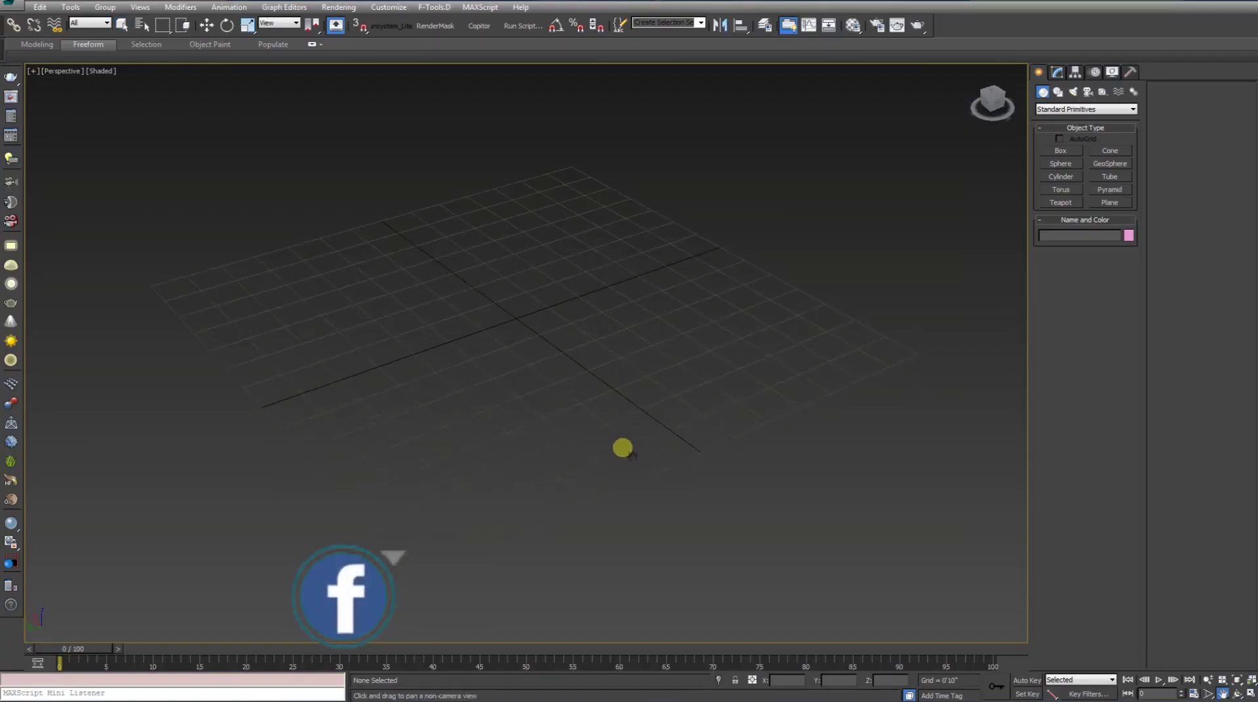
Step: Create a box on the ground grid from the quad menu and show its Modify parameters
right_click(603, 485)
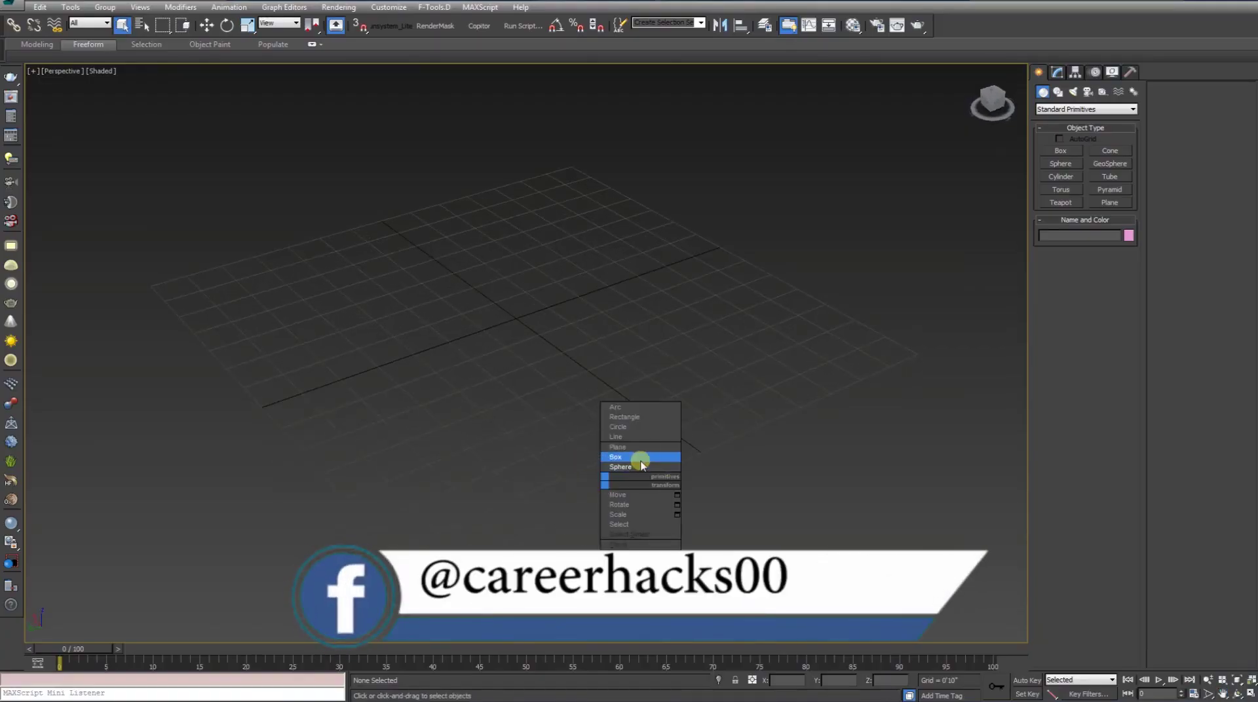
click(619, 457)
mouse_move(538, 262)
mouse_down()
mouse_move(503, 439)
mouse_move(584, 418)
mouse_up()
click(533, 279)
key(alt+z)
key(q)
mouse_move(583, 418)
alt+middle_down()
mouse_move(488, 382)
mouse_move(612, 450)
mouse_move(696, 395)
alt+middle_up()
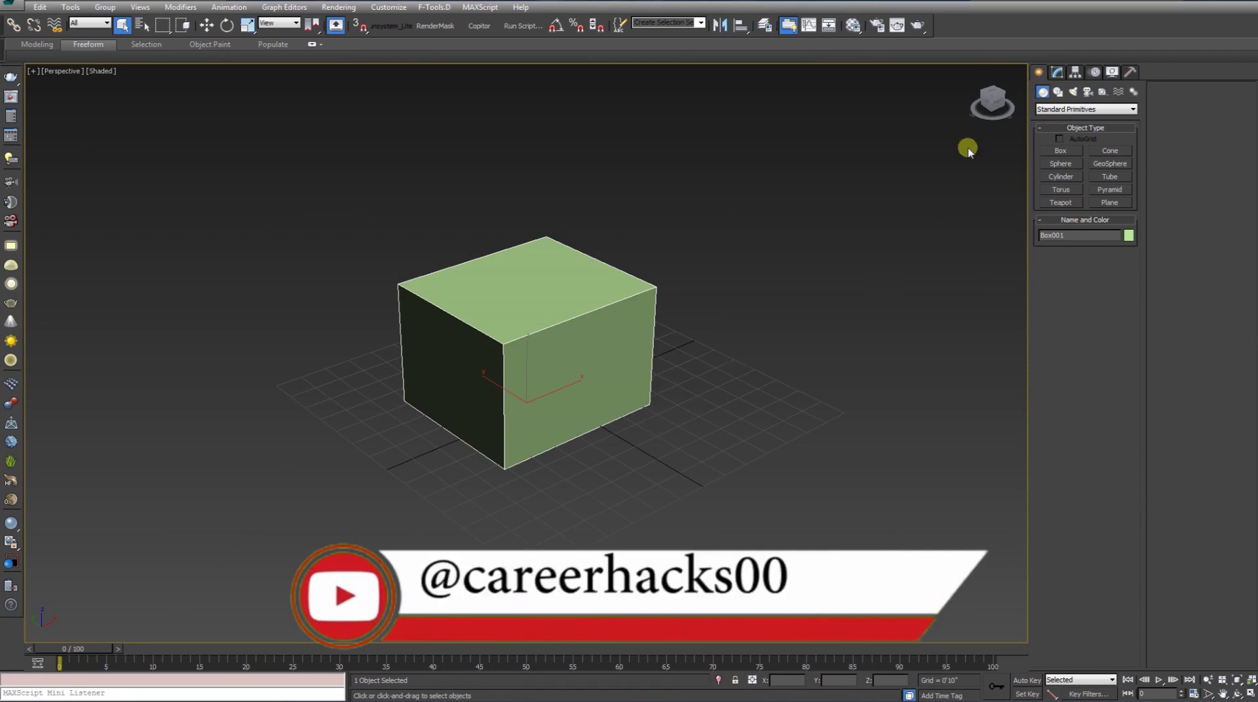
click(1057, 72)
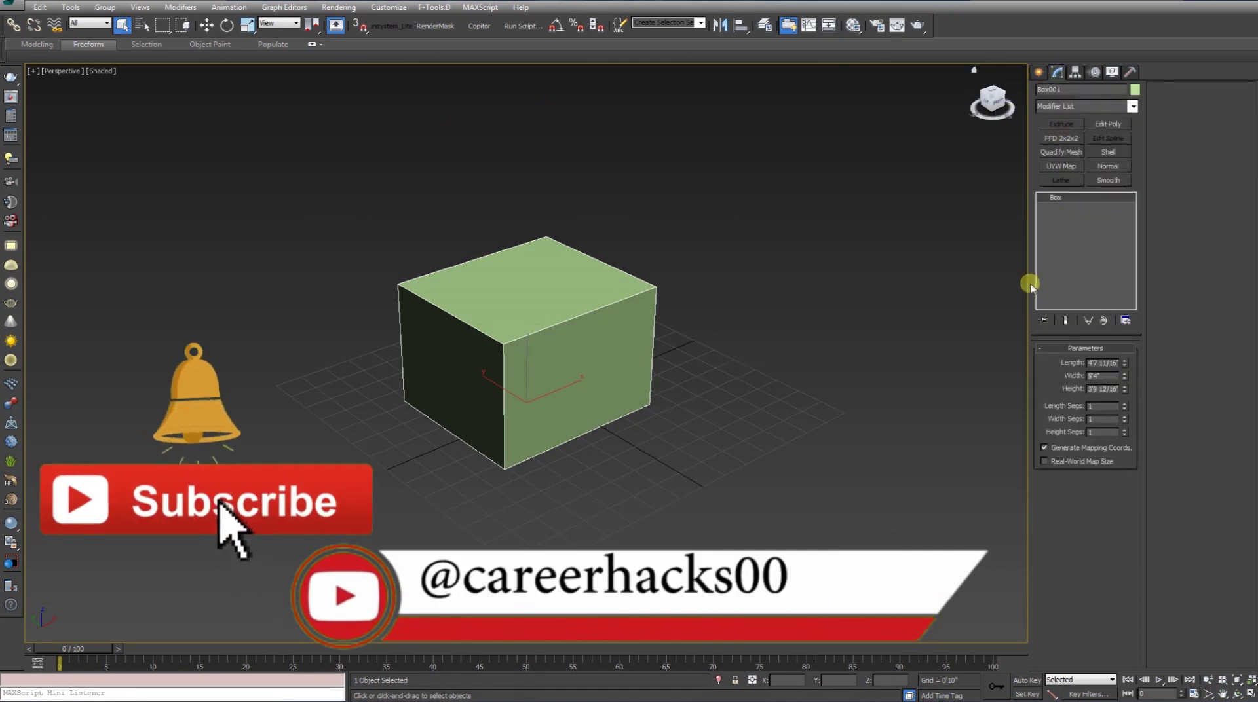
Step: Convert Box001 to an Editable Poly and apply an Unwrap UVW modifier from the Modifier List
right_click(599, 274)
mouse_move(649, 386)
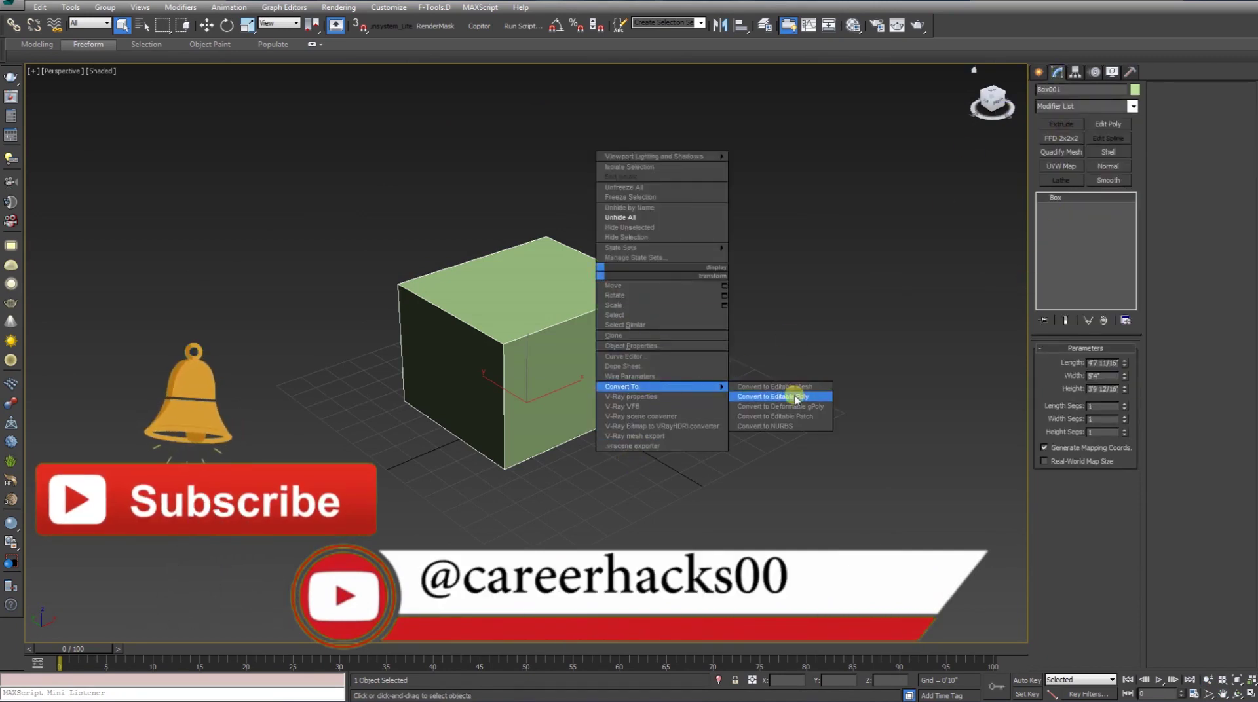
click(780, 397)
click(1081, 106)
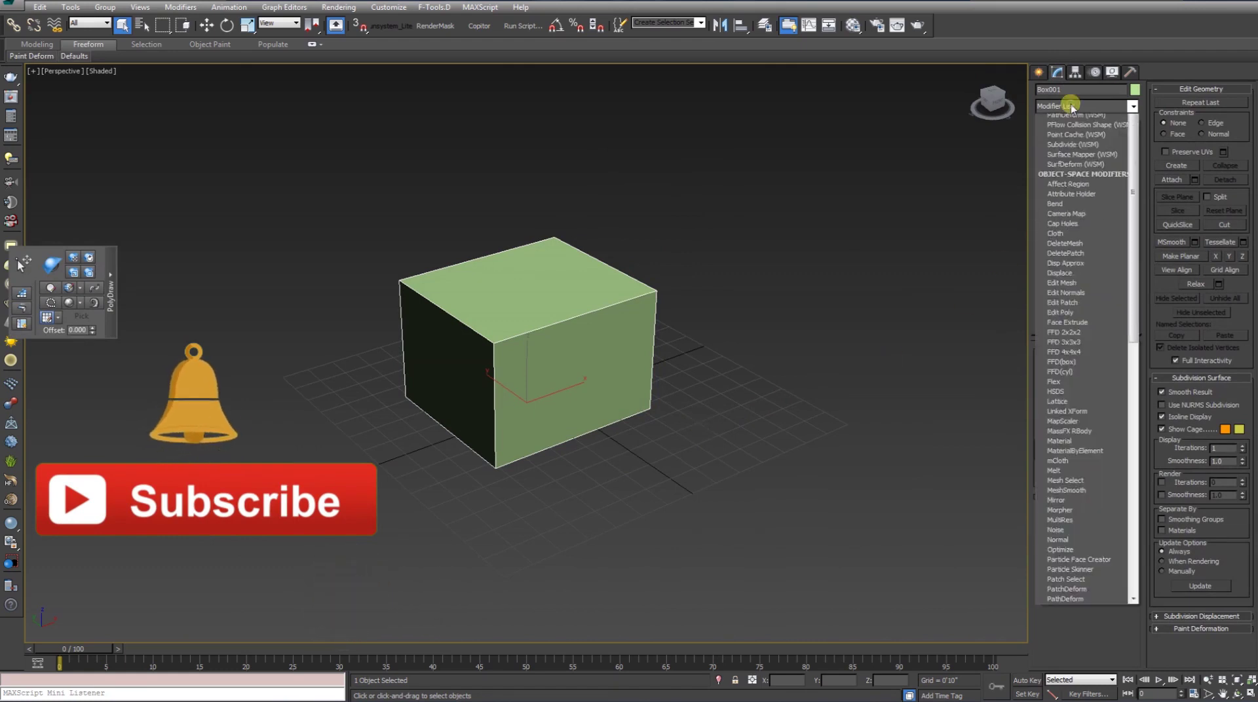
scroll(1072, 108, down, 10)
scroll(1072, 108, down, 10)
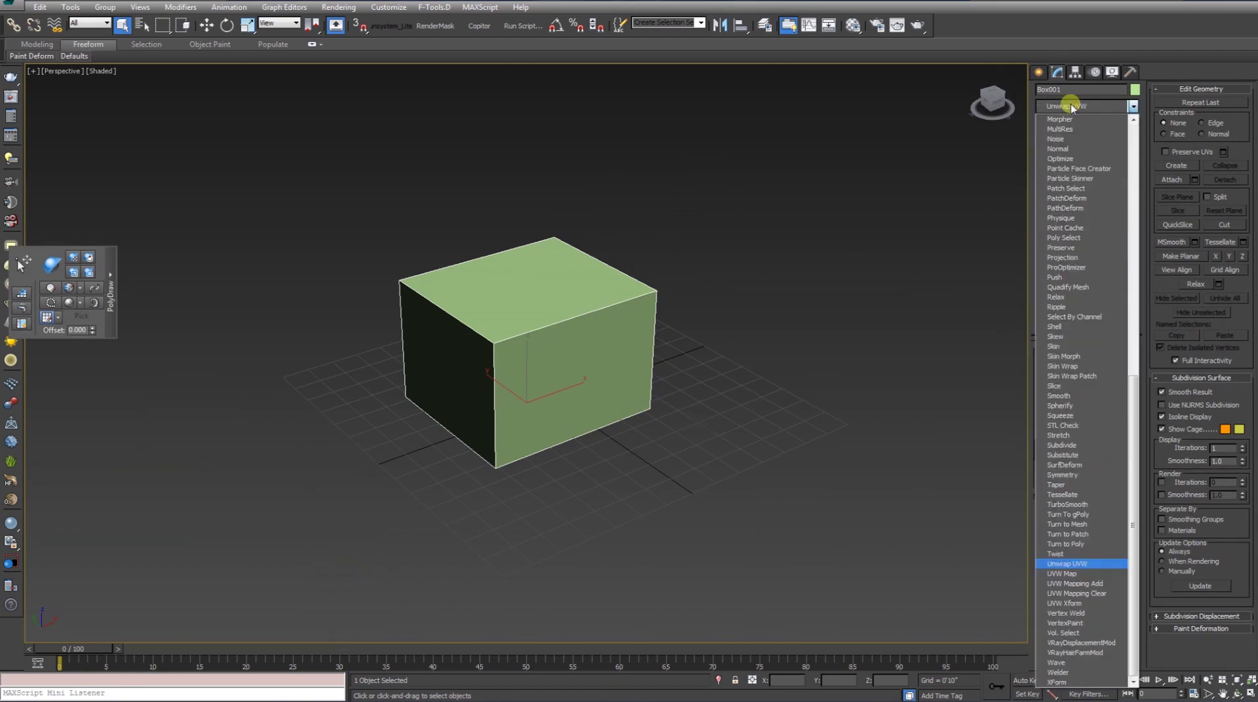
click(1087, 563)
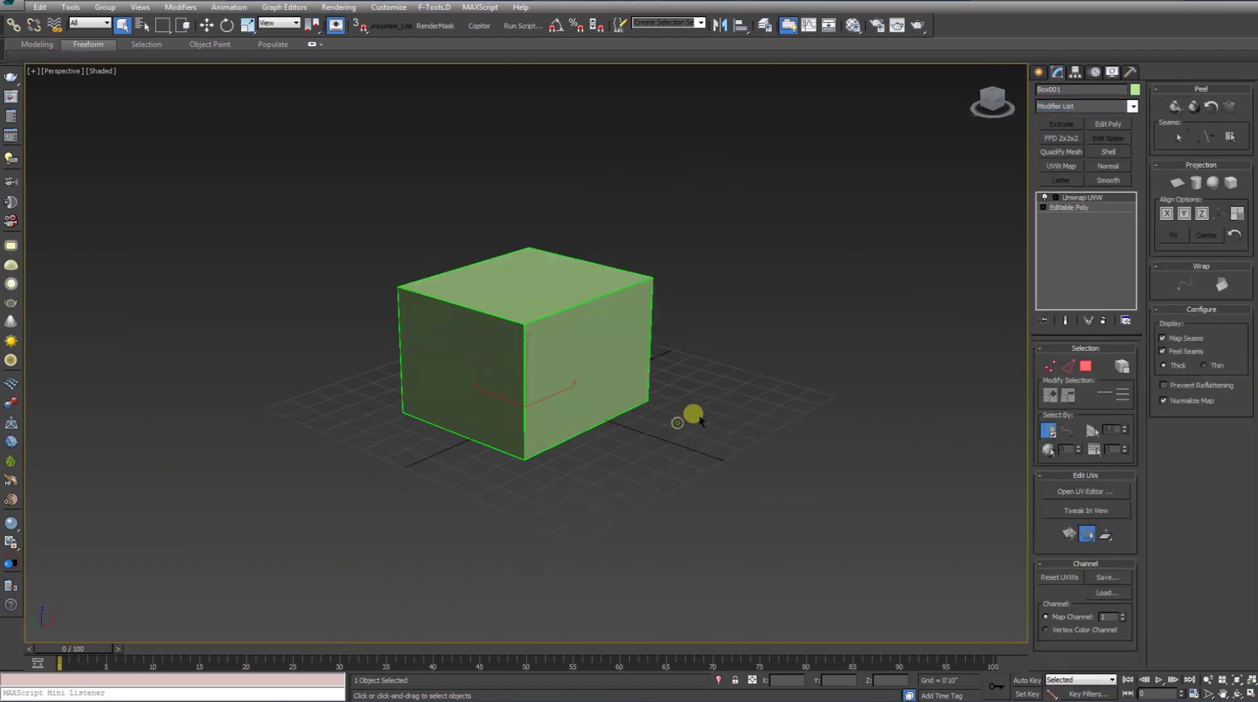
Step: Orbit the viewport around the box to look down on its top
alt+middle_drag(699, 421, 612, 379)
mouse_move(485, 317)
alt+middle_down()
mouse_move(669, 390)
mouse_move(421, 349)
alt+middle_up()
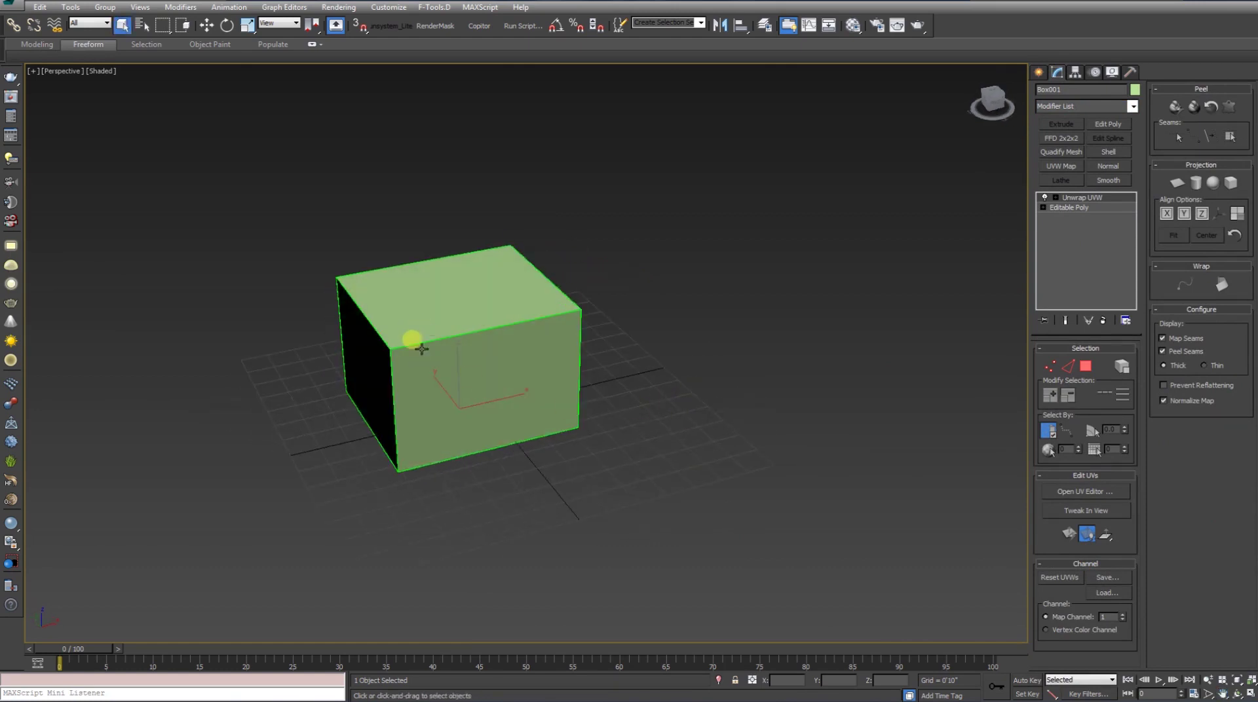
alt+middle_drag(452, 424, 536, 343)
mouse_move(436, 477)
alt+middle_down()
mouse_move(615, 463)
mouse_move(514, 463)
alt+middle_up()
alt+middle_drag(618, 452, 466, 389)
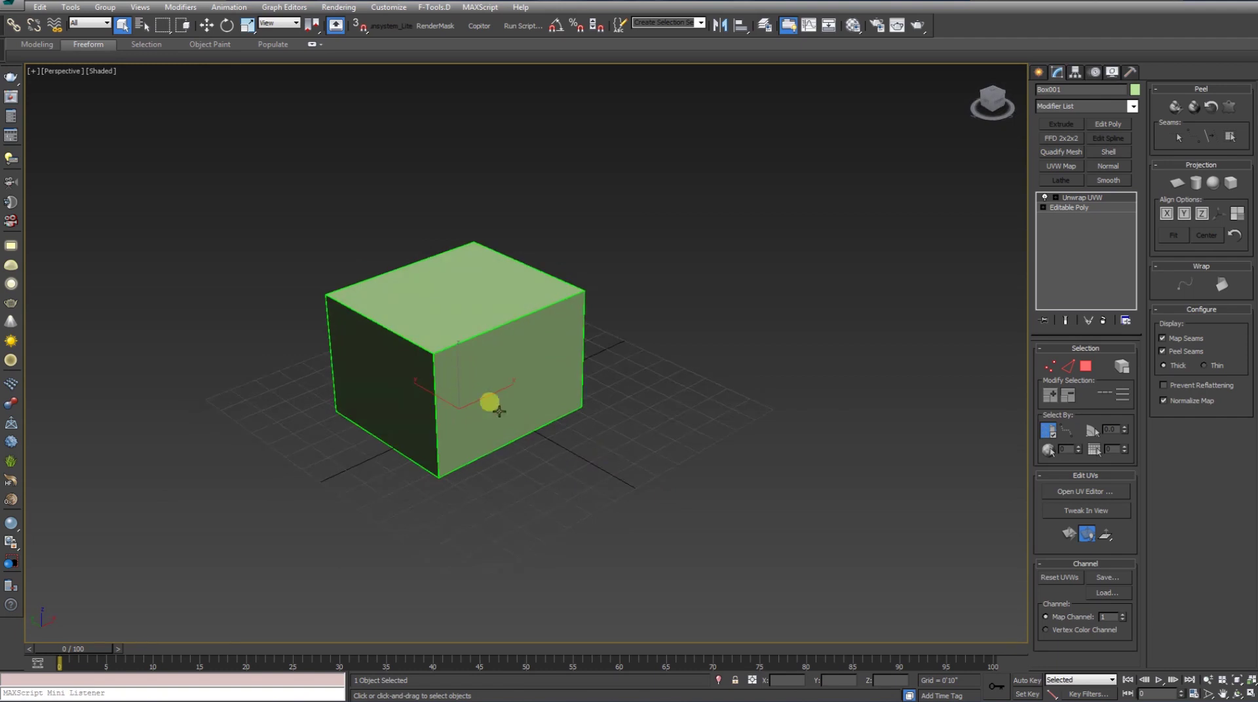
alt+middle_drag(674, 435, 697, 427)
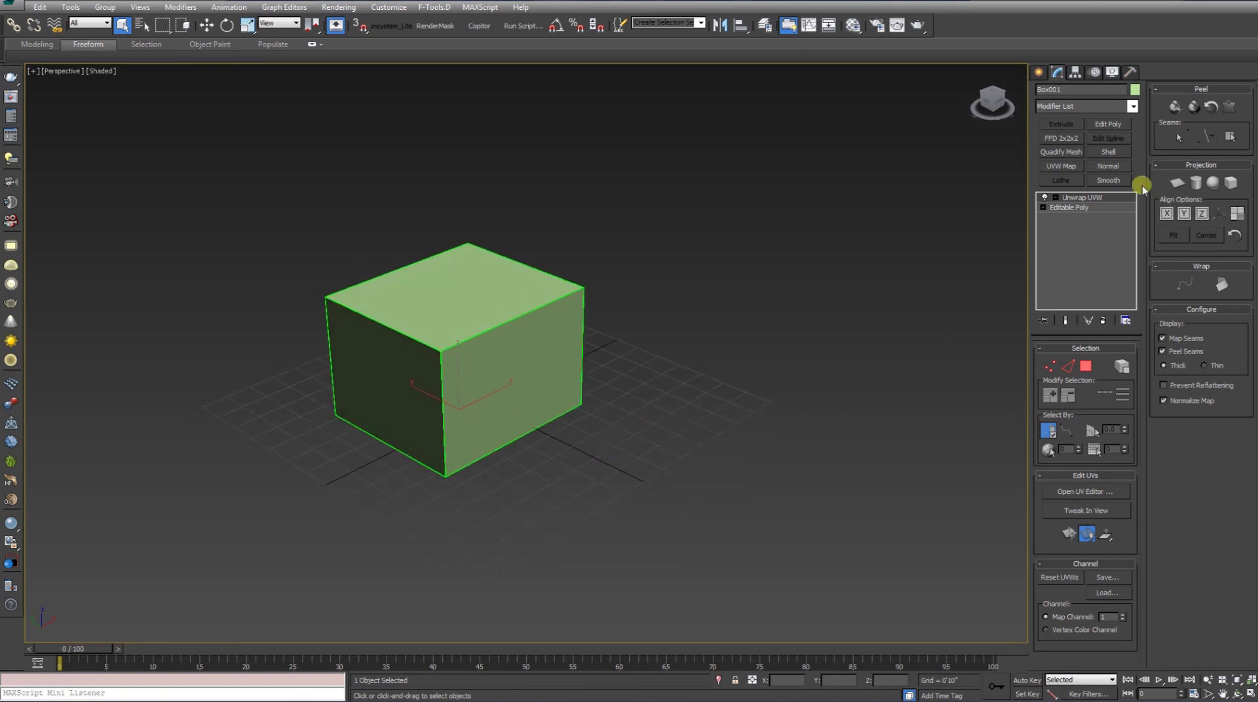
Step: Switch Unwrap UVW to Polygon level, select the top face, and open the UV editor
click(1052, 199)
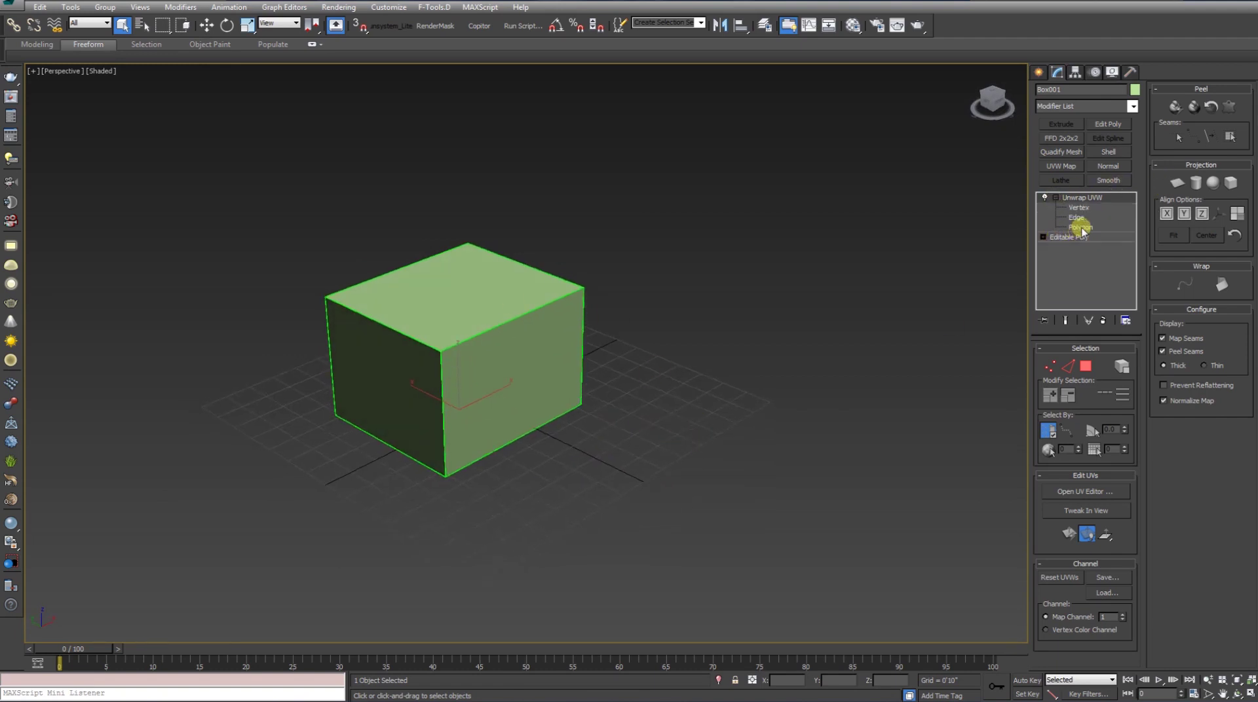
click(1080, 227)
click(495, 286)
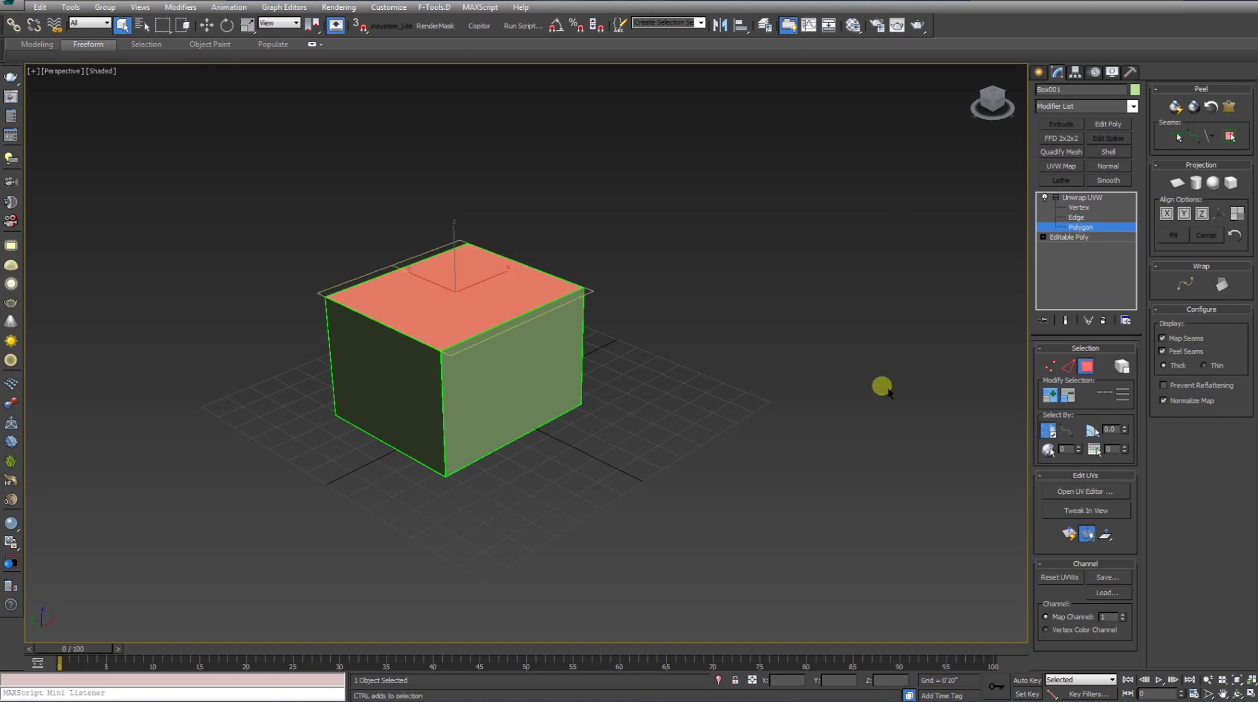
click(1081, 491)
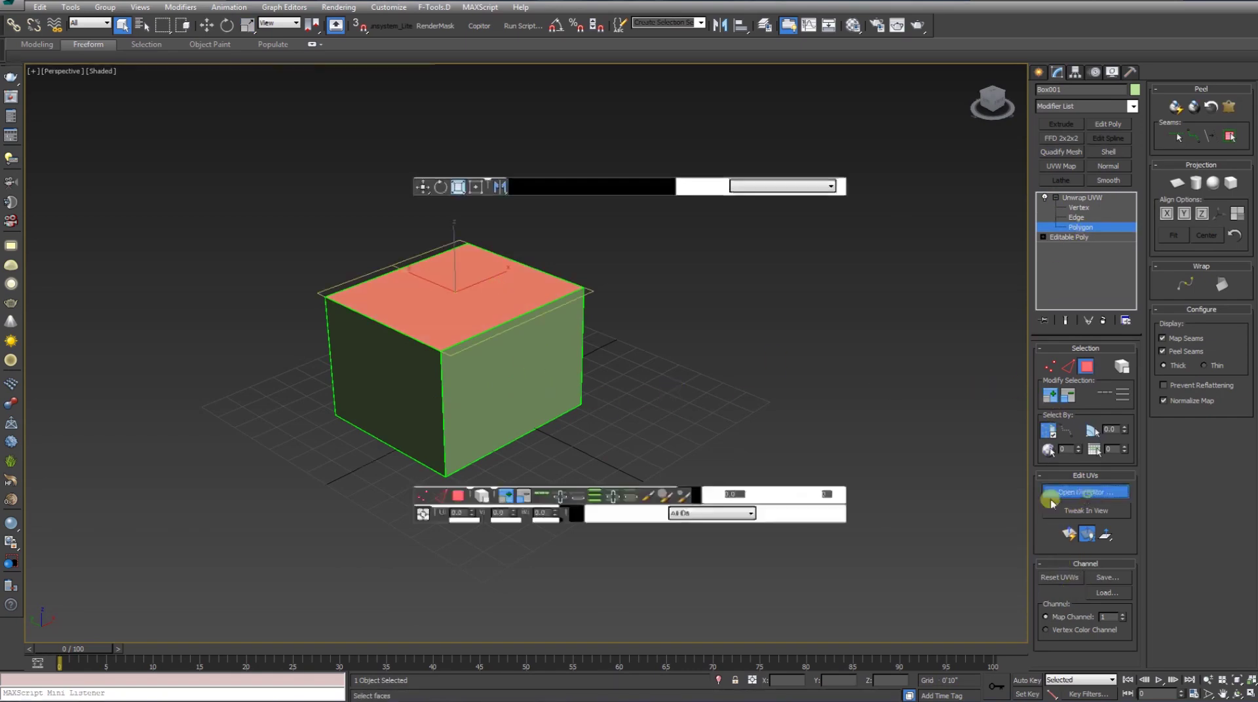
Step: Place the Edit UVWs window beside the viewport and move the top and front face UVs
mouse_move(219, 46)
mouse_down()
mouse_move(854, 149)
mouse_move(895, 131)
mouse_up()
scroll(843, 340, down, 2)
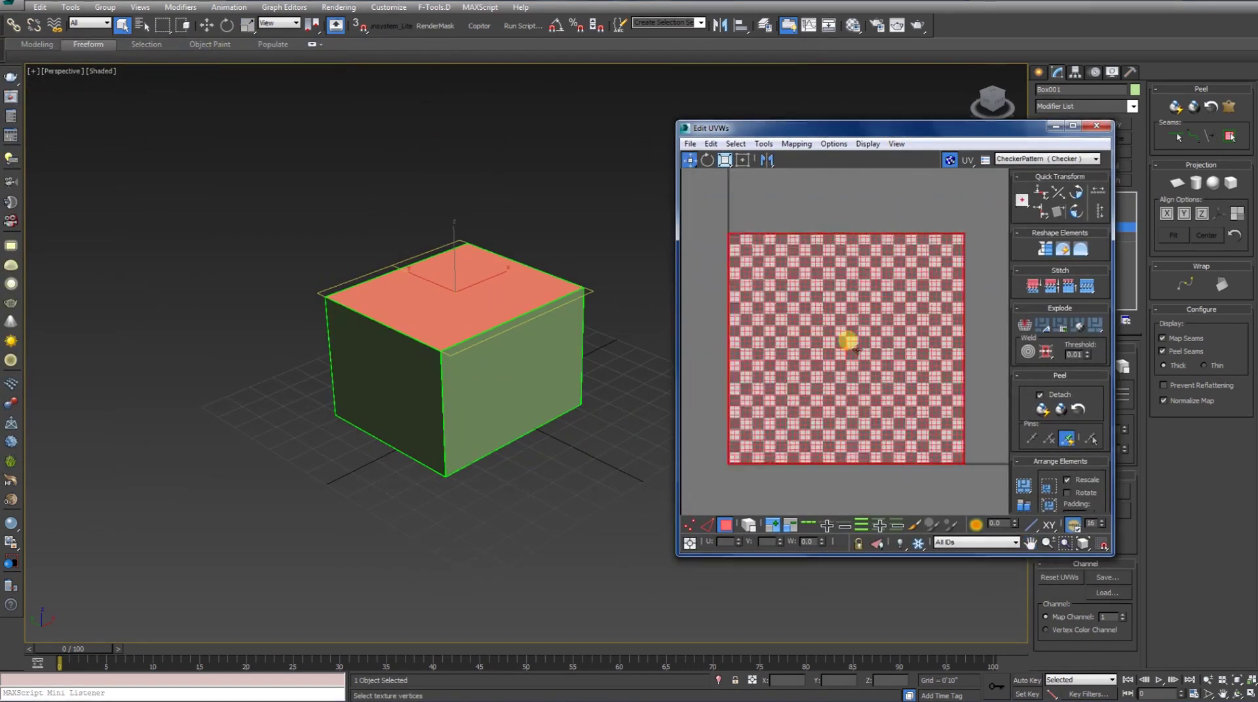
scroll(843, 340, down, 3)
drag(874, 331, 734, 427)
click(893, 328)
mouse_move(893, 329)
mouse_down()
mouse_move(780, 240)
mouse_move(962, 393)
mouse_up()
Step: Undo both trial UV moves with Ctrl+Z and clear the face selection
mouse_move(537, 427)
alt+middle_down()
mouse_move(410, 416)
mouse_move(410, 426)
mouse_move(508, 446)
alt+middle_up()
scroll(803, 380, down, 2)
scroll(802, 380, down, 2)
middle_drag(815, 402, 761, 404)
key(ctrl+z)
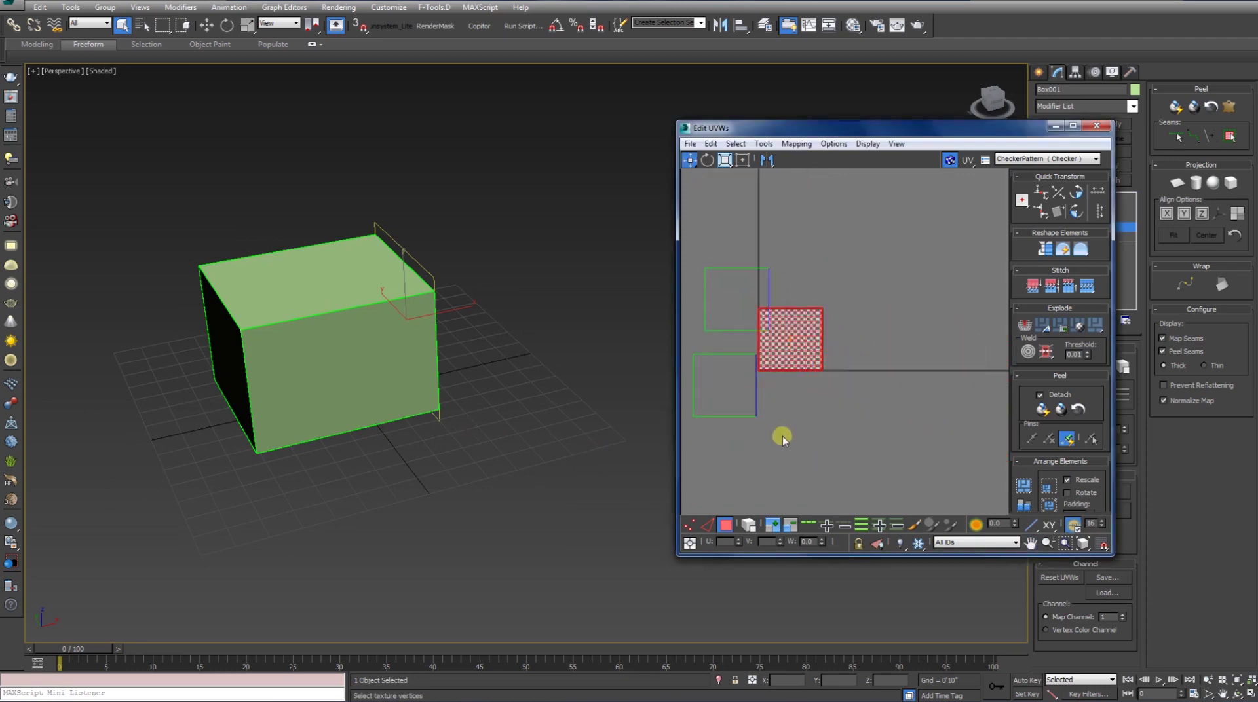
key(ctrl+z)
key(ctrl+z)
key(ctrl+z)
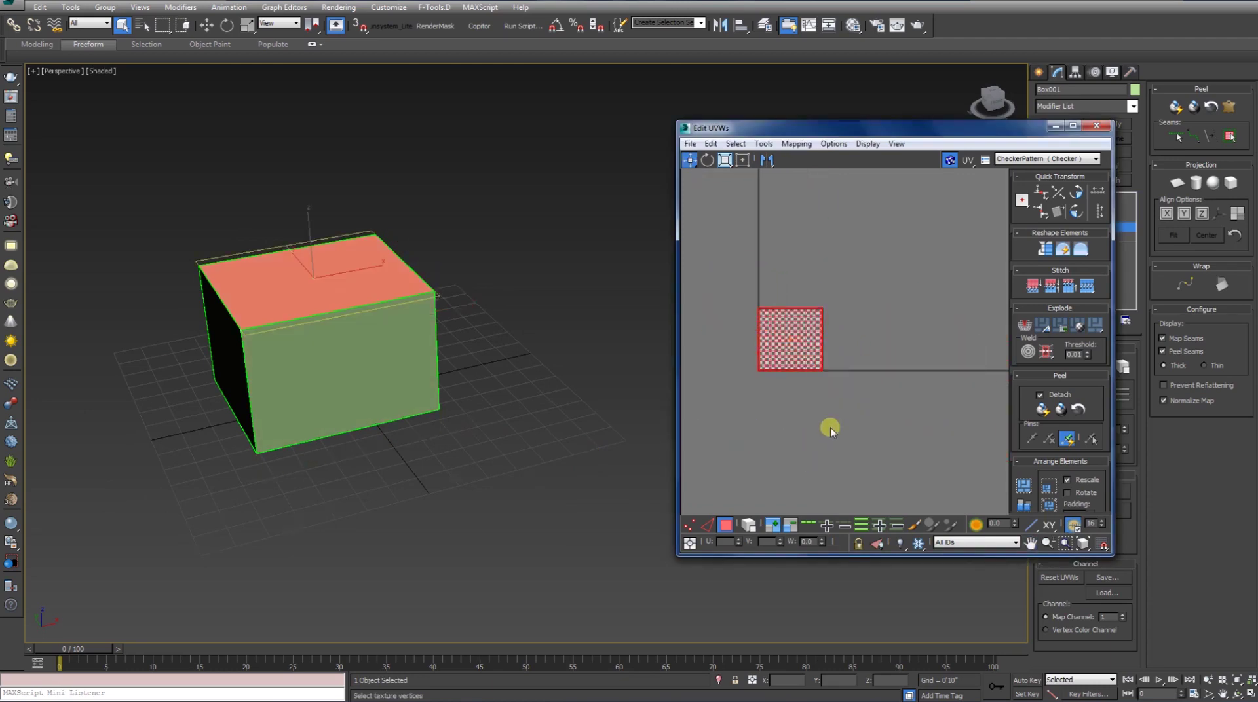
click(831, 429)
Step: Orbit the cube and select the face toward the viewer, then a side face
mouse_move(429, 430)
alt+middle_down()
mouse_move(579, 416)
mouse_move(436, 421)
mouse_move(373, 378)
alt+middle_up()
click(373, 378)
mouse_move(317, 309)
alt+middle_down()
mouse_move(272, 365)
mouse_move(396, 368)
mouse_move(406, 393)
mouse_move(362, 373)
mouse_move(396, 367)
mouse_move(317, 289)
mouse_move(329, 331)
mouse_move(408, 289)
alt+middle_up()
alt+middle_drag(272, 314, 219, 301)
alt+middle_drag(331, 273, 275, 275)
mouse_move(308, 345)
alt+middle_down()
mouse_move(315, 326)
mouse_move(340, 334)
alt+middle_up()
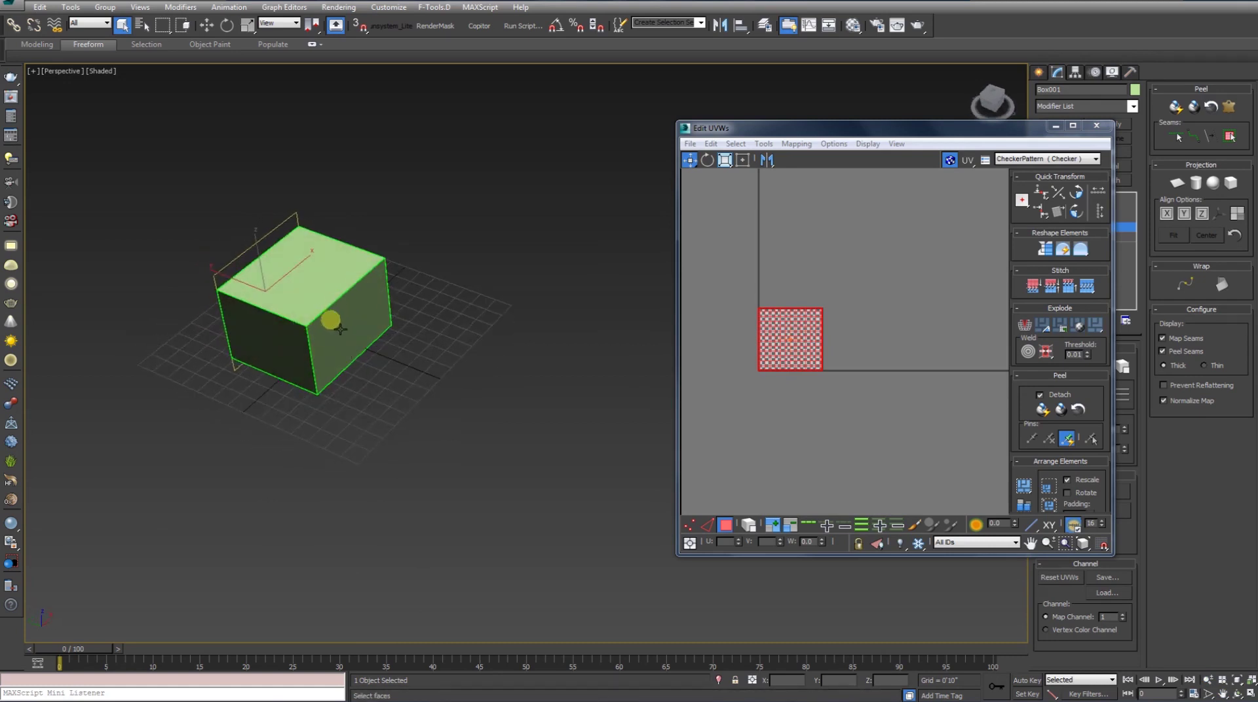
click(321, 365)
alt+middle_drag(321, 365, 458, 340)
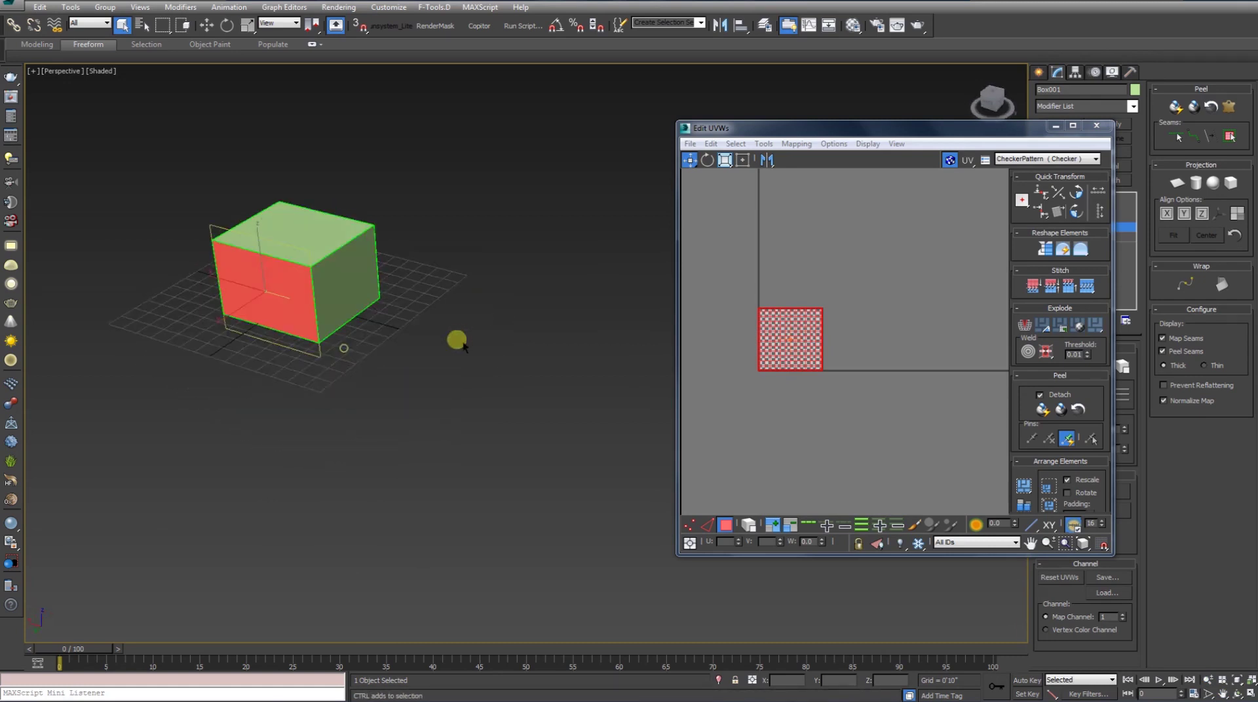
Step: Move the side, top and front face UVs off the checker into separate spots
middle_drag(832, 393, 961, 441)
drag(924, 398, 789, 269)
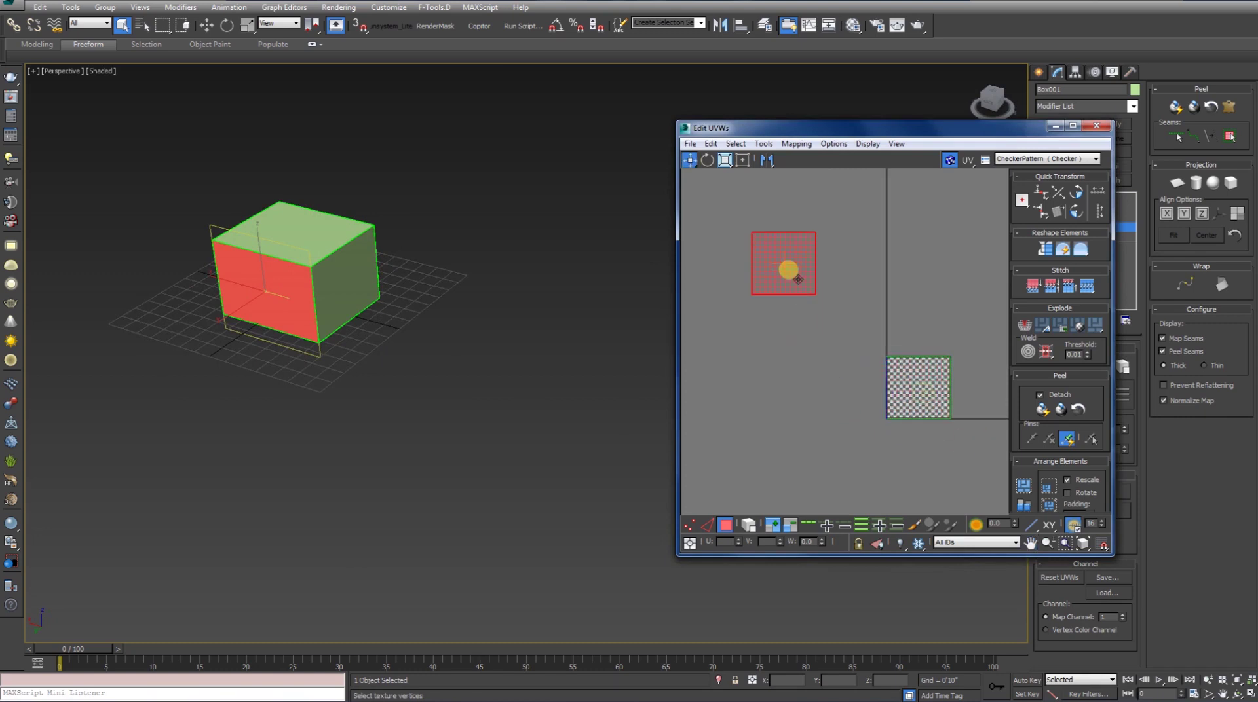
click(289, 242)
alt+middle_drag(289, 242, 362, 325)
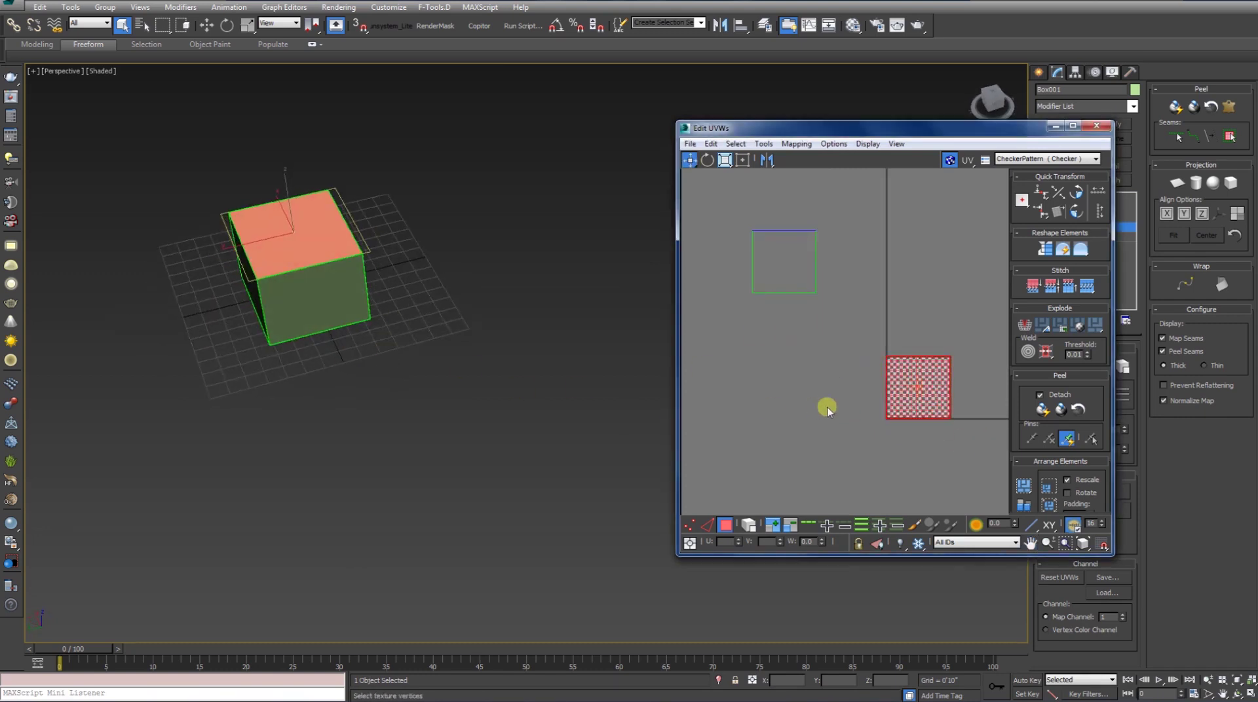
drag(924, 390, 790, 359)
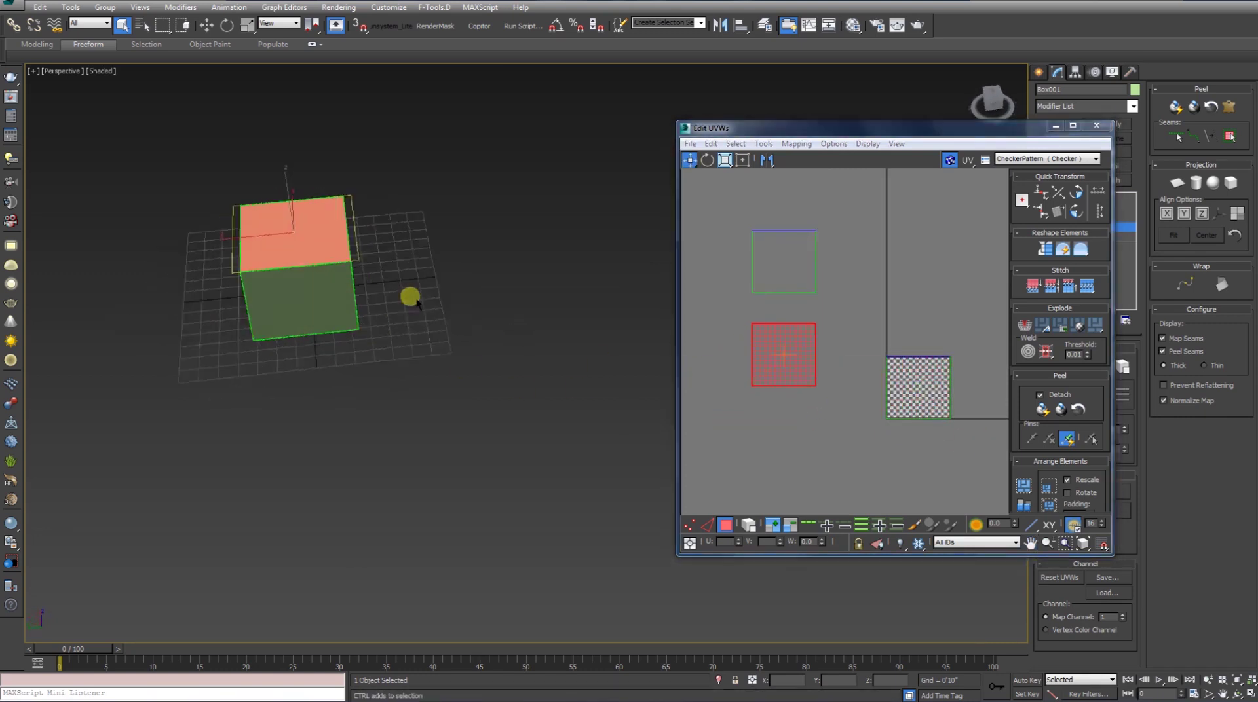
alt+middle_drag(413, 295, 325, 287)
click(325, 287)
drag(930, 403, 798, 450)
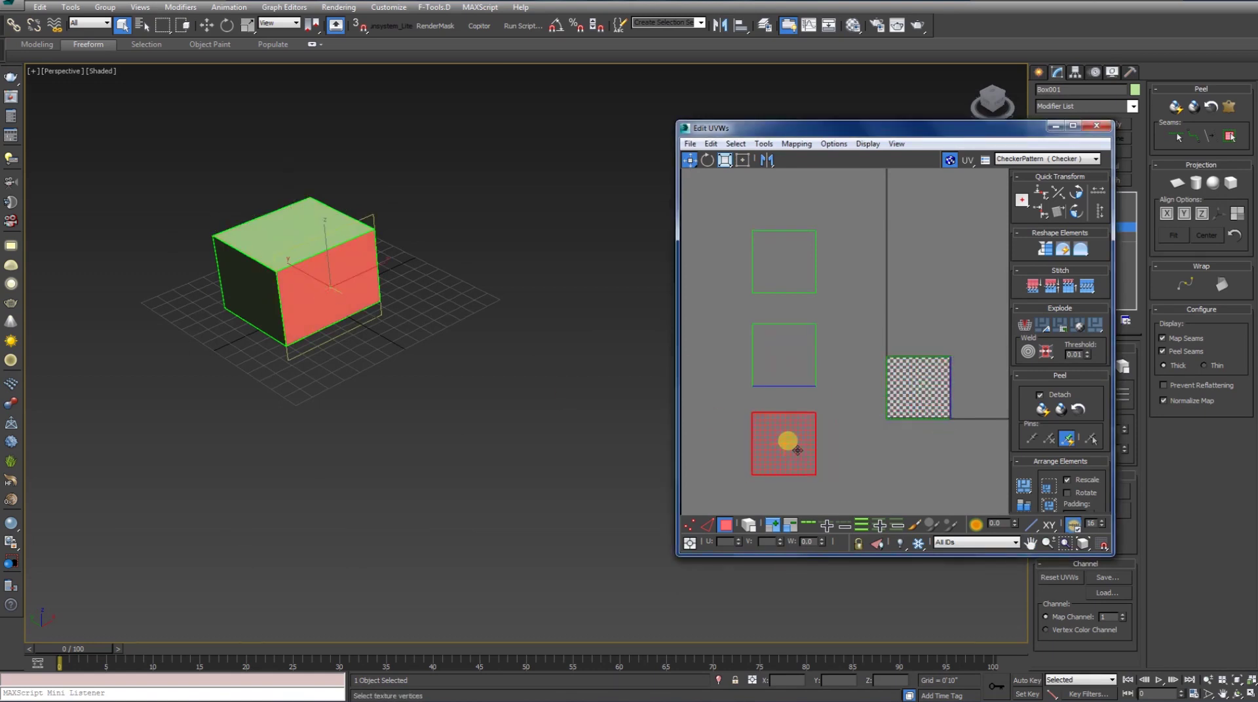
click(859, 383)
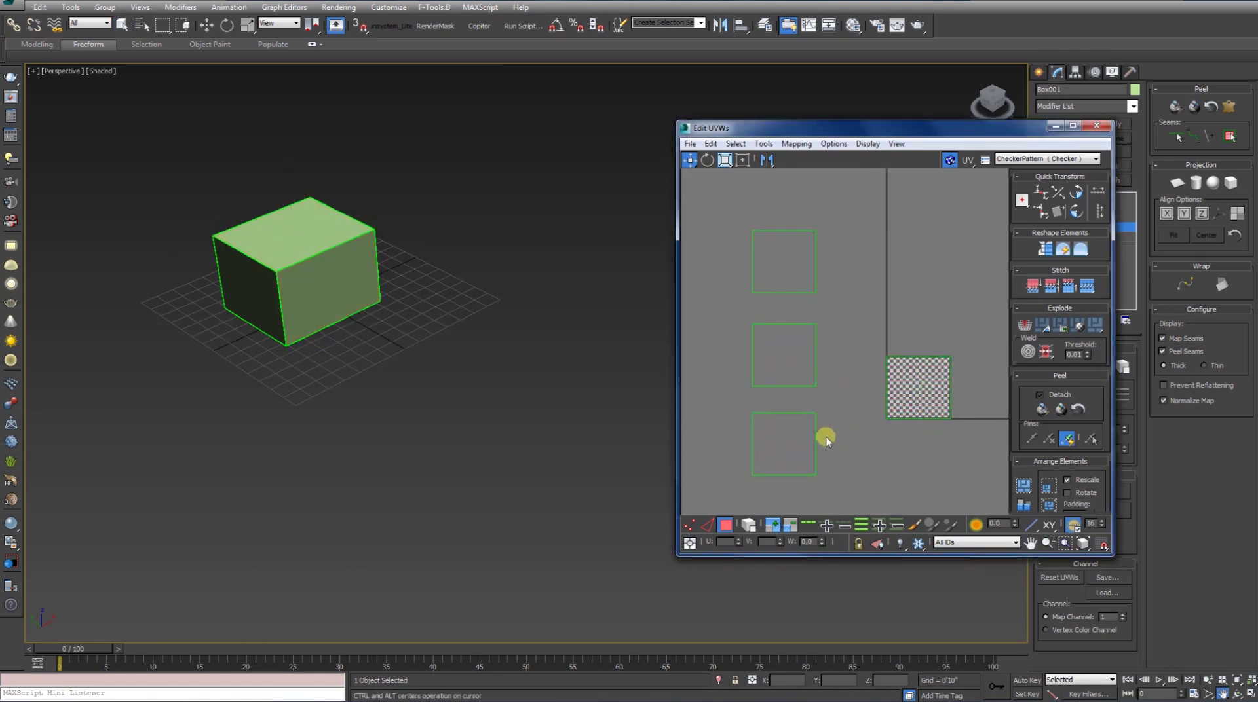
Step: Rearrange the remaining UV squares around the checker and maximize the UV editor
drag(938, 443, 935, 466)
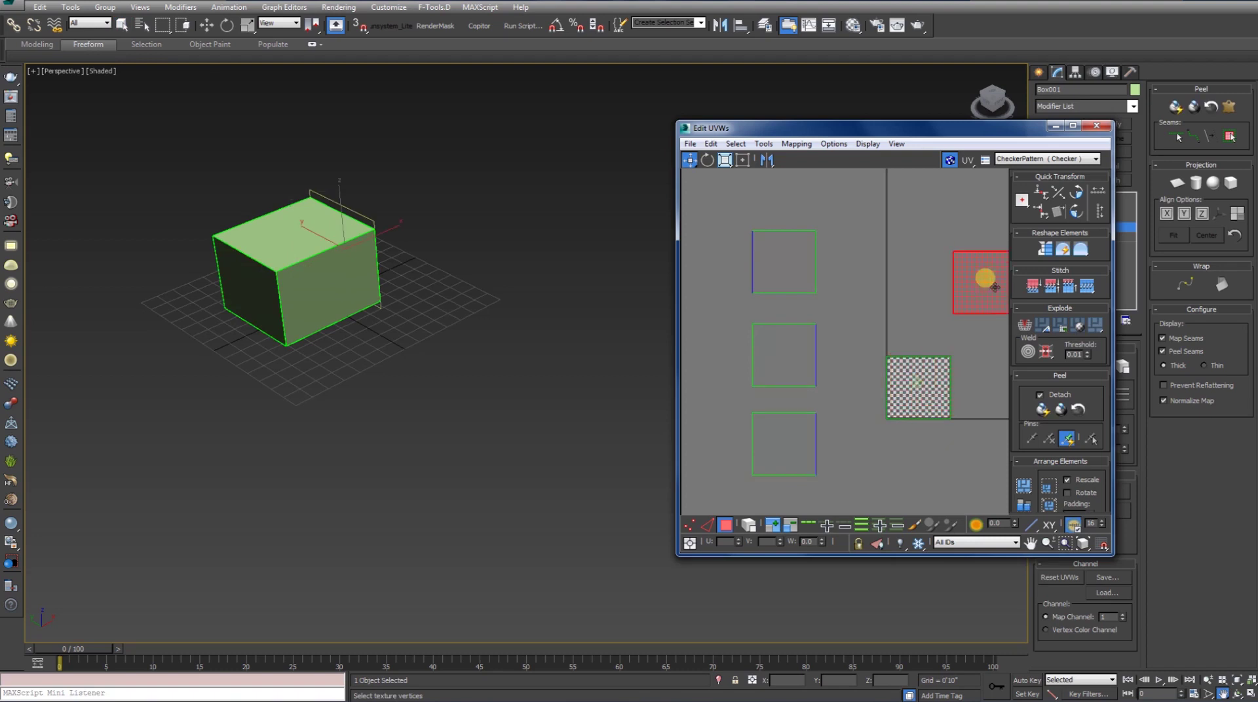
drag(977, 287, 957, 468)
drag(910, 383, 920, 379)
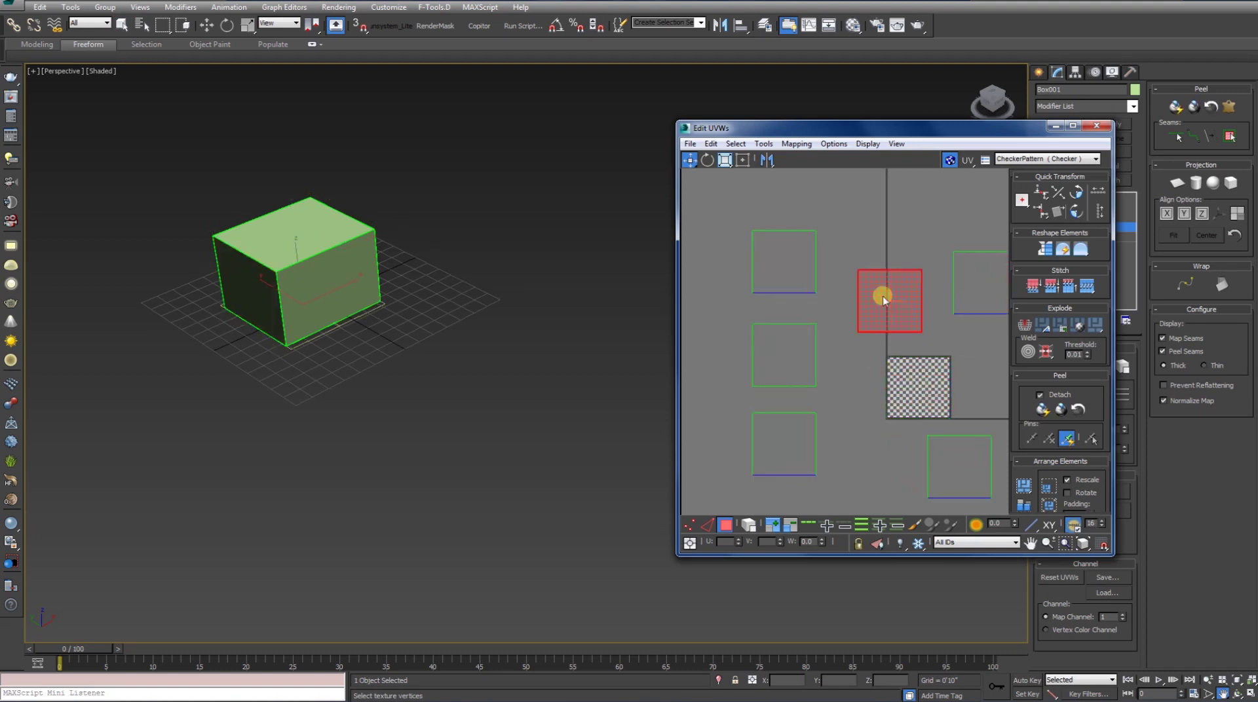
click(851, 456)
click(795, 266)
mouse_move(825, 341)
middle_down()
mouse_move(826, 359)
mouse_move(826, 313)
middle_up()
scroll(827, 359, up, 2)
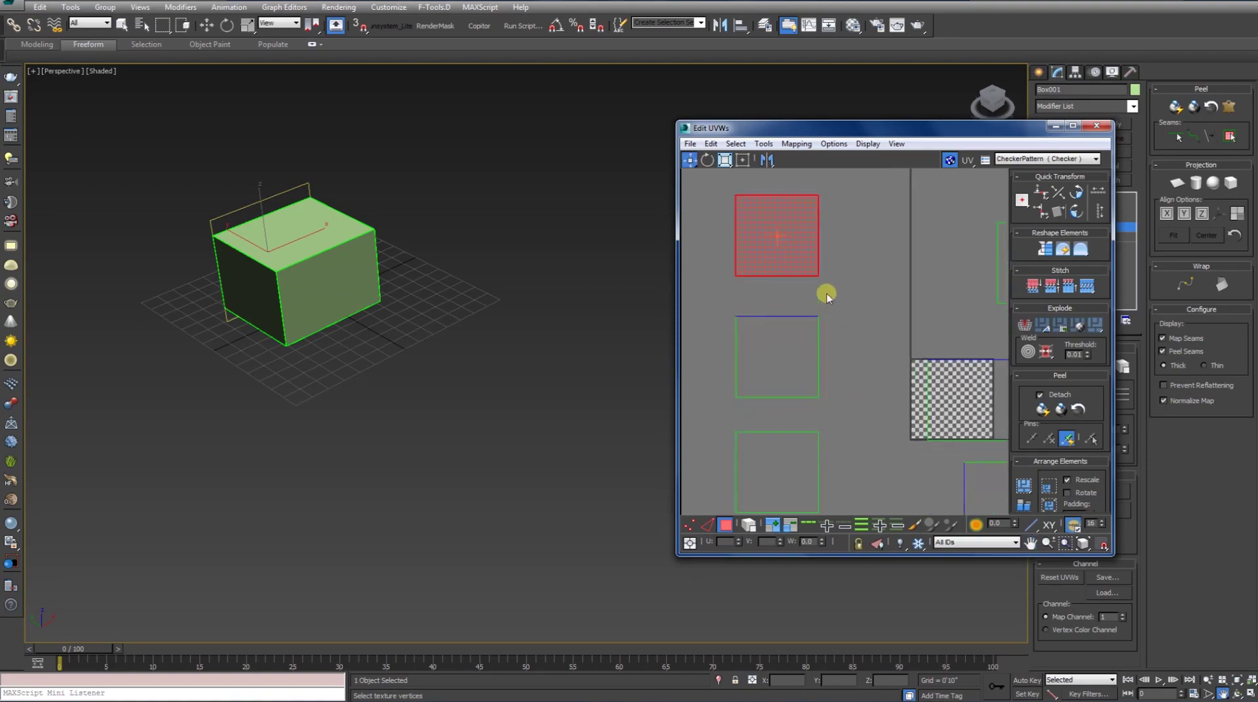
double_click(855, 129)
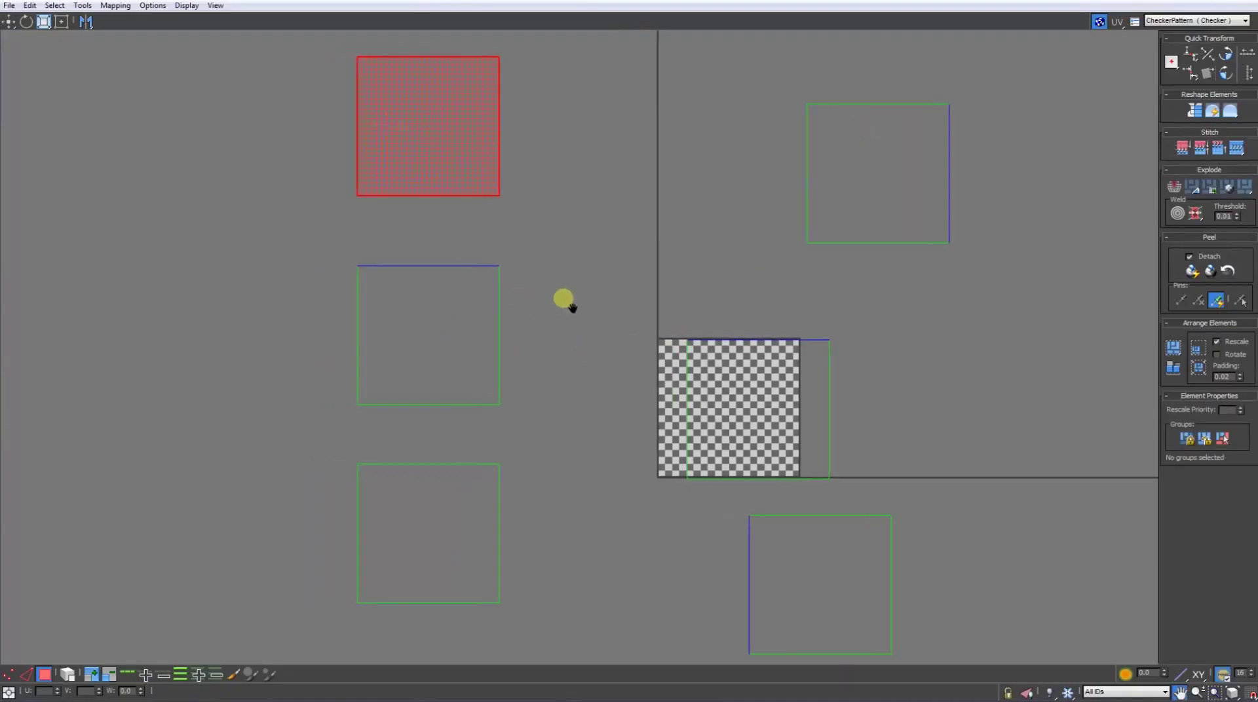
Step: In Edge mode, select only the top UV square's bottom edge shared with the middle square
click(567, 242)
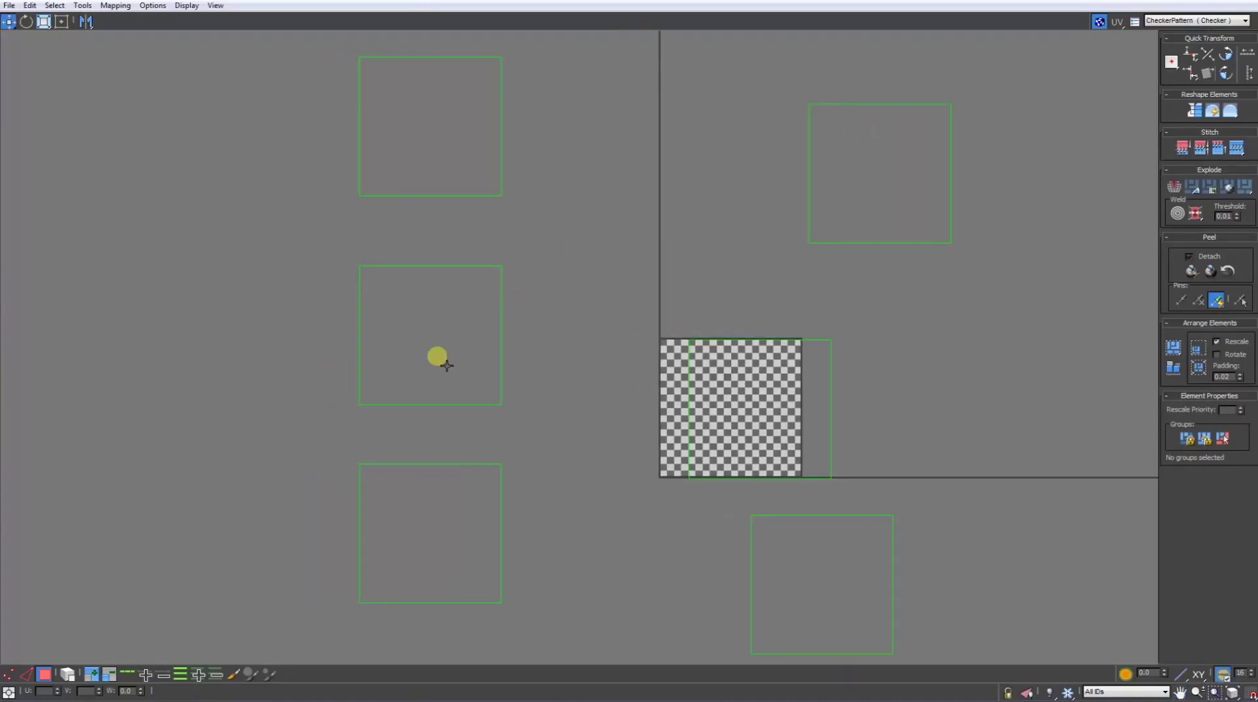
click(27, 674)
click(442, 202)
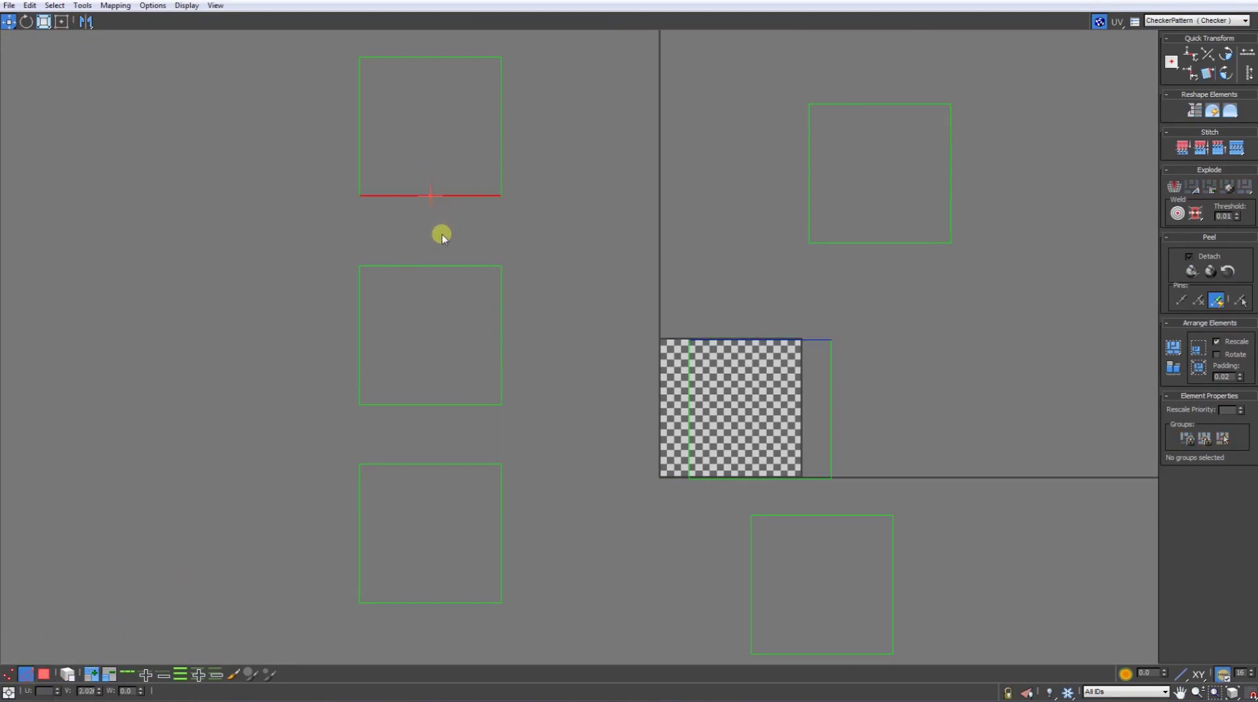
click(473, 79)
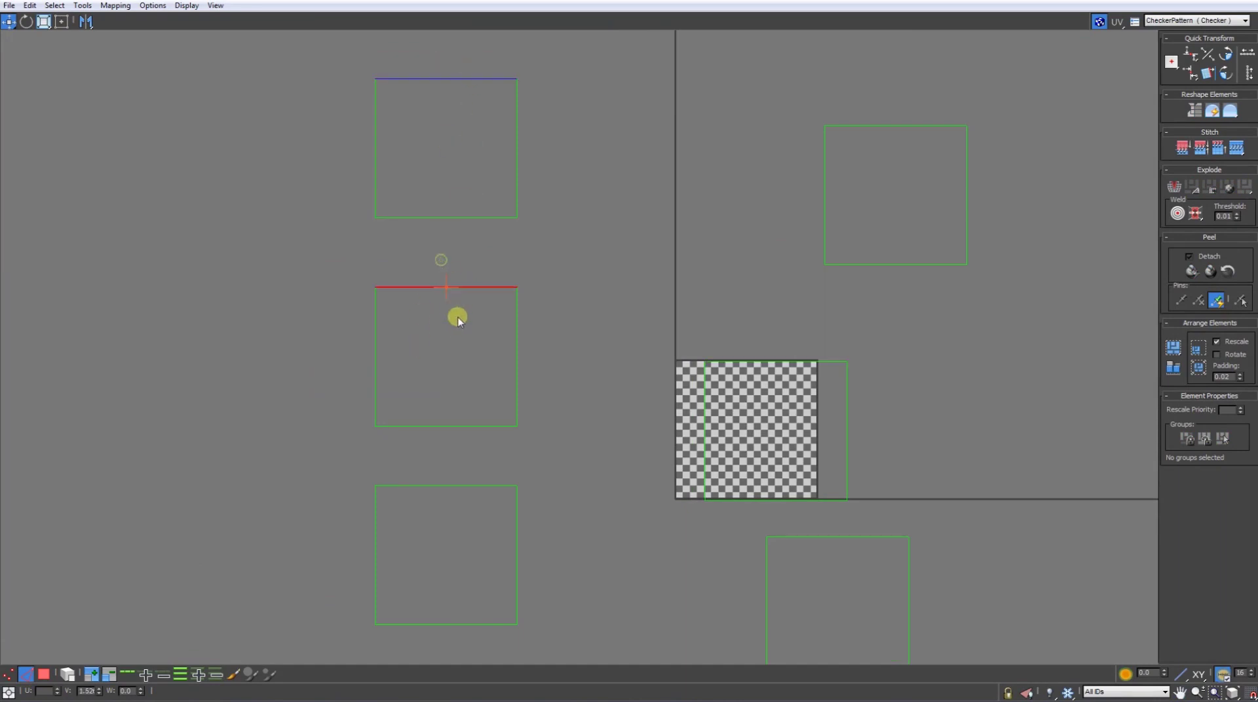
click(448, 169)
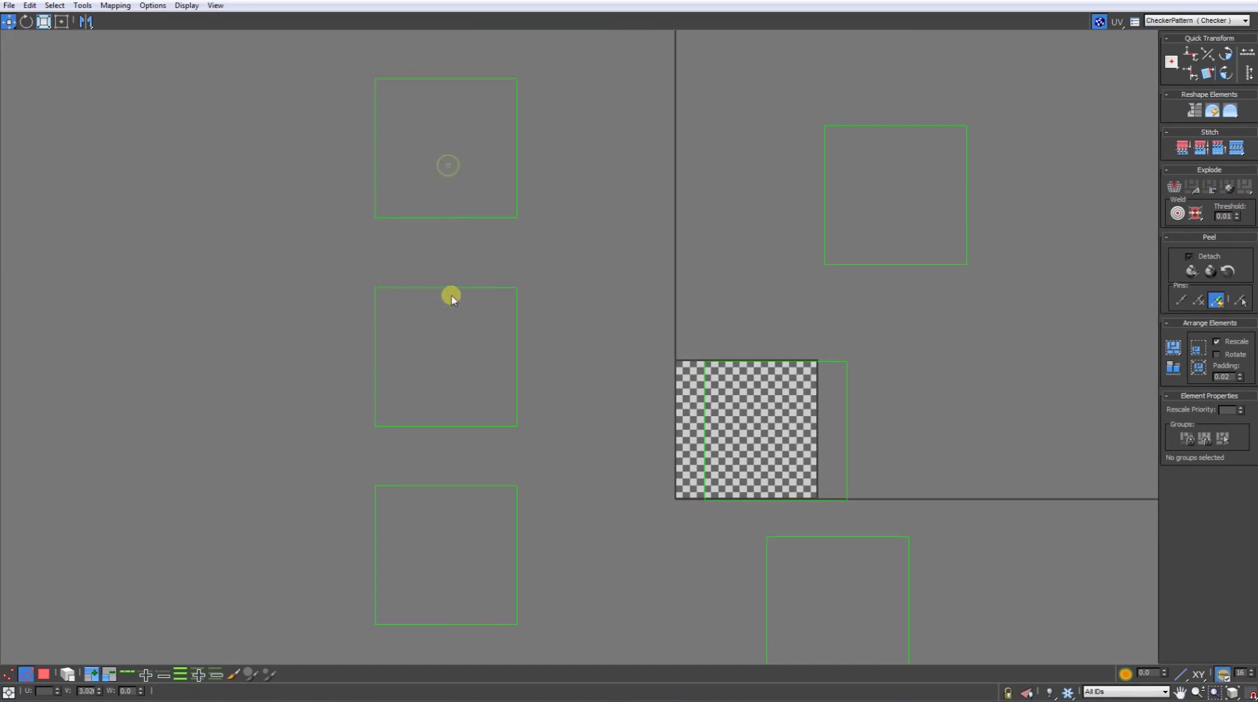
click(439, 110)
click(444, 261)
click(440, 116)
drag(572, 237, 572, 238)
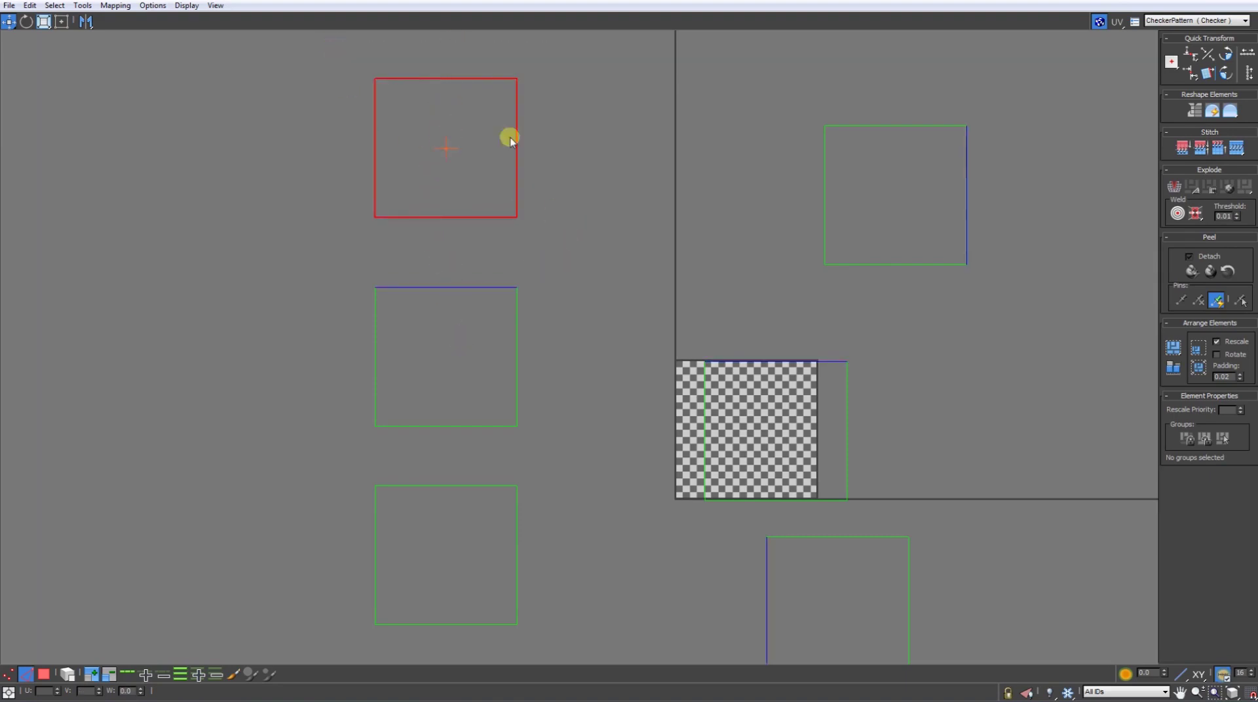
drag(86, 28, 88, 79)
click(451, 217)
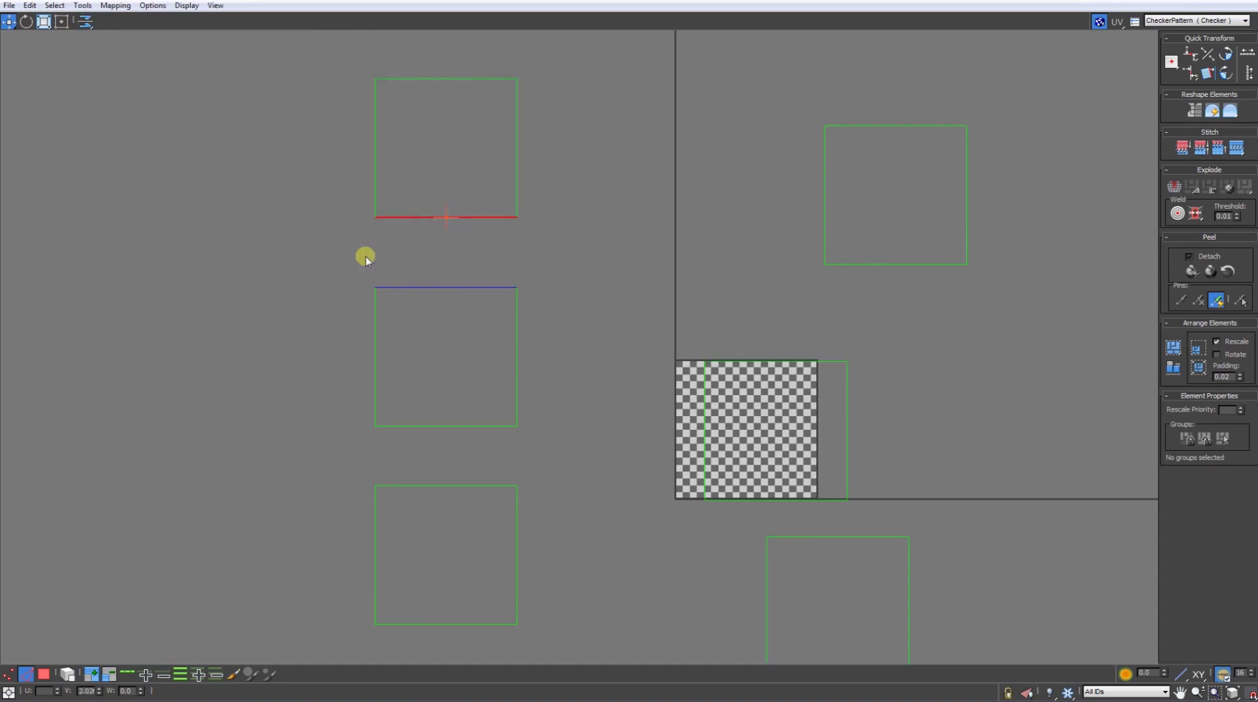
Step: Try vertex selections, return to Edge mode, and stitch the middle square to the top square
click(11, 675)
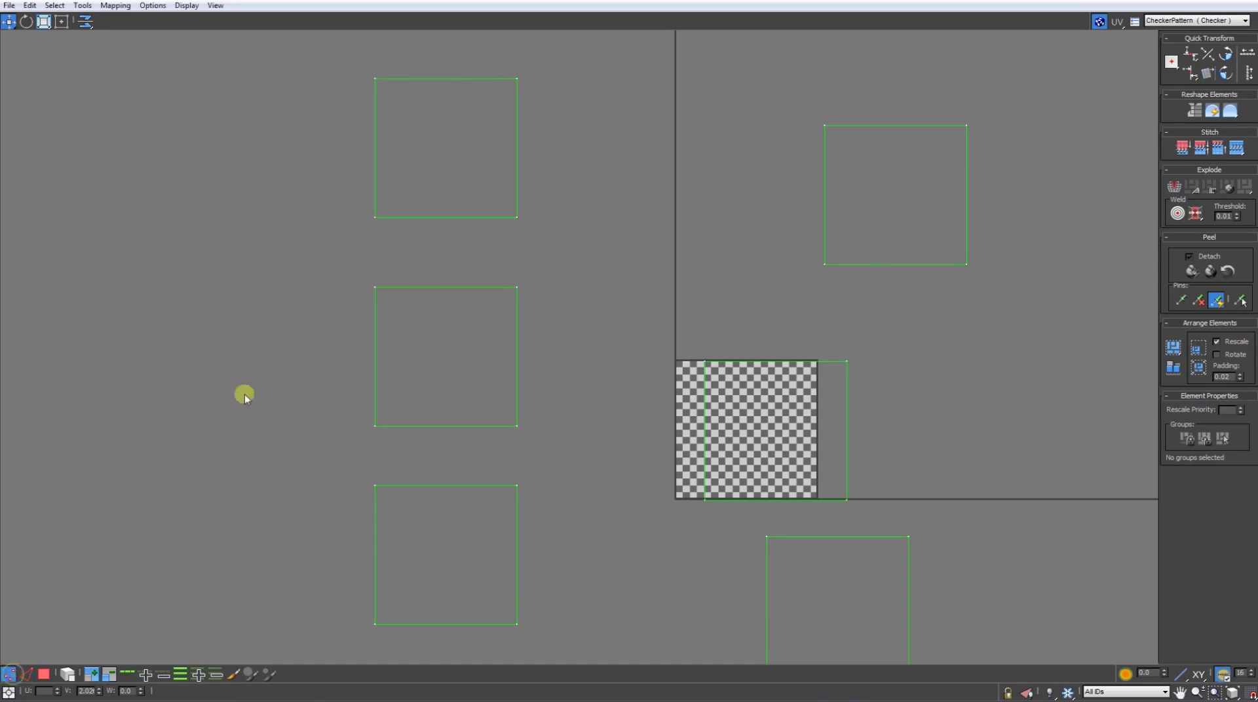
click(376, 219)
click(299, 247)
drag(557, 64, 354, 229)
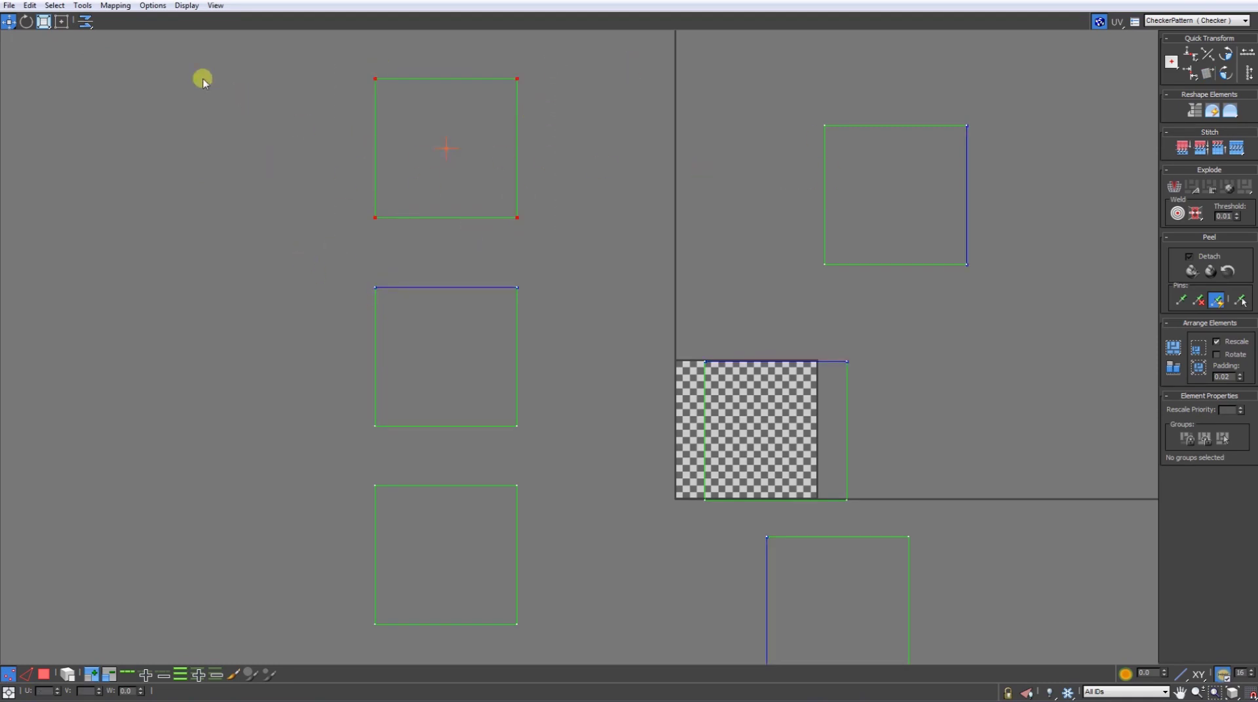
drag(85, 22, 84, 51)
click(283, 183)
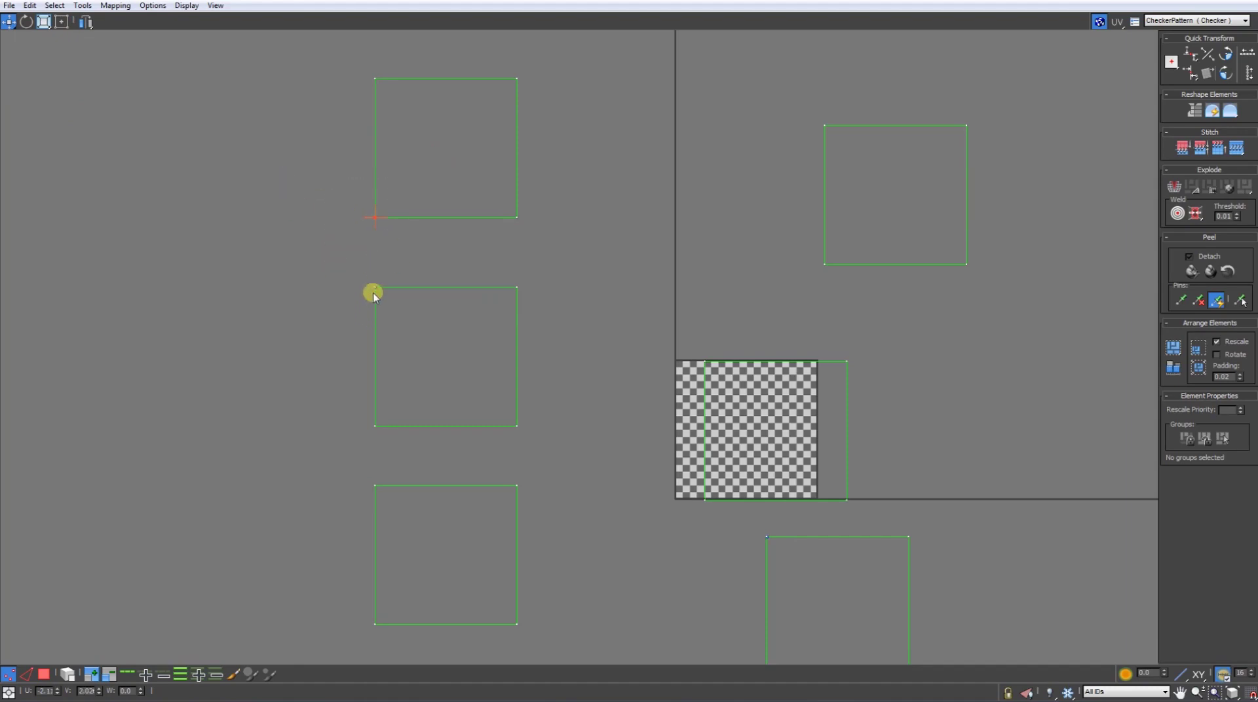
click(520, 301)
click(27, 677)
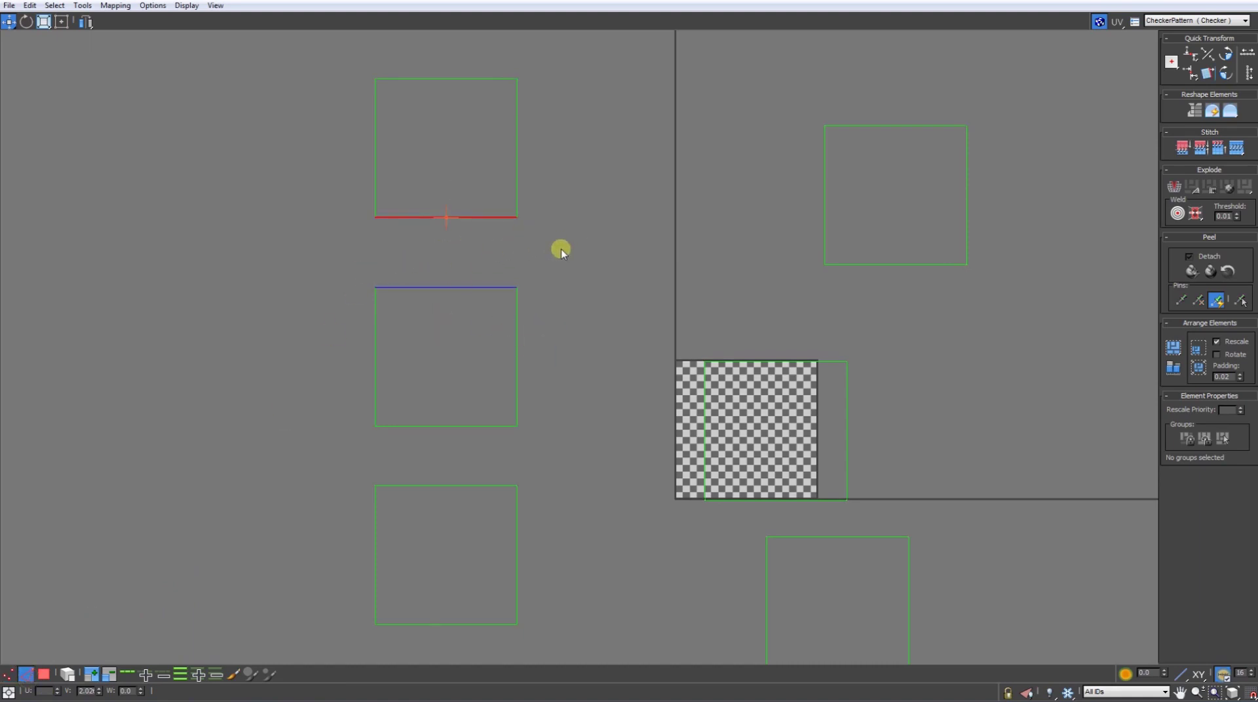
click(1241, 152)
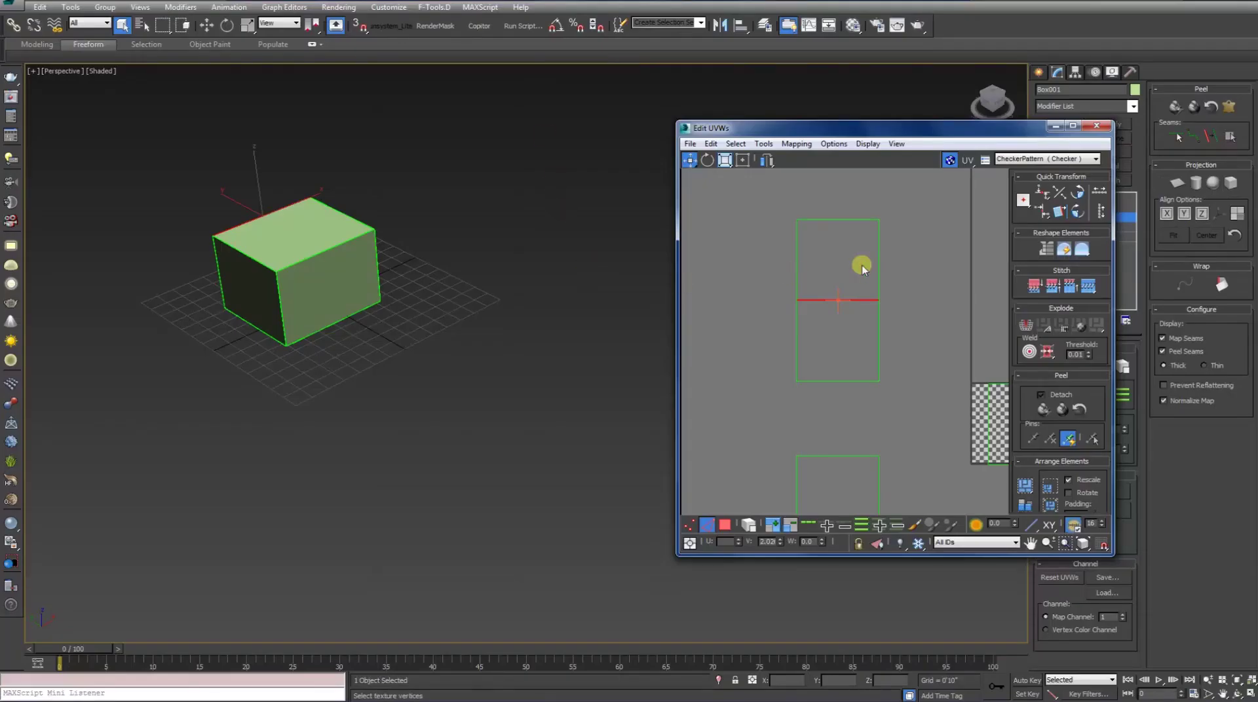
Step: Maximize the UV editor, select the edge shared with the lower square, and check sub-object levels
drag(938, 129, 645, 123)
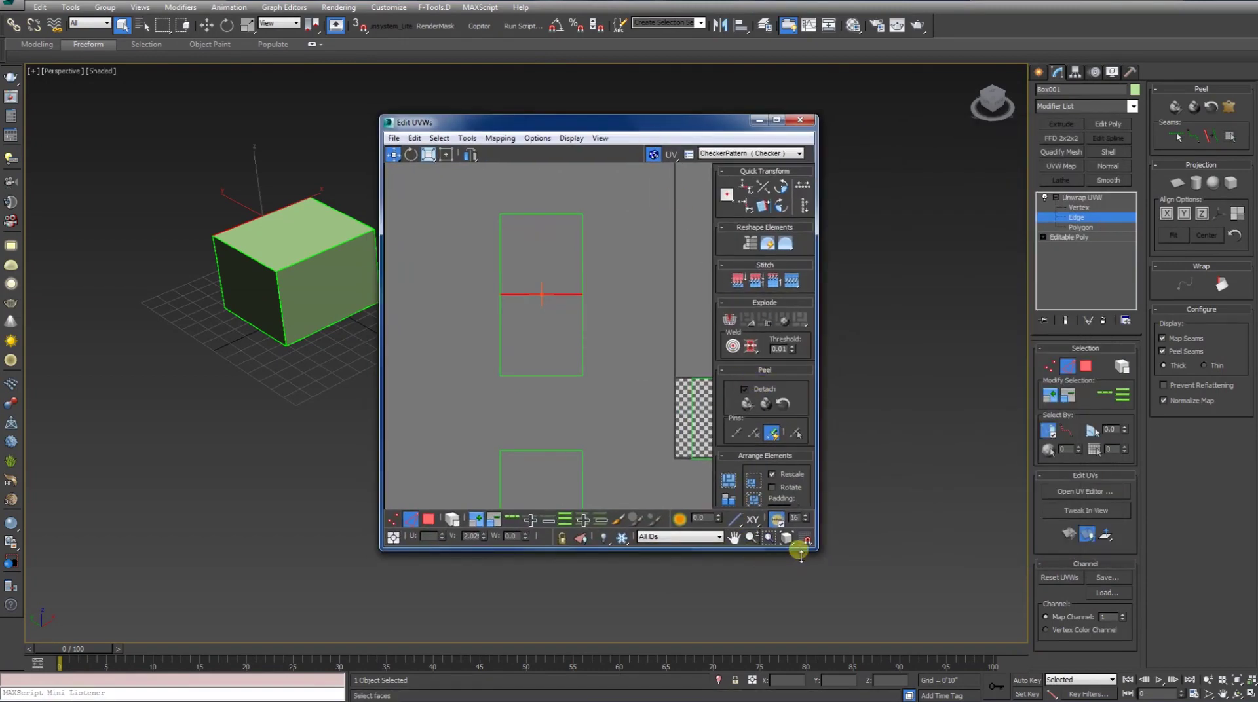
click(775, 122)
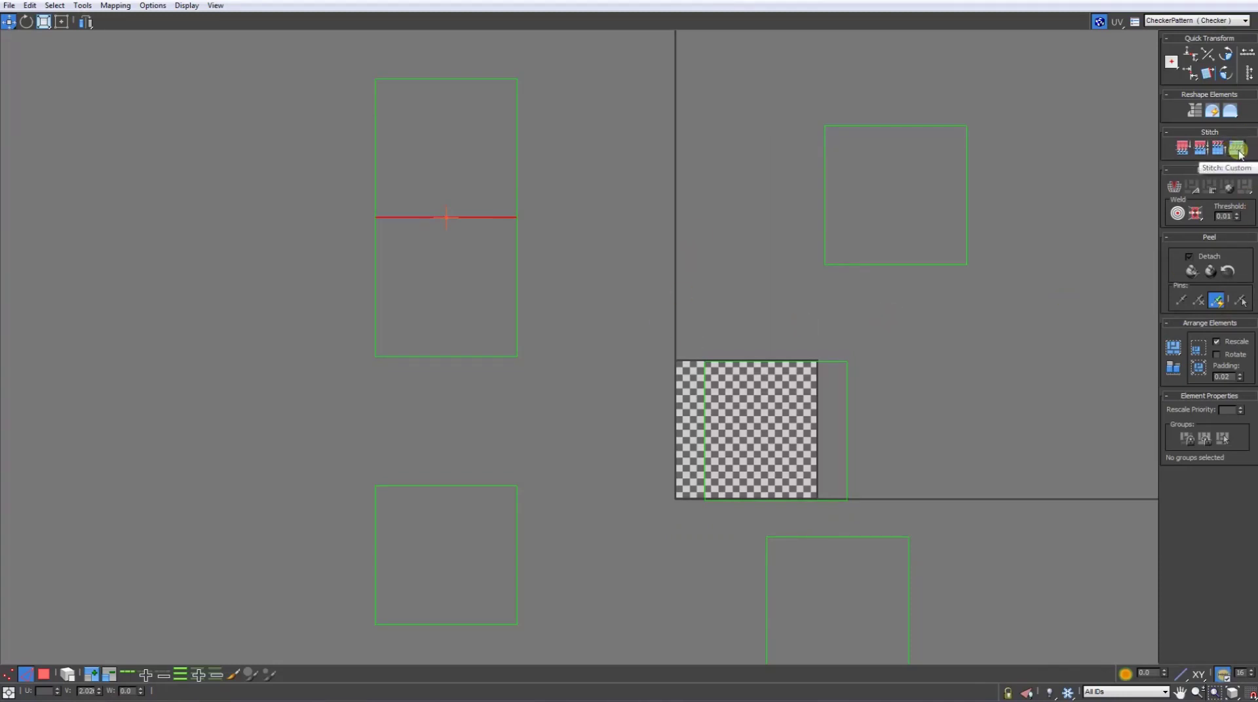
middle_drag(443, 381, 450, 321)
click(454, 319)
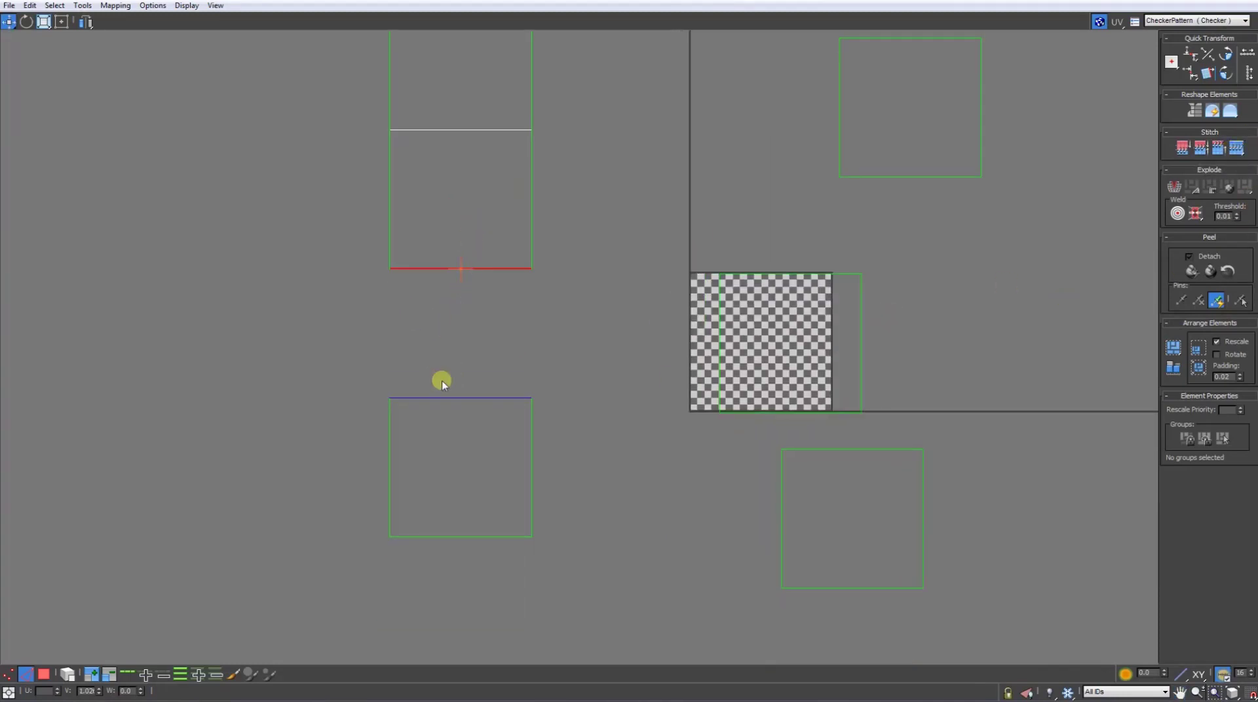
click(7, 675)
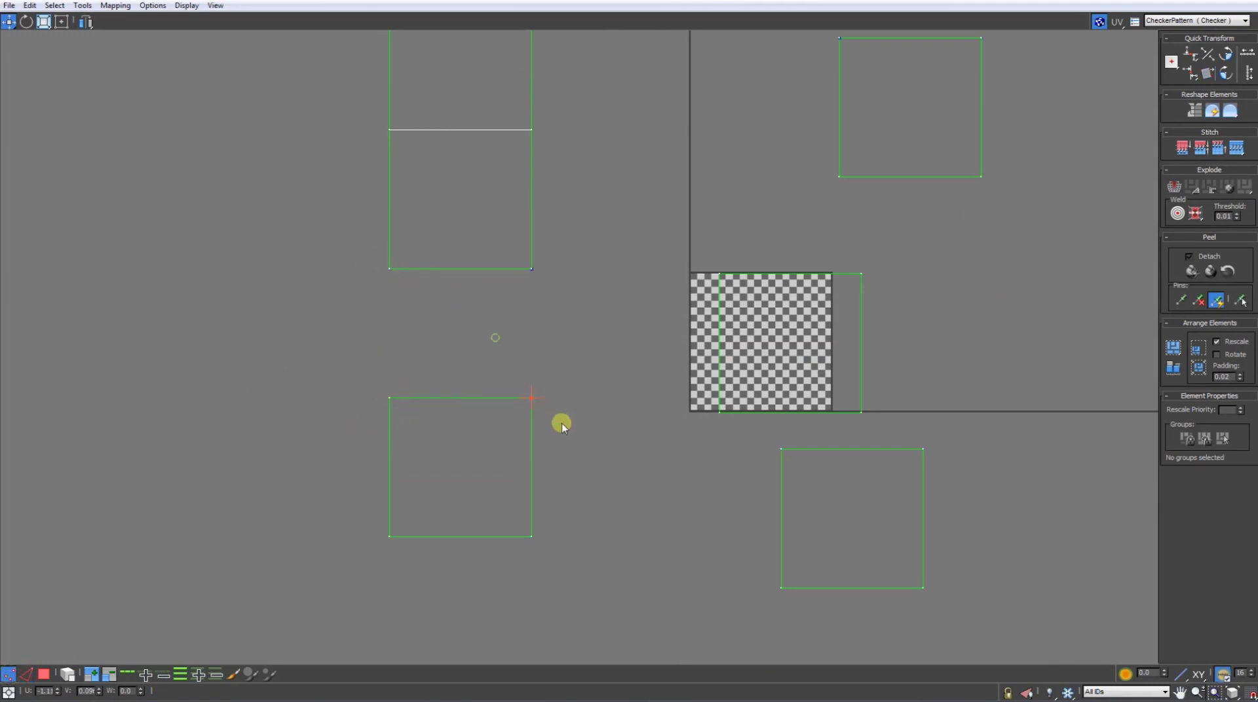
key(2)
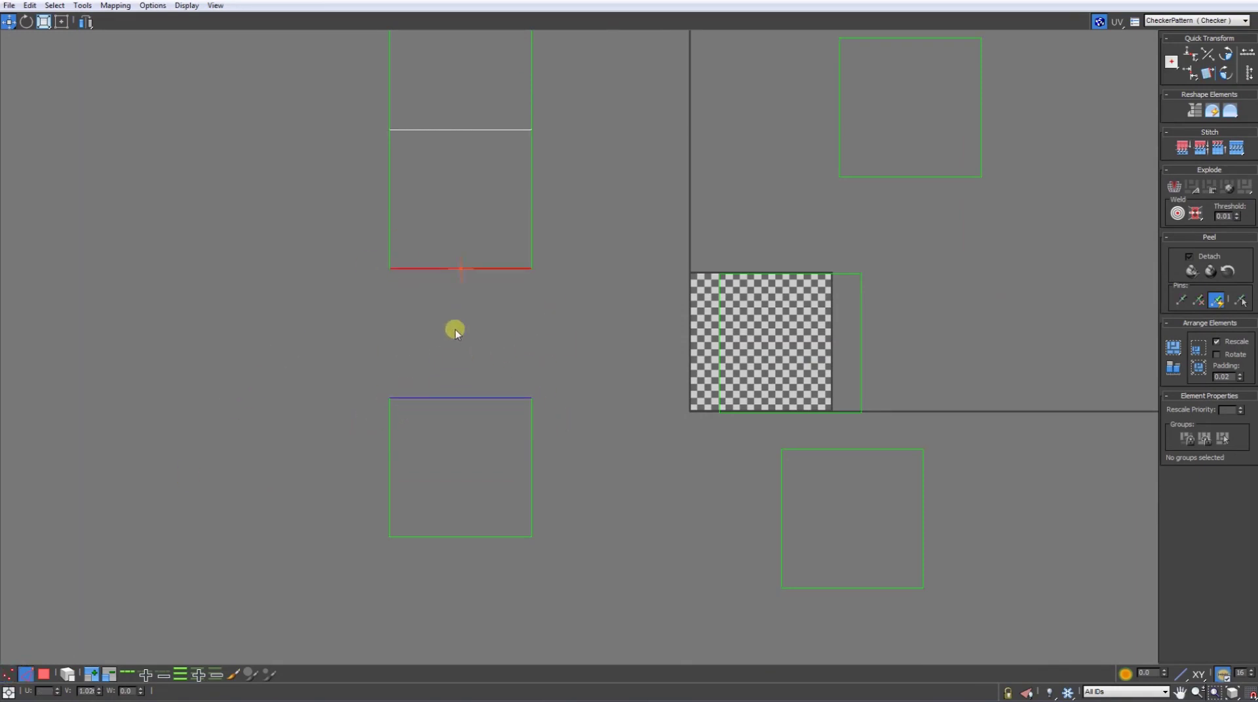
key(1)
key(3)
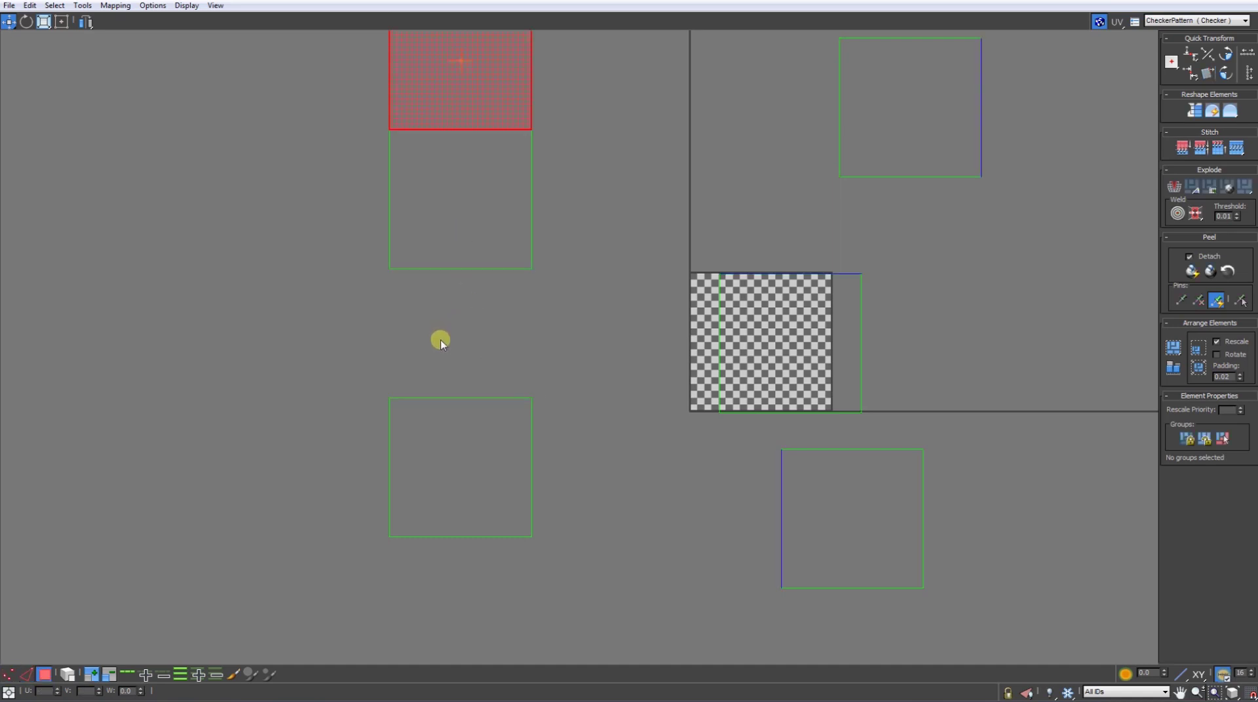
key(2)
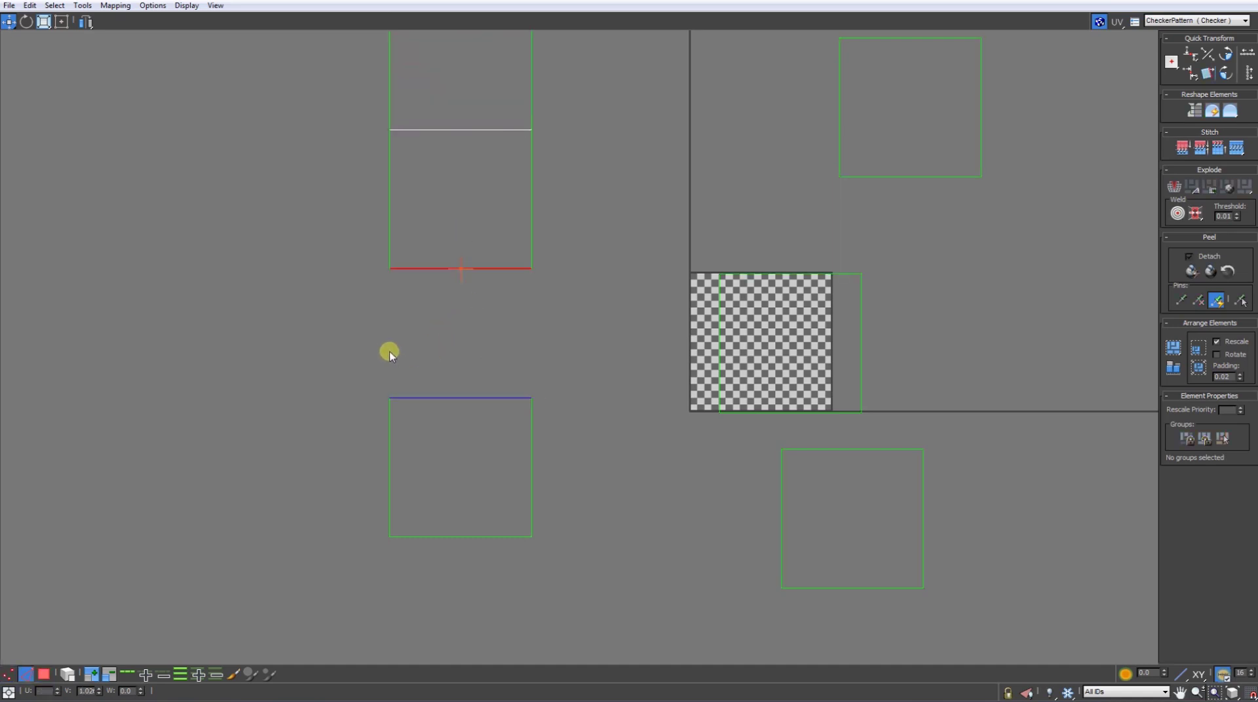
key(3)
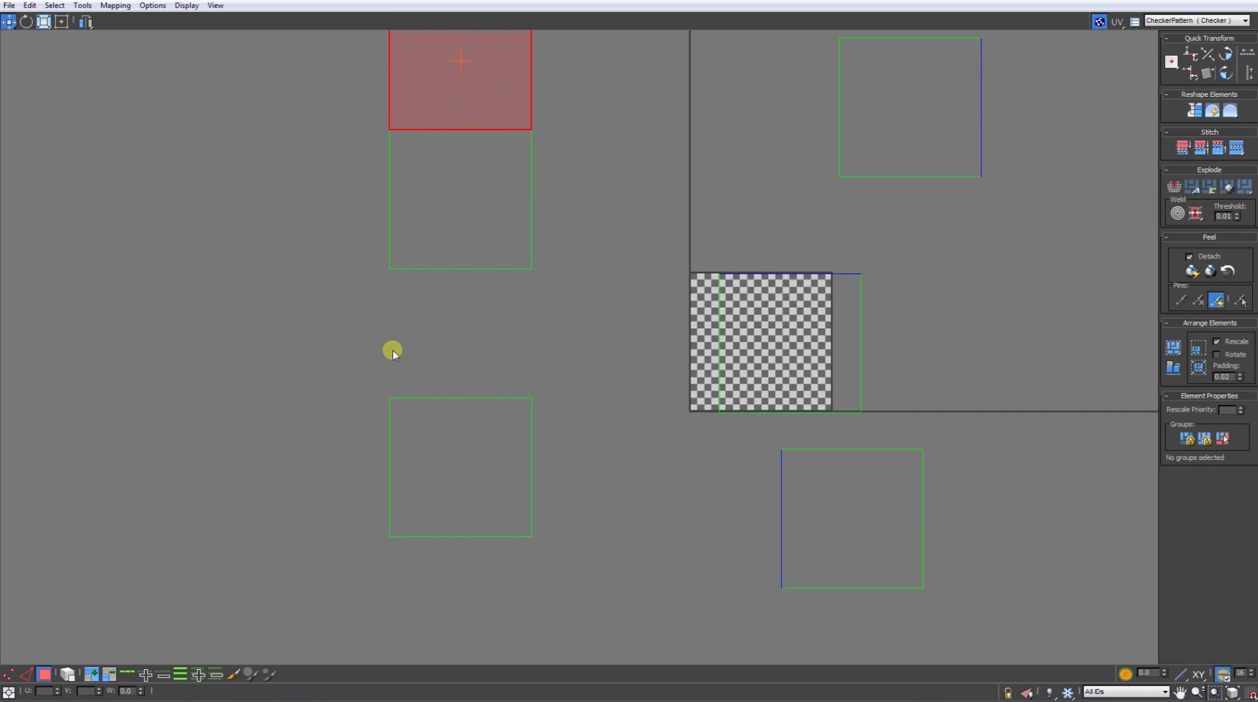
key(2)
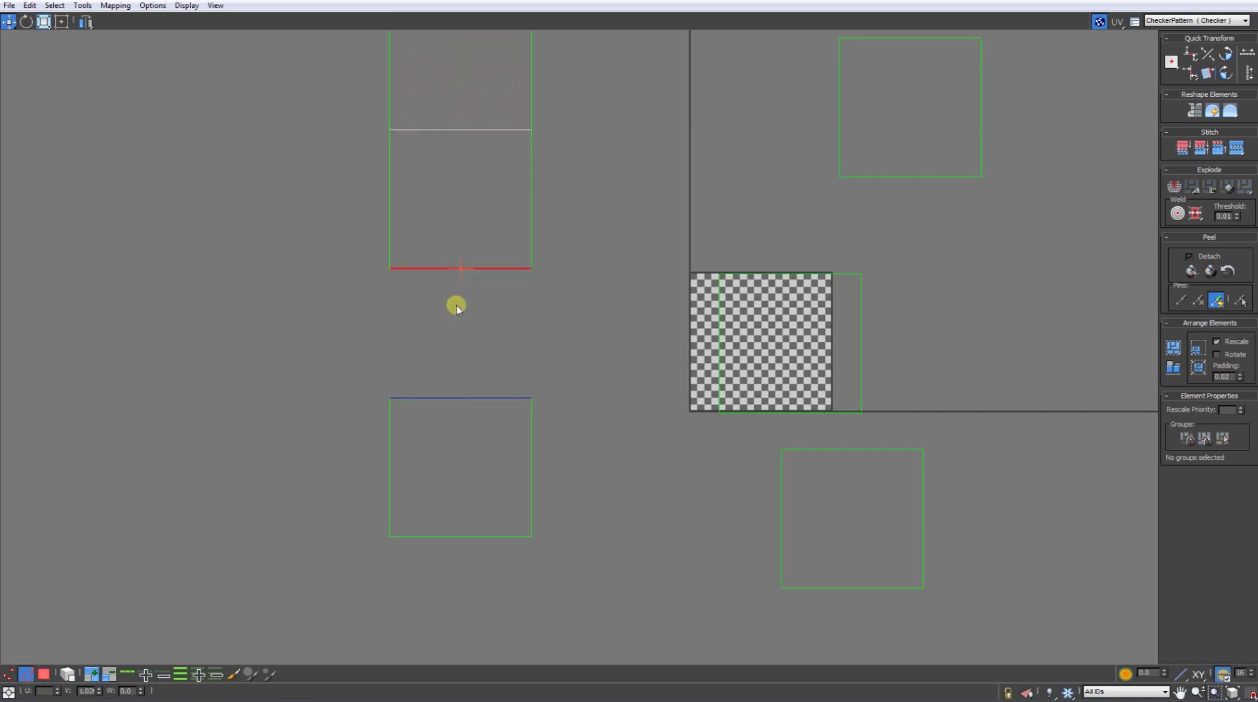
Step: Weld the bottom square onto the strip as a test, then pull it back off
drag(473, 301, 501, 215)
click(1176, 213)
click(295, 233)
scroll(295, 360, down, 2)
middle_drag(295, 360, 284, 337)
middle_drag(298, 388, 291, 374)
key(ctrl+z)
key(ctrl+z)
middle_drag(353, 423, 399, 360)
click(416, 360)
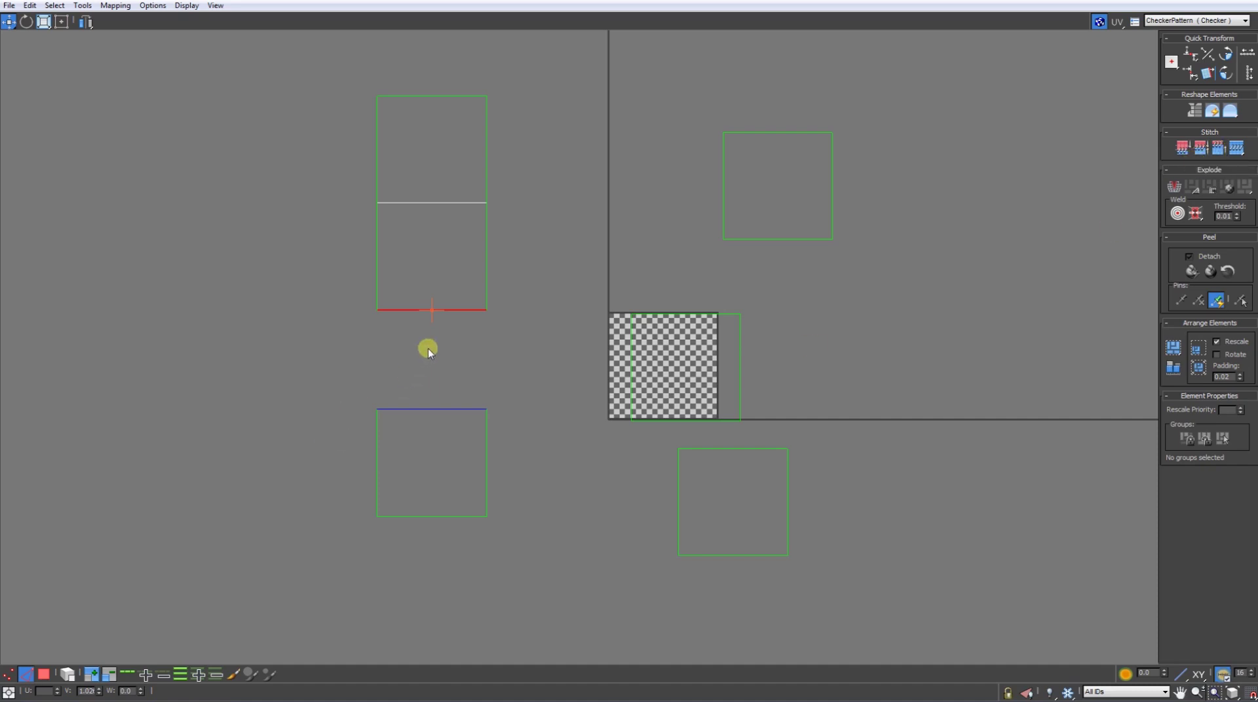
Step: Test Stitch: Custom on the bottom square several times, undoing each stitch
click(1199, 149)
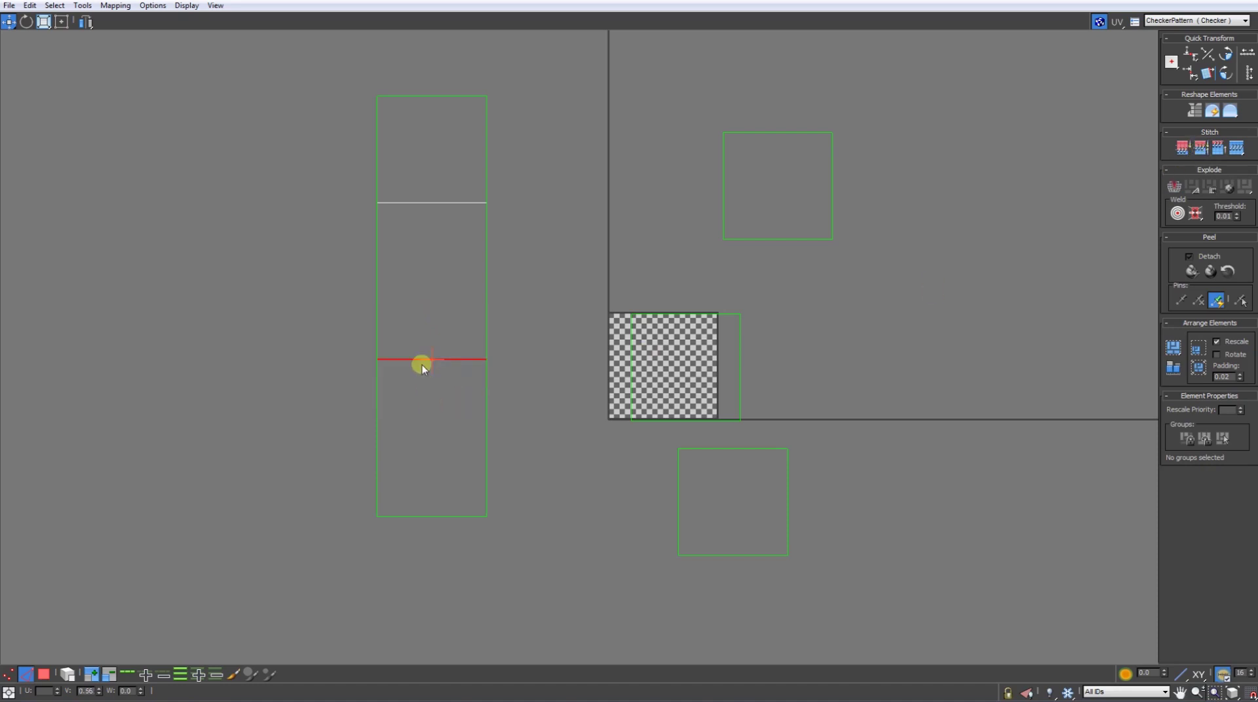
drag(415, 444, 427, 383)
click(1201, 153)
key(ctrl+z)
click(1217, 153)
key(ctrl+z)
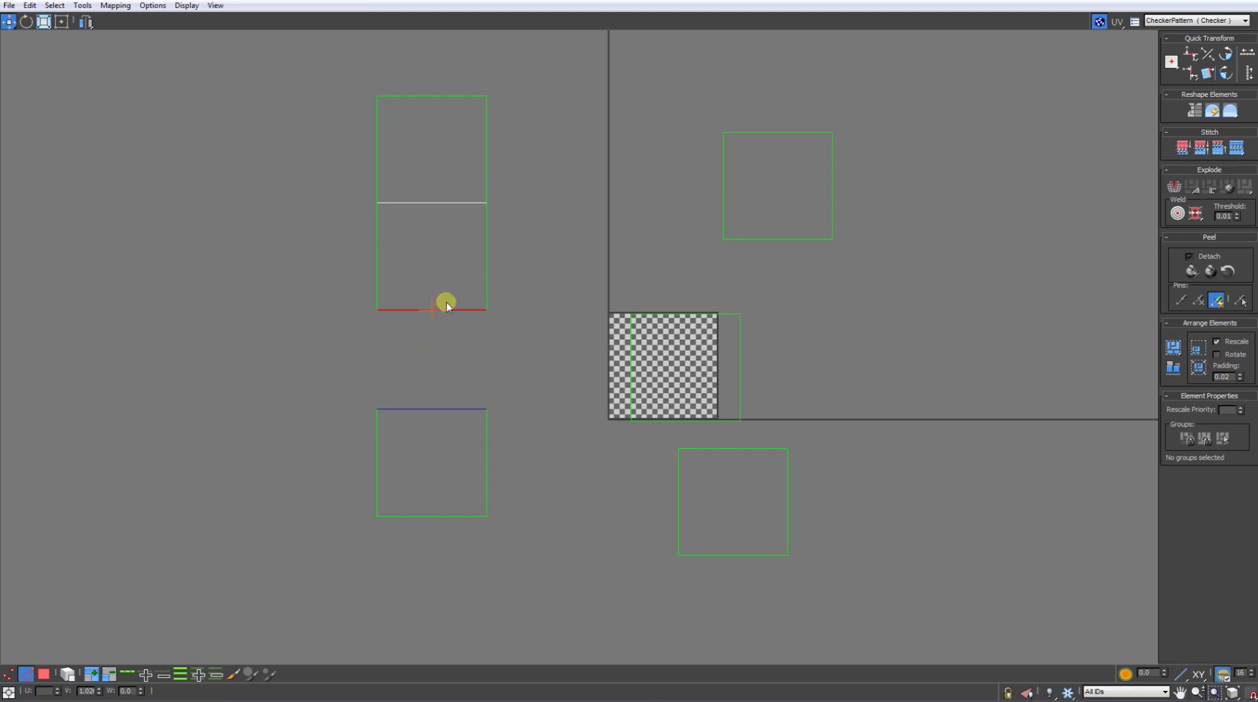
Step: Try Stitch To Target and To Average on the bottom square, undoing each
click(1216, 149)
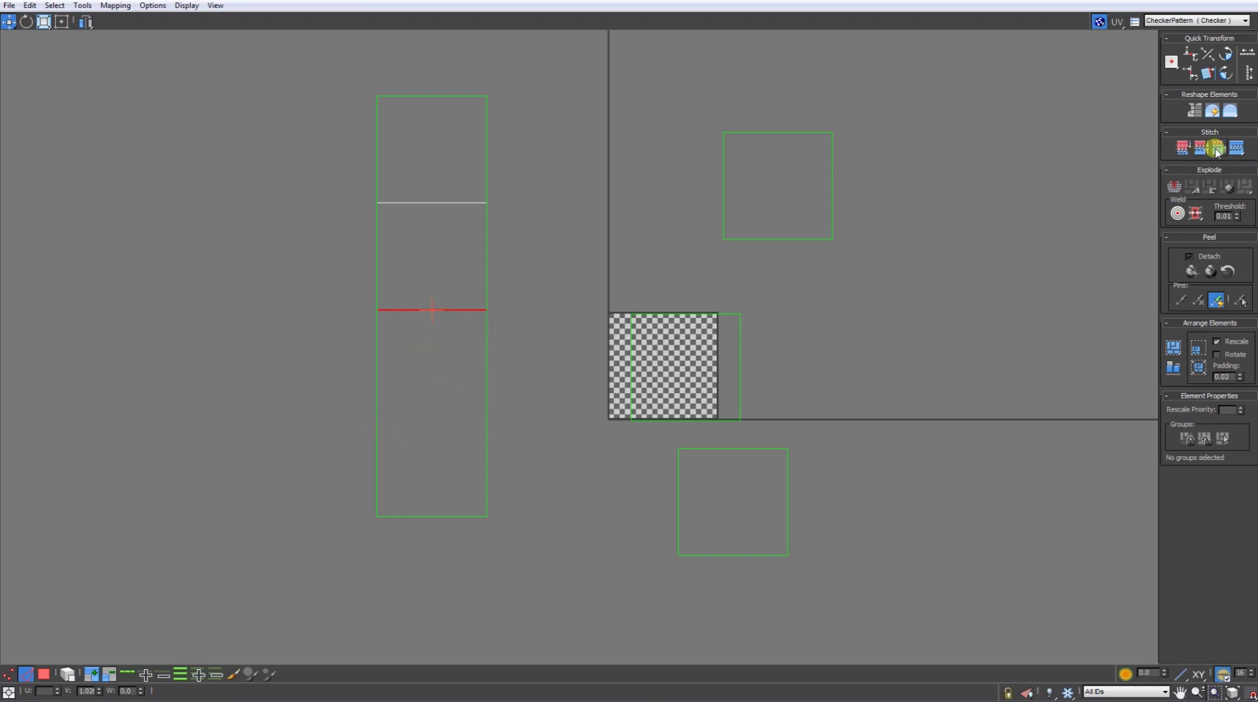
click(1182, 150)
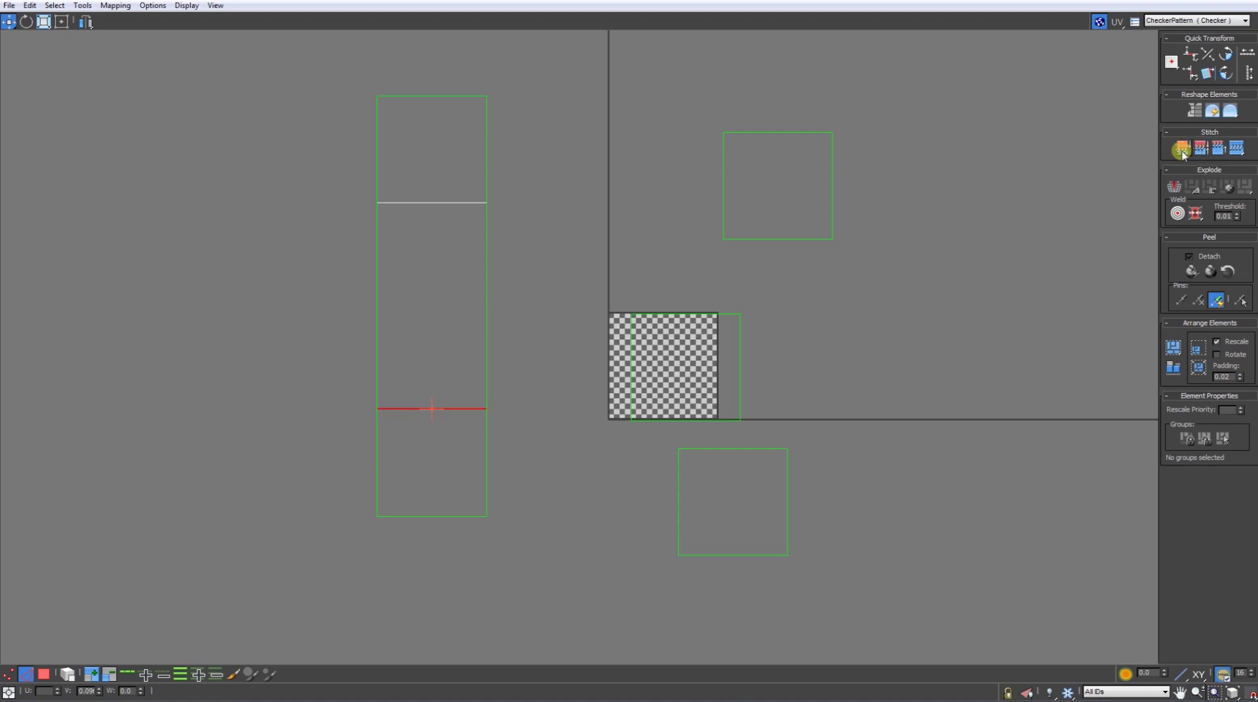
key(ctrl+z)
click(1202, 155)
key(ctrl+z)
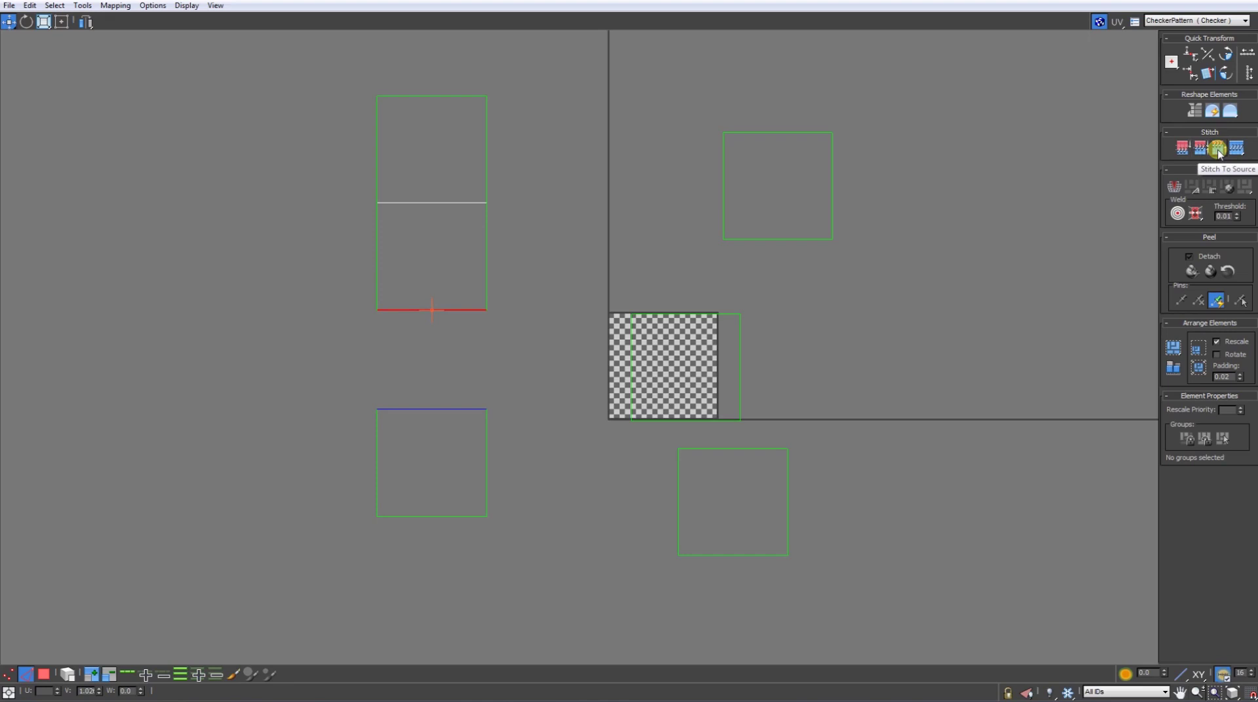
Step: Restitch the bottom square into a three-square column and clear the edge selection
click(1217, 150)
key(ctrl+z)
click(1237, 150)
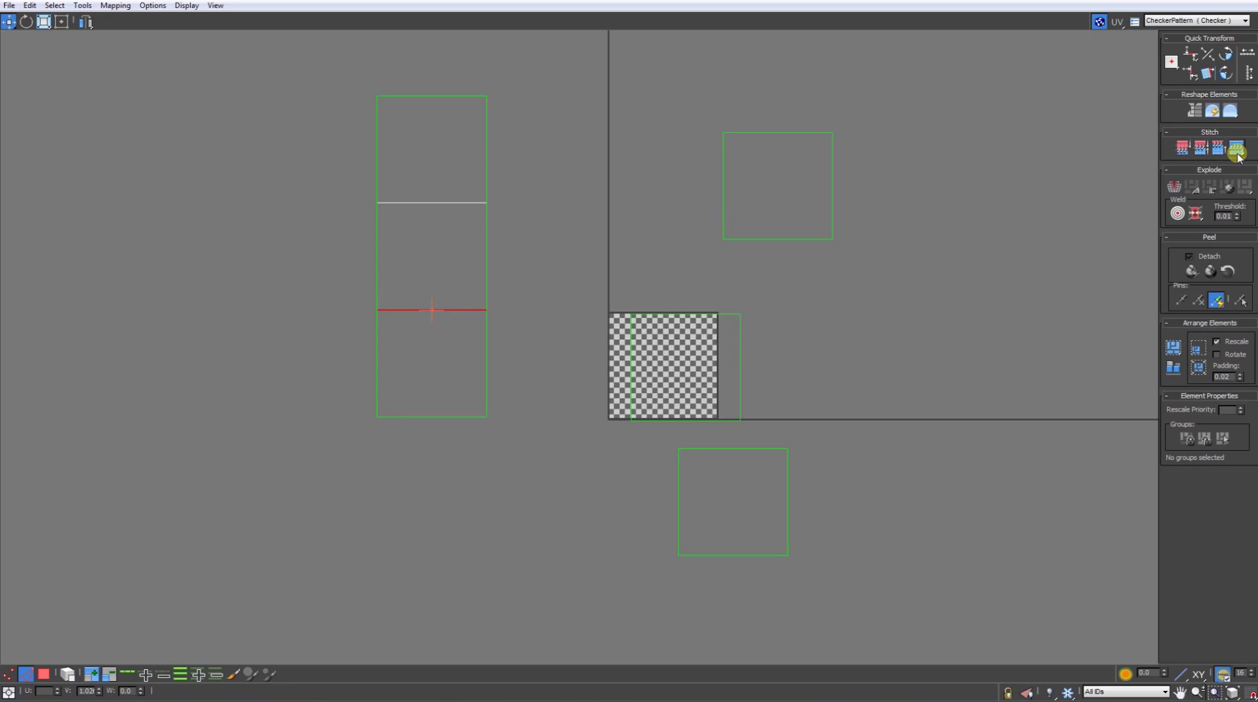
click(323, 267)
middle_drag(337, 349, 363, 386)
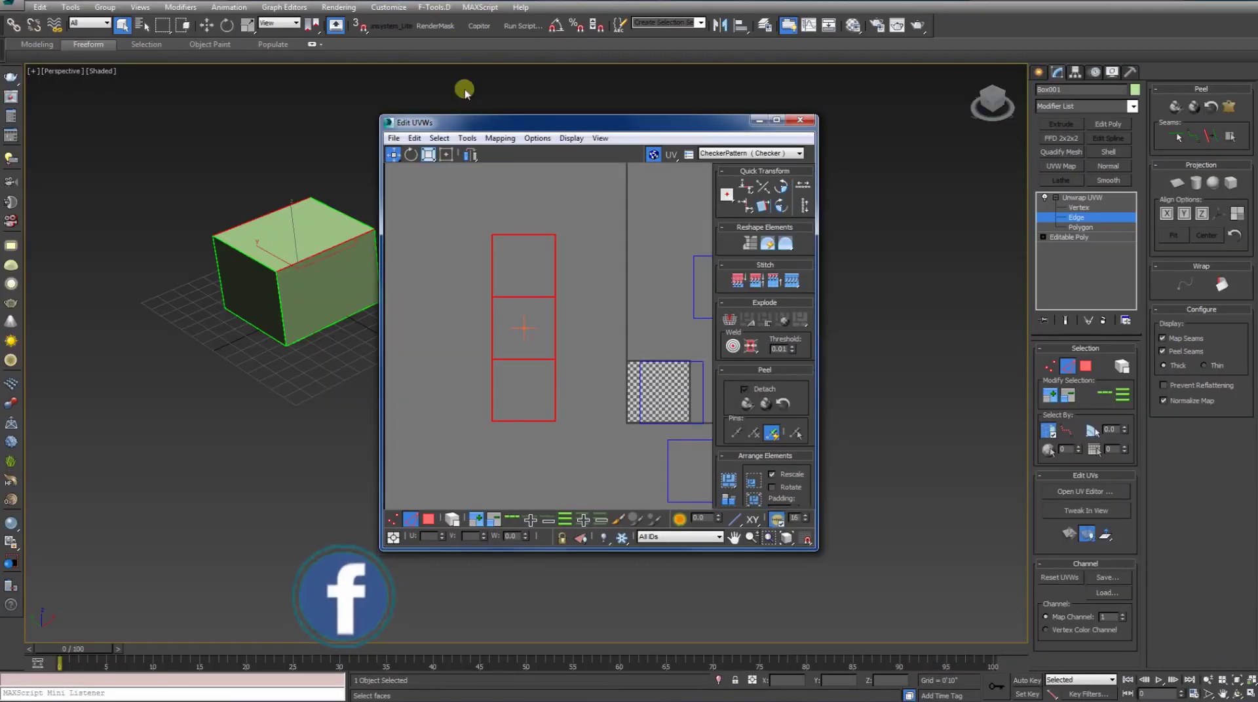
Step: Zoom the perspective viewport and orbit the box, with the UV editor moved aside
scroll(317, 295, up, 3)
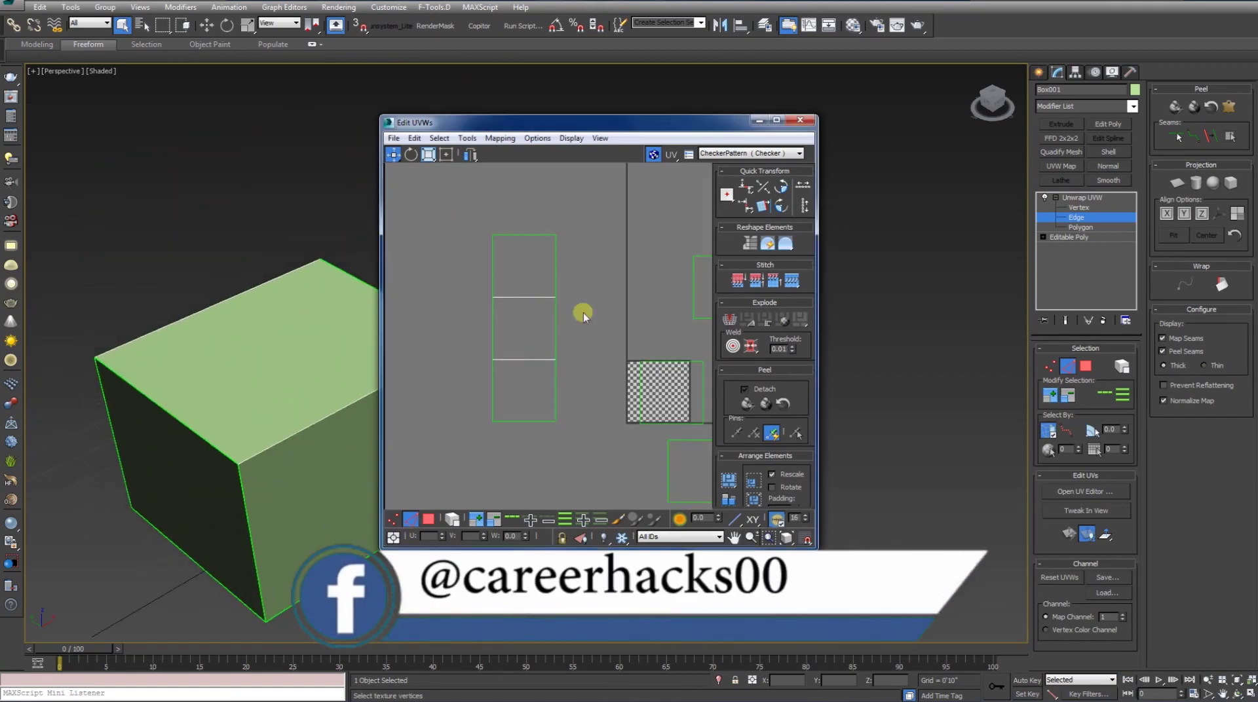
drag(569, 123, 792, 164)
mouse_move(331, 441)
alt+middle_down()
mouse_move(306, 402)
mouse_move(356, 439)
mouse_move(764, 393)
mouse_move(784, 415)
mouse_move(770, 344)
alt+middle_up()
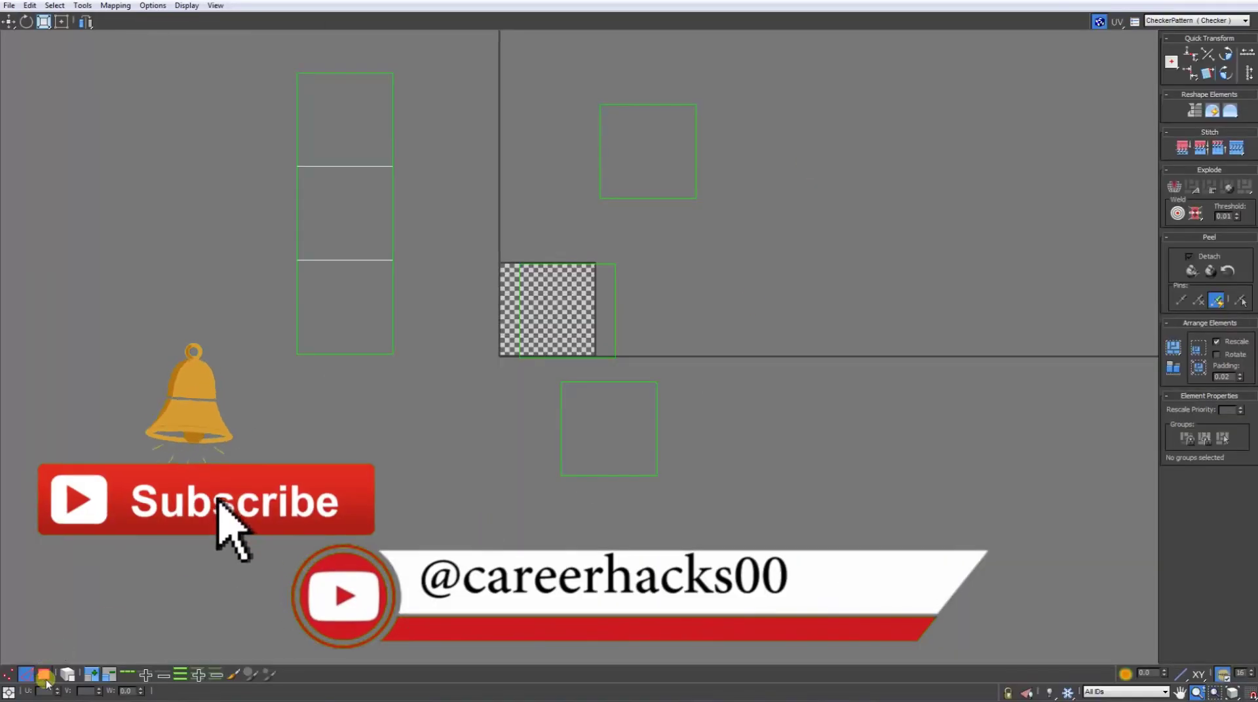
Step: In face mode, move the square UV shell off the checker tile to its right
key(3)
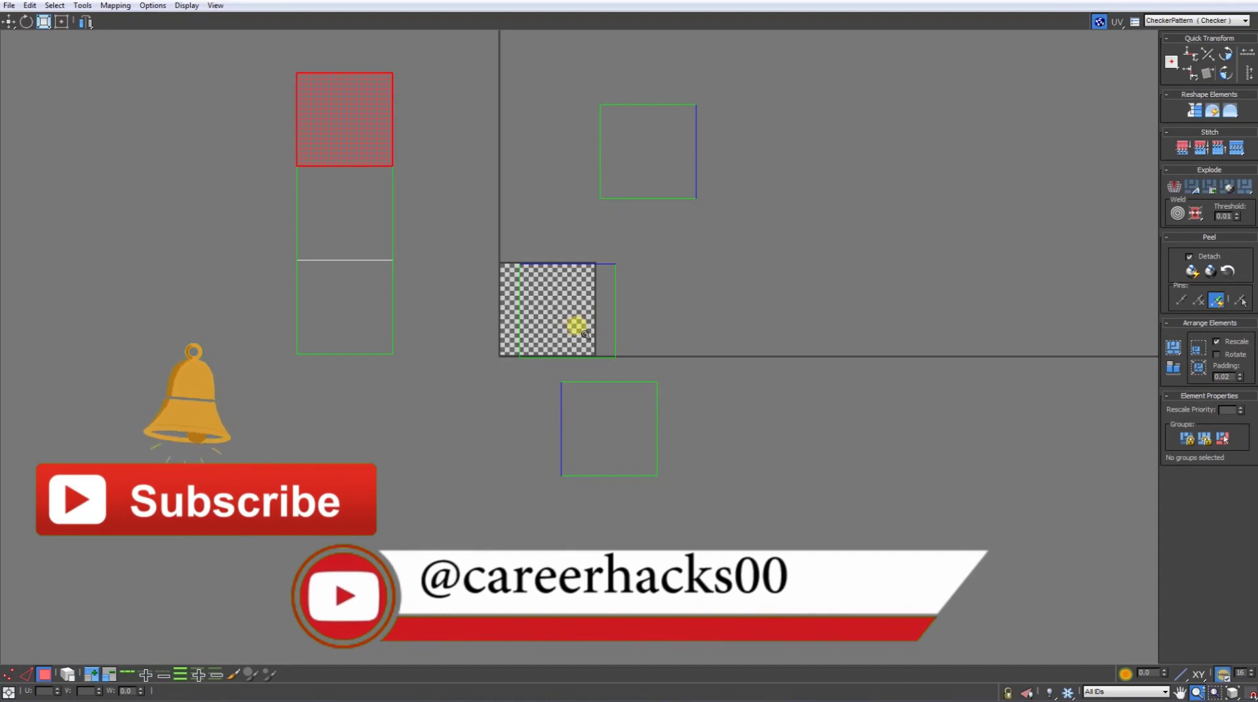
click(592, 311)
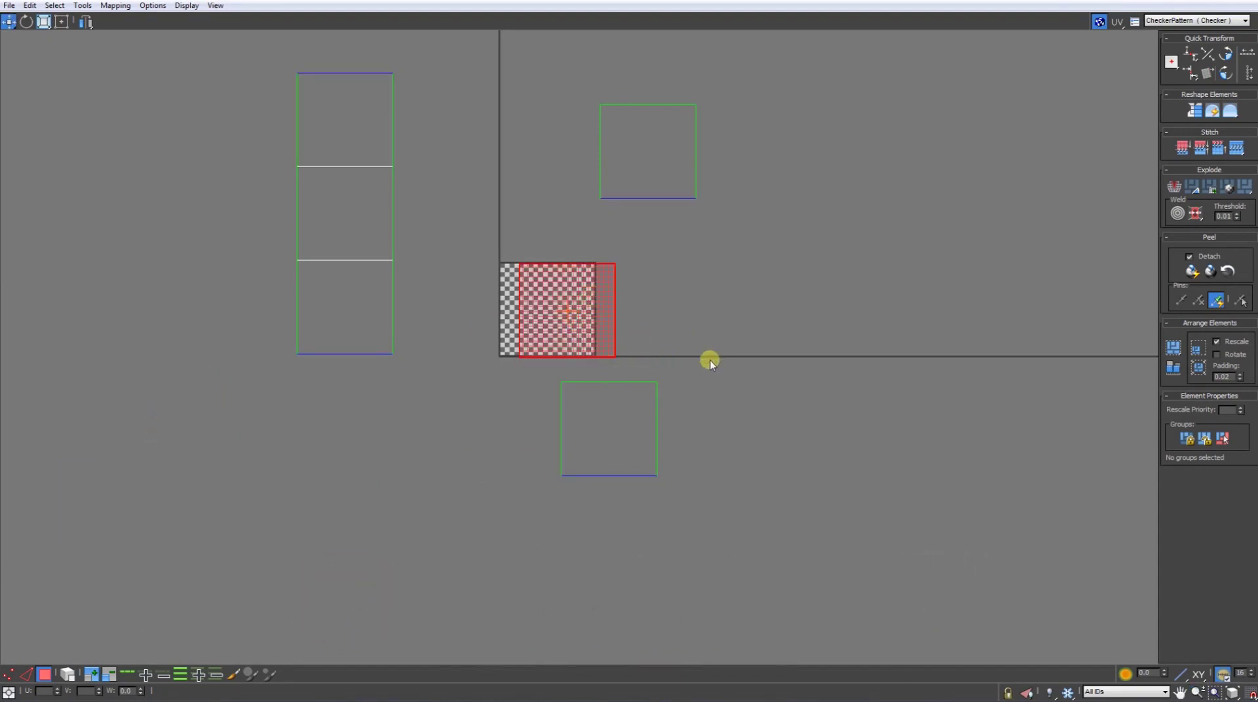
click(9, 26)
click(669, 326)
click(596, 313)
drag(564, 314, 719, 314)
click(785, 397)
Step: Move the other loose square UV shells together, dragging the upper square onto the lower one
click(708, 283)
click(832, 318)
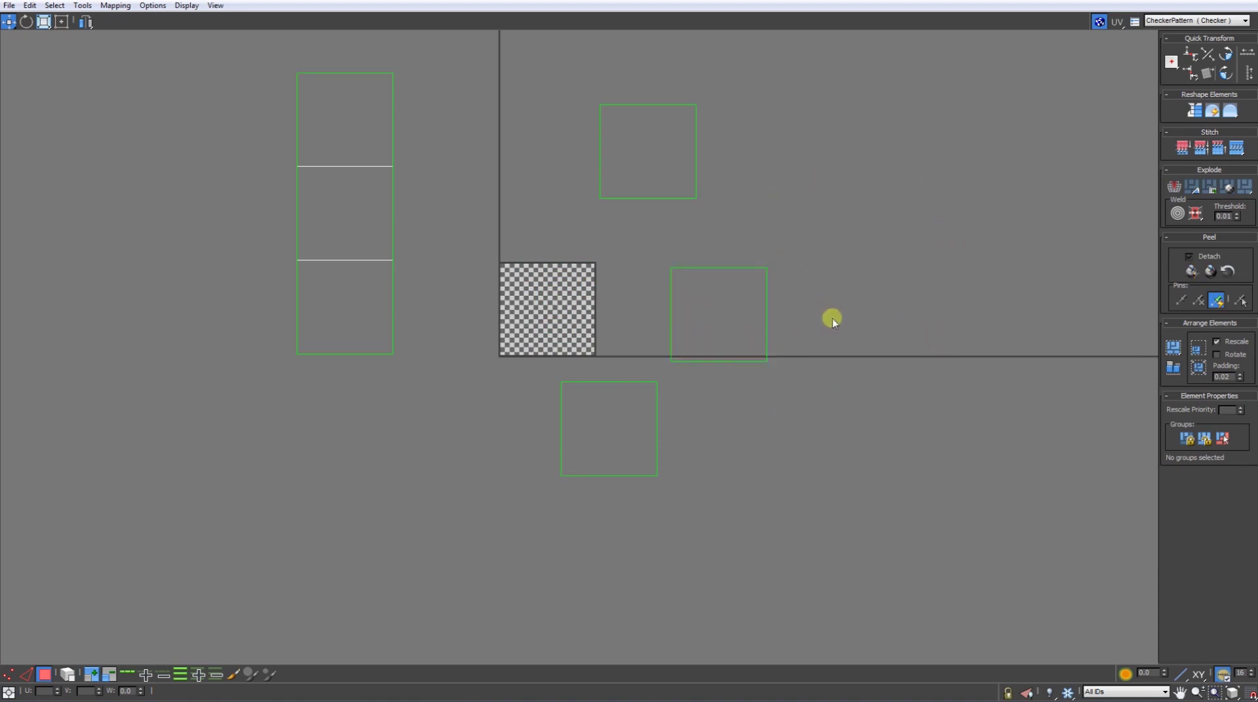
click(716, 331)
mouse_move(801, 423)
mouse_down()
mouse_move(1053, 305)
mouse_move(458, 334)
mouse_move(511, 166)
mouse_move(775, 301)
mouse_move(795, 154)
mouse_move(1058, 269)
mouse_move(789, 426)
mouse_move(808, 197)
mouse_up()
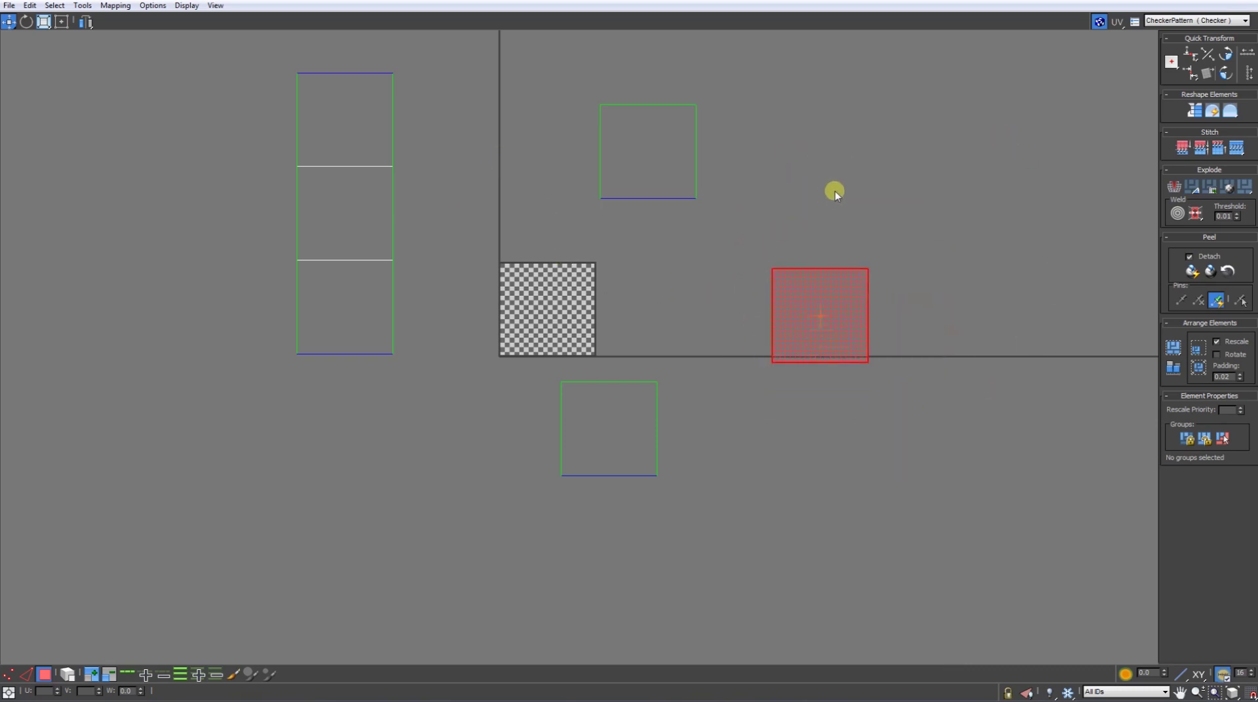
mouse_move(884, 244)
mouse_down()
mouse_move(933, 230)
mouse_move(938, 213)
mouse_move(657, 267)
mouse_move(623, 261)
mouse_move(842, 257)
mouse_up()
click(643, 171)
mouse_move(643, 141)
mouse_down()
mouse_move(766, 308)
mouse_move(603, 449)
mouse_up()
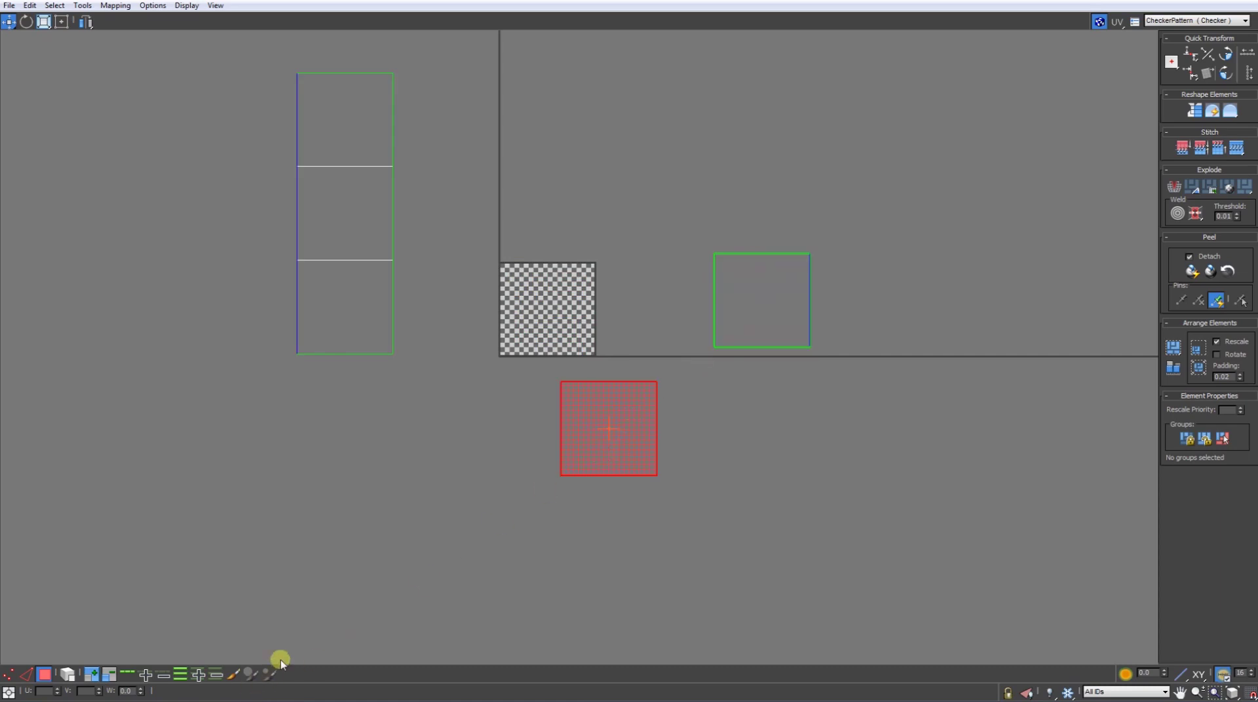
drag(608, 428, 615, 410)
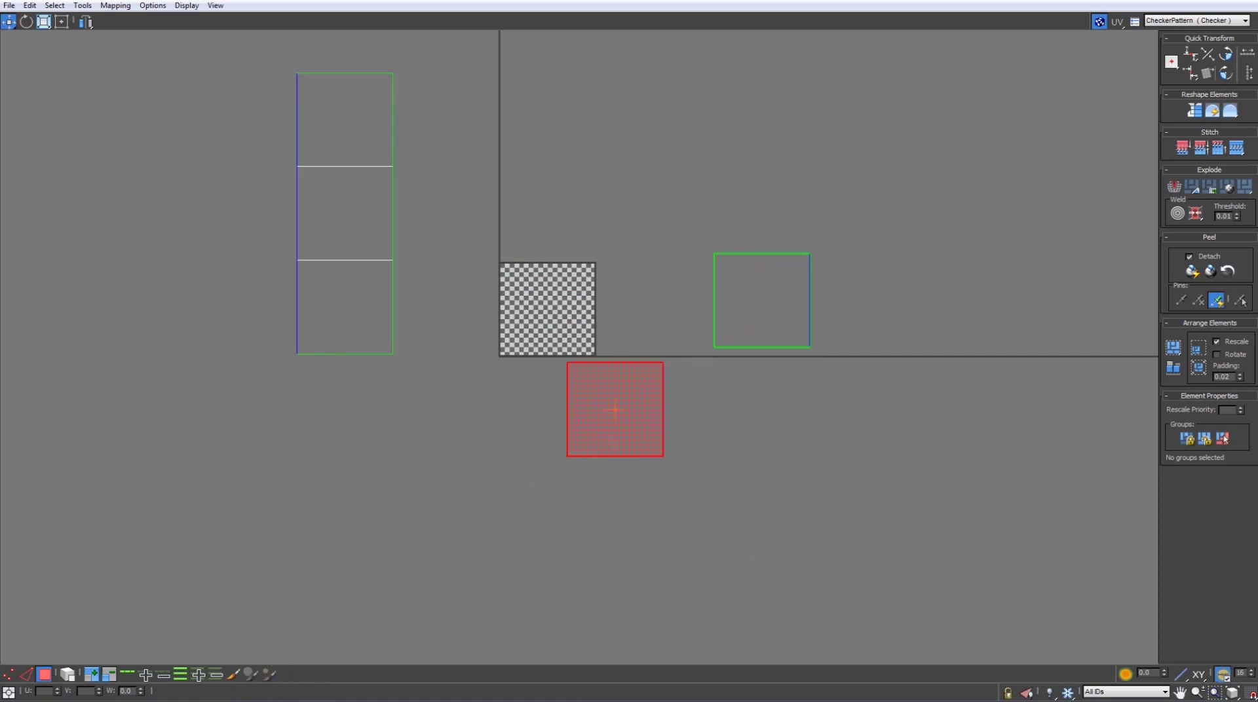
Step: Stack the last square onto the right-hand square and shrink the stack to a tiny square
click(680, 554)
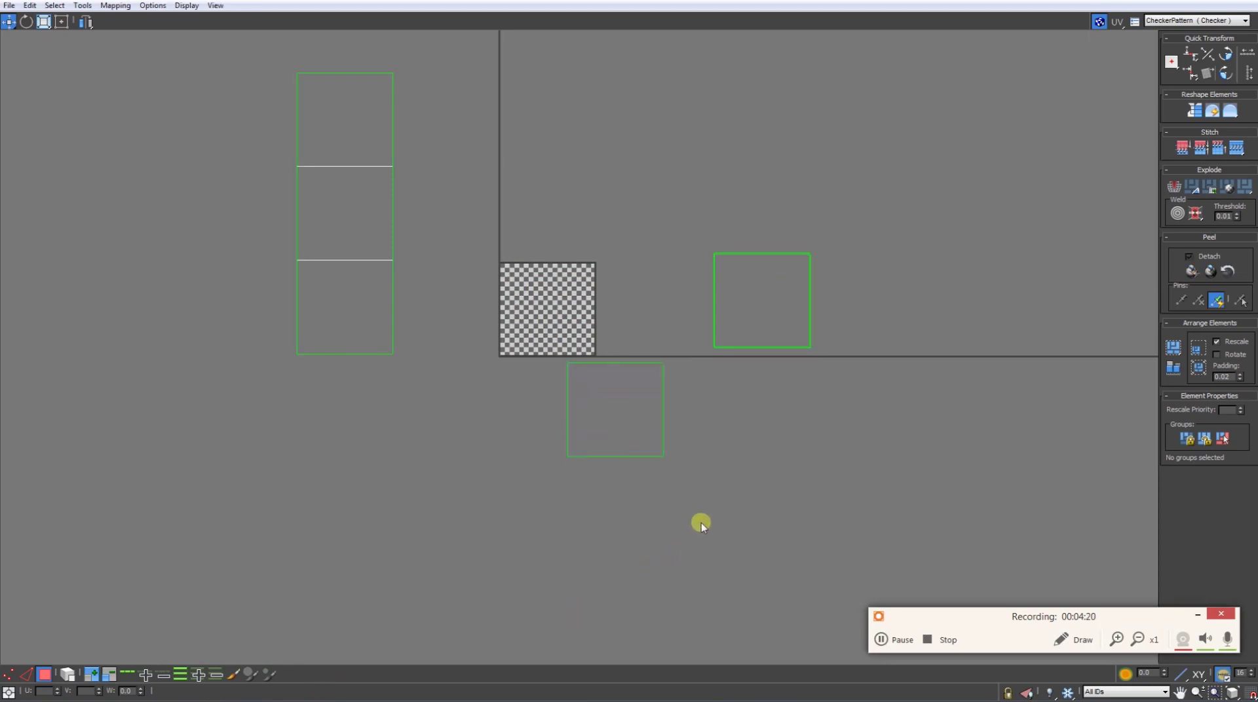
key(ctrl+z)
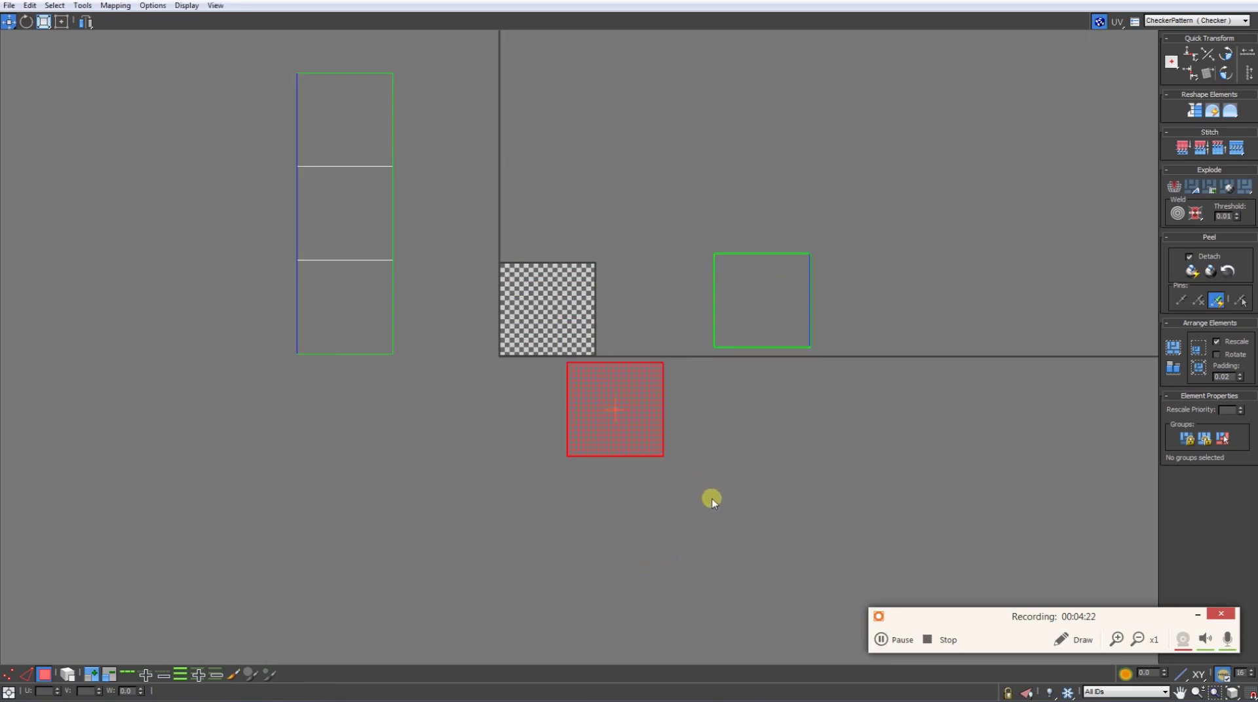
drag(715, 504, 912, 409)
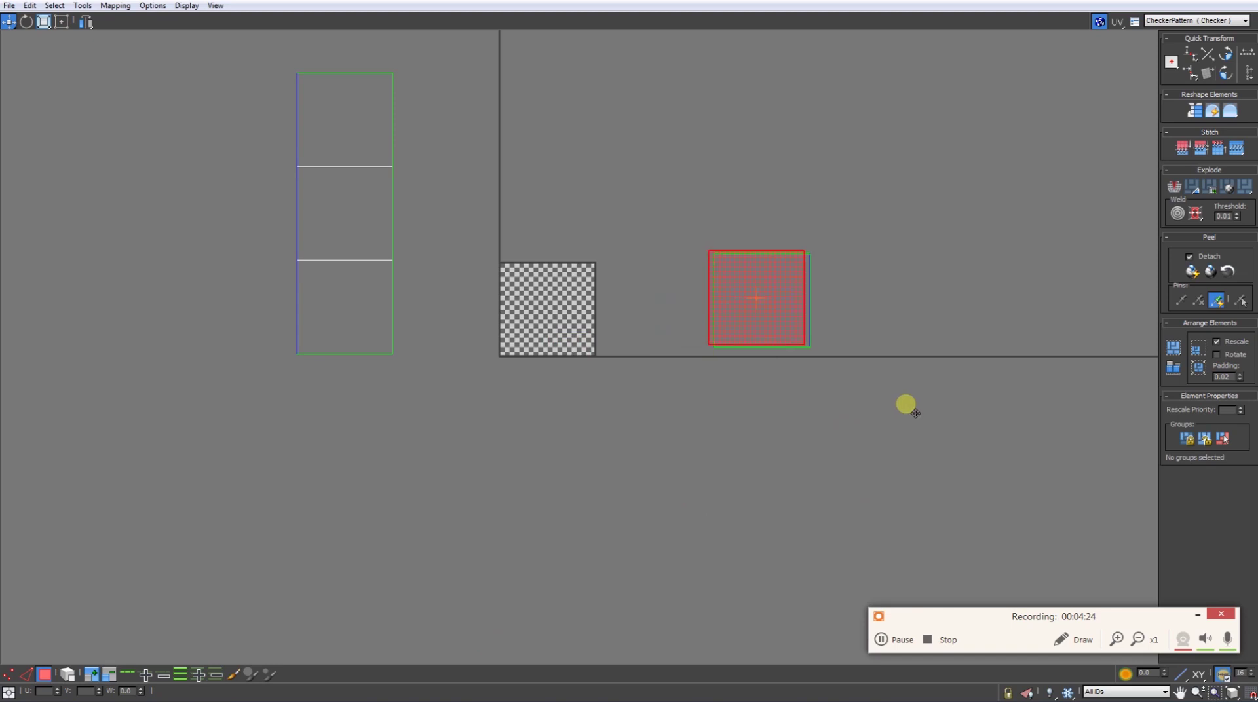
click(855, 325)
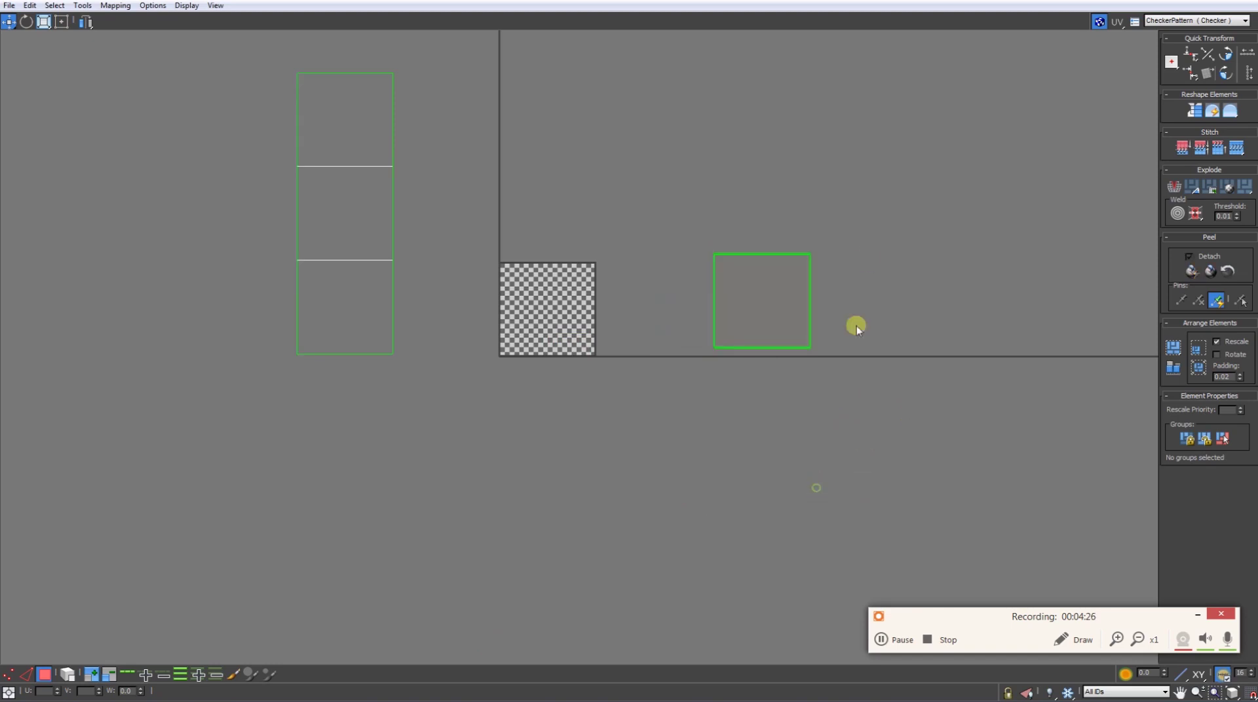
key(ctrl+z)
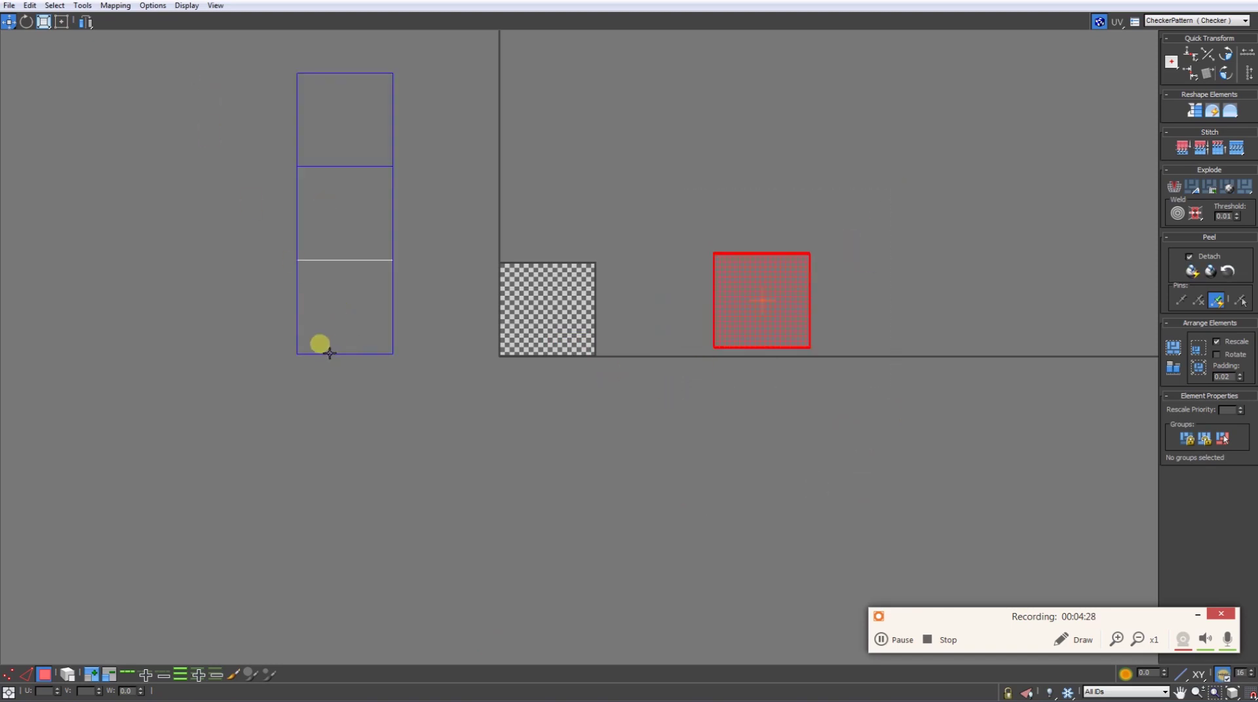
click(43, 21)
mouse_move(765, 363)
mouse_down()
mouse_move(876, 424)
mouse_move(677, 333)
mouse_up()
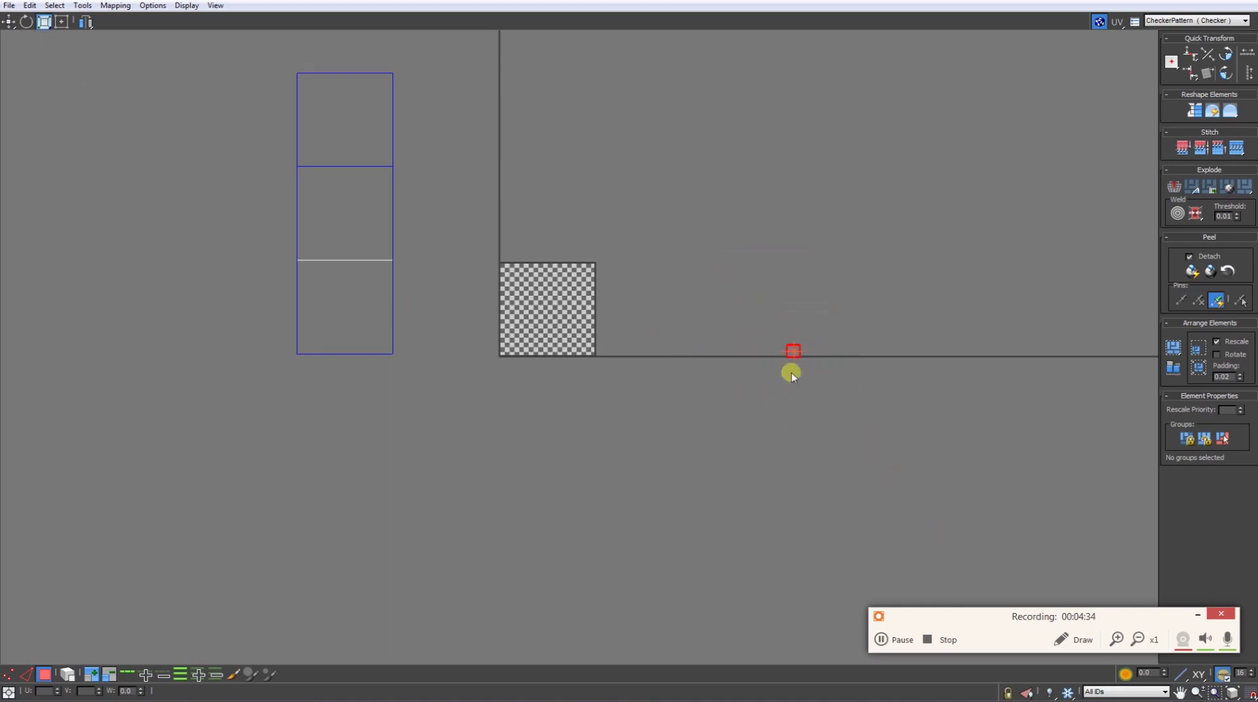
Step: Move the tiny stacked square into the checker tile's corner
drag(791, 355, 589, 413)
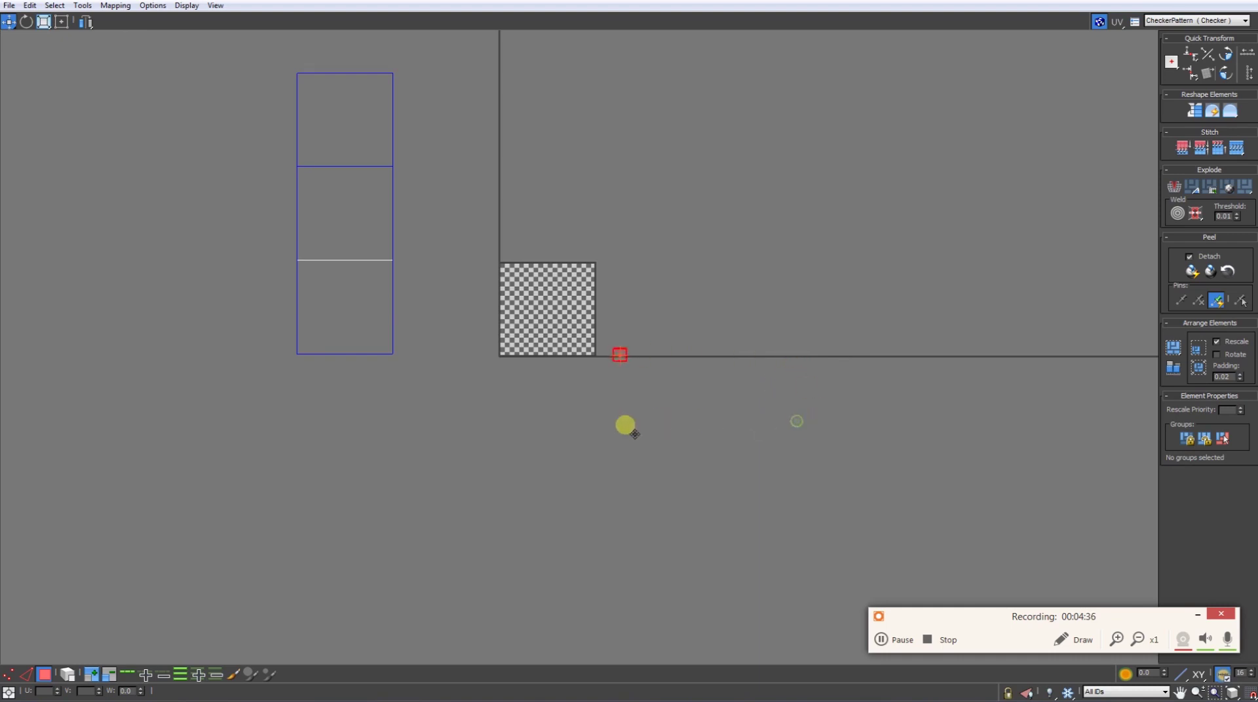
click(580, 425)
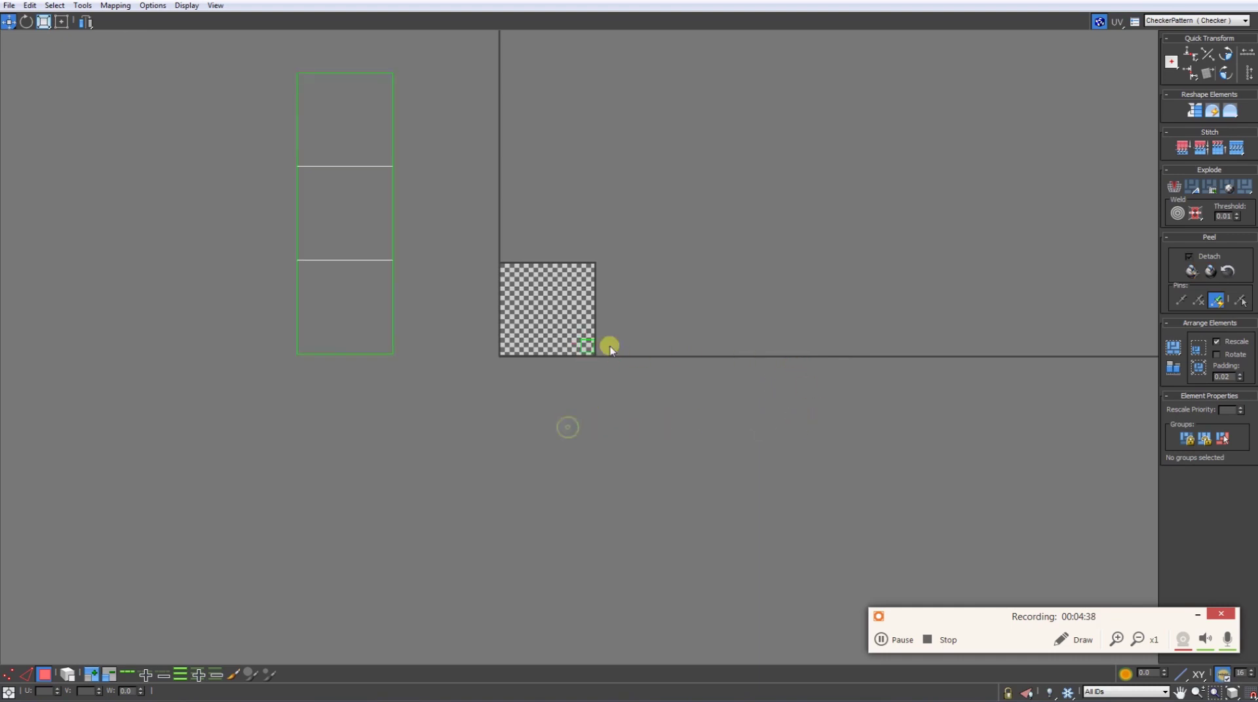
scroll(589, 393, up, 4)
scroll(642, 334, down, 3)
scroll(537, 427, down, 2)
scroll(565, 399, down, 2)
Step: Scale down the three-face strip and move it into the checker tile's left side
drag(344, 88, 474, 516)
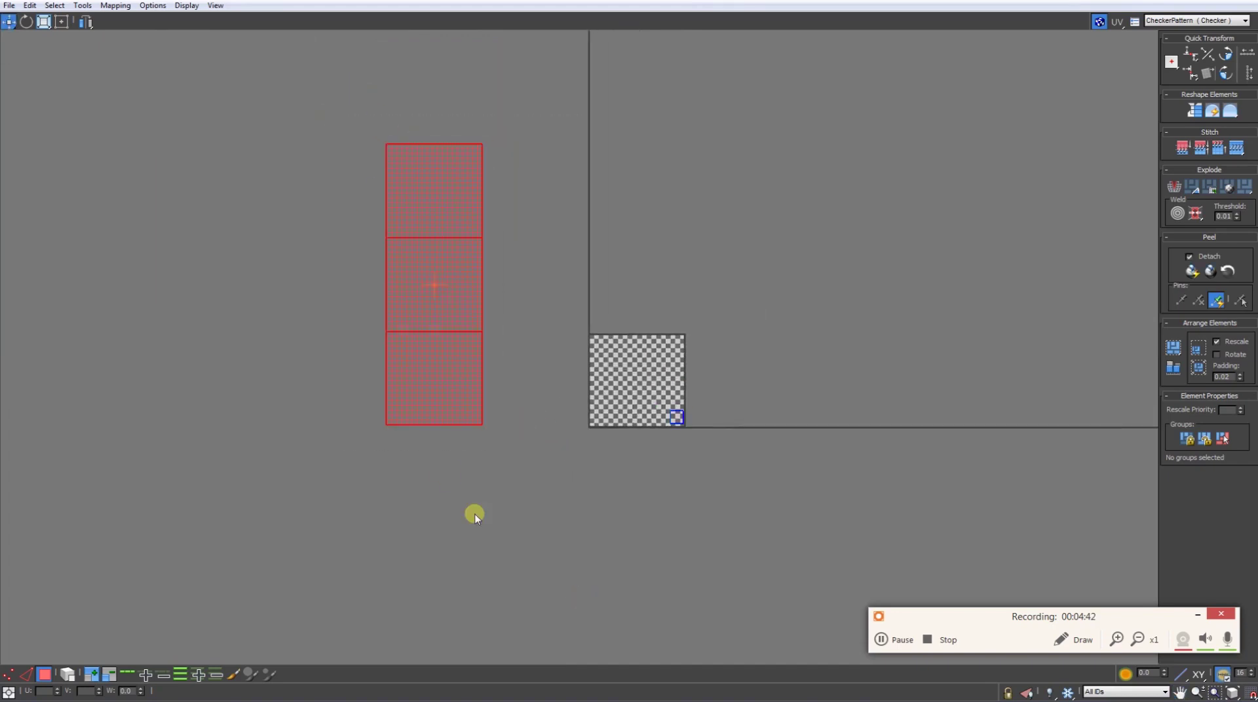
drag(441, 393, 641, 453)
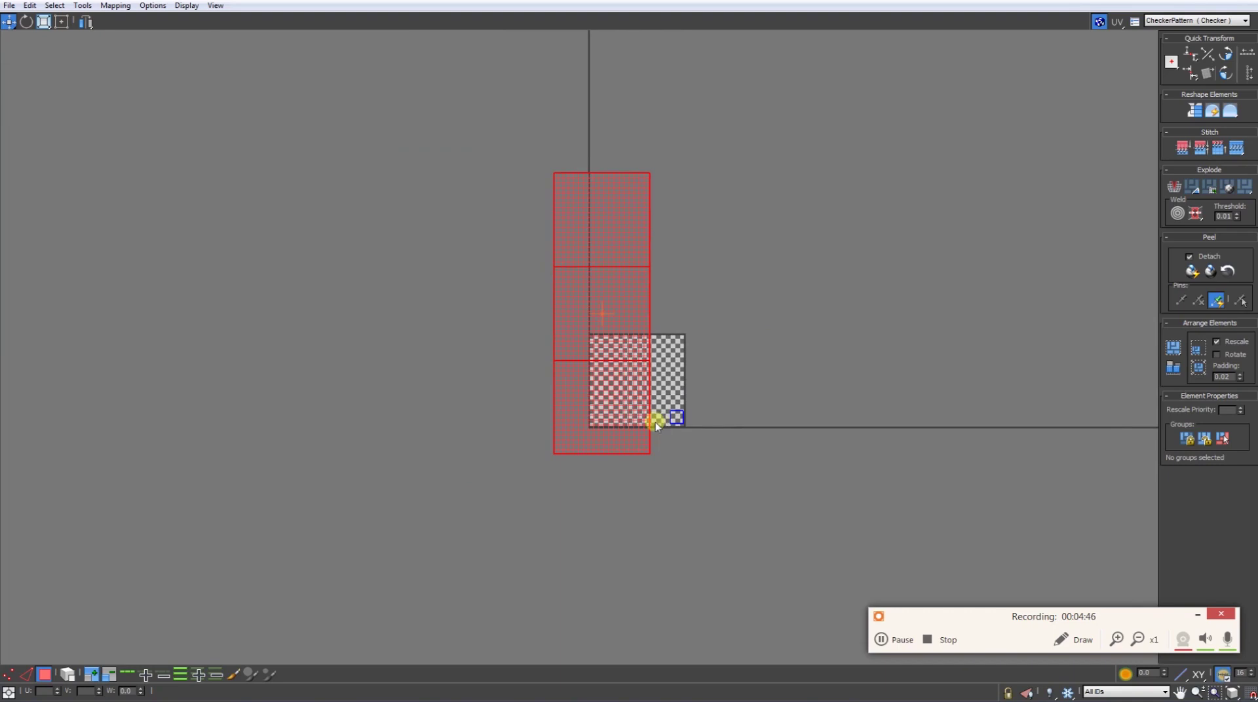
key(e)
drag(618, 385, 611, 437)
scroll(609, 435, up, 3)
middle_drag(590, 374, 481, 333)
key(w)
mouse_move(446, 298)
mouse_down()
mouse_move(493, 401)
mouse_move(485, 419)
mouse_move(496, 390)
mouse_move(473, 388)
mouse_up()
key(e)
key(w)
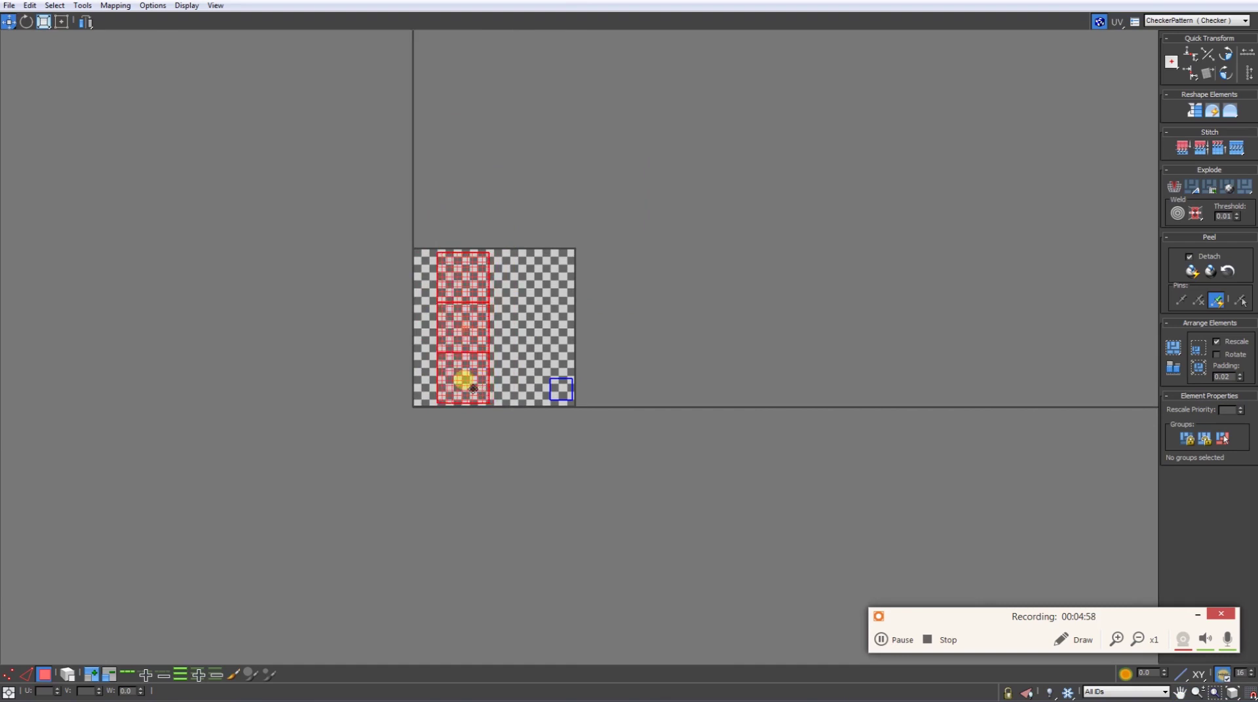
Step: Enlarge the stacked square inside the checker tile's lower right
drag(518, 431, 623, 337)
key(r)
mouse_move(579, 434)
mouse_down()
mouse_move(695, 301)
mouse_move(691, 281)
mouse_up()
drag(516, 365, 632, 461)
click(654, 344)
scroll(613, 435, up, 3)
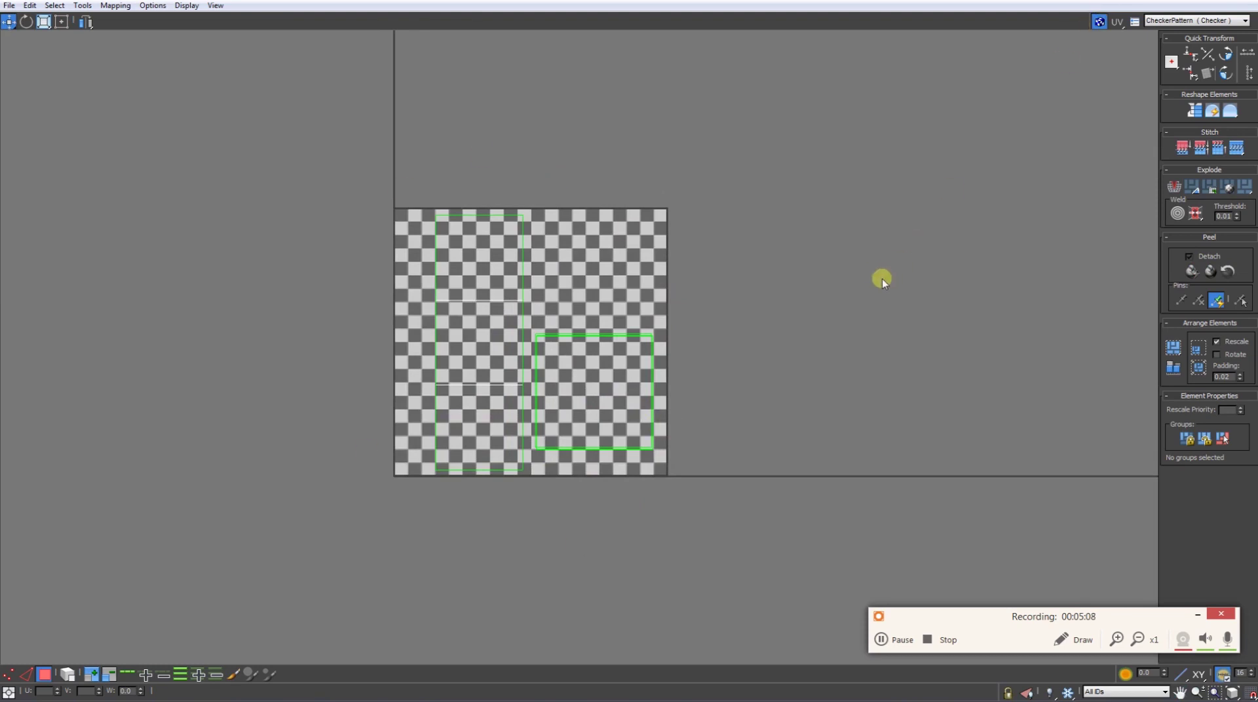
Step: Toggle between the square shell and three-face strip while orbiting to see which box faces each covers
click(762, 309)
drag(535, 525, 530, 528)
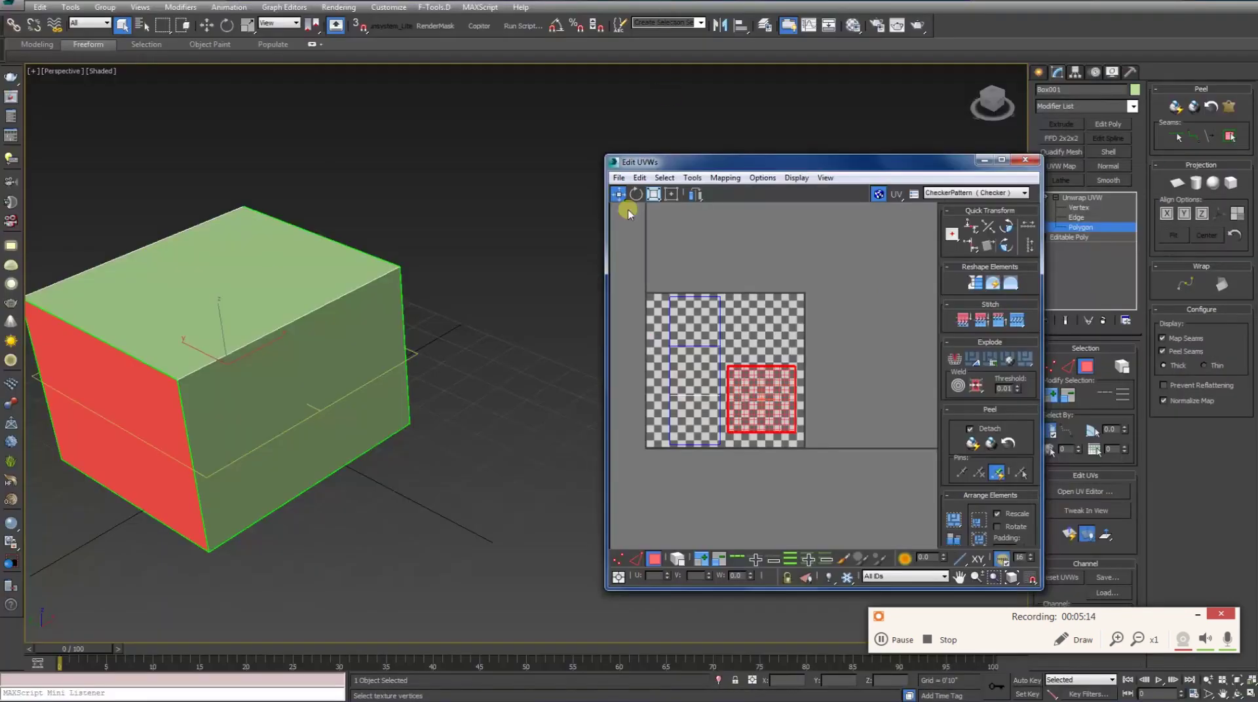
mouse_move(435, 553)
alt+middle_down()
mouse_move(433, 349)
mouse_move(273, 441)
mouse_move(385, 399)
mouse_move(550, 483)
mouse_move(481, 449)
alt+middle_up()
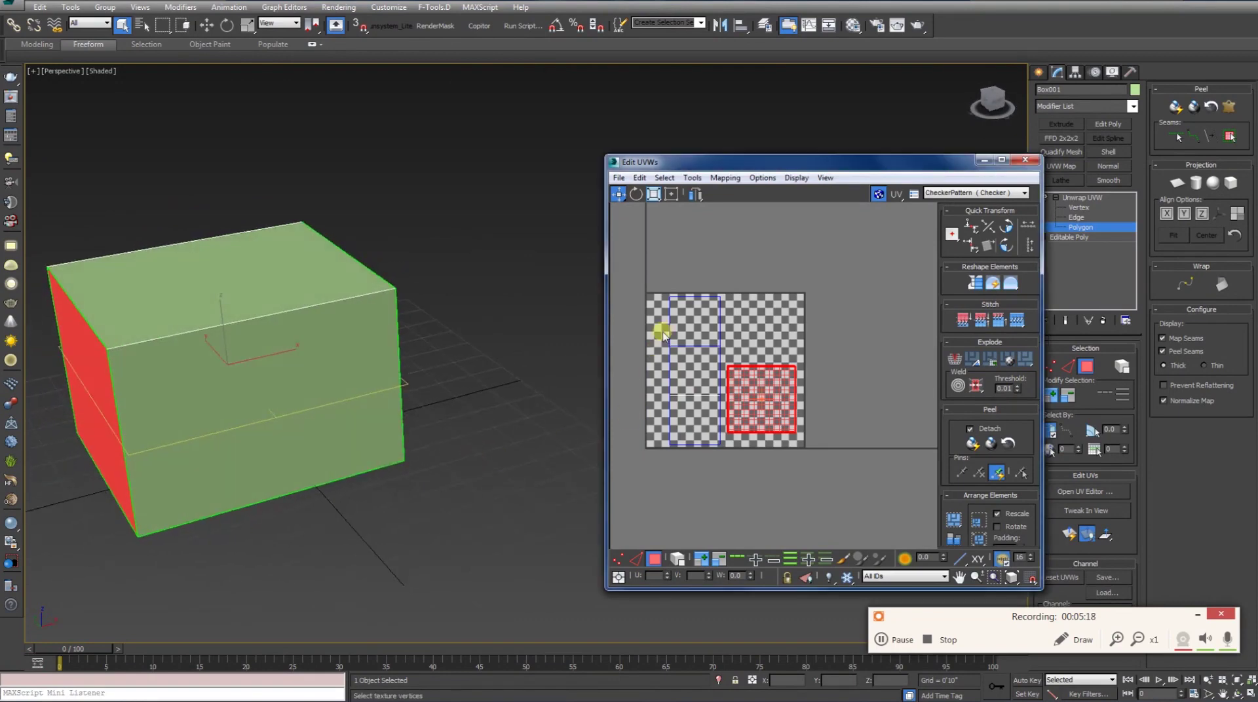
key(ctrl+i)
mouse_move(465, 480)
alt+middle_down()
mouse_move(460, 228)
mouse_move(517, 391)
mouse_move(505, 340)
mouse_move(475, 331)
mouse_move(508, 339)
alt+middle_up()
mouse_move(396, 252)
alt+middle_down()
mouse_move(573, 360)
mouse_move(448, 387)
mouse_move(488, 354)
alt+middle_up()
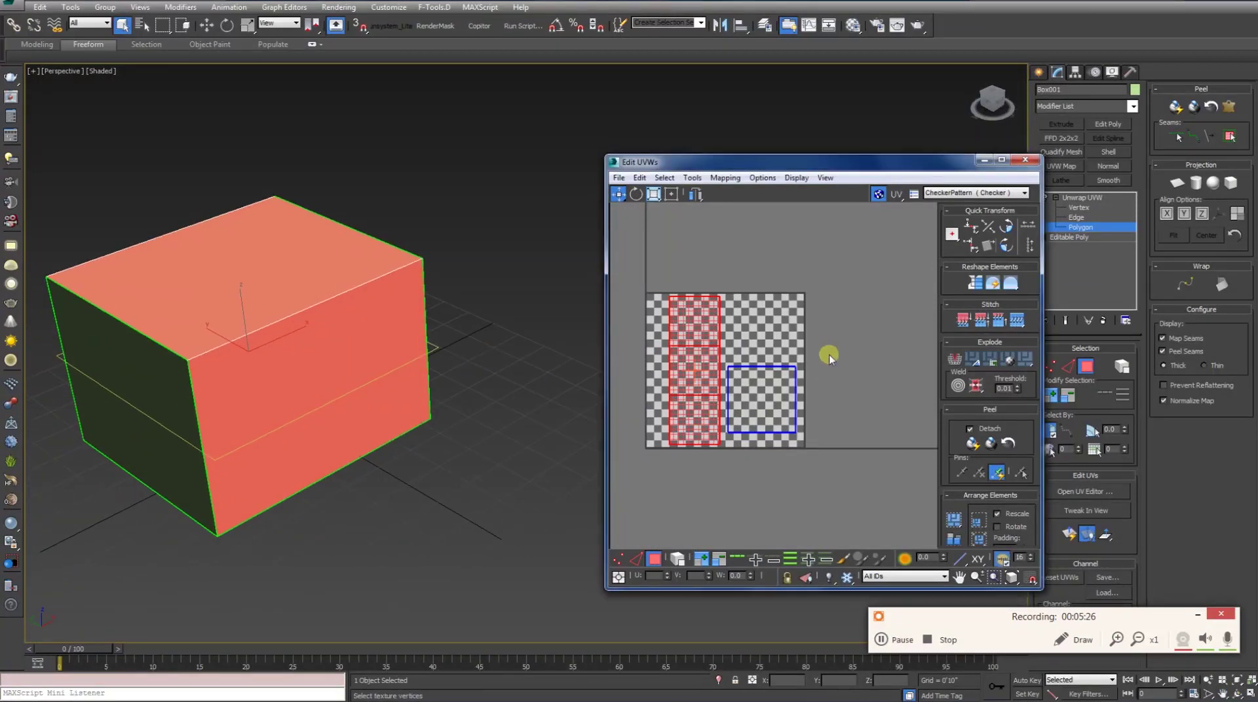
key(ctrl+i)
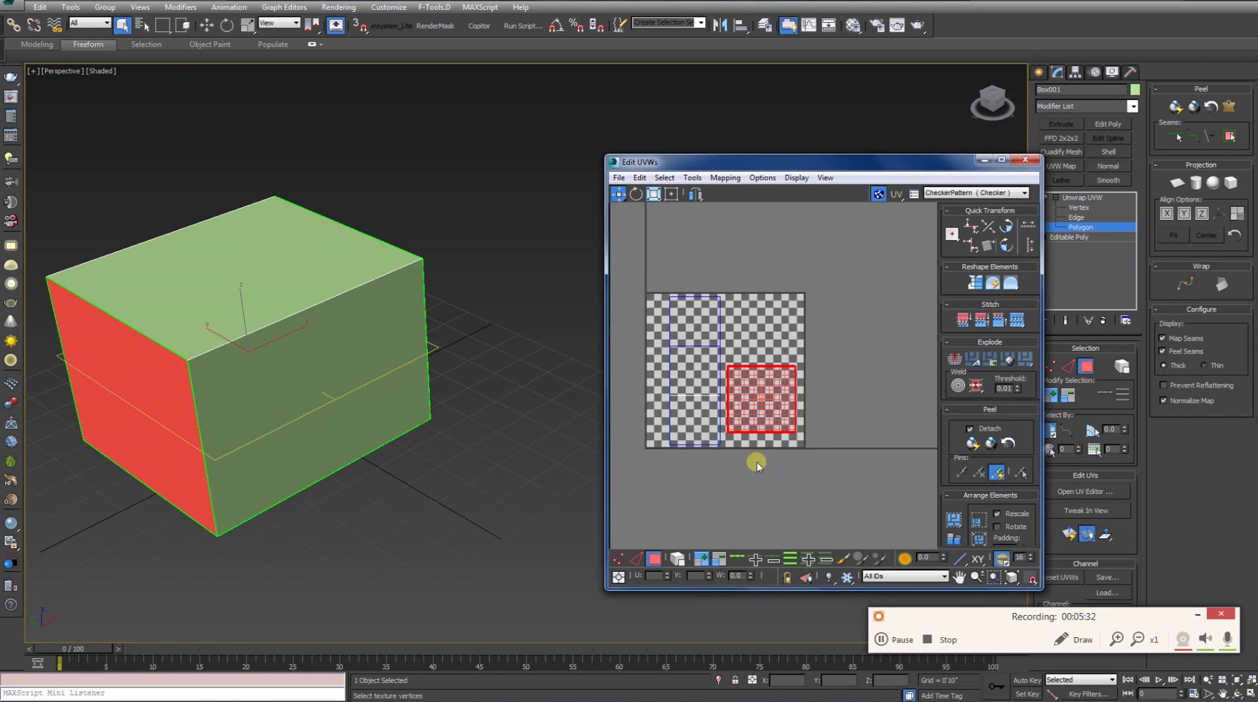
Step: Clear the selection, close the UV editor and open the Material Editor
click(758, 468)
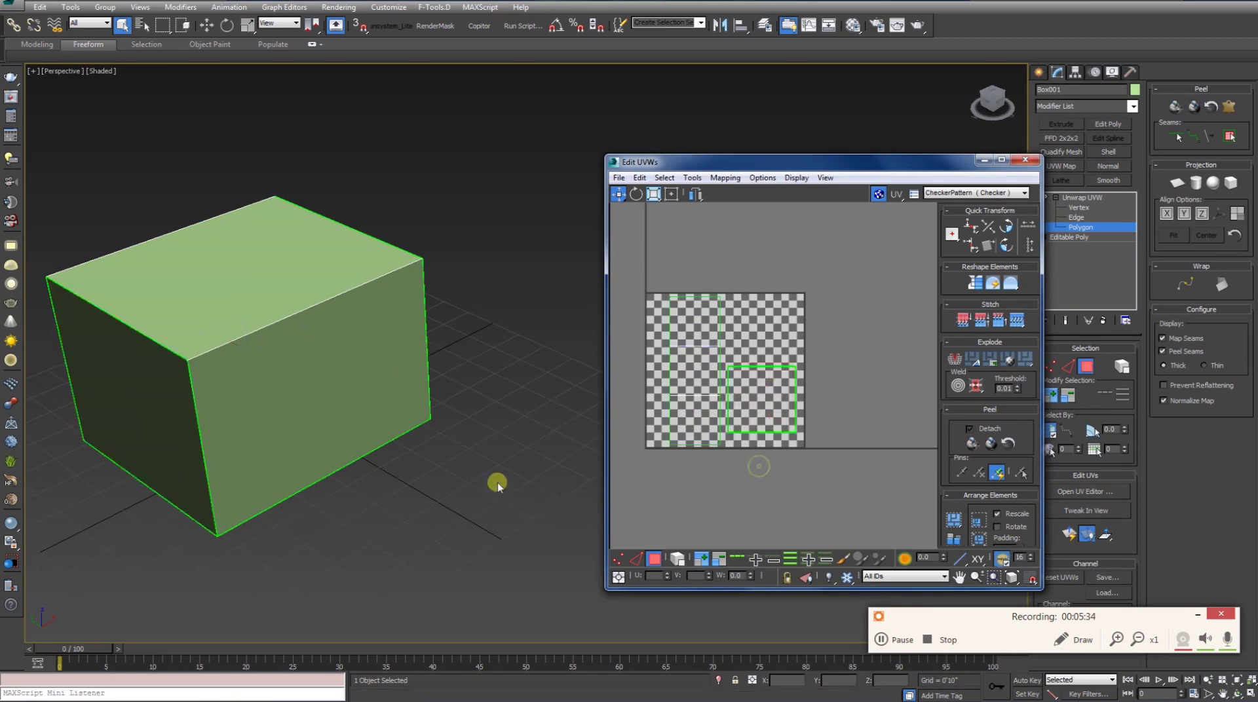
alt+middle_drag(388, 390, 477, 374)
click(1082, 198)
click(529, 262)
mouse_move(529, 262)
alt+middle_down()
mouse_move(548, 281)
mouse_move(674, 311)
alt+middle_up()
click(852, 26)
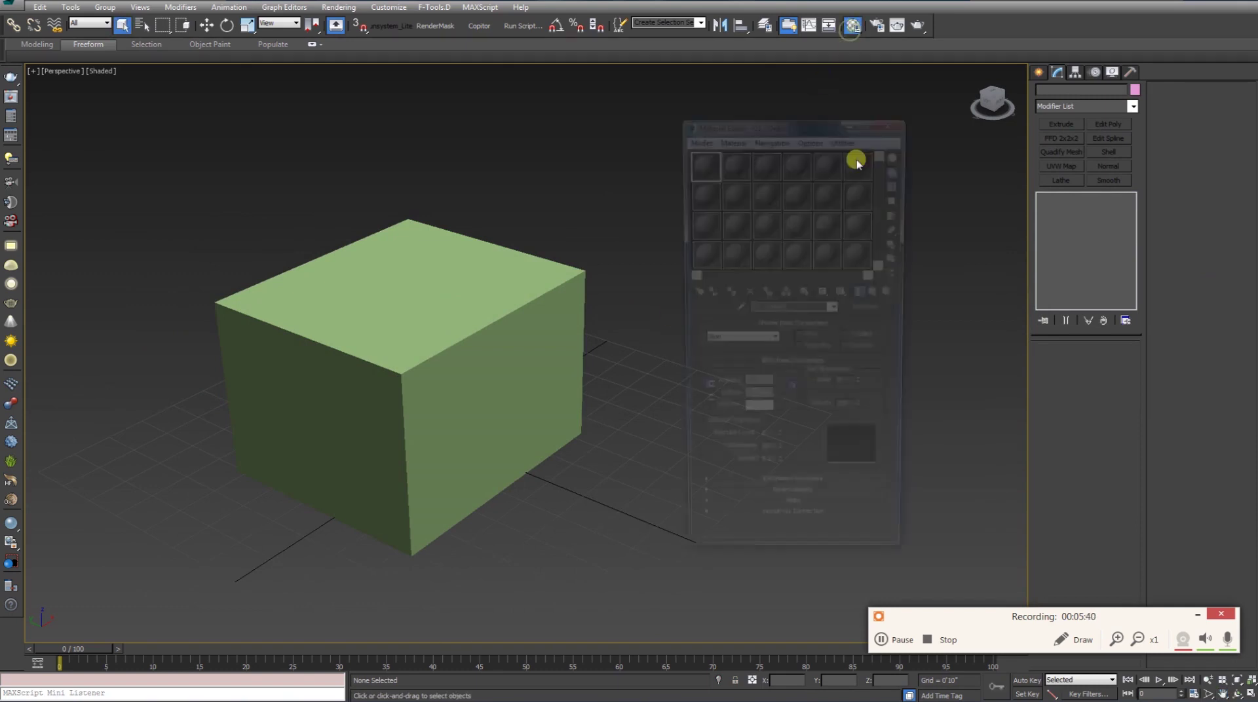
Step: Give the 01 - Default material a Checker diffuse map, assign it to the box and show it shaded
click(781, 403)
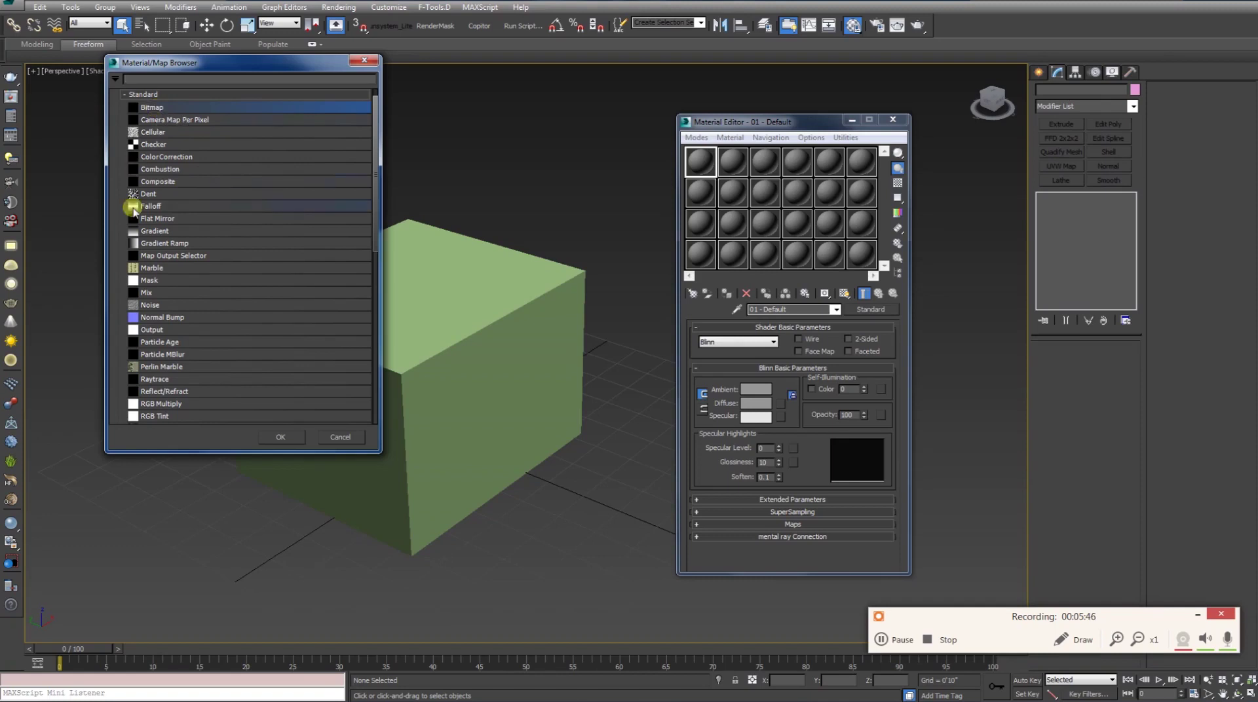
double_click(149, 144)
click(390, 269)
click(726, 293)
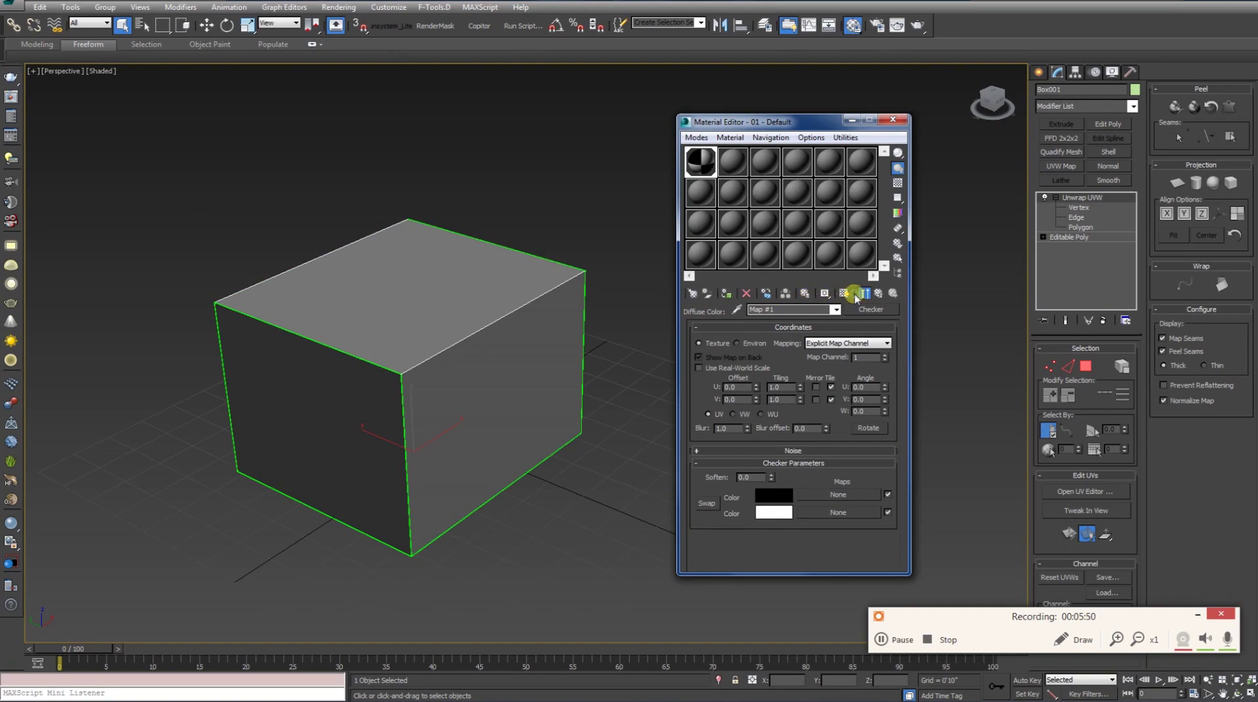
click(845, 292)
alt+middle_drag(603, 386, 587, 357)
Step: Set the Checker map tiling to 5.0 in both U and V
click(793, 387)
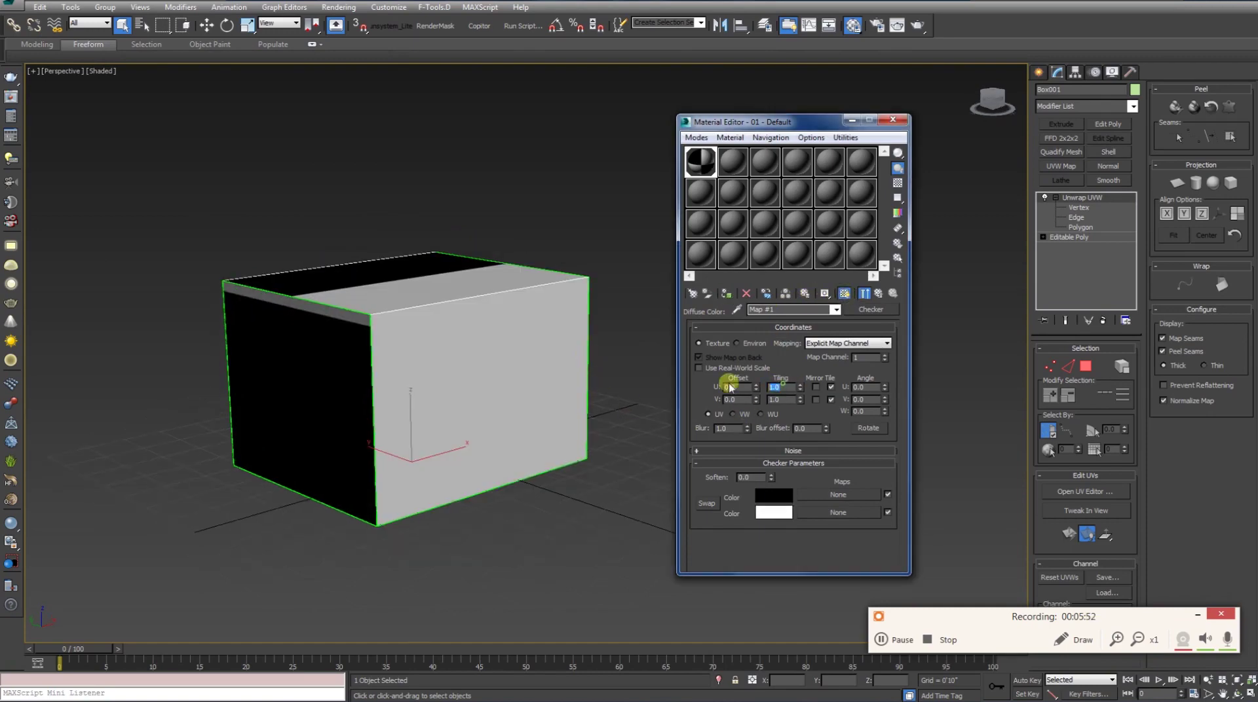
text(8)
key(Tab)
text(5)
key(Return)
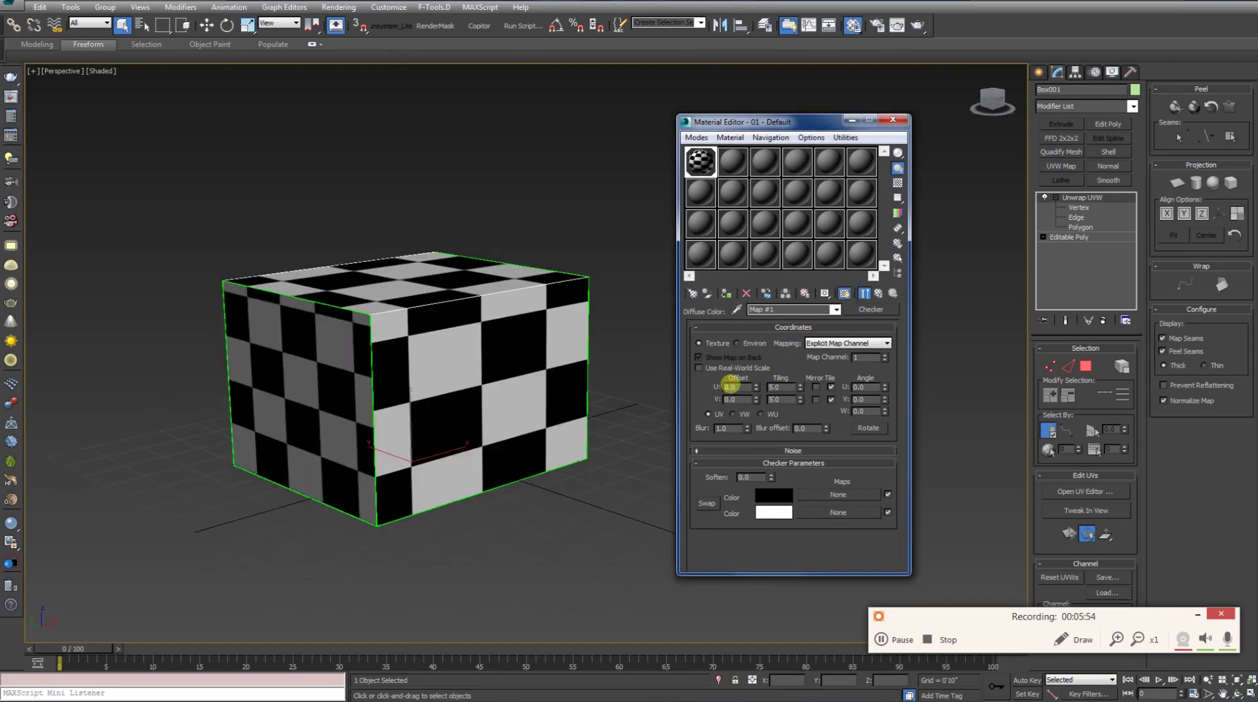
click(483, 561)
mouse_move(483, 562)
alt+middle_down()
mouse_move(494, 498)
mouse_move(475, 511)
alt+middle_up()
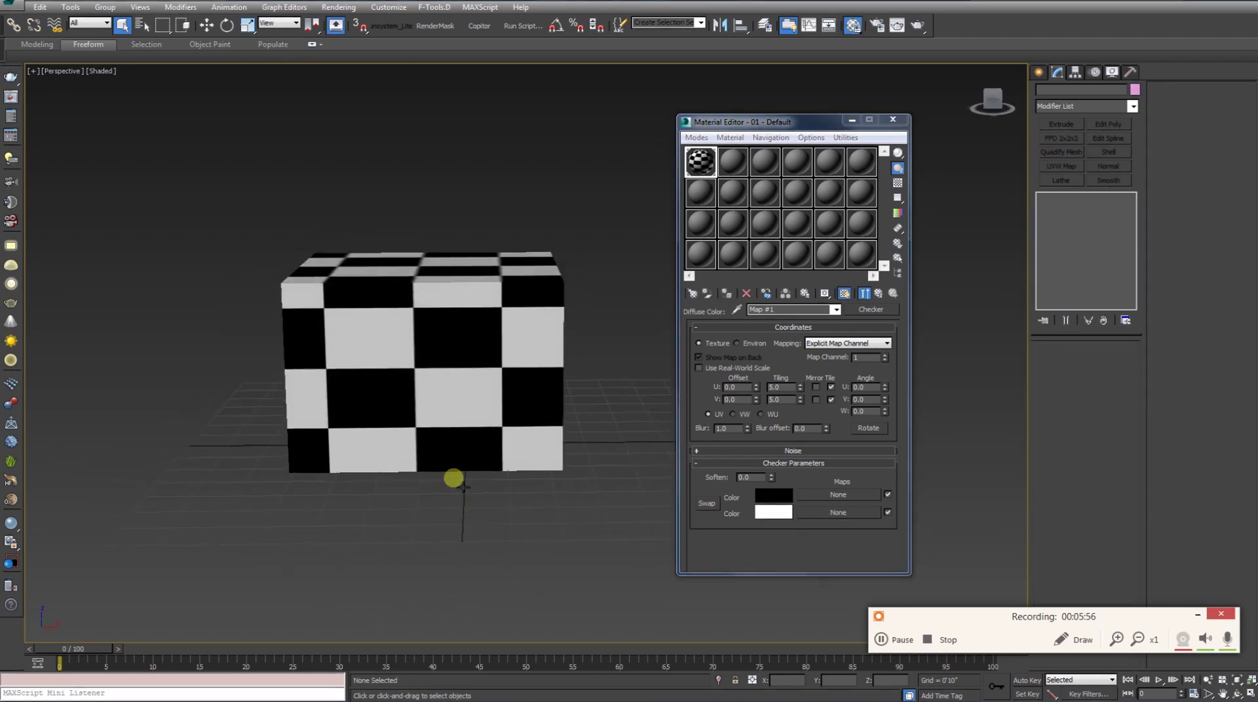
Step: Orbit around the 5×5 checkered box to inspect it, then select Box001
scroll(427, 458, up, 5)
middle_drag(427, 457, 468, 516)
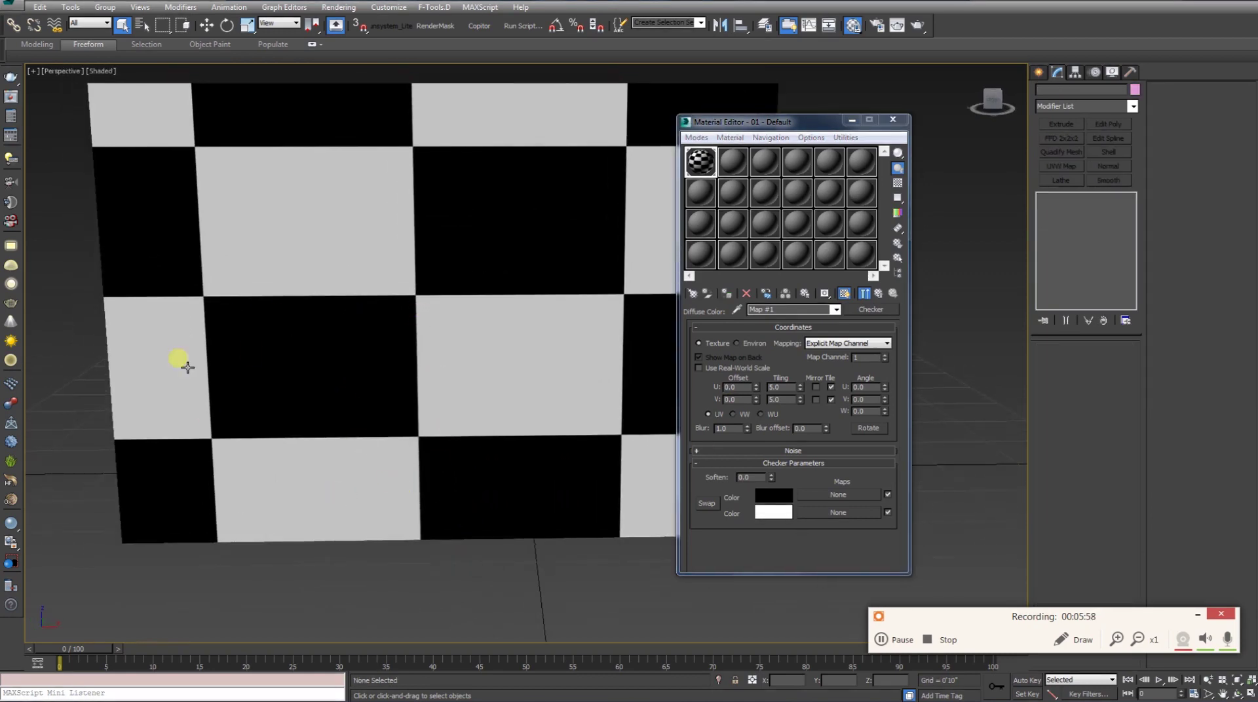
alt+middle_drag(376, 447, 505, 410)
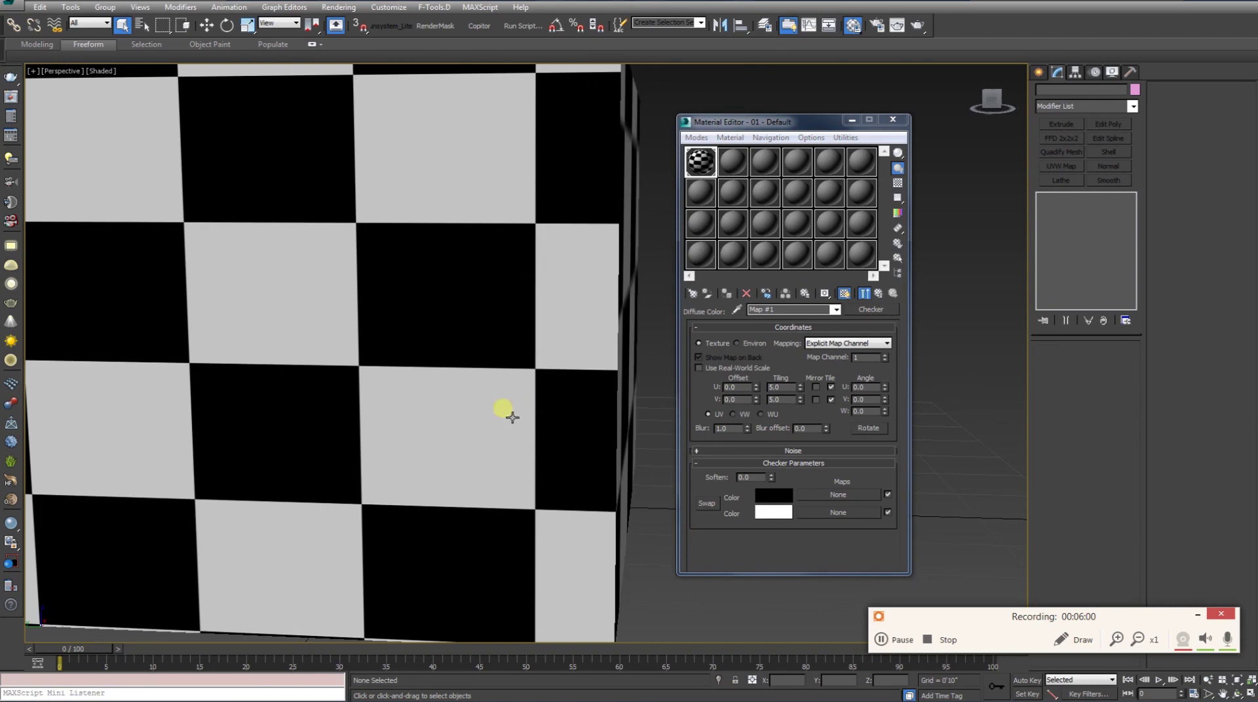
scroll(394, 368, down, 3)
mouse_move(393, 368)
alt+middle_down()
mouse_move(413, 365)
mouse_move(393, 392)
alt+middle_up()
mouse_move(482, 376)
alt+middle_down()
mouse_move(304, 357)
mouse_move(368, 385)
mouse_move(483, 363)
mouse_move(466, 326)
alt+middle_up()
scroll(368, 384, up, 2)
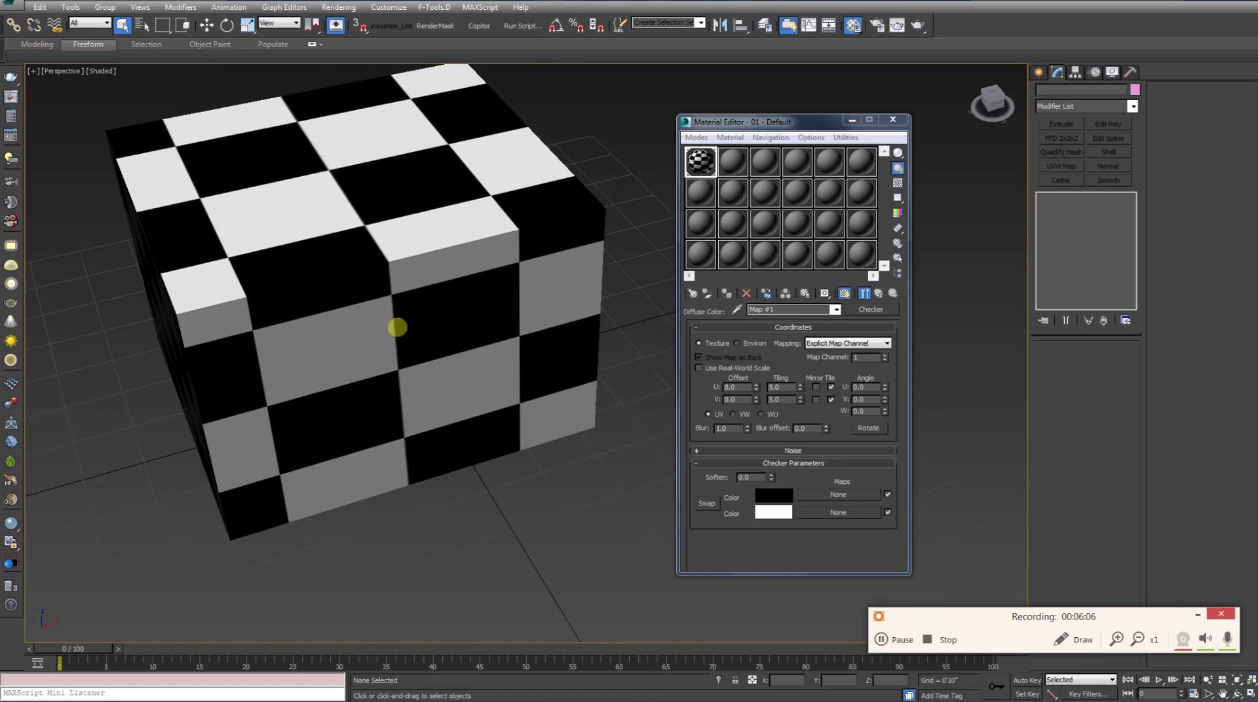
alt+middle_drag(465, 373, 461, 351)
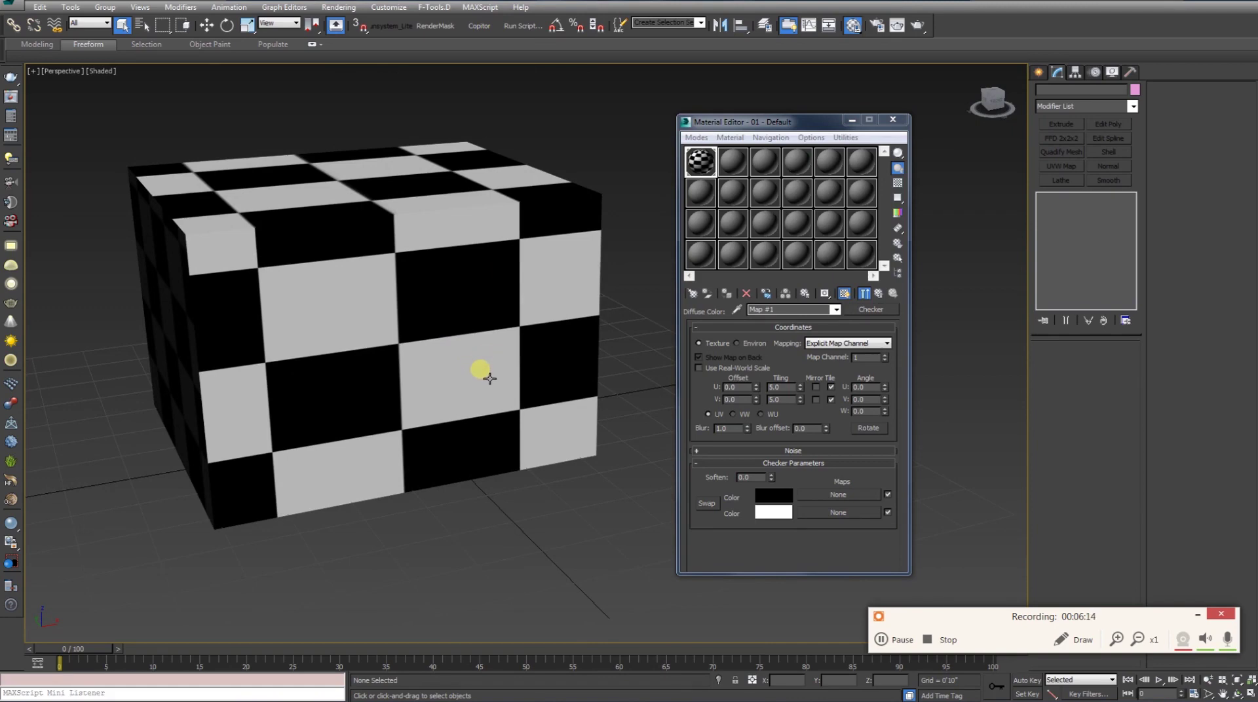
click(474, 337)
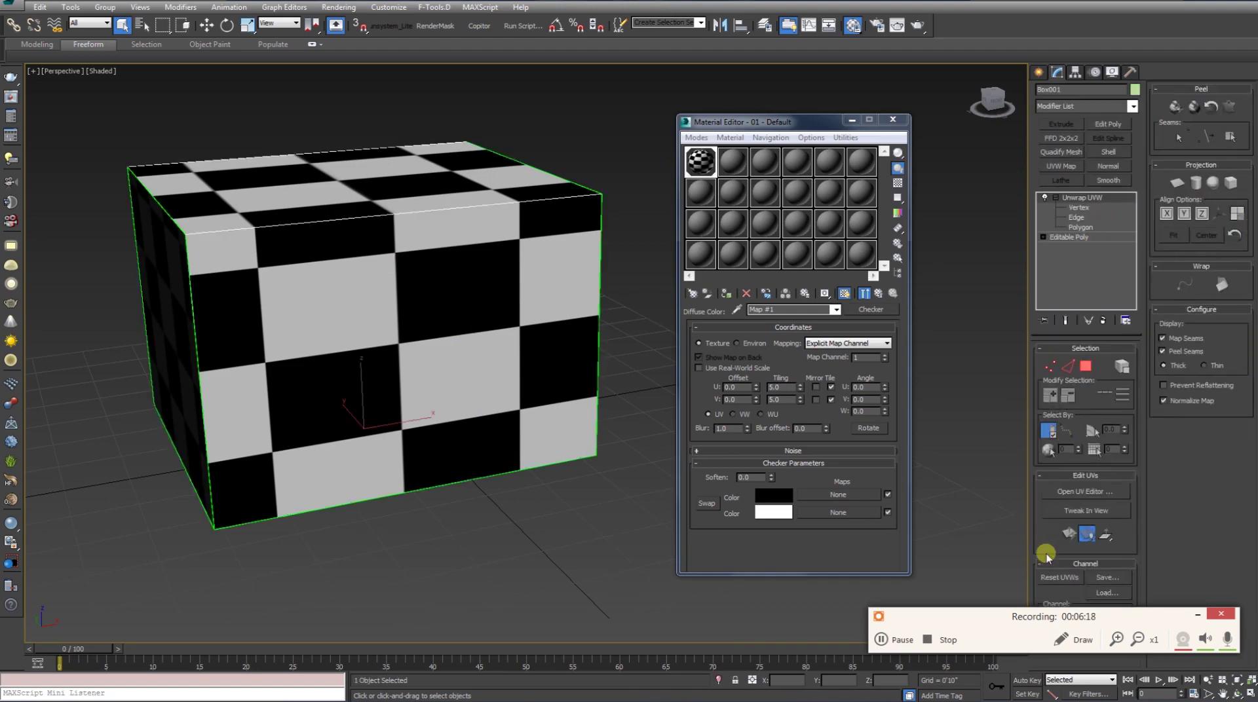
Step: Open the UV editor, select all faces in Polygon mode and move the shell left of the checker tile
click(1085, 492)
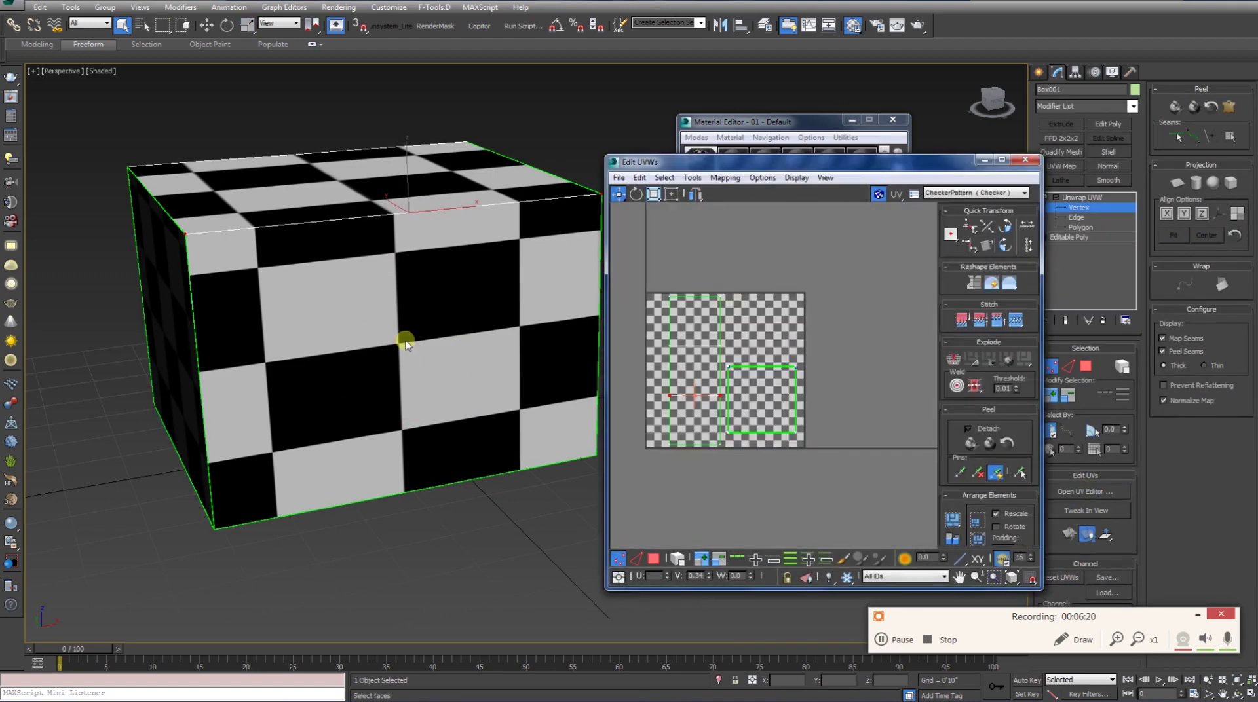
middle_drag(697, 362, 831, 364)
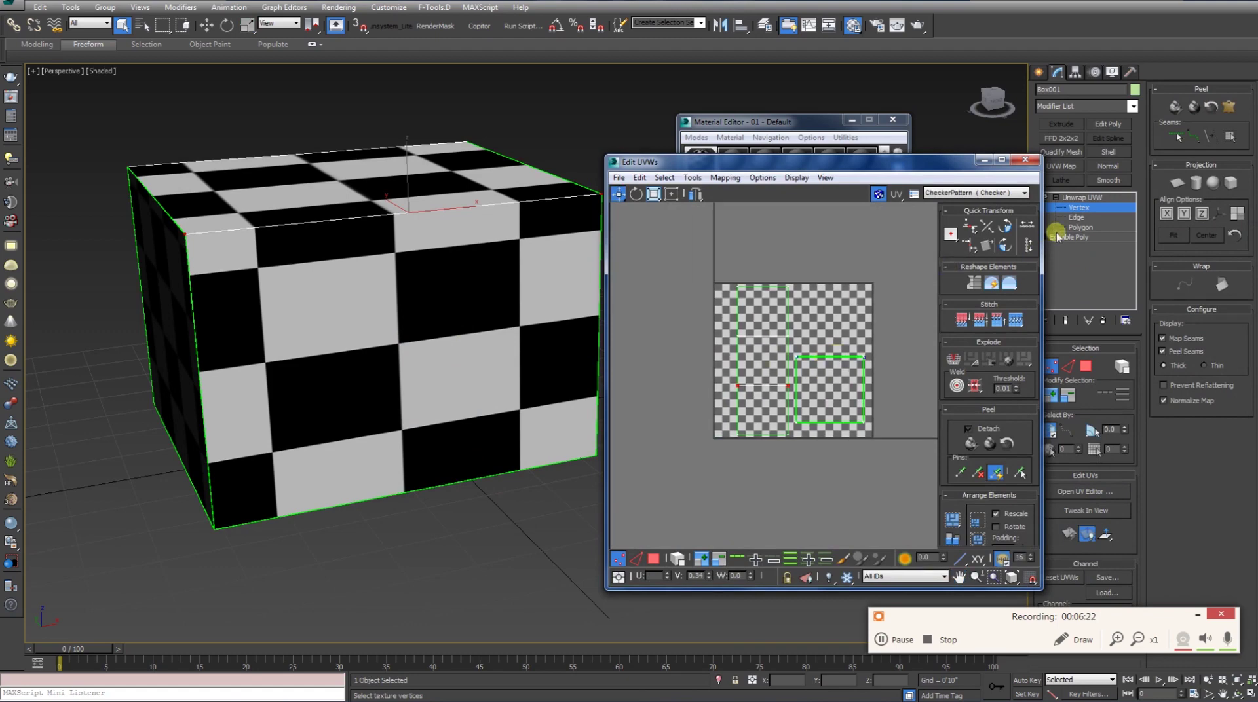
click(1078, 227)
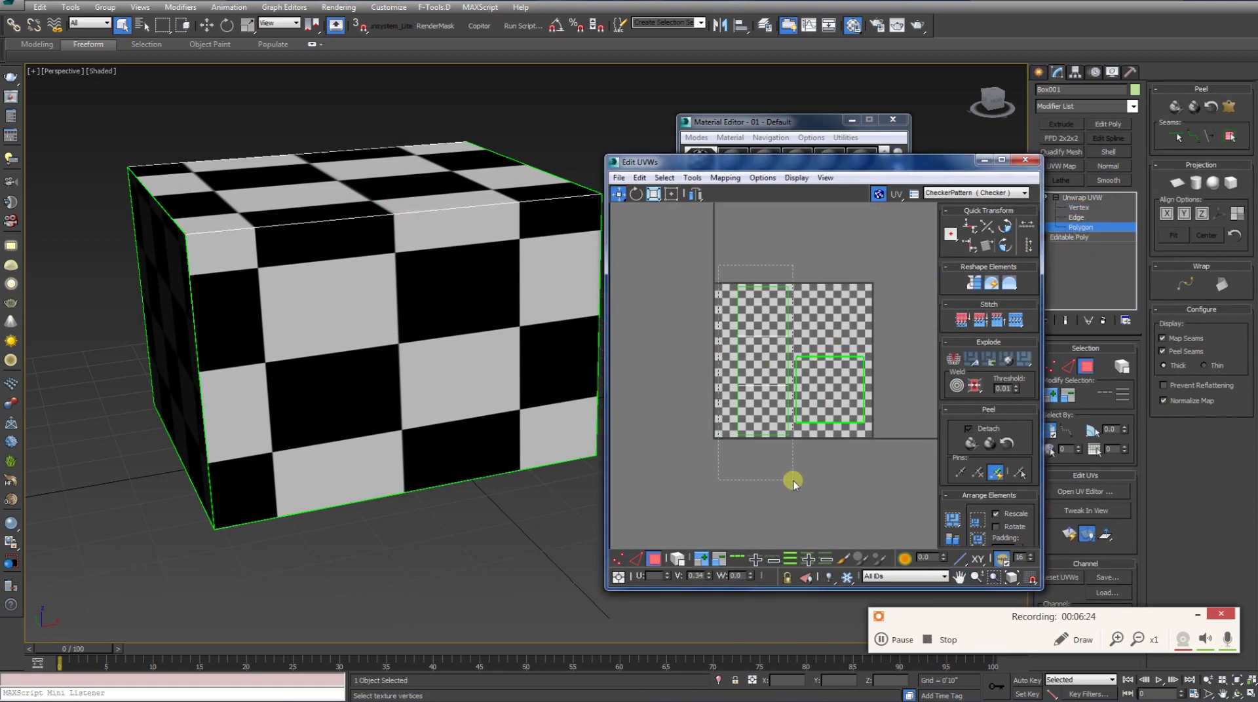
key(ctrl+a)
middle_drag(682, 417, 728, 413)
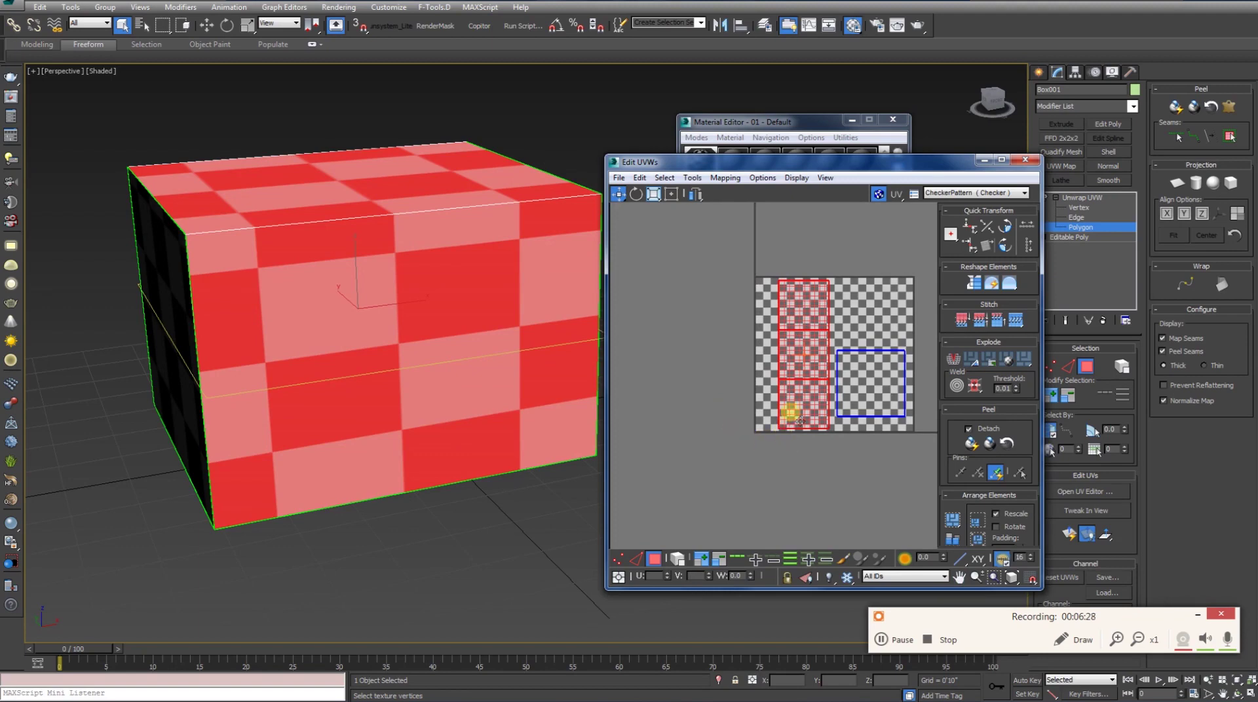
drag(788, 423, 719, 425)
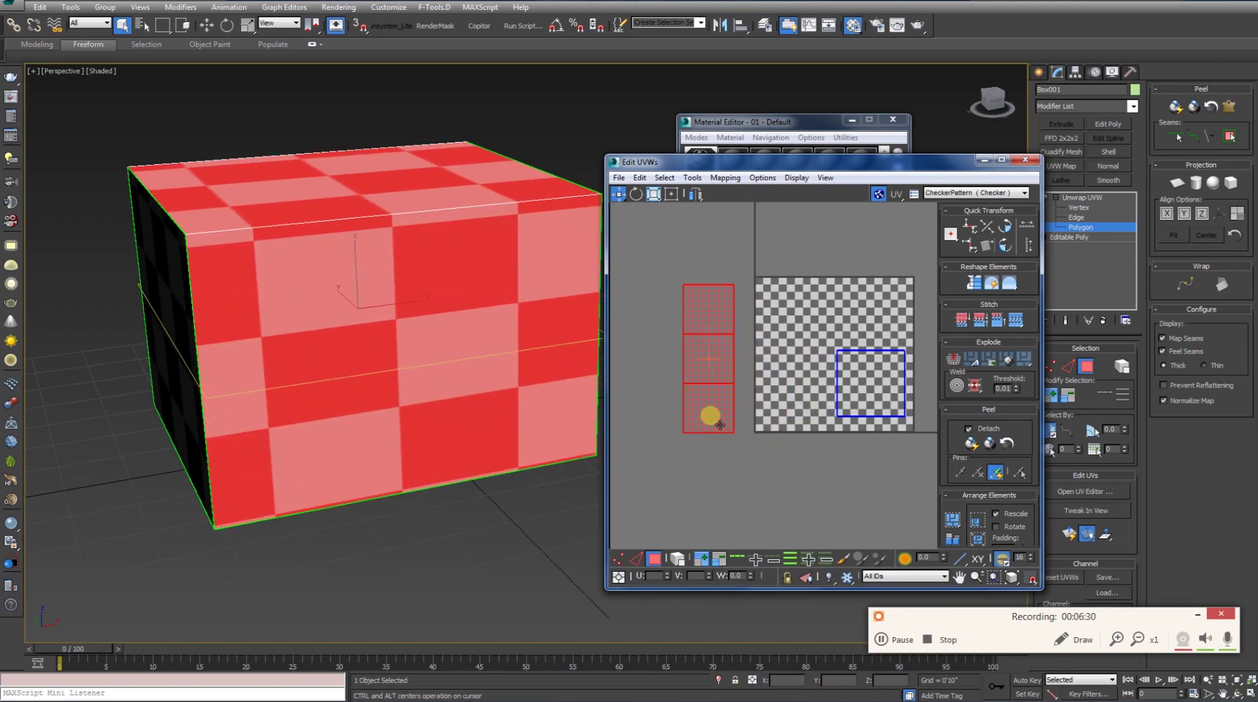
Step: Stretch the UV shell slightly wider with horizontal scaling, checking the box's texture
click(653, 196)
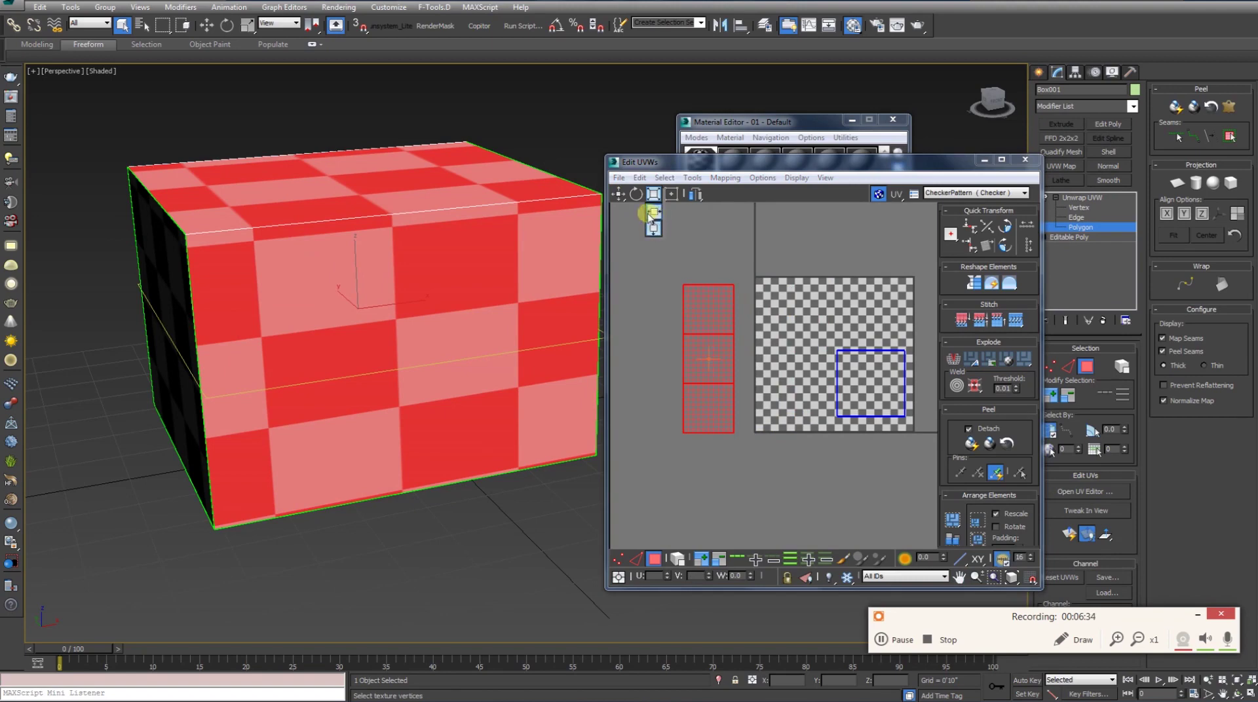
click(655, 213)
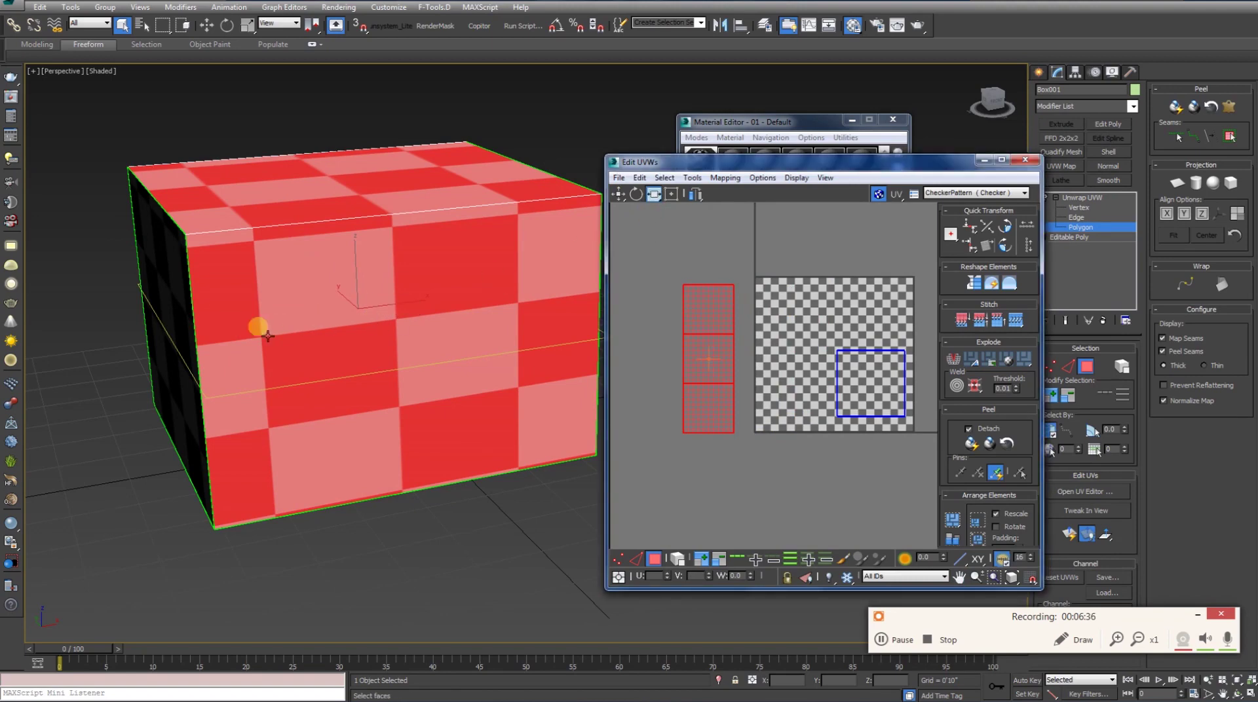
drag(711, 429, 680, 431)
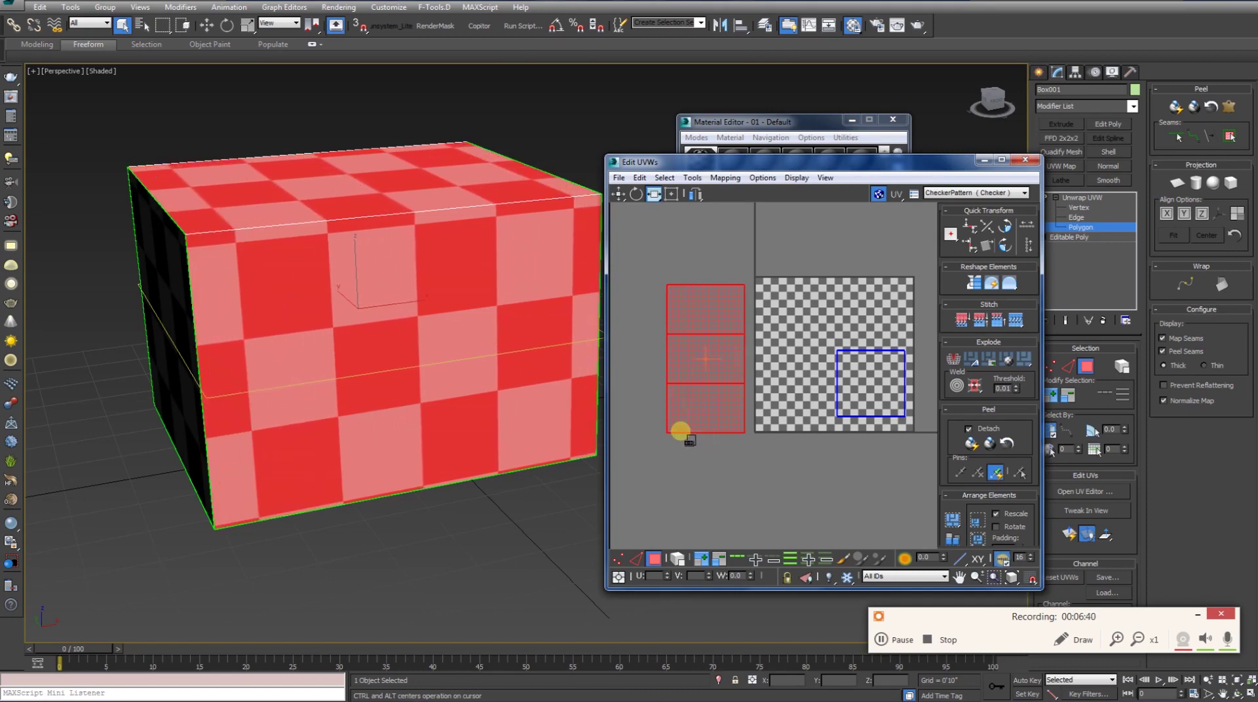
mouse_move(459, 485)
alt+middle_down()
mouse_move(422, 483)
mouse_move(415, 470)
alt+middle_up()
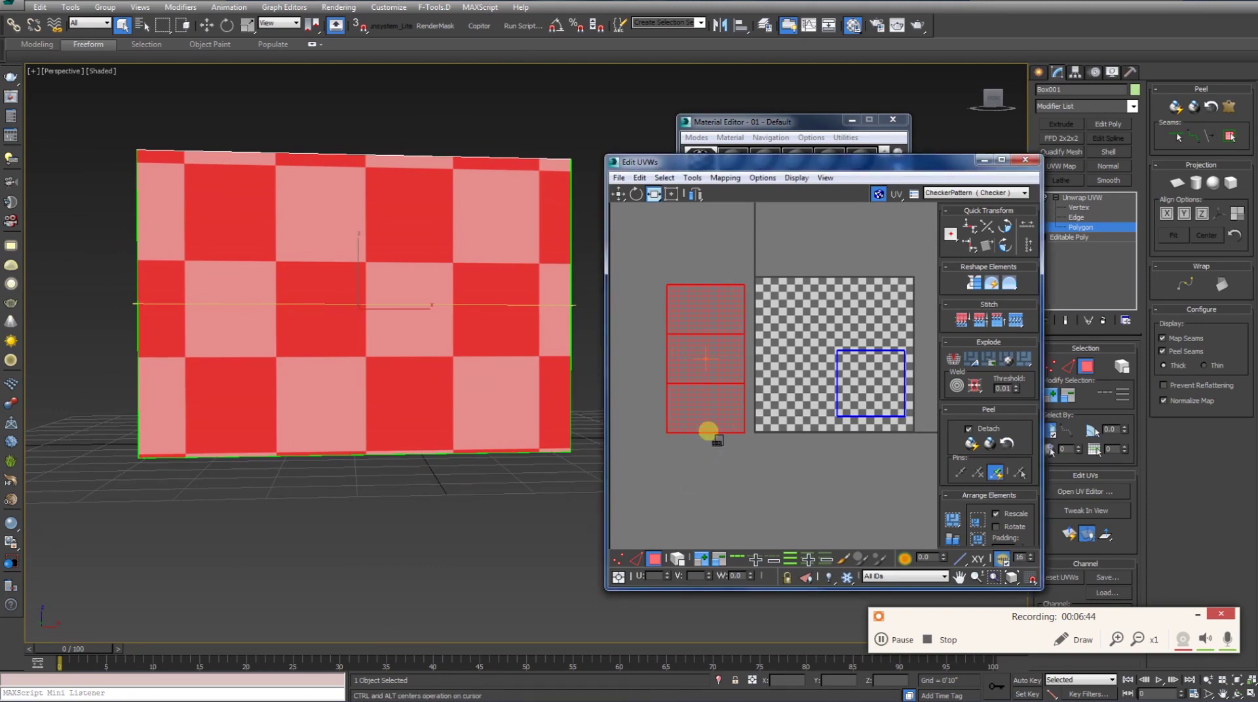
drag(710, 426, 720, 433)
mouse_move(459, 327)
alt+middle_down()
mouse_move(421, 253)
mouse_move(398, 428)
mouse_move(424, 342)
mouse_move(425, 214)
mouse_move(418, 381)
mouse_move(396, 231)
mouse_move(426, 332)
mouse_move(445, 308)
mouse_move(445, 321)
mouse_move(380, 329)
alt+middle_up()
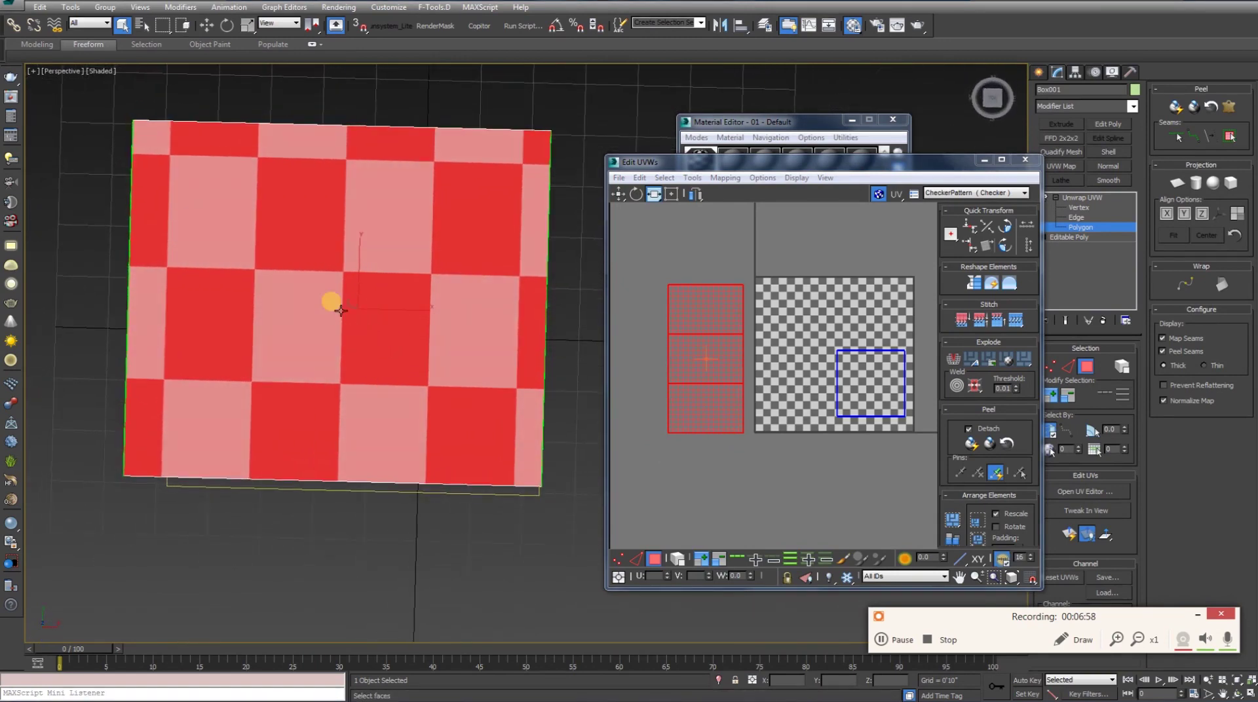
mouse_move(397, 368)
alt+middle_down()
mouse_move(365, 352)
mouse_move(337, 281)
mouse_move(323, 292)
alt+middle_up()
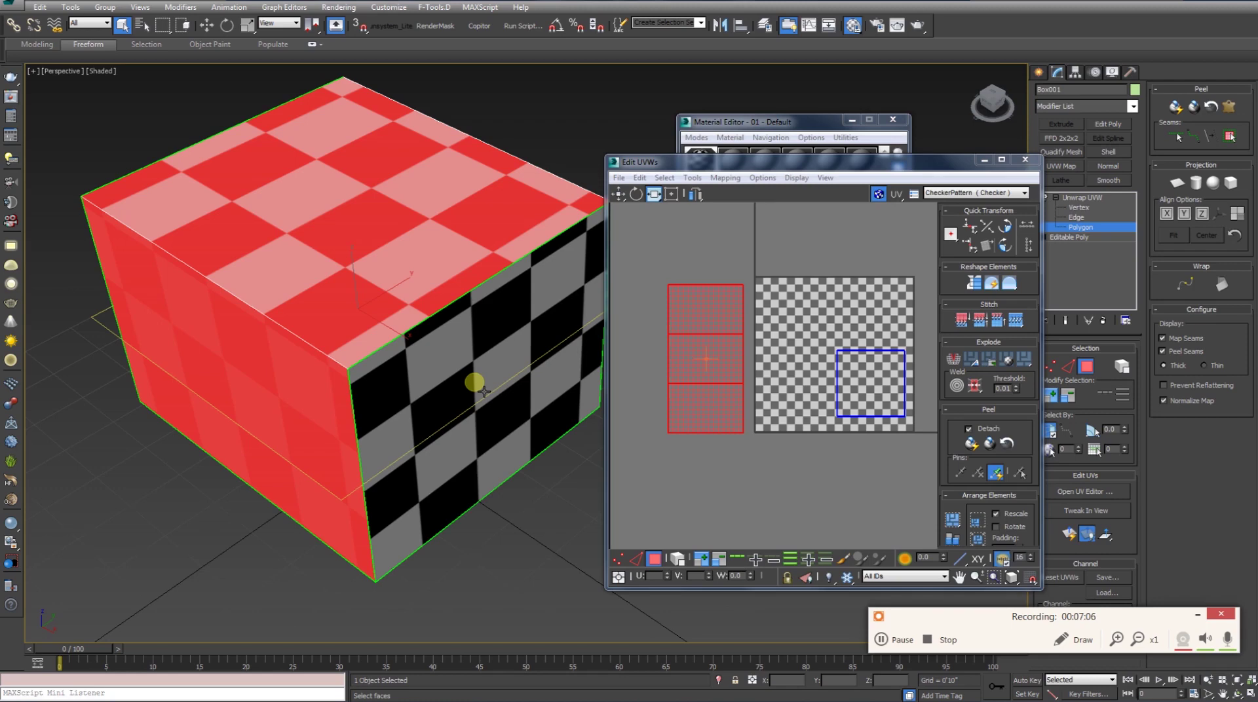
click(389, 247)
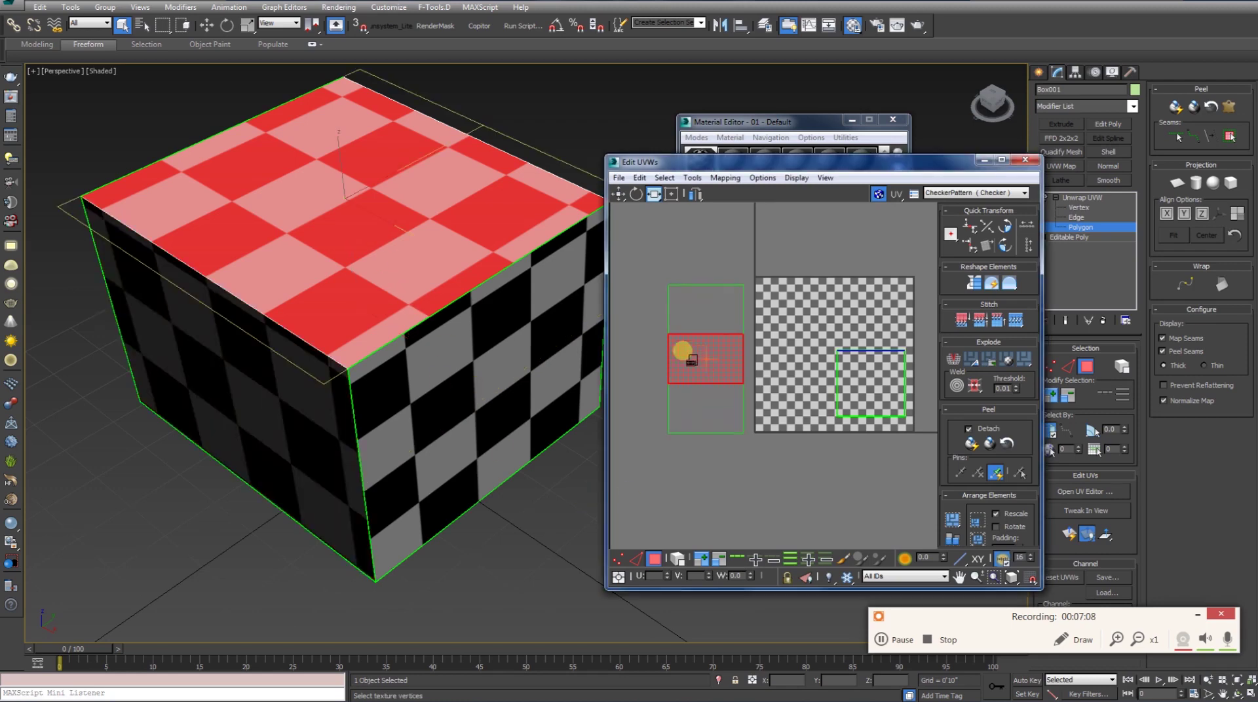
drag(708, 360, 704, 360)
mouse_move(426, 327)
alt+middle_down()
mouse_move(478, 331)
mouse_move(481, 399)
mouse_move(393, 327)
alt+middle_up()
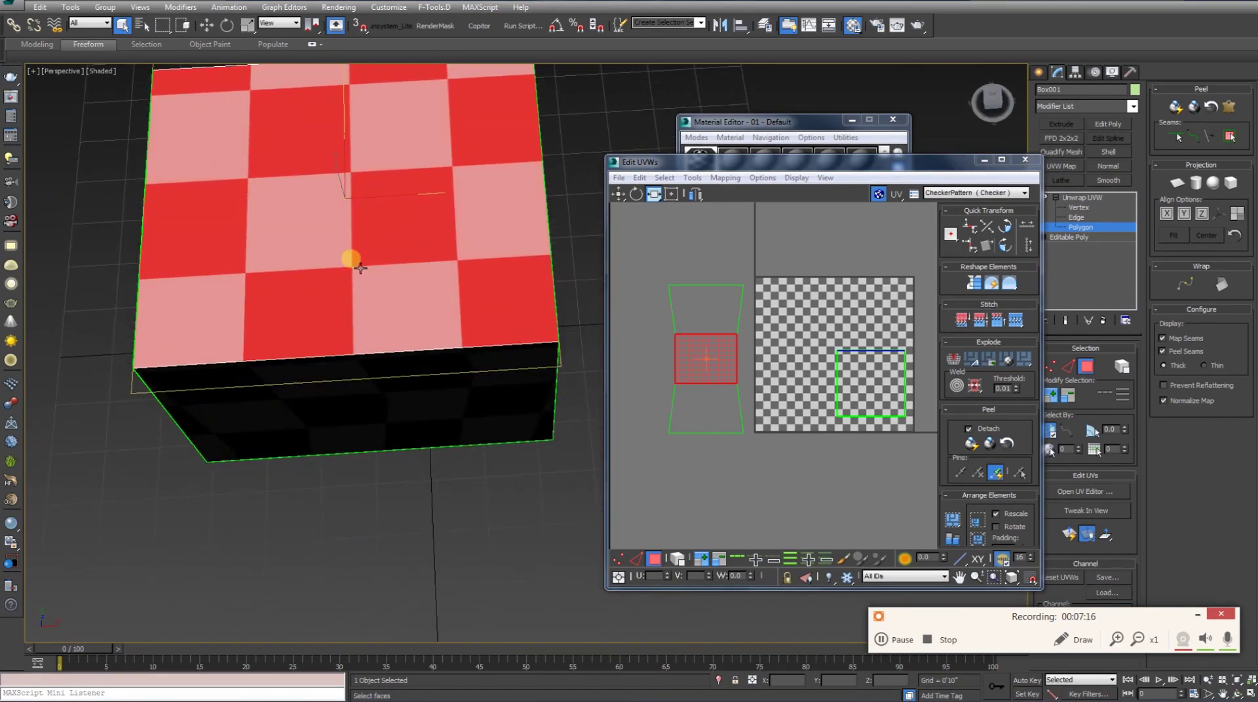
mouse_move(358, 328)
alt+middle_down()
mouse_move(351, 247)
mouse_move(413, 306)
alt+middle_up()
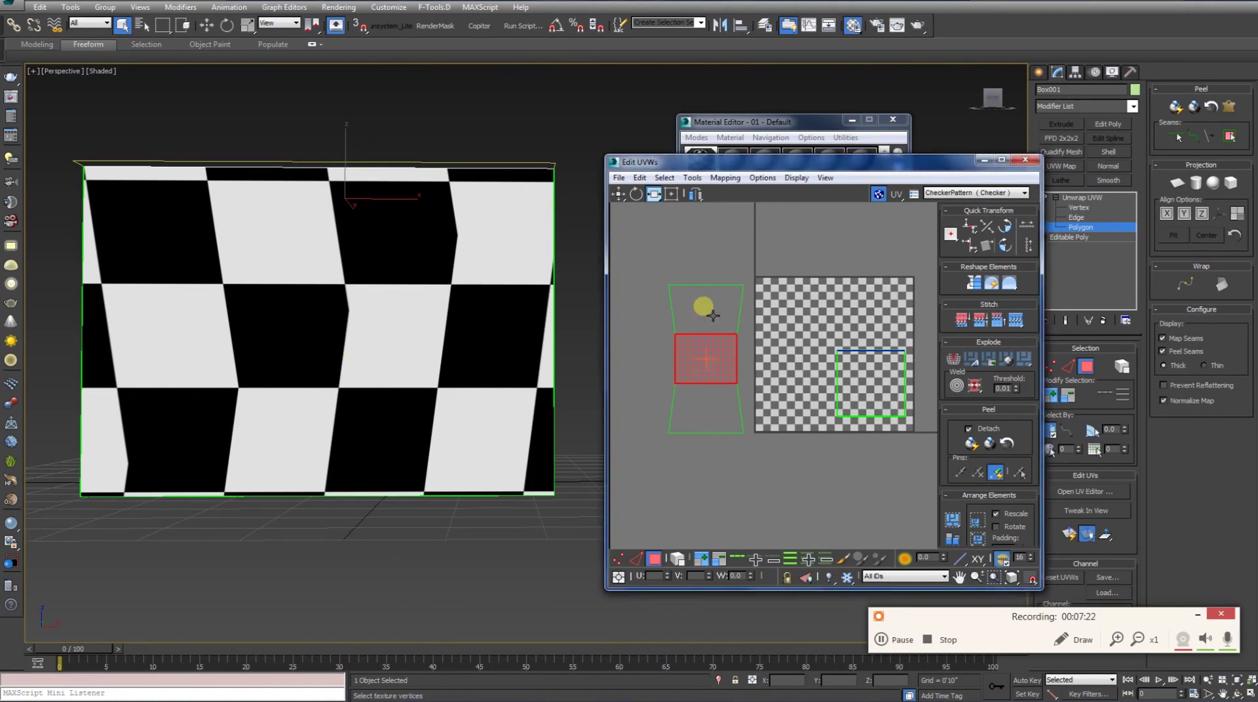
click(690, 303)
mouse_move(525, 430)
alt+middle_down()
mouse_move(311, 276)
mouse_move(315, 372)
mouse_move(329, 273)
mouse_move(340, 340)
mouse_move(454, 325)
mouse_move(373, 315)
alt+middle_up()
mouse_move(365, 357)
middle_down()
mouse_move(321, 314)
mouse_move(337, 359)
mouse_move(347, 347)
mouse_move(365, 374)
middle_up()
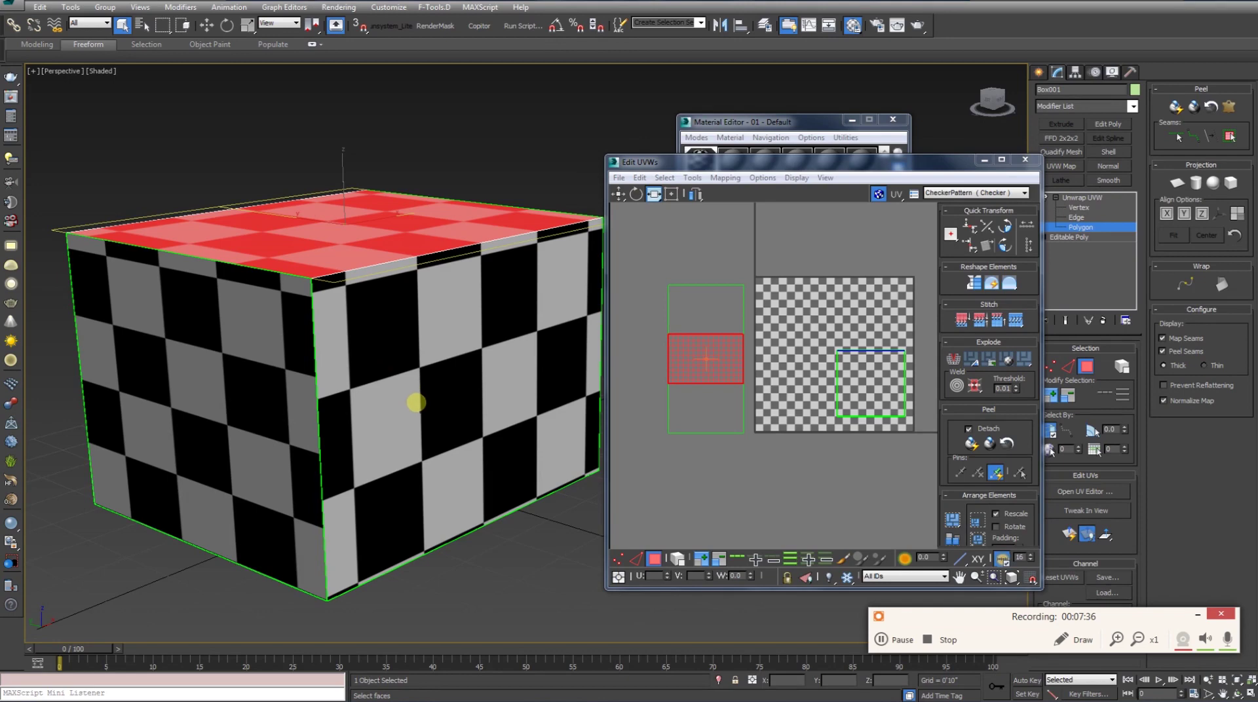
alt+middle_drag(477, 413, 652, 465)
click(651, 465)
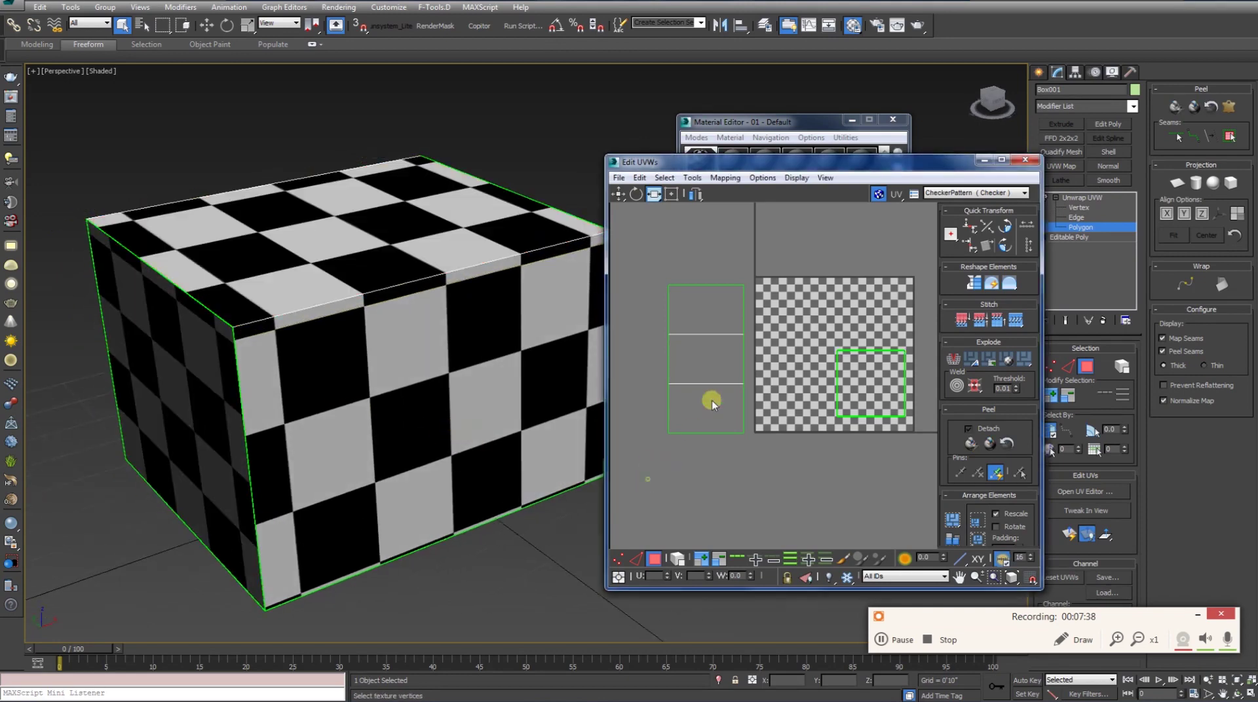
Step: Scale the three side-face UV pieces vertically and horizontally into a taller column
drag(771, 255, 772, 255)
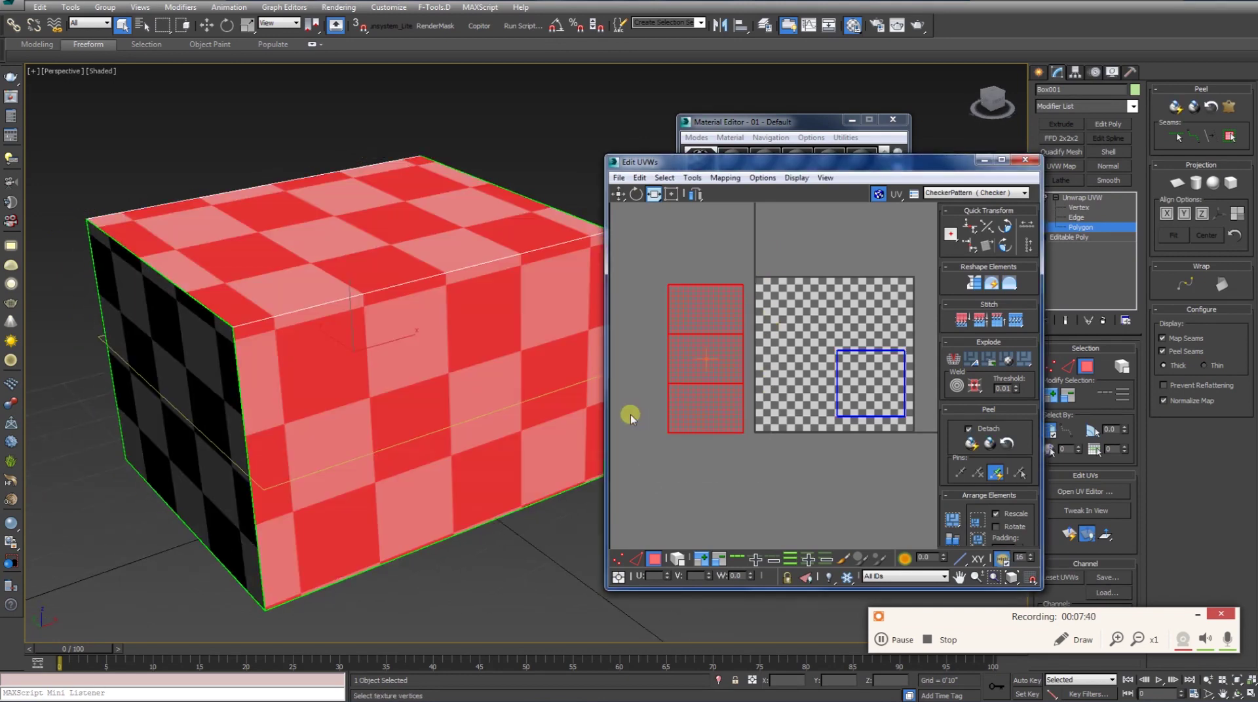
mouse_move(657, 200)
mouse_down()
mouse_move(655, 229)
mouse_move(655, 213)
mouse_up()
mouse_move(710, 357)
mouse_down()
mouse_move(721, 325)
mouse_move(718, 392)
mouse_move(716, 332)
mouse_up()
mouse_move(478, 449)
alt+middle_down()
mouse_move(416, 401)
mouse_move(406, 413)
alt+middle_up()
click(718, 373)
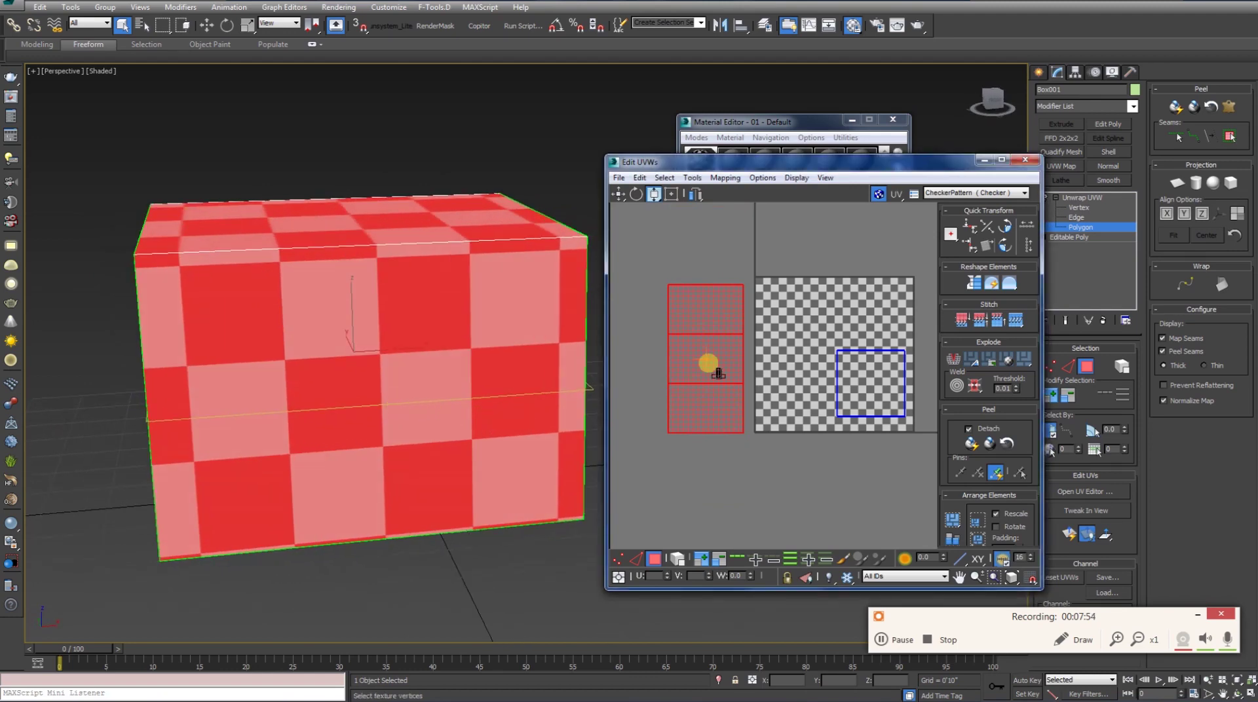
drag(653, 194, 654, 226)
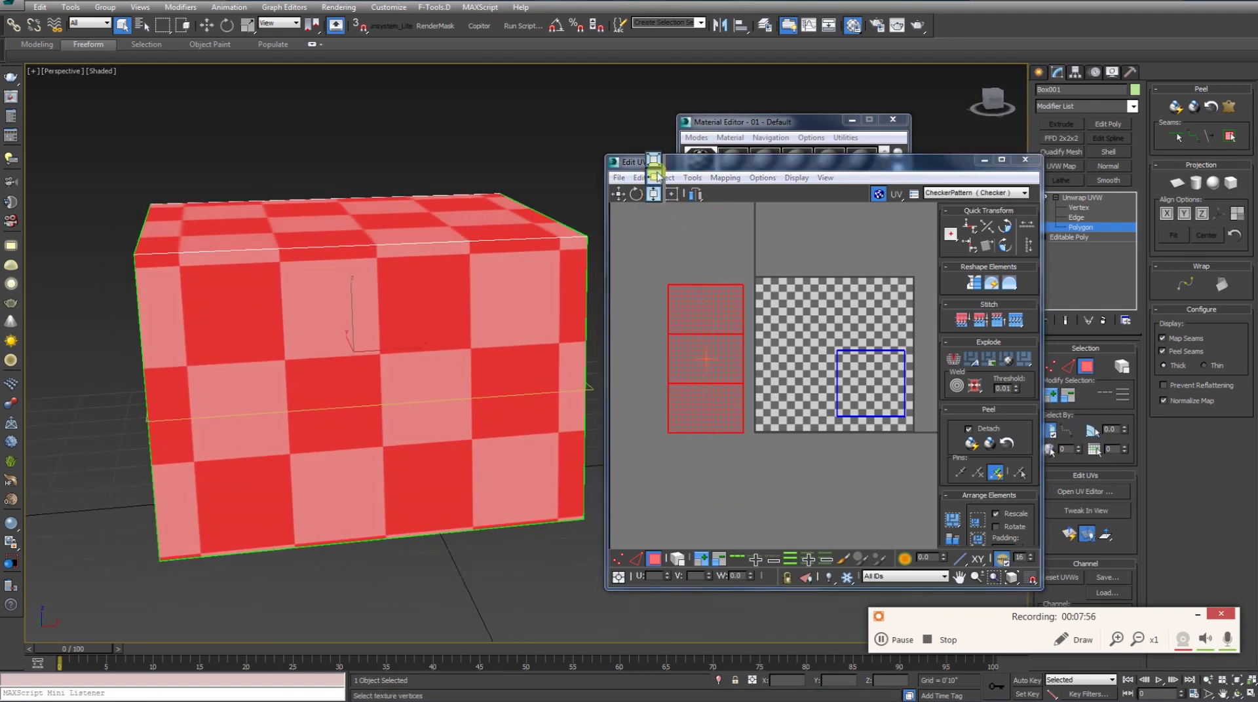
mouse_move(713, 364)
mouse_down()
mouse_move(760, 354)
mouse_move(702, 363)
mouse_up()
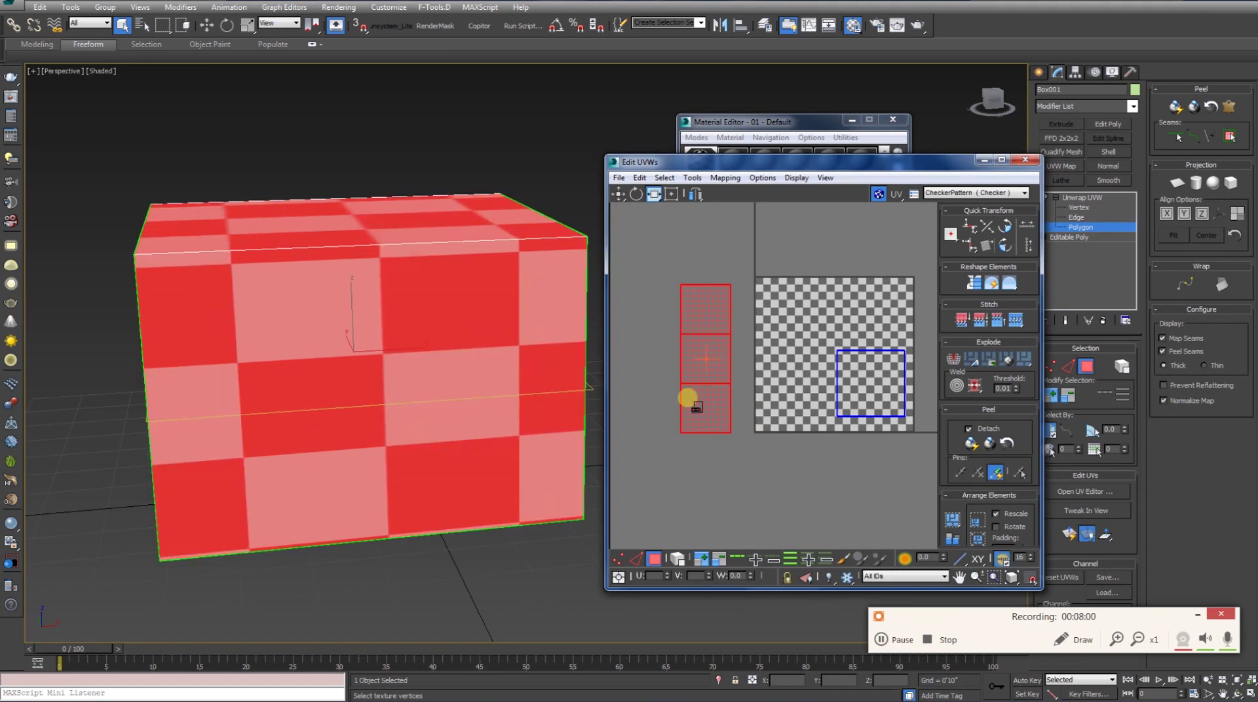
drag(701, 365, 761, 363)
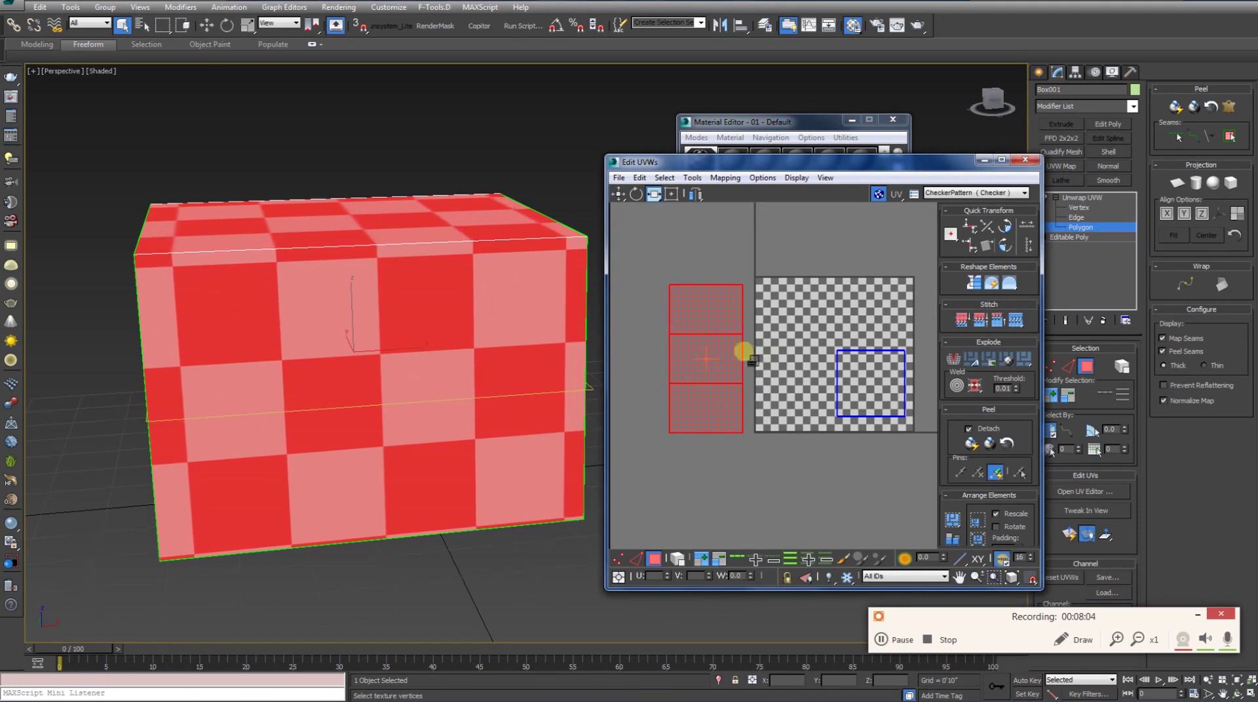
drag(653, 194, 653, 232)
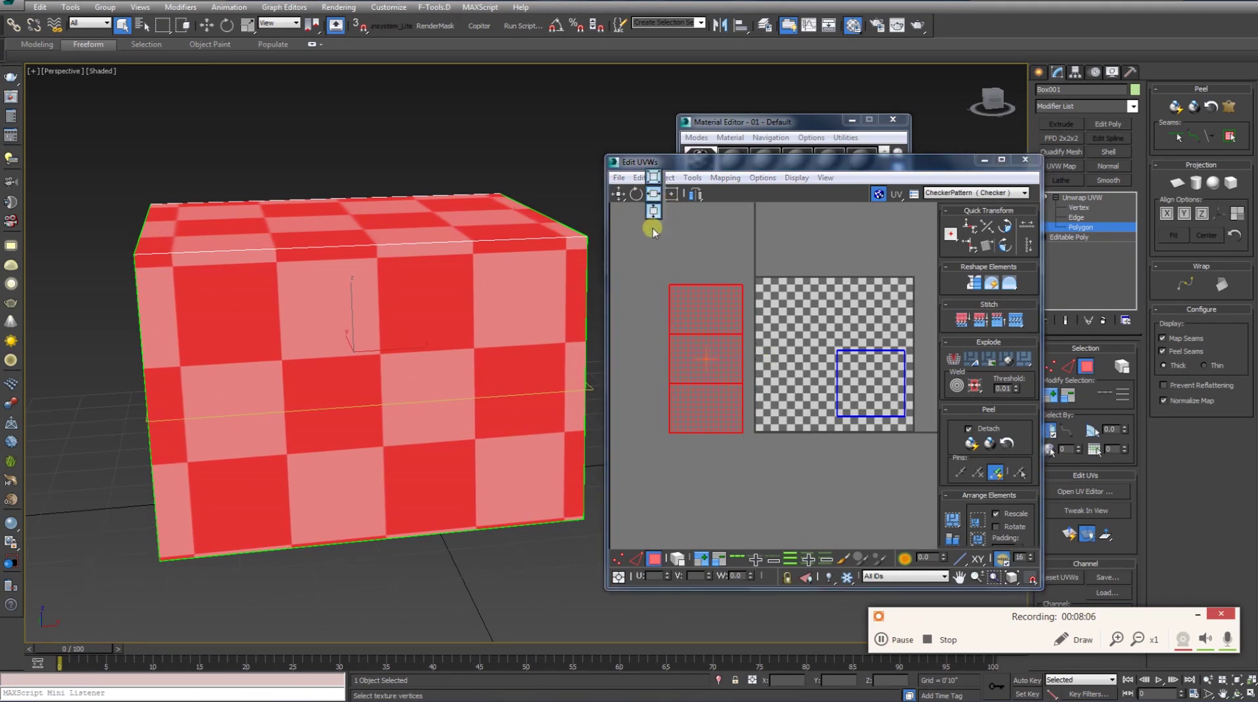
mouse_move(666, 284)
mouse_down()
mouse_move(711, 351)
mouse_move(712, 411)
mouse_up()
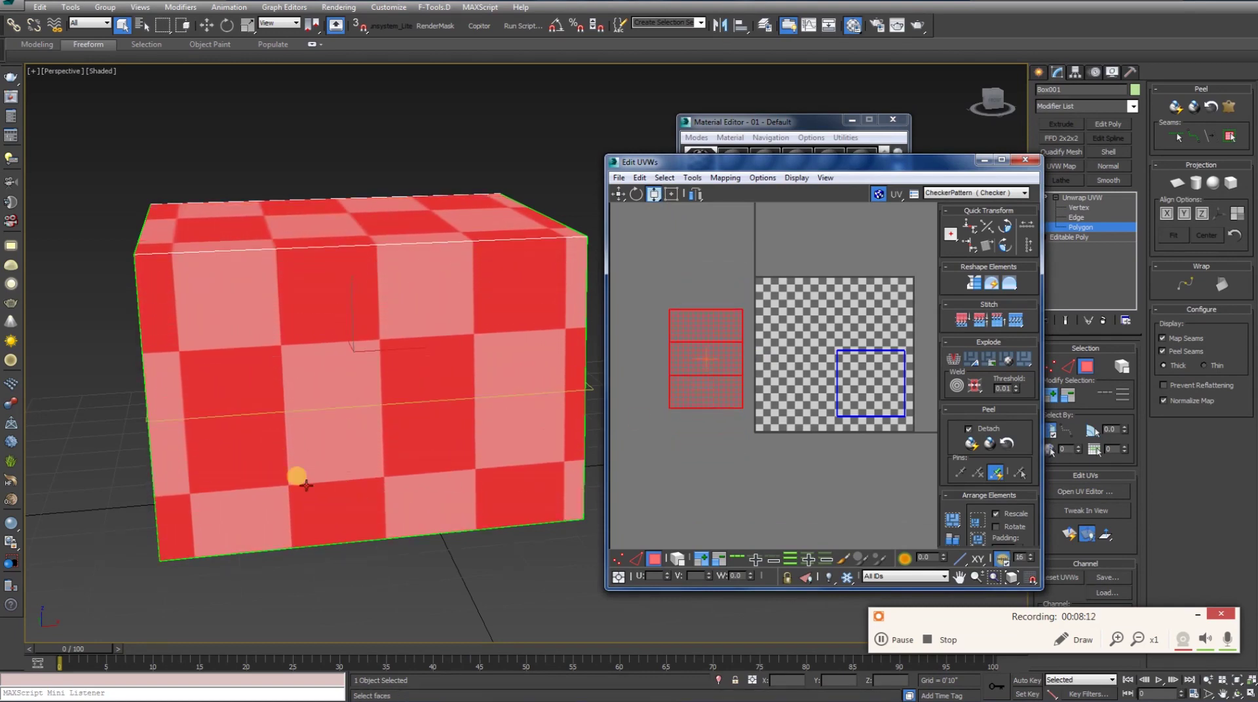
drag(715, 374, 713, 359)
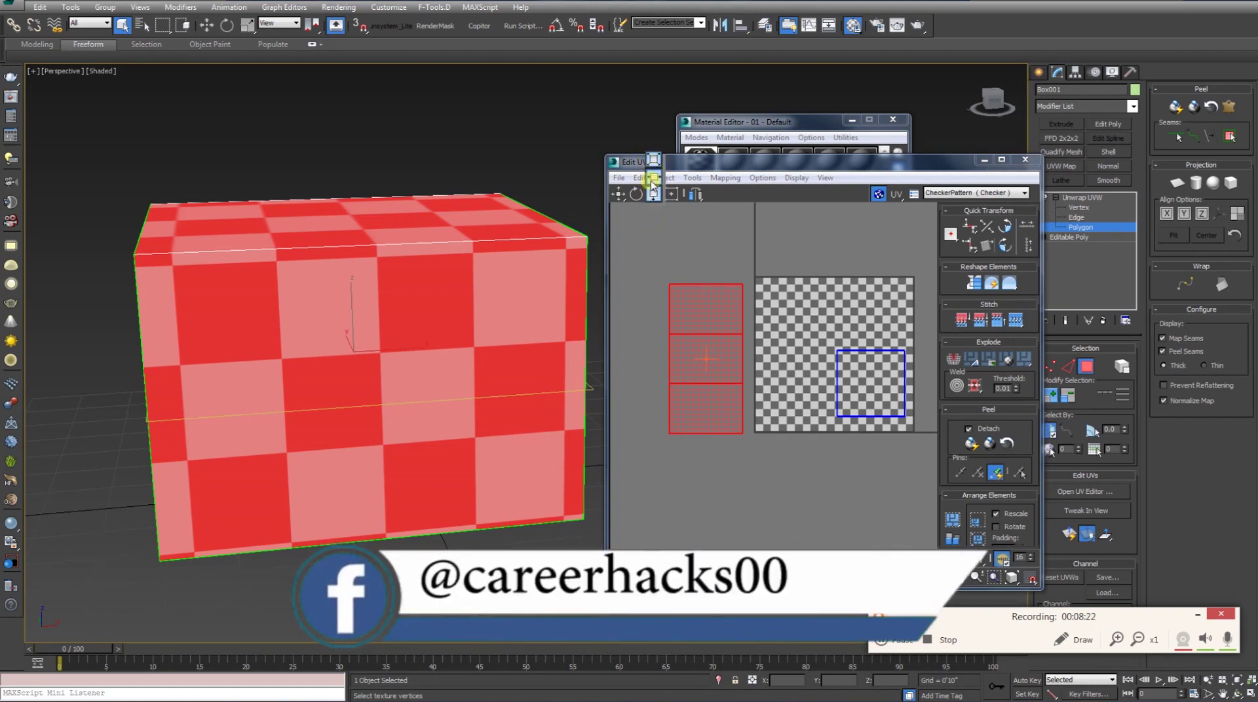
Step: Fine-tune the column's width and height to shrink the checker squares, then pan the UV view
click(653, 185)
drag(693, 333, 777, 341)
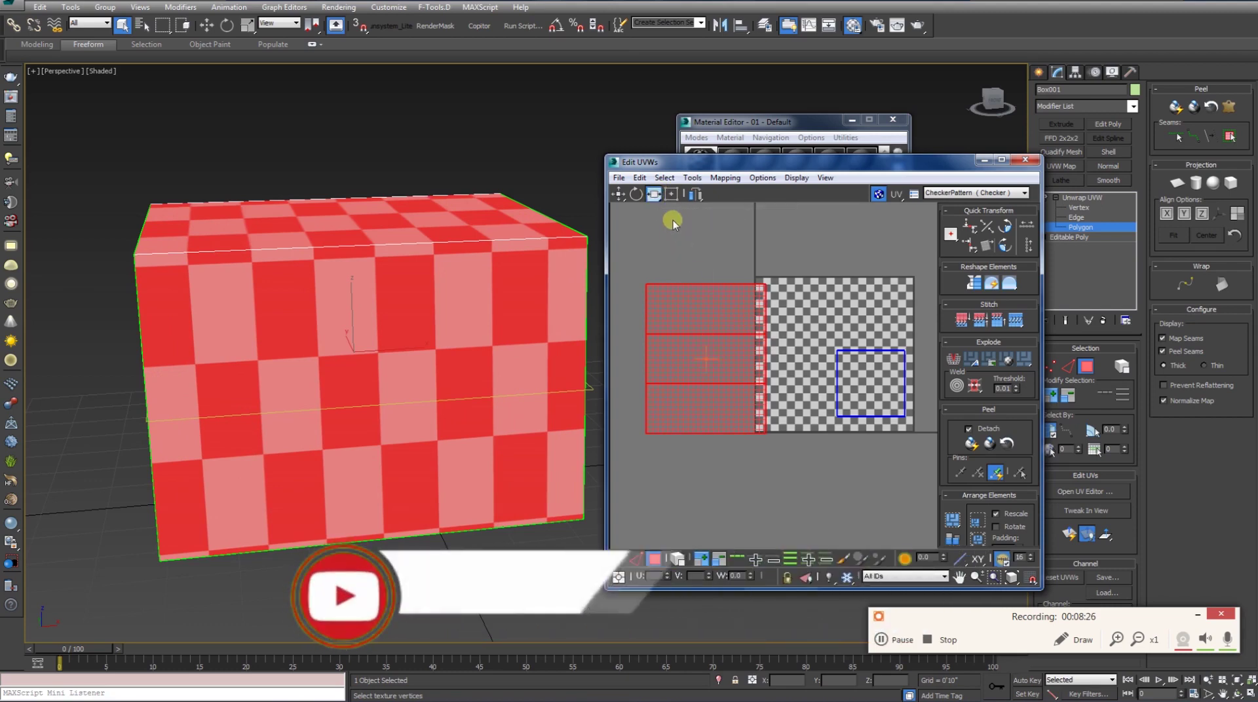
mouse_move(725, 357)
mouse_down()
mouse_move(702, 362)
mouse_move(731, 359)
mouse_up()
drag(654, 194, 653, 212)
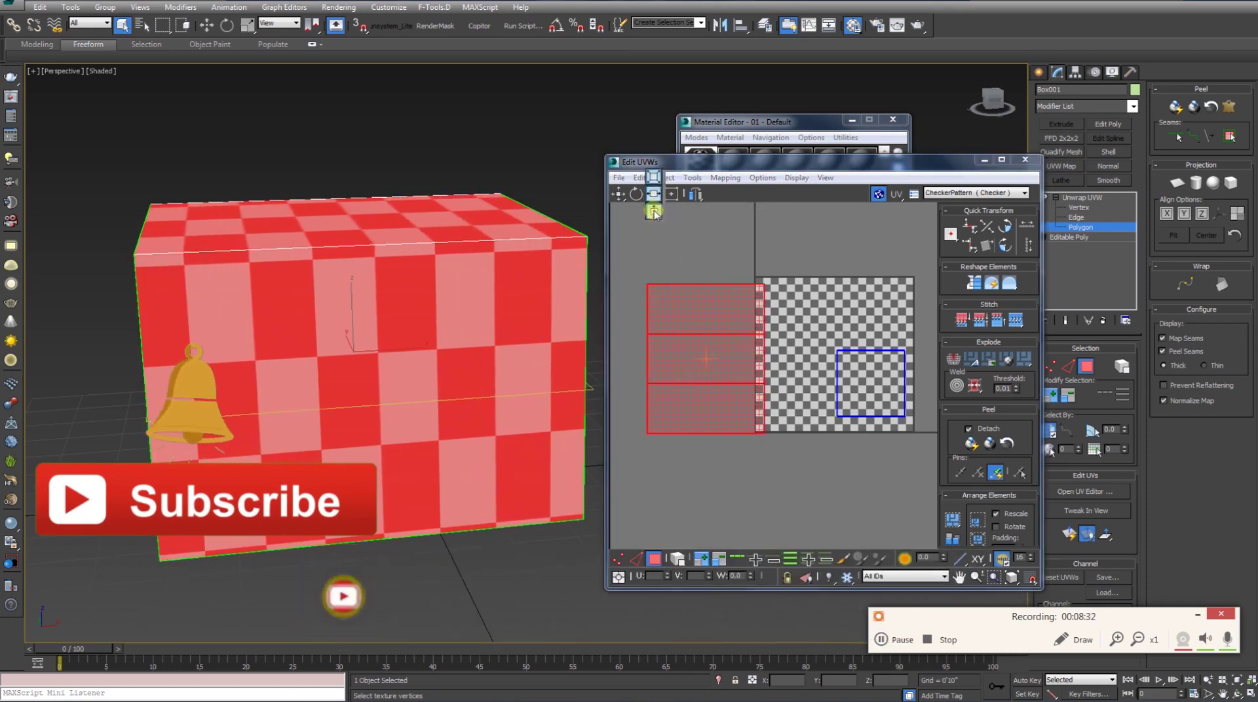
drag(691, 368, 704, 358)
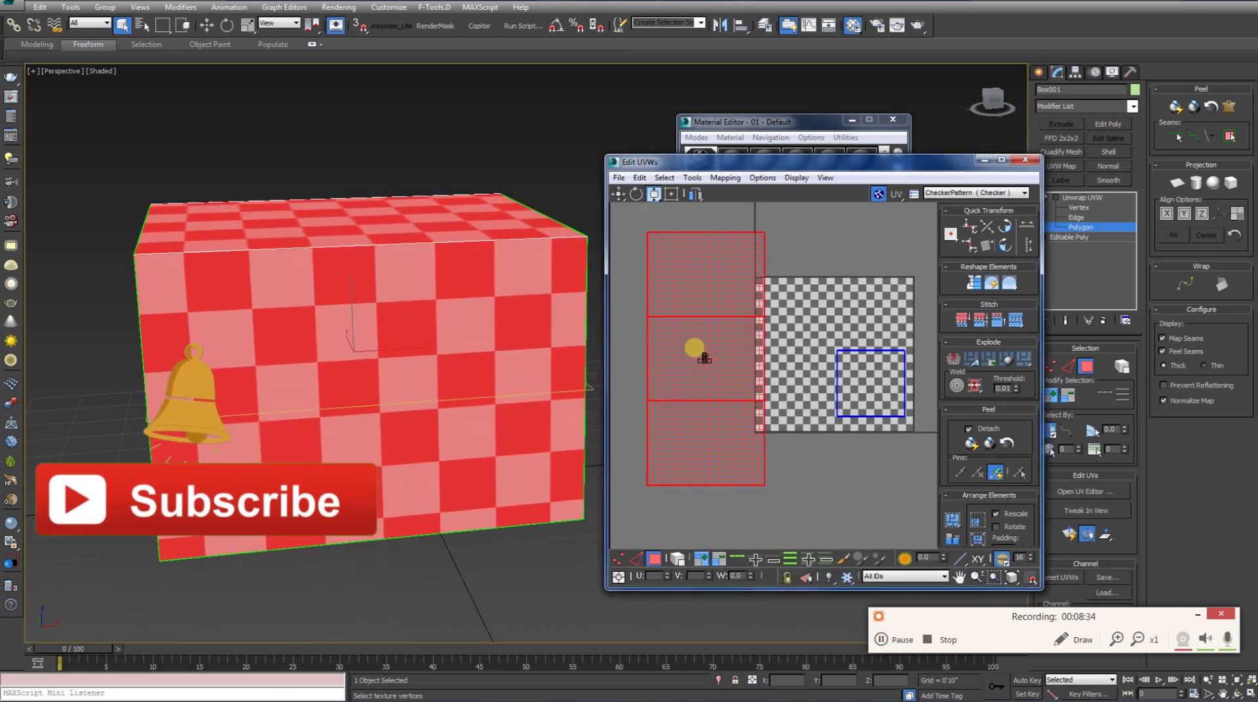
mouse_move(413, 387)
alt+middle_down()
mouse_move(203, 391)
mouse_move(416, 399)
mouse_move(410, 385)
alt+middle_up()
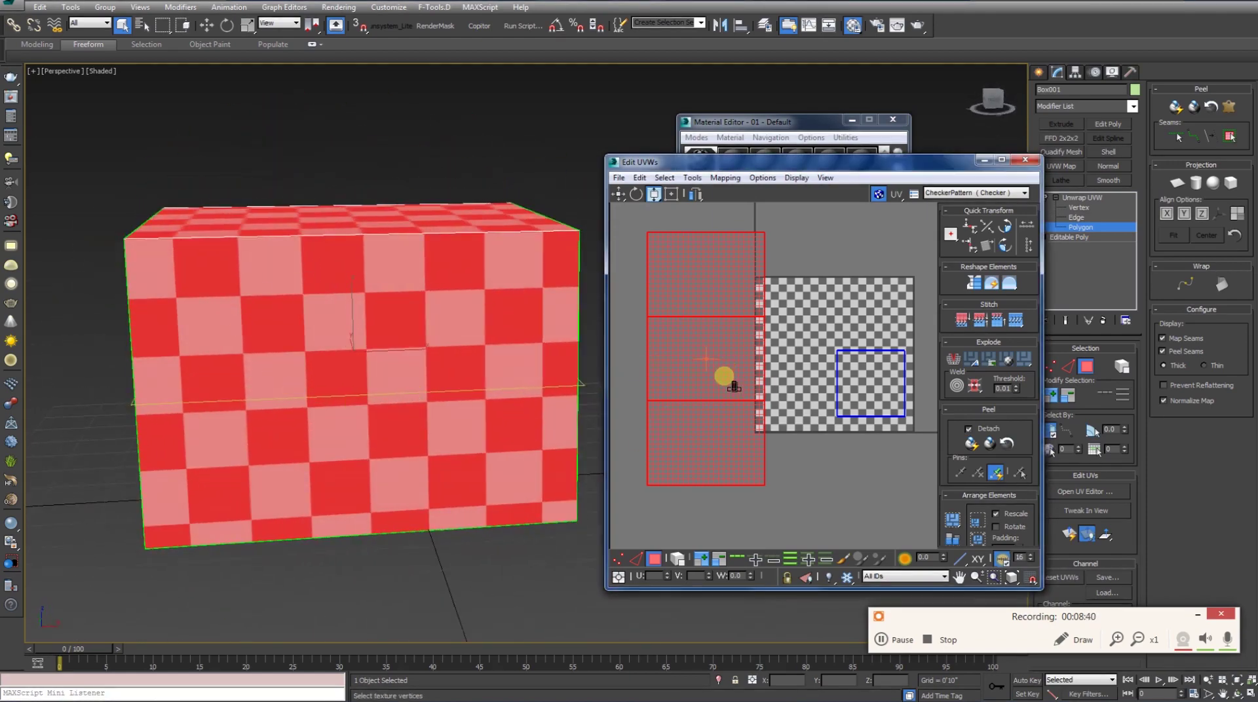
middle_drag(713, 411, 733, 423)
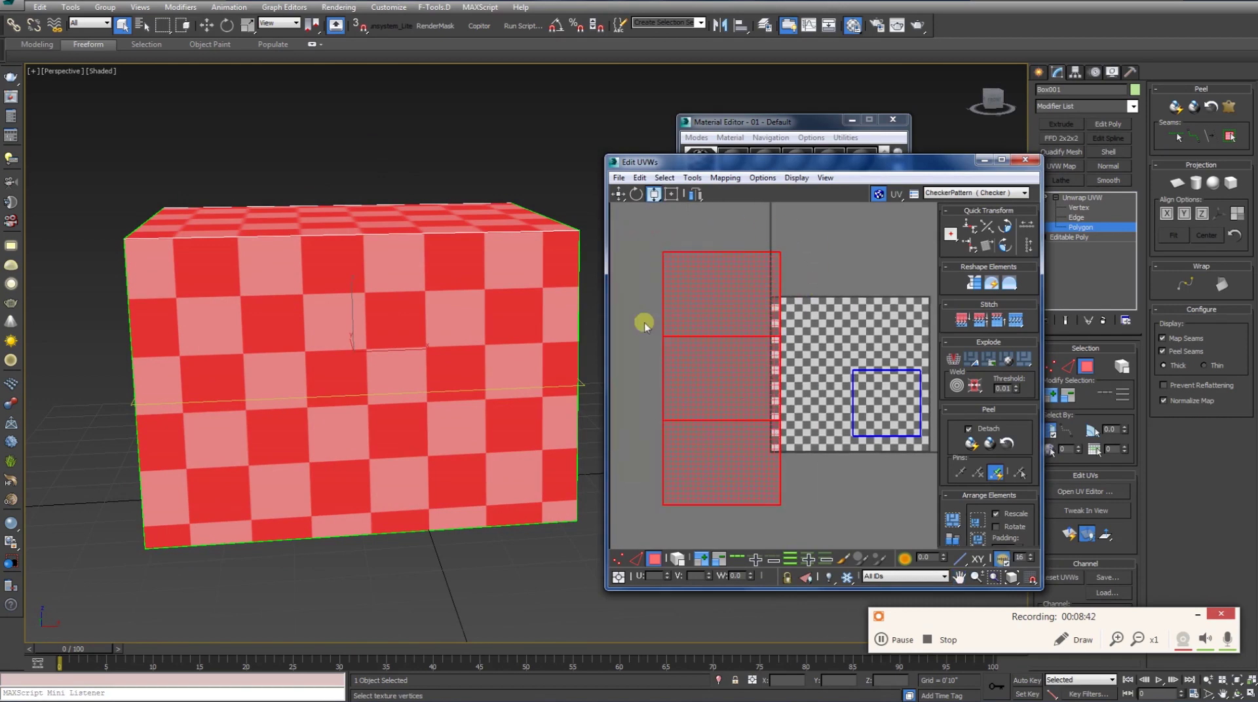
middle_drag(808, 393, 778, 391)
Step: Maximize the UV editor and uniformly shrink the three-face strip into the checker tile's left side
double_click(768, 166)
middle_drag(356, 321, 327, 329)
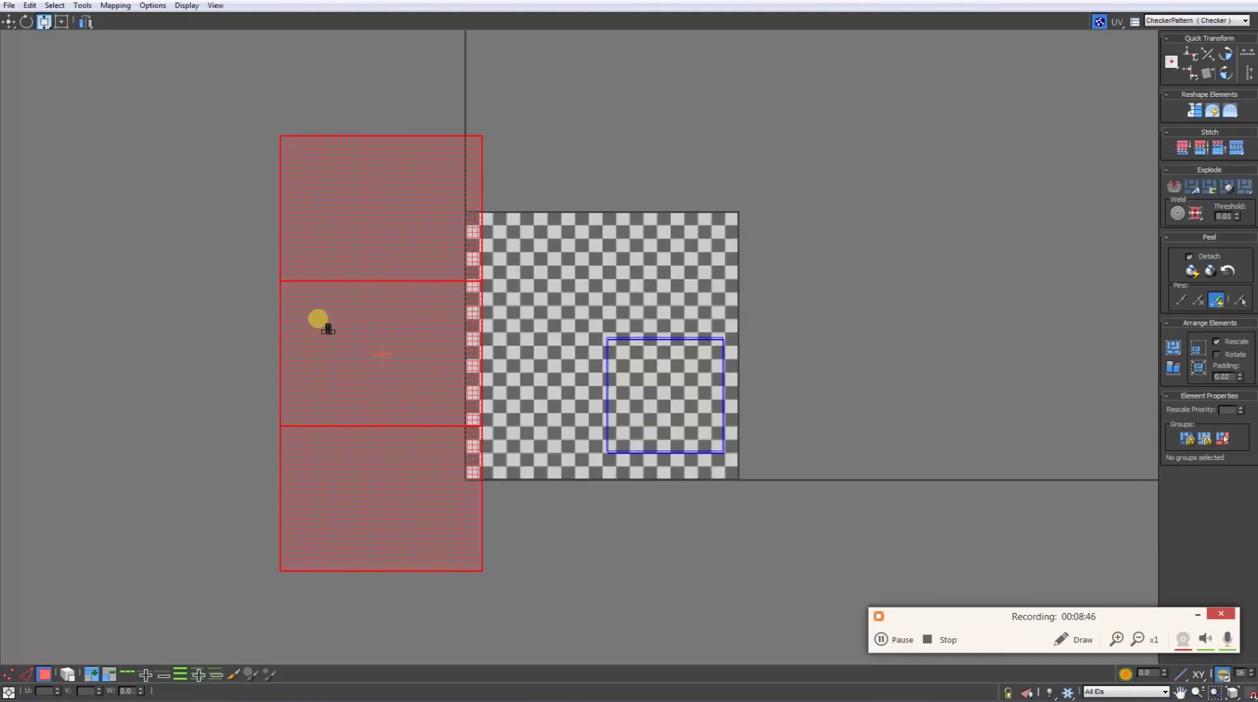
drag(43, 21, 46, 38)
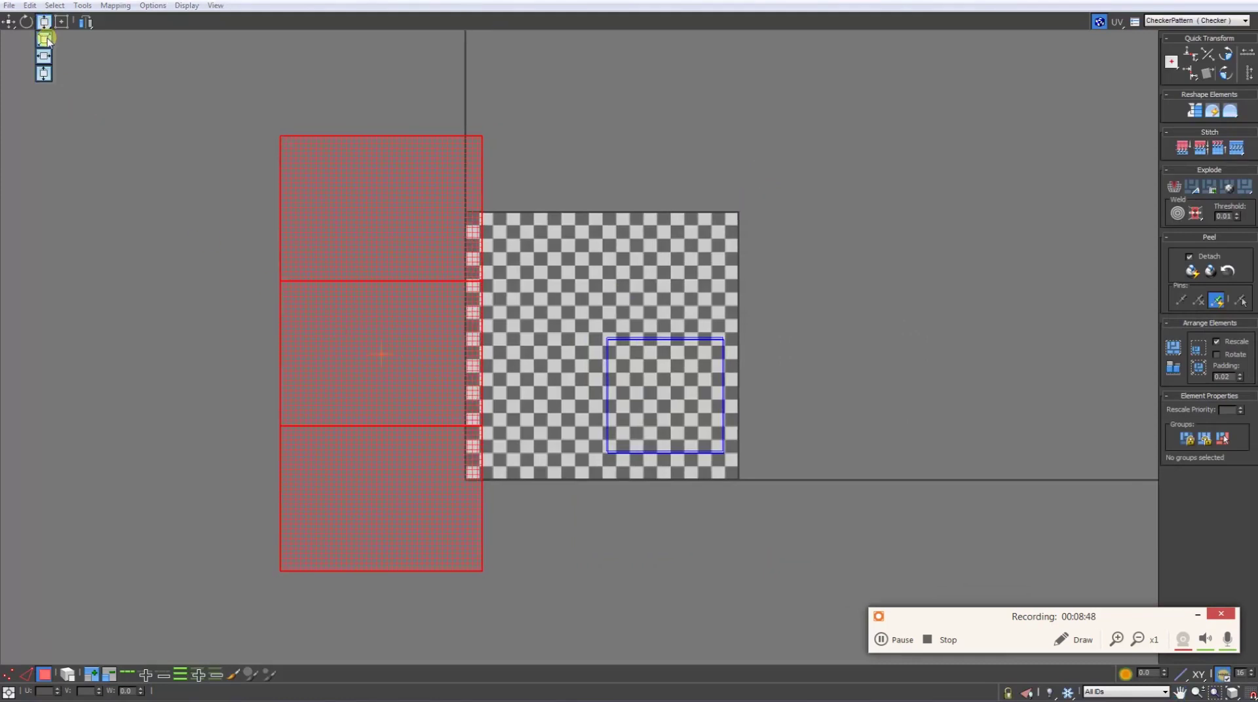
mouse_move(387, 320)
mouse_down()
mouse_move(393, 381)
mouse_move(464, 365)
mouse_move(528, 365)
mouse_move(541, 381)
mouse_up()
key(w)
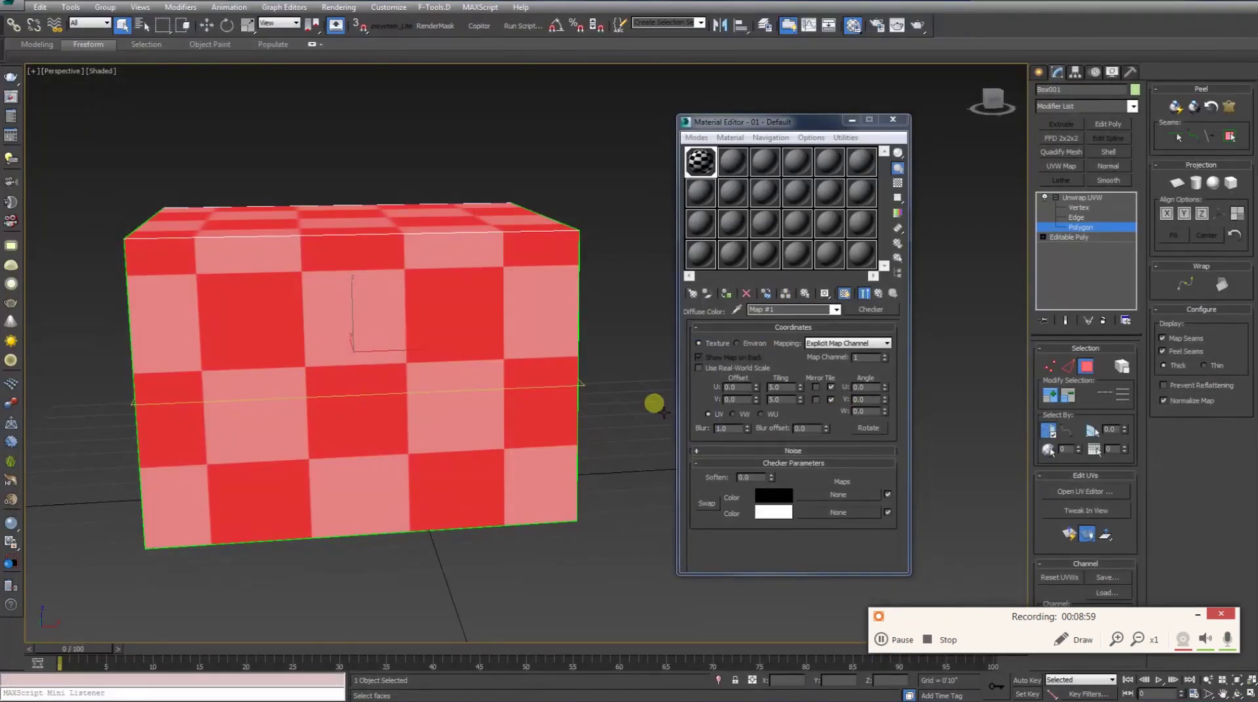
mouse_move(663, 411)
alt+middle_down()
mouse_move(577, 419)
mouse_move(487, 366)
alt+middle_up()
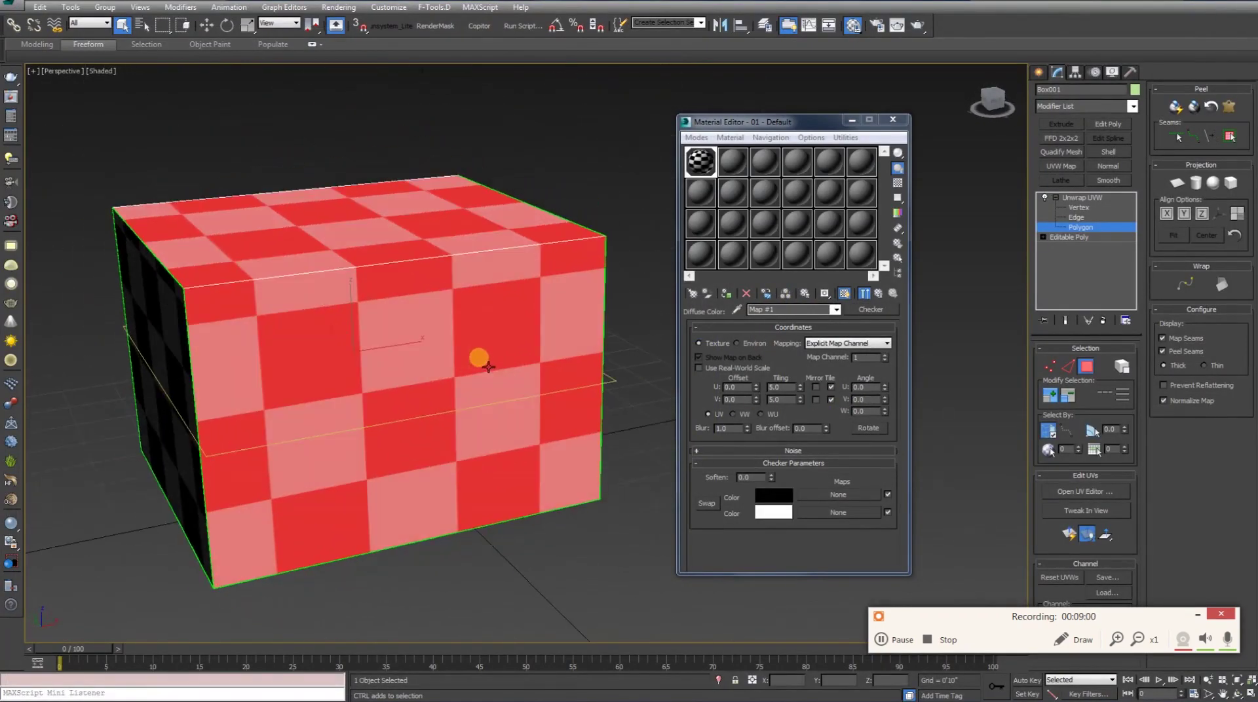
Step: Exit Polygon level, reselect the box and reopen its UV editor
click(1084, 228)
alt+middle_drag(458, 572, 506, 548)
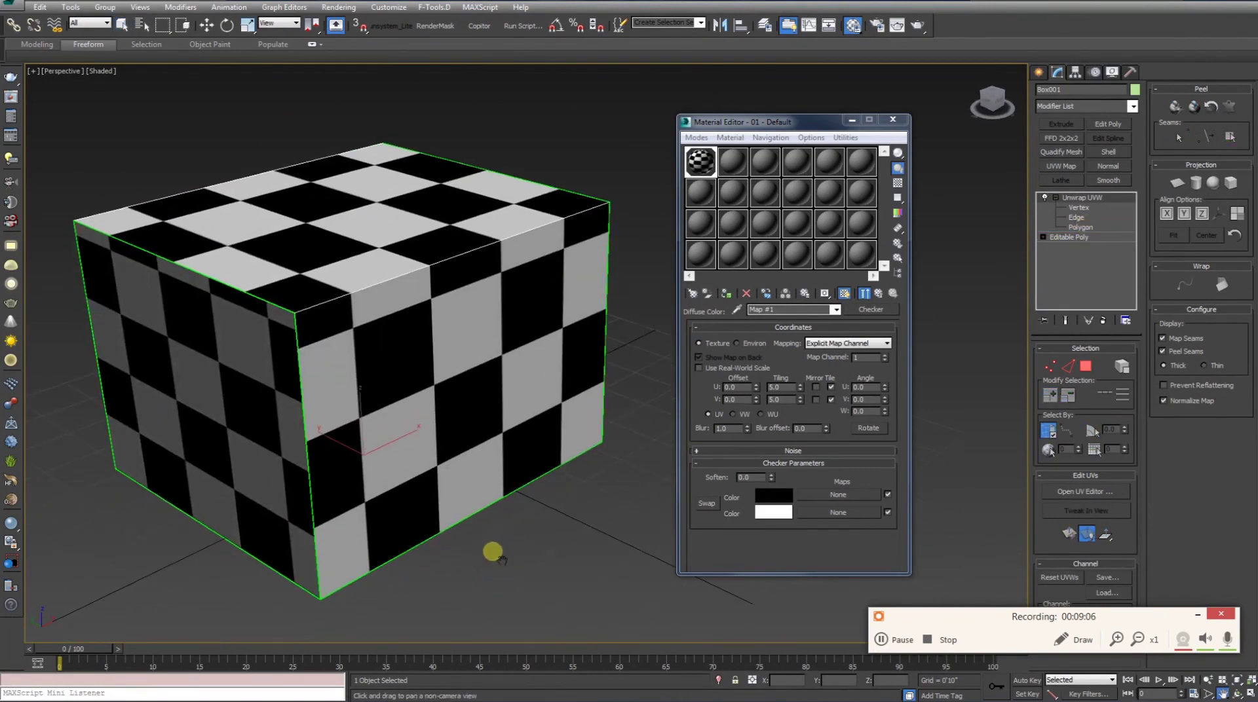
click(558, 558)
click(506, 371)
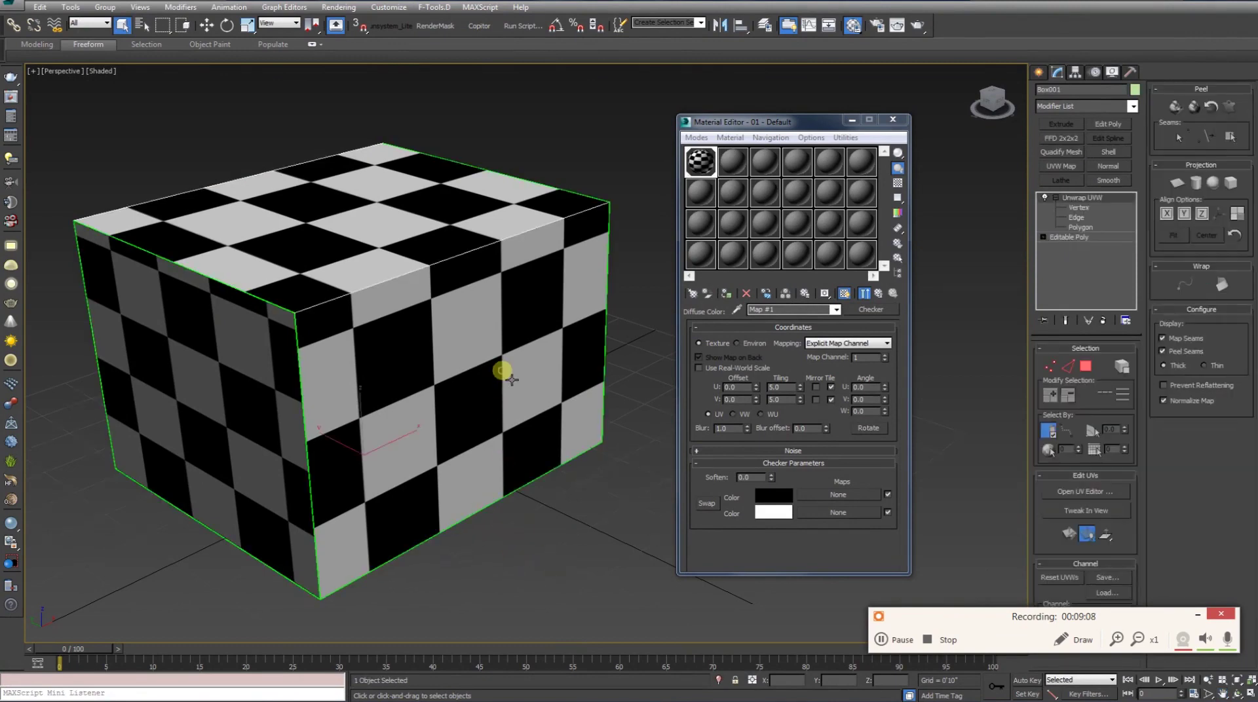
click(1085, 367)
click(1085, 496)
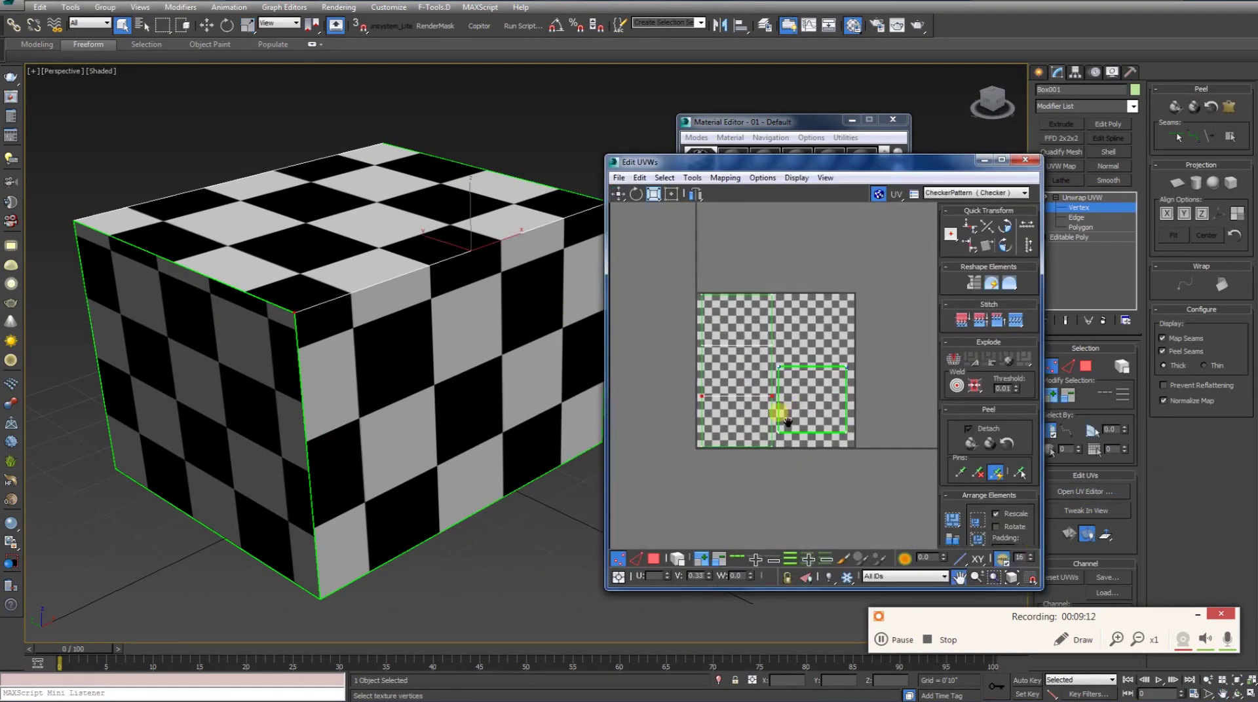
Step: Bring up the Render UVW Template settings from the UV editor's context menu, then close them
right_click(830, 333)
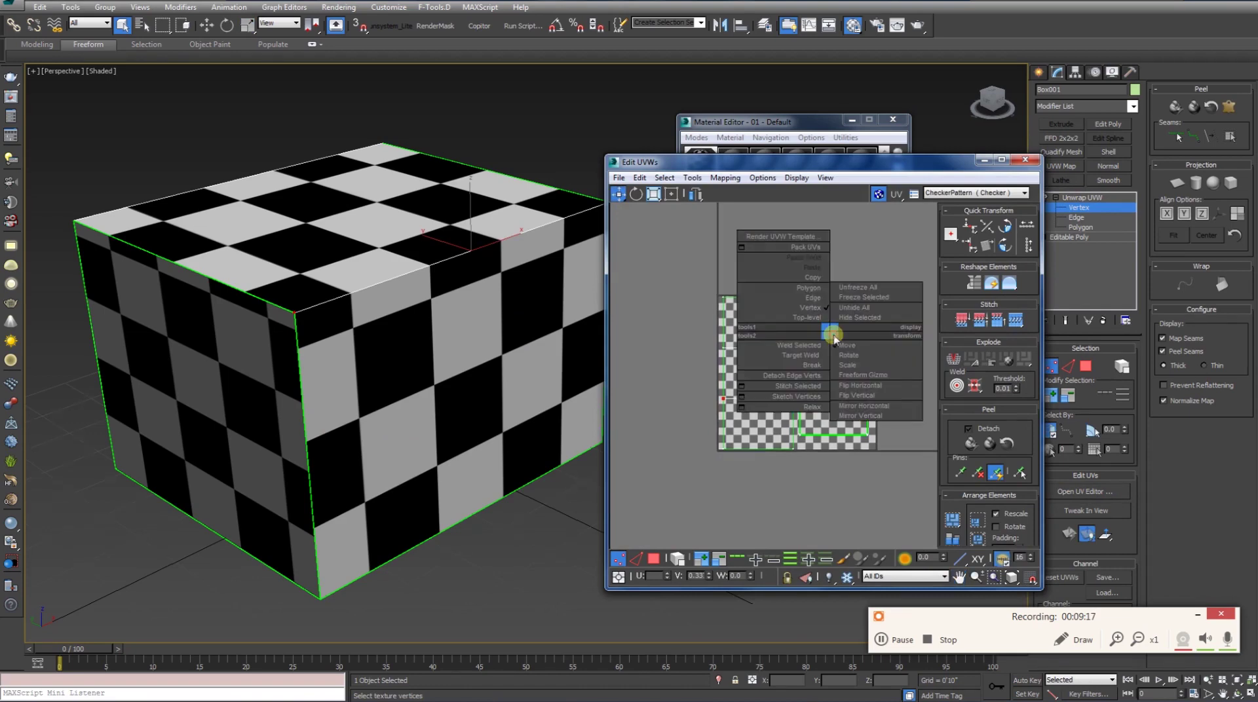
click(793, 239)
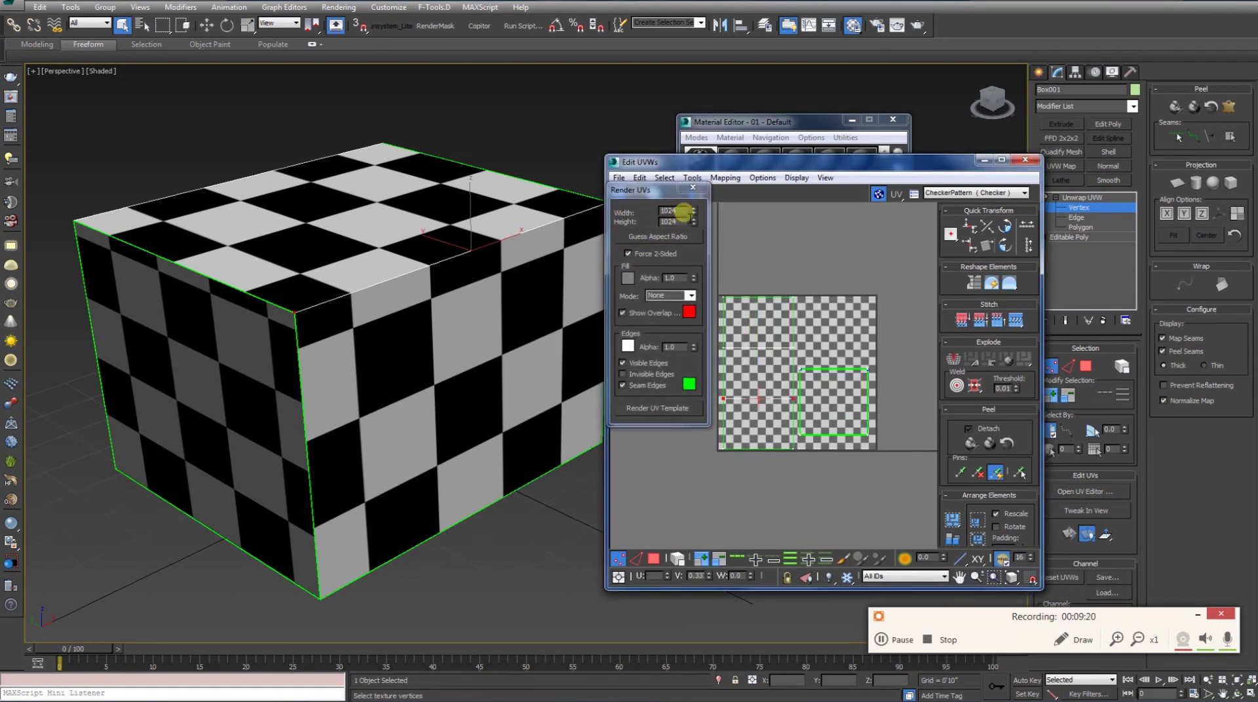
click(681, 211)
click(692, 189)
Step: Render a 1024-wide UV template and start saving the rendered image
right_click(662, 305)
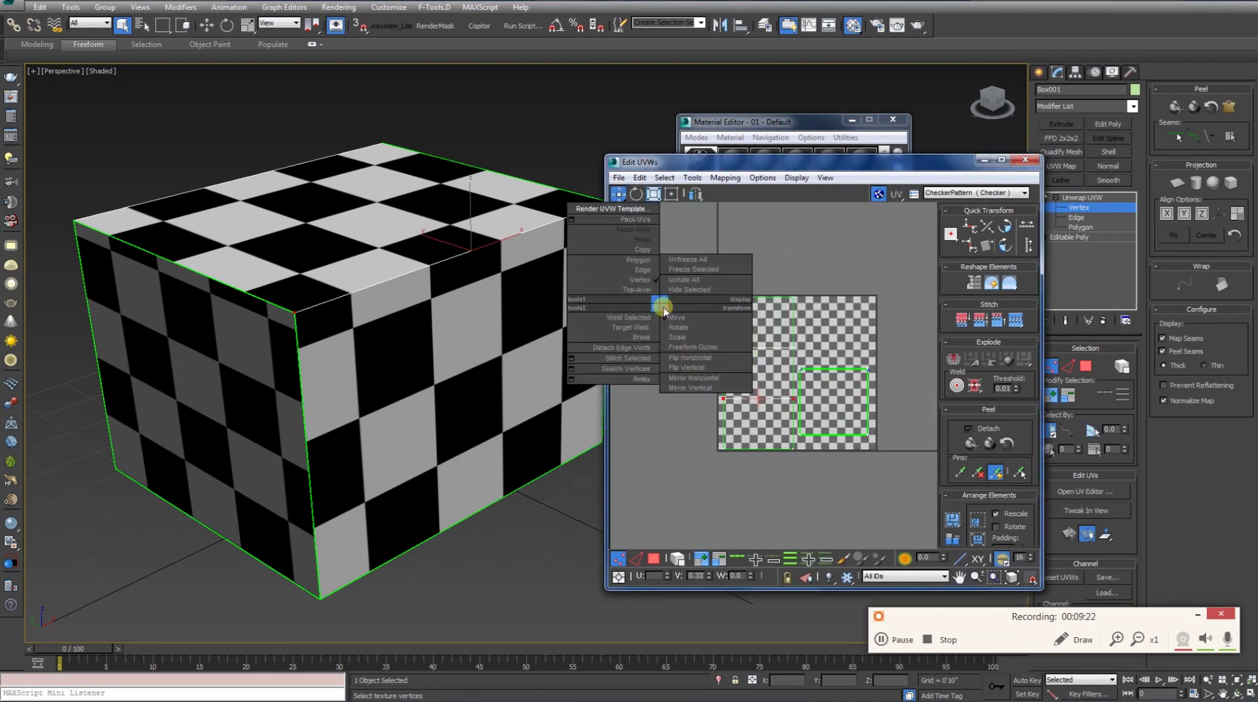
right_click(870, 247)
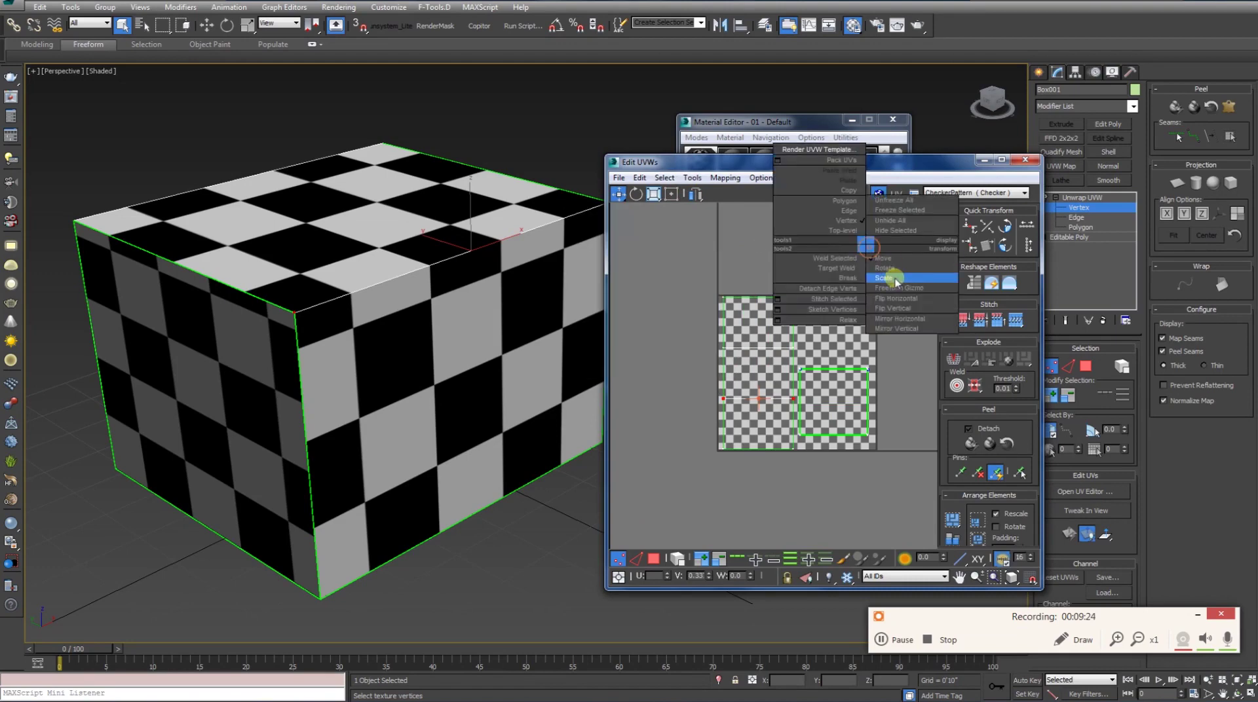
click(831, 155)
click(662, 220)
drag(679, 211, 618, 211)
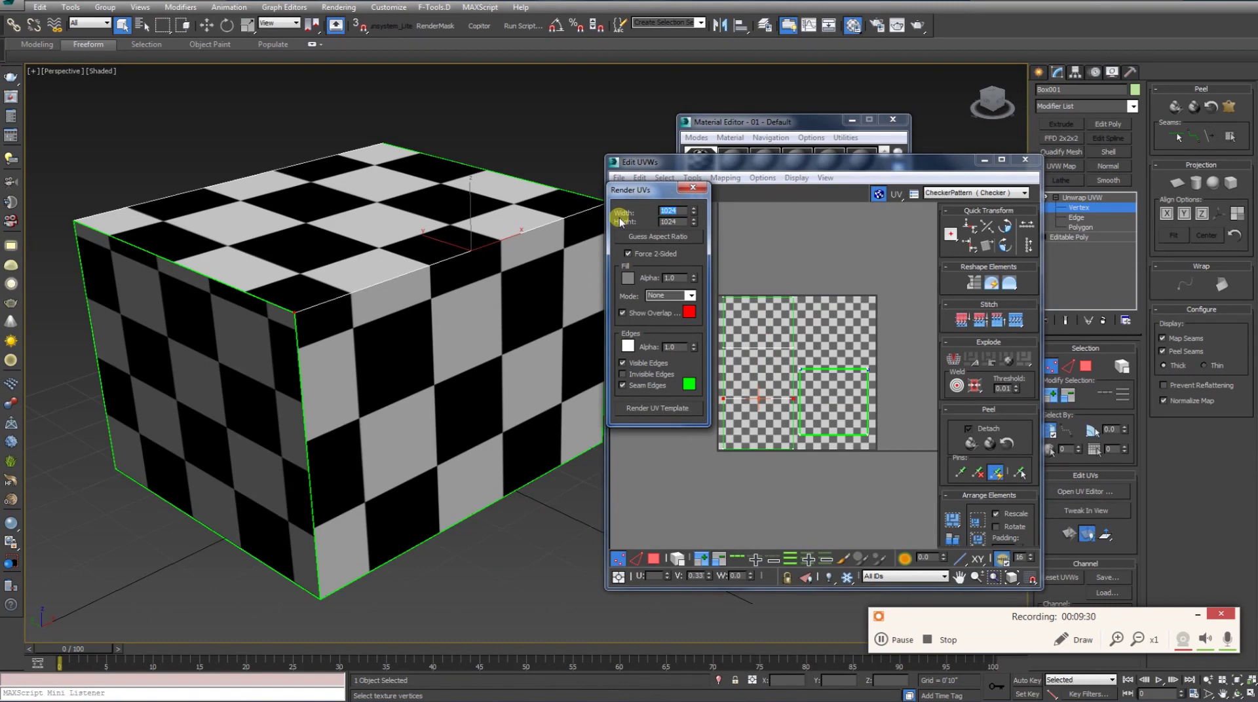
click(643, 416)
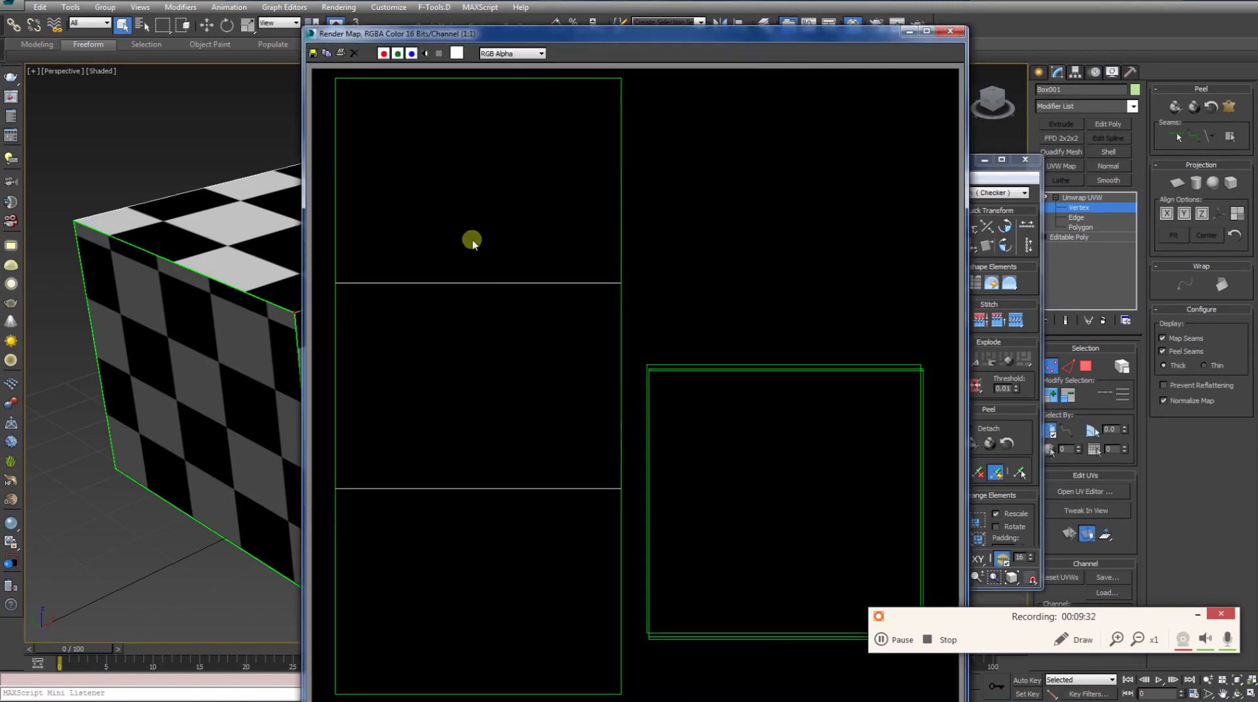
click(313, 53)
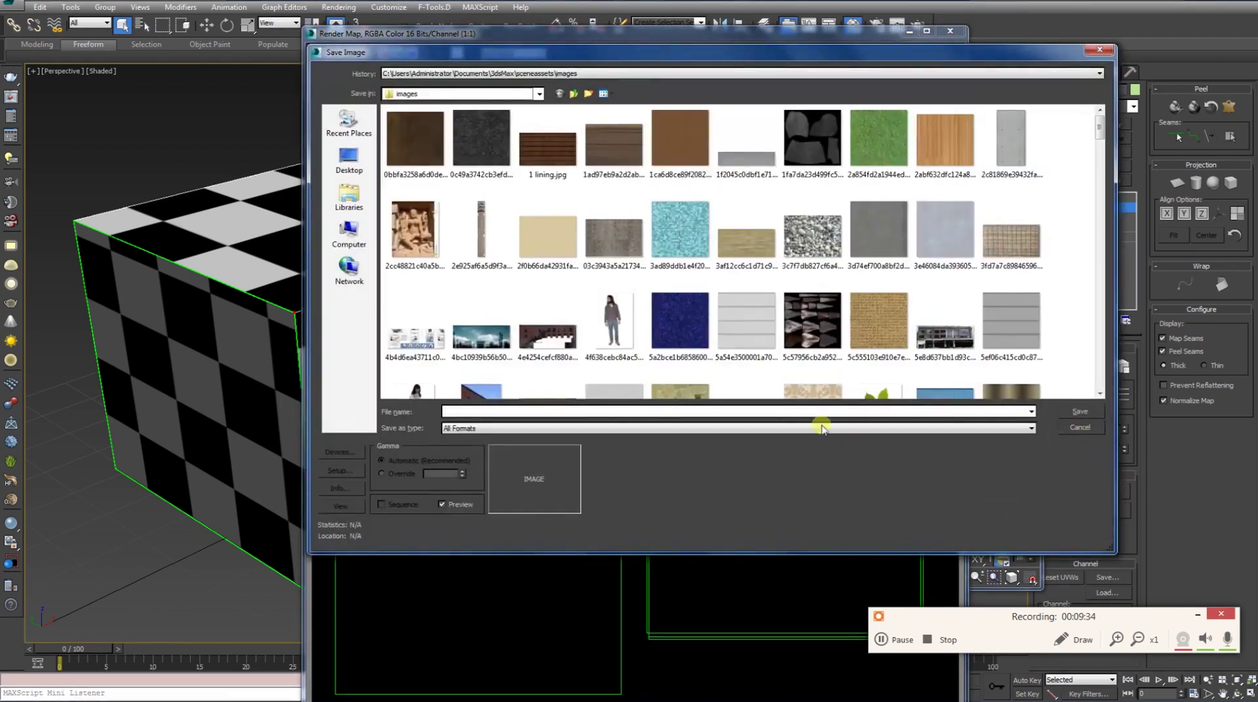
click(349, 234)
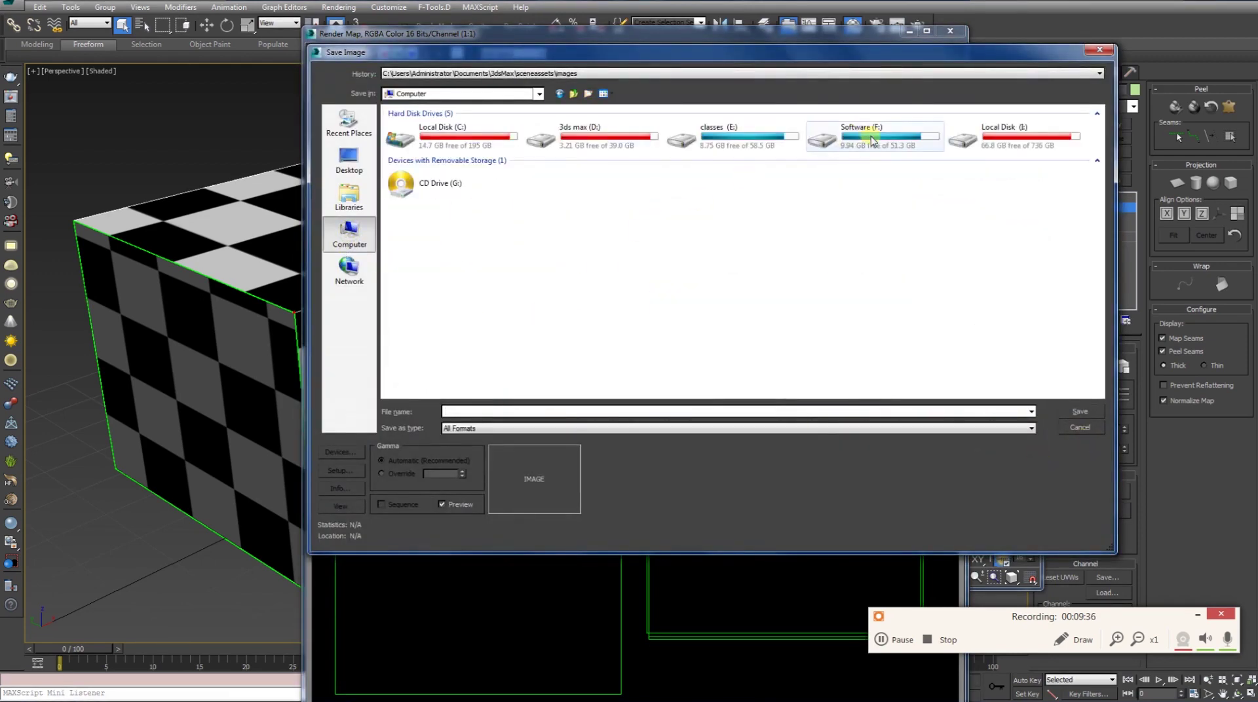
Step: Browse to the classes folder on the classes (E:) drive and create a new nwraping folder
click(870, 139)
double_click(870, 139)
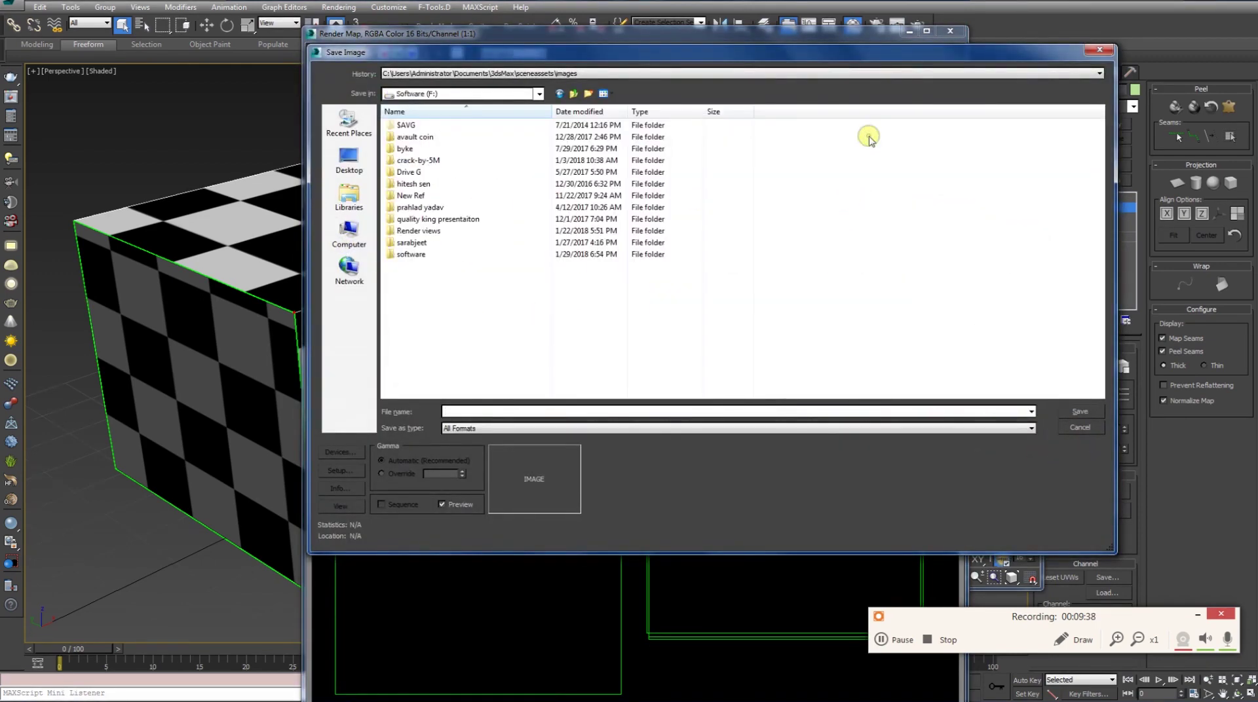
key(BackSpace)
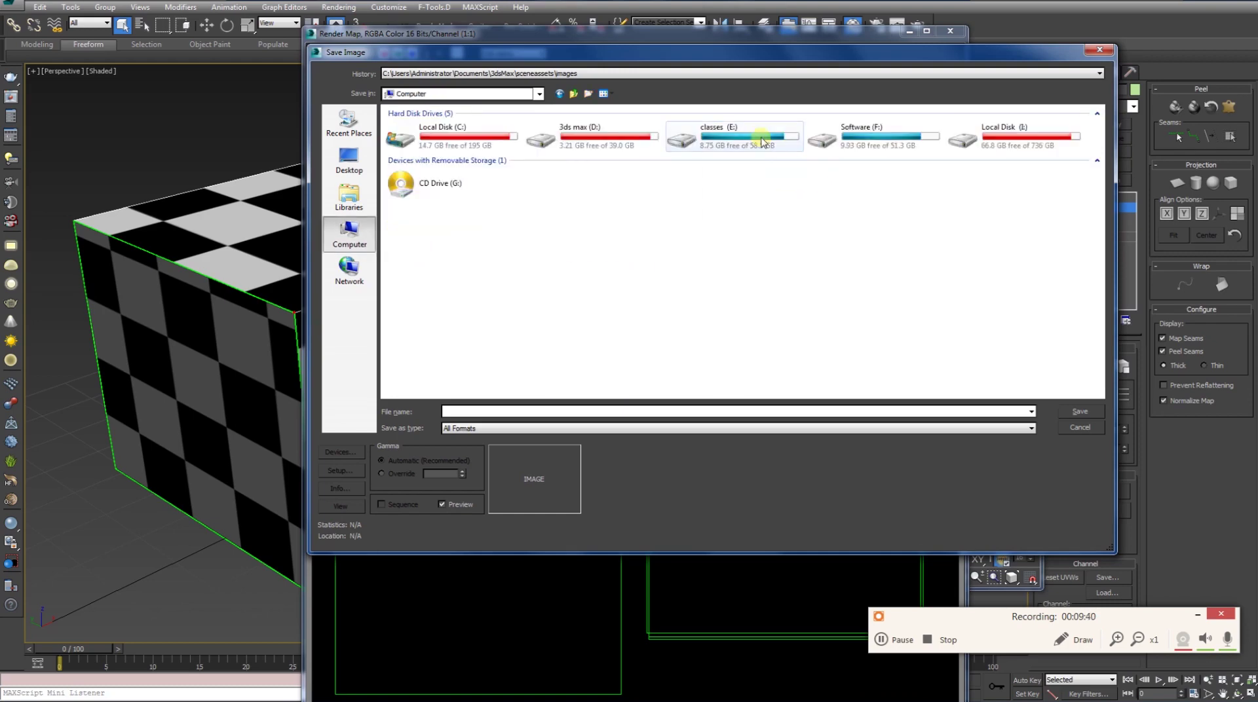
double_click(786, 126)
double_click(459, 149)
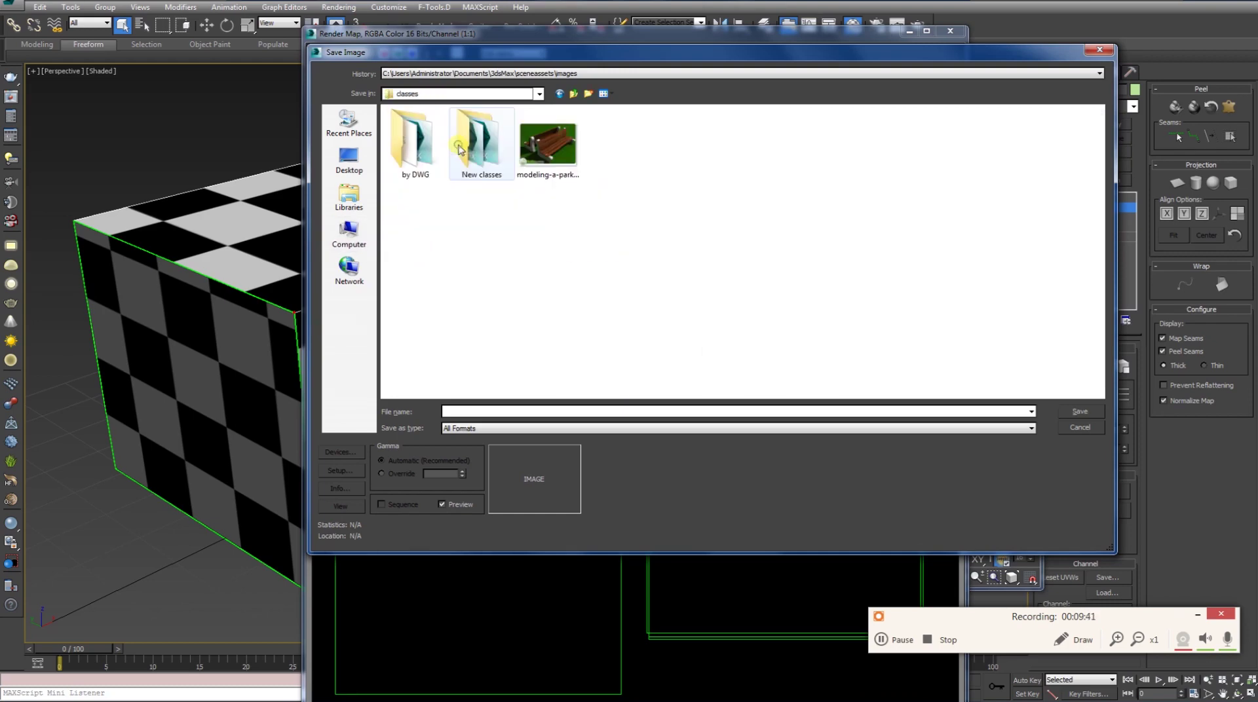
click(590, 94)
text(nwraping)
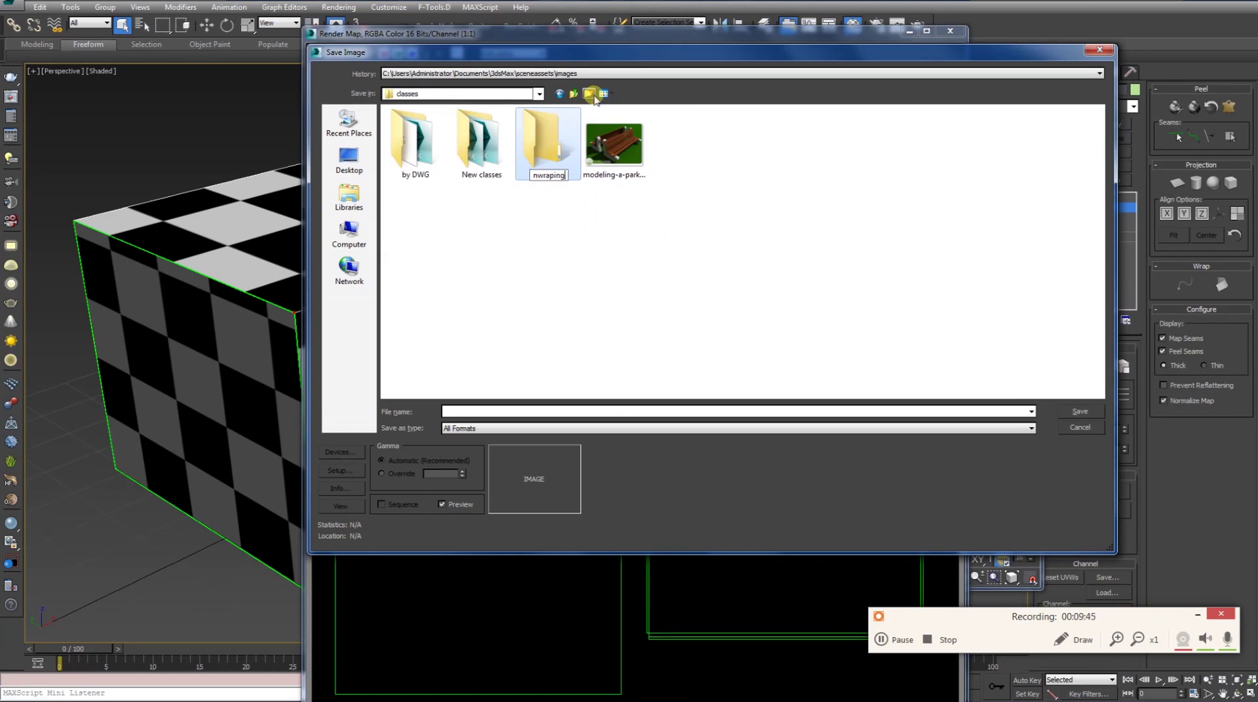
key(Return)
key(Return)
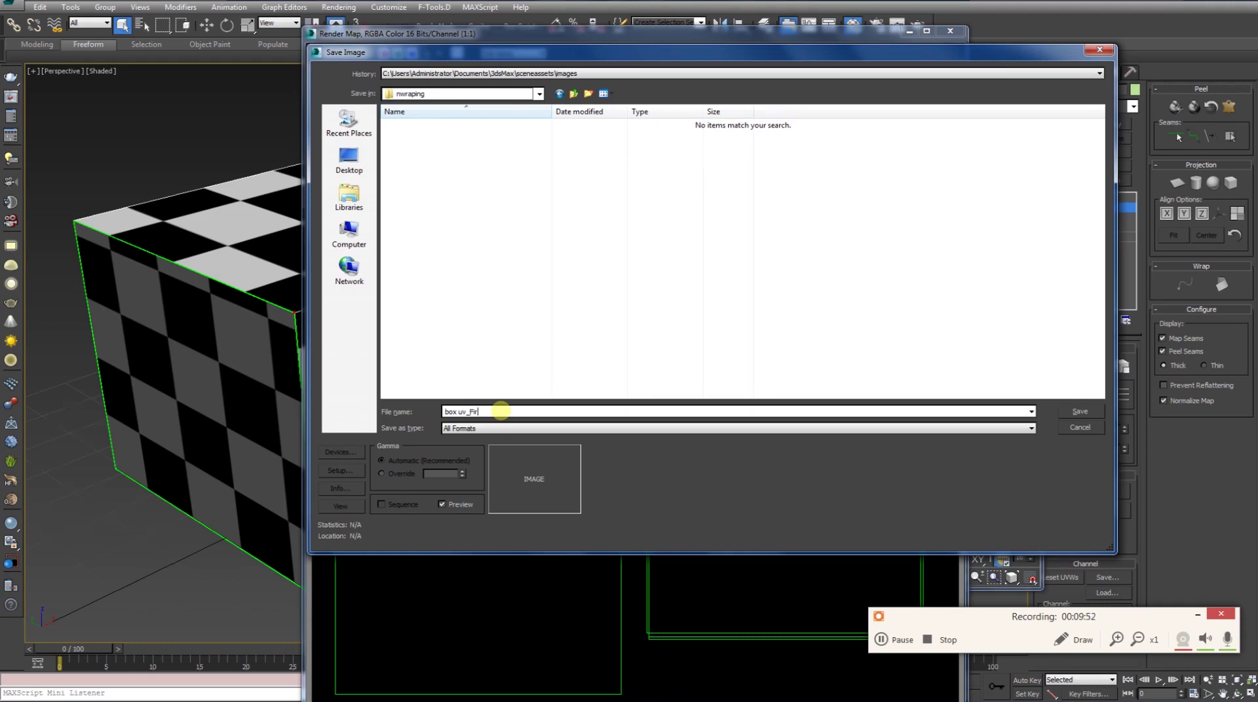
Step: Save the UV template there as PNG 'box uv_First class', accepting the PNG settings
text(st class)
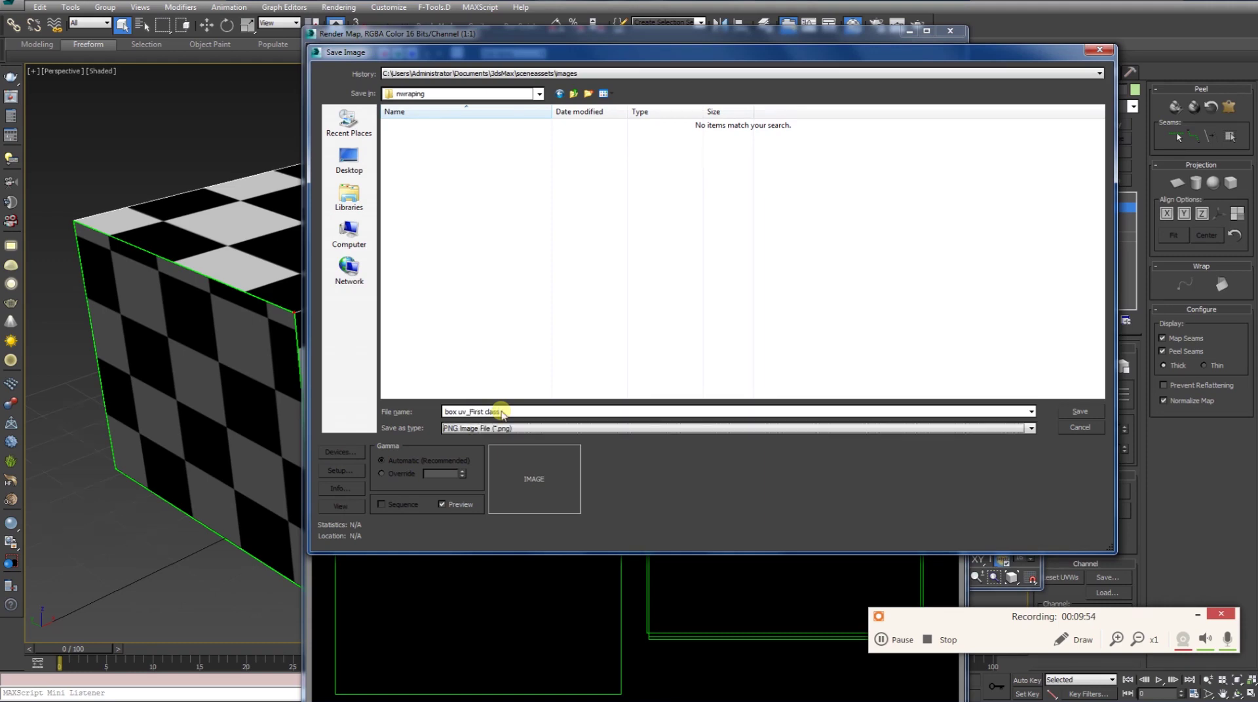
key(Return)
click(393, 183)
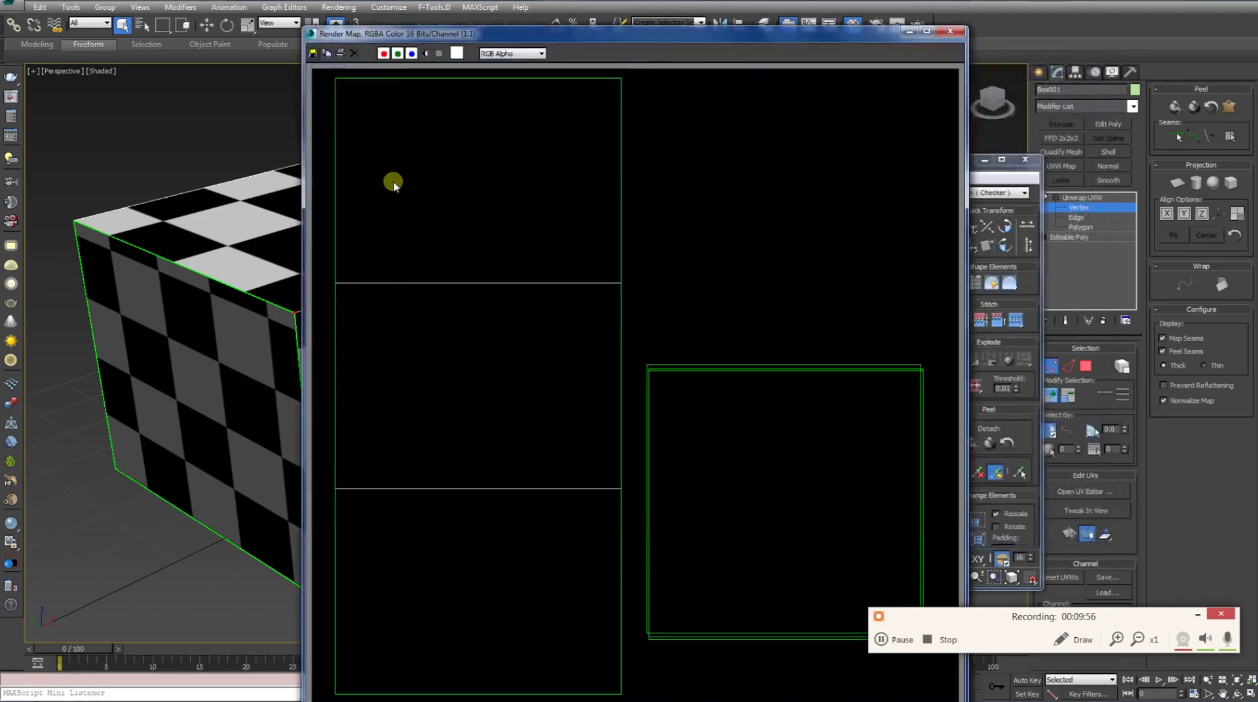
Step: Close the rendered template, UV editor and material editor windows
click(947, 33)
click(1025, 161)
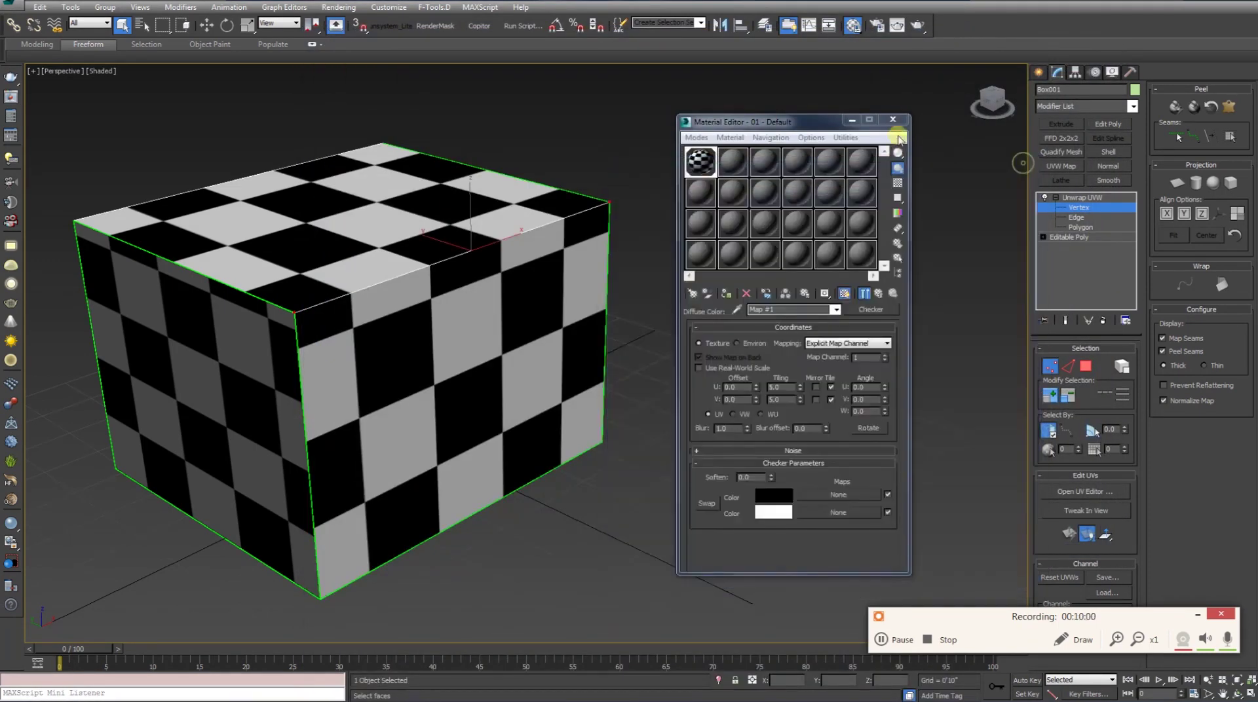
click(892, 119)
mouse_move(795, 267)
alt+middle_down()
mouse_move(682, 323)
mouse_move(419, 278)
alt+middle_up()
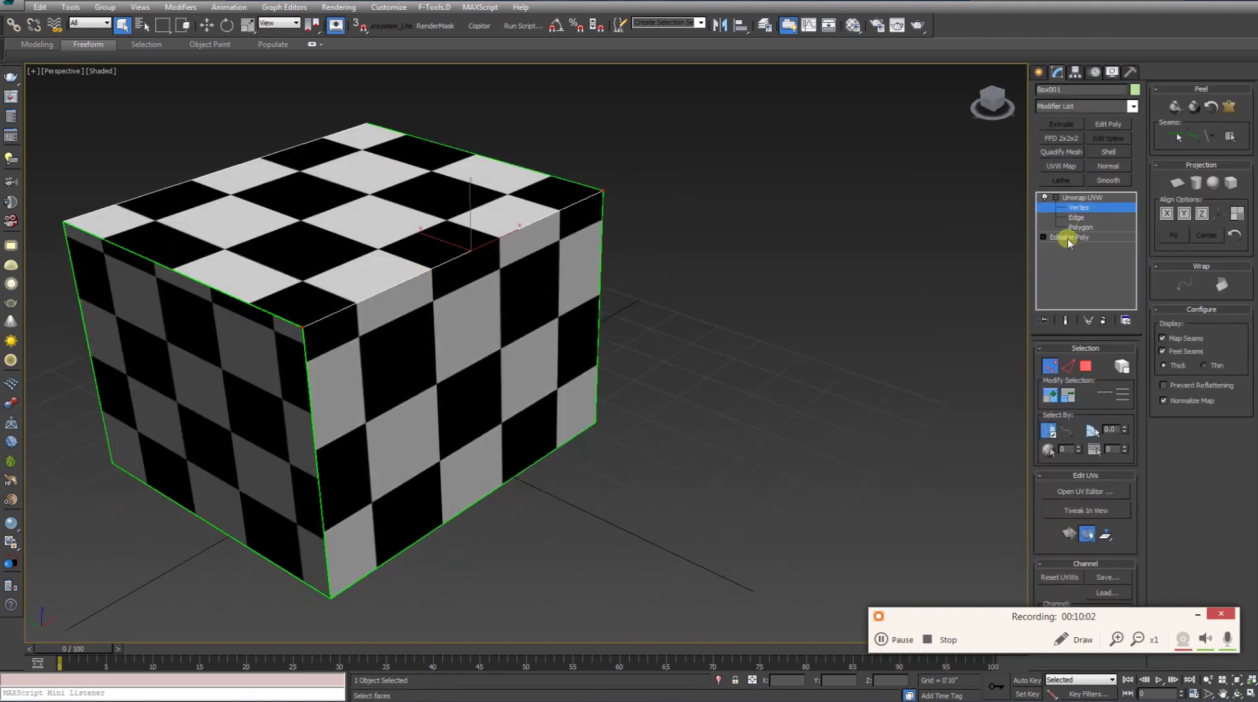
Step: Collapse the Unwrap UVW modifier stack into an editable poly
click(1083, 198)
right_click(1084, 203)
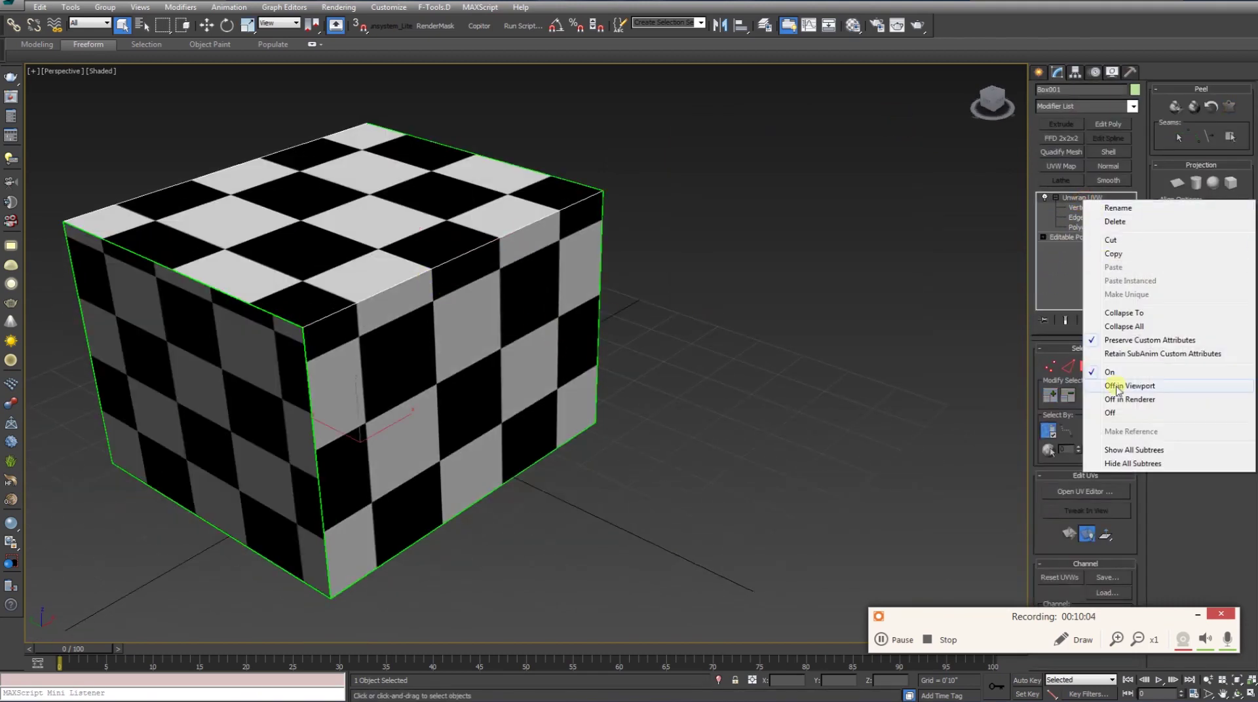
click(1139, 327)
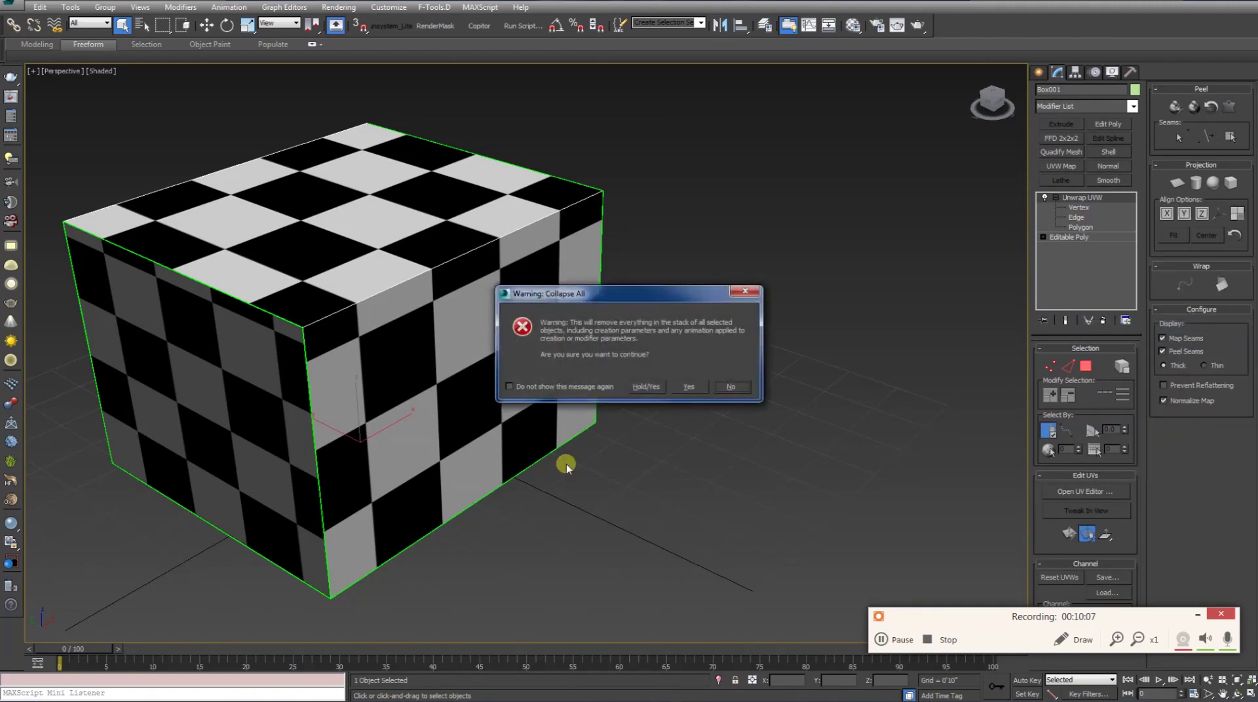
click(685, 387)
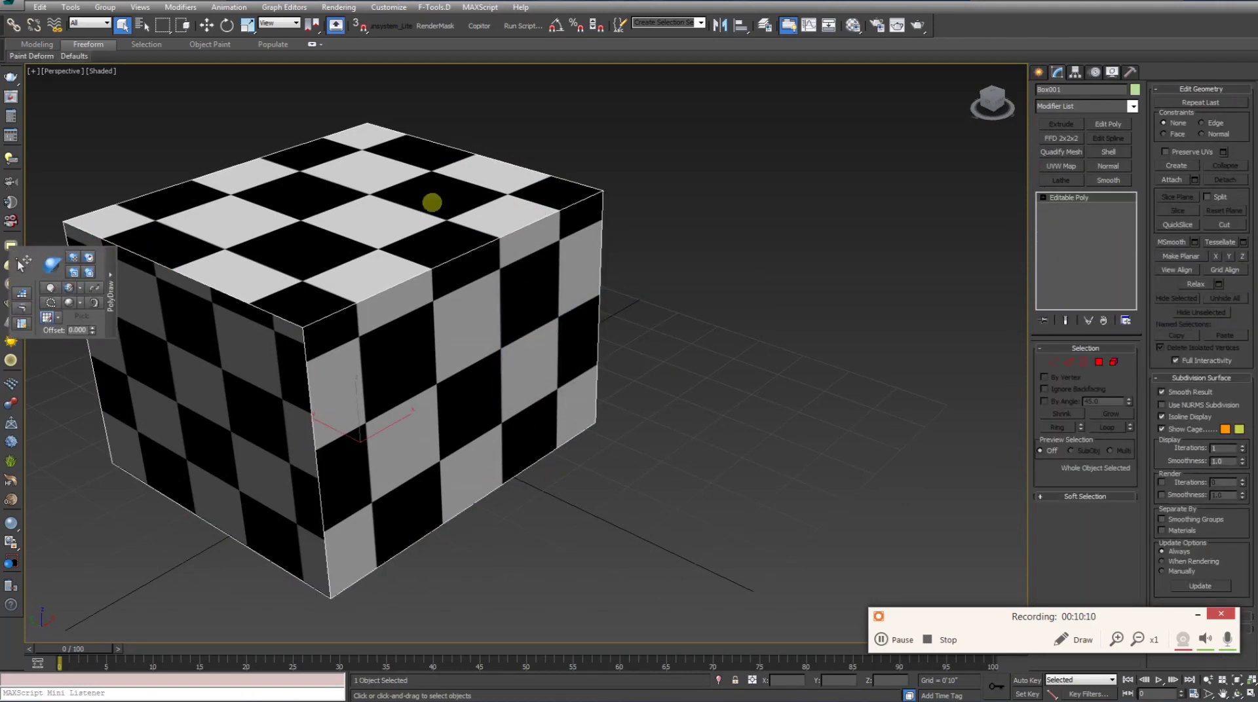
Step: Add a fresh Unwrap UVW modifier to the box
click(1075, 106)
scroll(1075, 106, down, 10)
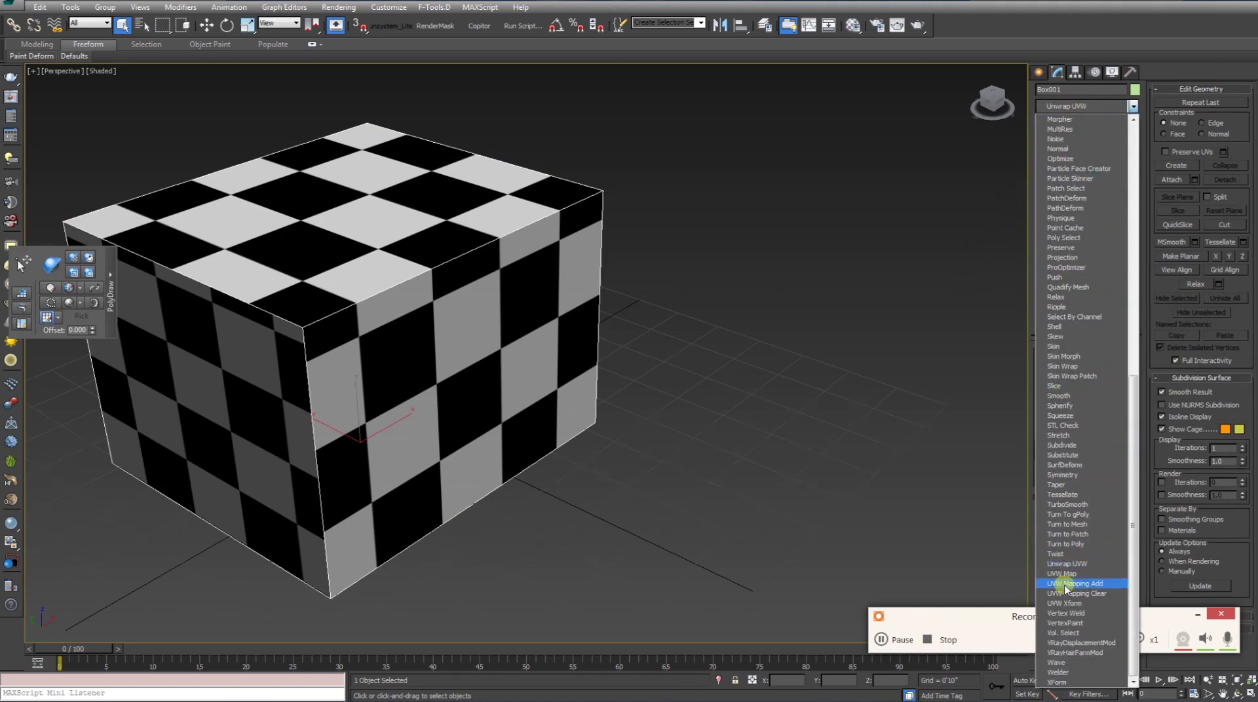
click(1095, 563)
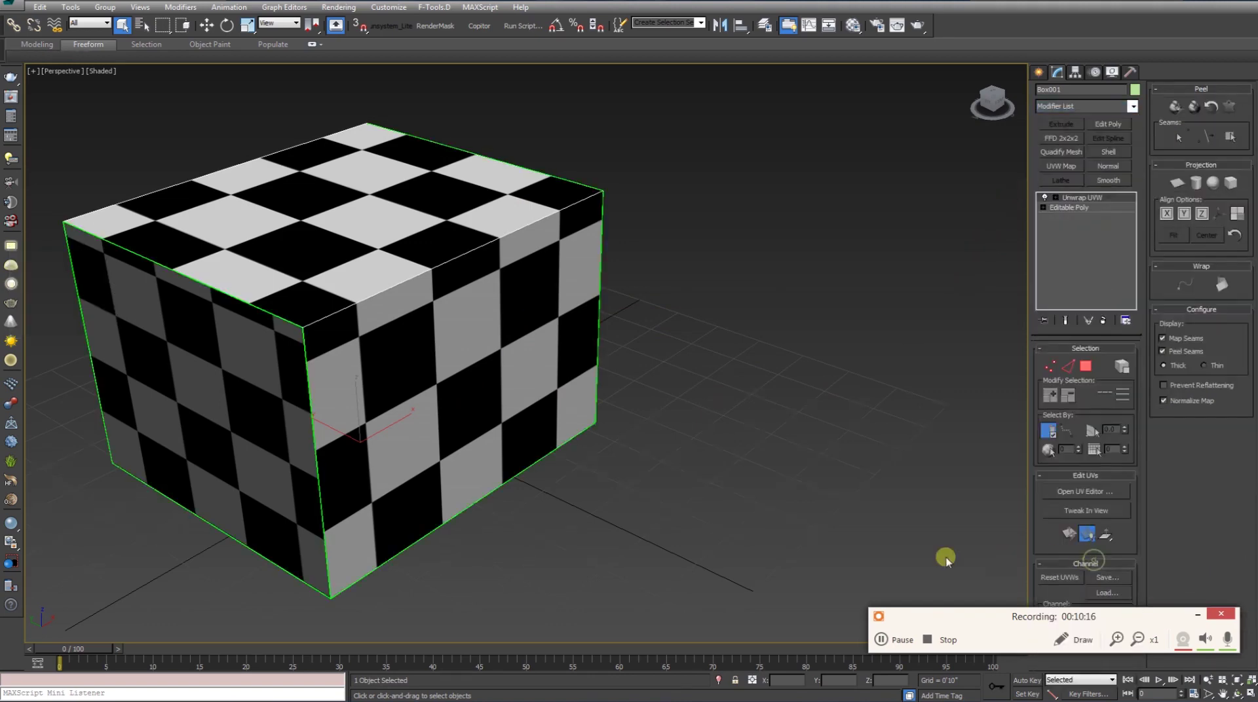
Step: Convert Box001 to an Editable Poly, then deselect and reselect it
alt+middle_drag(440, 375, 479, 370)
mouse_move(262, 174)
alt+middle_down()
mouse_move(466, 343)
mouse_move(362, 225)
alt+middle_up()
right_click(363, 225)
mouse_move(427, 344)
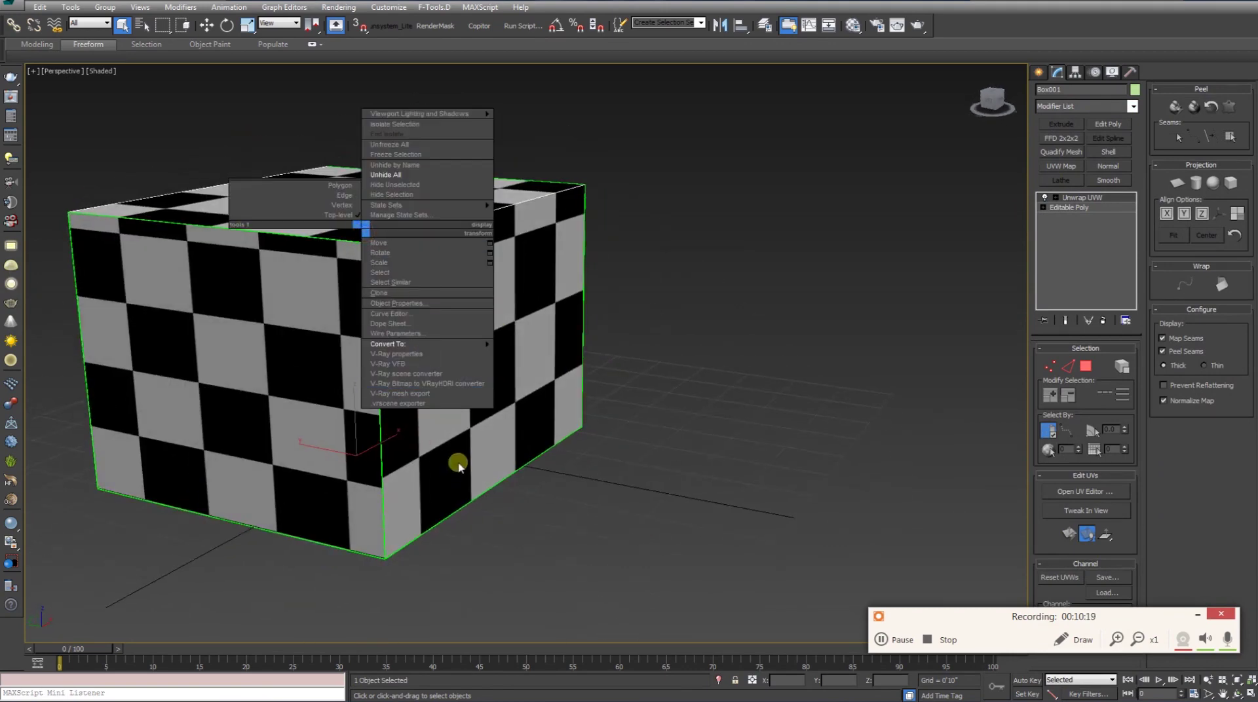
click(508, 354)
click(720, 372)
click(502, 329)
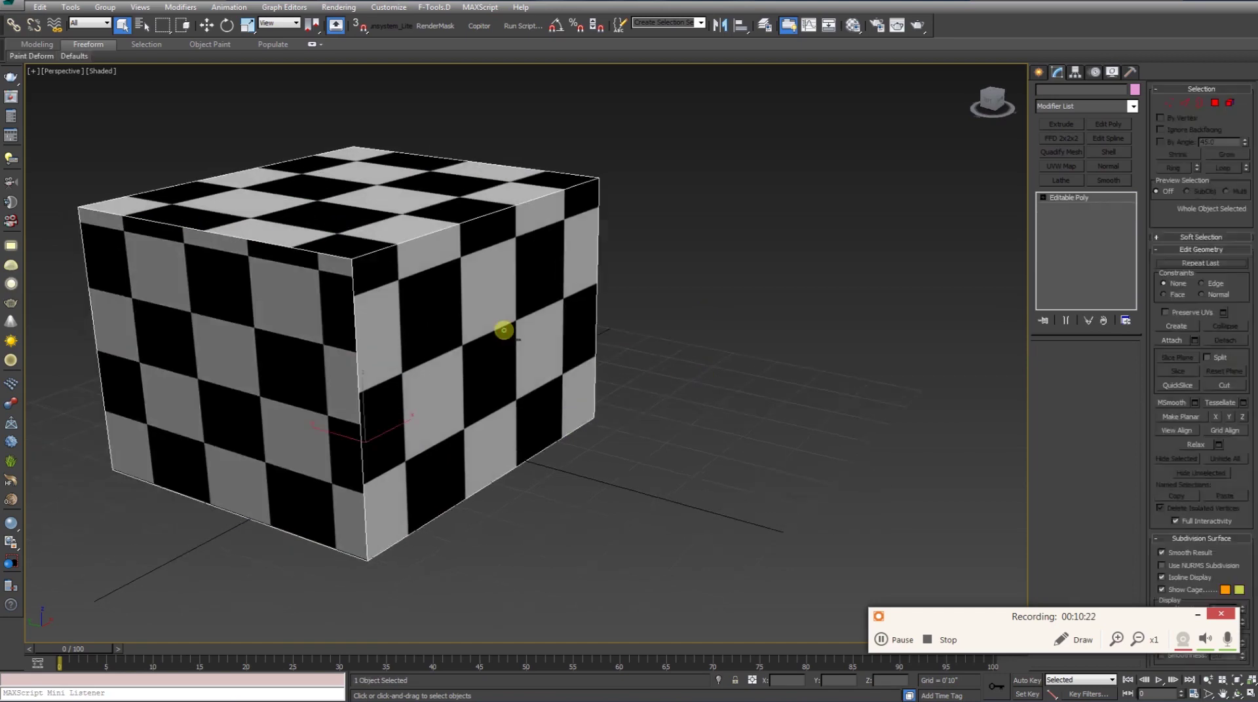
key(super)
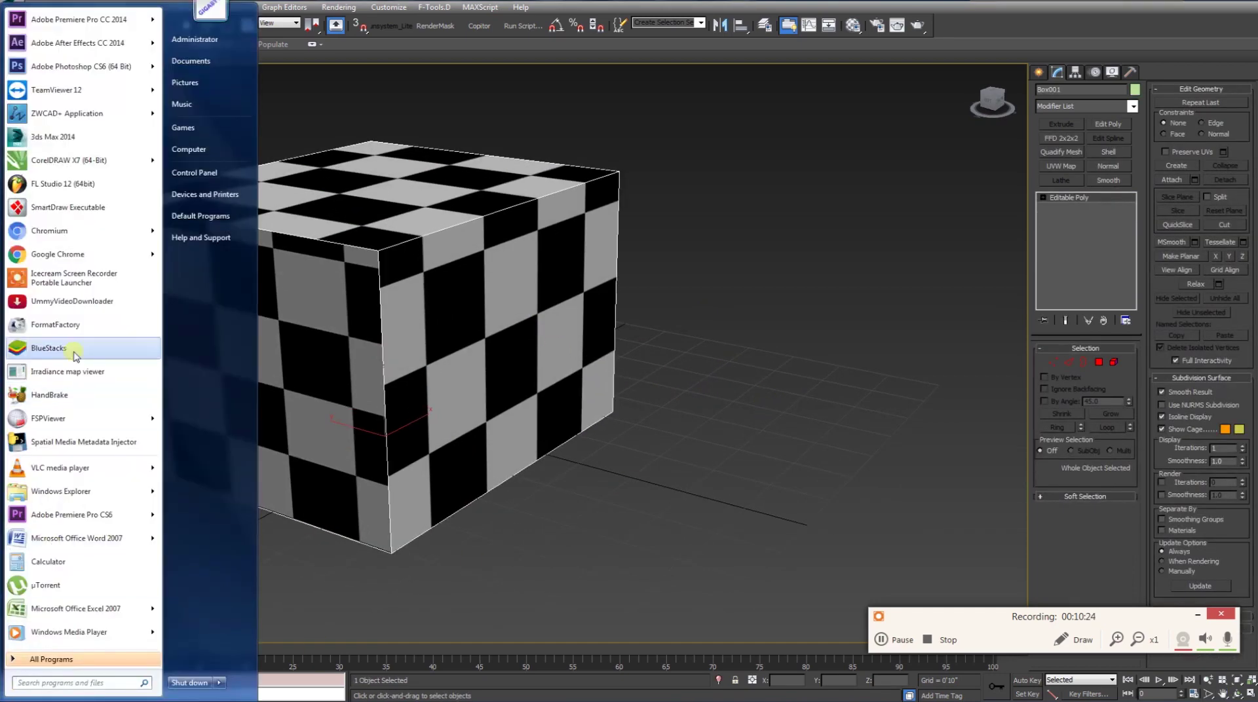
Step: Launch Photoshop CS6 and open box uv_First class.png from E:\classes\nwraping
click(94, 70)
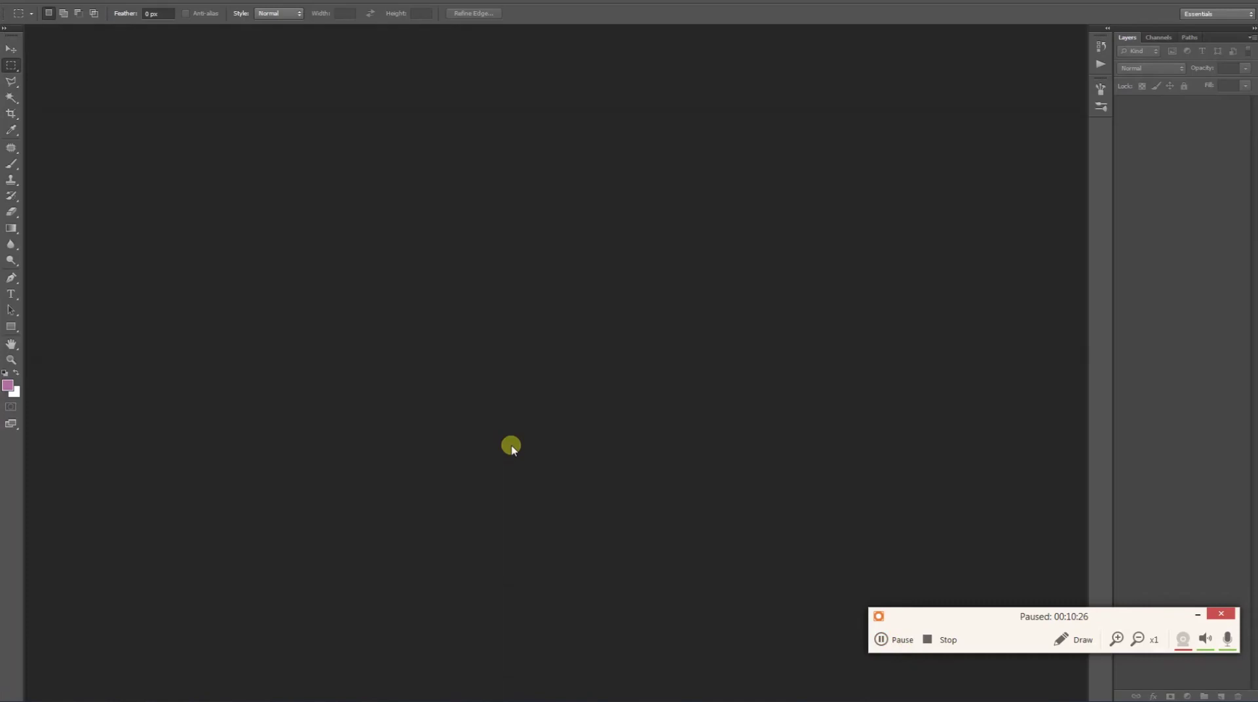
double_click(511, 443)
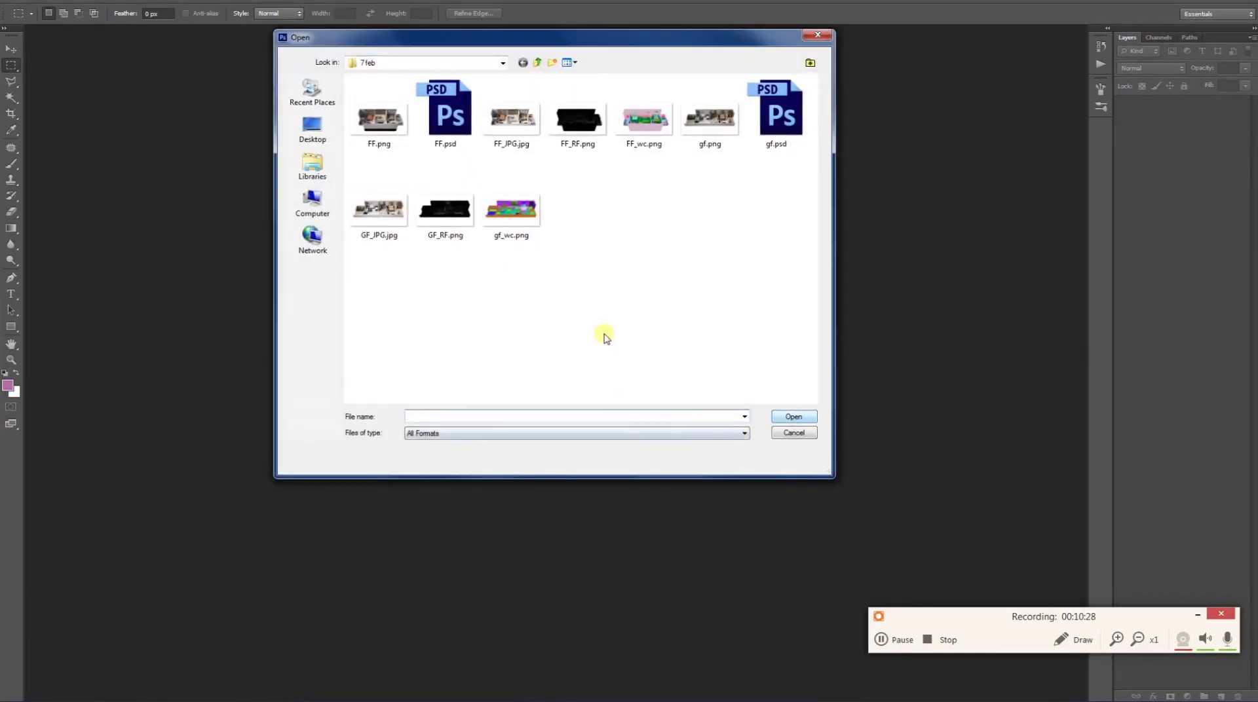
click(352, 222)
click(314, 203)
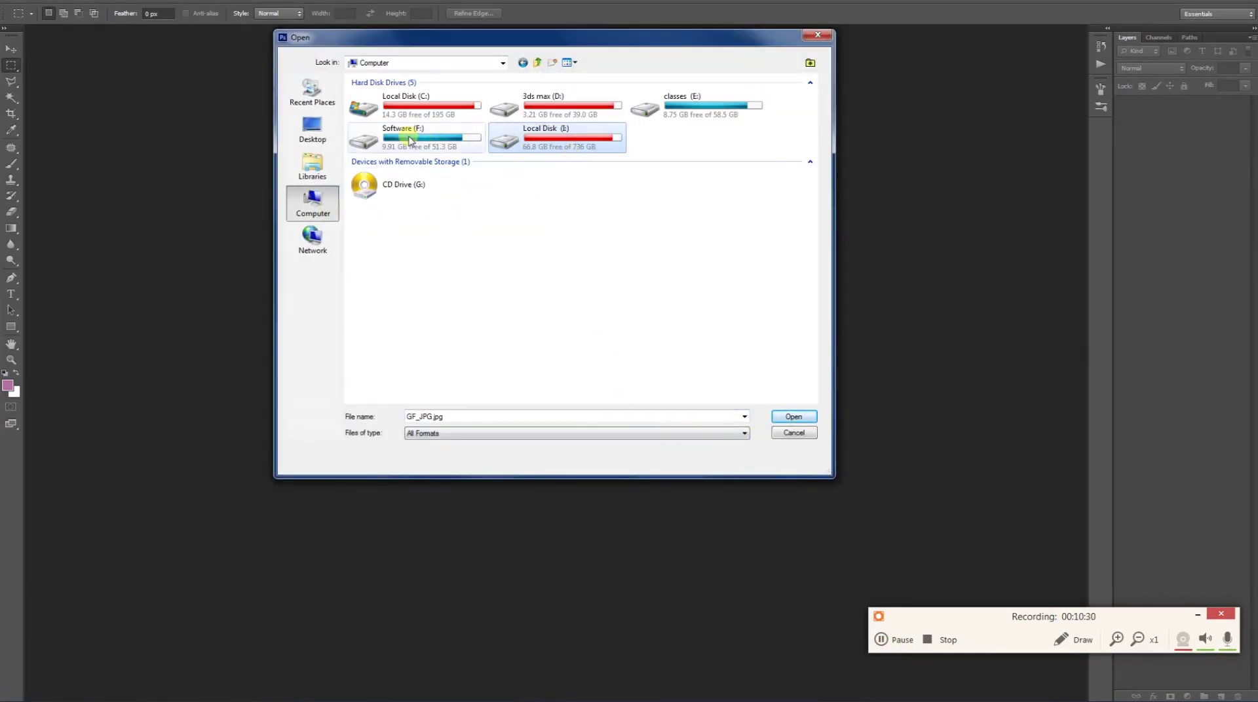
double_click(693, 113)
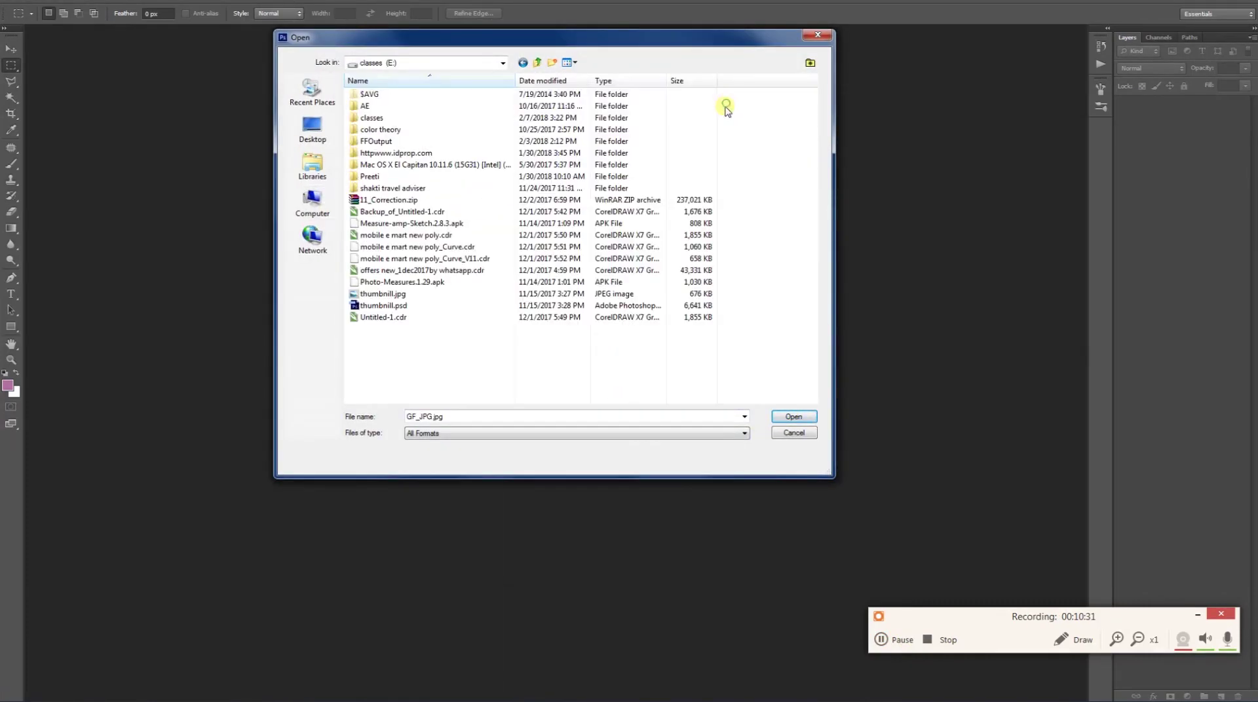
double_click(426, 119)
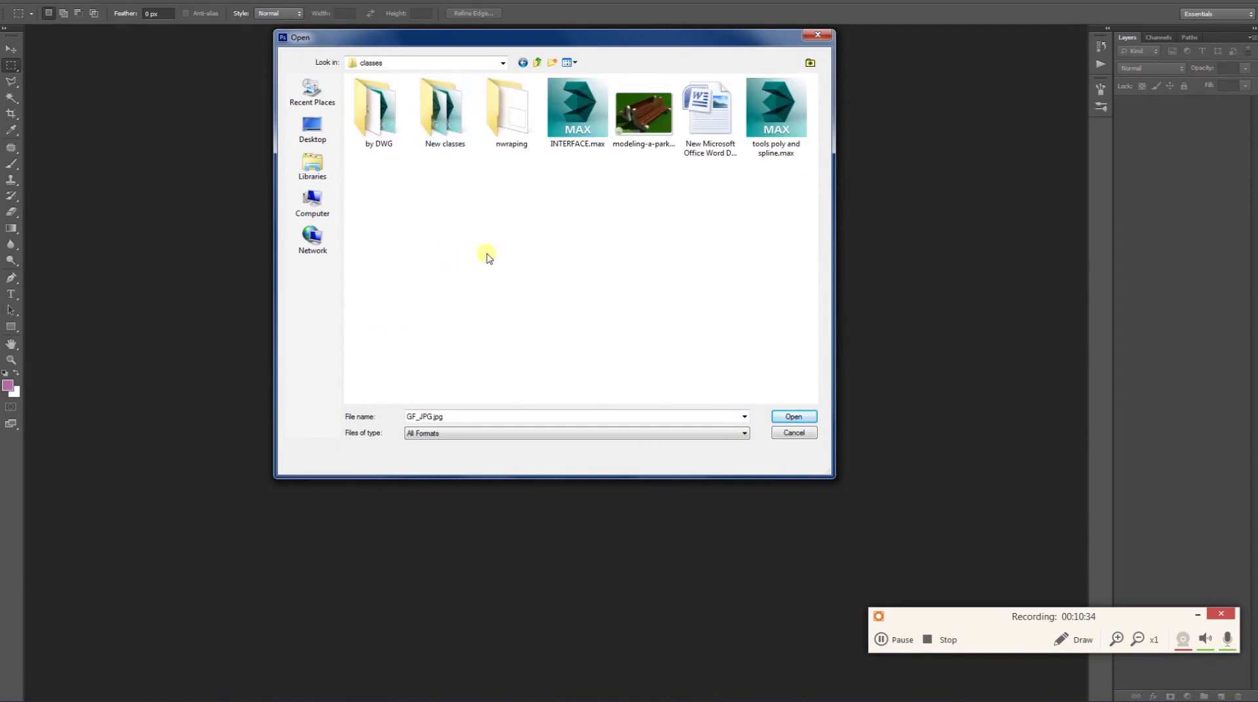
double_click(498, 148)
double_click(374, 118)
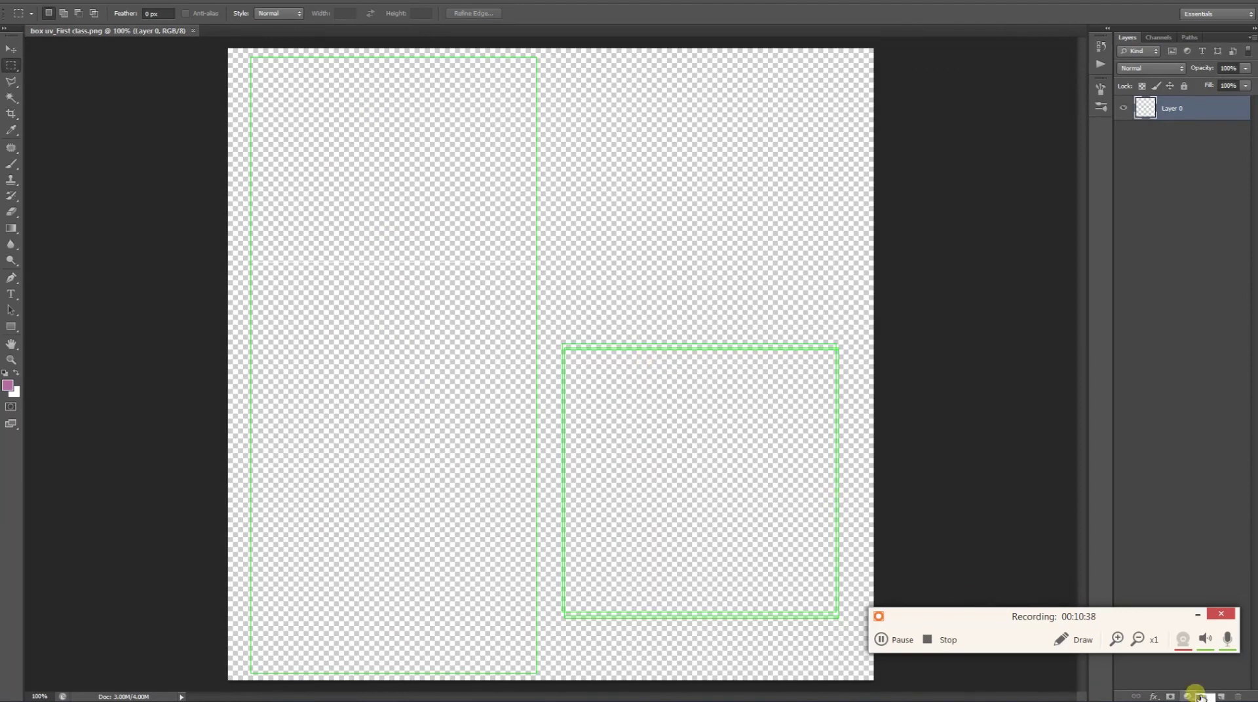
Step: Add a new layer filled with black and move it beneath the UV outline layer
click(1222, 696)
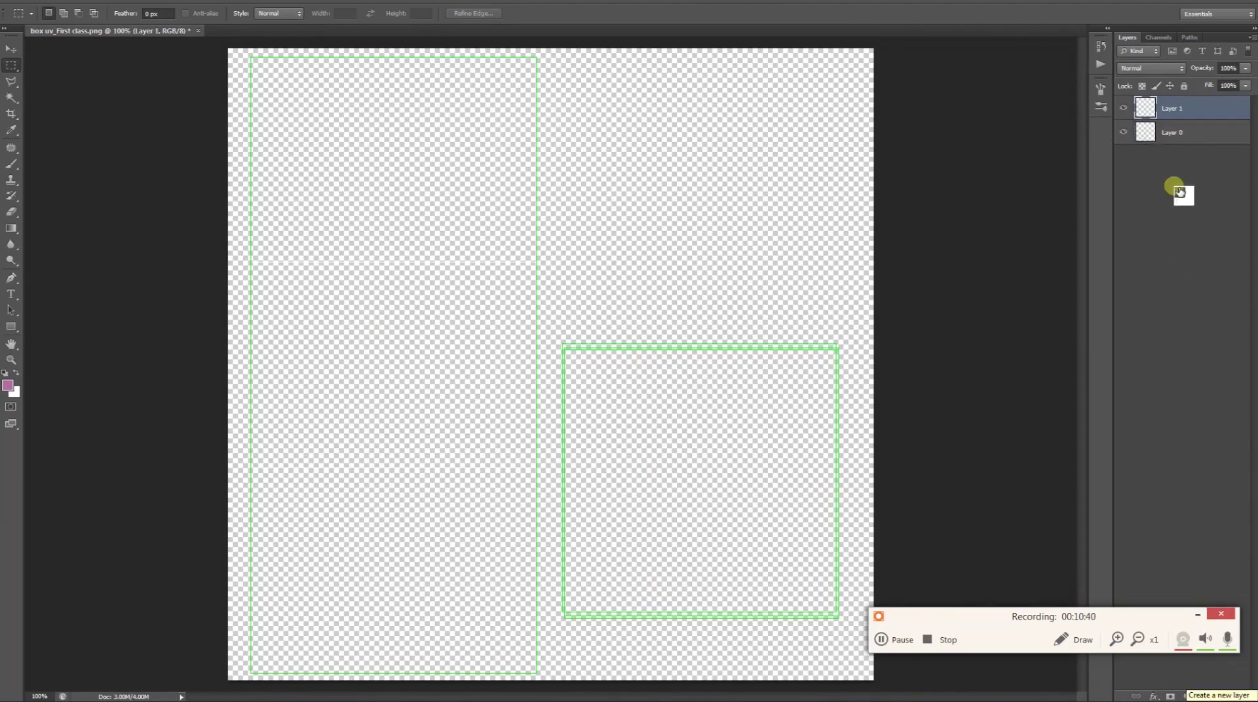
click(7, 386)
click(360, 437)
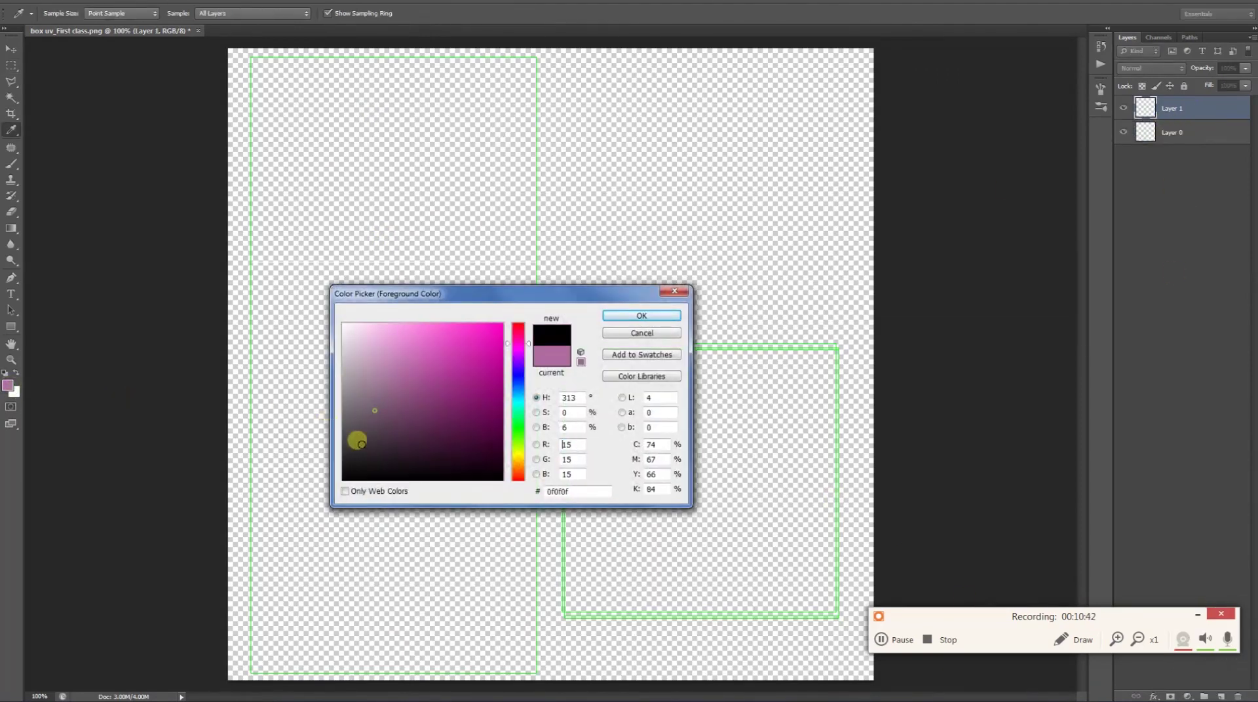
click(641, 316)
key(alt+BackSpace)
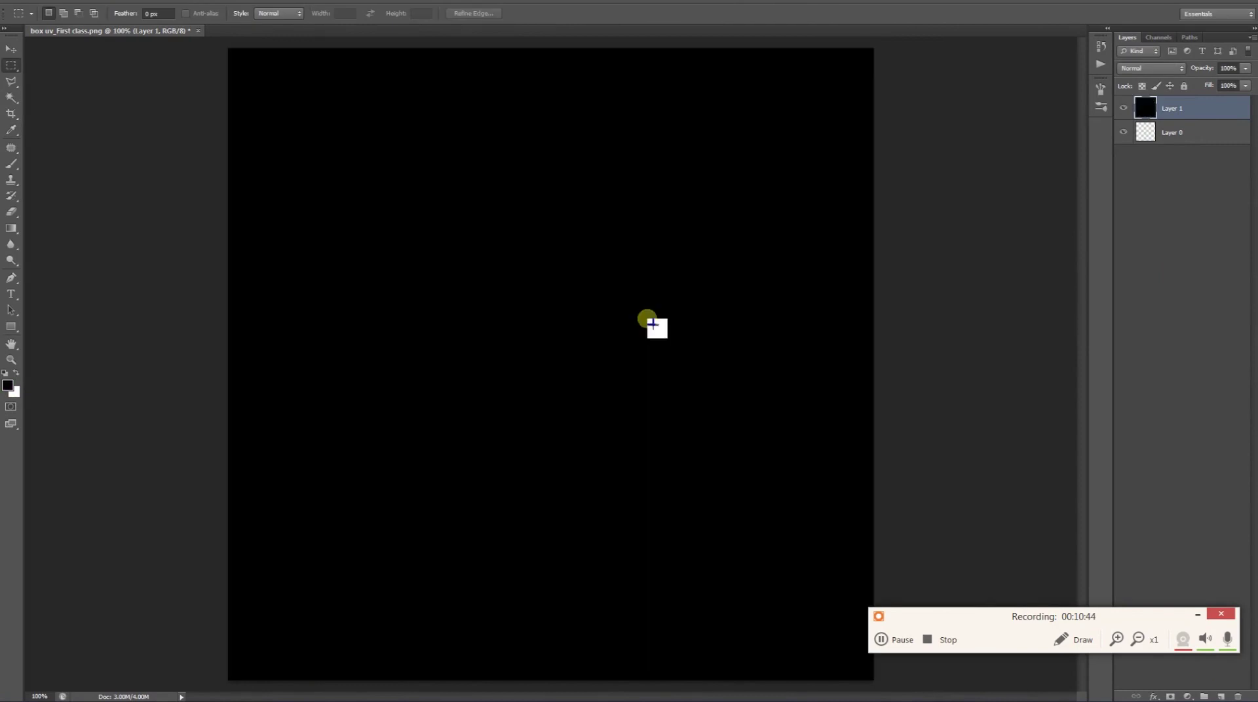
drag(1202, 110, 1190, 181)
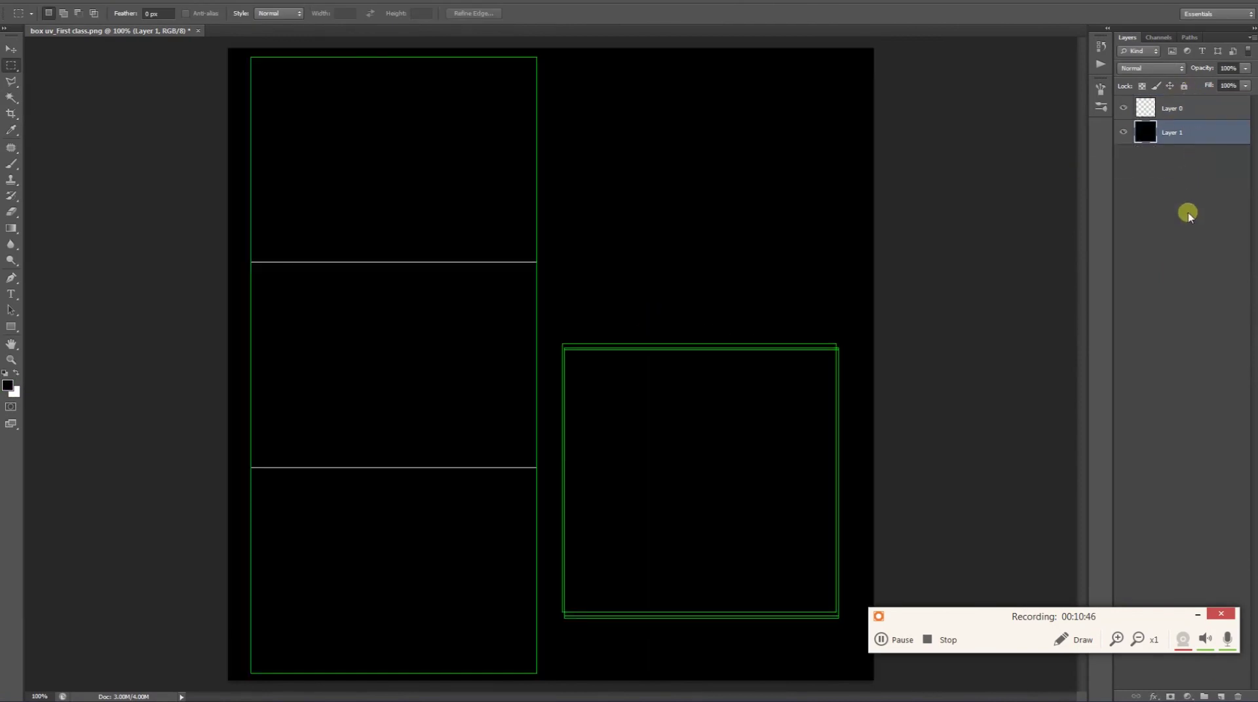
Step: Rename the outline layer UV and the black layer BG, then float the document window
click(1186, 203)
click(1193, 114)
text(UV)
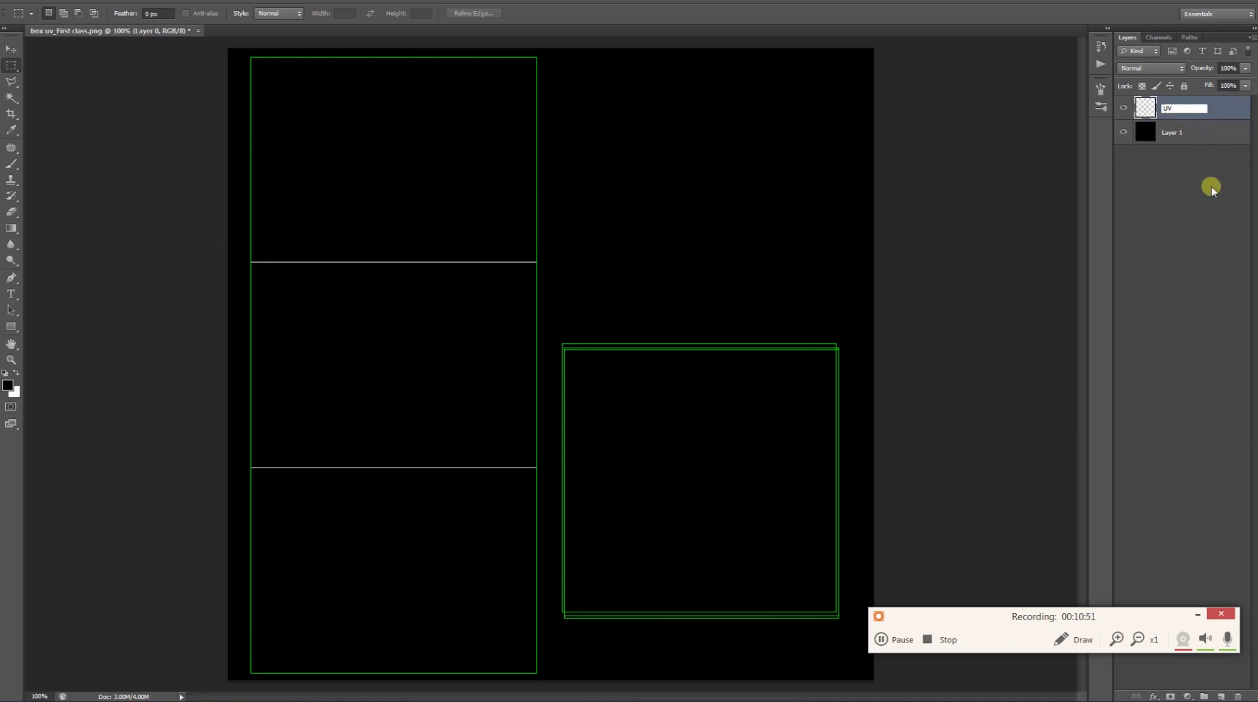
key(Return)
double_click(1167, 132)
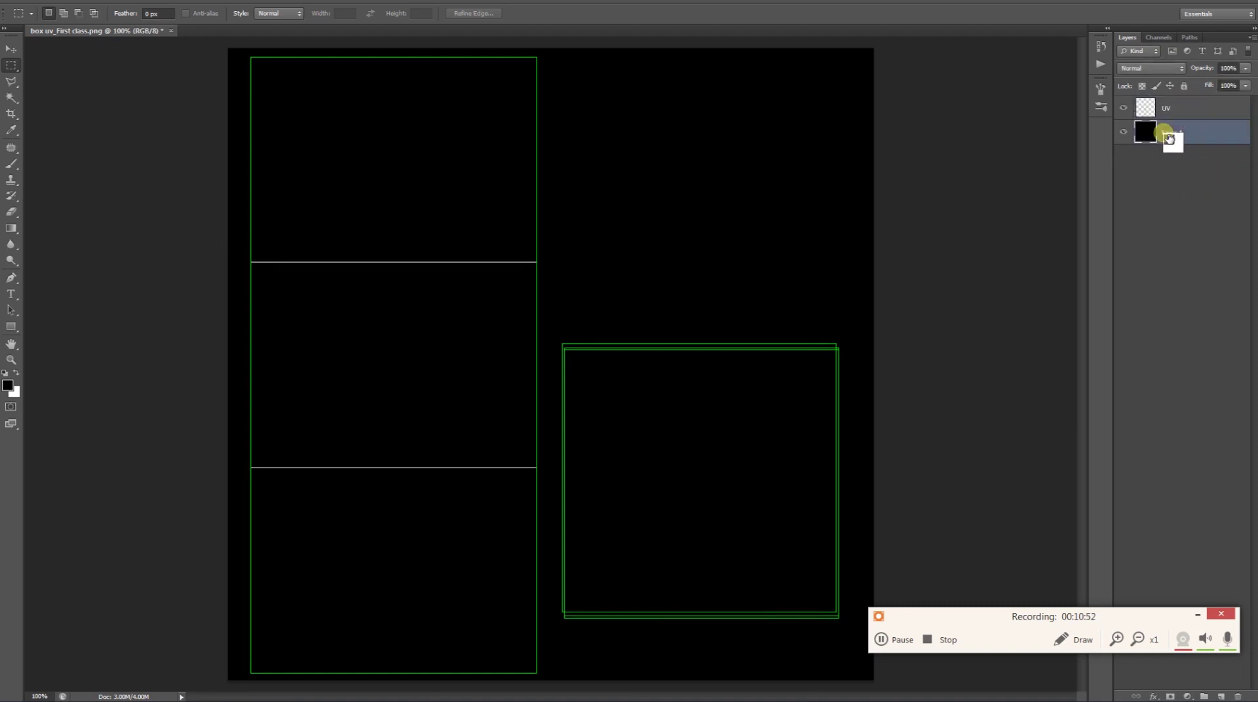
click(1227, 301)
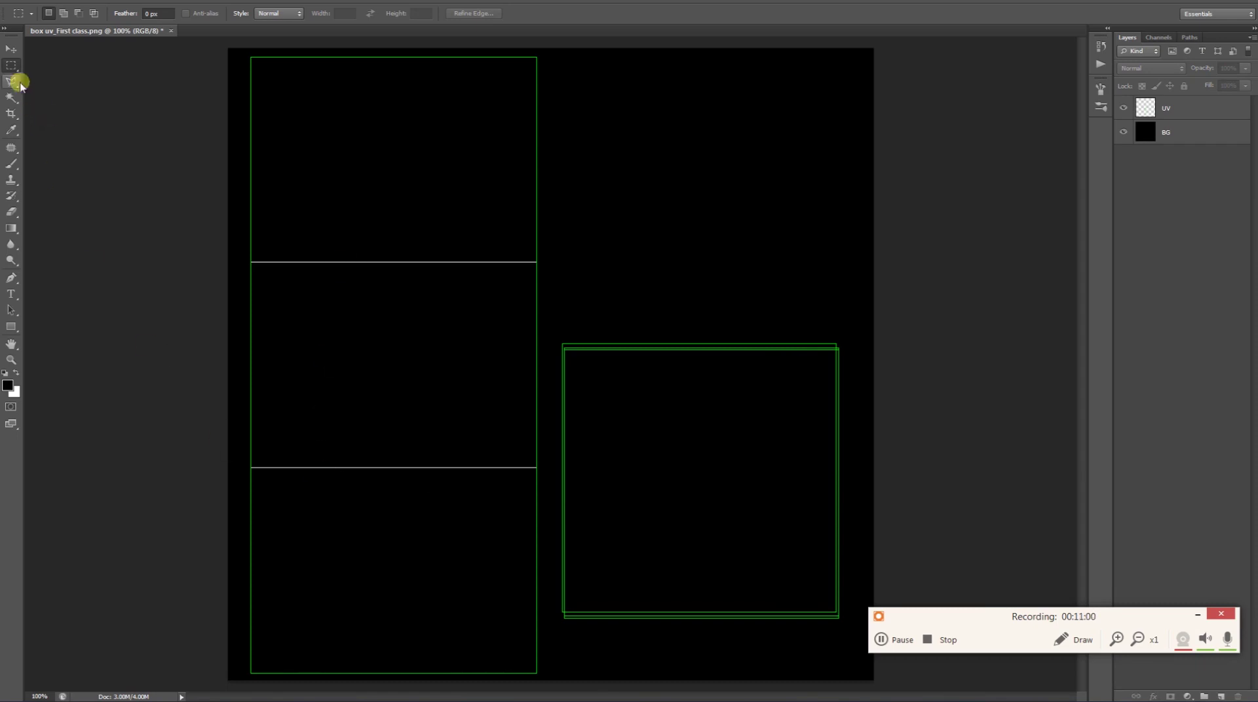
click(11, 50)
drag(62, 31, 83, 63)
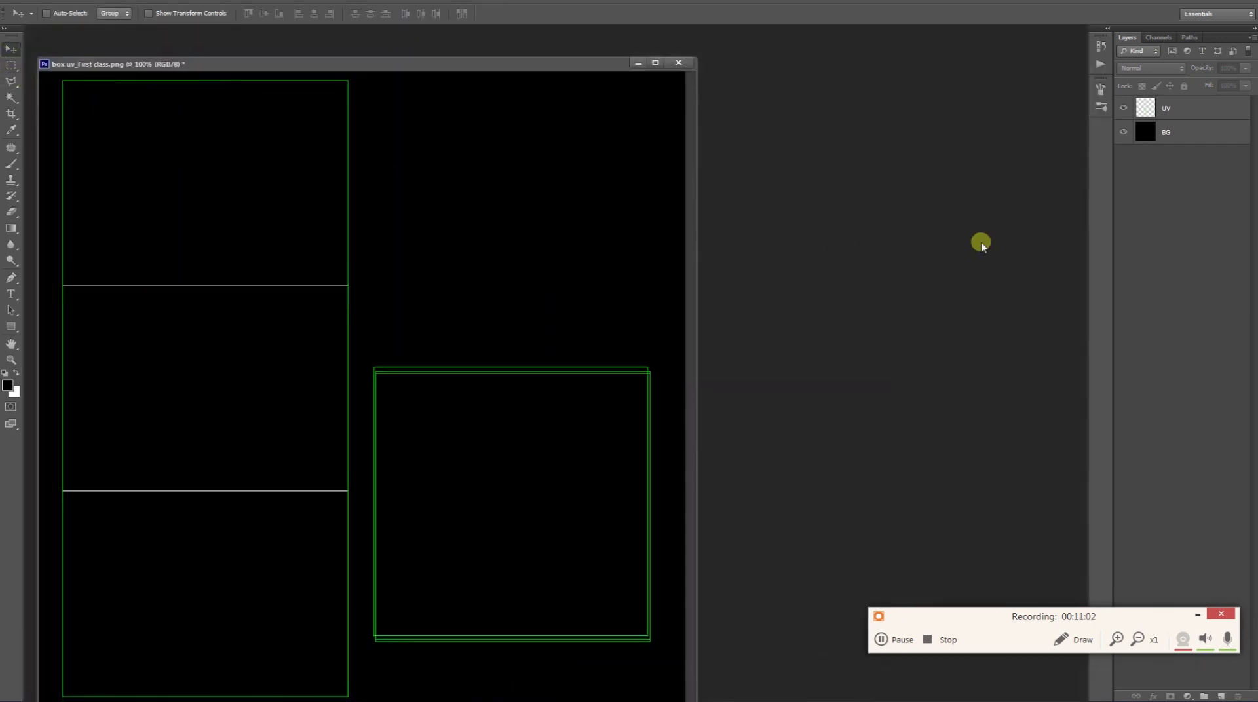
Step: Browse to the Desktop in the Open dialog and open DIS MAP.jpg
double_click(980, 242)
click(334, 211)
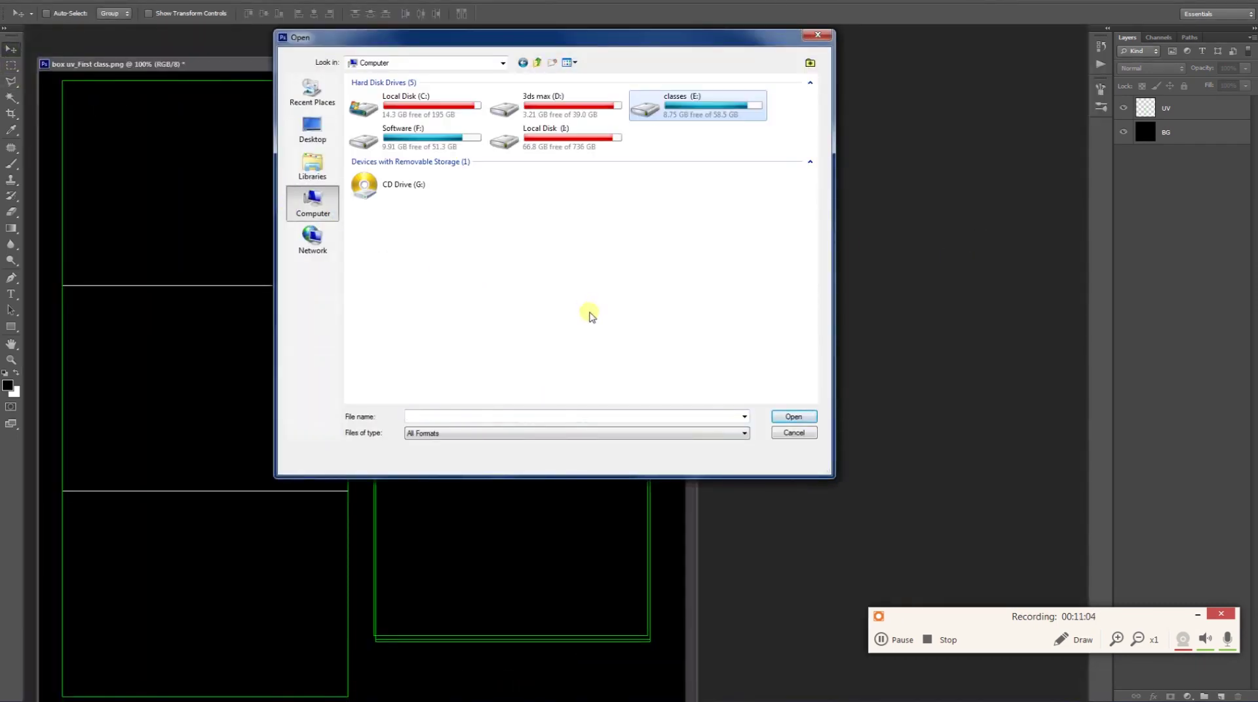
drag(831, 476, 1020, 623)
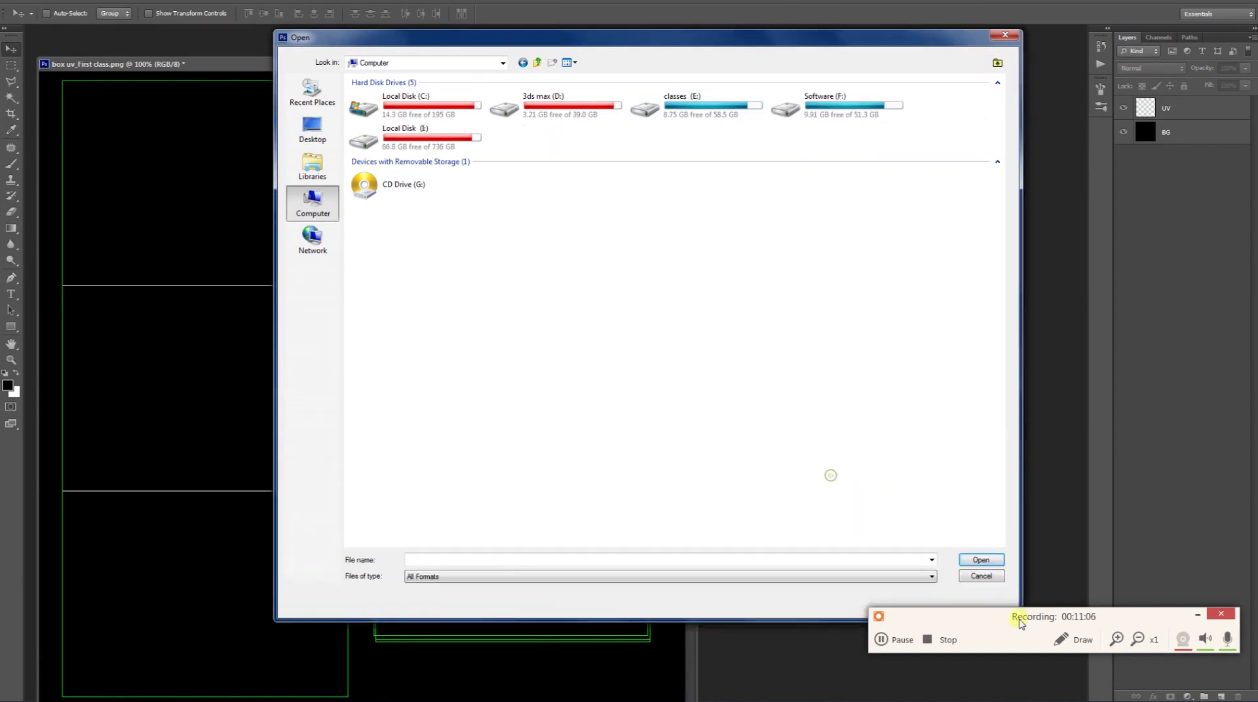
click(313, 140)
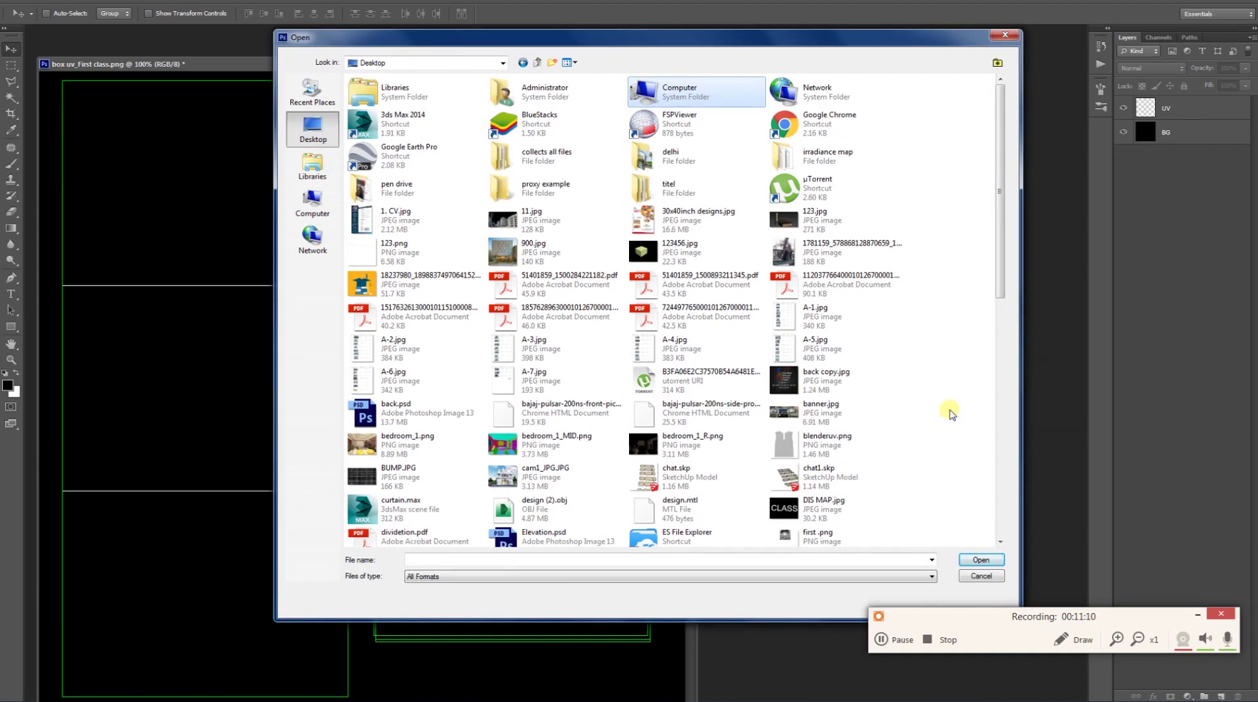
click(827, 265)
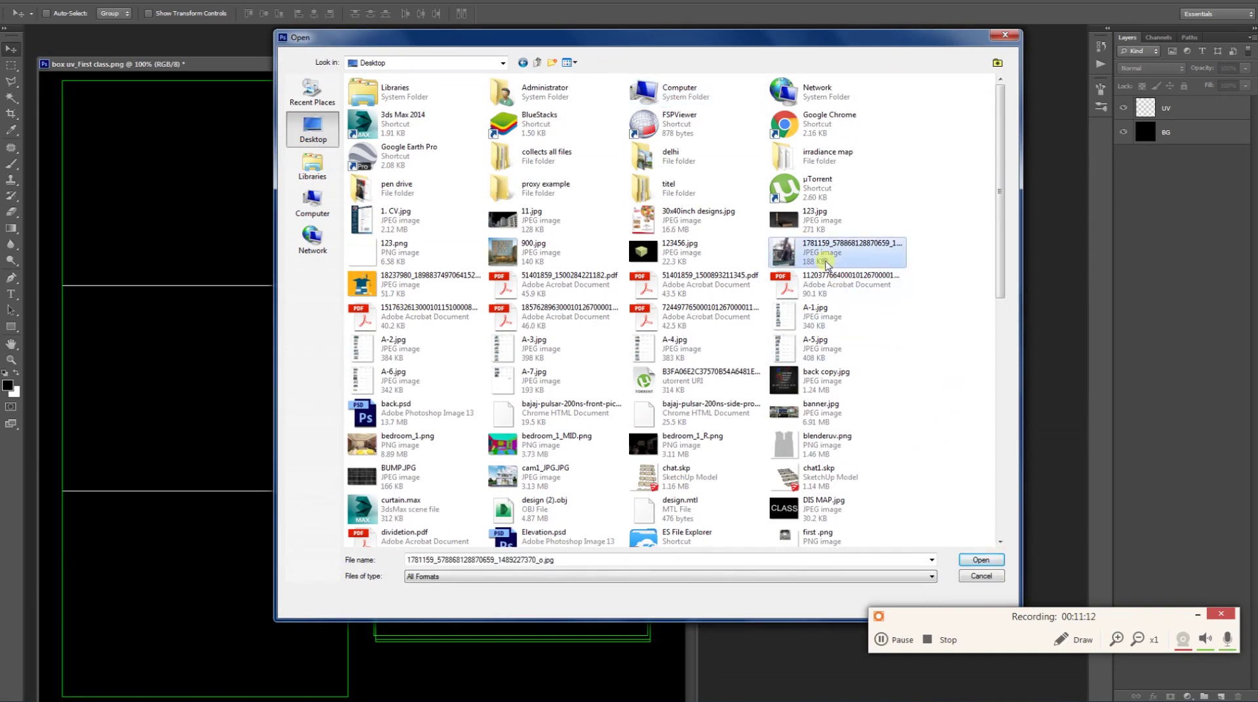
click(394, 452)
scroll(603, 486, down, 2)
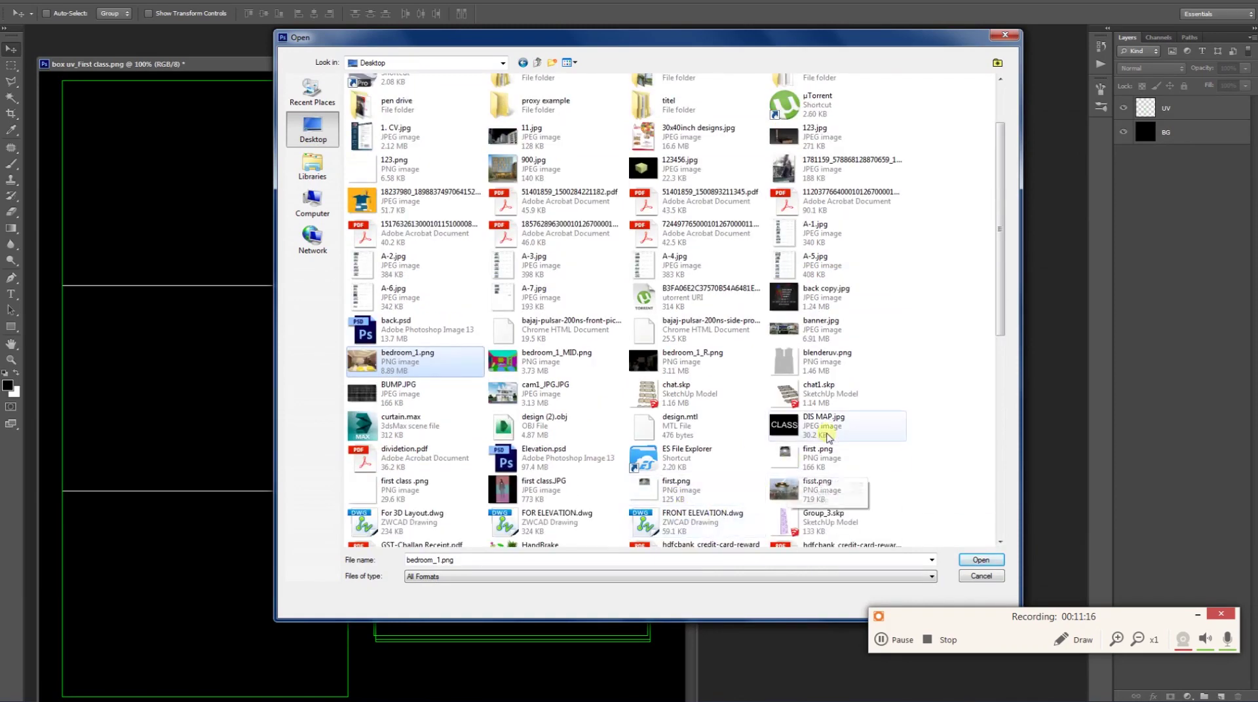
click(829, 436)
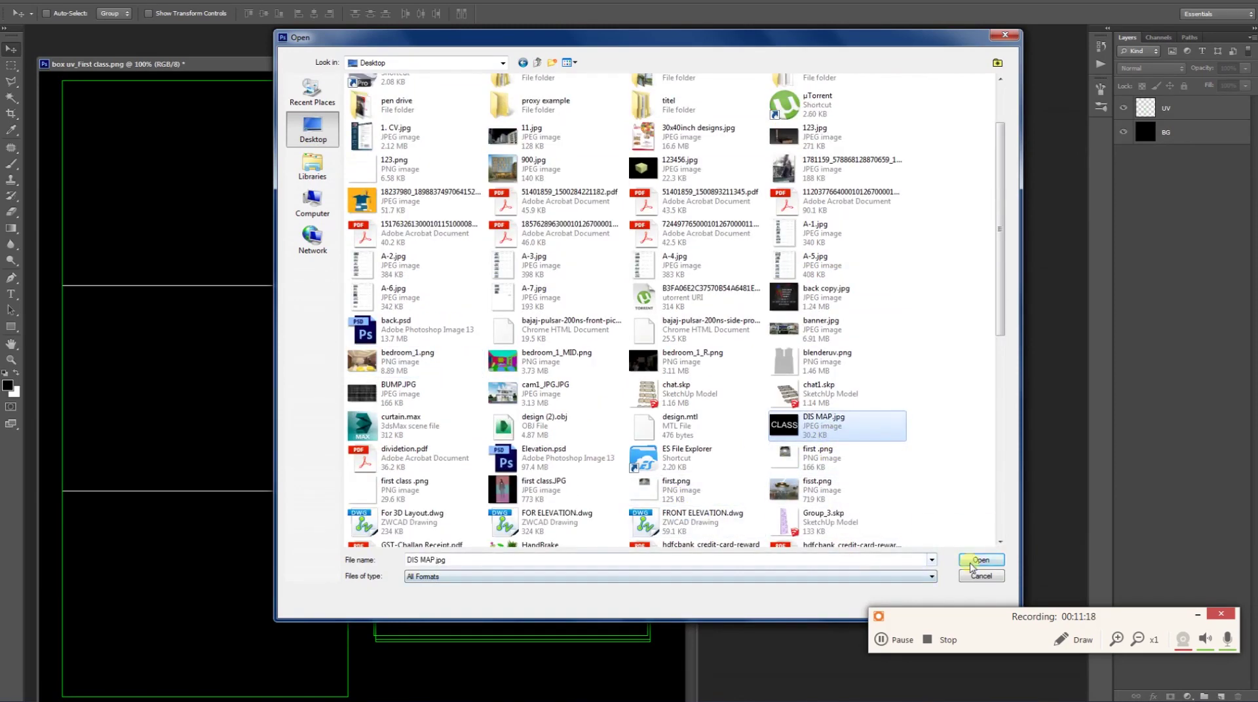
click(959, 563)
Step: Copy the CLASS lettering into the box uv document, rotate it 90° and place it on the left strip
drag(266, 82, 511, 118)
drag(682, 477, 289, 401)
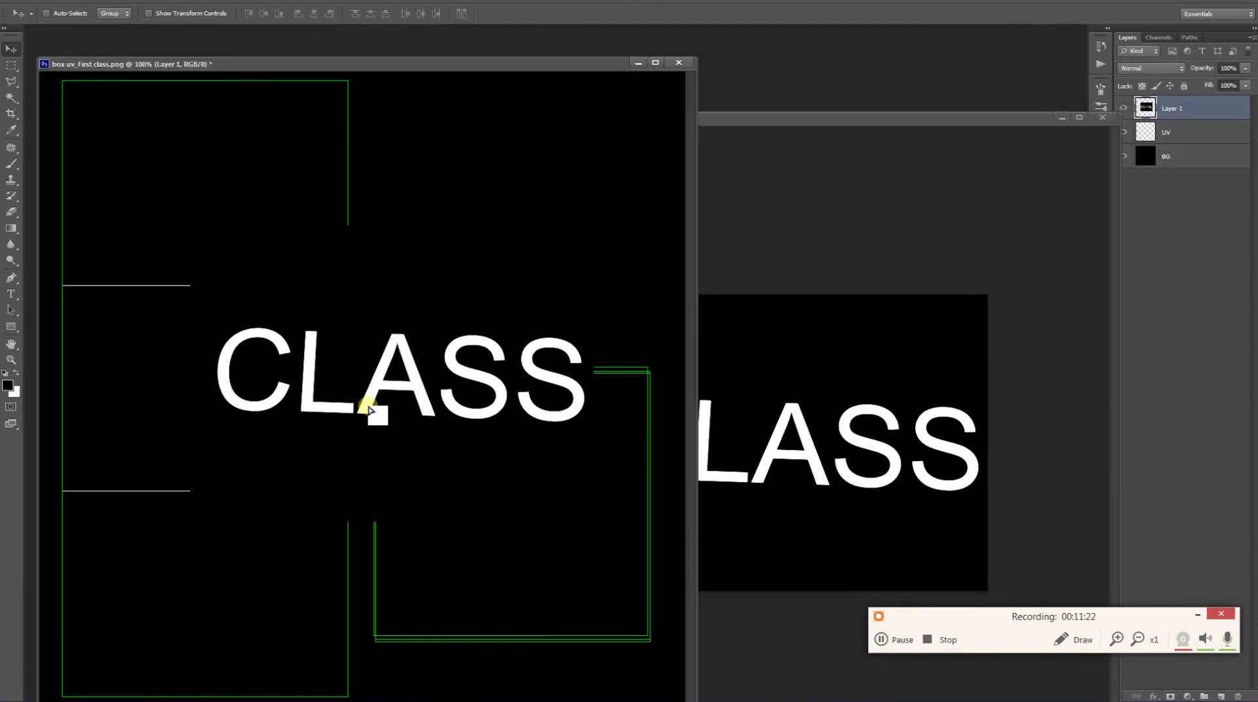
drag(368, 410, 308, 415)
key(ctrl+t)
drag(491, 576, 598, 141)
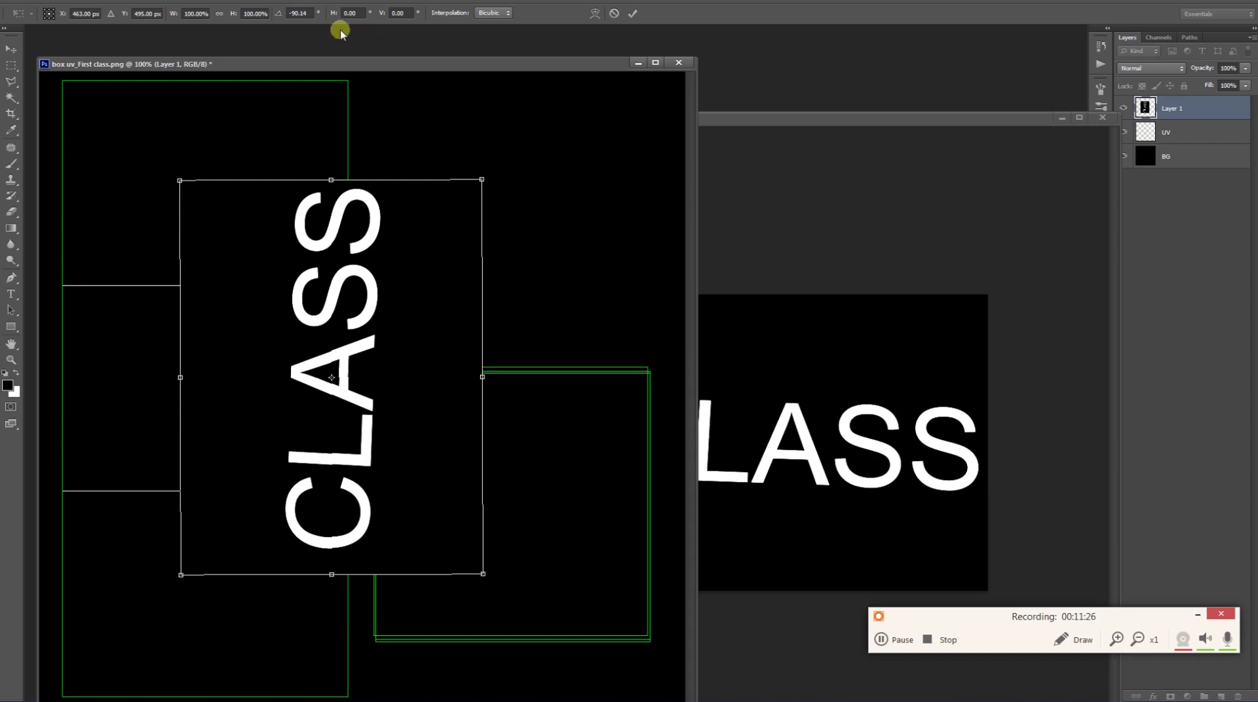
click(280, 16)
text(90)
key(Return)
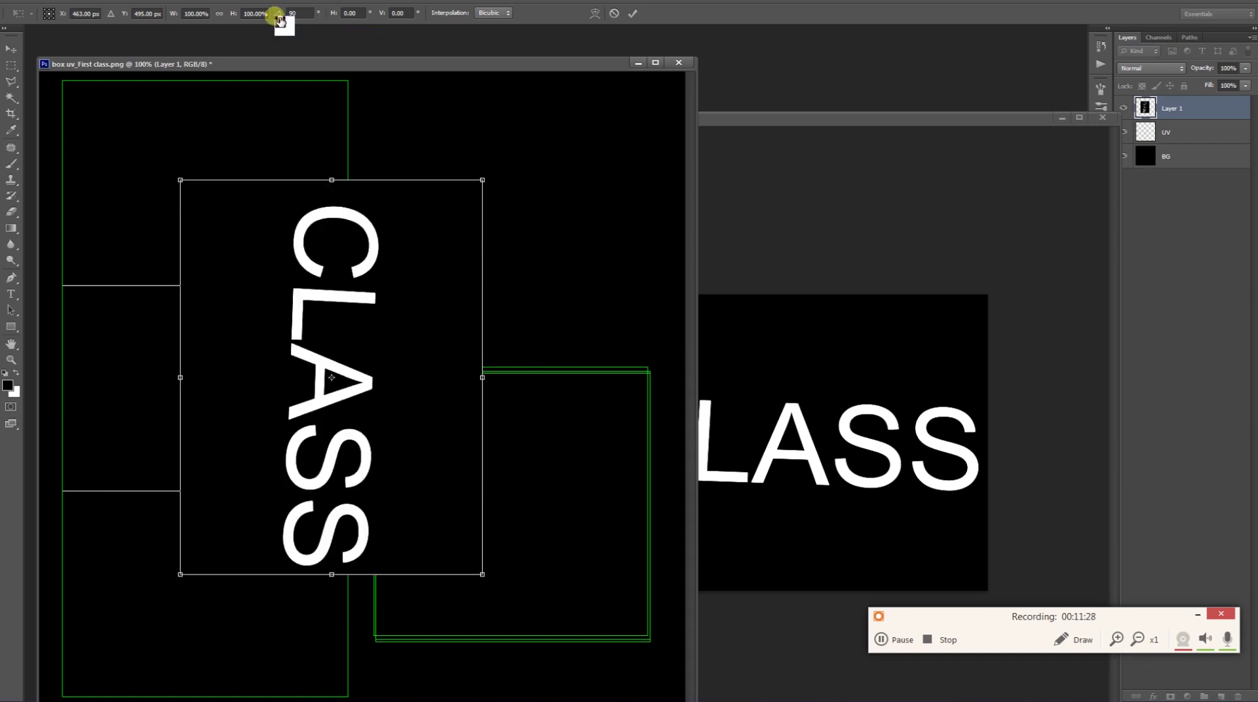
drag(359, 422, 225, 433)
key(Return)
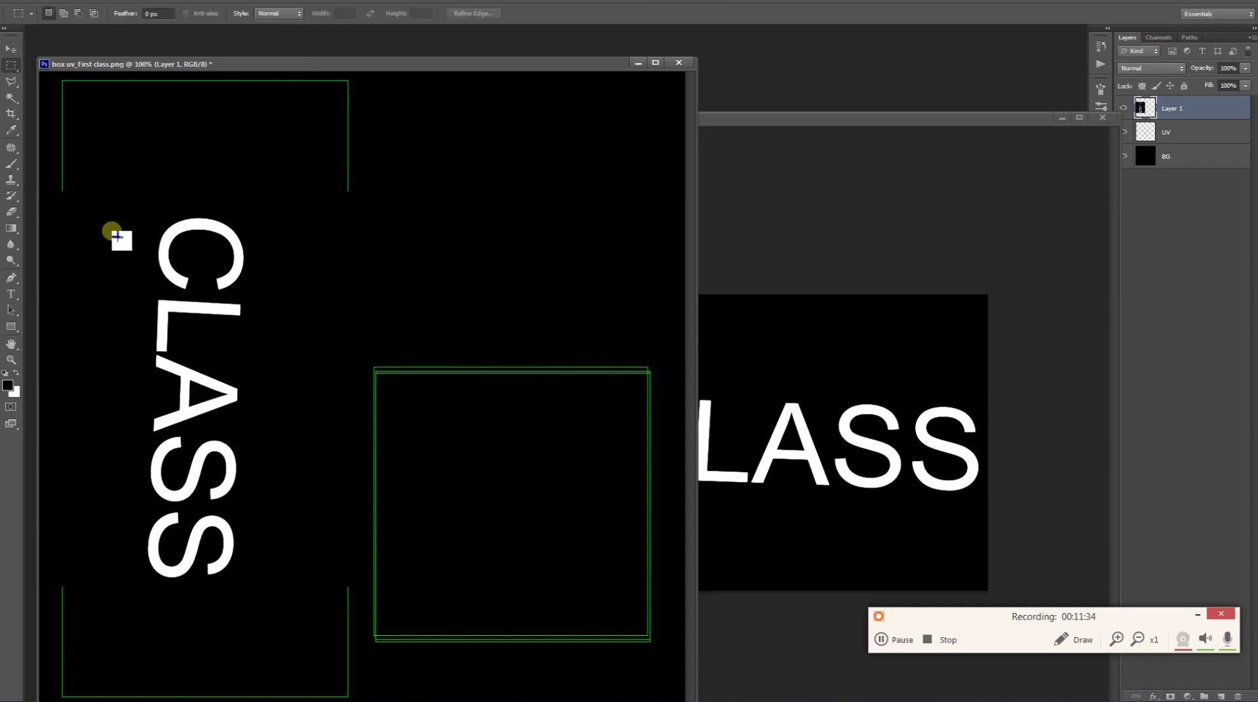
Step: Delete the black background around the CLASS letters and nudge the text into place
key(w)
click(306, 397)
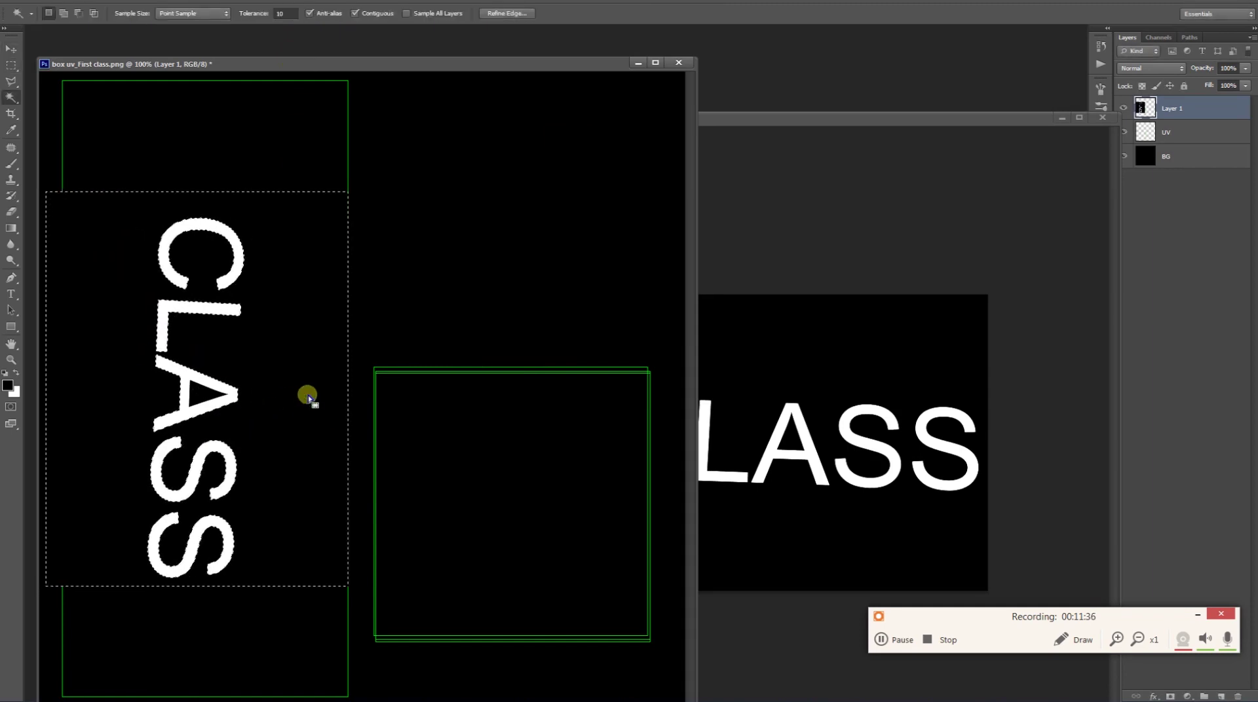
key(Delete)
key(ctrl+d)
key(v)
drag(208, 441, 211, 435)
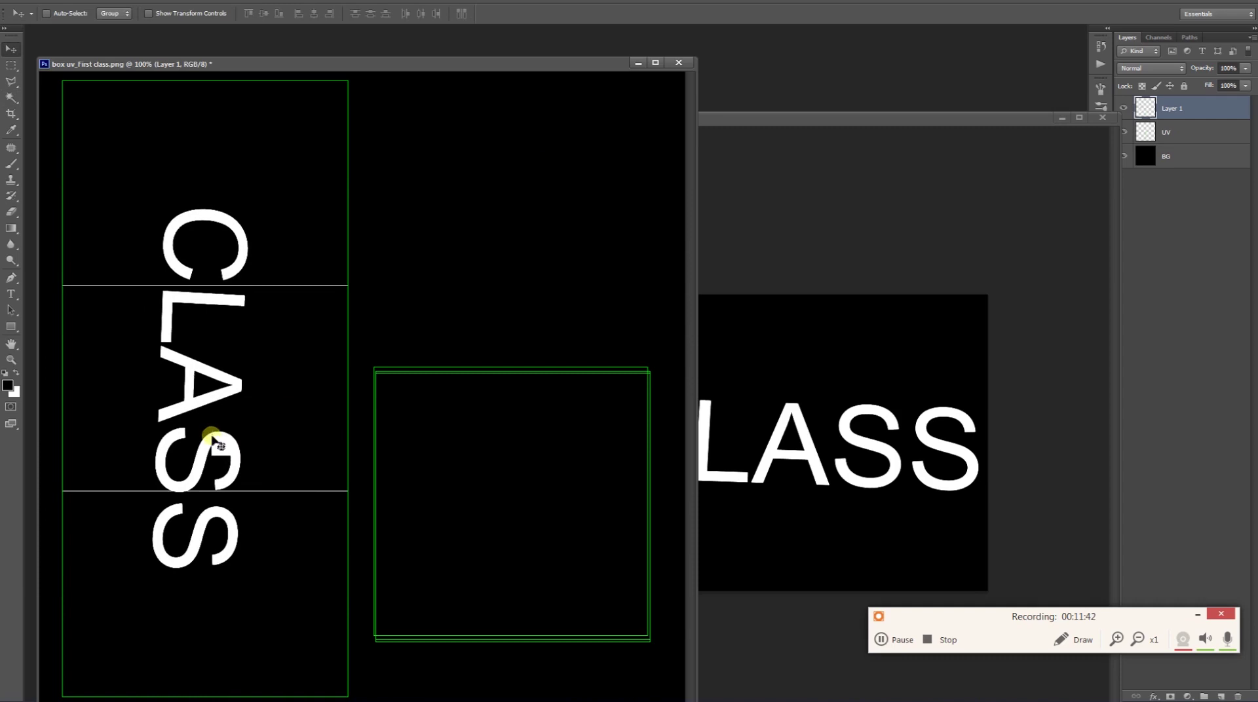
Step: Select the letter C and pick a magenta (a60883) foreground colour
key(w)
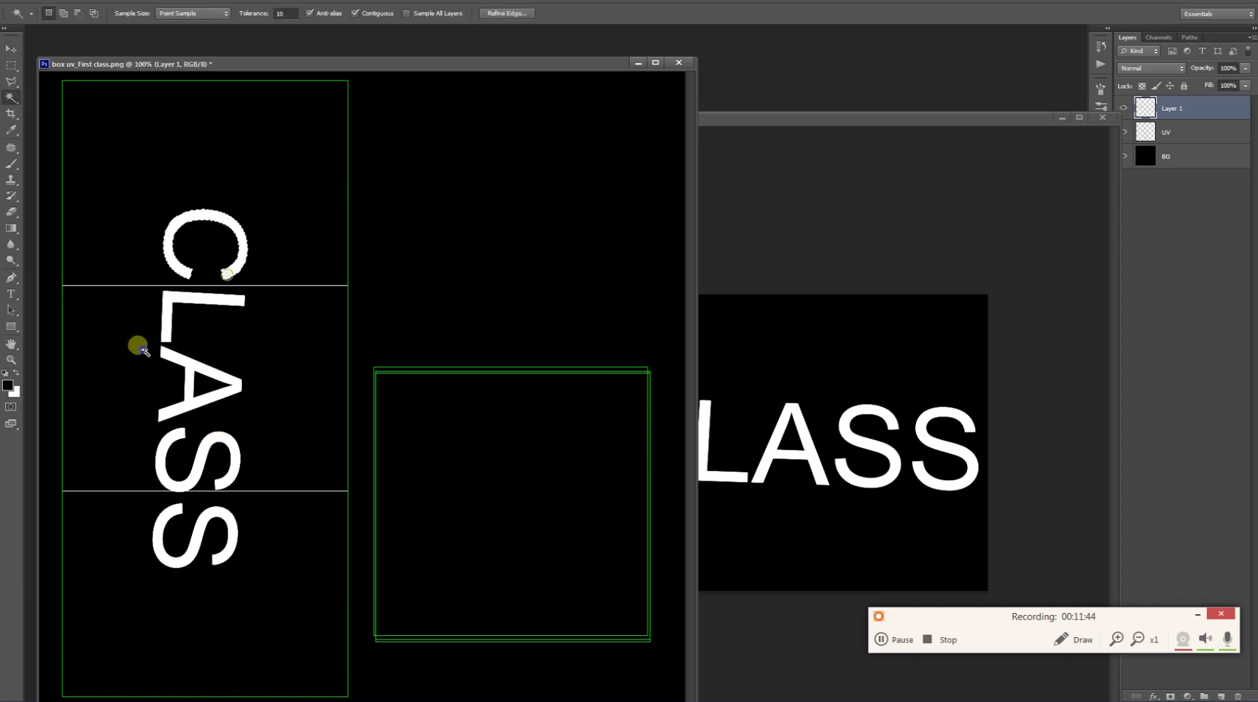
click(7, 386)
click(395, 413)
click(495, 378)
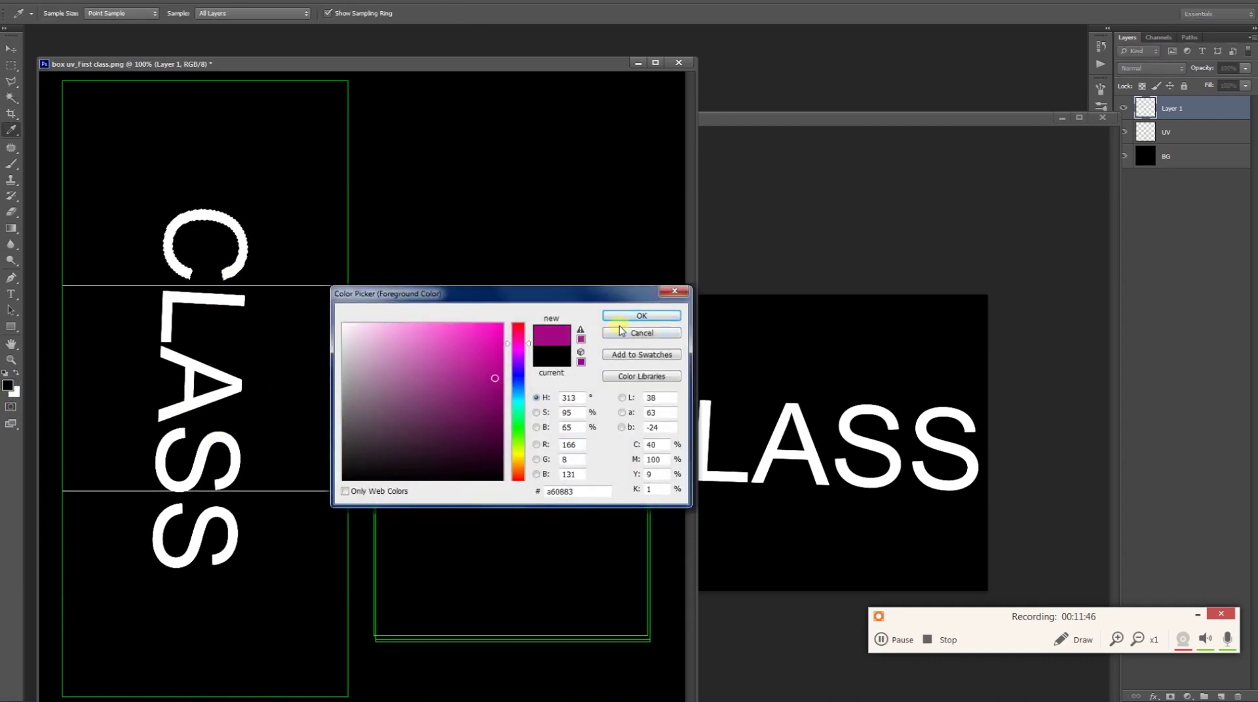
Step: Fill the selected C with magenta and clear the selection
click(624, 317)
key(alt+BackSpace)
key(ctrl+d)
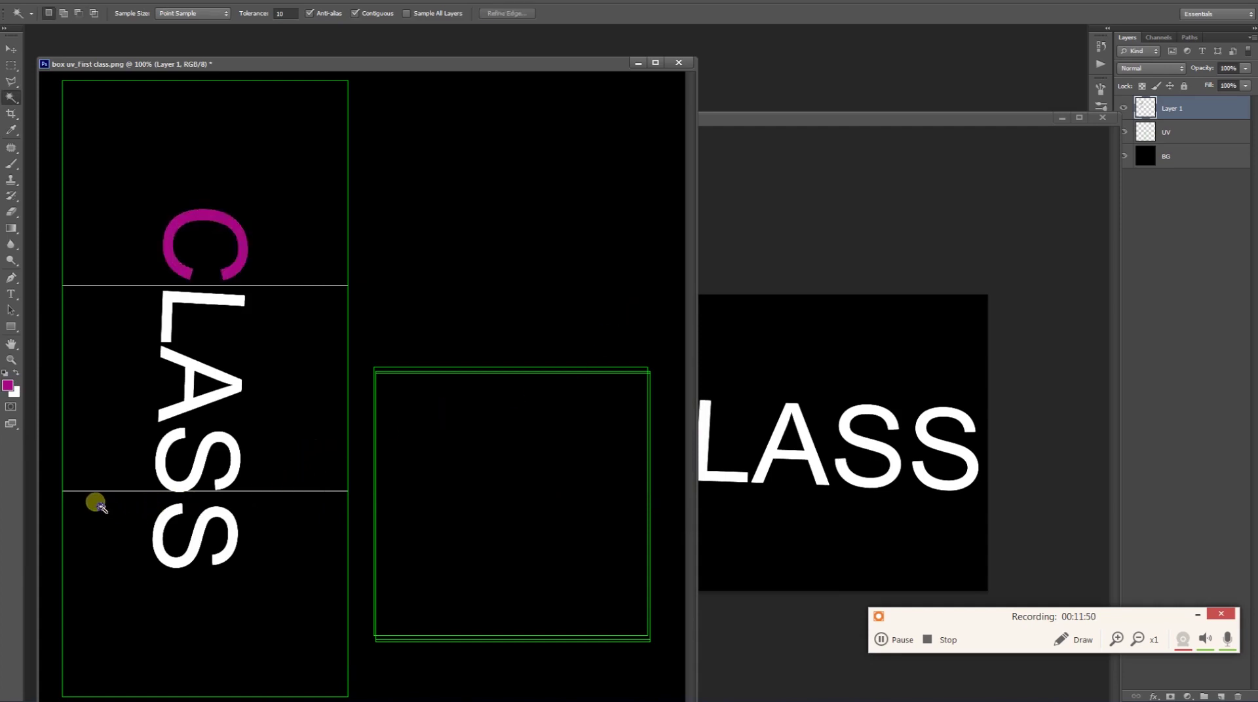
Step: Select the A and first S and fill them an olive gold
click(192, 484)
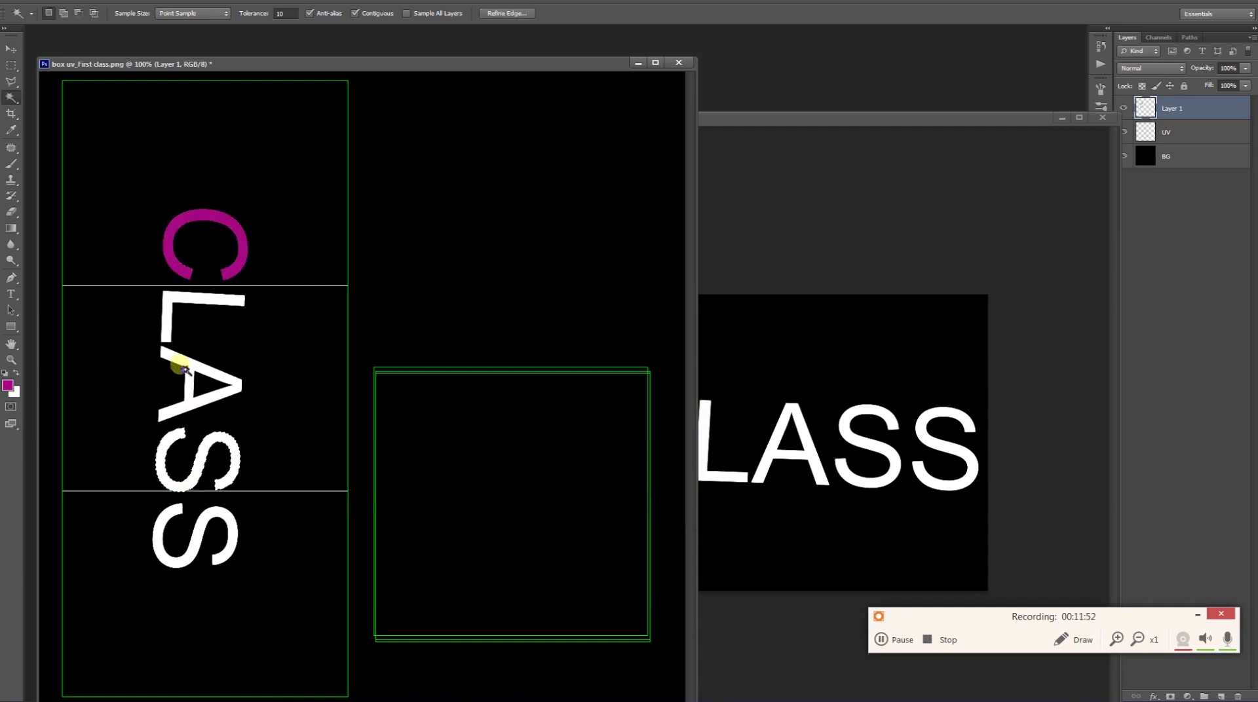
shift+click(177, 360)
click(8, 387)
drag(519, 396, 518, 459)
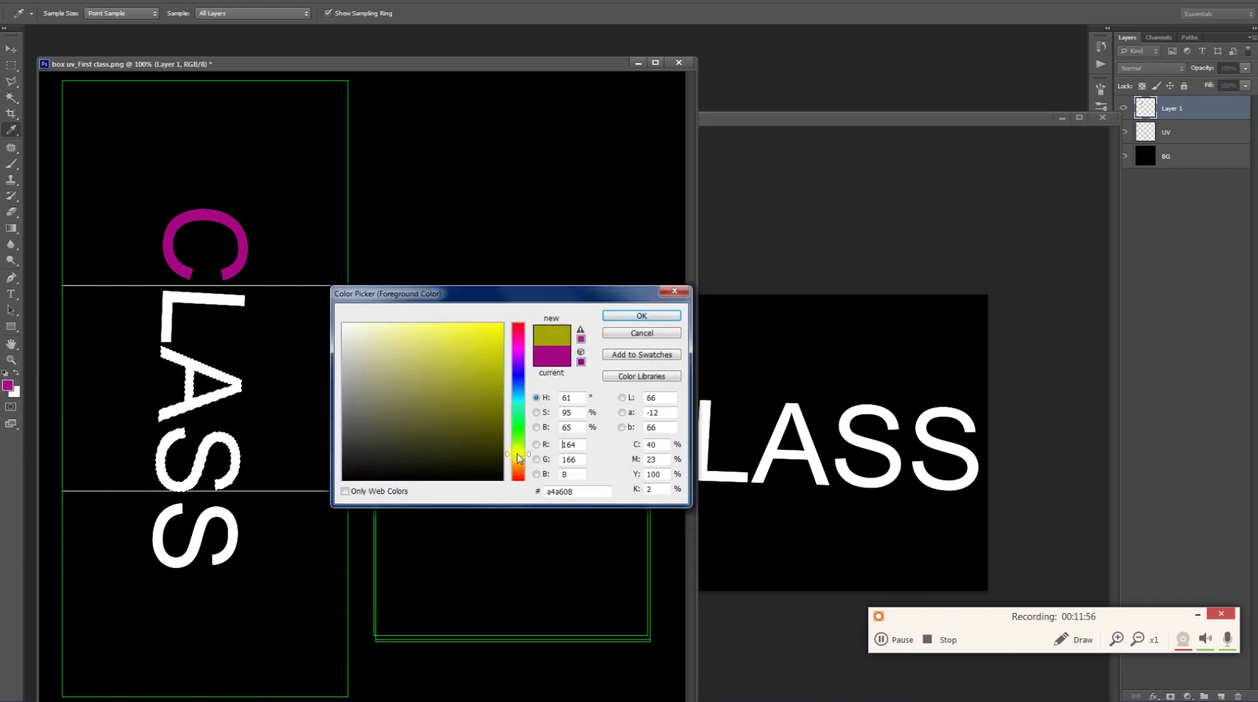
drag(467, 424, 439, 404)
click(641, 317)
key(w)
key(alt+BackSpace)
key(ctrl+d)
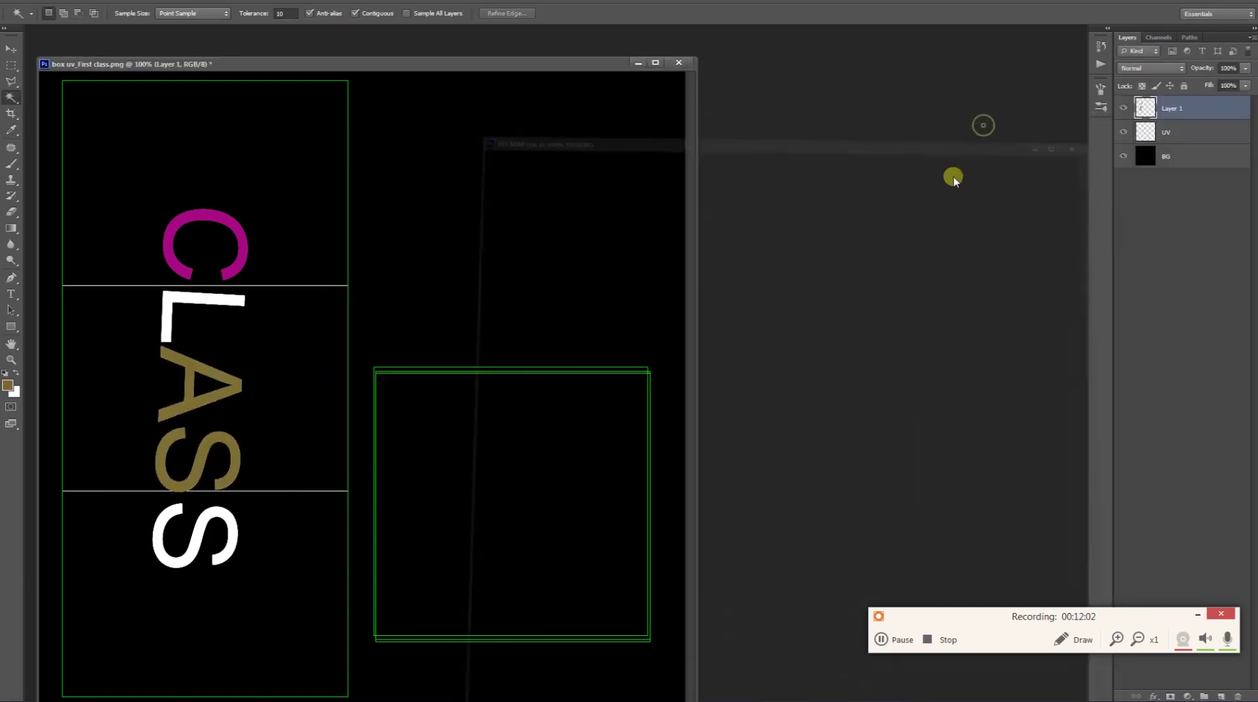
double_click(867, 255)
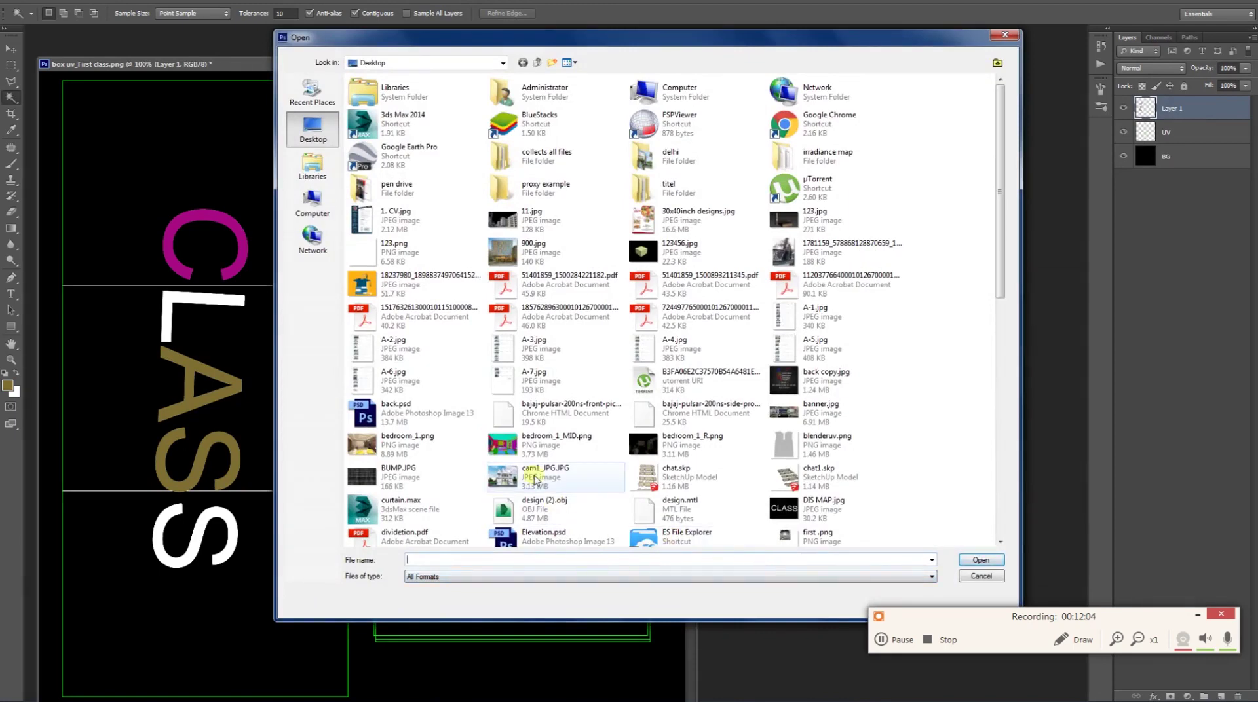
Step: Open 900.jpg and drag a rectangular block of its windows into the CLASS document
double_click(516, 262)
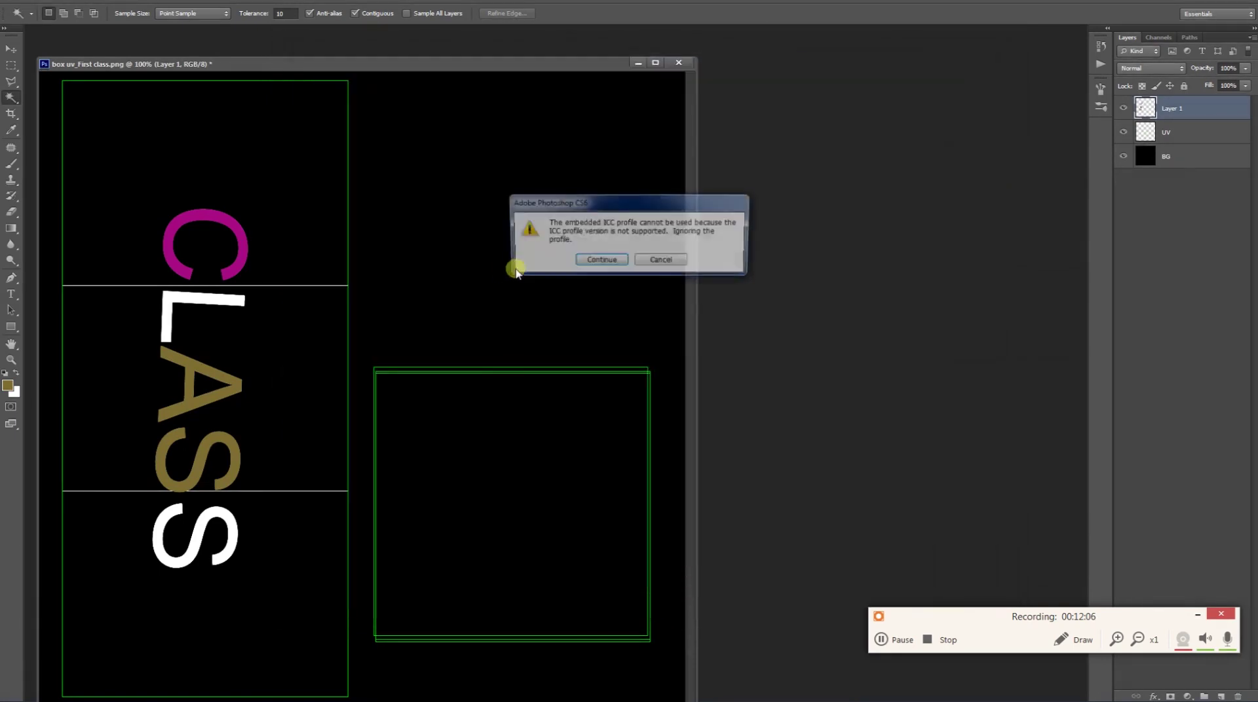
click(612, 260)
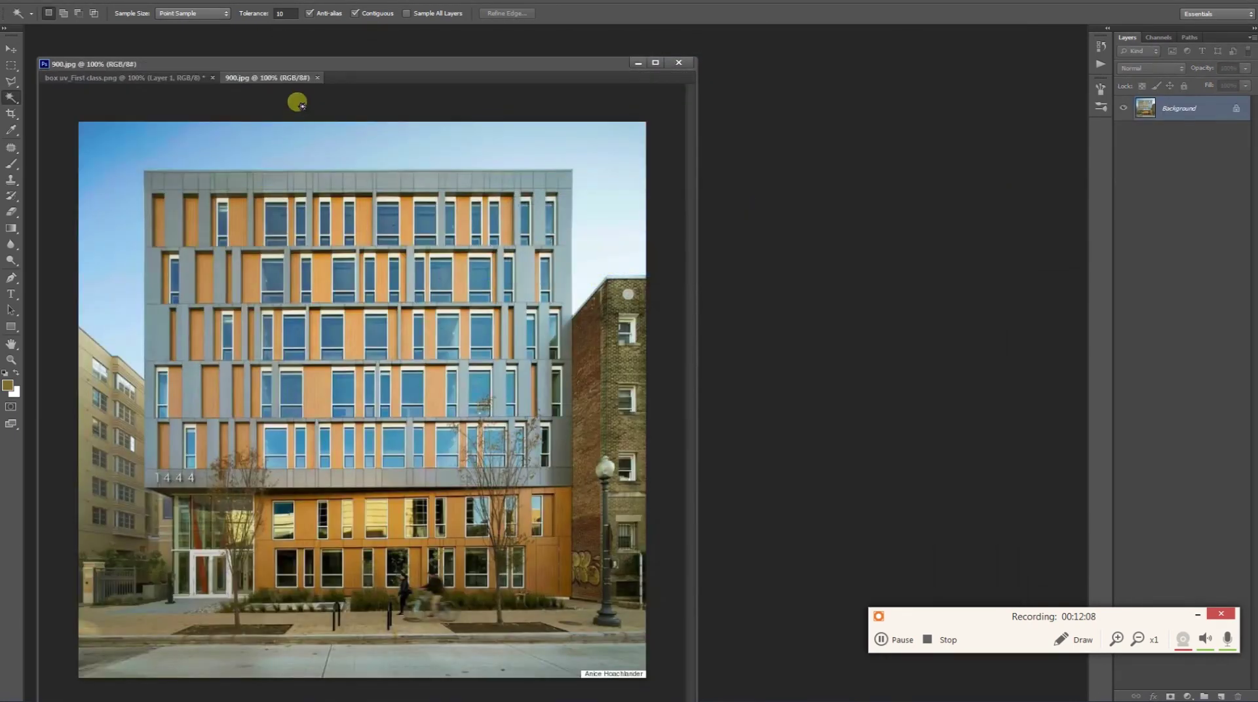
key(m)
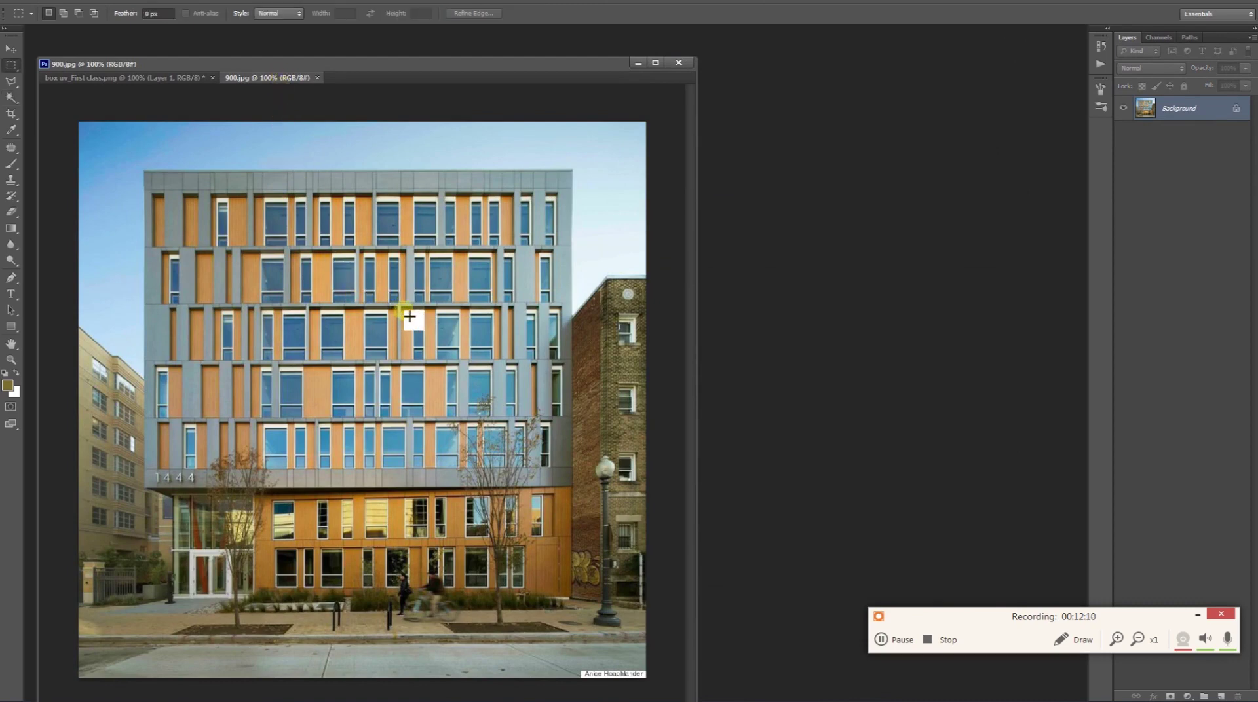
drag(407, 311, 500, 360)
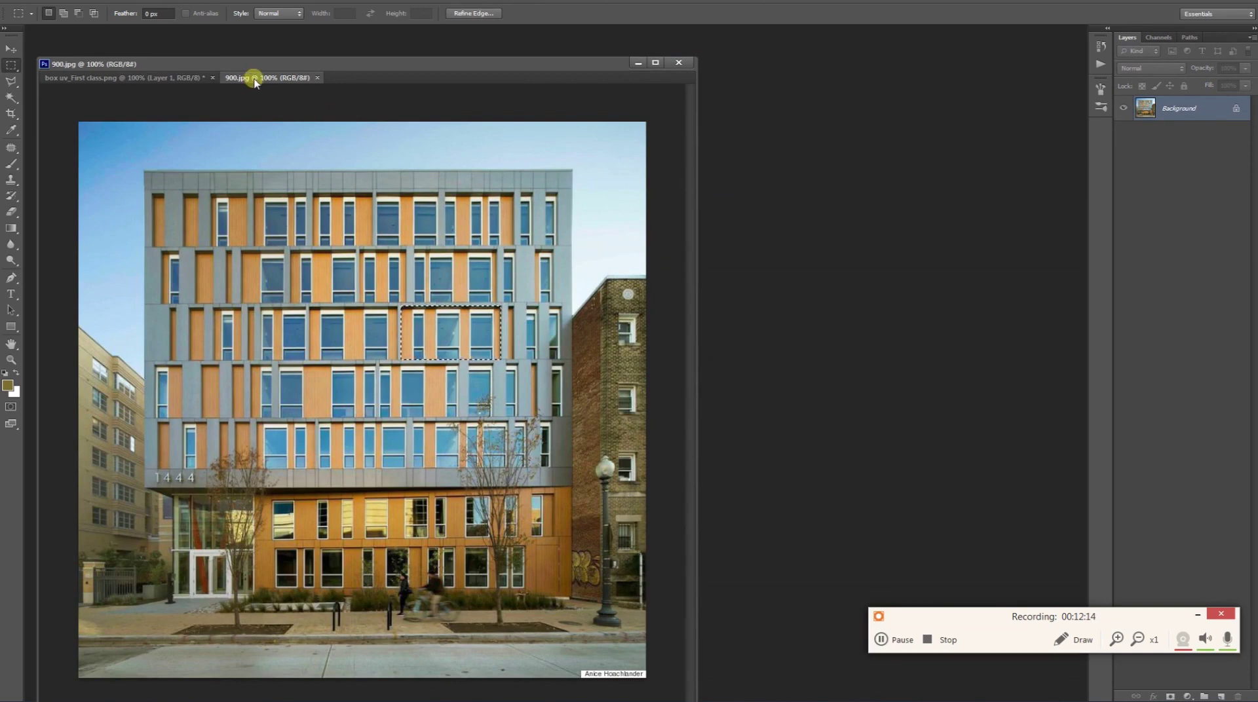
drag(255, 77, 478, 138)
key(v)
mouse_move(814, 413)
mouse_down()
mouse_move(291, 416)
mouse_move(293, 427)
mouse_up()
key(ctrl+t)
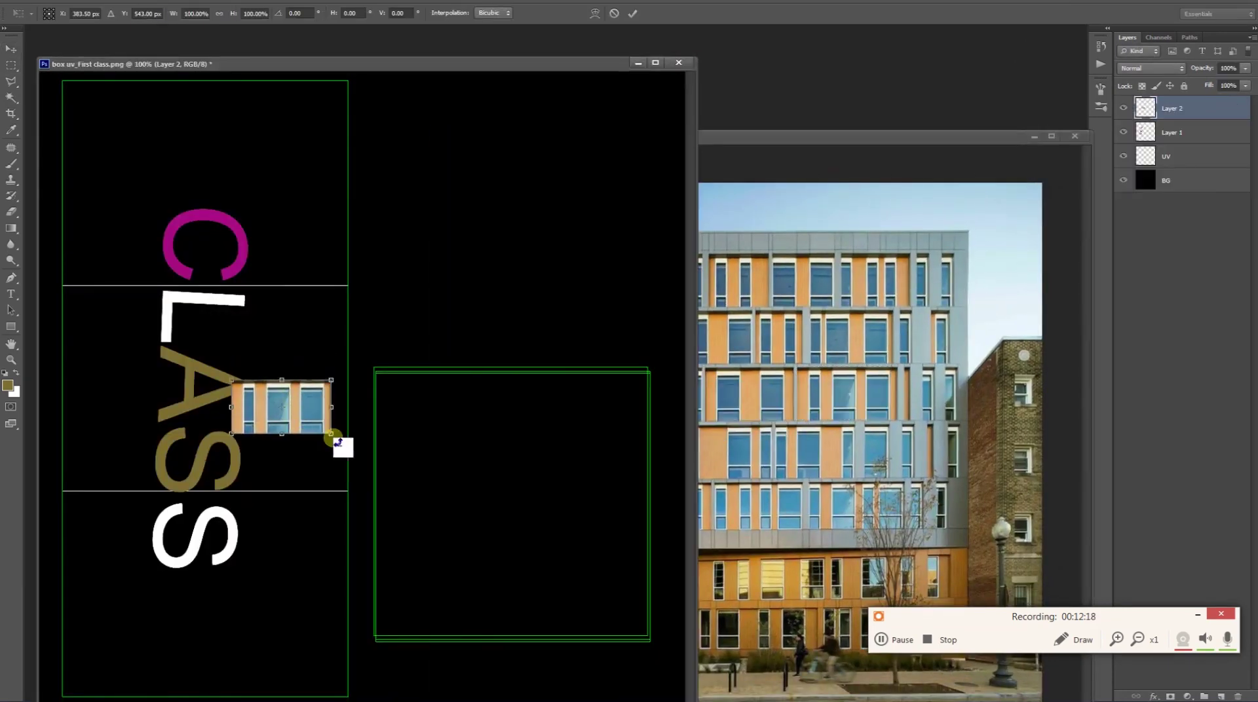
Step: Rotate the window patch 90°, move it beside the letters and enlarge it to fill the middle band
drag(239, 351, 291, 164)
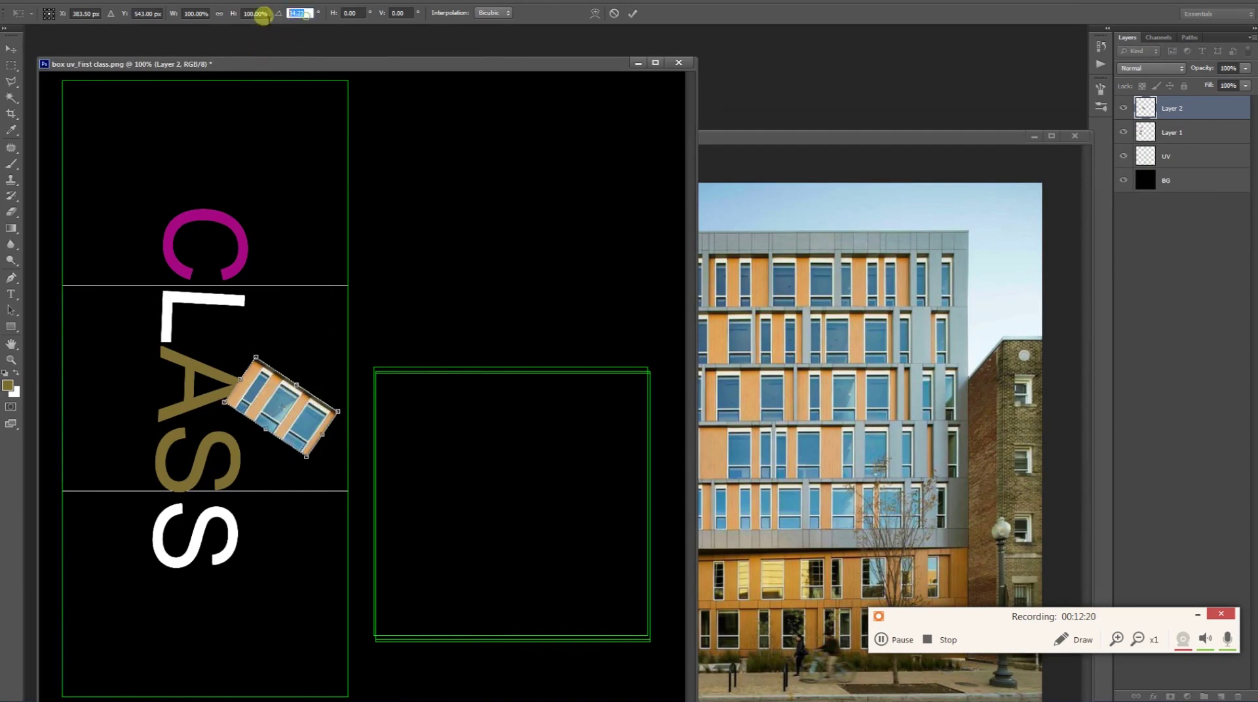
text(90)
key(Return)
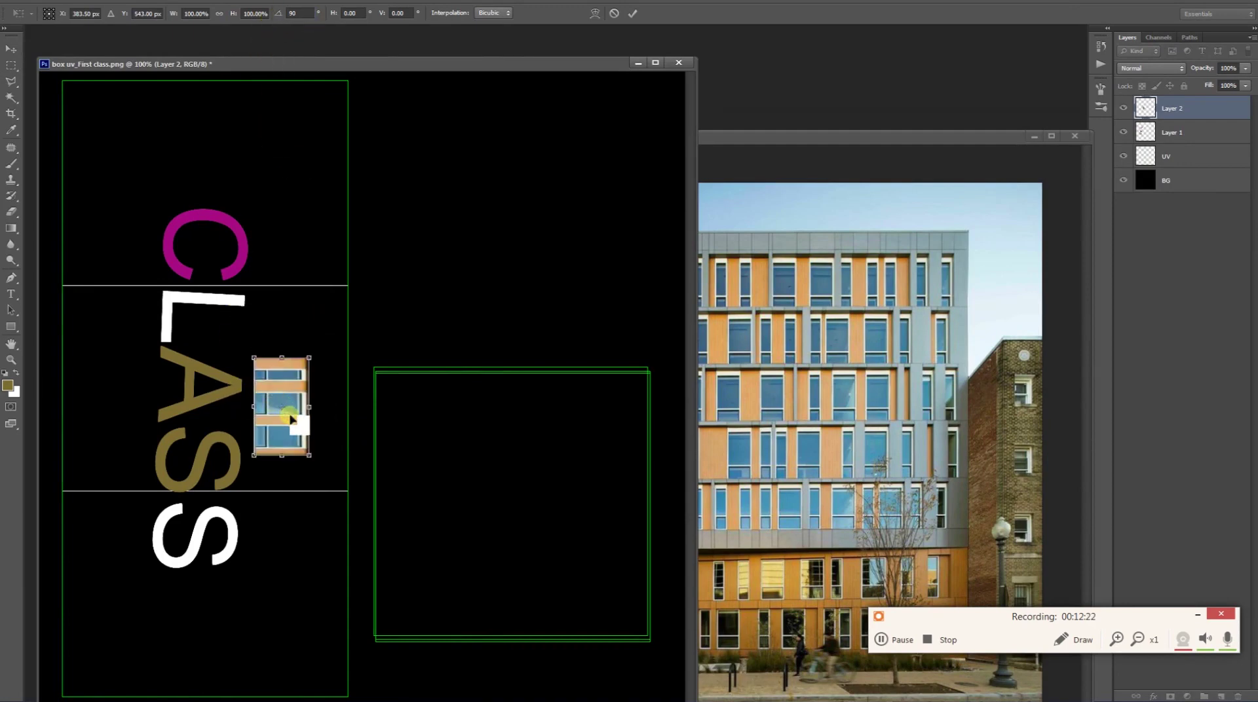
drag(292, 419, 333, 346)
mouse_move(294, 384)
mouse_down()
mouse_move(100, 483)
mouse_move(181, 464)
mouse_up()
key(Return)
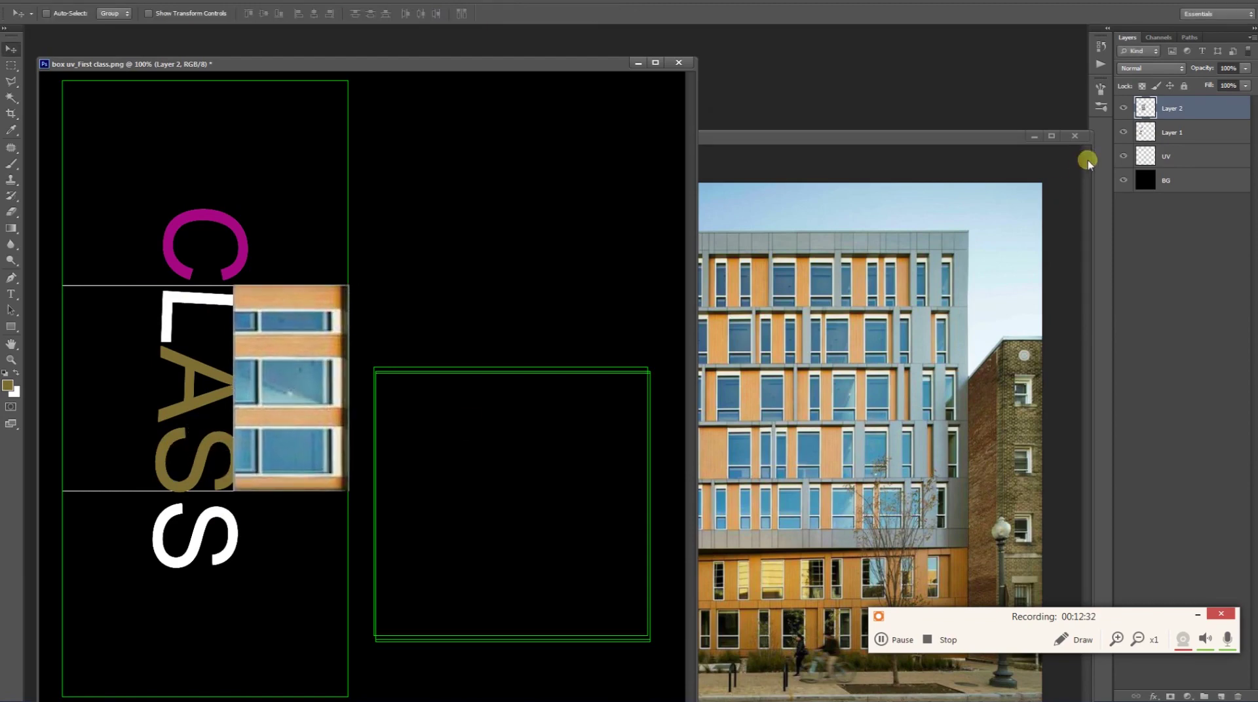
drag(1199, 108, 1207, 169)
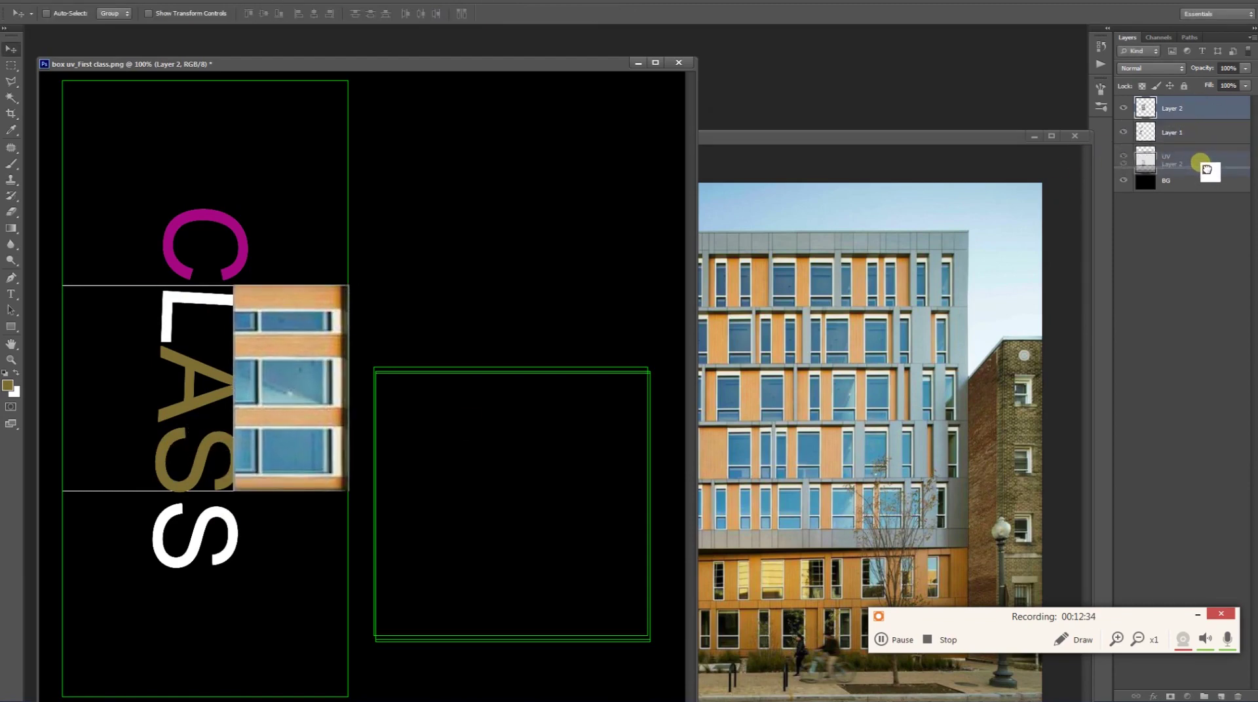
Step: Put Layer 2 beneath the letters, duplicate the window patch leftward, and trim the overhang at the left edge
drag(1207, 169, 1209, 146)
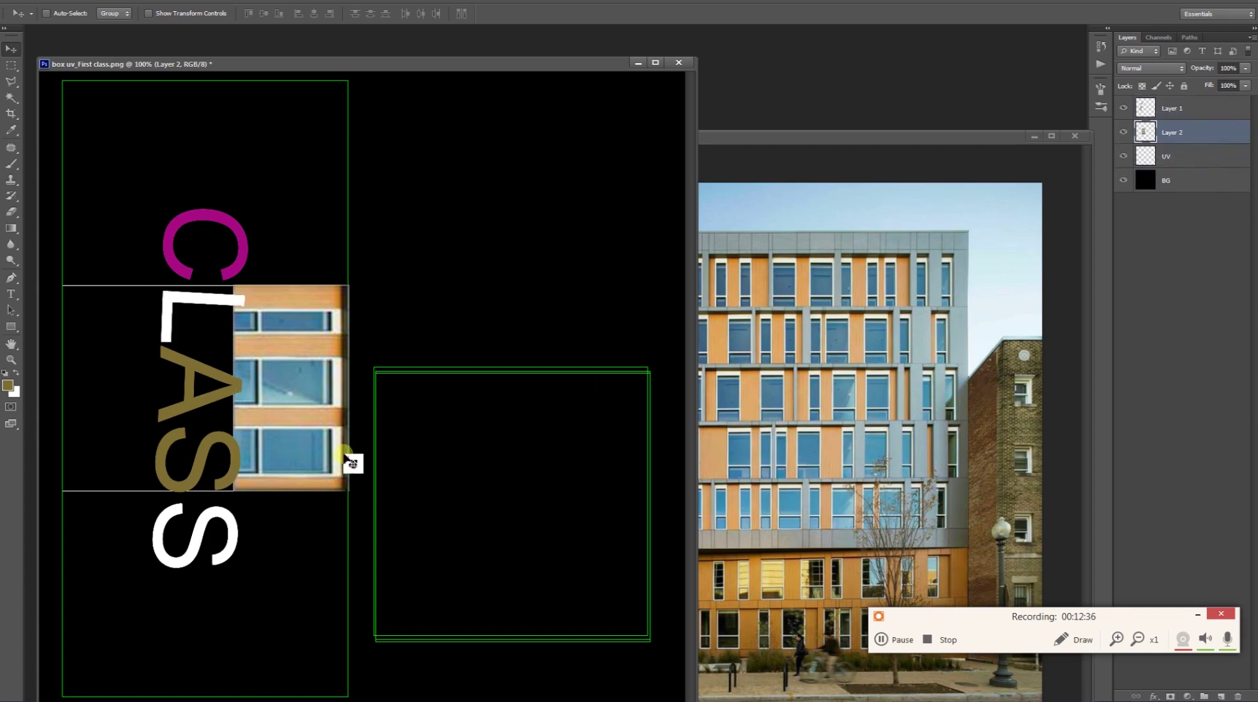
alt+drag(284, 465, 95, 461)
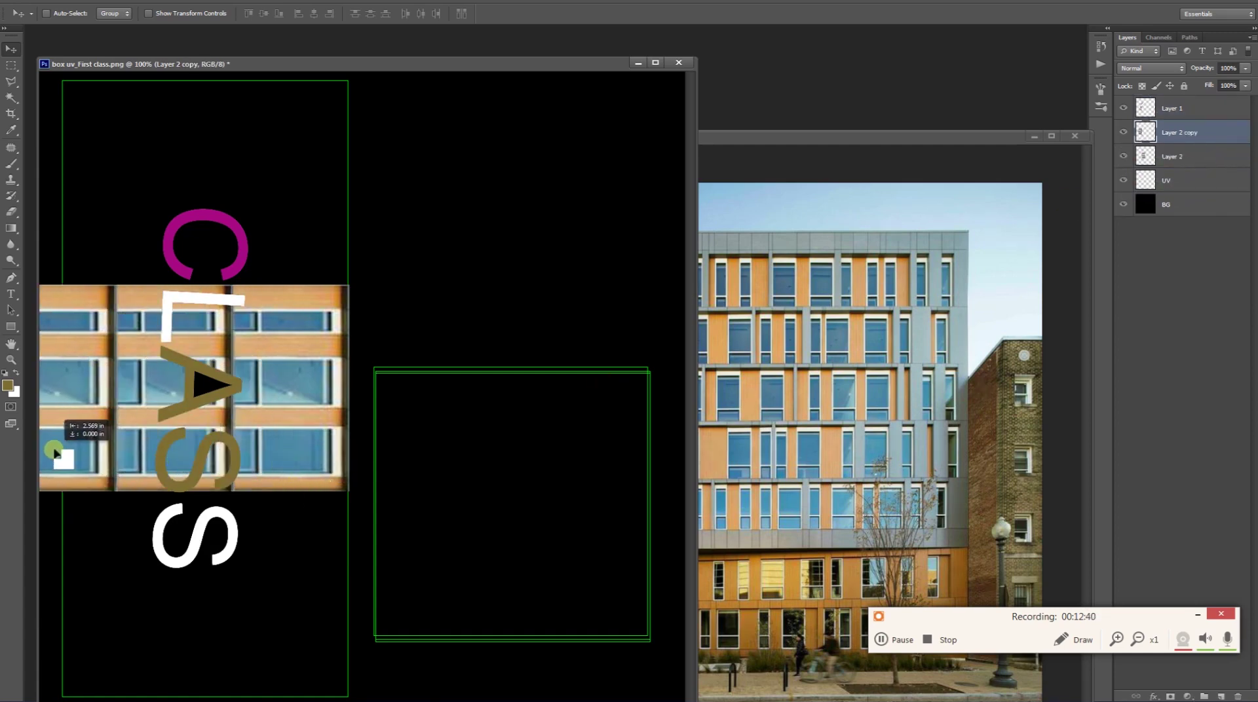
key(ctrl+minus)
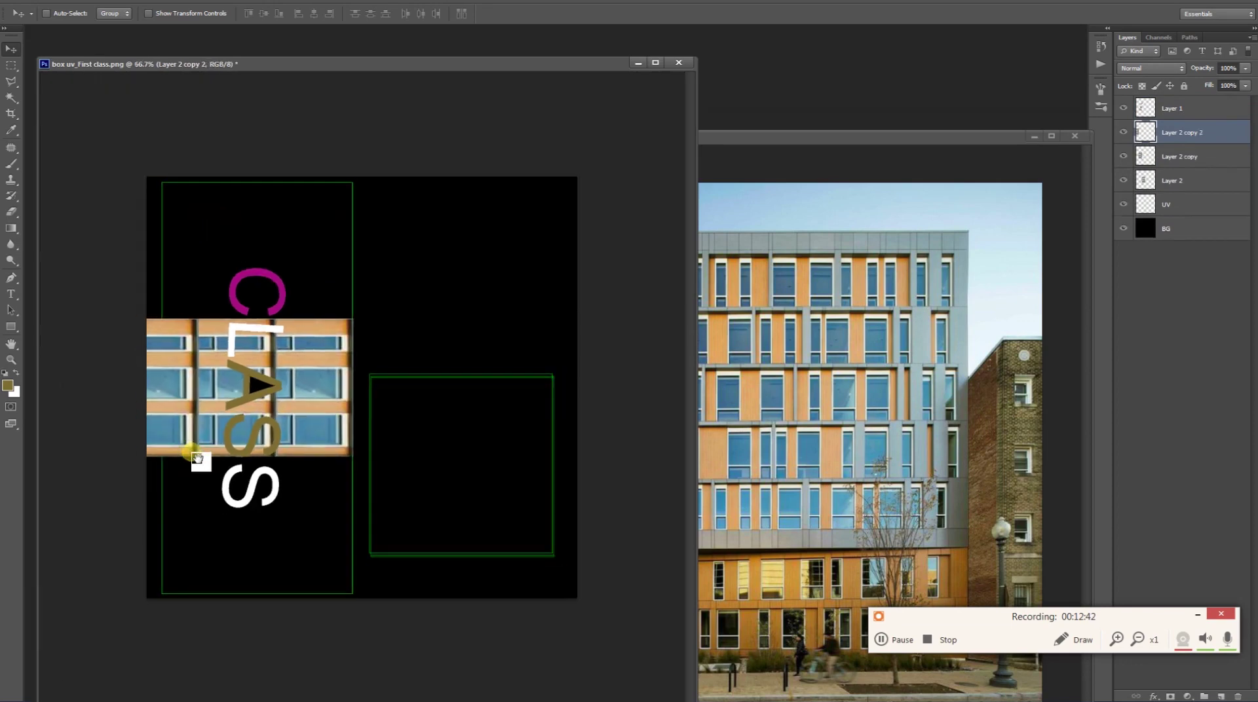
key(m)
drag(73, 263, 161, 556)
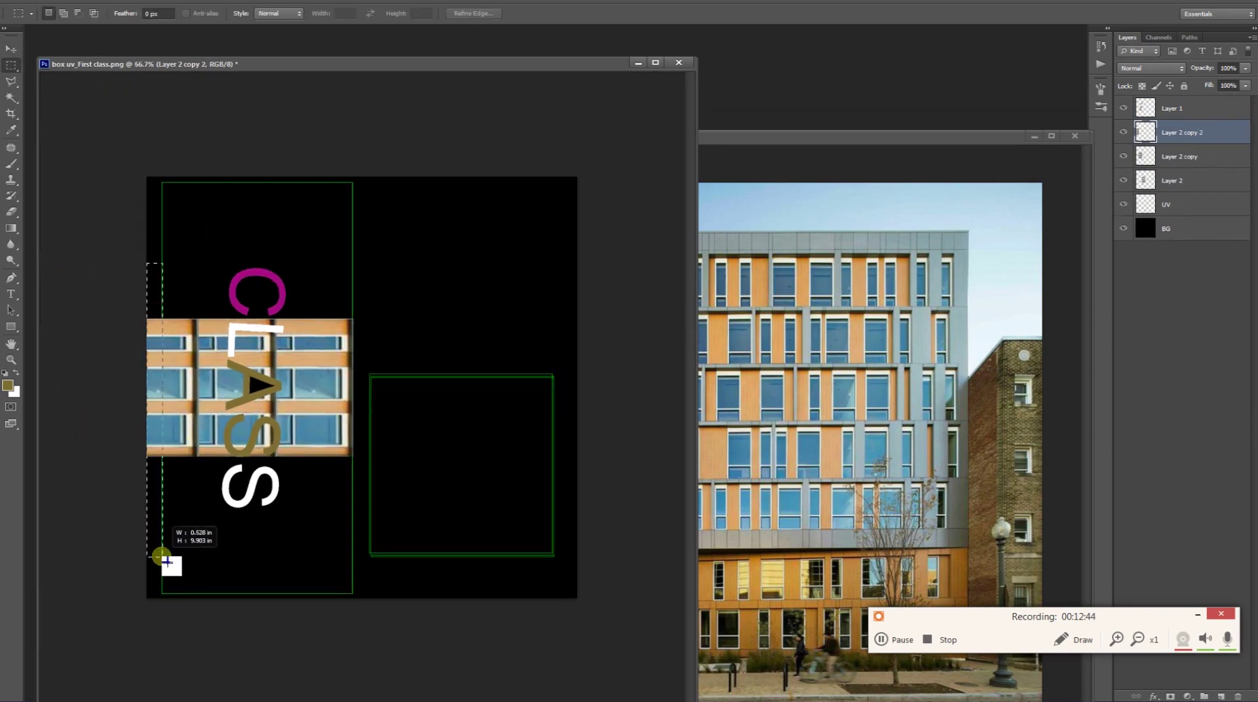
key(Delete)
key(ctrl+d)
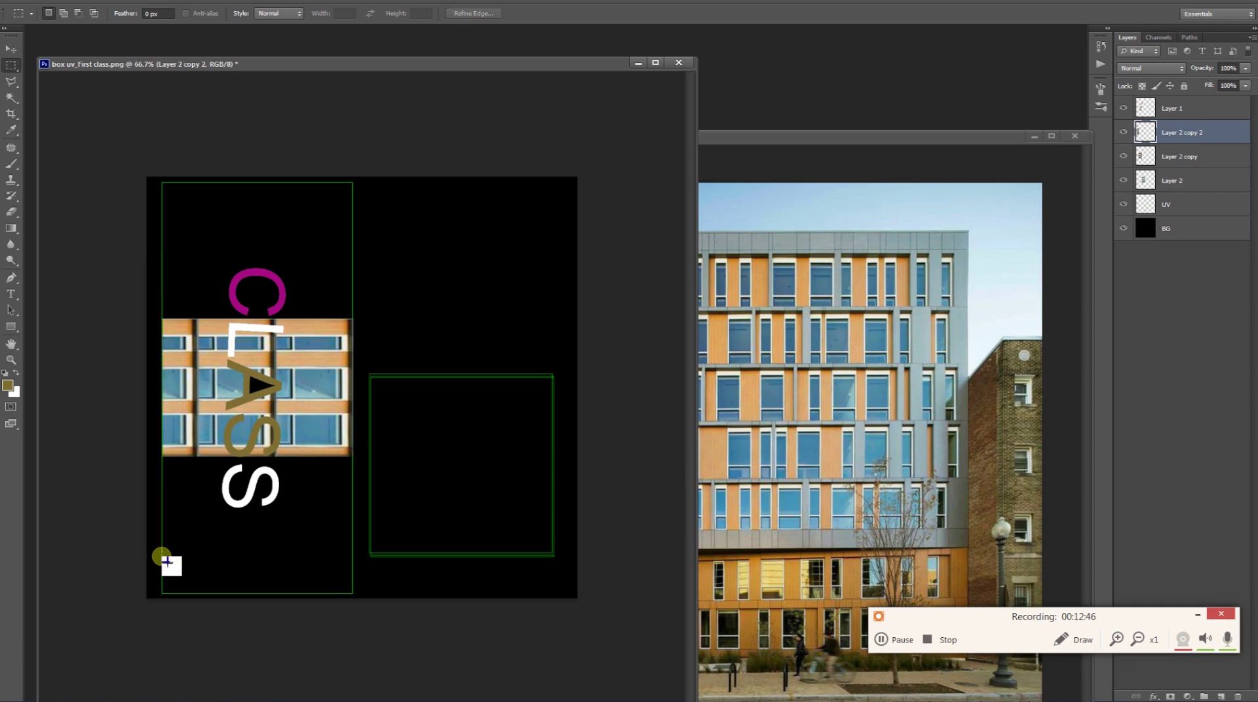
key(ctrl+plus)
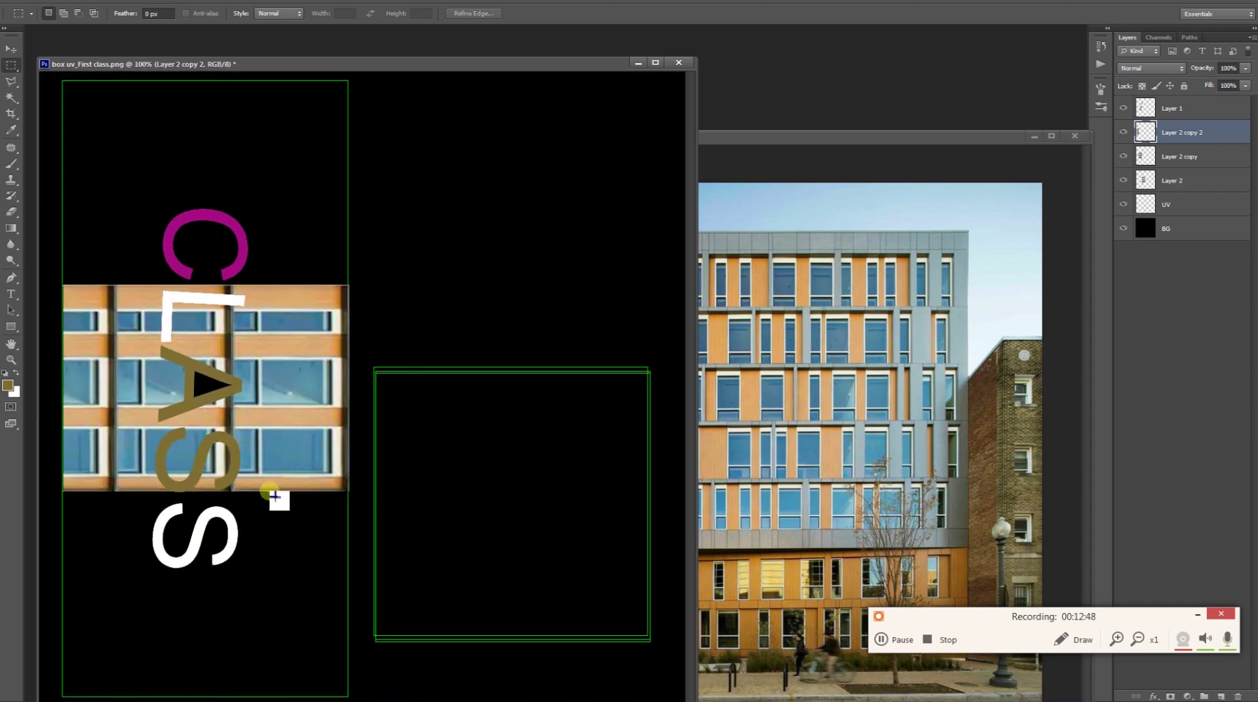
click(1143, 313)
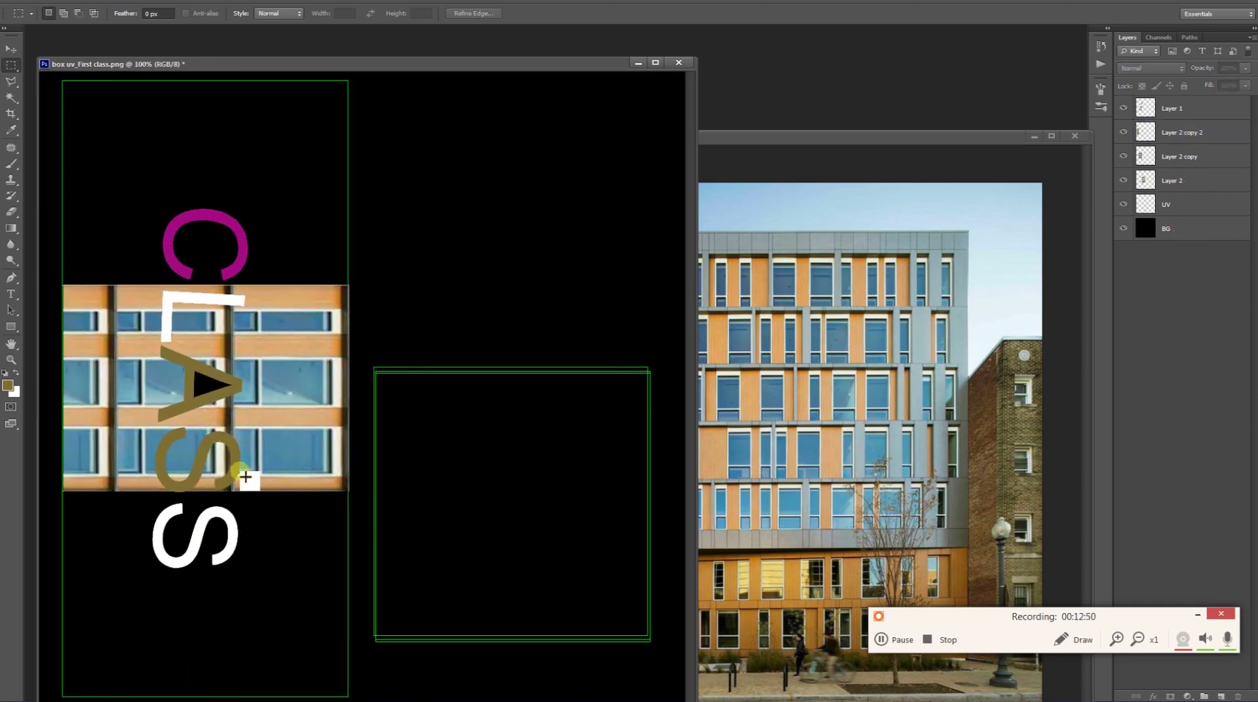
key(v)
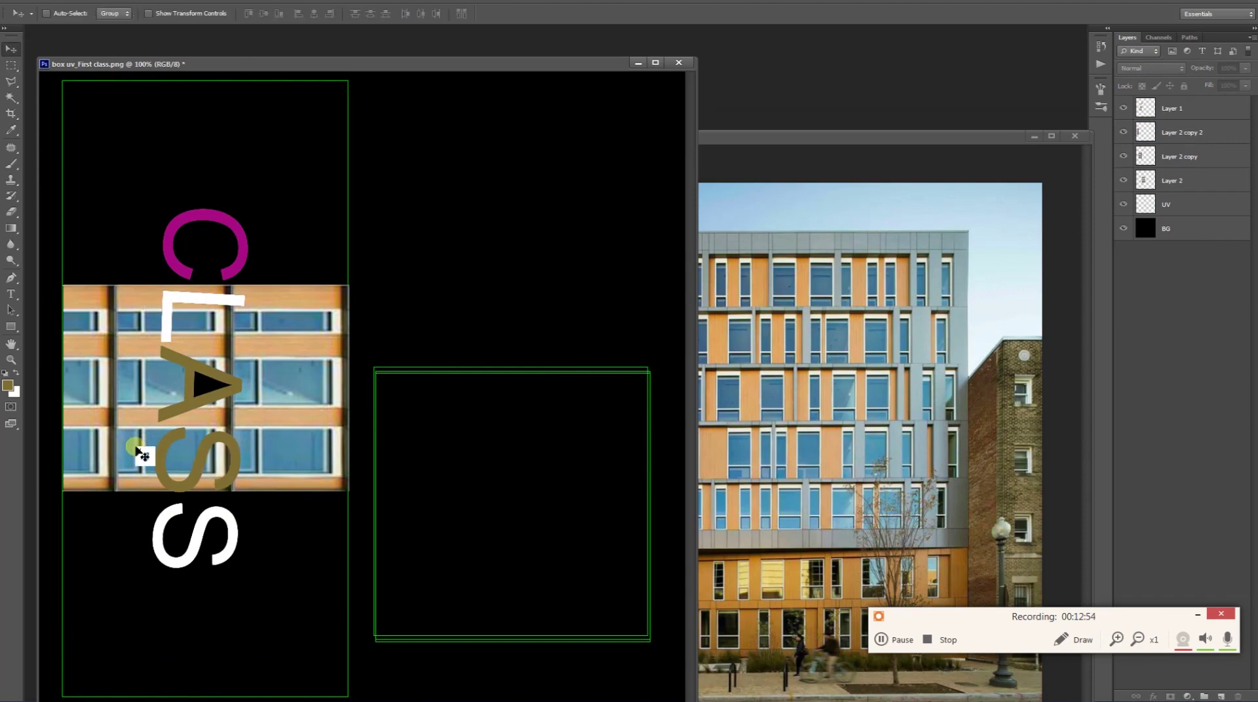
Step: Flip the Layer 2 copy patch horizontally and nudge it to hide the window seam
ctrl+click(140, 448)
right_click(153, 443)
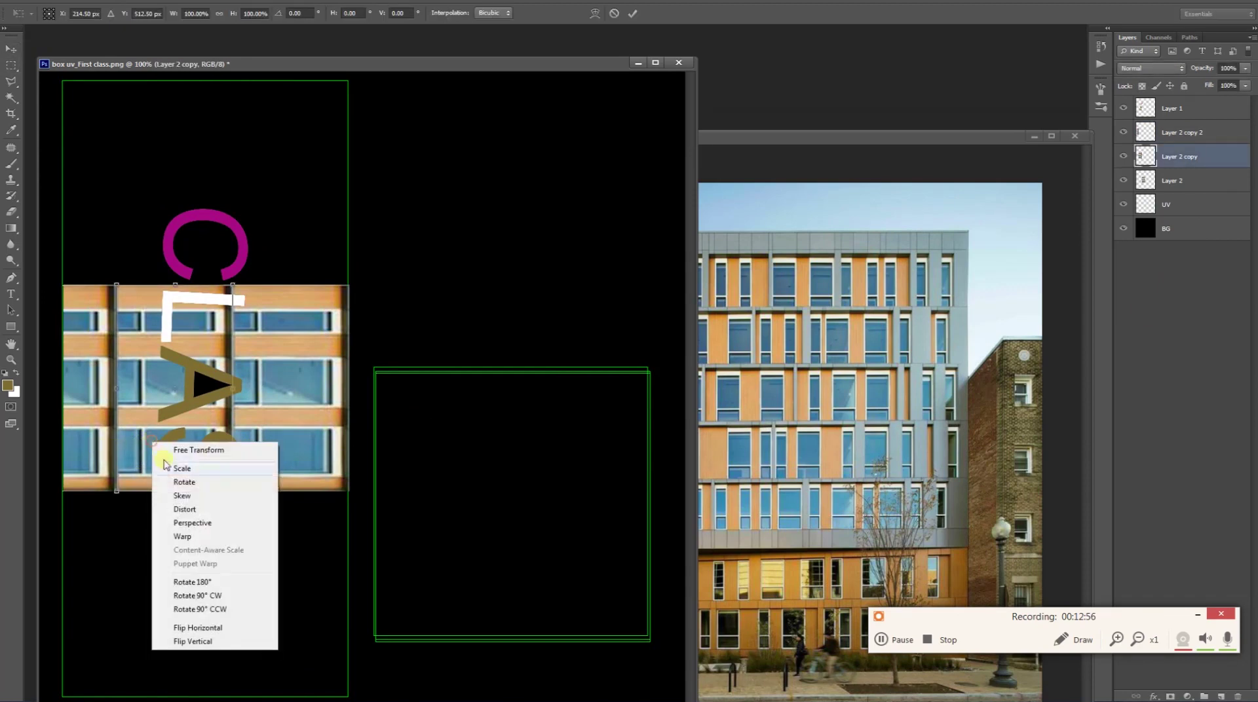
click(197, 630)
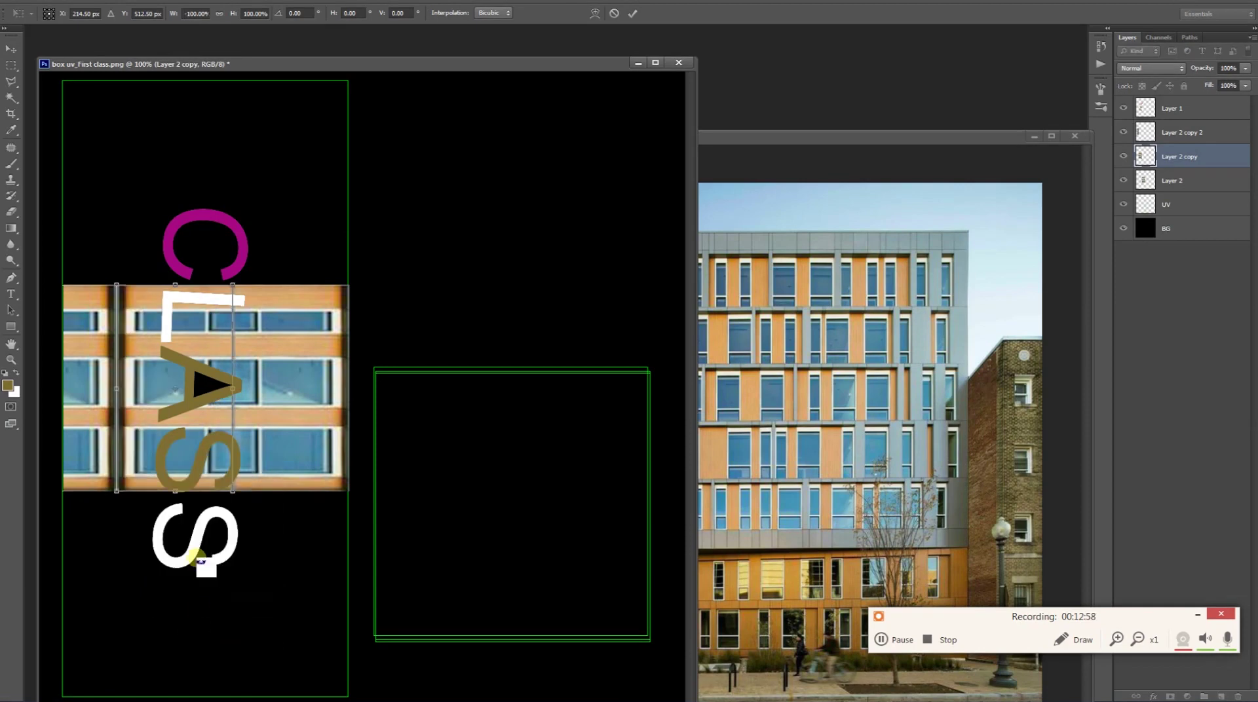
key(Return)
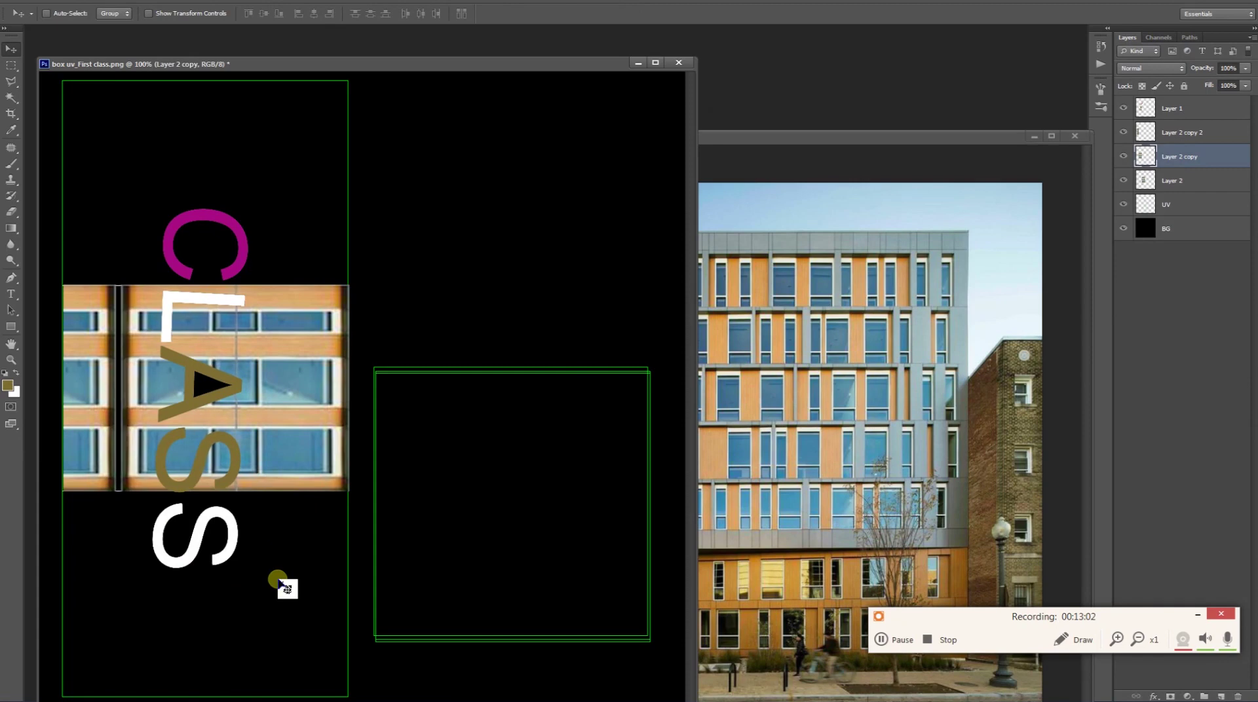
drag(278, 583, 280, 584)
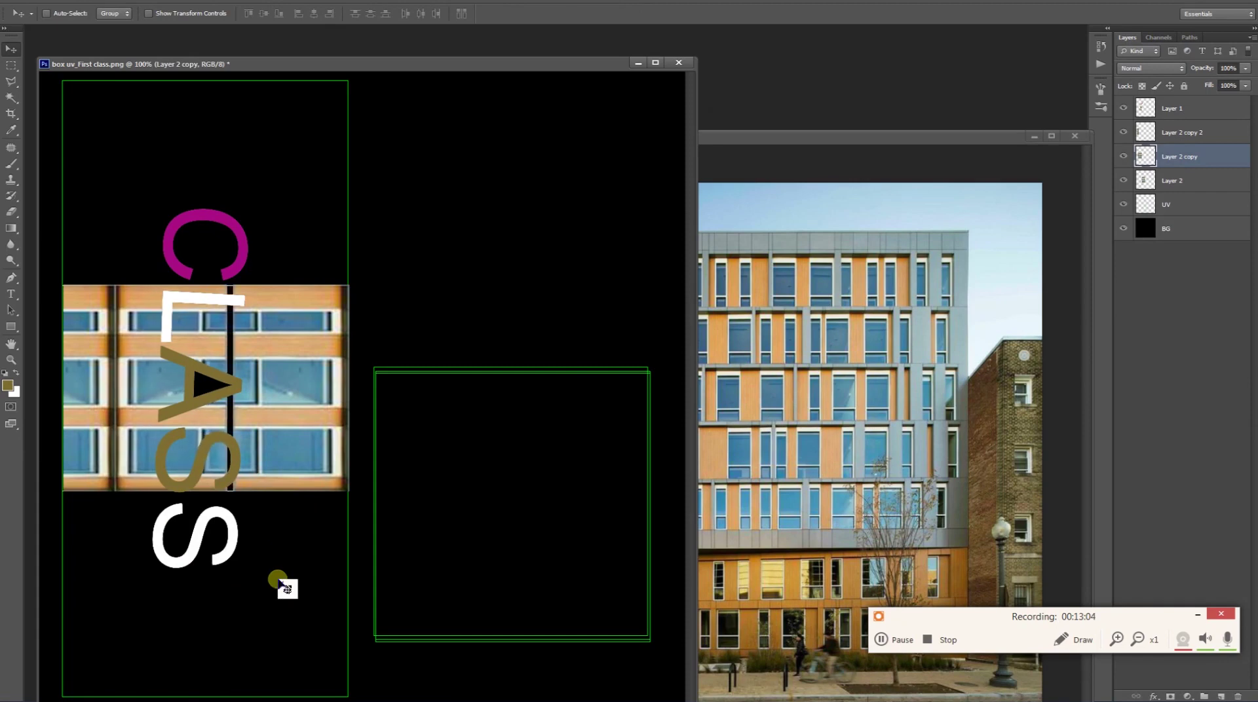
drag(281, 584, 280, 584)
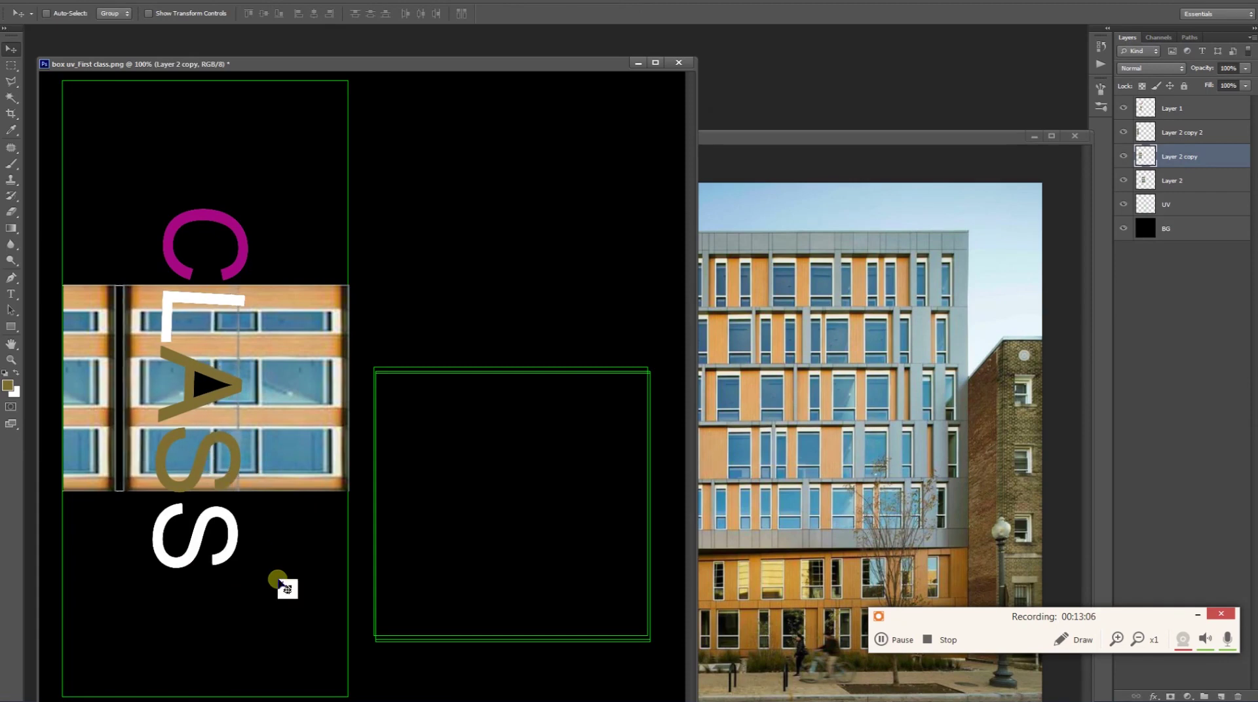
Step: Marquee a tall, narrow vertical strip of the facade over the seam
key(m)
alt+scroll(273, 385, up, 2)
drag(260, 430, 553, 494)
alt+scroll(472, 225, down, 1)
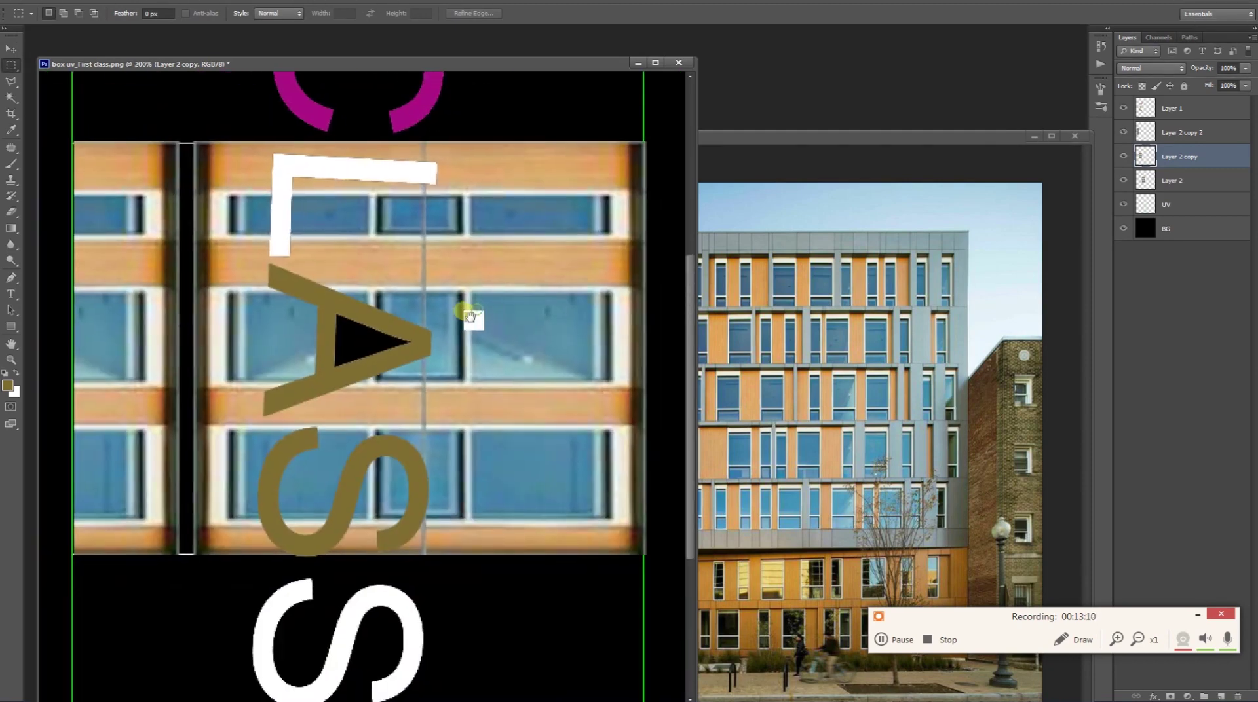
drag(470, 108, 417, 649)
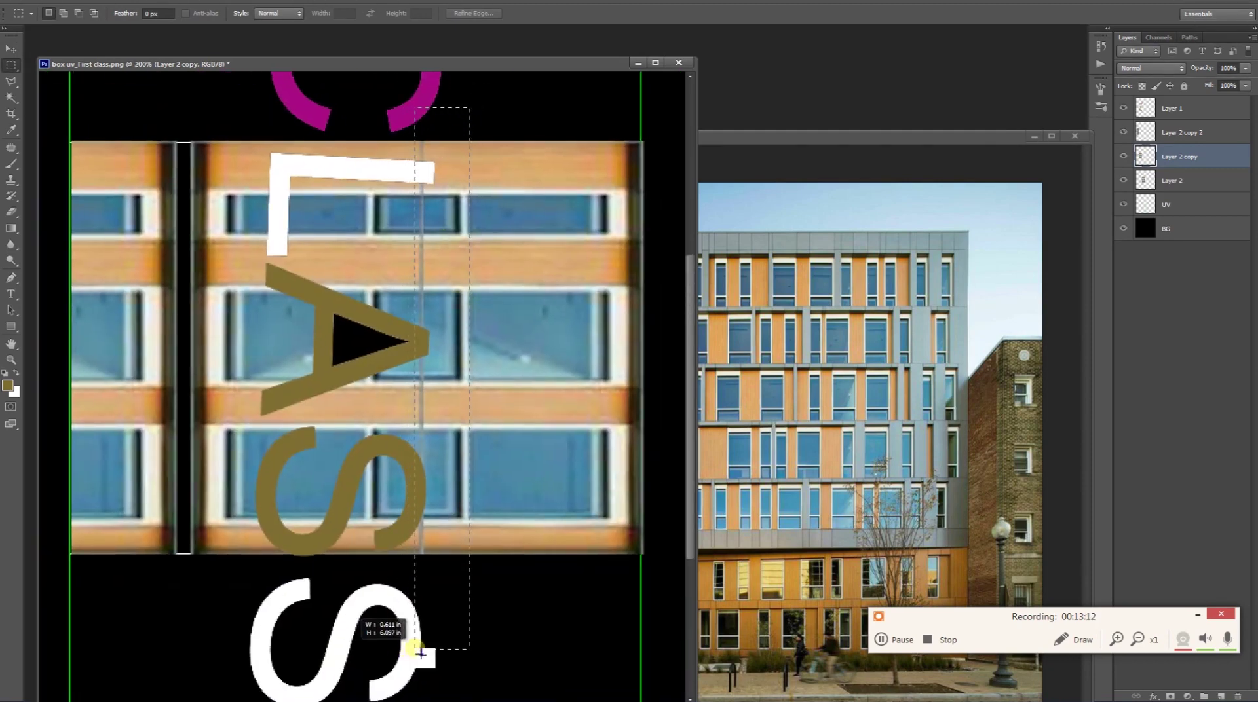
drag(417, 649, 418, 649)
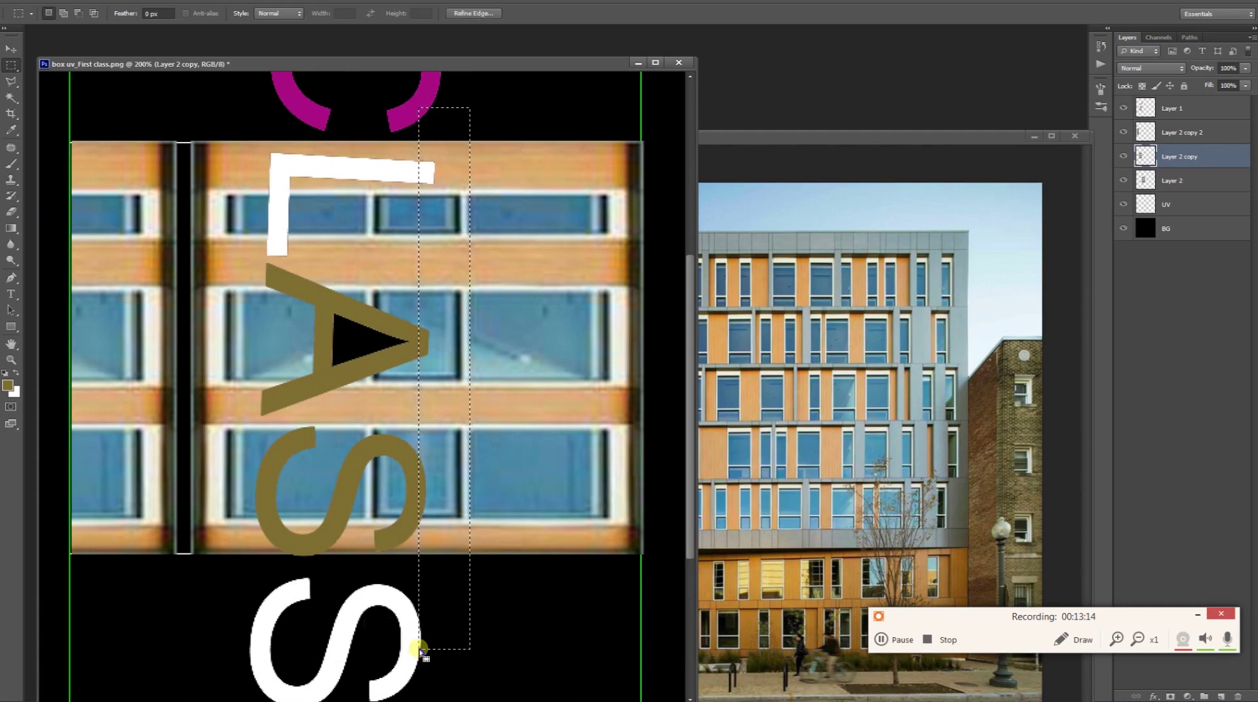
alt+scroll(429, 472, down, 1)
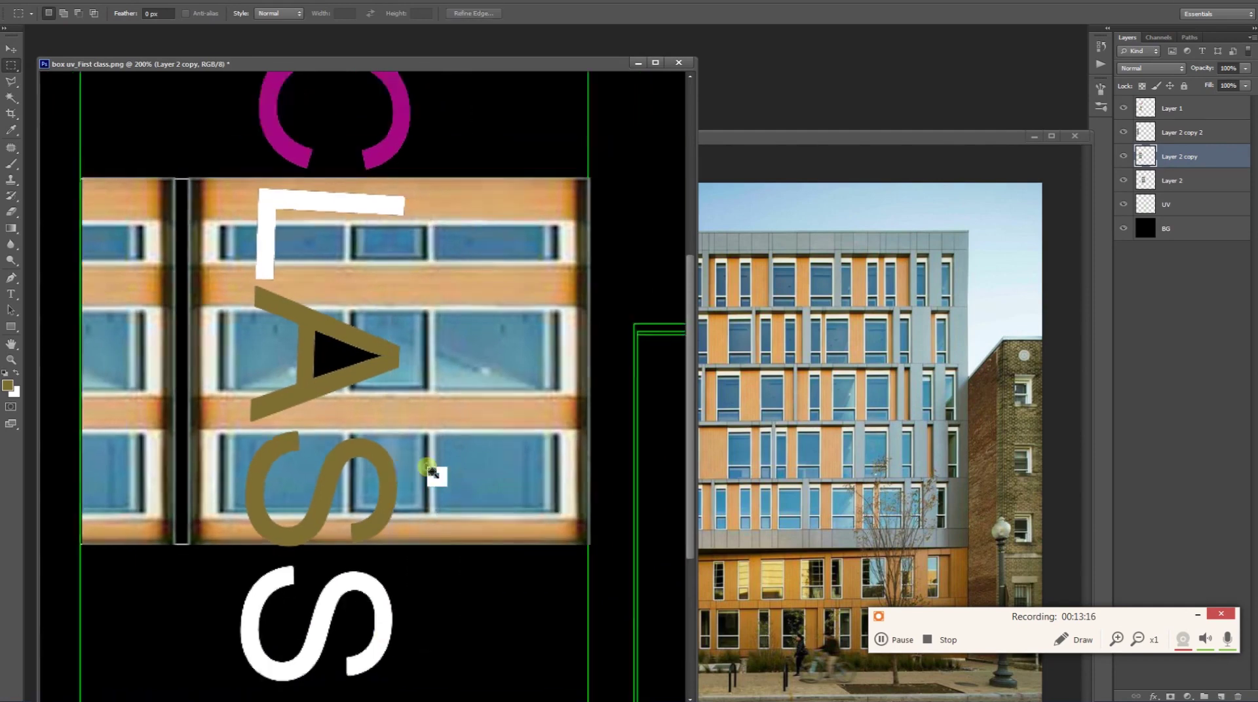
alt+scroll(360, 461, down, 1)
alt+scroll(223, 390, up, 1)
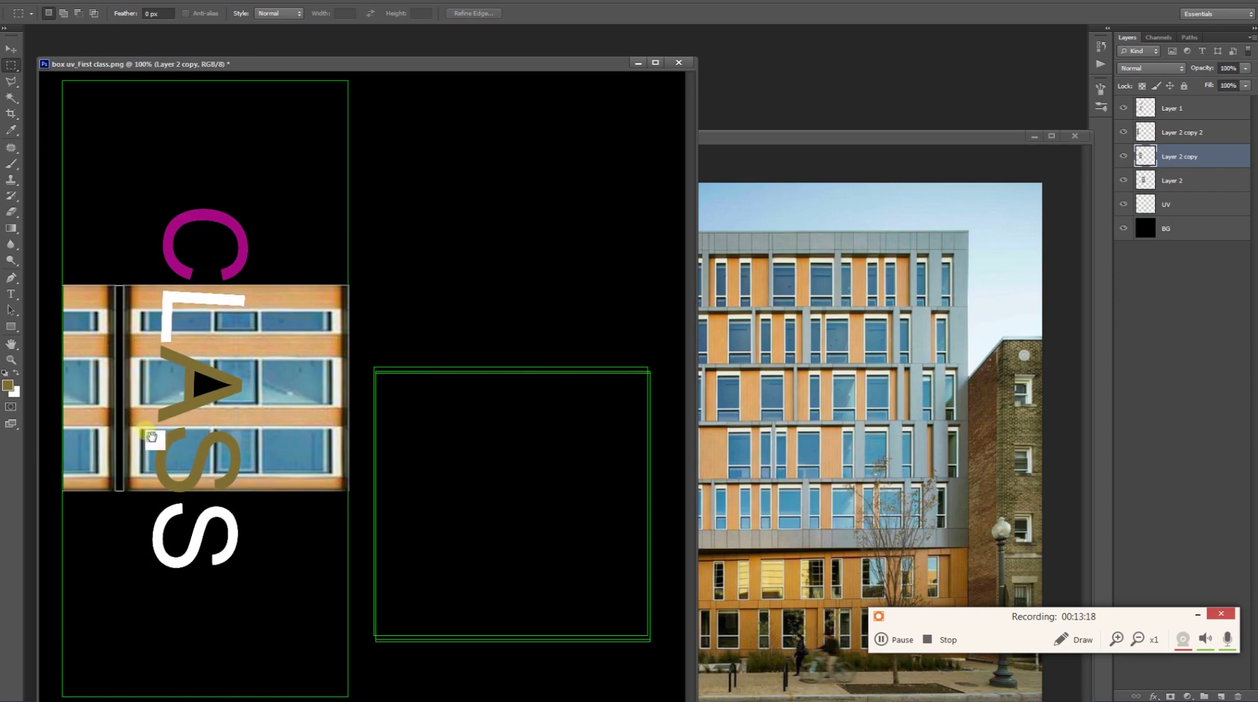
alt+scroll(179, 407, up, 1)
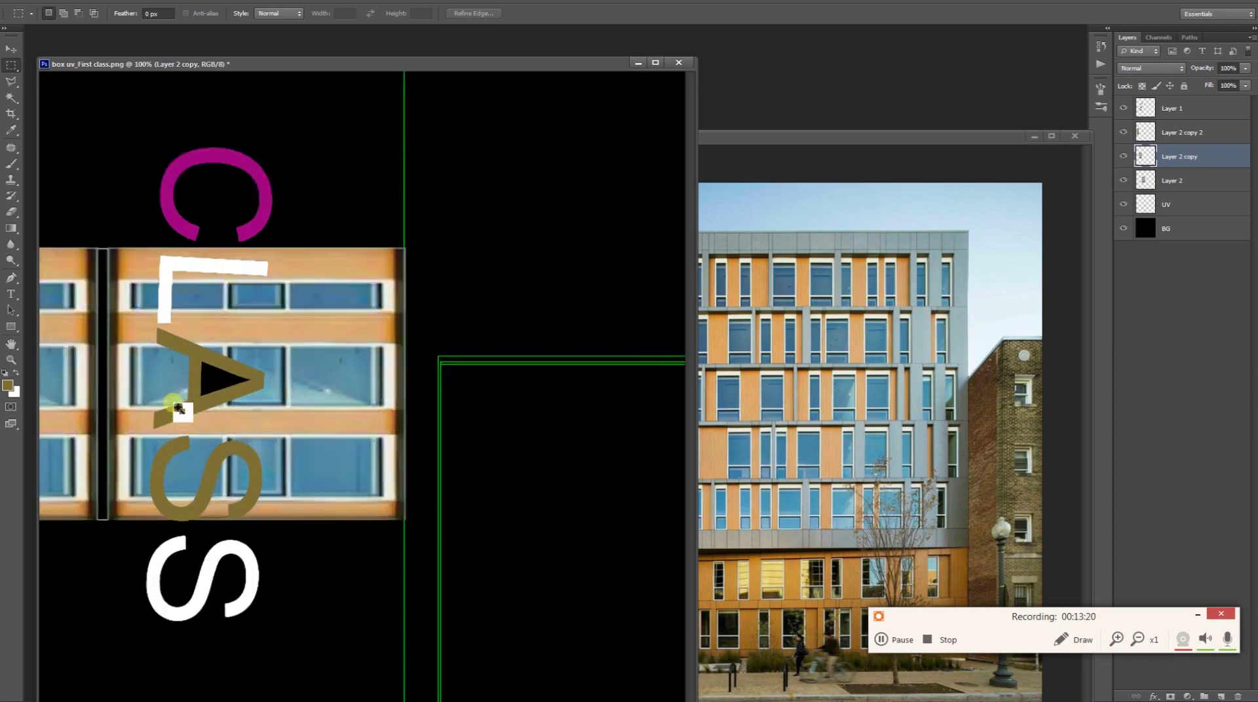
Step: On a new Layer 3, select the dark vertical divider and fill it with the C's magenta
key(ctrl+shift+n)
key(Return)
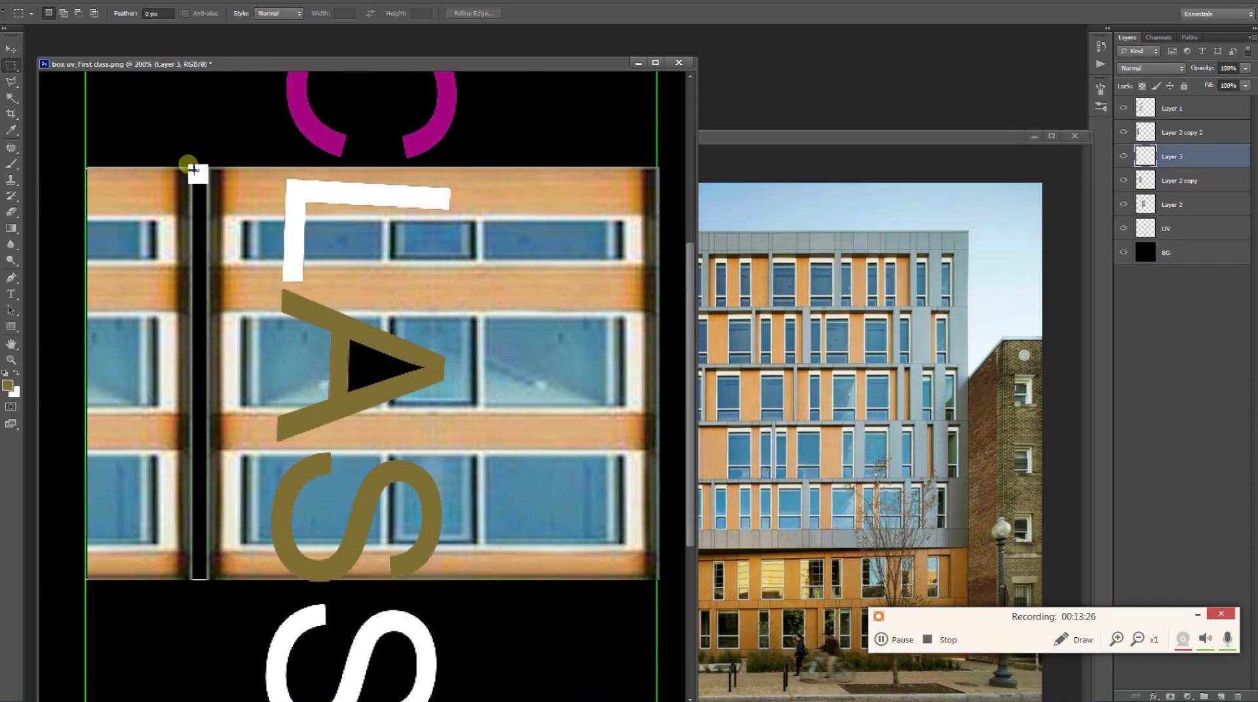
drag(195, 173, 216, 581)
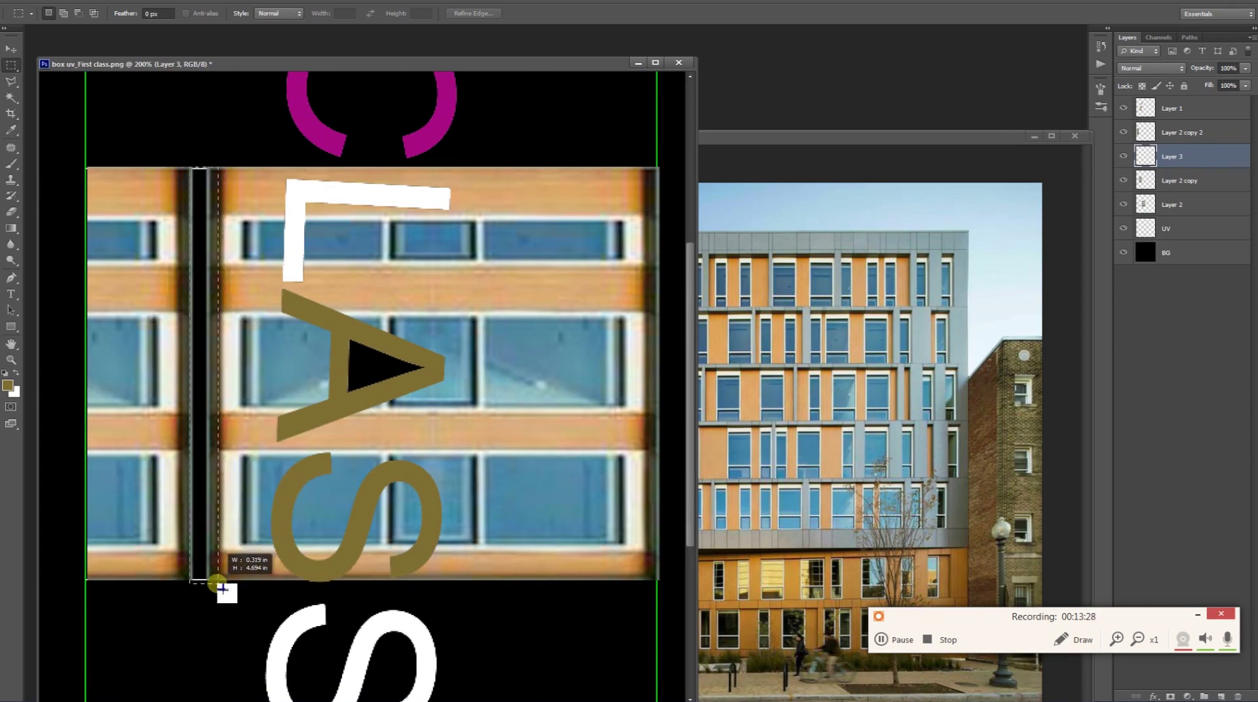
drag(215, 580, 211, 581)
key(b)
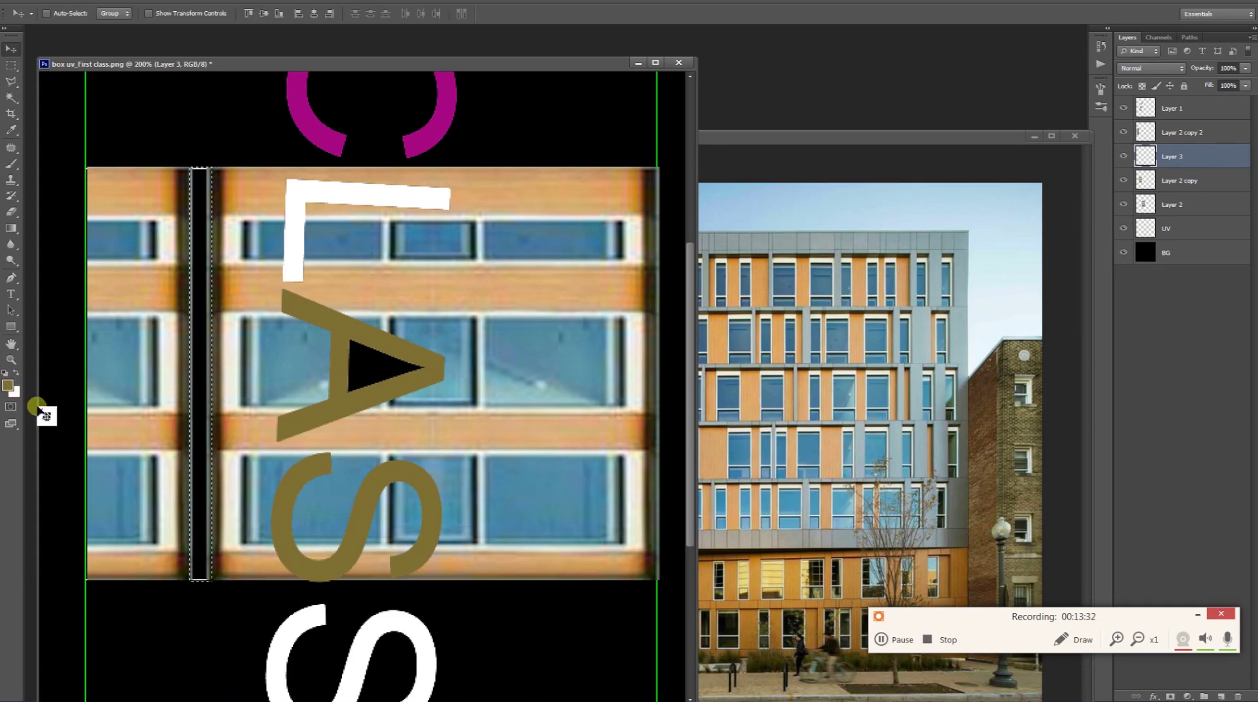
alt+click(321, 137)
key(alt+BackSpace)
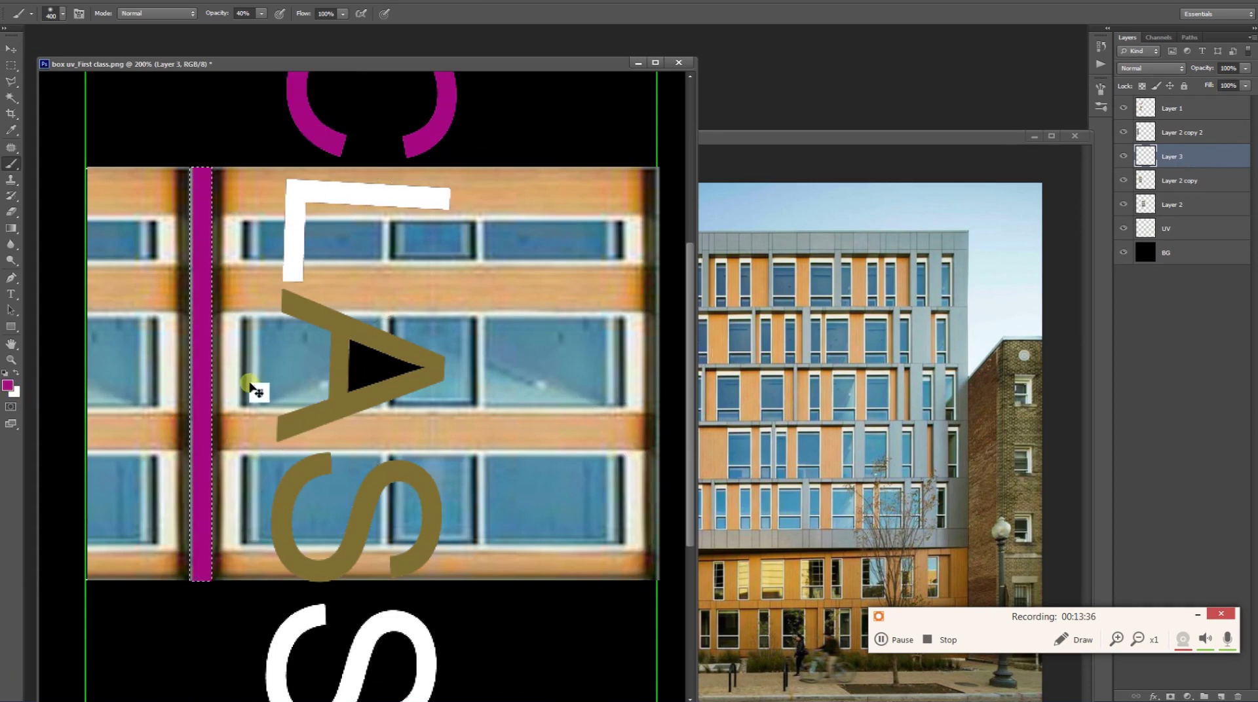
Step: Refill the divider strip with a light grey foreground colour instead
key(ctrl+minus)
key(ctrl+minus)
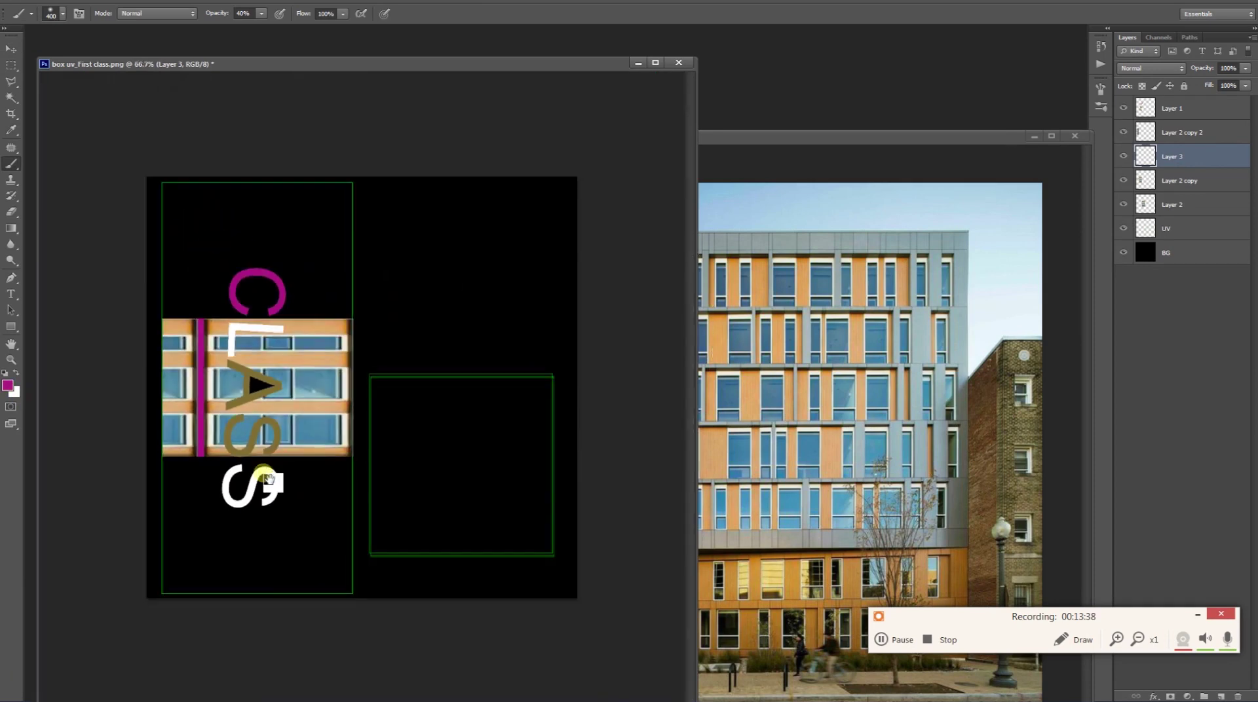
click(8, 386)
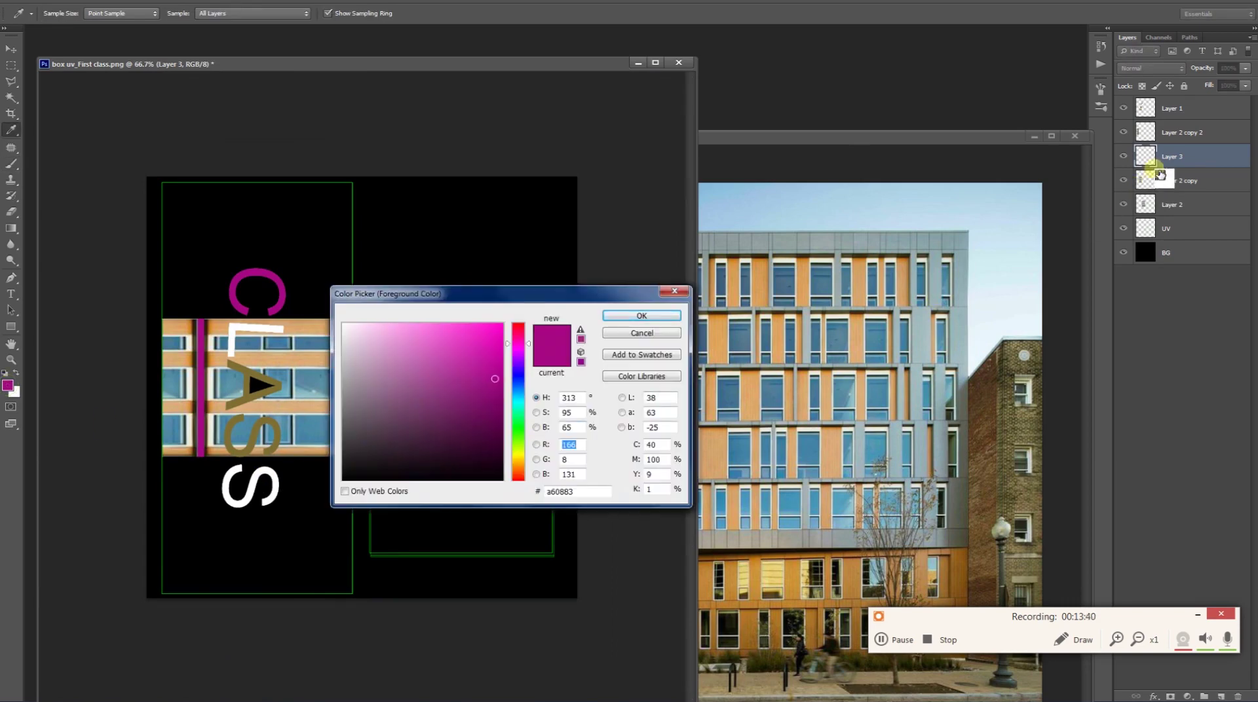
drag(512, 443, 512, 458)
click(415, 393)
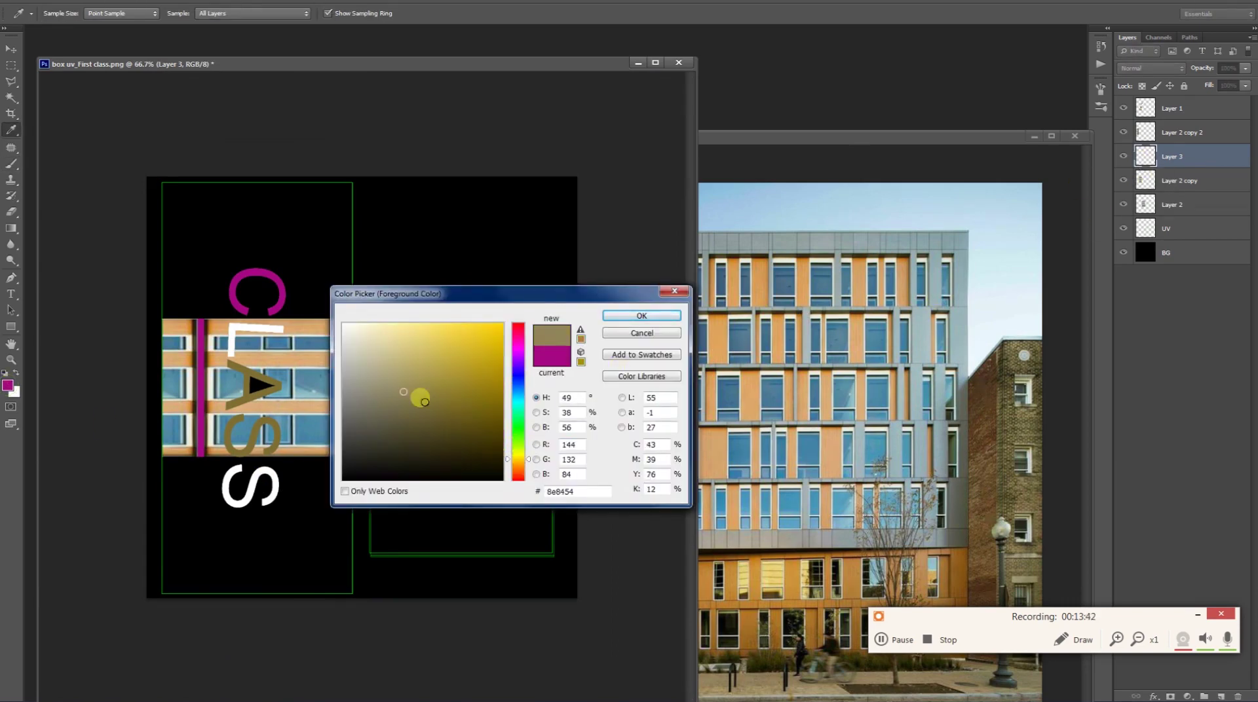
click(359, 385)
click(642, 317)
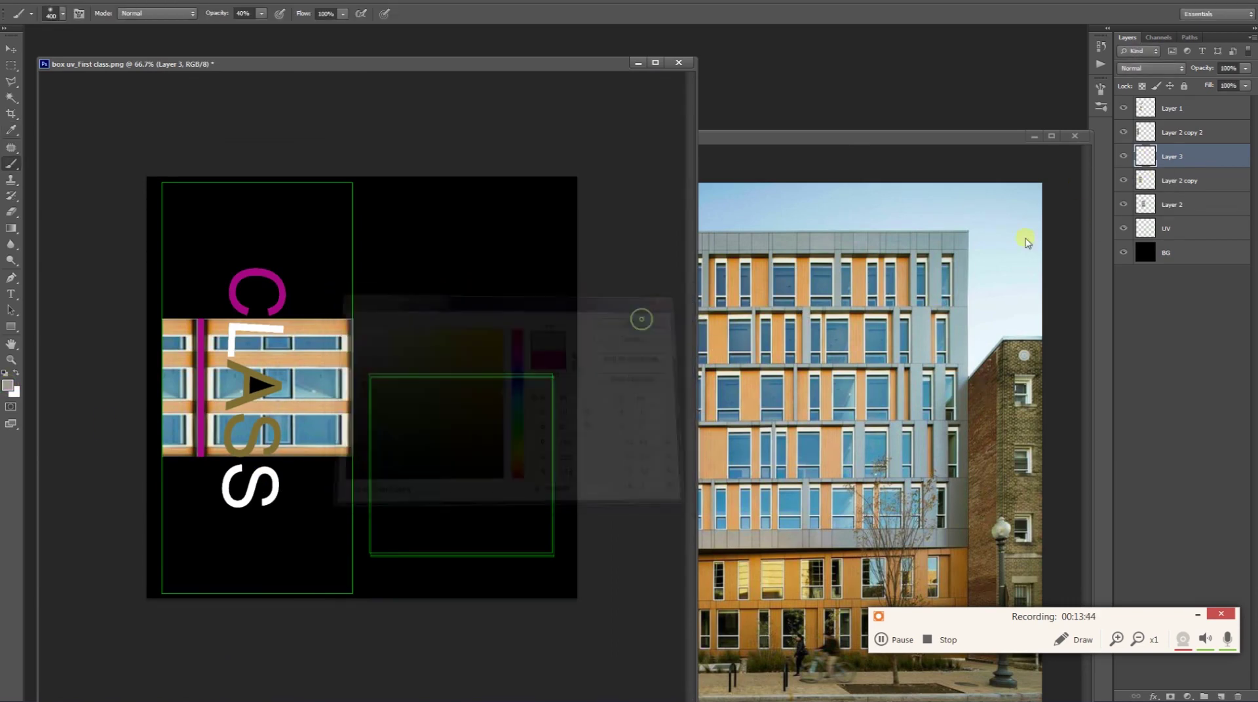
key(alt+BackSpace)
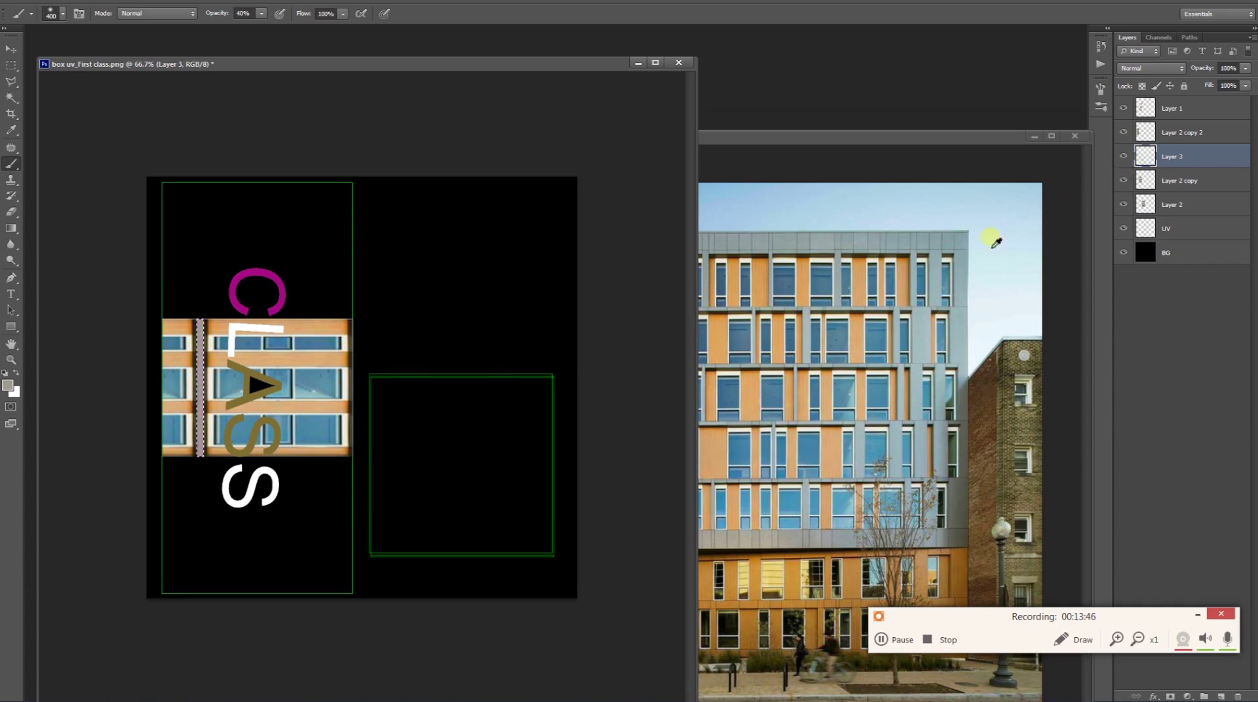
Step: Stretch the grey strip to the full canvas height with Free Transform
key(ctrl+t)
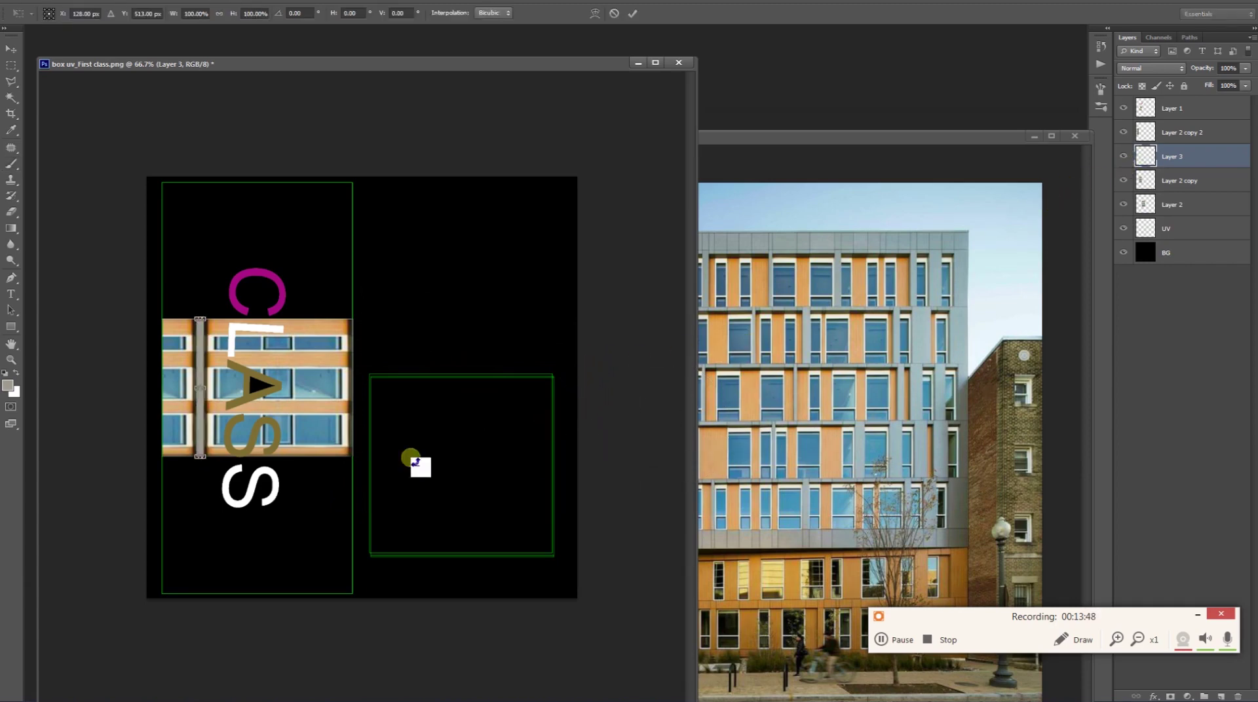
drag(200, 320, 200, 182)
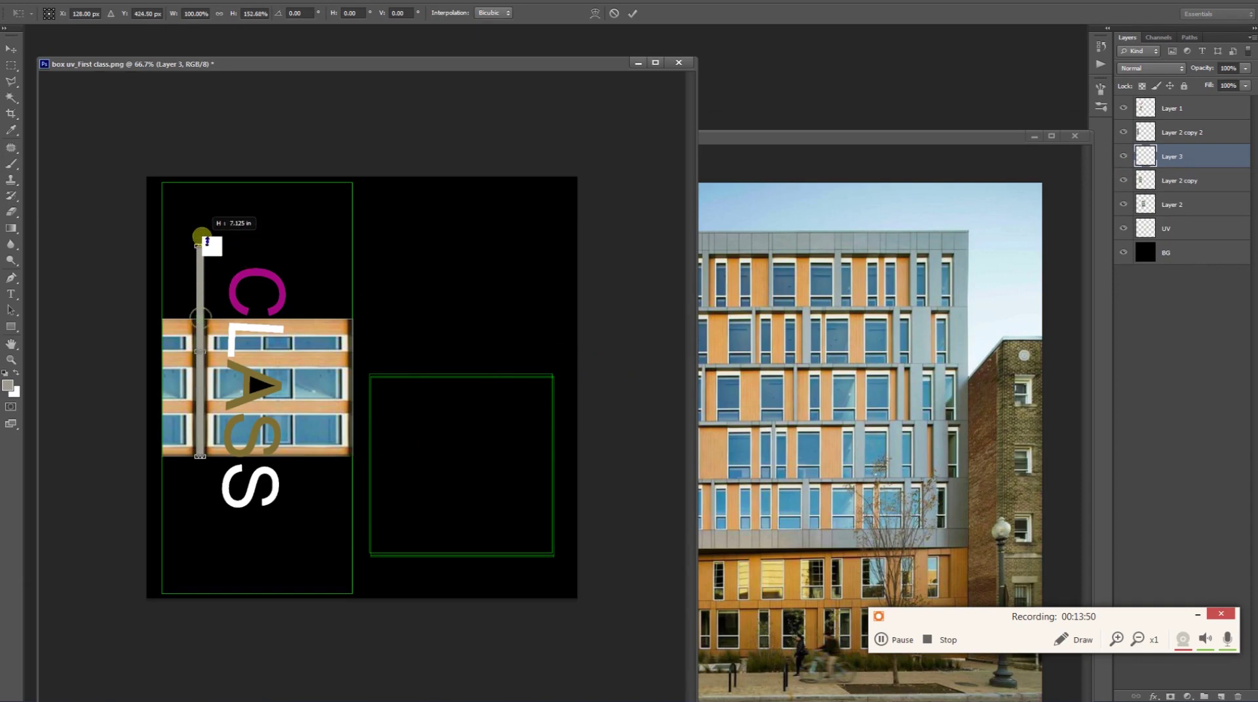
drag(201, 456, 200, 595)
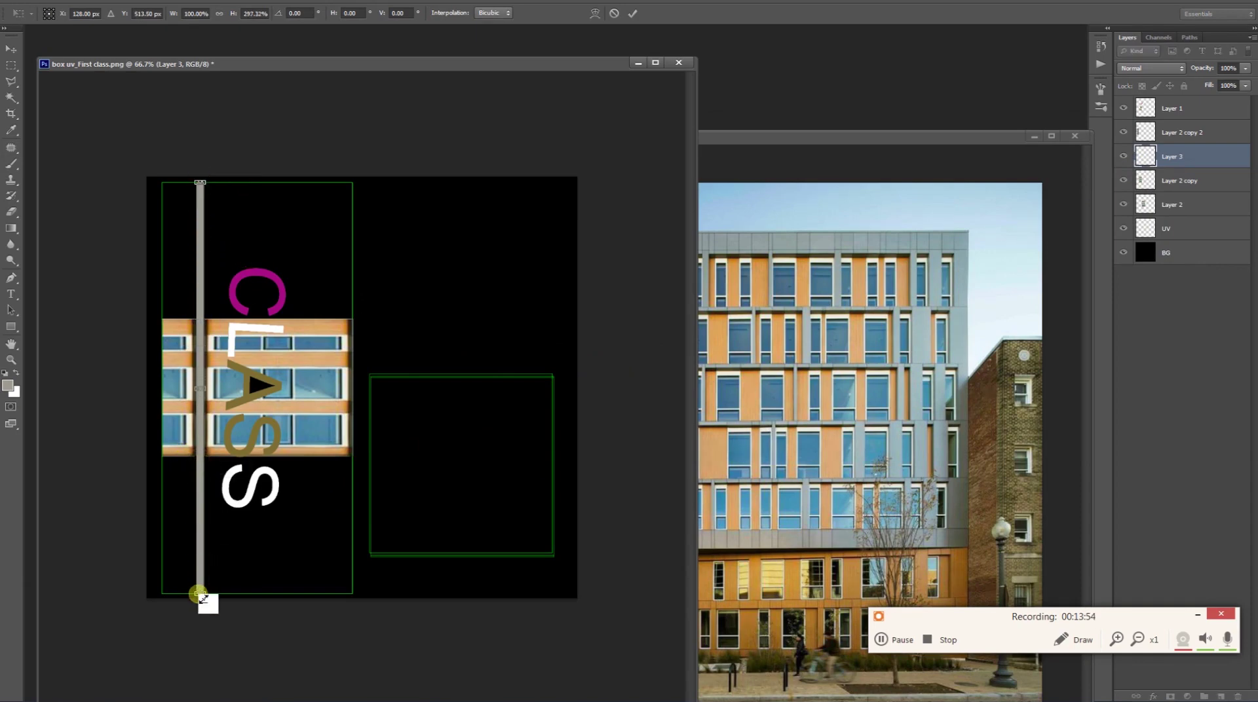
key(Return)
key(b)
key(v)
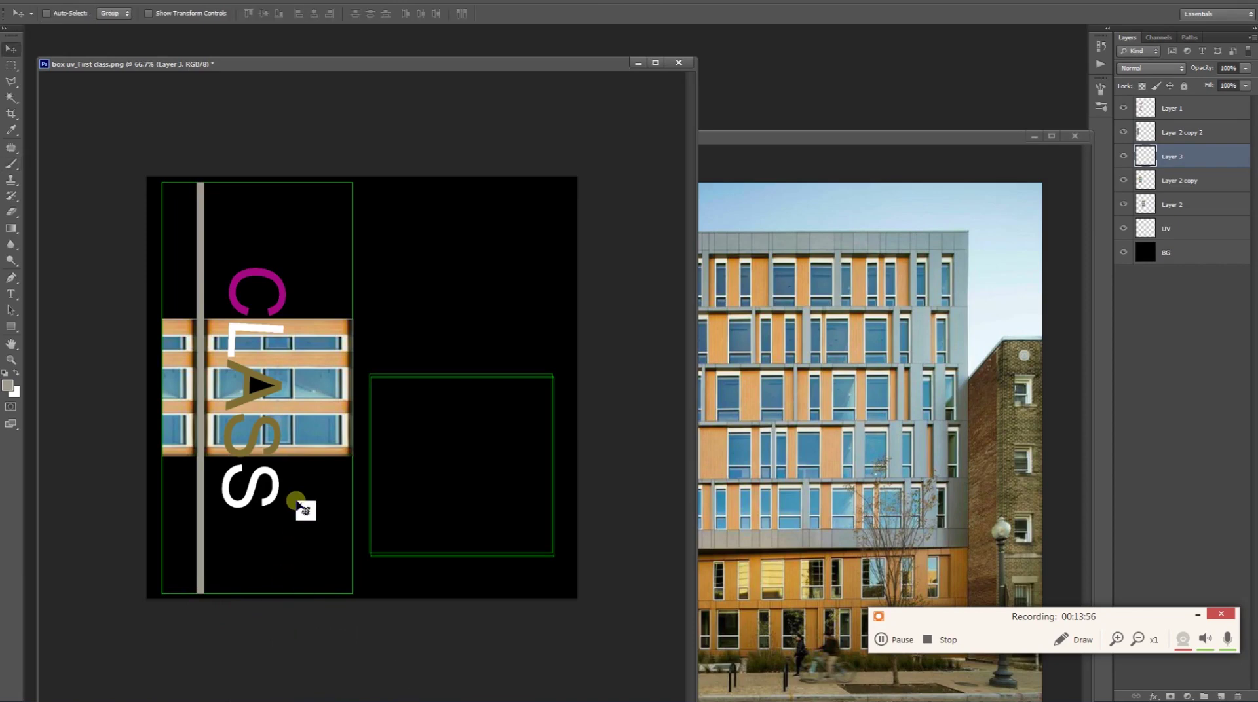
ctrl+click(305, 427)
Step: Move Layer 2 and its copies up, then duplicate them downward twice to tile the panel height
drag(1131, 214, 1132, 192)
drag(1080, 231, 330, 455)
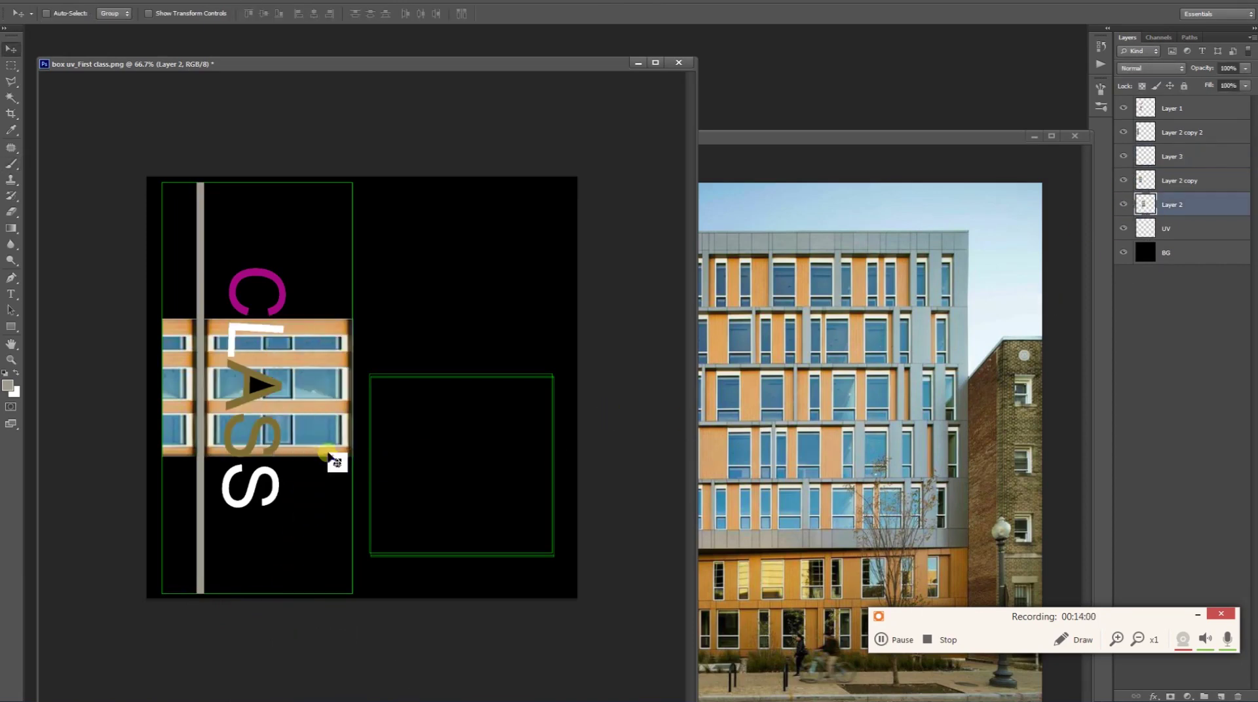
ctrl+shift+click(223, 427)
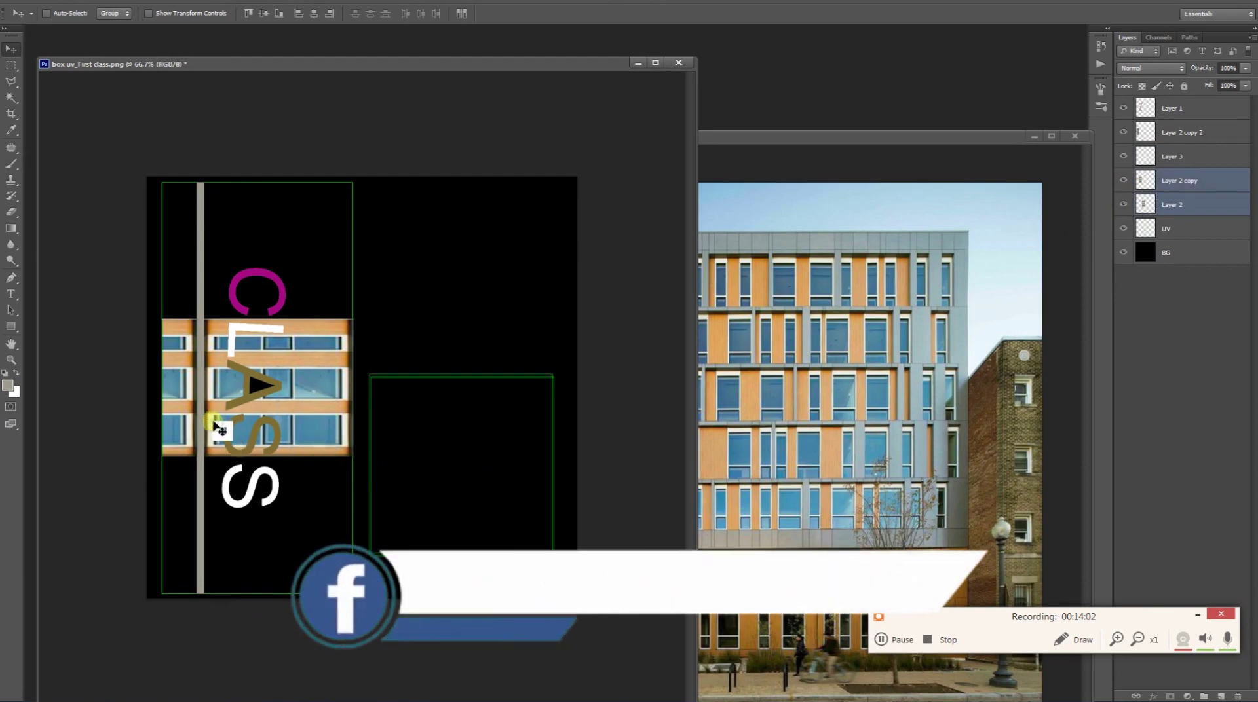
ctrl+shift+click(183, 438)
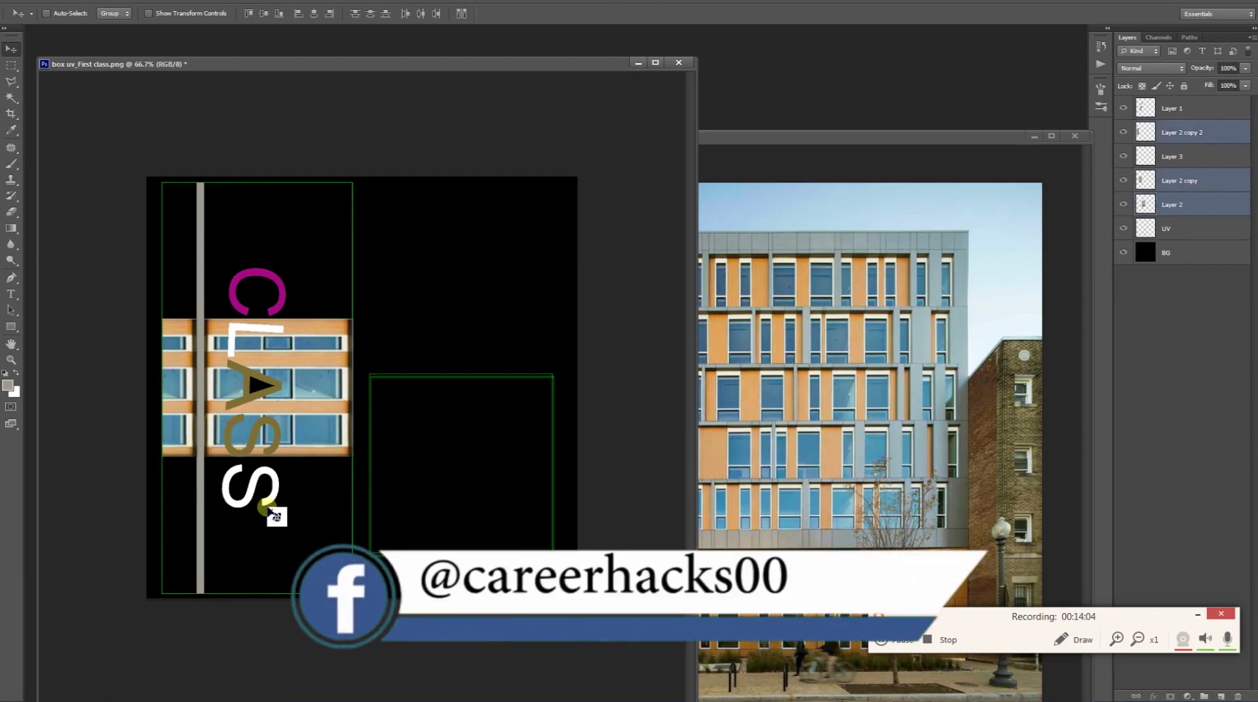
mouse_move(301, 436)
mouse_down()
mouse_move(298, 308)
mouse_move(309, 454)
mouse_move(298, 285)
mouse_up()
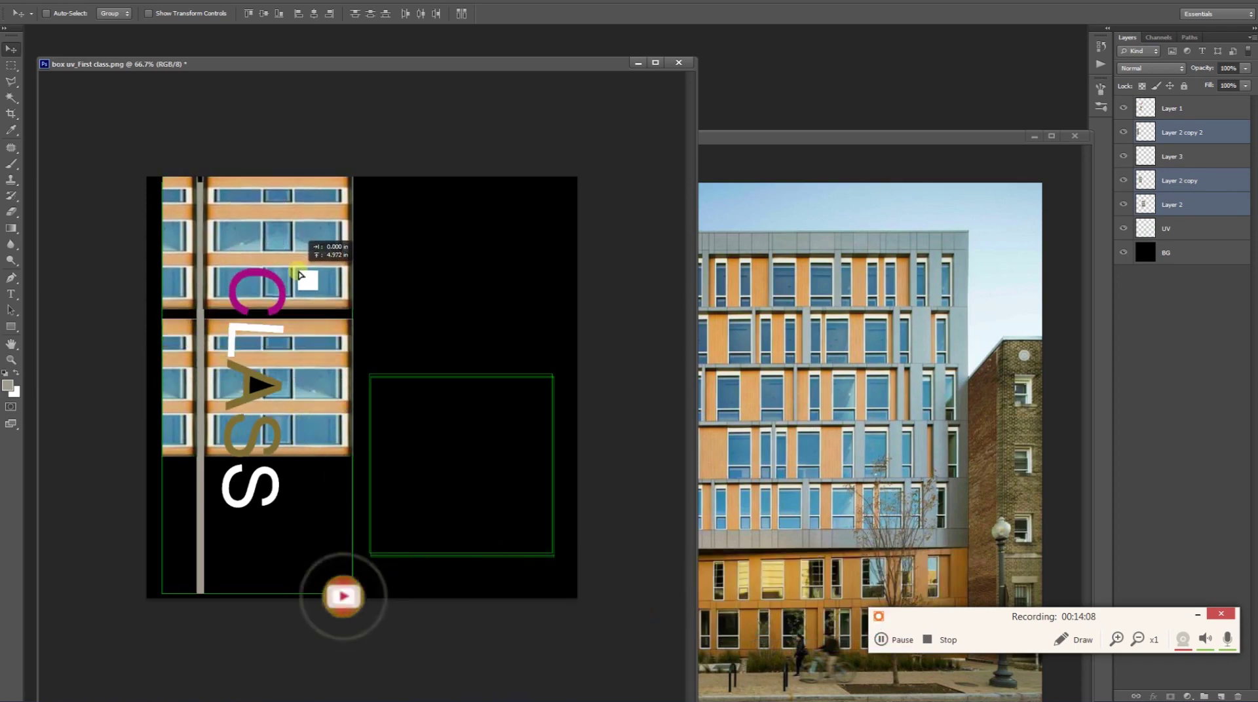
key(ctrl+j)
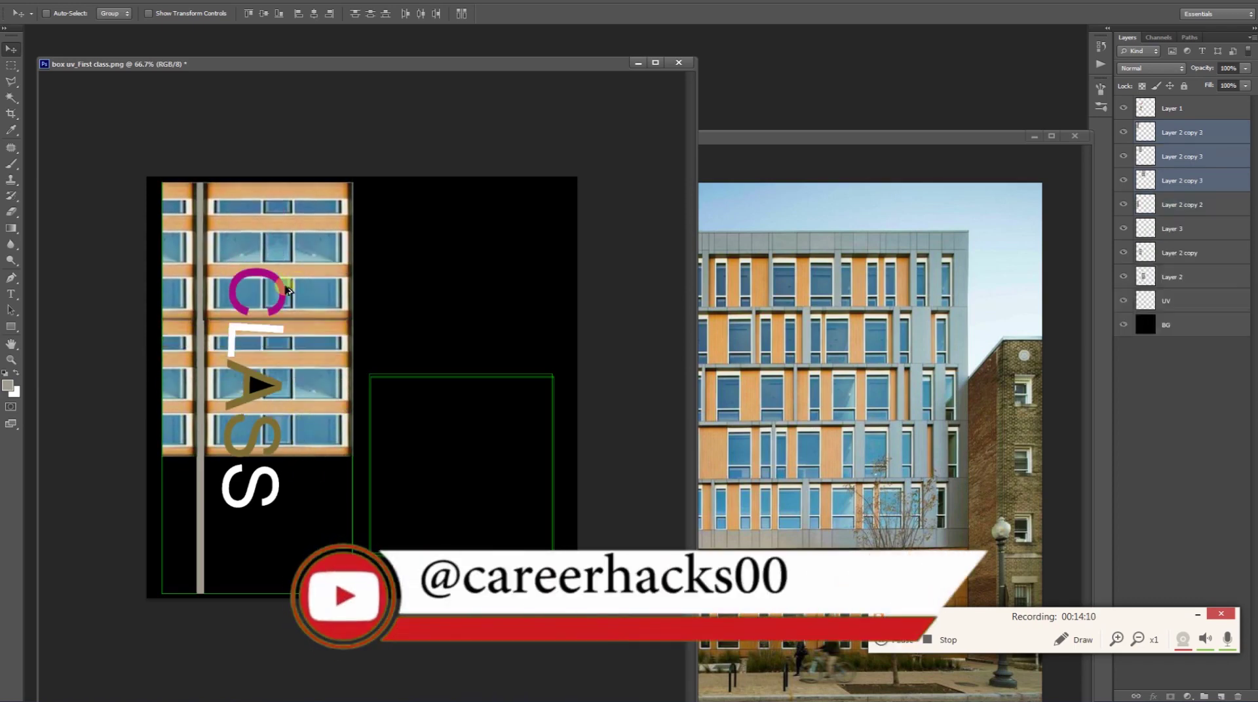
drag(286, 256, 211, 540)
key(ctrl+j)
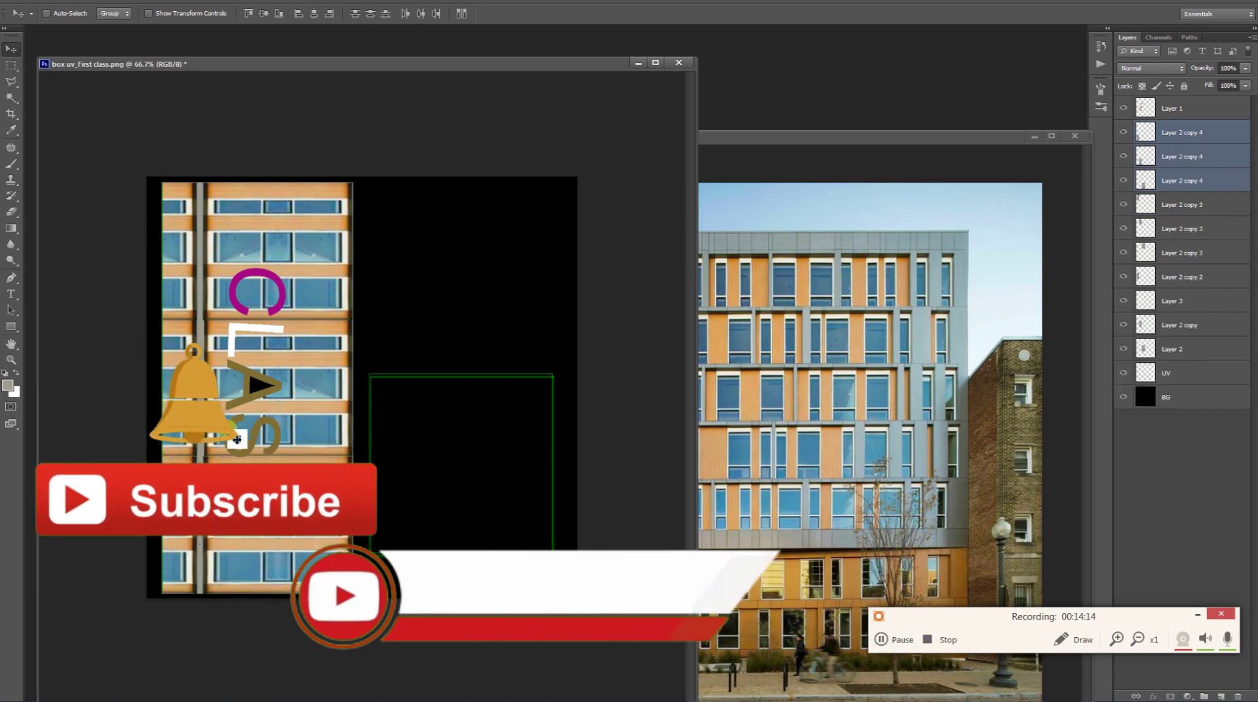
ctrl+click(254, 405)
key(w)
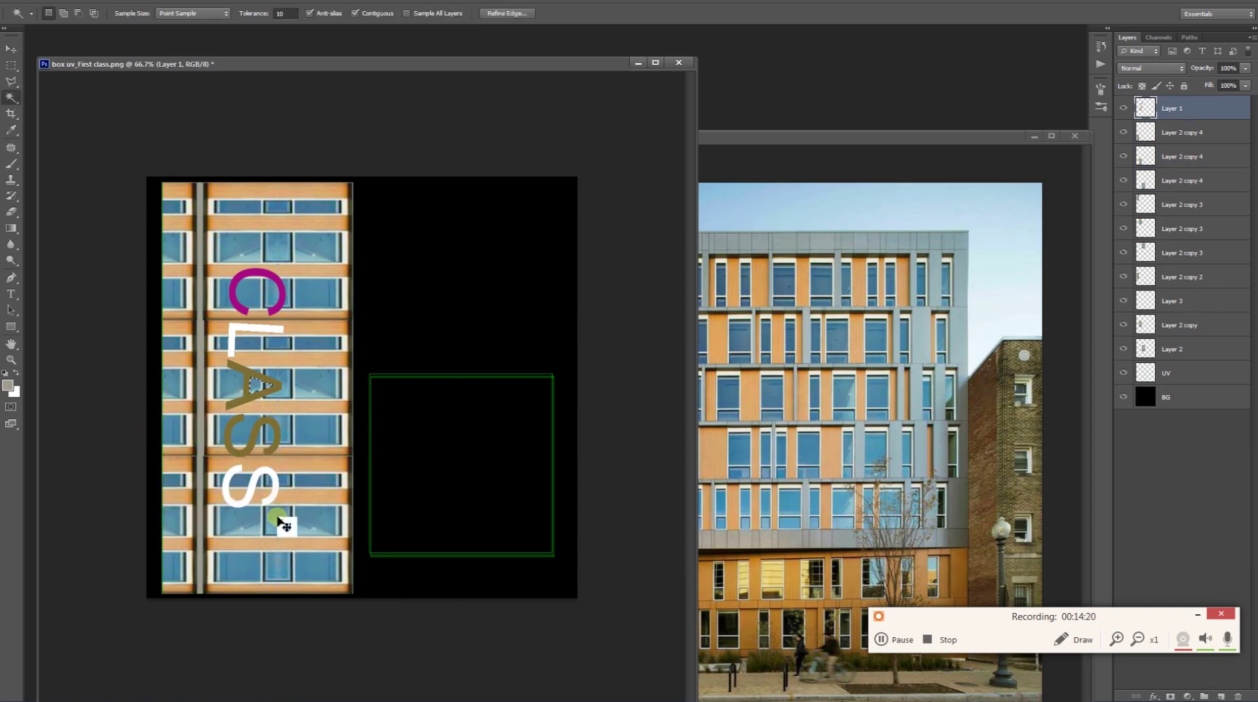
key(v)
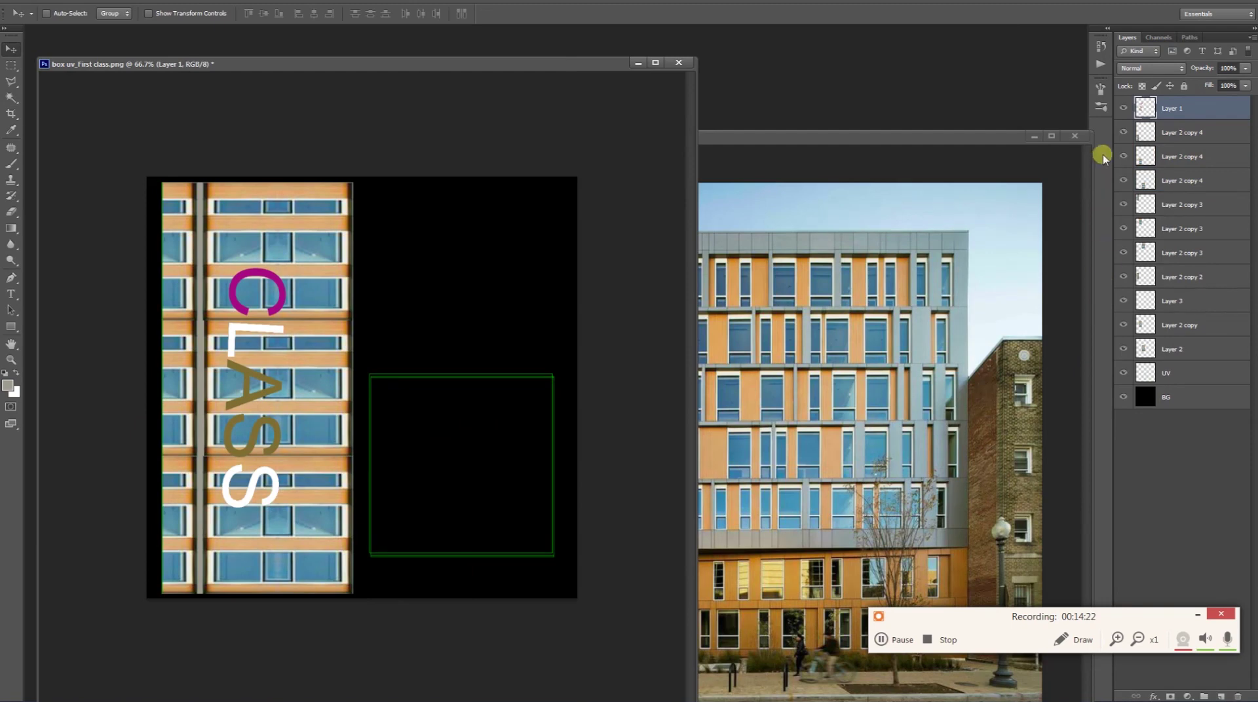
Step: Add a Drop Shadow layer style to the CLASS lettering on Layer 1
click(1124, 108)
click(1124, 109)
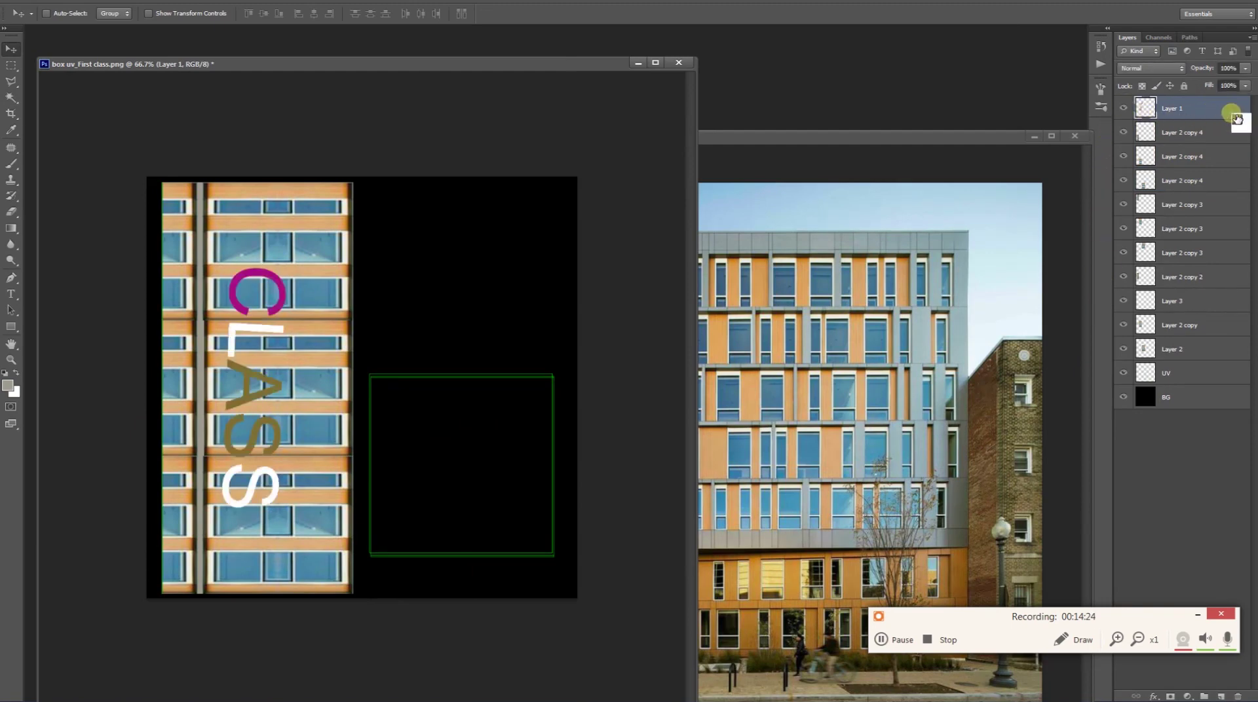
double_click(1225, 111)
click(489, 351)
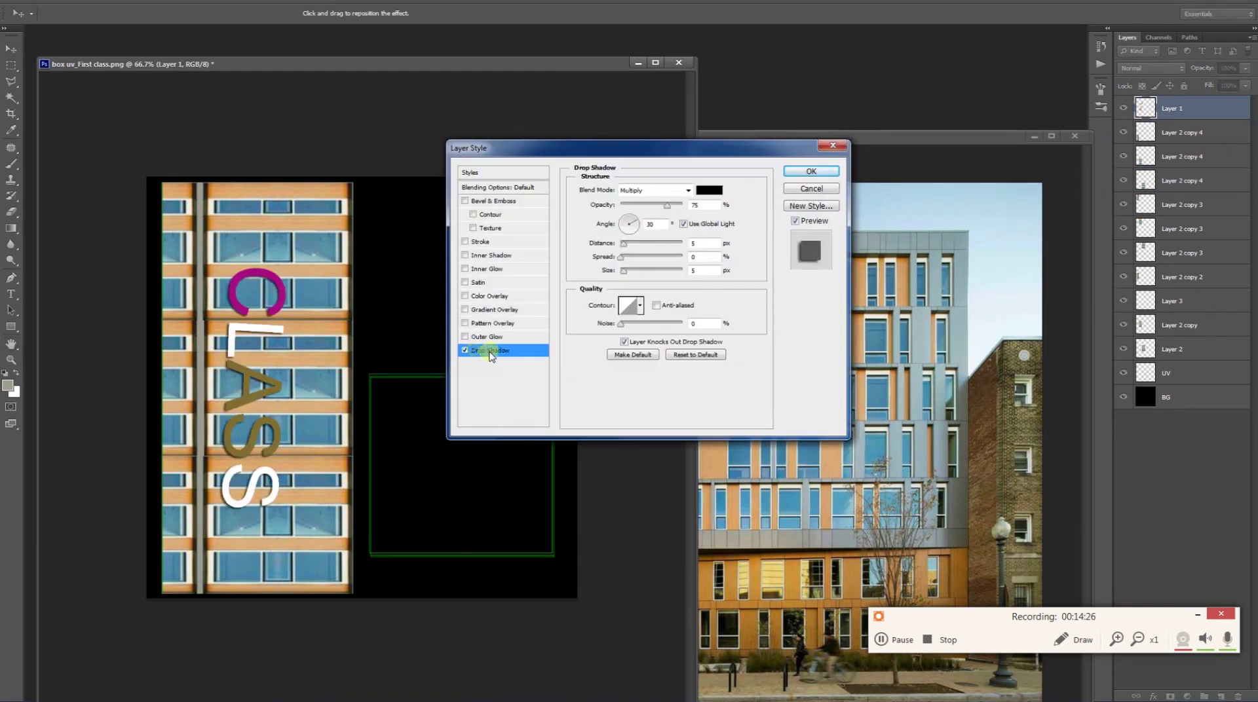
click(811, 172)
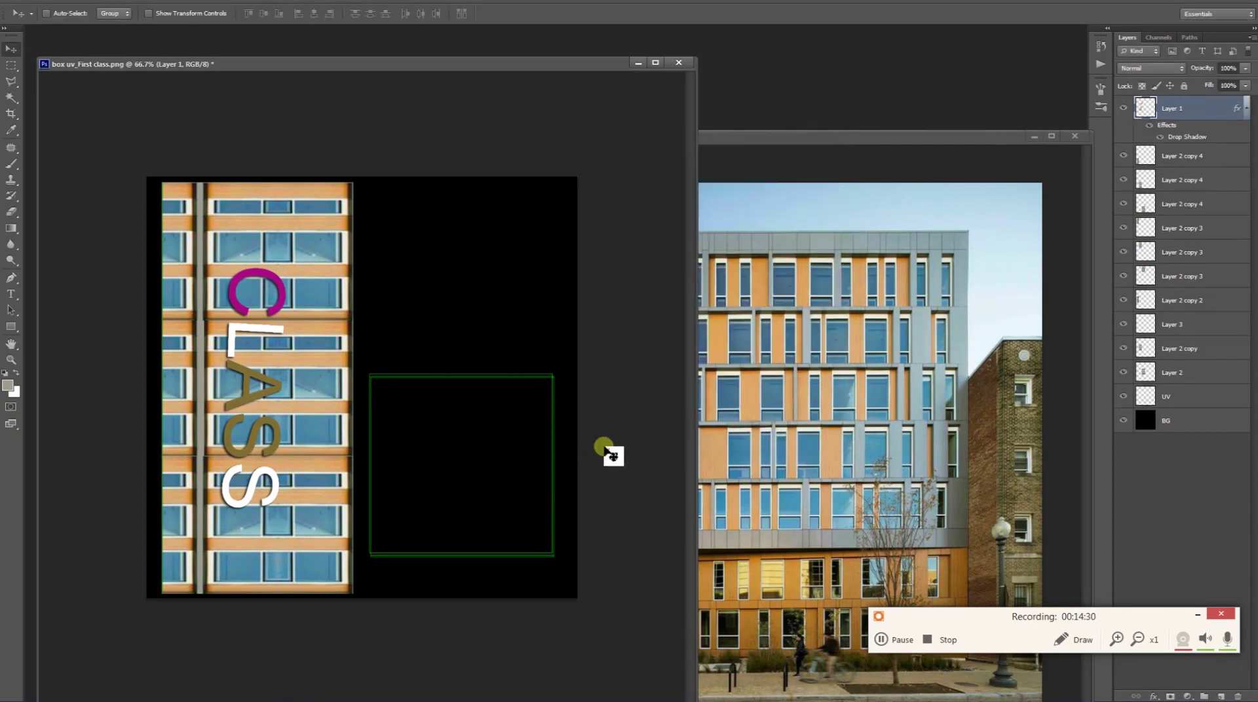
key(ctrl+shift+s)
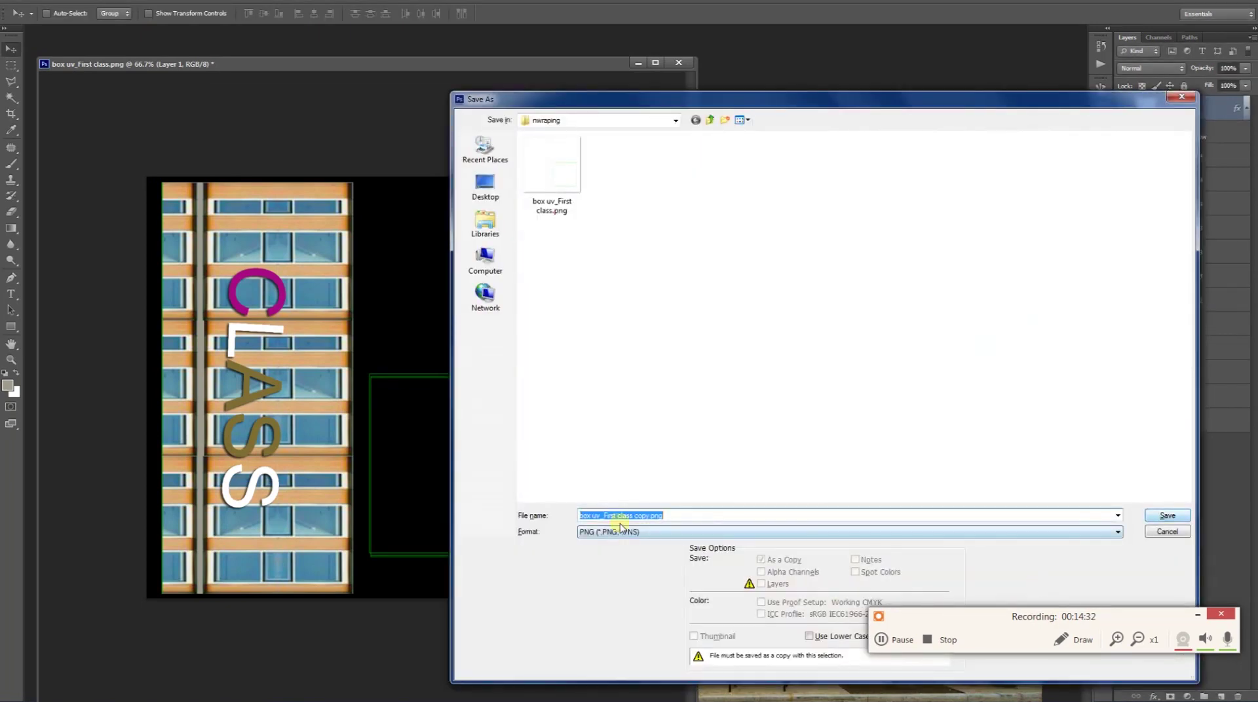
Step: Save the facade map as a JPEG, replacing the copy suffix in the name with an underscore
click(621, 531)
click(662, 606)
click(705, 516)
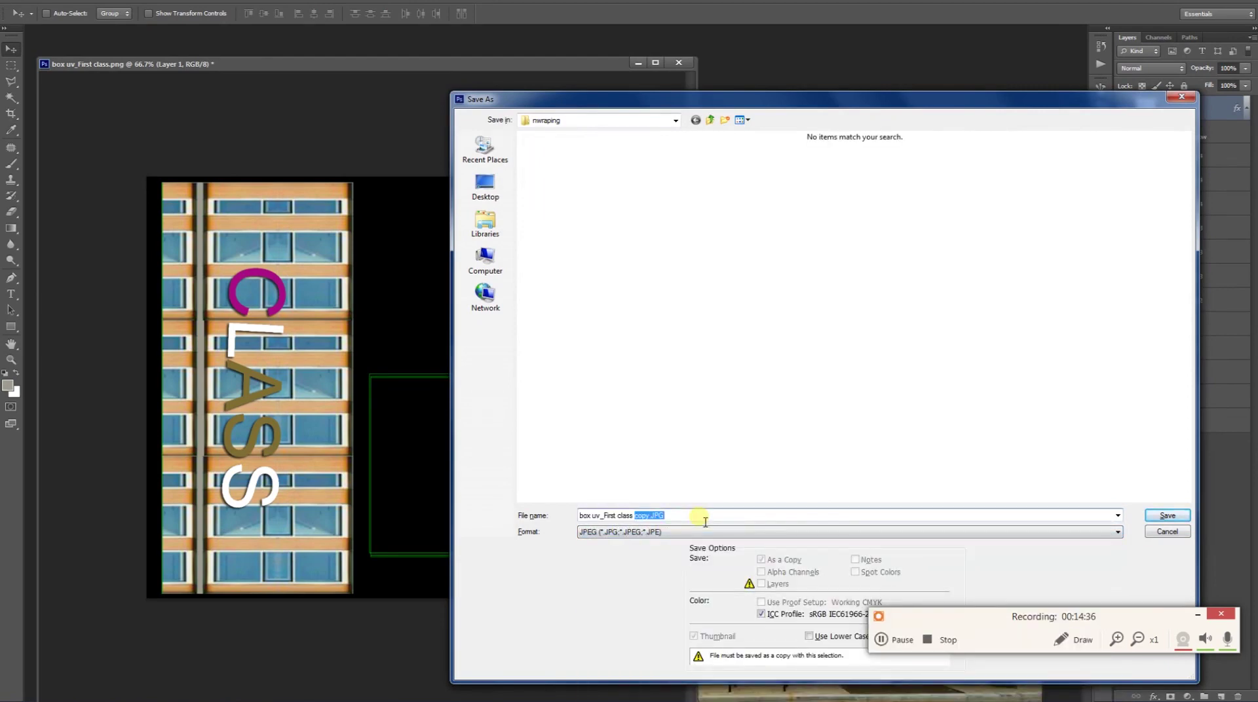
key(BackSpace)
text(_)
key(Return)
key(Return)
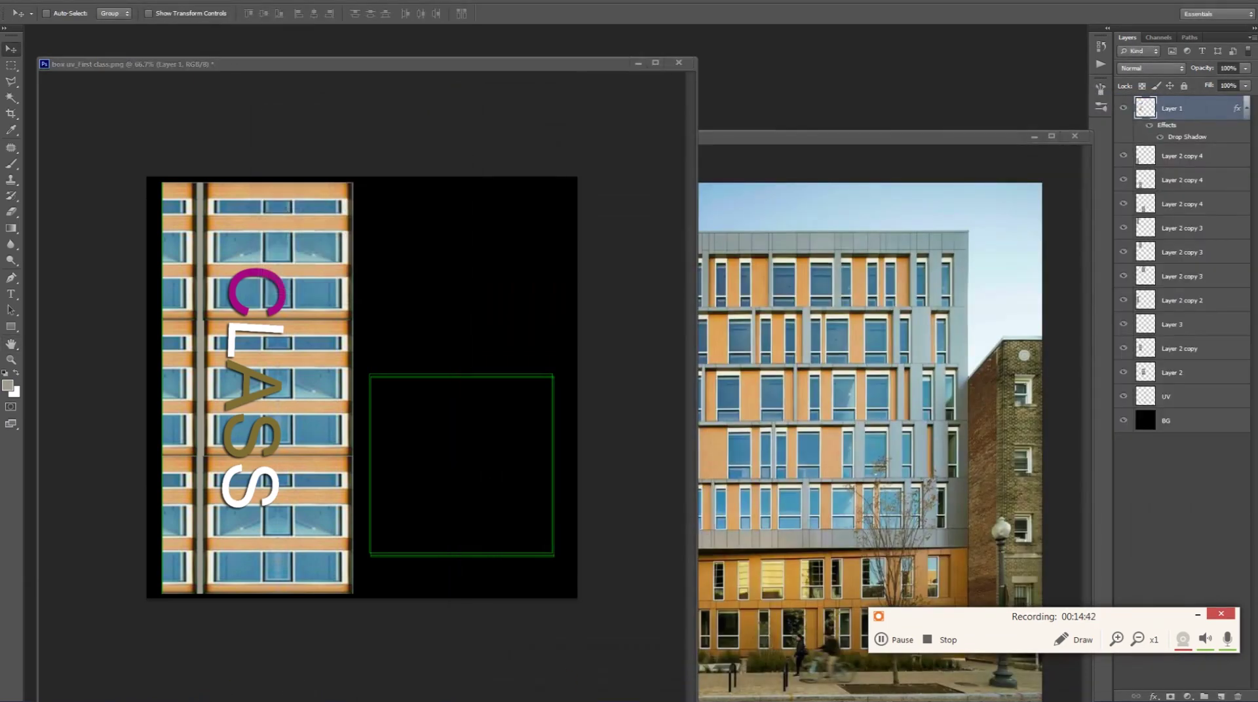
click(178, 657)
Step: Swap the diffuse Checker for a Bitmap loading E:\classes\nwraping\box uv_First class_JPG.JPG
click(664, 421)
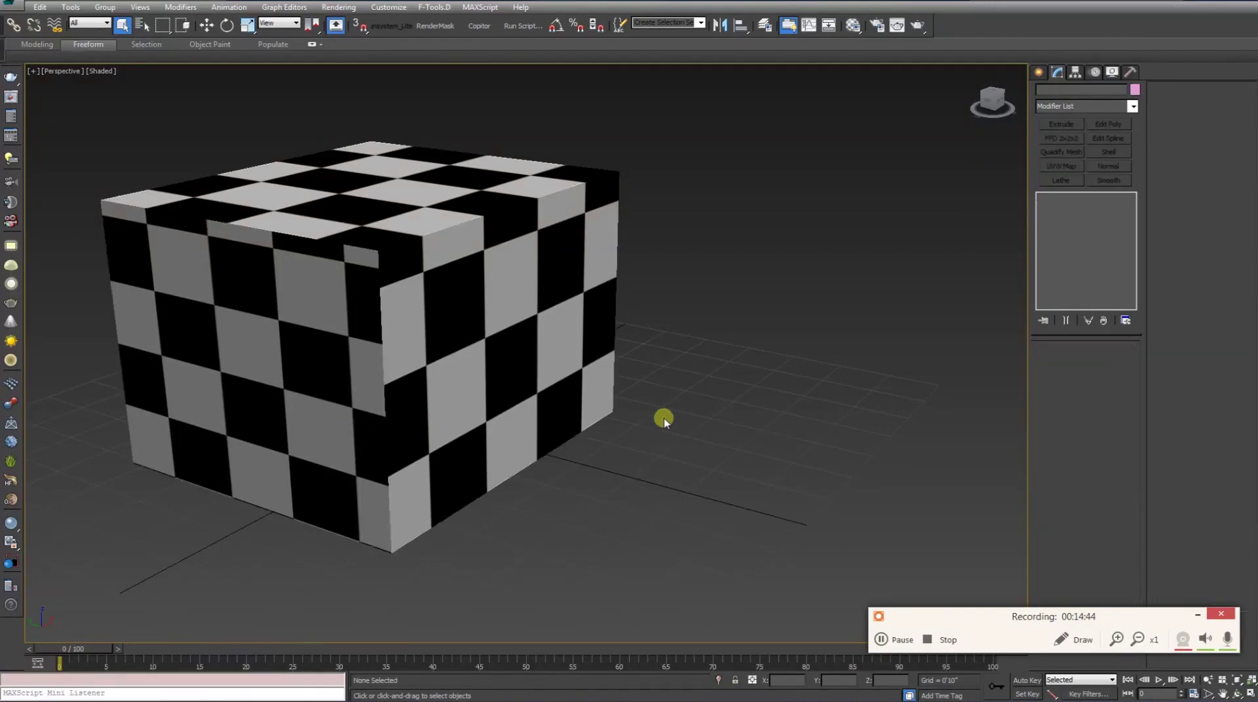
key(m)
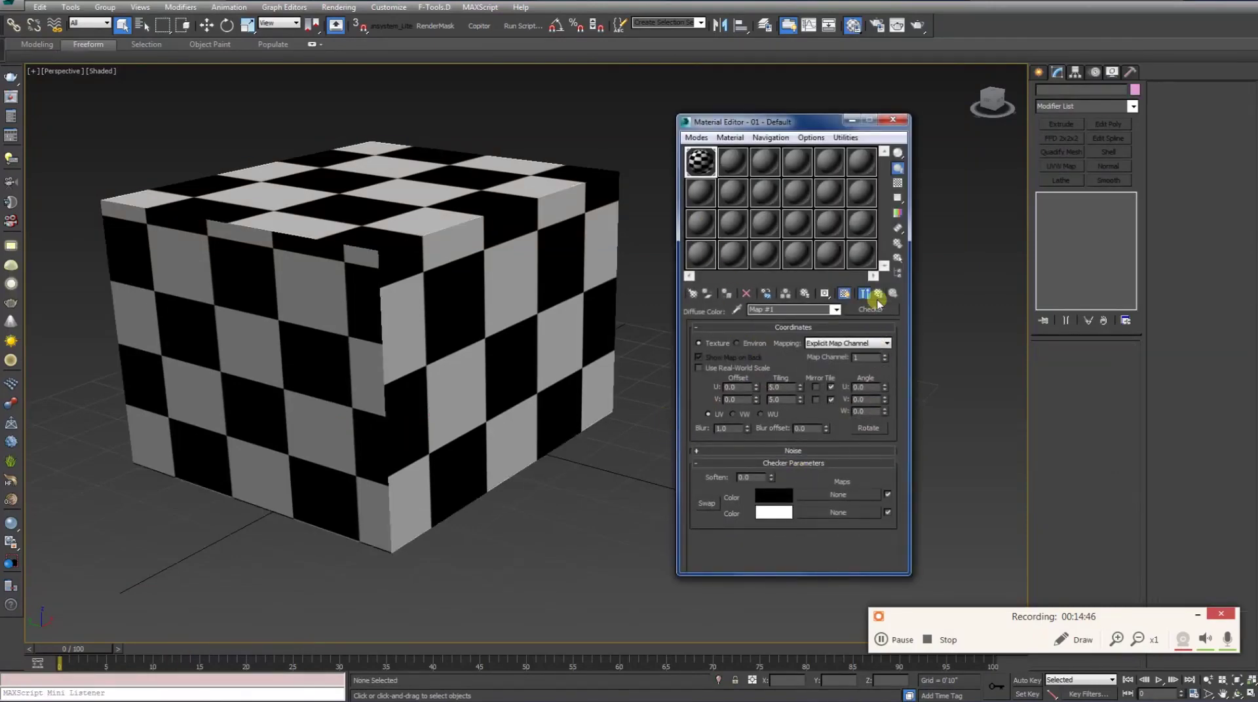
click(878, 300)
click(775, 388)
click(871, 309)
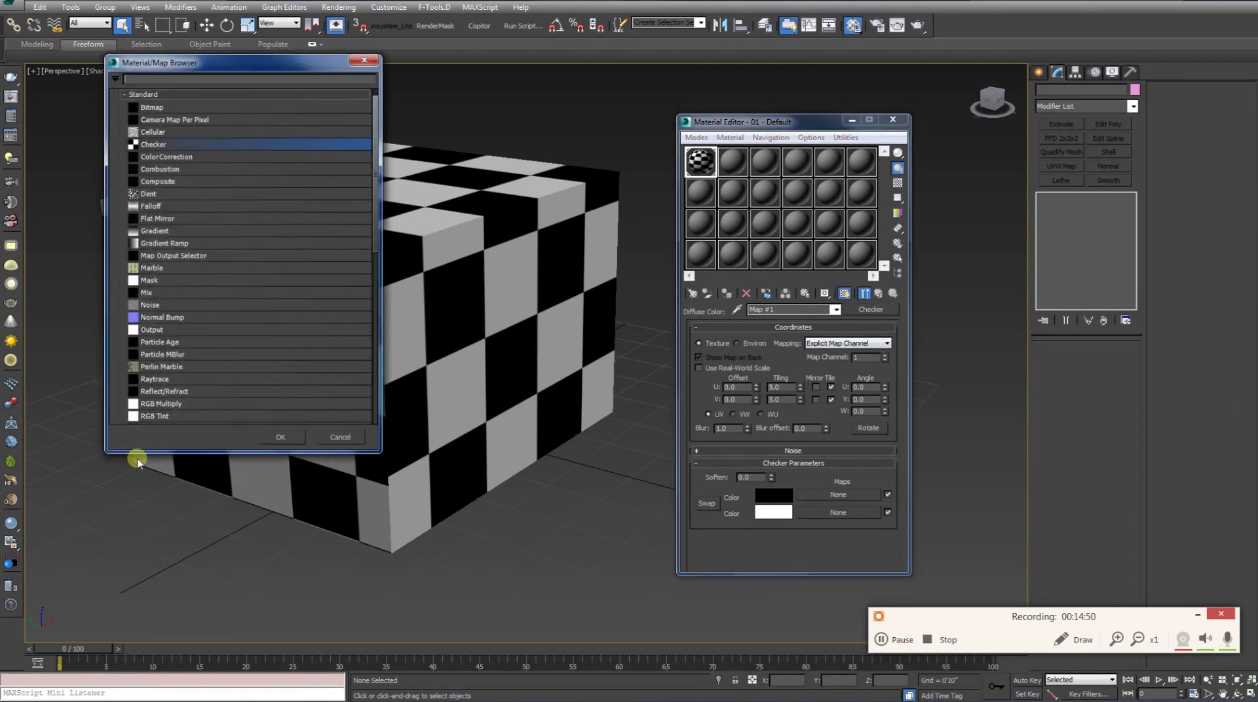
double_click(153, 110)
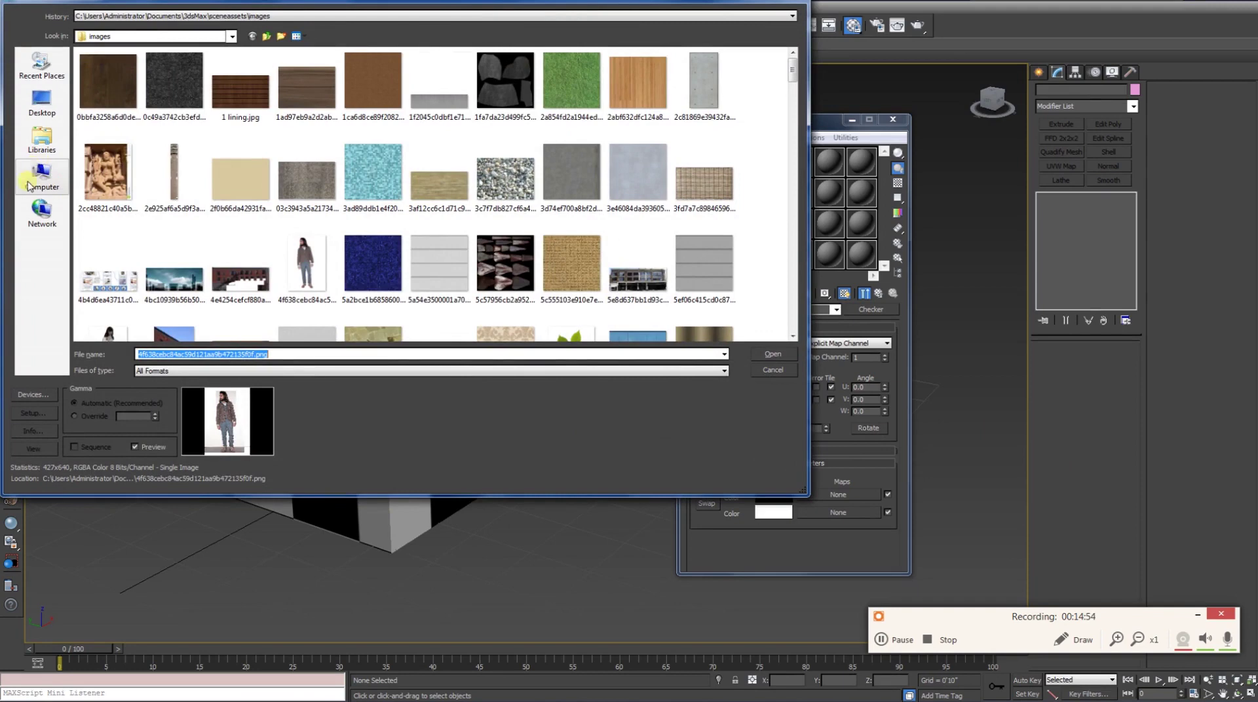
click(33, 173)
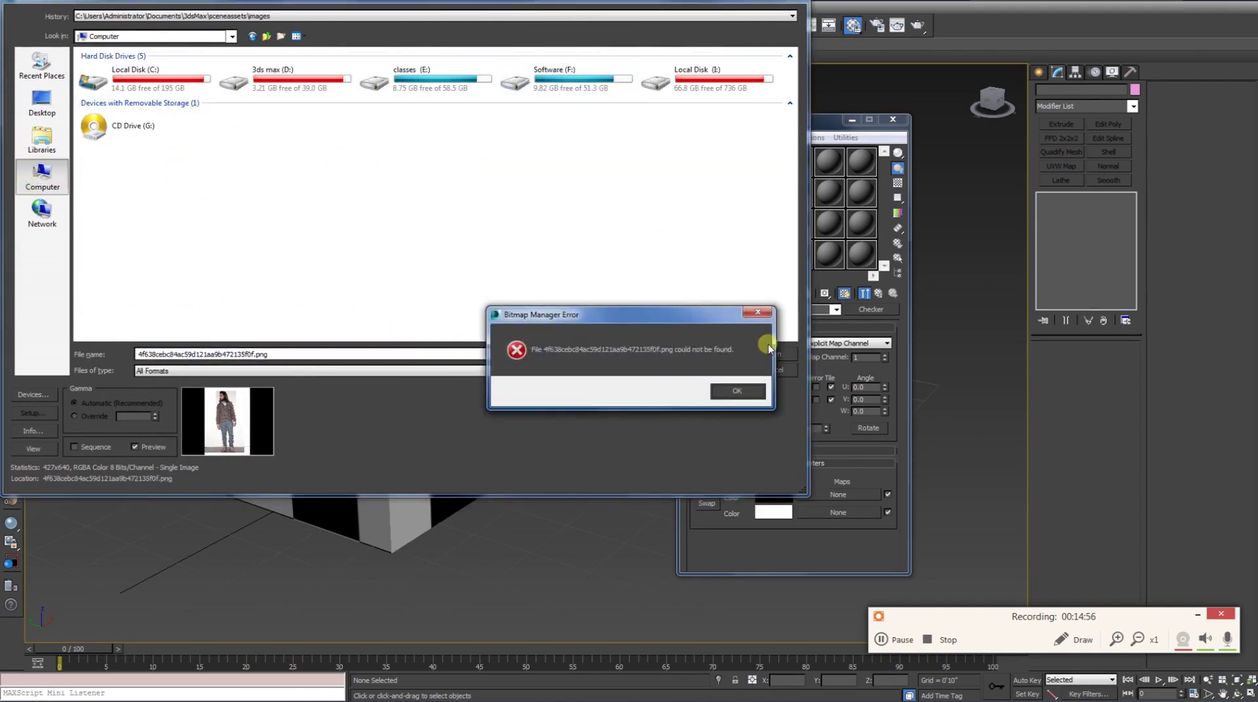
click(737, 391)
double_click(406, 75)
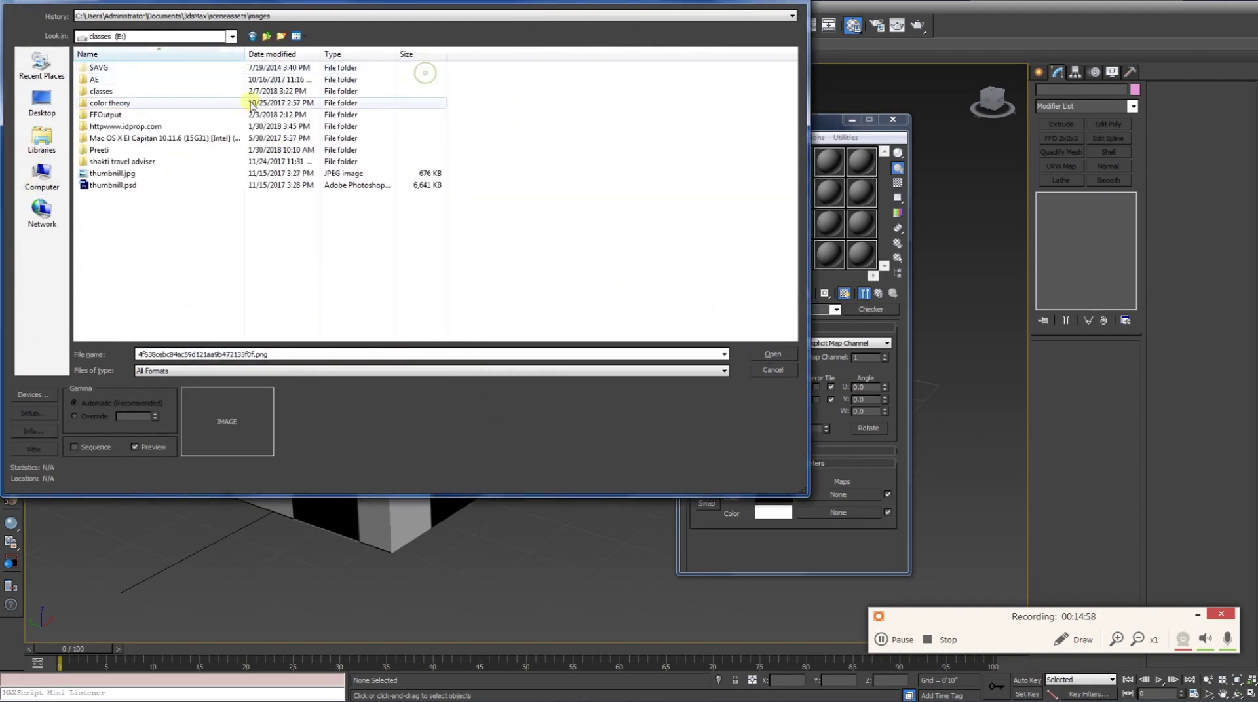
double_click(148, 97)
double_click(225, 108)
double_click(174, 80)
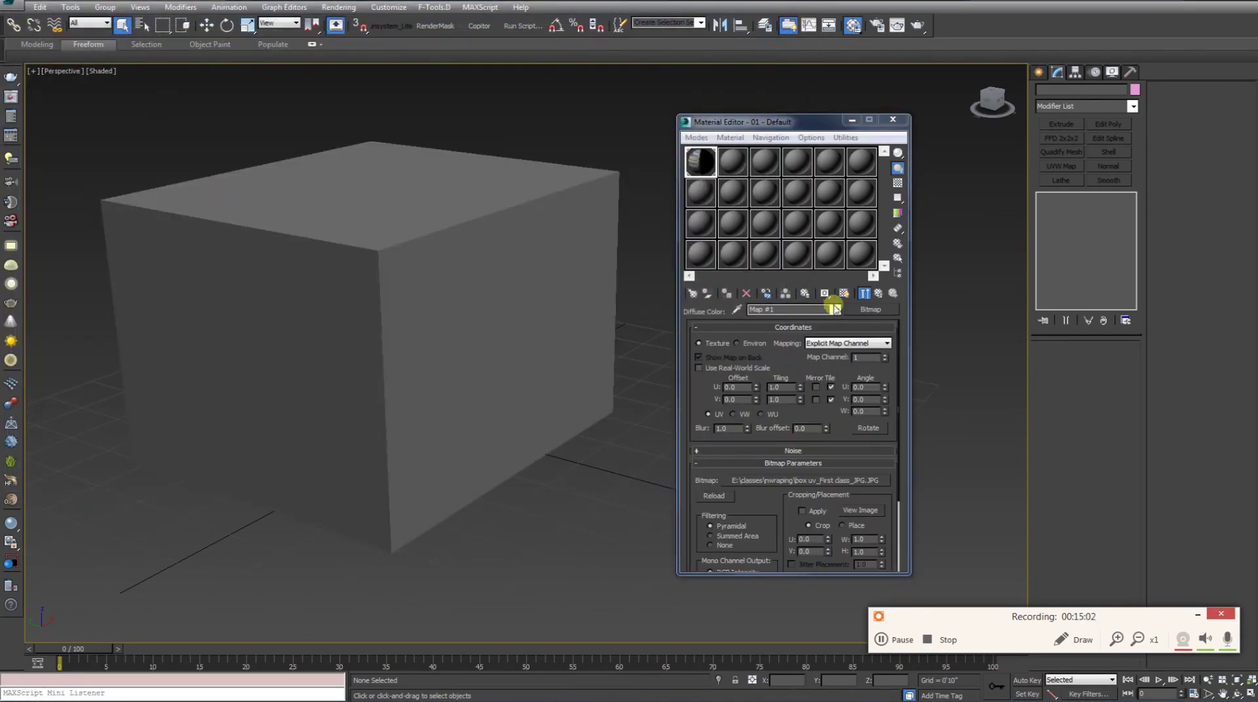
Step: Show the facade material in the viewport, orbit around the box and test-render it
click(845, 294)
alt+middle_drag(603, 578, 514, 539)
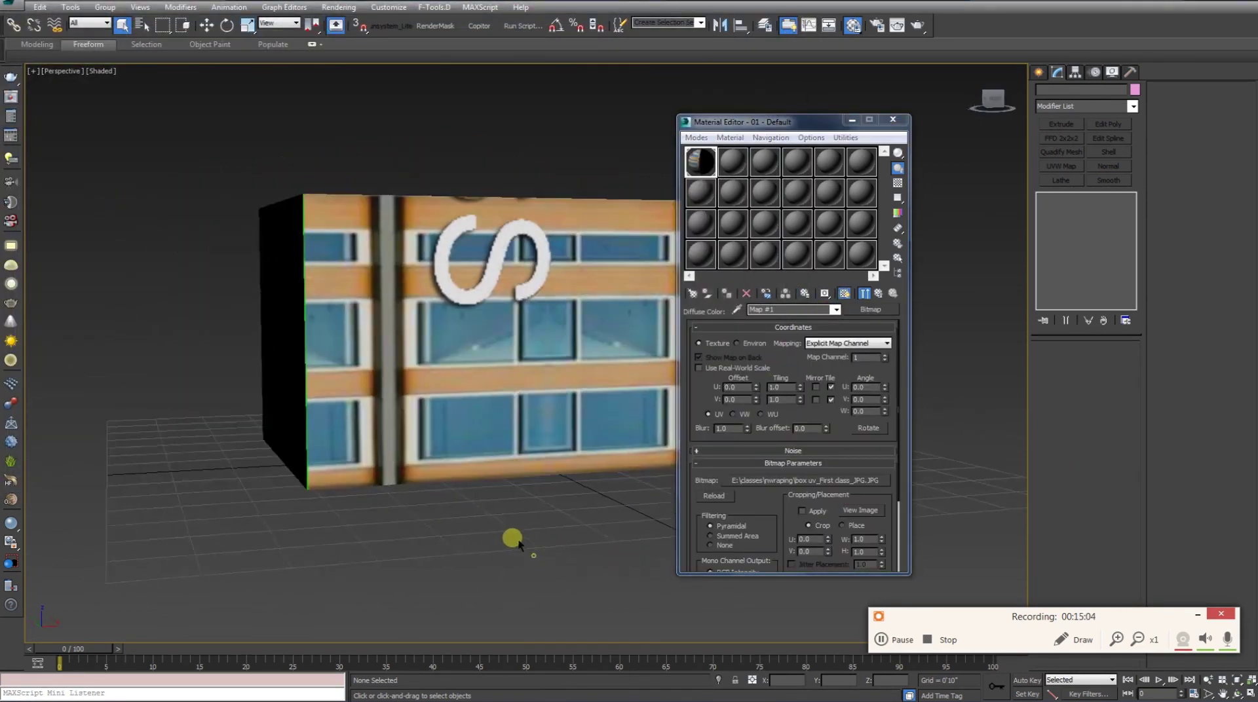
scroll(403, 517, up, 2)
alt+middle_drag(395, 257, 479, 339)
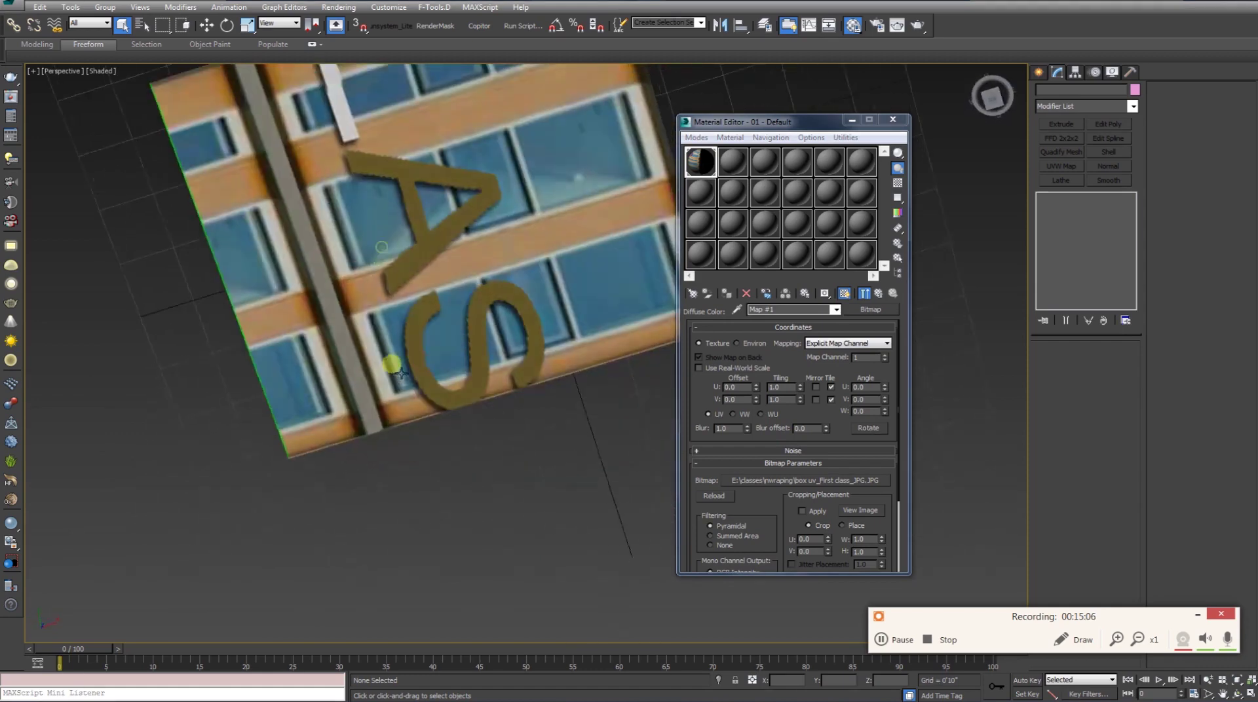
mouse_move(288, 380)
alt+middle_down()
mouse_move(314, 317)
mouse_move(411, 430)
alt+middle_up()
key(shift+q)
click(439, 13)
Step: Re-render a zoomed-out view and orbit to inspect the lettered face and the top
ctrl+alt+middle_drag(505, 289, 548, 402)
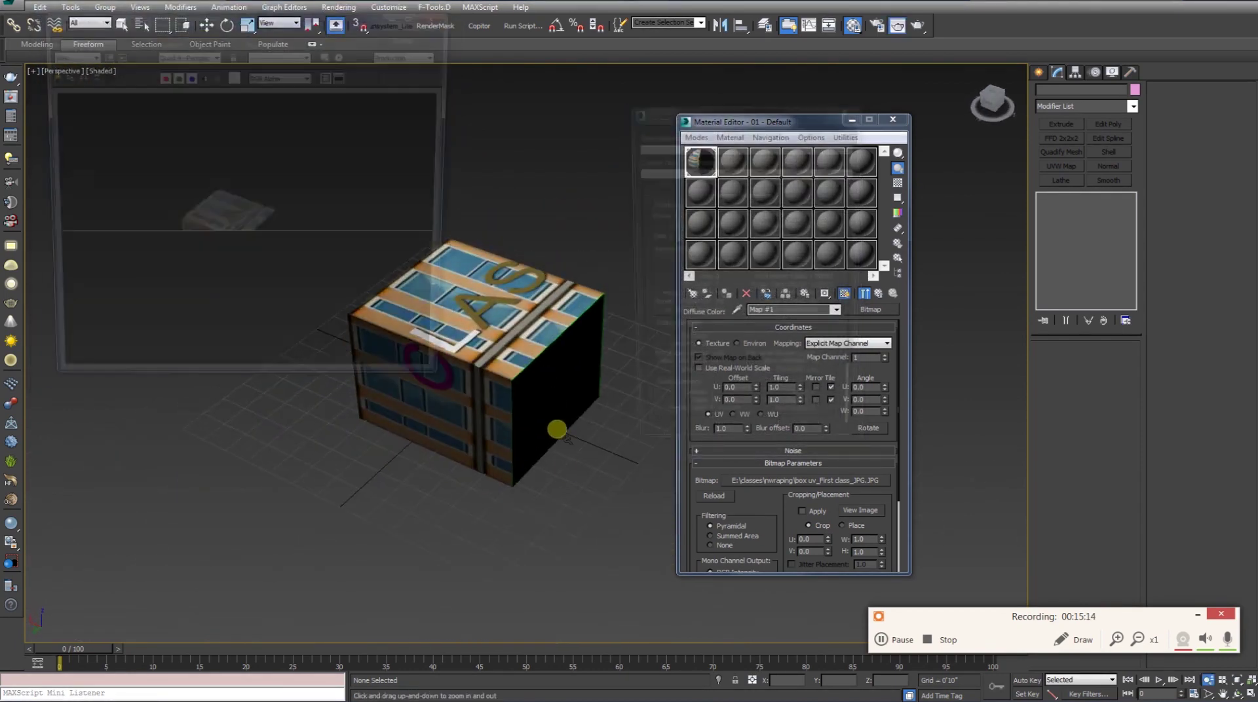
key(shift+q)
mouse_move(576, 443)
alt+middle_down()
mouse_move(413, 435)
mouse_move(490, 454)
mouse_move(603, 433)
alt+middle_up()
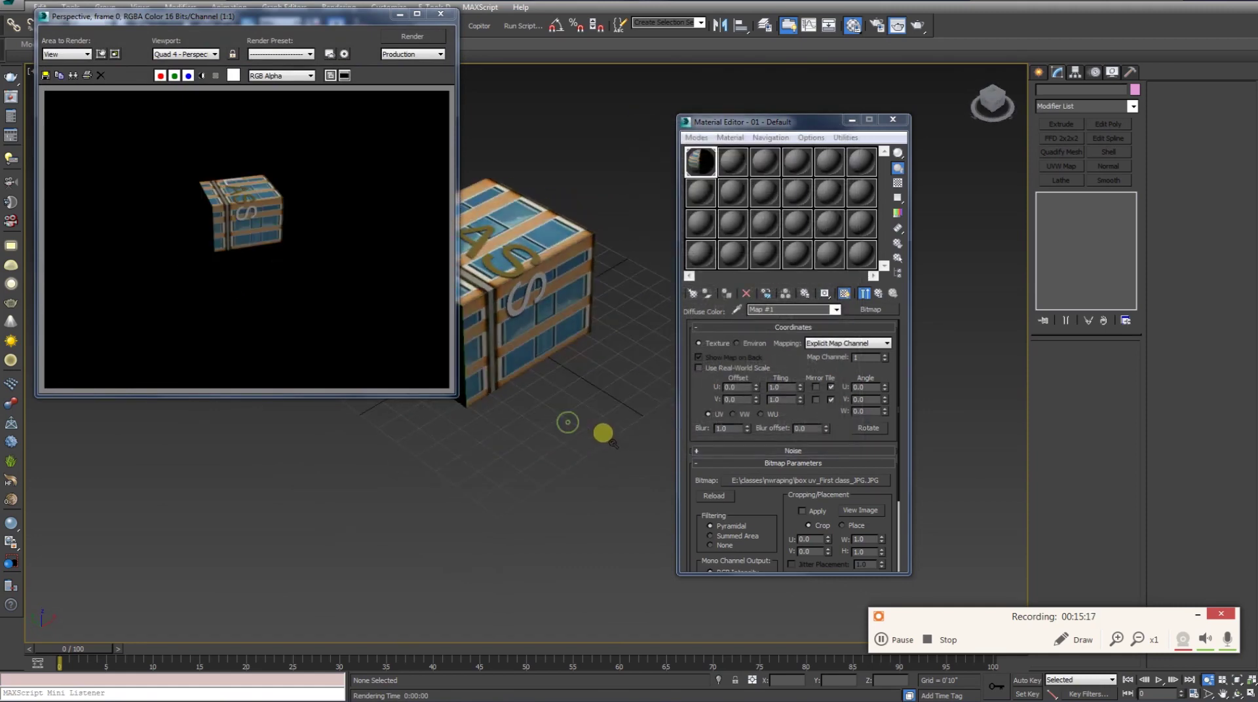
click(440, 13)
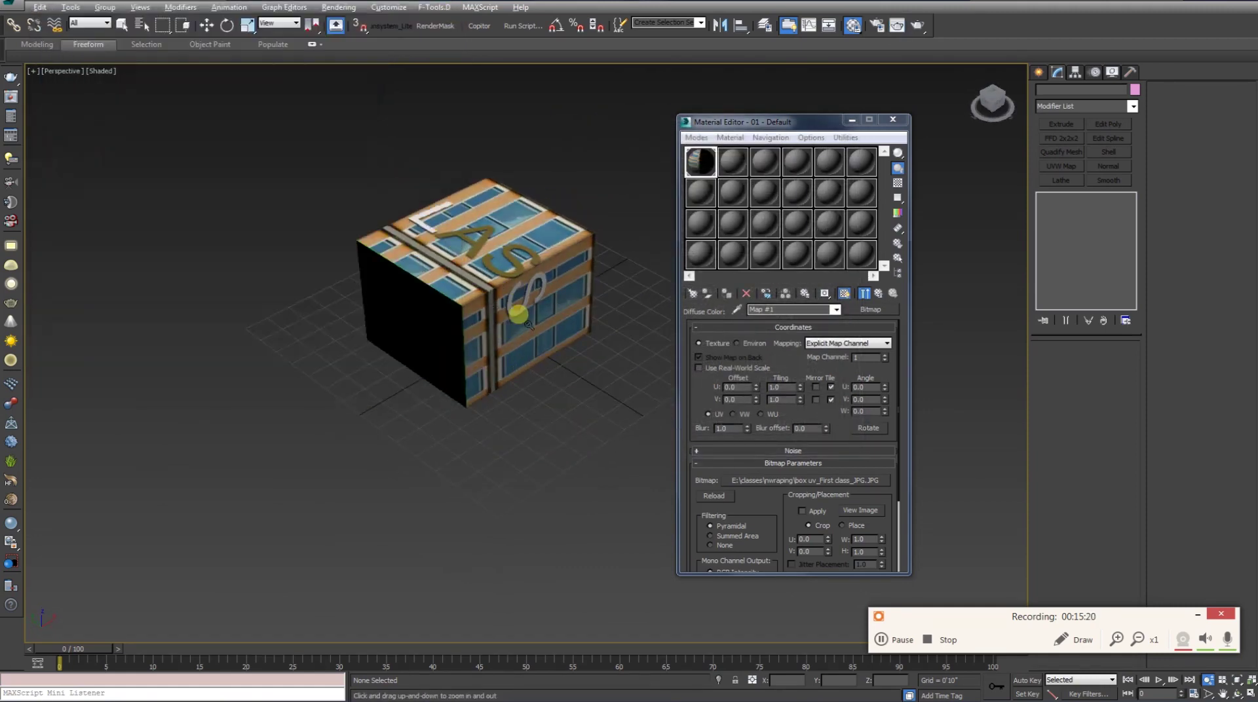
scroll(514, 318, up, 3)
scroll(556, 273, up, 3)
mouse_move(331, 447)
alt+middle_down()
mouse_move(385, 328)
mouse_move(324, 281)
mouse_move(171, 393)
mouse_move(272, 364)
mouse_move(382, 357)
mouse_move(258, 593)
alt+middle_up()
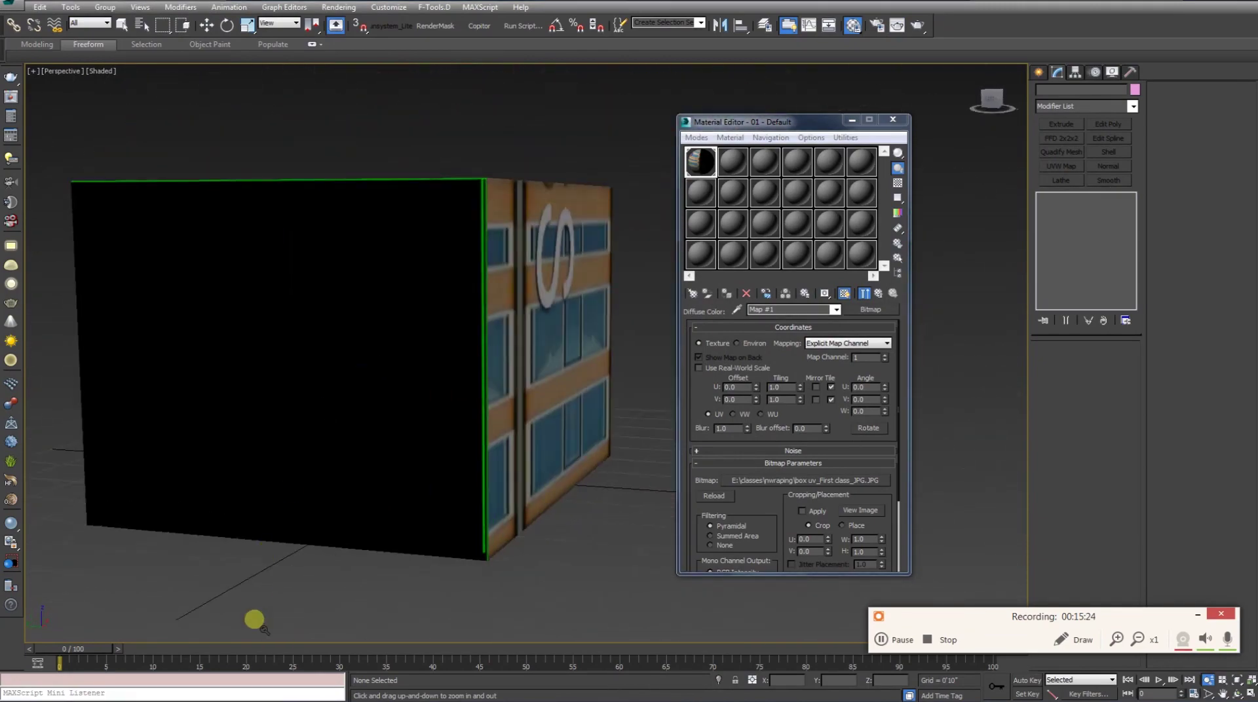
mouse_move(462, 415)
alt+middle_down()
mouse_move(415, 402)
mouse_move(477, 329)
alt+middle_up()
alt+middle_drag(268, 466, 275, 458)
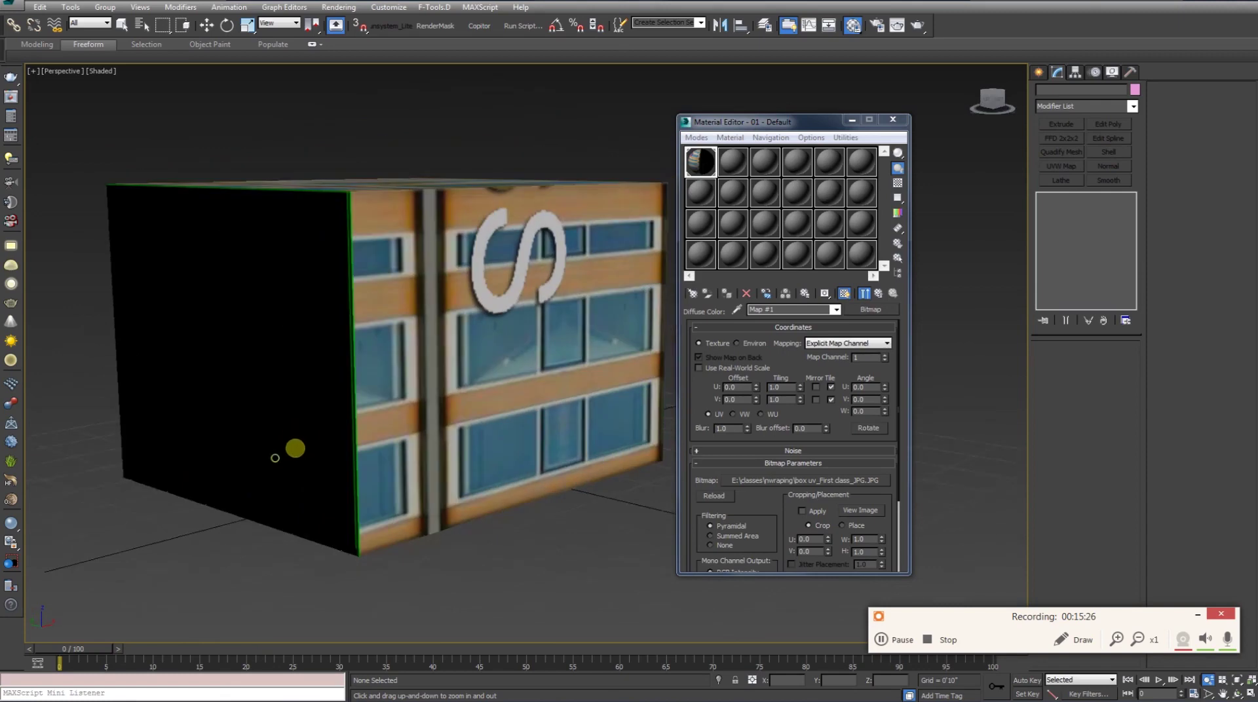
key(q)
click(468, 283)
Step: Rotate the box -90° around Z with angle snap so the lettered face points forward
key(e)
alt+middle_drag(406, 359, 449, 463)
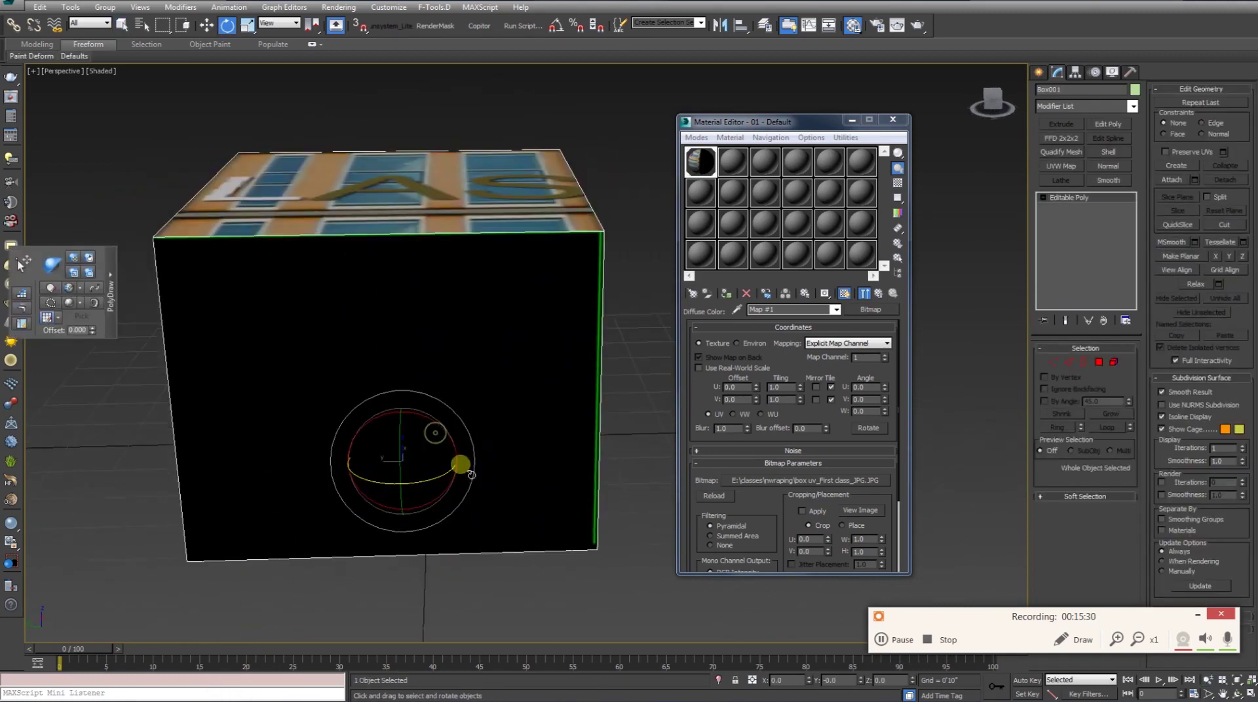
click(413, 456)
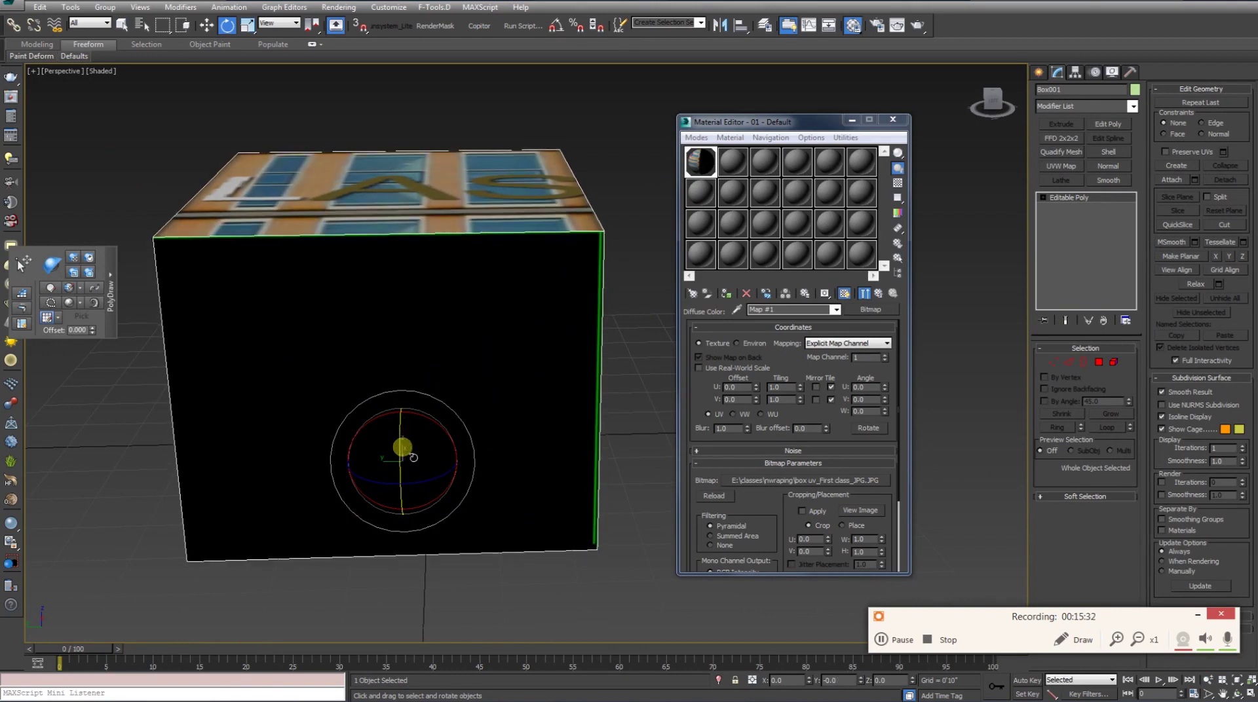
right_click(577, 29)
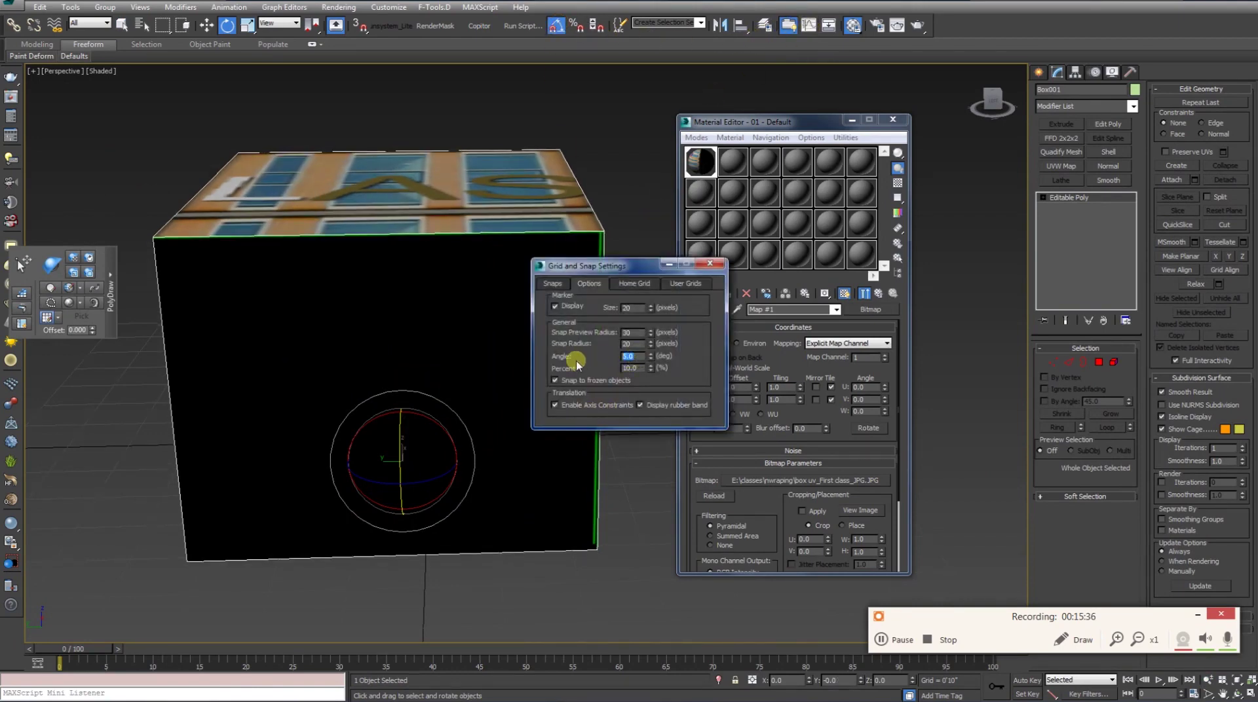
click(708, 266)
mouse_move(522, 443)
mouse_down()
mouse_move(363, 462)
mouse_move(376, 460)
mouse_up()
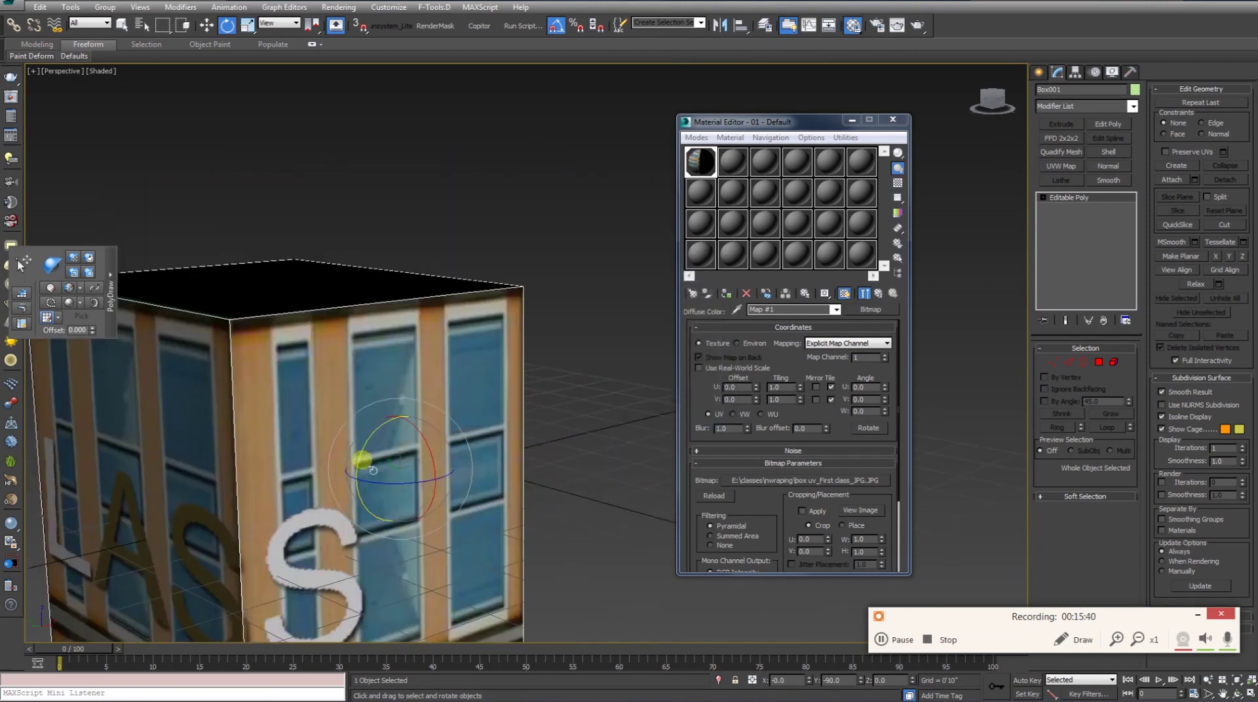
scroll(435, 483, up, 3)
Step: Raise the box above the grid in the Front view, then orbit the perspective view to check it
key(w)
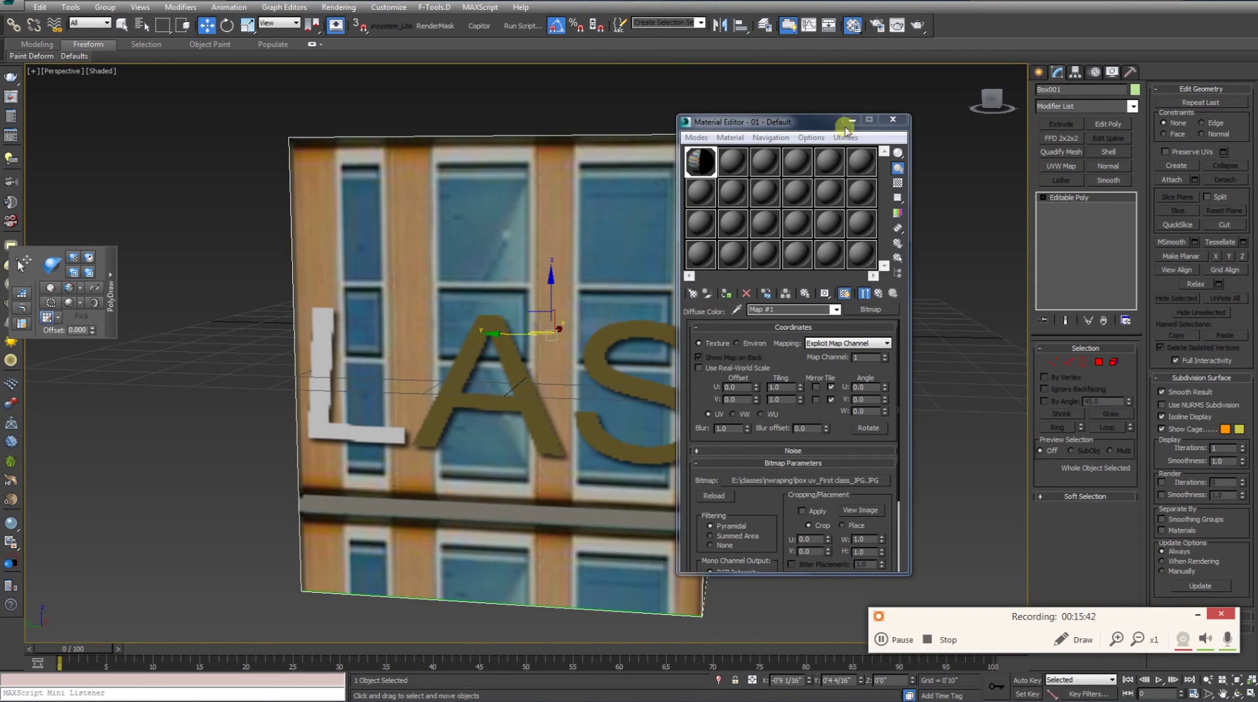
click(850, 121)
key(f)
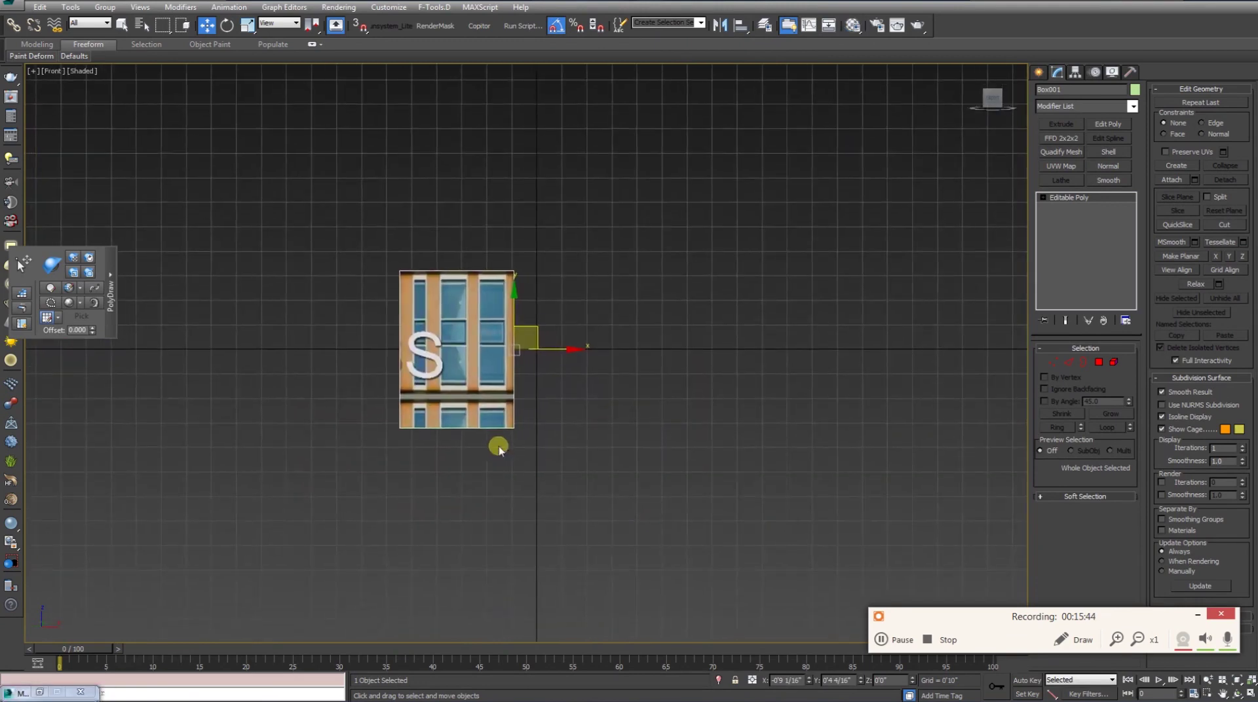
drag(515, 304, 516, 226)
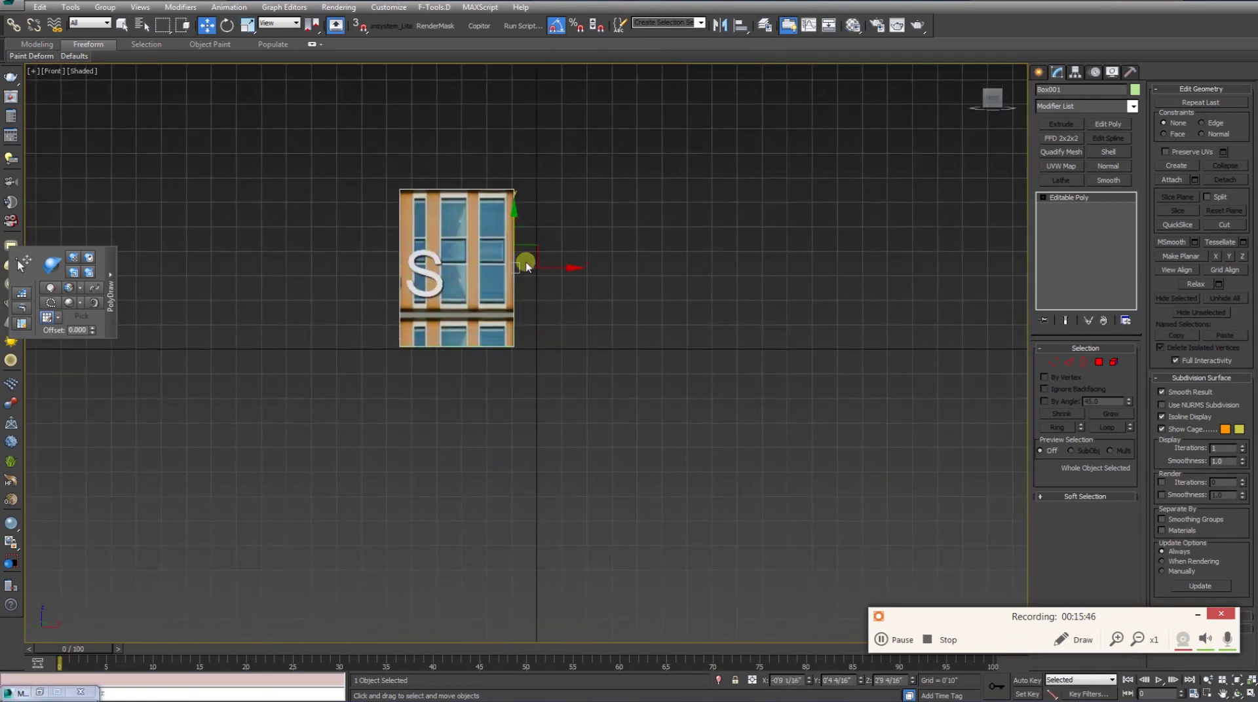
key(p)
scroll(608, 480, up, 5)
alt+middle_drag(594, 477, 707, 441)
key(alt+z)
mouse_move(707, 441)
mouse_down()
mouse_move(562, 385)
mouse_move(480, 402)
mouse_up()
mouse_move(480, 402)
alt+middle_down()
mouse_move(525, 395)
mouse_move(573, 419)
mouse_move(421, 423)
mouse_move(401, 435)
mouse_move(477, 420)
mouse_move(521, 427)
alt+middle_up()
click(792, 351)
key(shift+q)
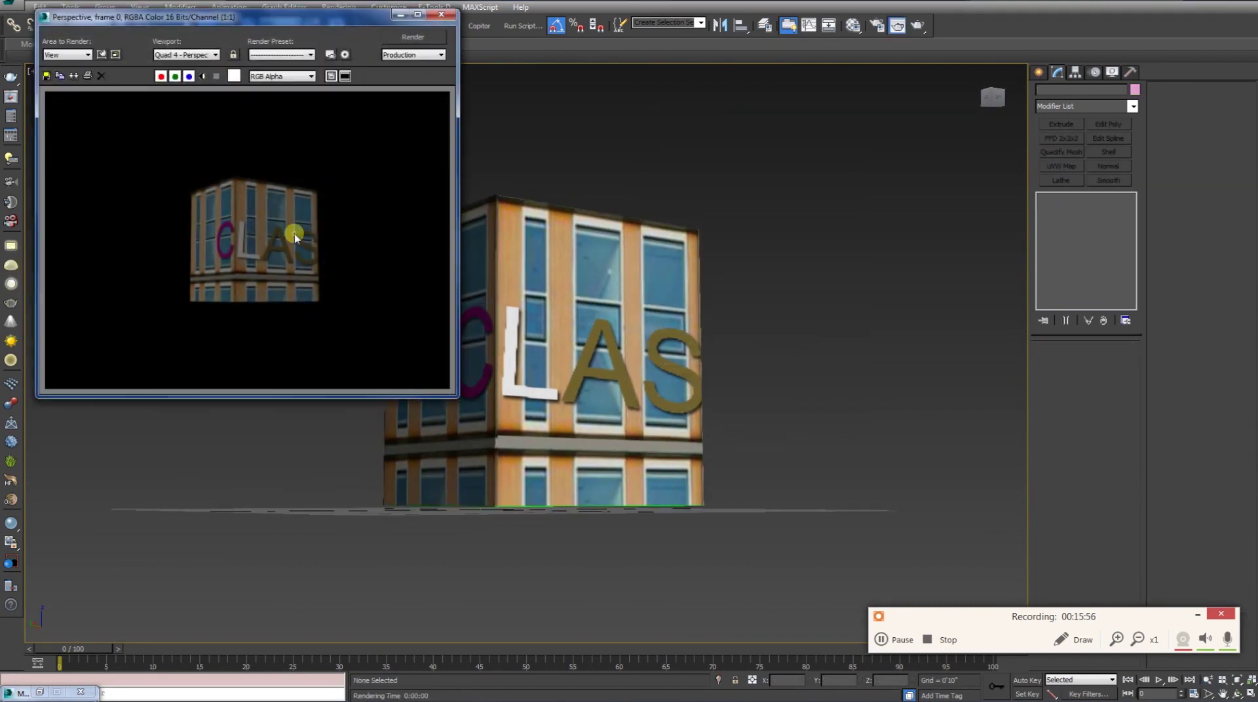
scroll(321, 236, up, 1)
middle_drag(331, 278, 379, 295)
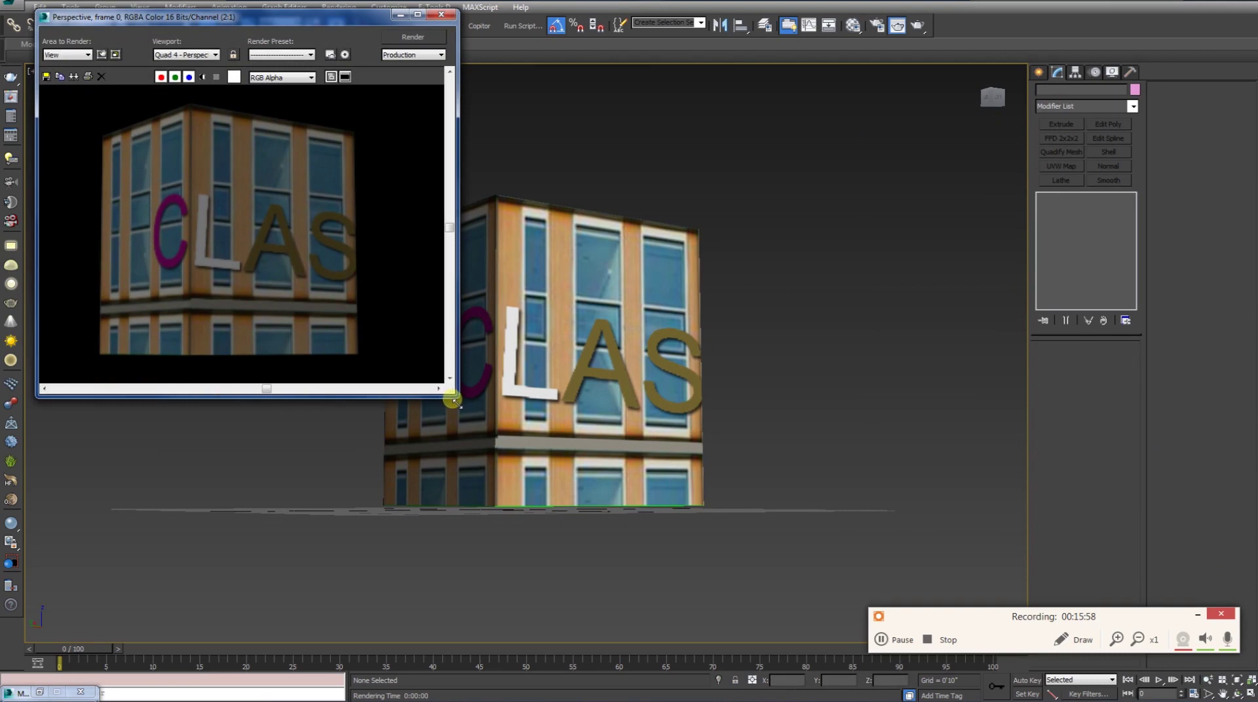
drag(455, 399, 644, 563)
middle_drag(304, 360, 400, 433)
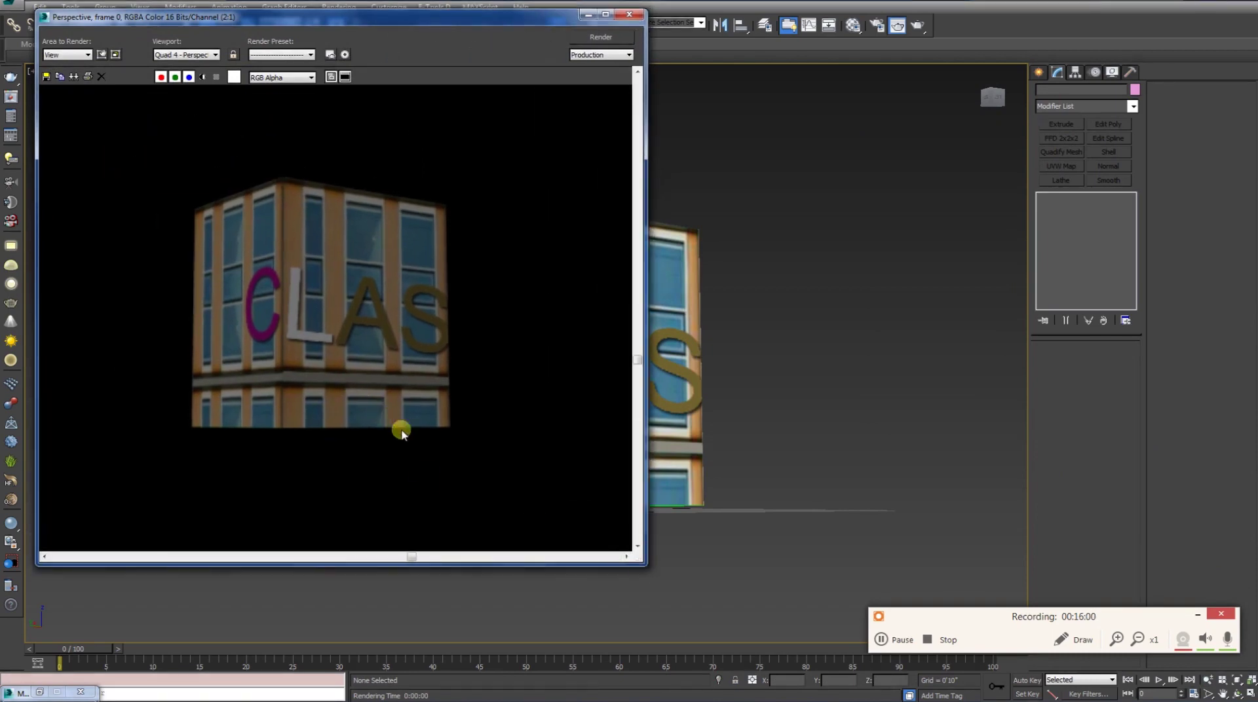
click(630, 16)
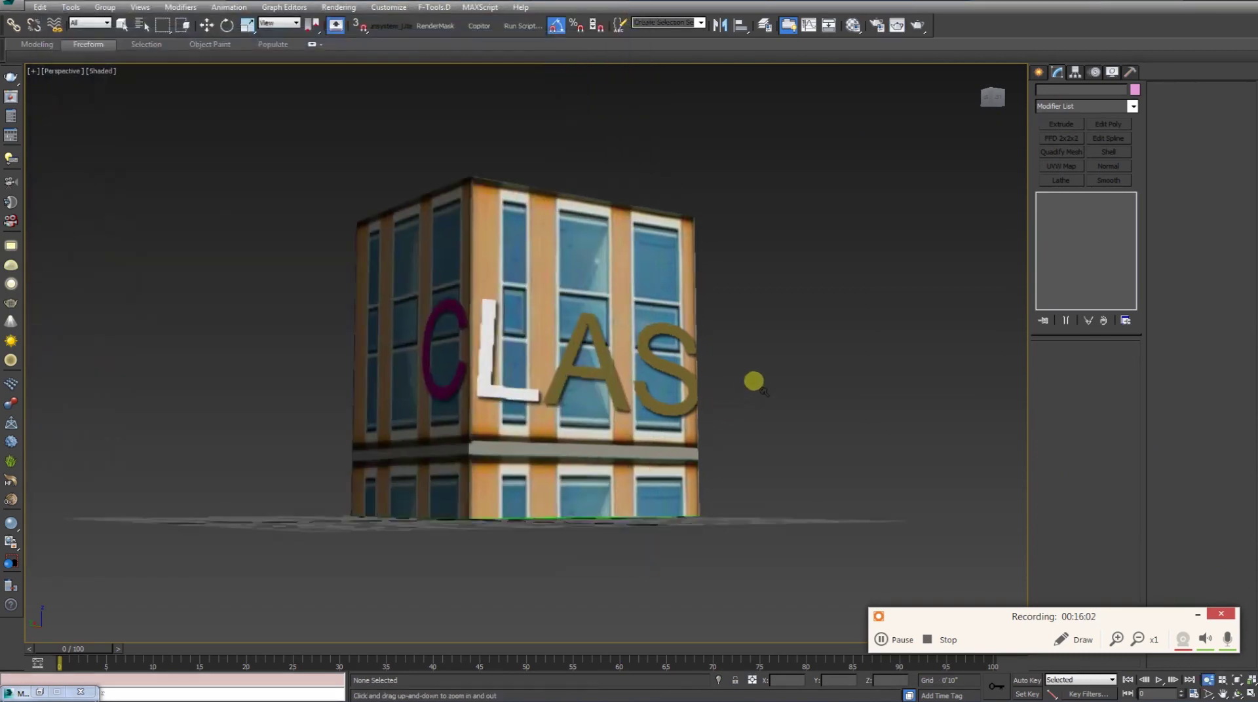
scroll(760, 367, up, 3)
scroll(763, 406, up, 3)
scroll(762, 425, down, 1)
scroll(812, 393, down, 2)
scroll(822, 379, down, 1)
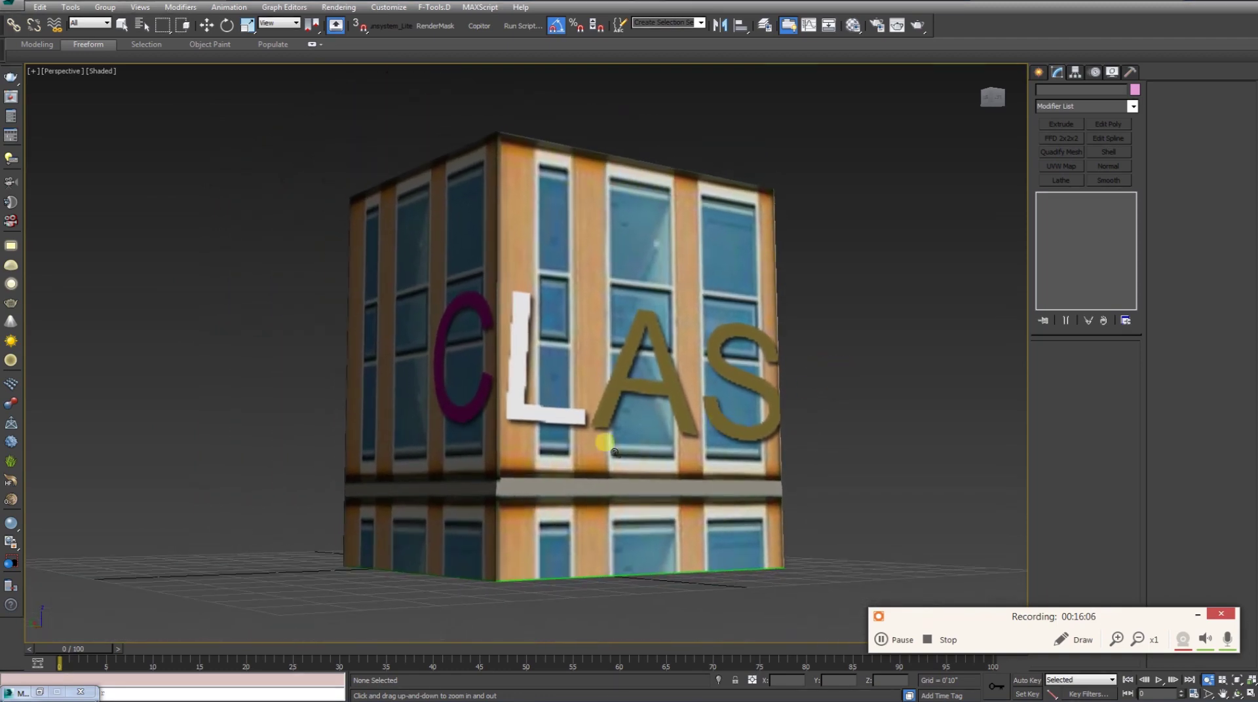
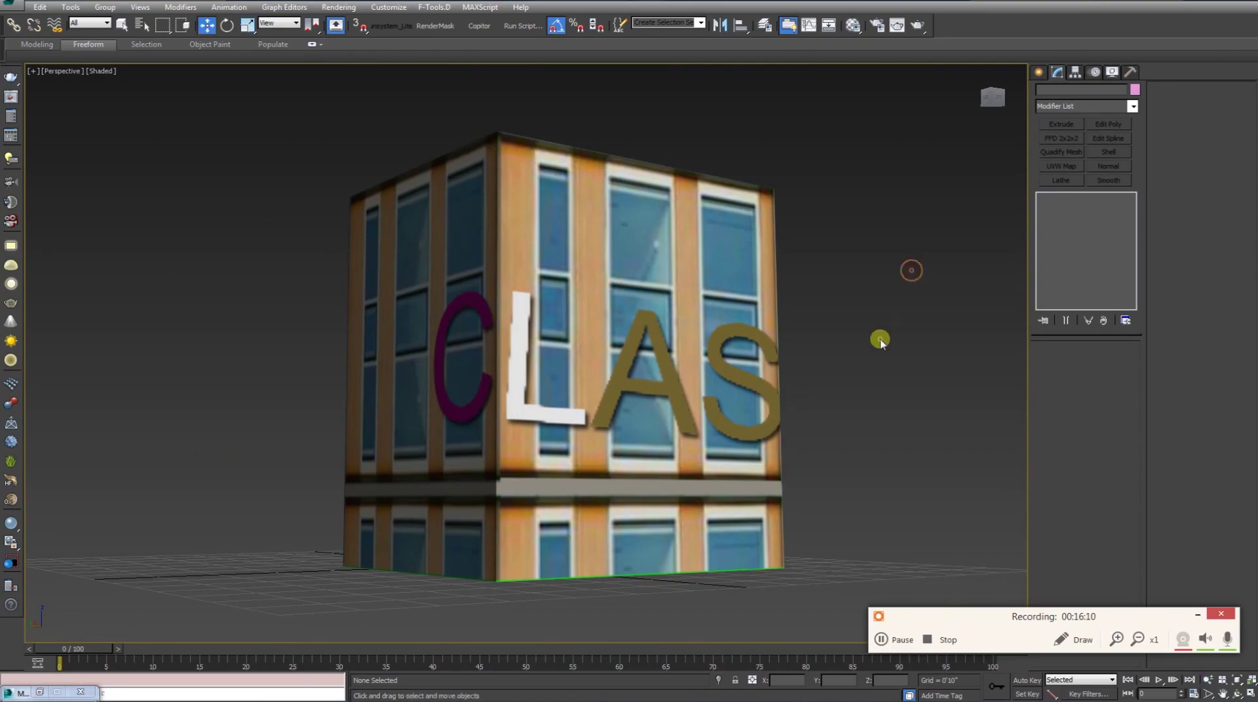
Step: Switch from 3ds Max to the Photoshop window holding the UV facade texture
key(alt+Tab)
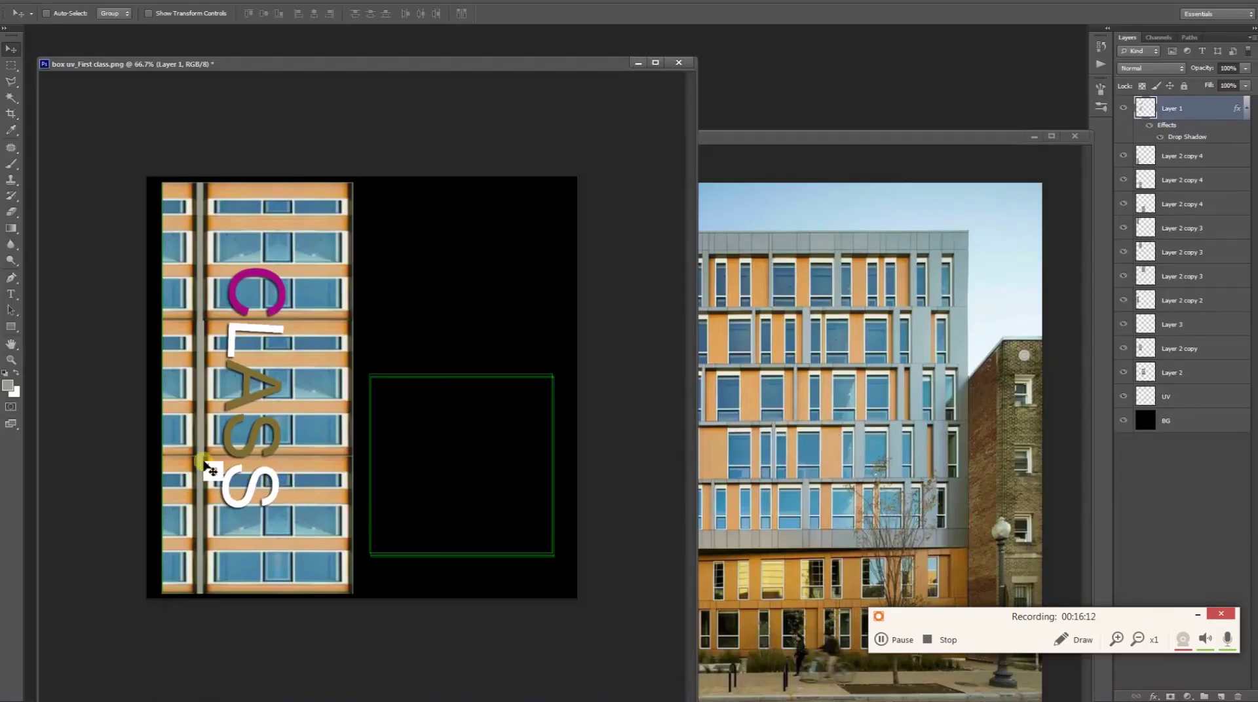
Step: Move the grey pillar layer, Layer 3, to the top of the Layers panel
ctrl+click(204, 469)
alt+drag(198, 502, 404, 524)
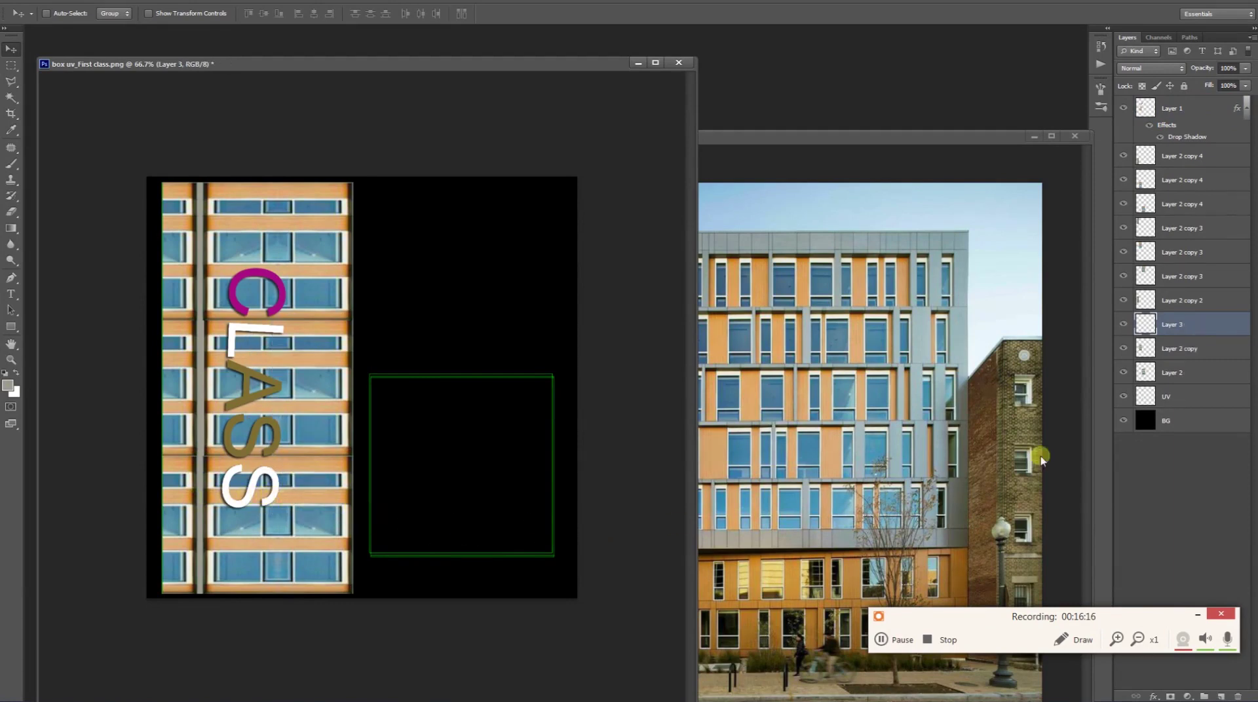
mouse_move(711, 467)
mouse_down()
mouse_move(281, 547)
mouse_move(1100, 470)
mouse_up()
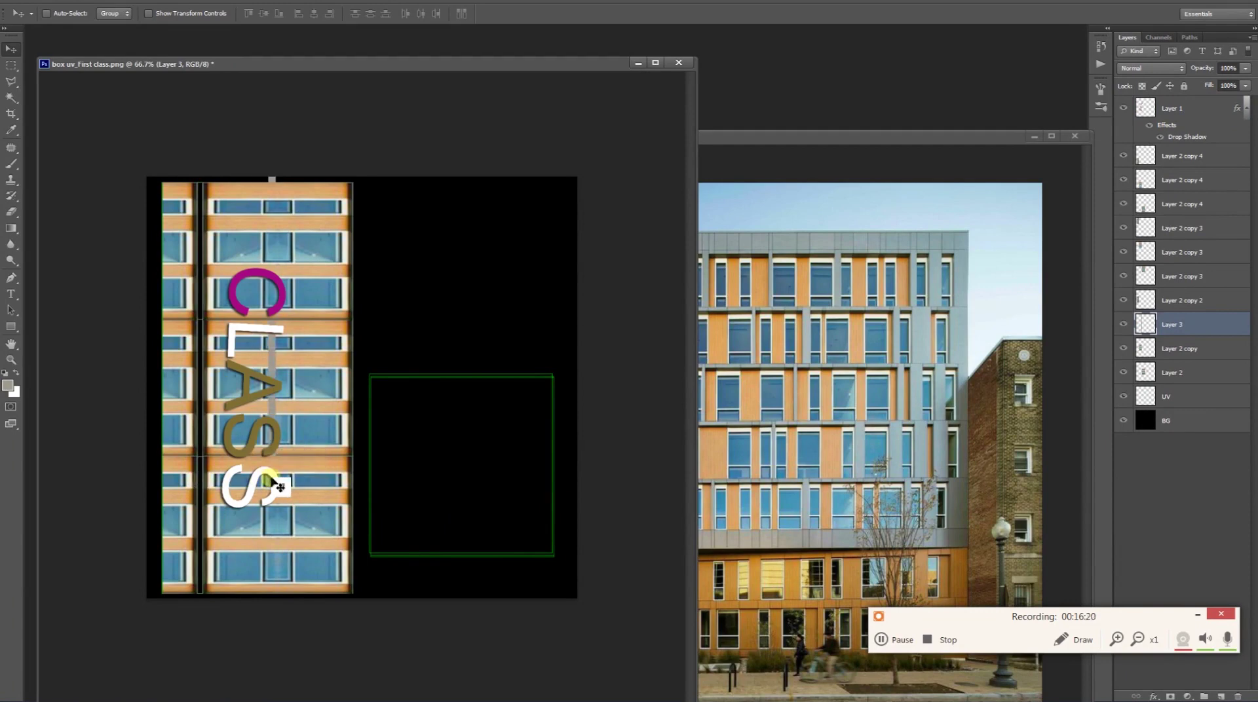
drag(1100, 470, 1228, 108)
drag(205, 583, 341, 544)
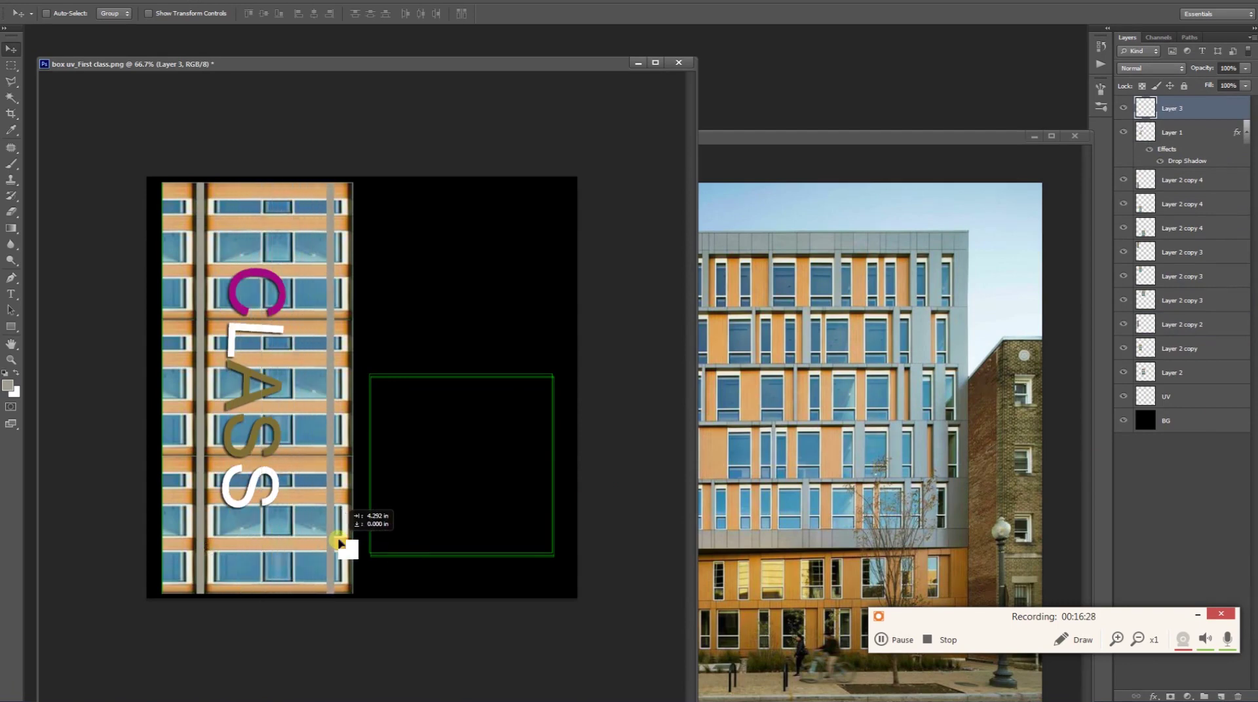
Step: Duplicate the pillar as Layer 3 copy along the facade strip's right edge
key(ctrl+j)
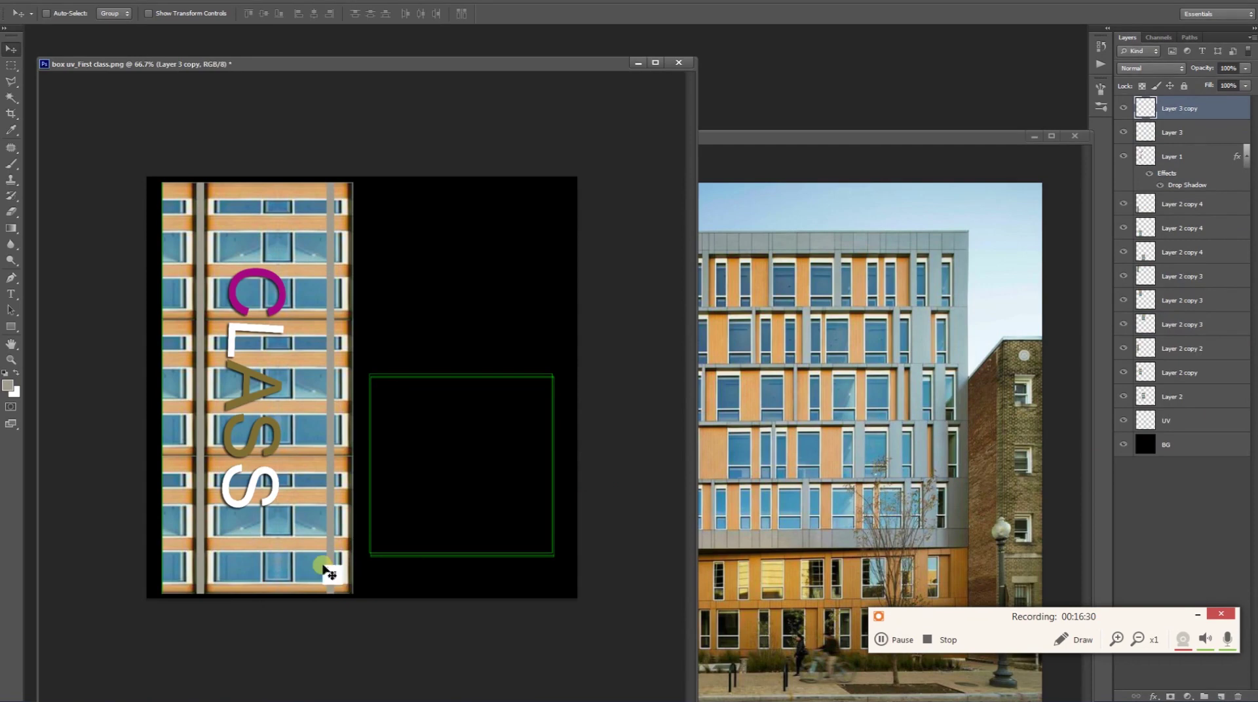
alt+scroll(310, 534, up, 1)
alt+scroll(112, 561, up, 1)
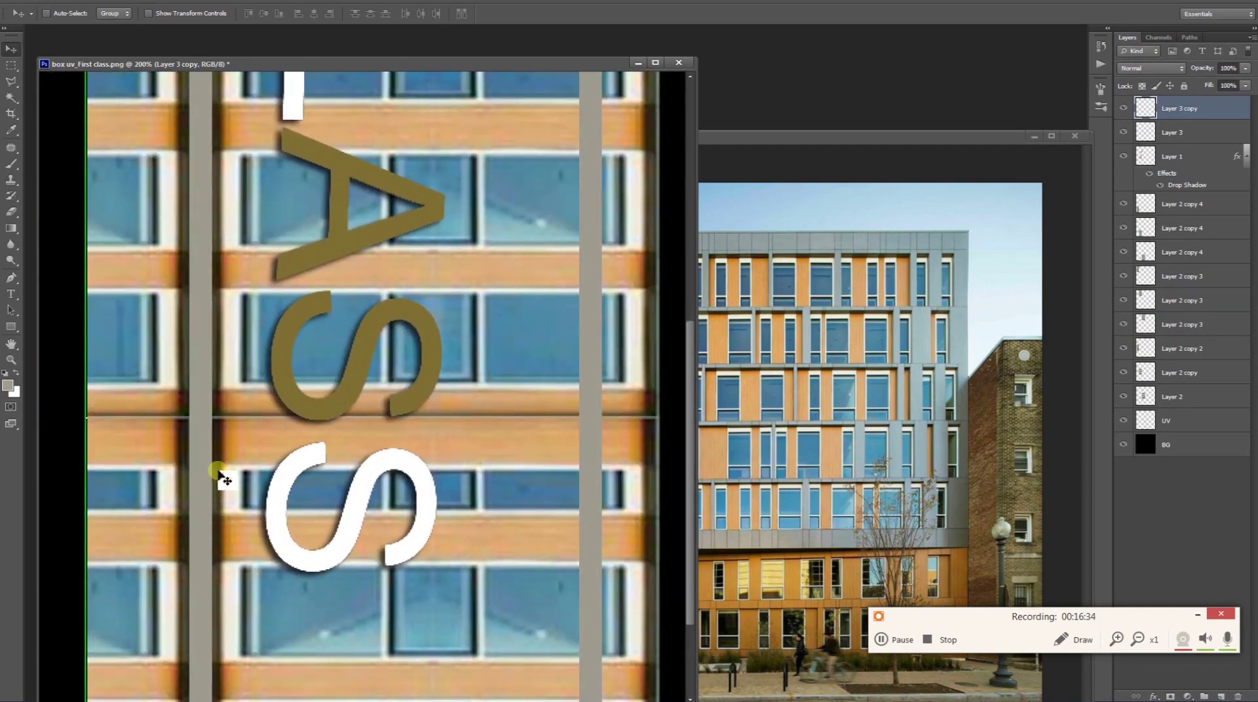
alt+scroll(336, 510, down, 1)
alt+scroll(351, 511, down, 1)
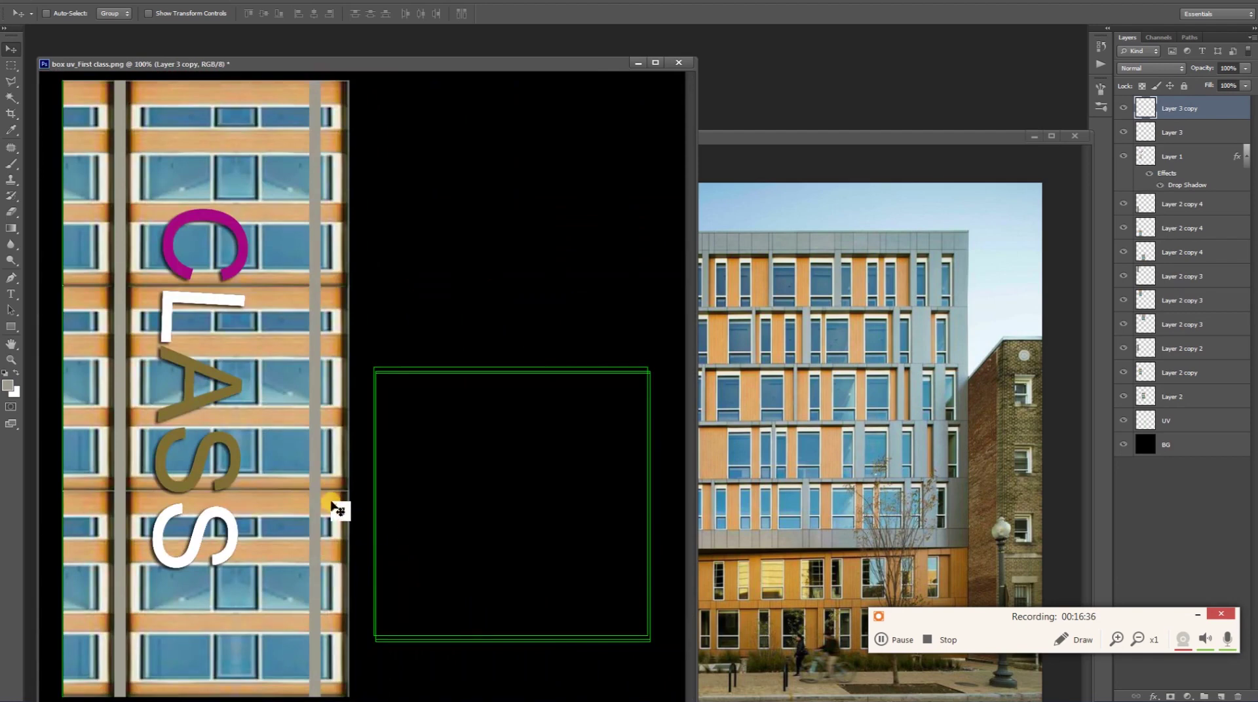
double_click(1241, 111)
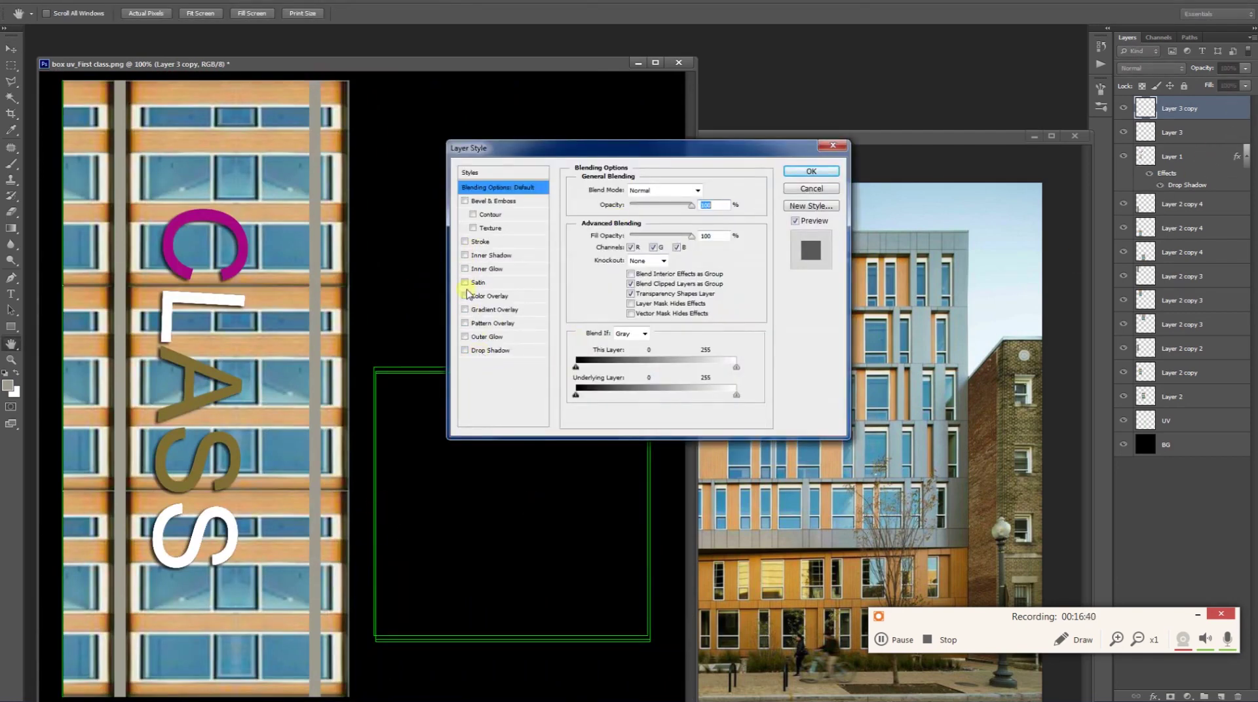
Step: Add a black Outer Glow in Normal blend mode to Layer 3 copy
click(486, 337)
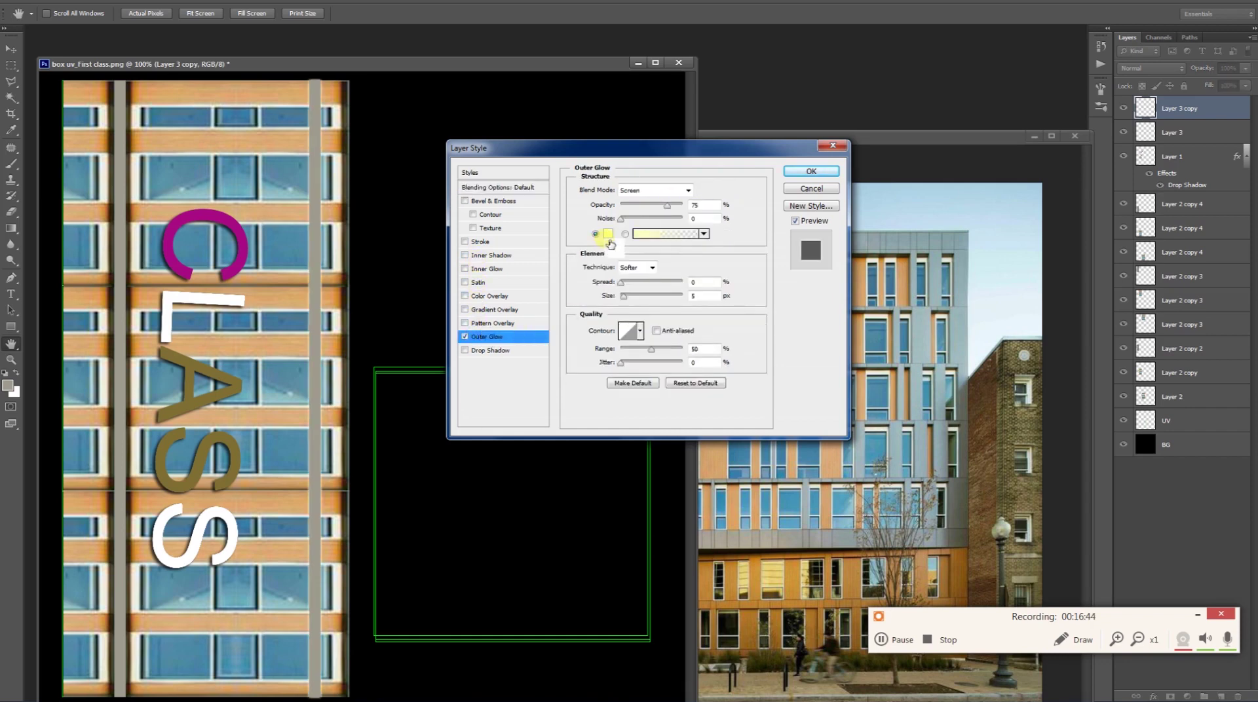
click(608, 236)
drag(536, 294, 747, 306)
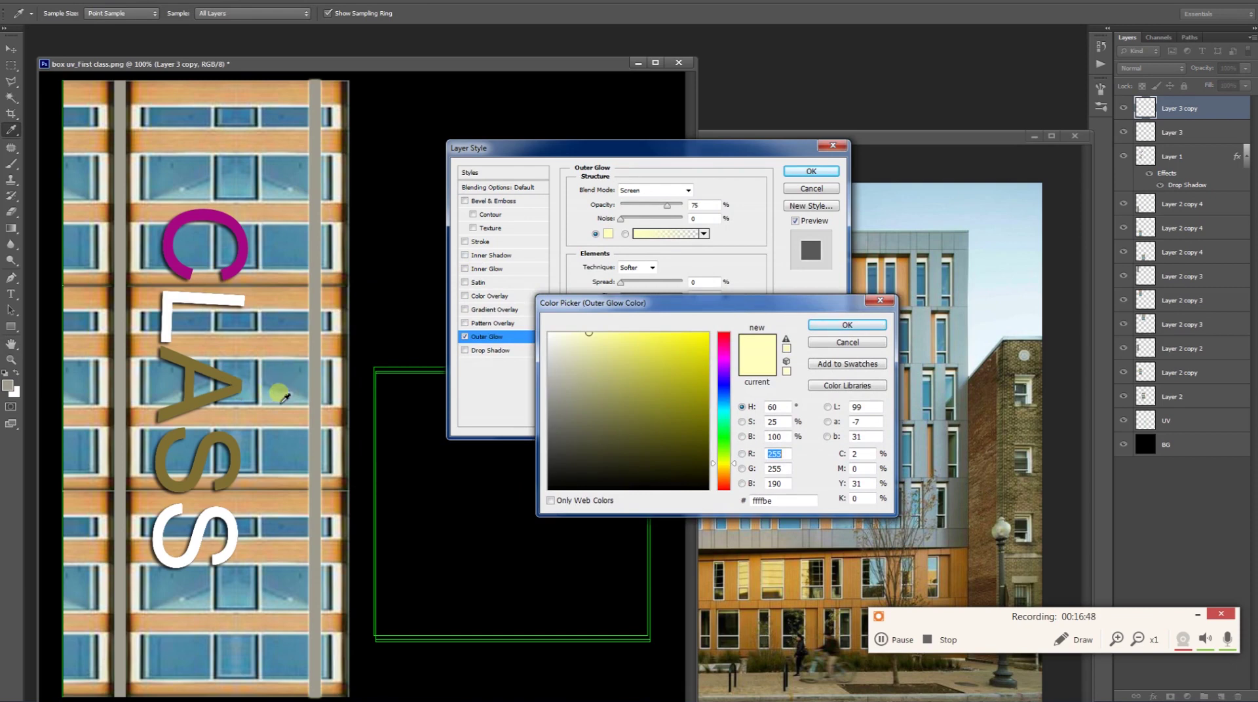
click(522, 522)
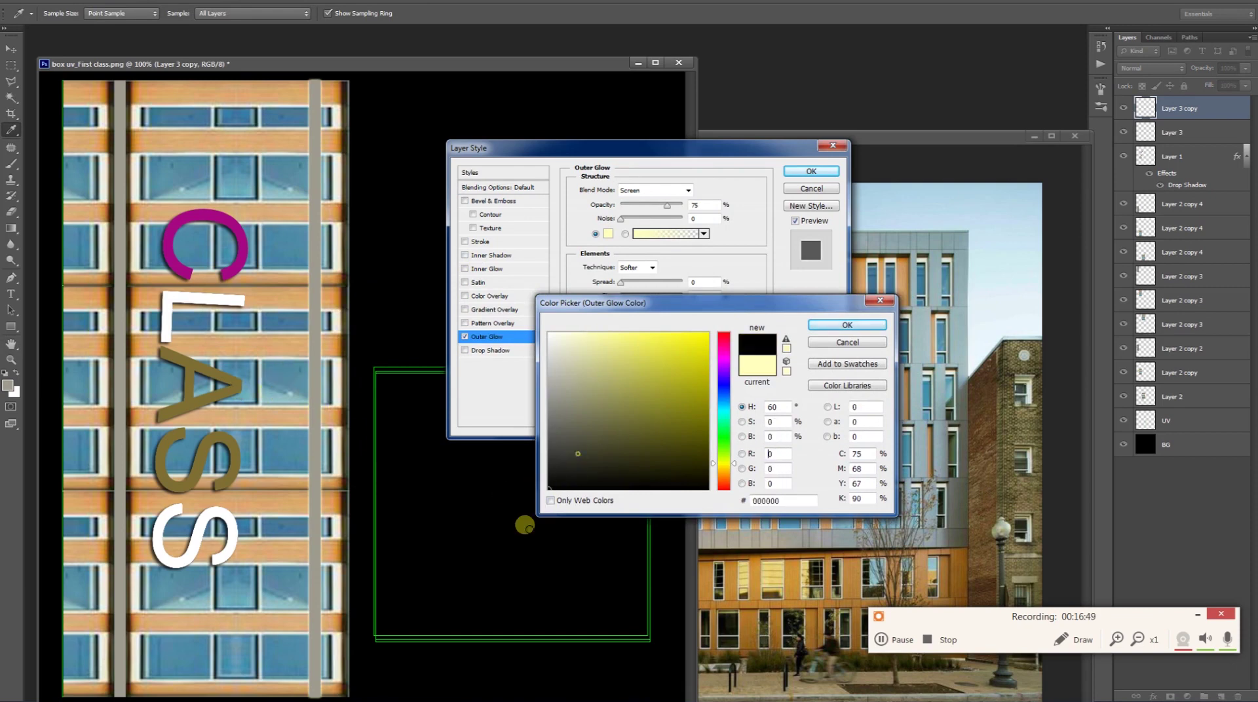
click(846, 326)
click(651, 190)
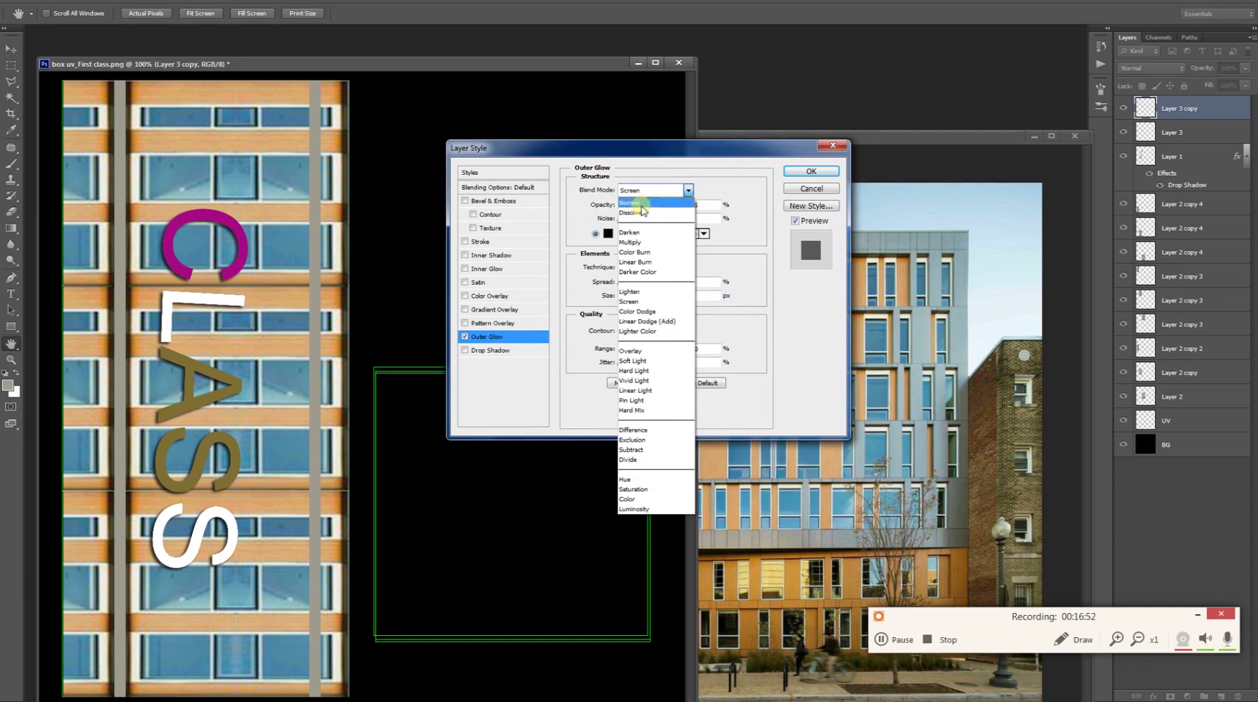
click(643, 203)
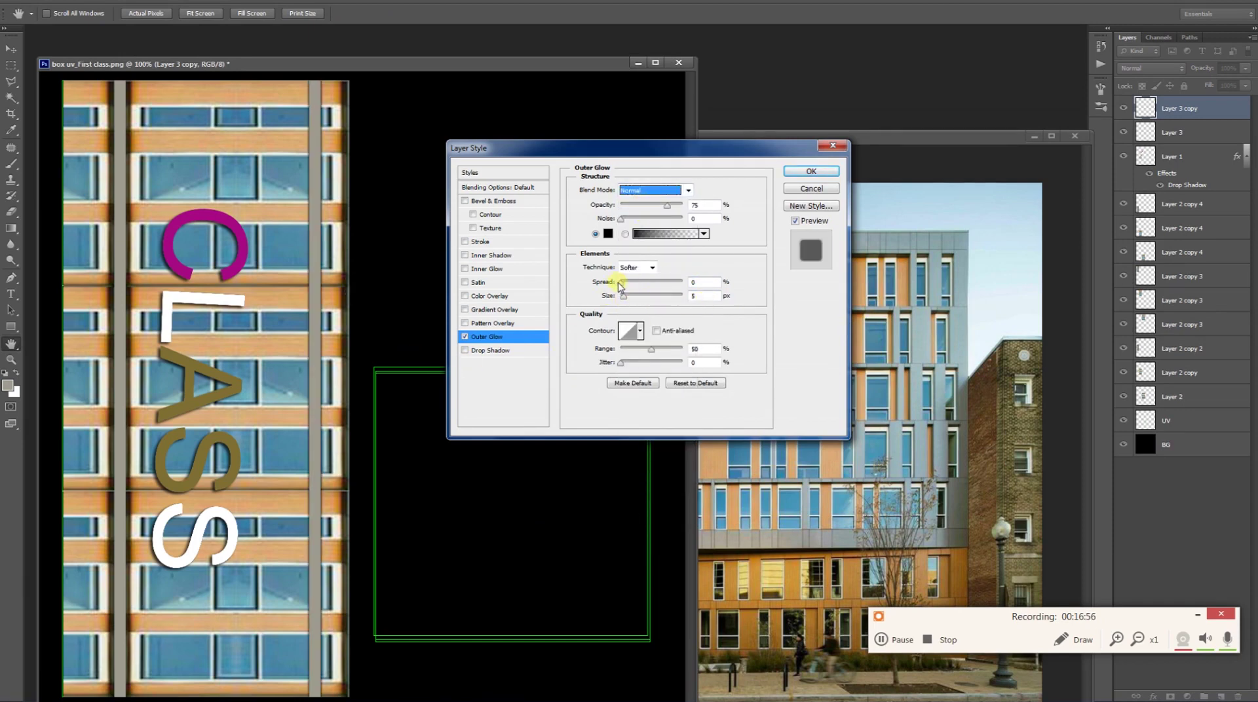
Step: Set the glow to 60% opacity, spread 40 and size 10 px, and apply it
key(Tab)
mouse_move(621, 285)
mouse_down()
mouse_move(639, 283)
mouse_move(627, 300)
mouse_up()
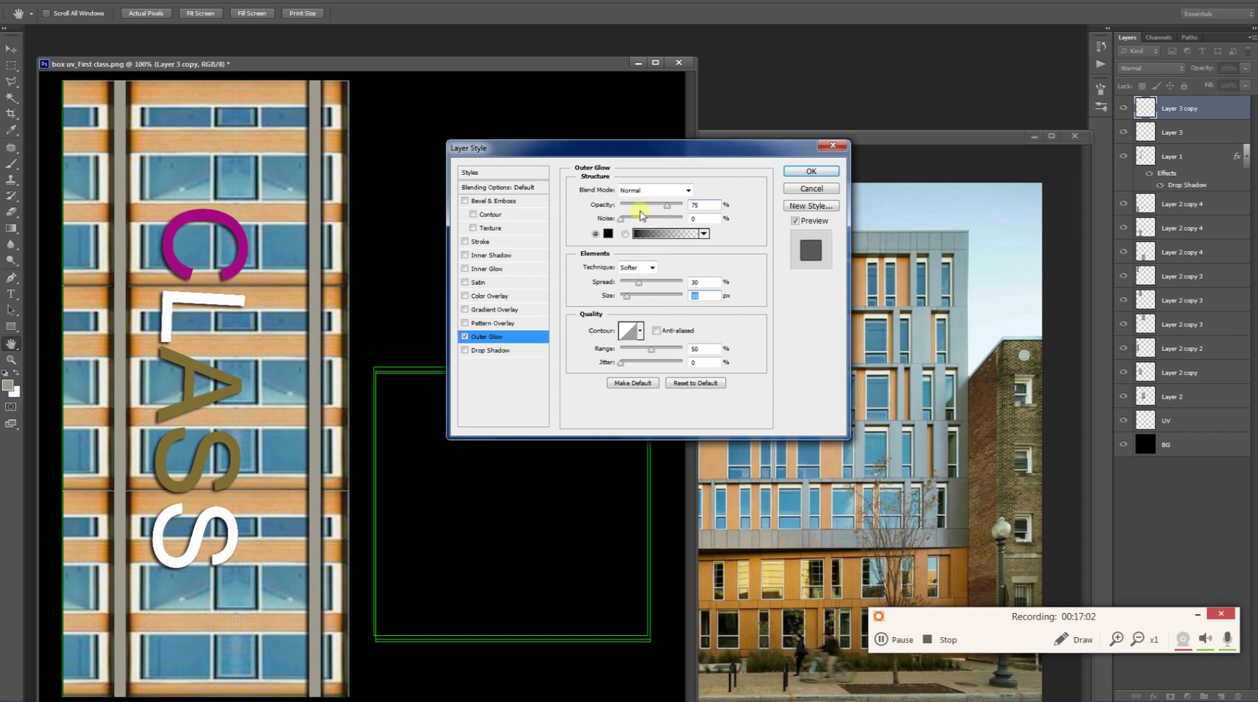
drag(671, 211, 661, 213)
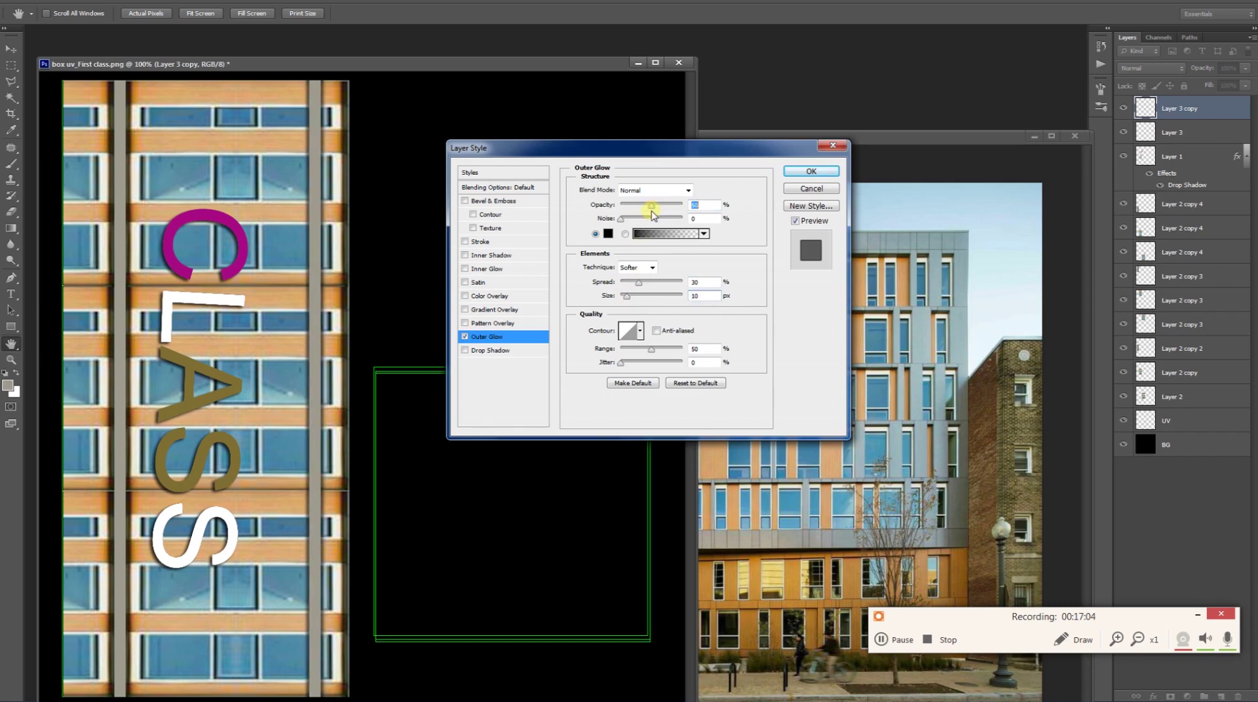
drag(656, 208, 662, 207)
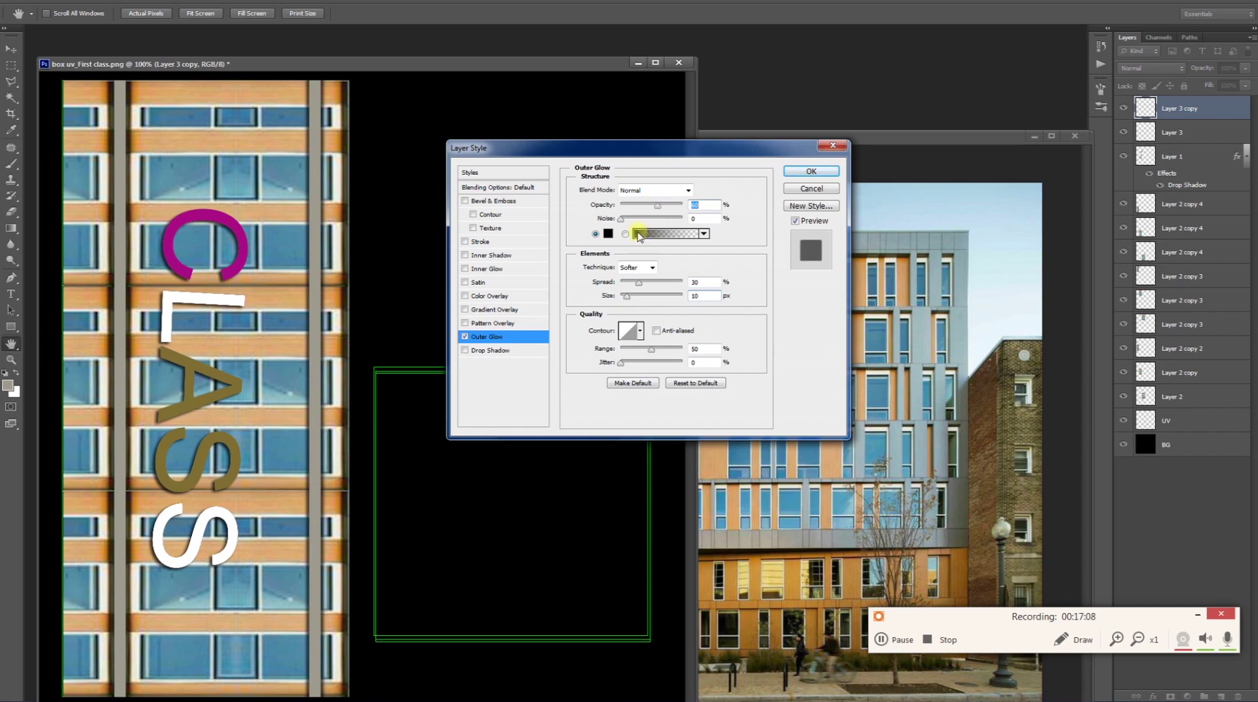
drag(641, 289, 652, 284)
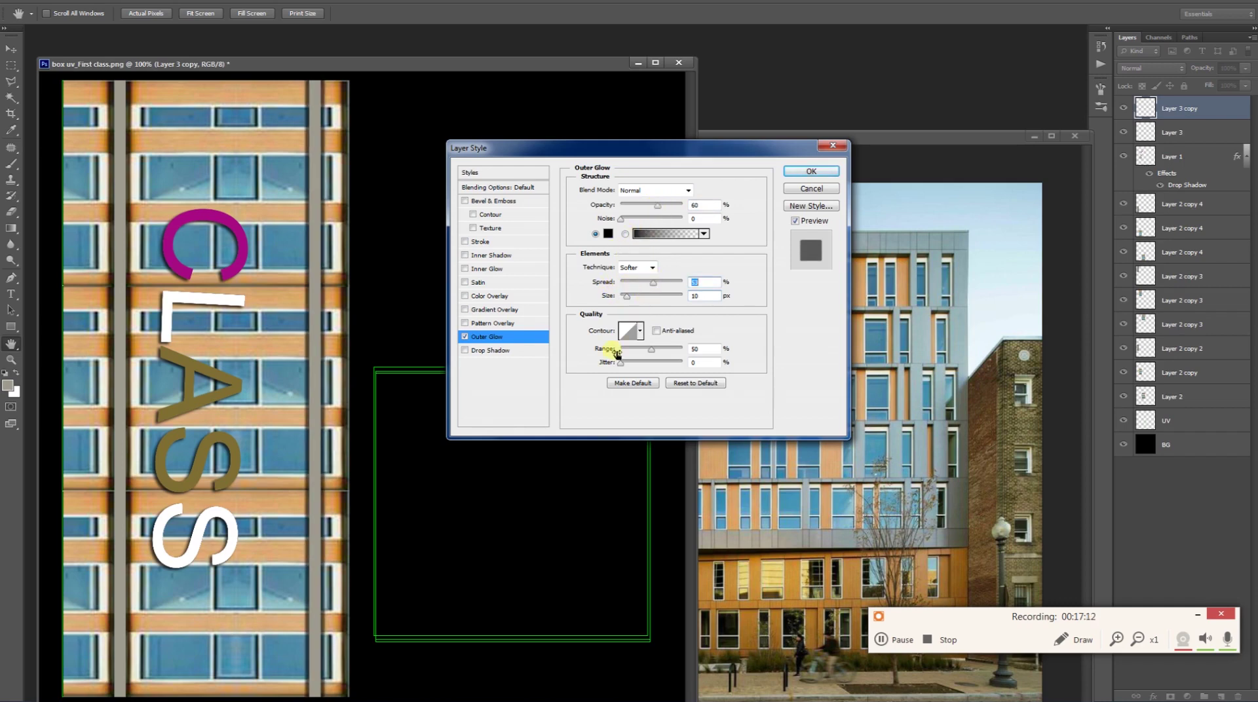
click(808, 171)
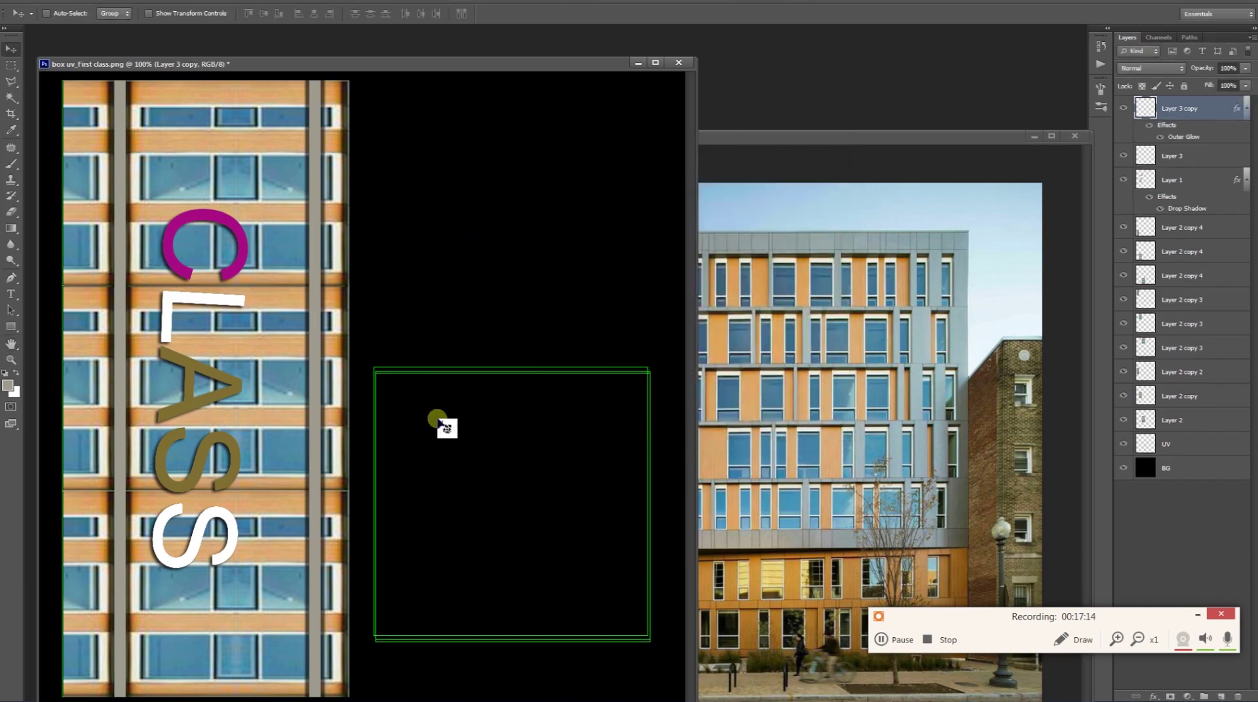
Step: Hide the green UV outline layer after comparing it on and off
key(ctrl+shift+s)
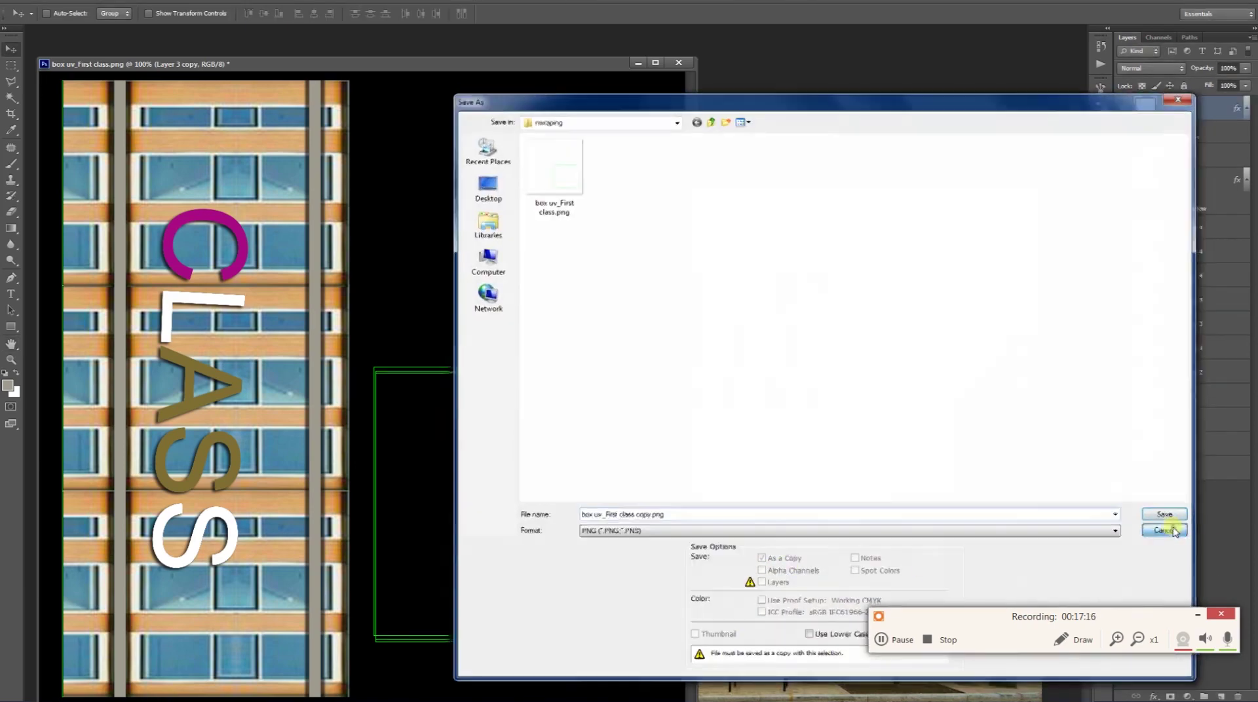
click(1167, 531)
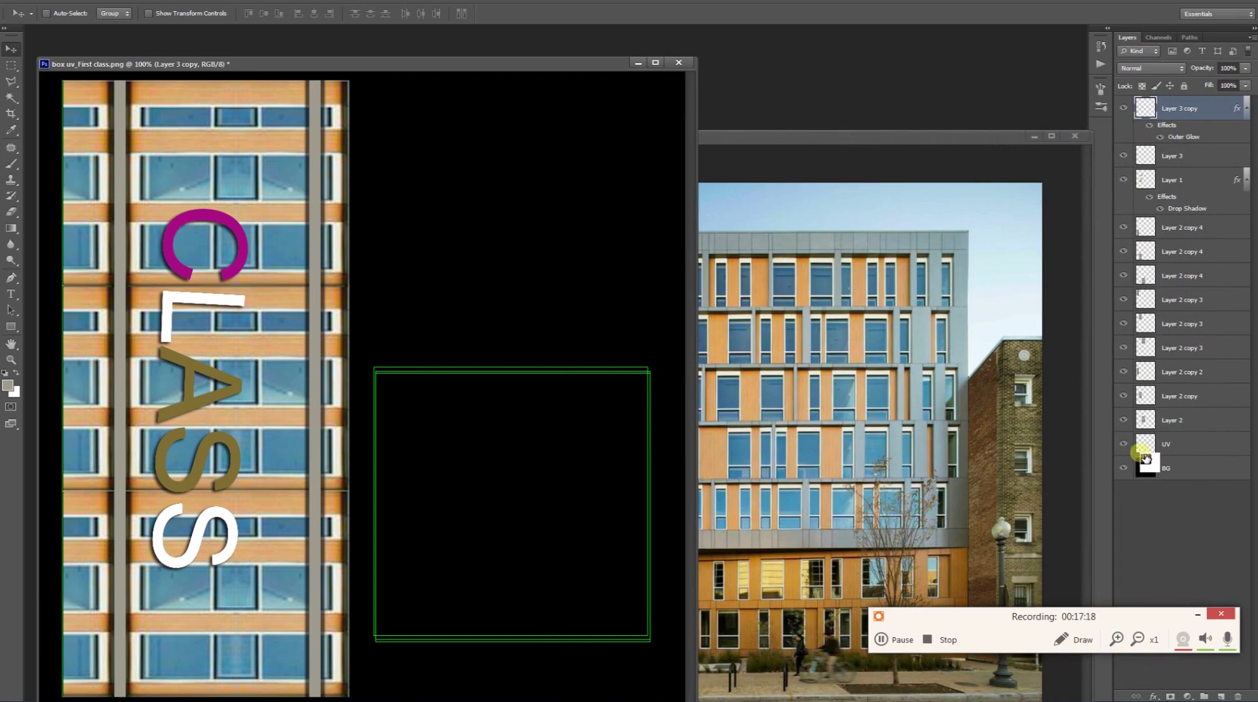
click(1124, 446)
click(1125, 446)
click(1125, 446)
click(1124, 445)
click(1124, 445)
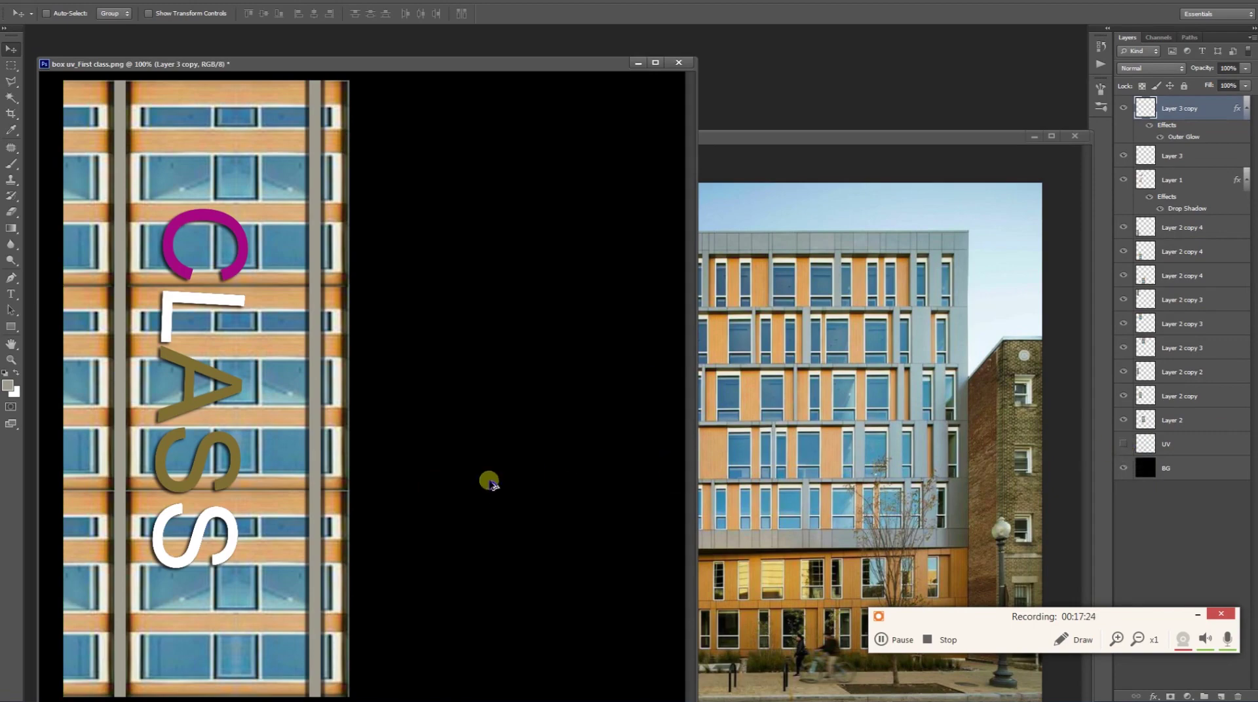
Step: Save the texture as JPEG, replacing the existing 'box uv_First class_JPG.JPG'
key(ctrl+shift+s)
click(557, 532)
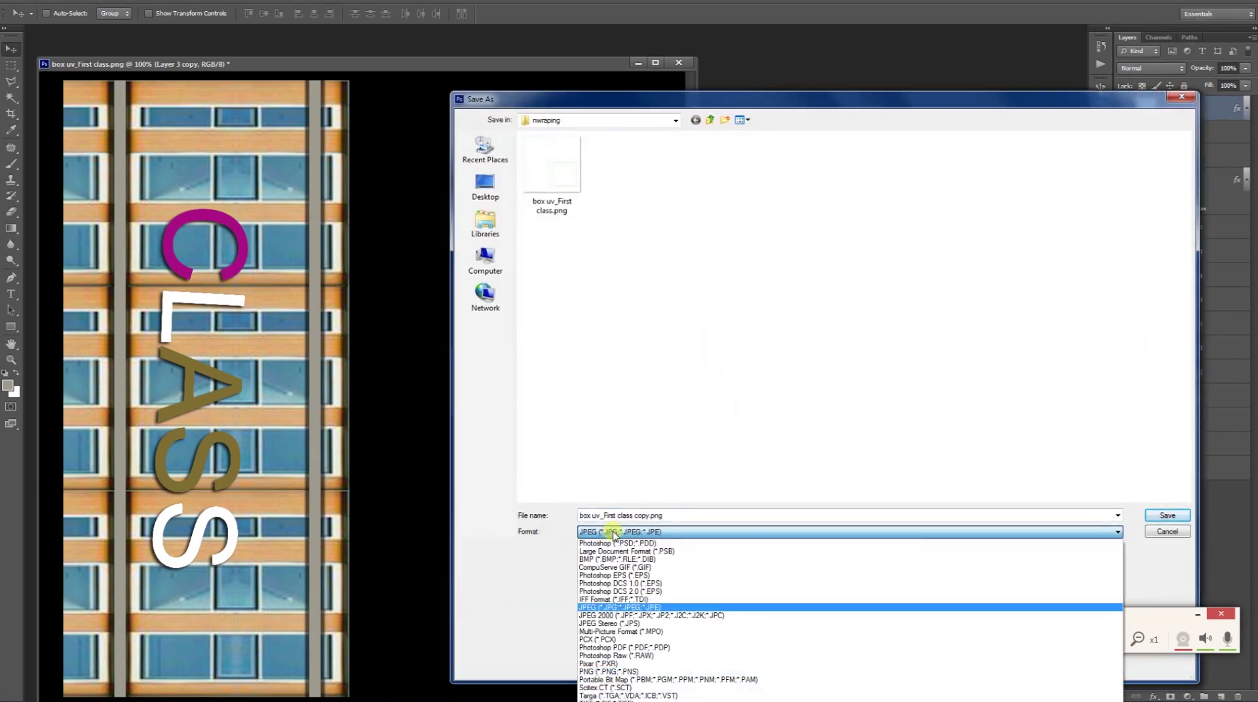
click(634, 530)
double_click(552, 171)
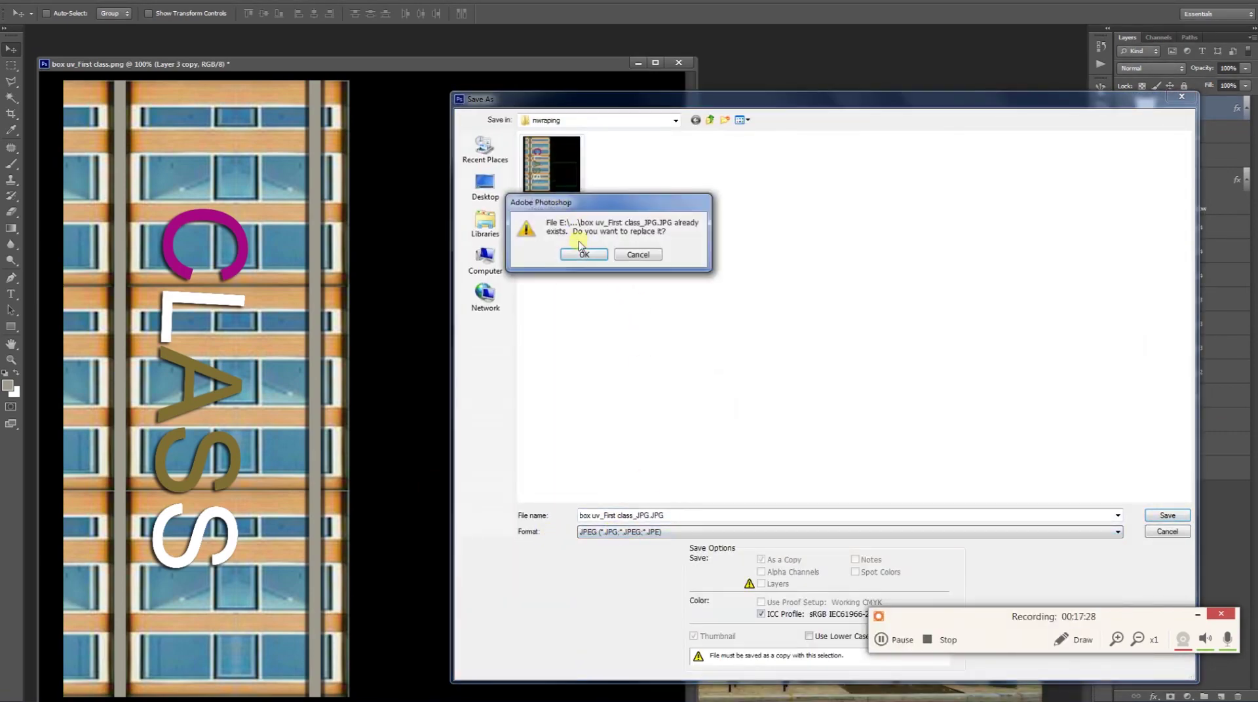
click(584, 255)
click(437, 133)
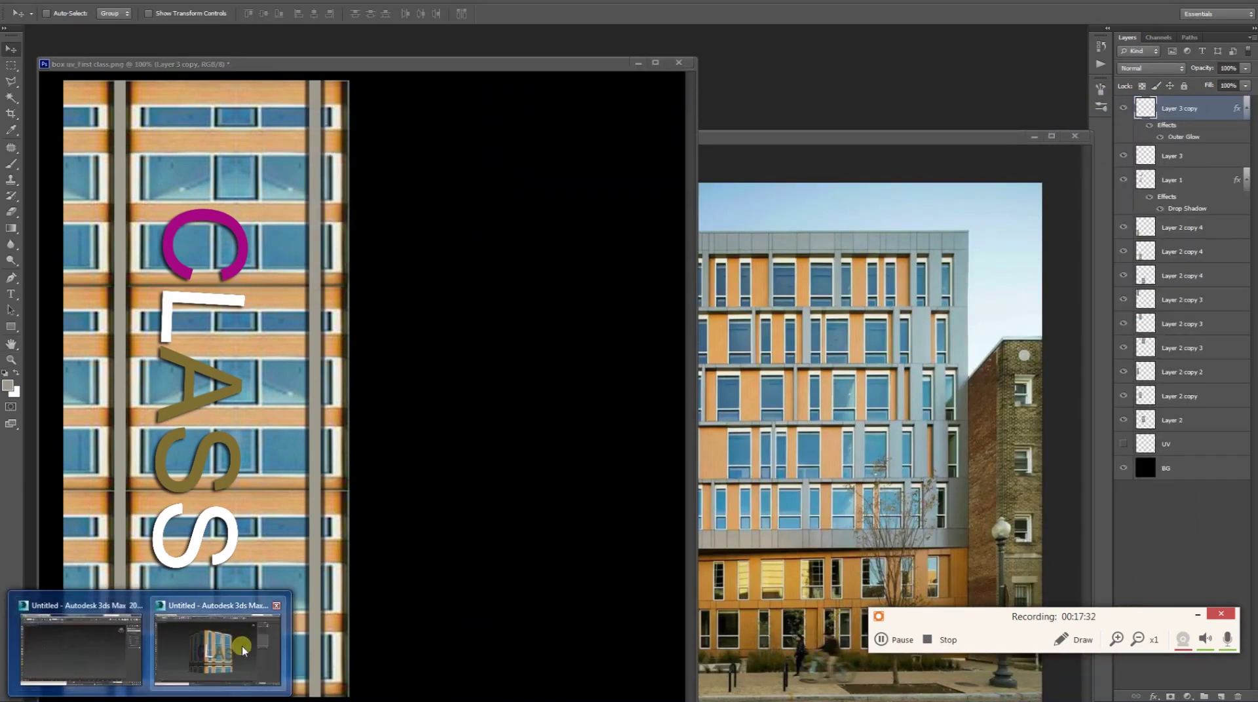
click(223, 661)
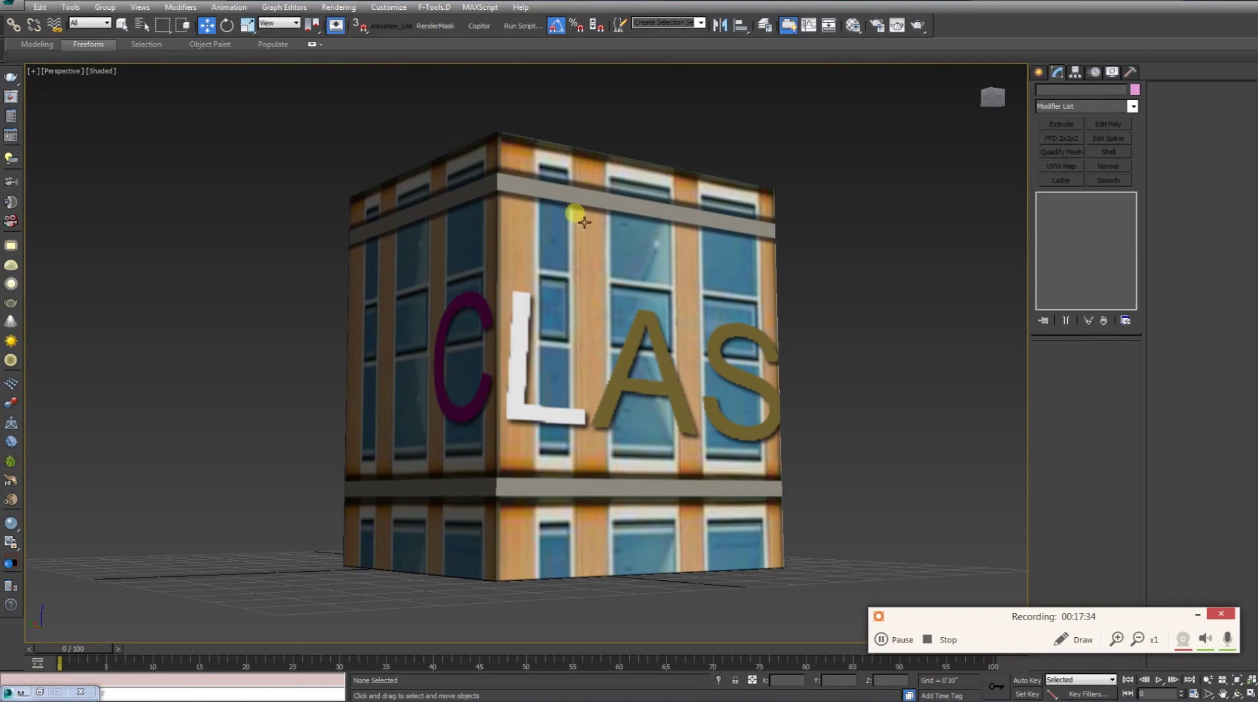
mouse_move(891, 395)
alt+middle_down()
mouse_move(778, 396)
mouse_move(901, 393)
alt+middle_up()
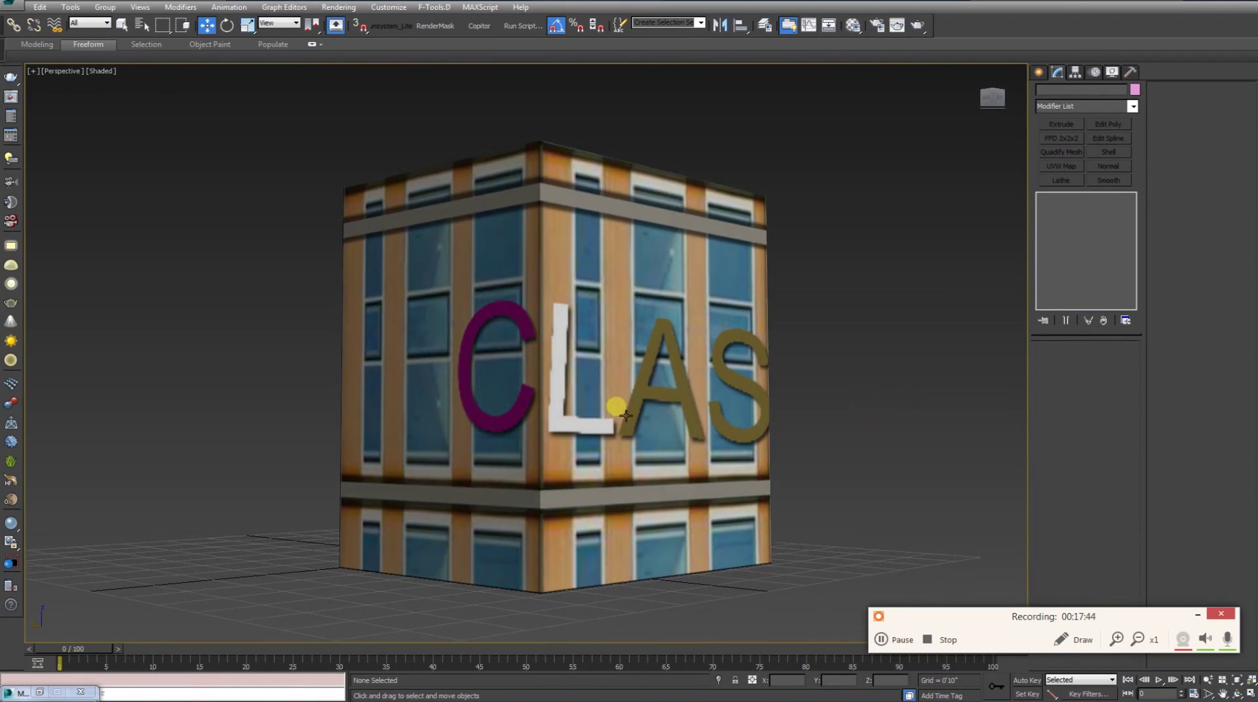
key(alt+Tab)
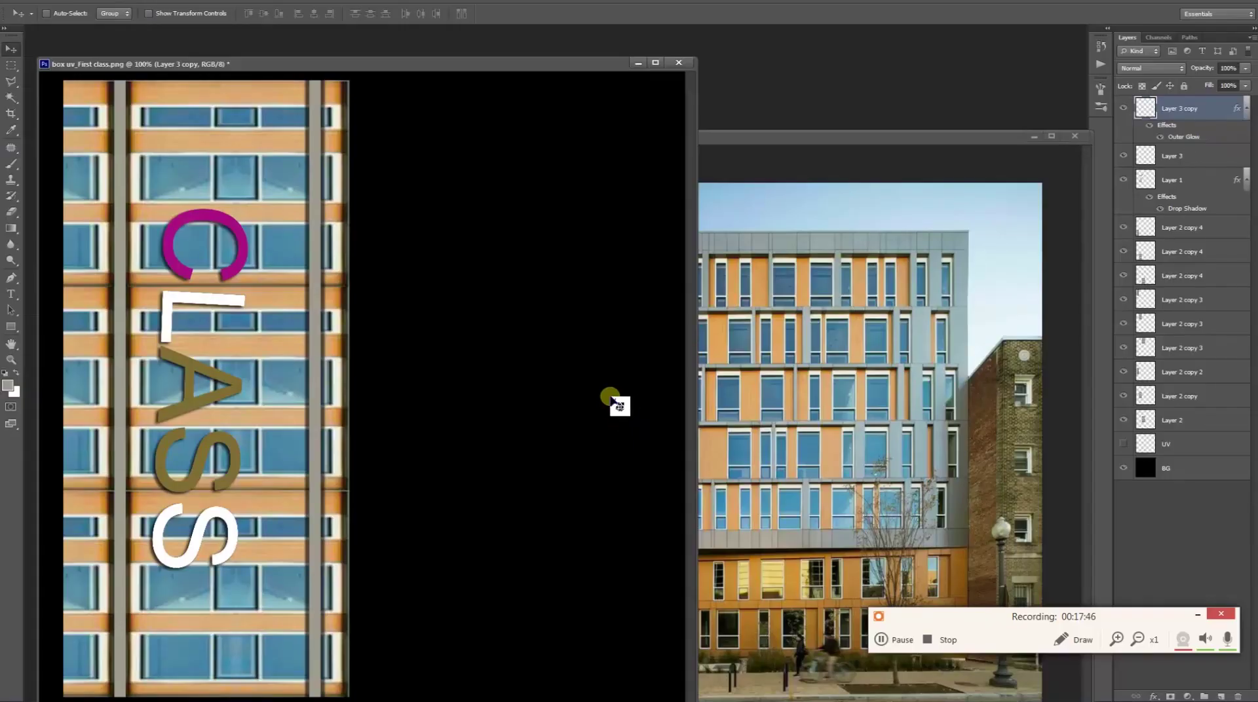
Step: Save the layered texture as the Photoshop file 'box uv_First class.psd'
drag(587, 64, 606, 56)
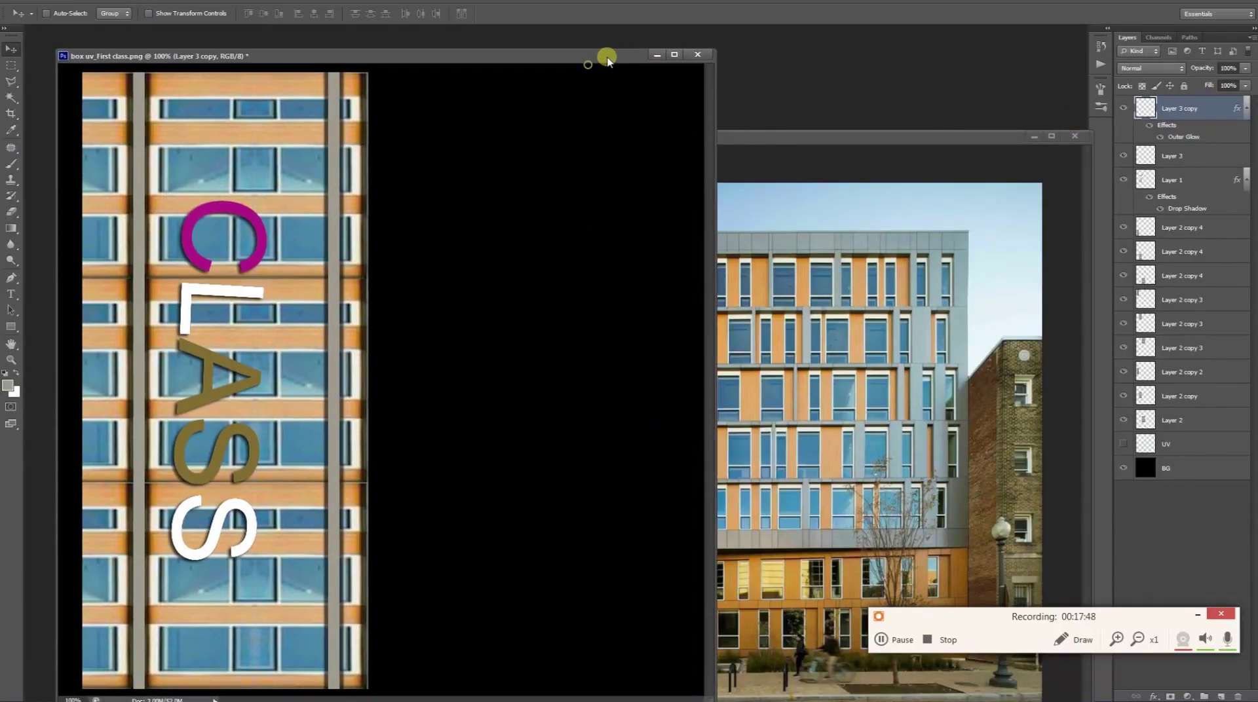
key(ctrl+shift+s)
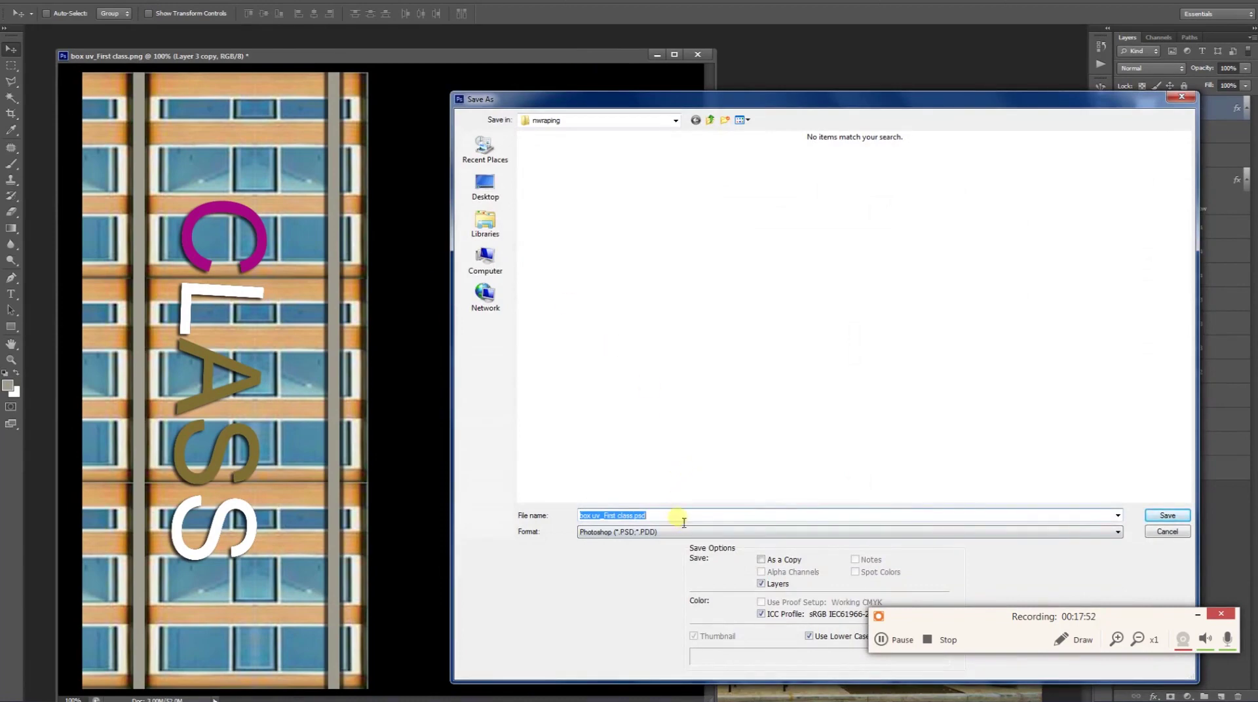
click(1161, 517)
click(359, 178)
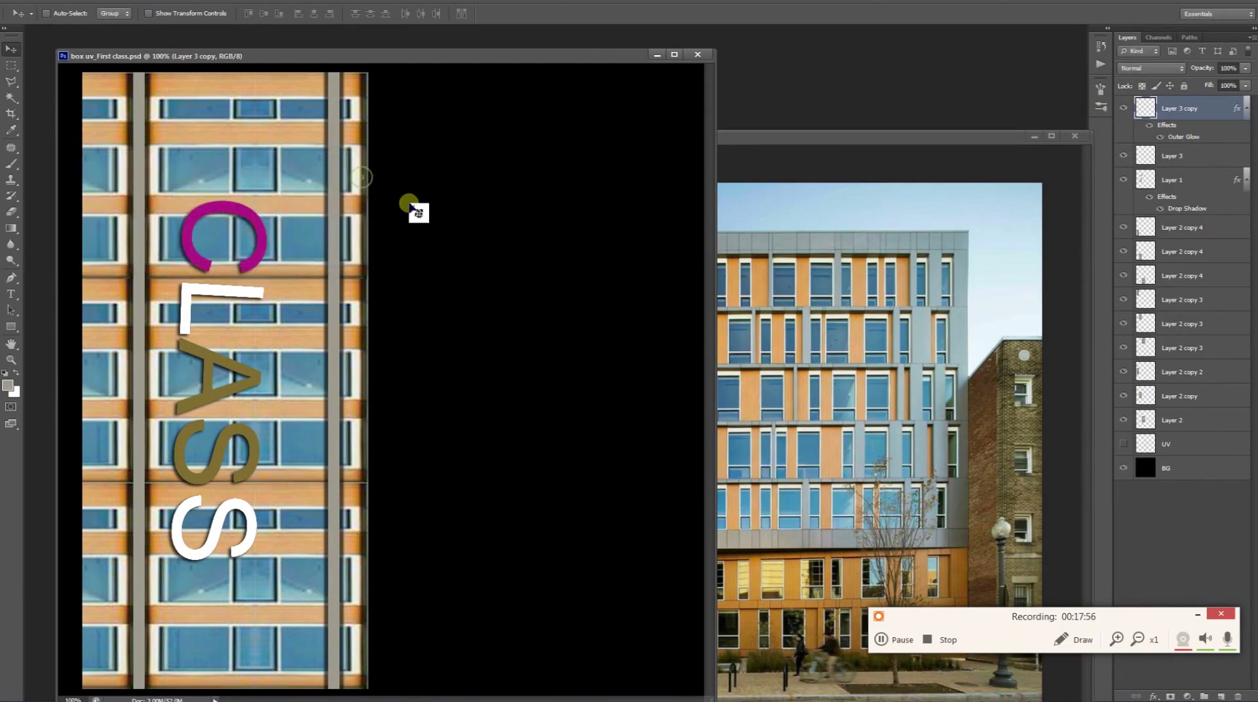
Step: Select Layer 3 copy through Layer 2 and group them into Group 1
click(1163, 496)
click(1191, 423)
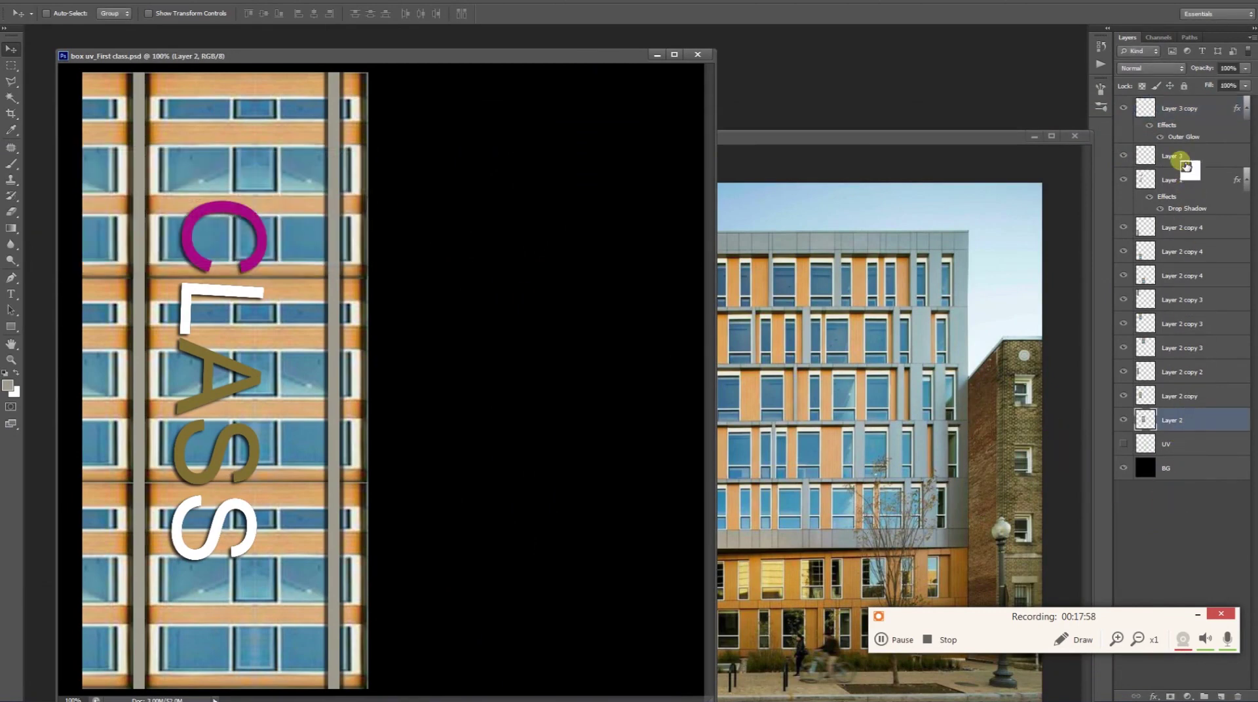
shift+click(1183, 108)
key(ctrl+g)
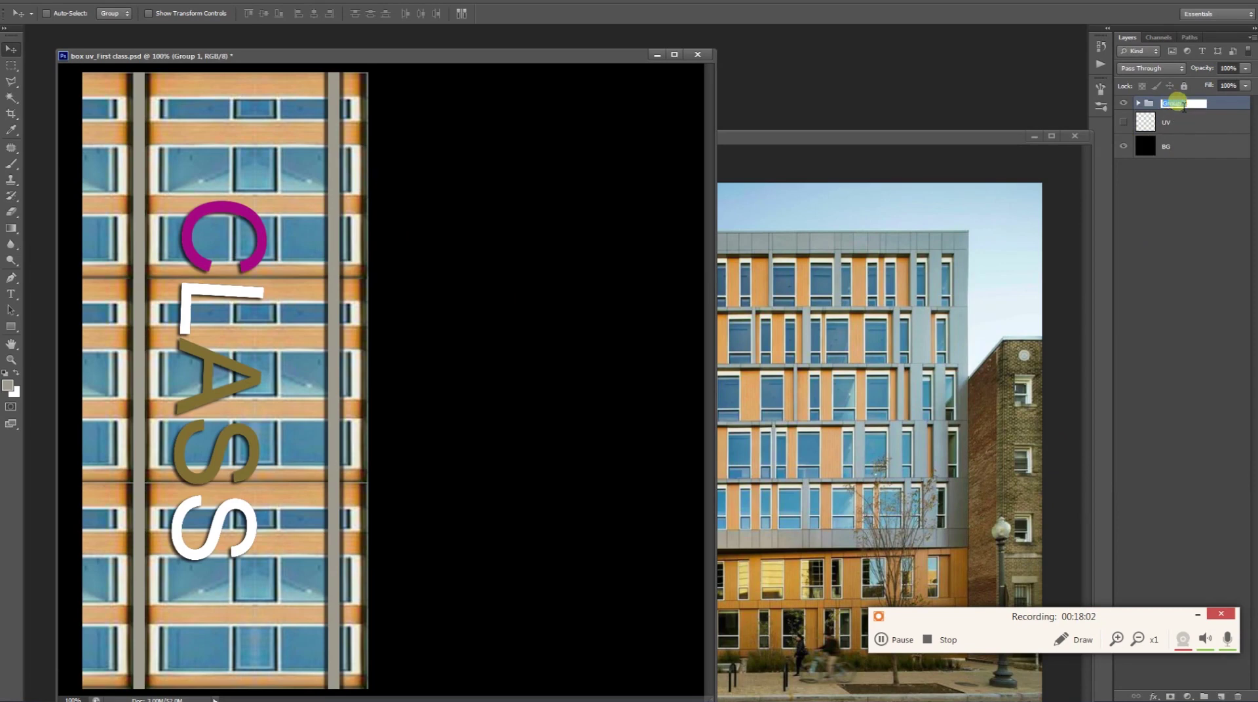
text(diffuse)
Step: Name the new layer group 'diffuse' and expand it
click(1173, 262)
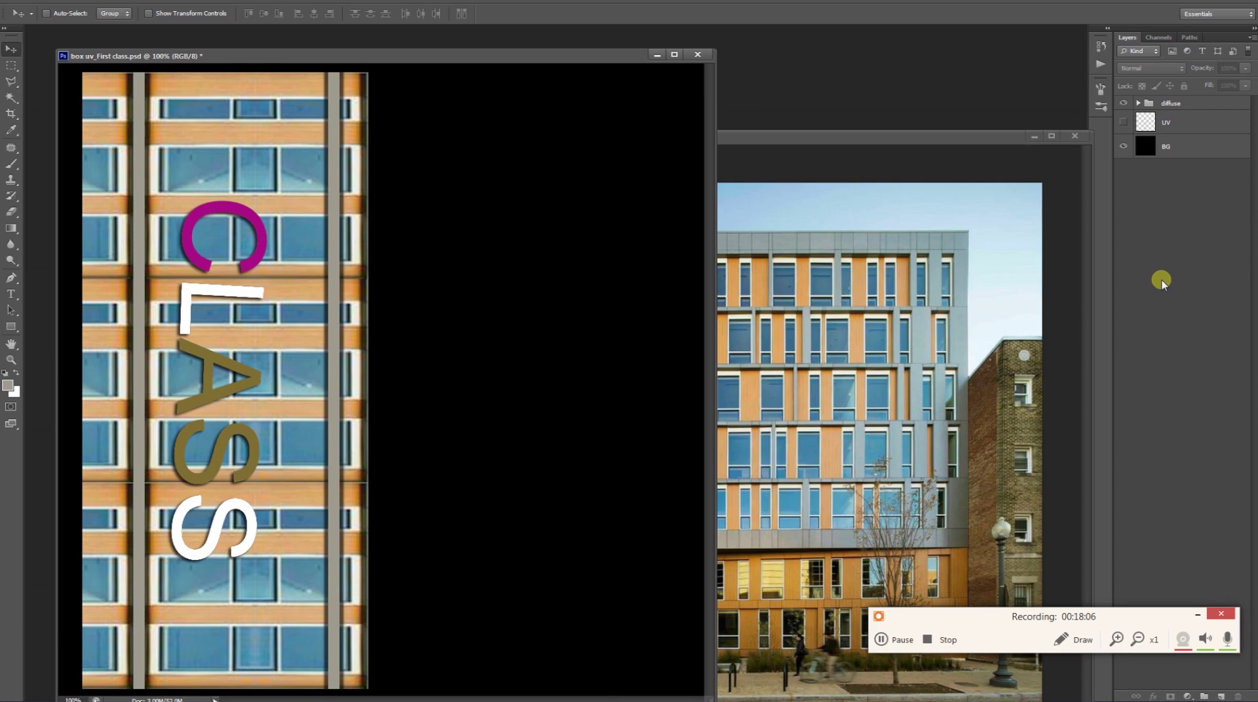
click(1138, 103)
drag(1200, 450, 1125, 416)
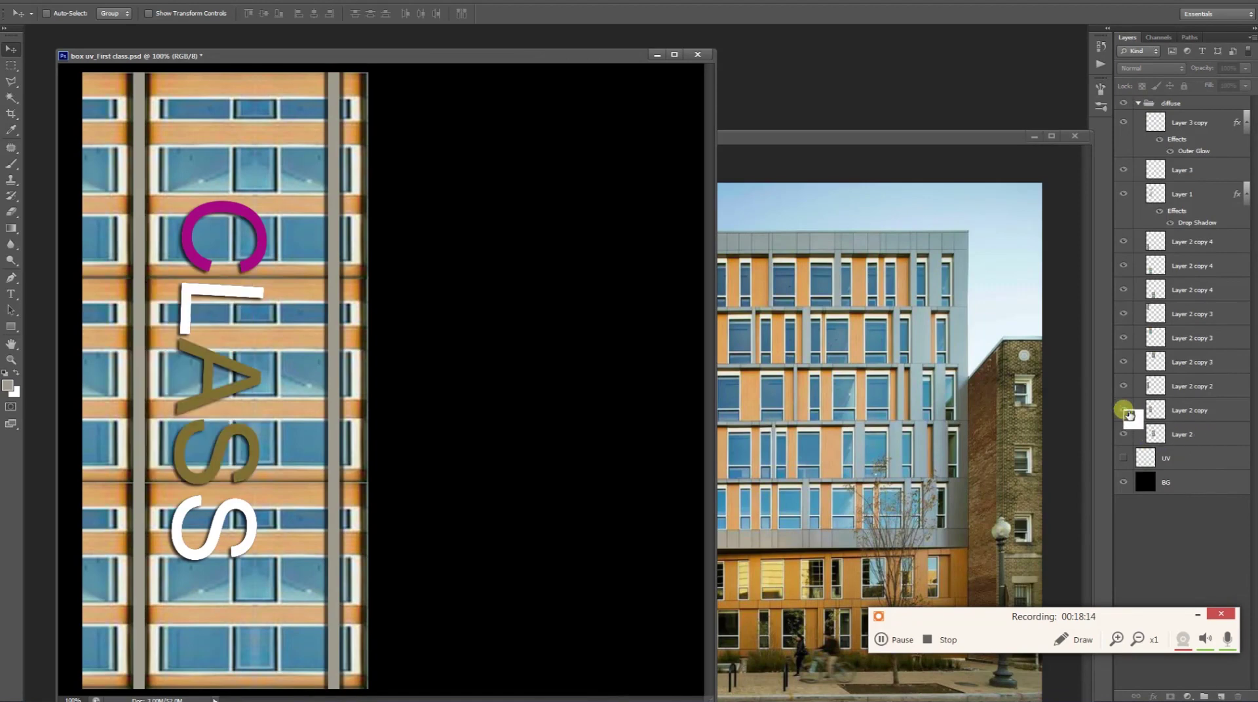
mouse_move(1130, 414)
mouse_down()
mouse_move(1247, 412)
mouse_move(1183, 415)
mouse_move(1191, 434)
mouse_move(1197, 125)
mouse_move(1188, 332)
mouse_move(1103, 522)
mouse_move(337, 675)
mouse_move(191, 650)
mouse_up()
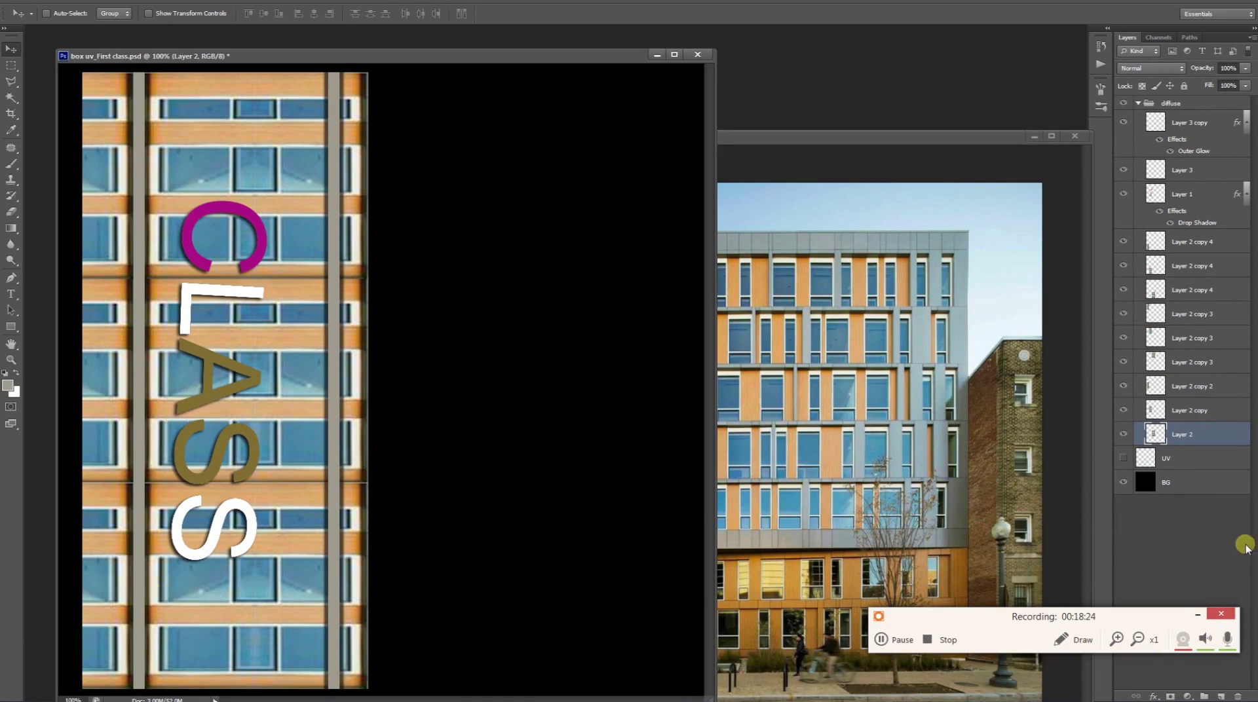
Step: Duplicate Layer 3 copy through Layer 2 and merge the copies into Layer 3 copy 3
click(1123, 434)
click(1123, 435)
click(1124, 435)
click(1124, 434)
click(1206, 439)
shift+click(1208, 121)
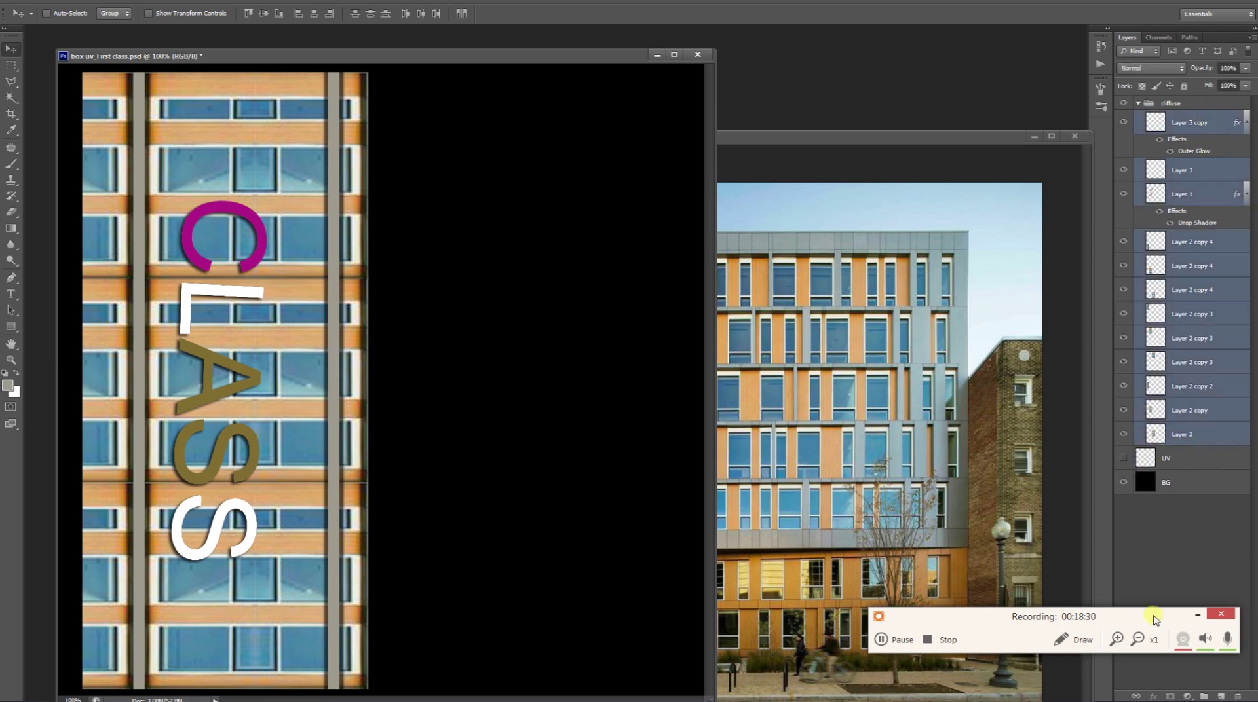
drag(1163, 619, 996, 622)
click(1030, 619)
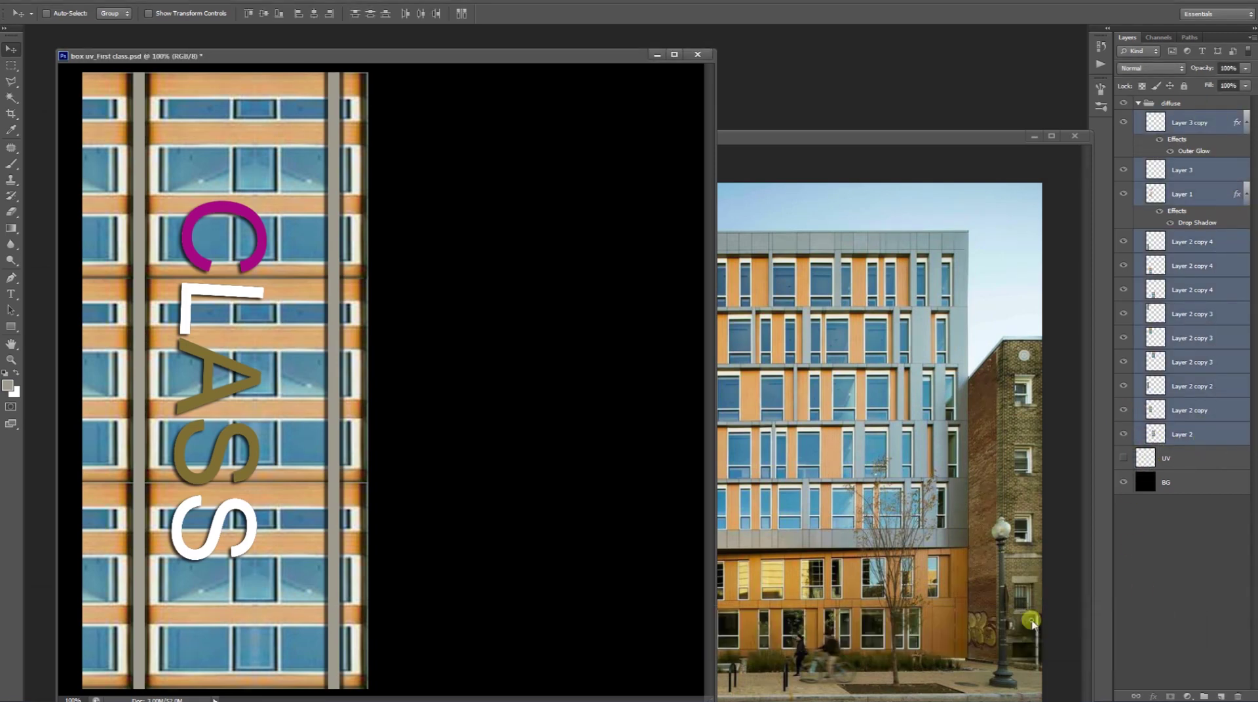
drag(1186, 438, 1223, 685)
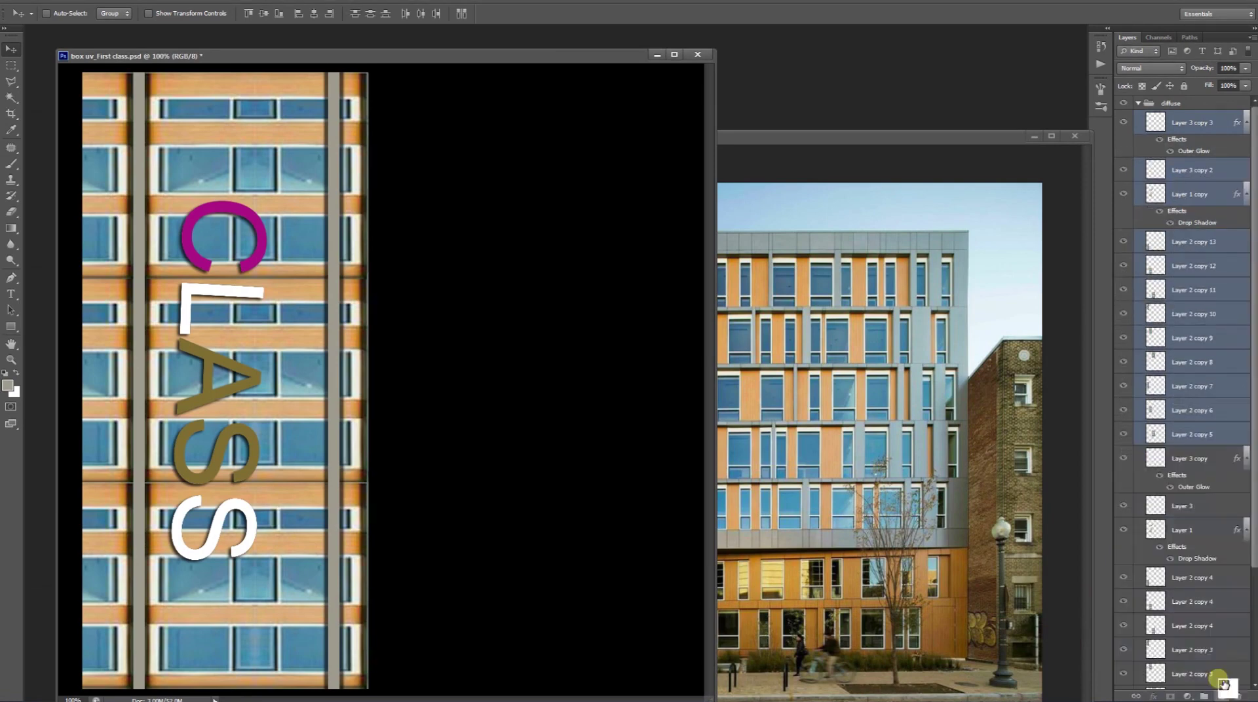
key(ctrl+e)
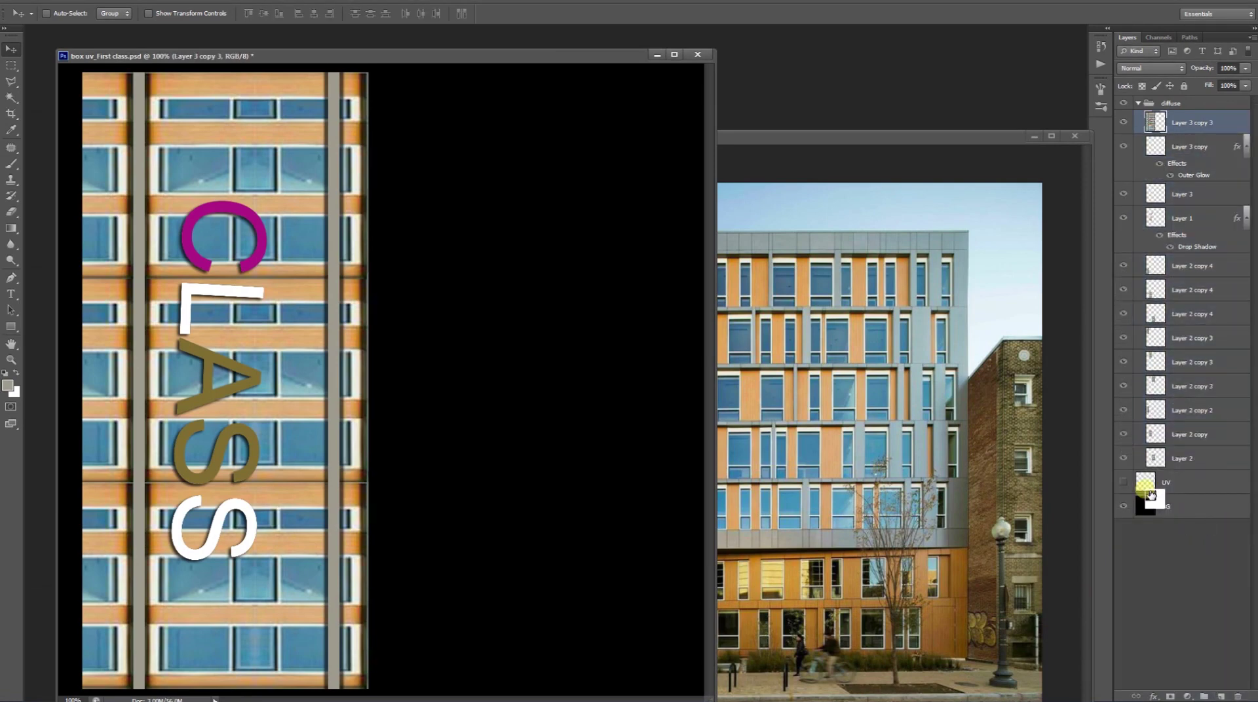
click(1138, 103)
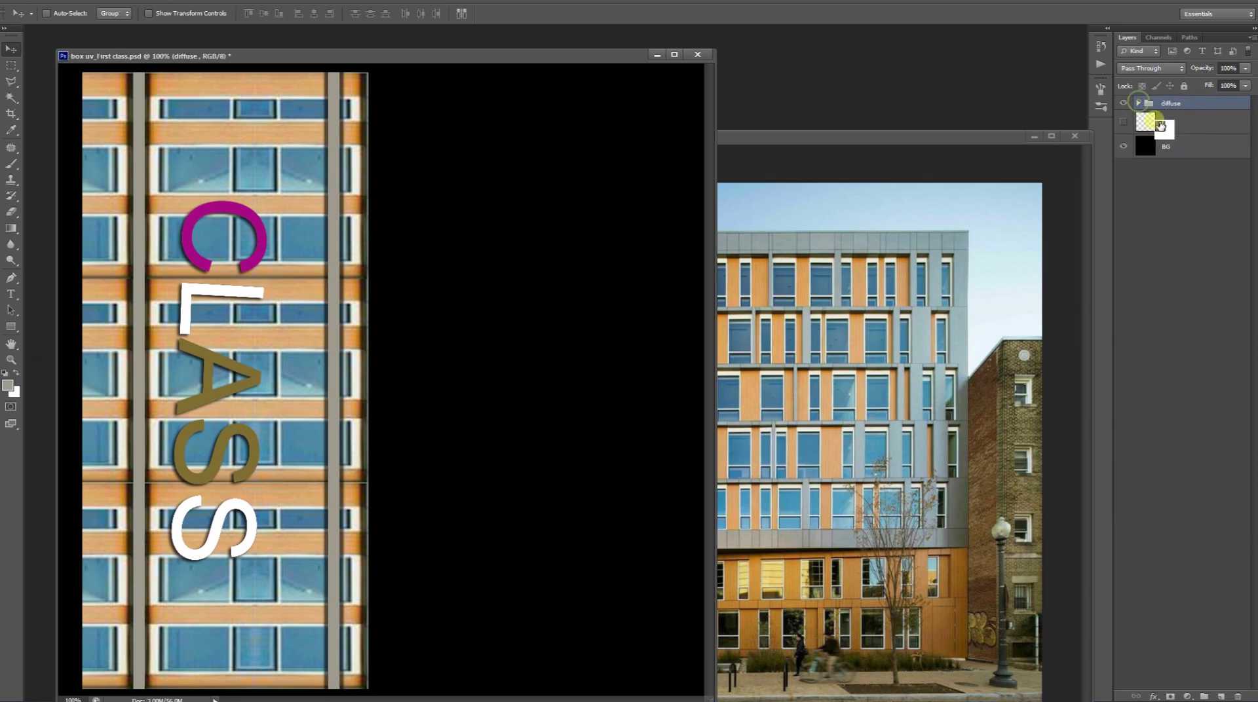
click(1138, 103)
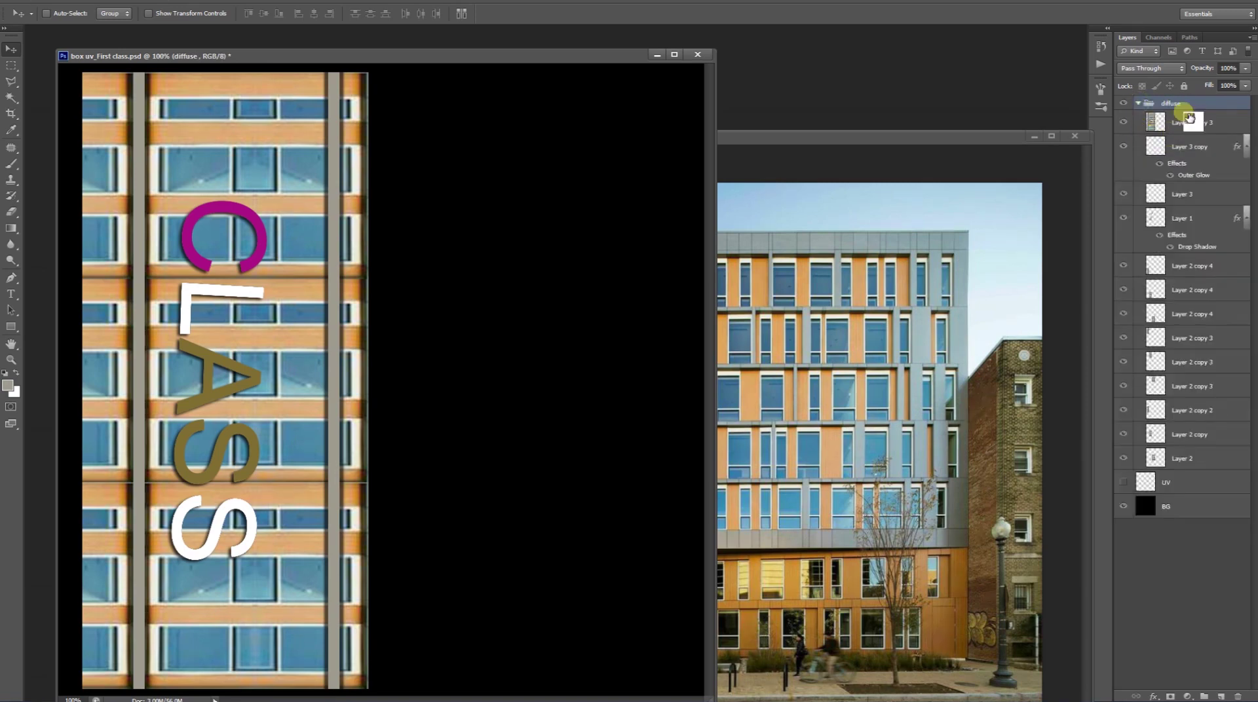
Step: Move the merged Layer 3 copy 3 out of the diffuse group
mouse_move(1190, 118)
mouse_down()
mouse_move(1171, 537)
mouse_move(1180, 496)
mouse_up()
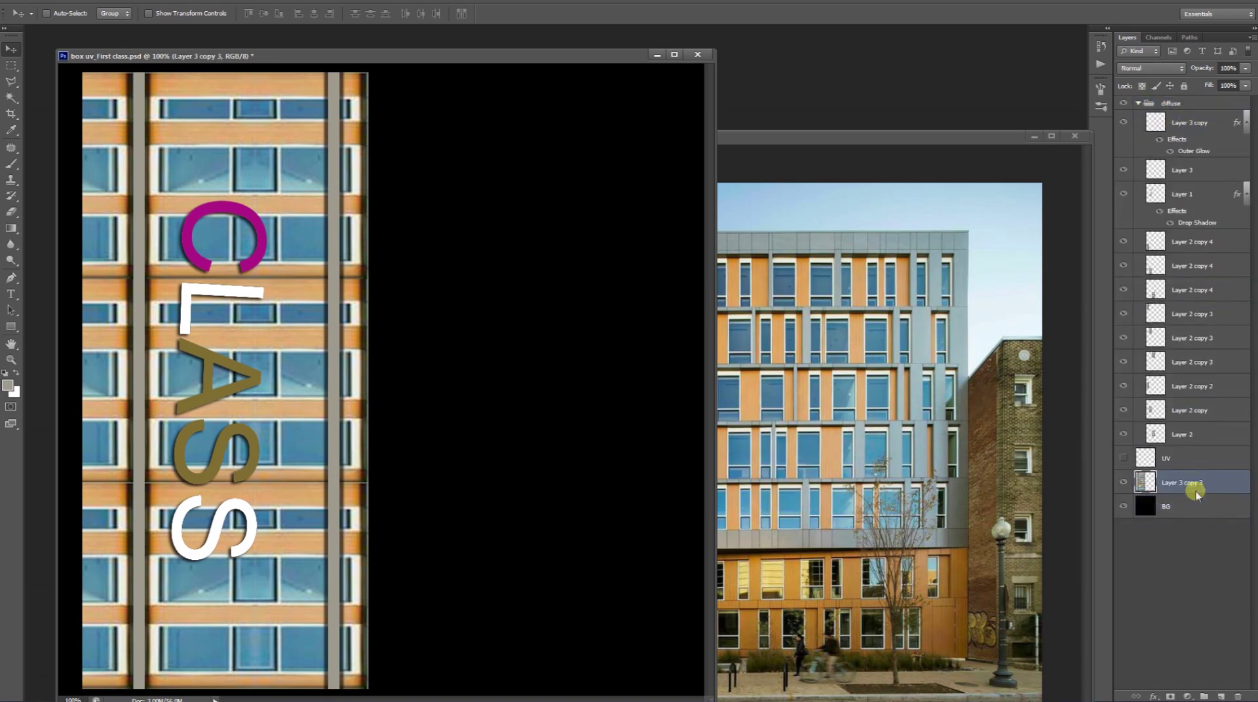
click(1138, 103)
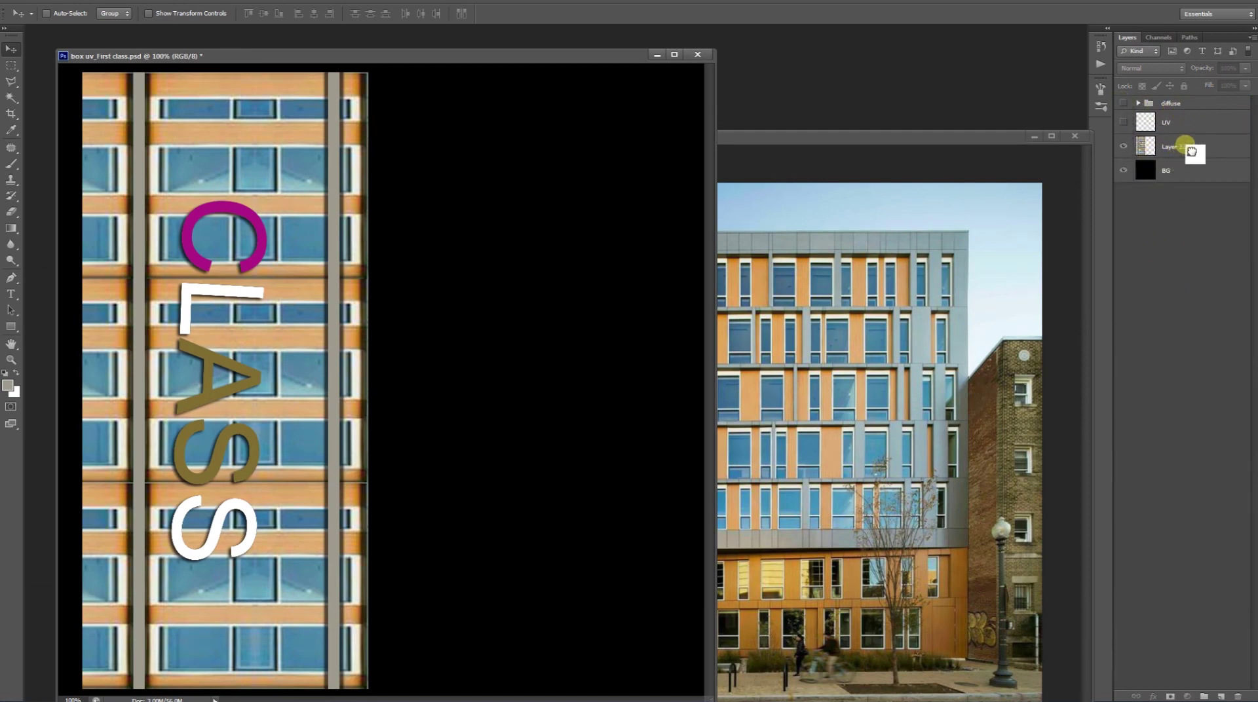
click(1183, 148)
drag(1187, 179, 1189, 156)
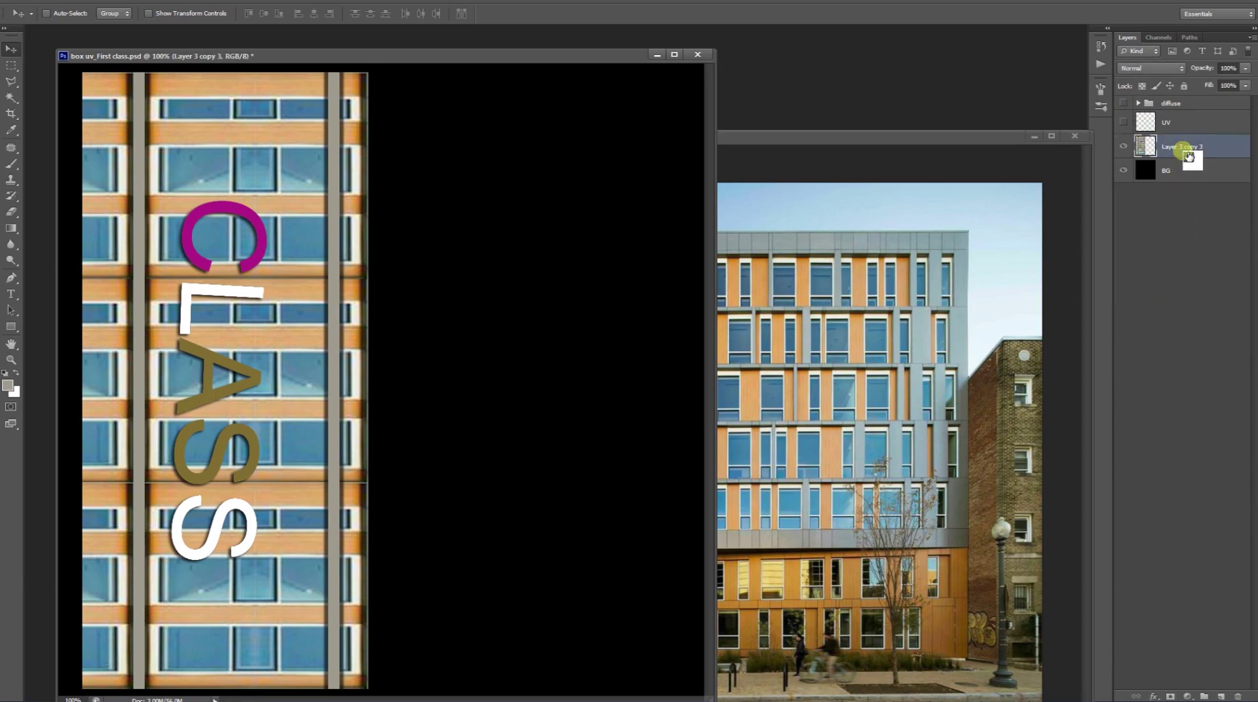
Step: Put Layer 3 copy 3 in a new group named 'speculer/reflection'
key(ctrl+g)
double_click(1176, 142)
drag(1180, 145, 1223, 173)
text(specular/reflection)
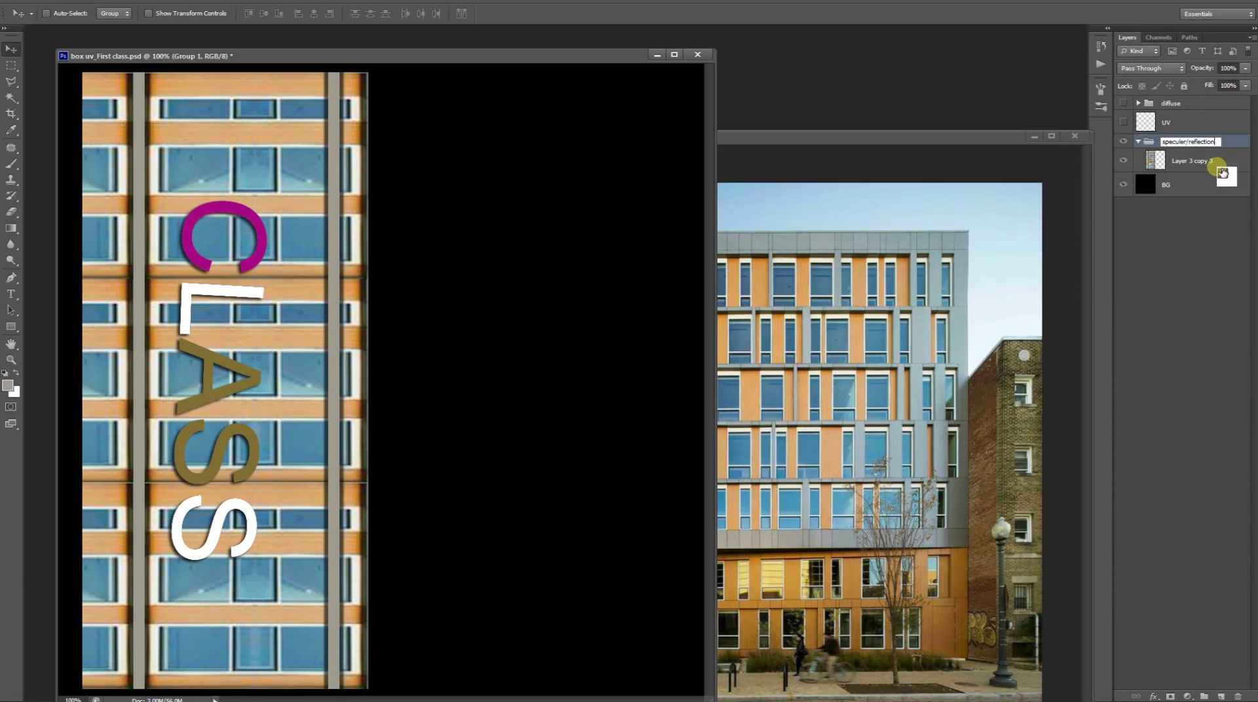
drag(1223, 173, 1219, 170)
click(1181, 143)
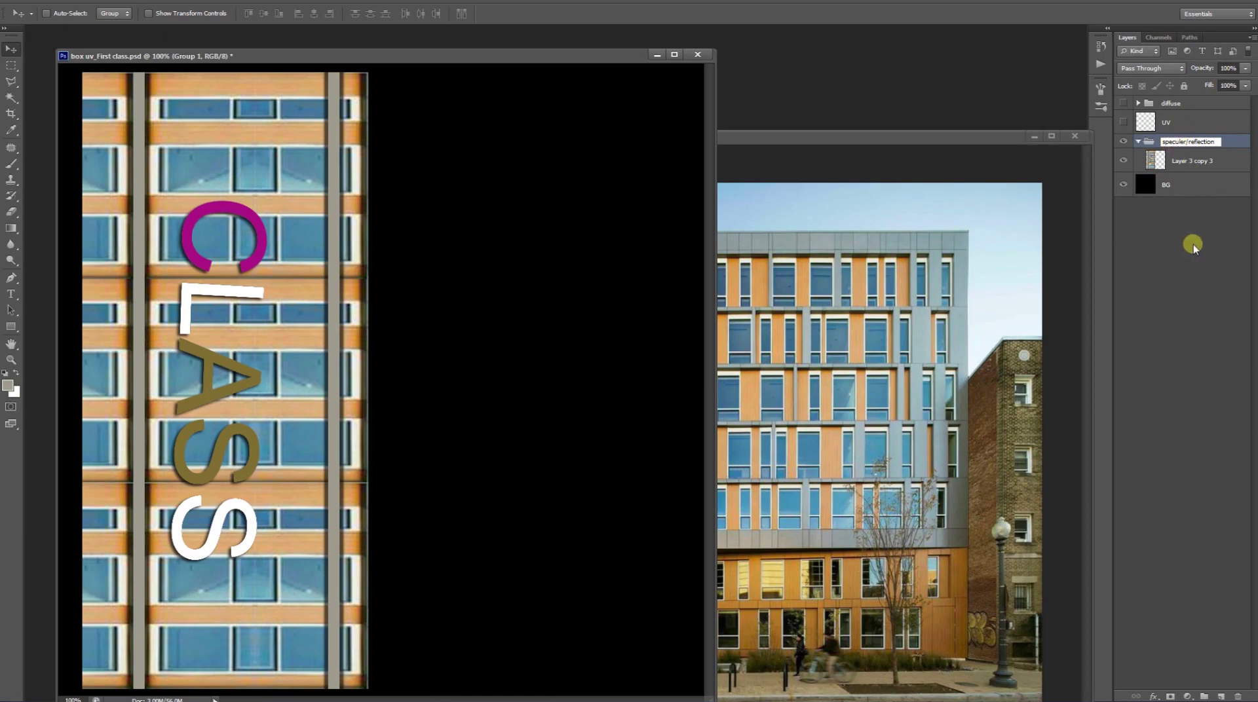
click(1177, 277)
click(1138, 142)
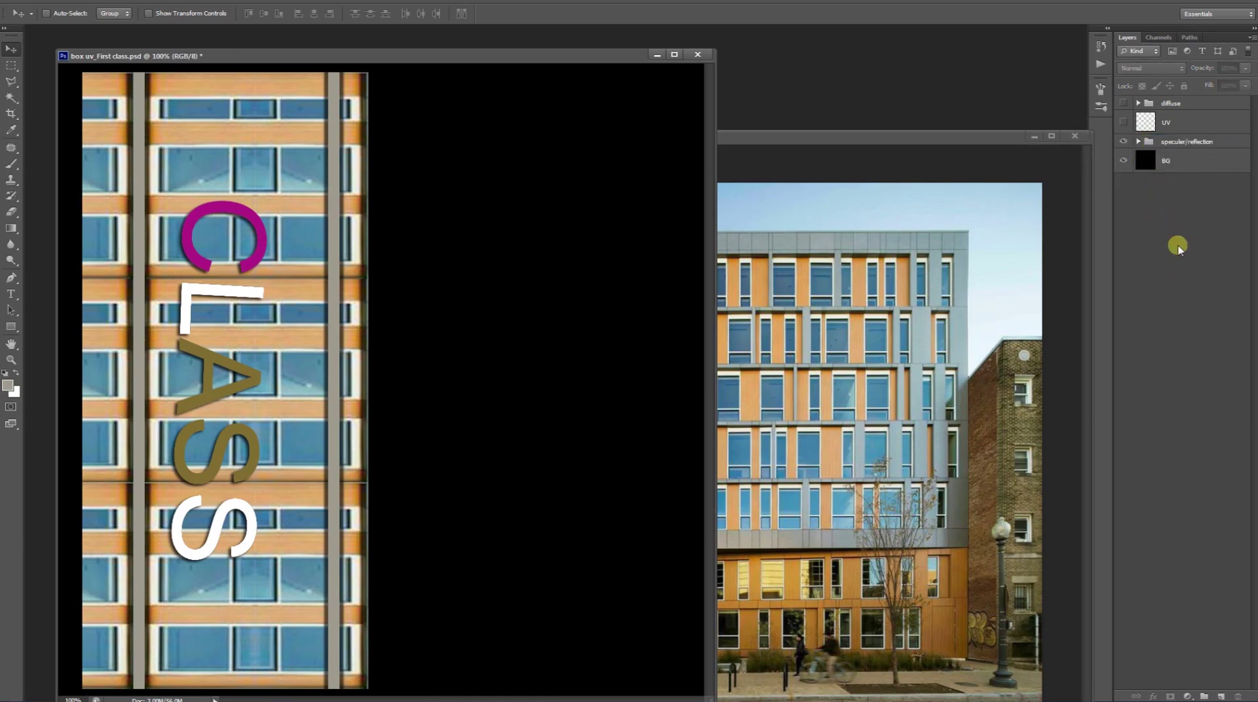
Step: Hide diffuse and UV, and move Layer 3 copy 3 out of speculer/reflection toward BG
drag(1126, 107, 1126, 142)
click(1127, 141)
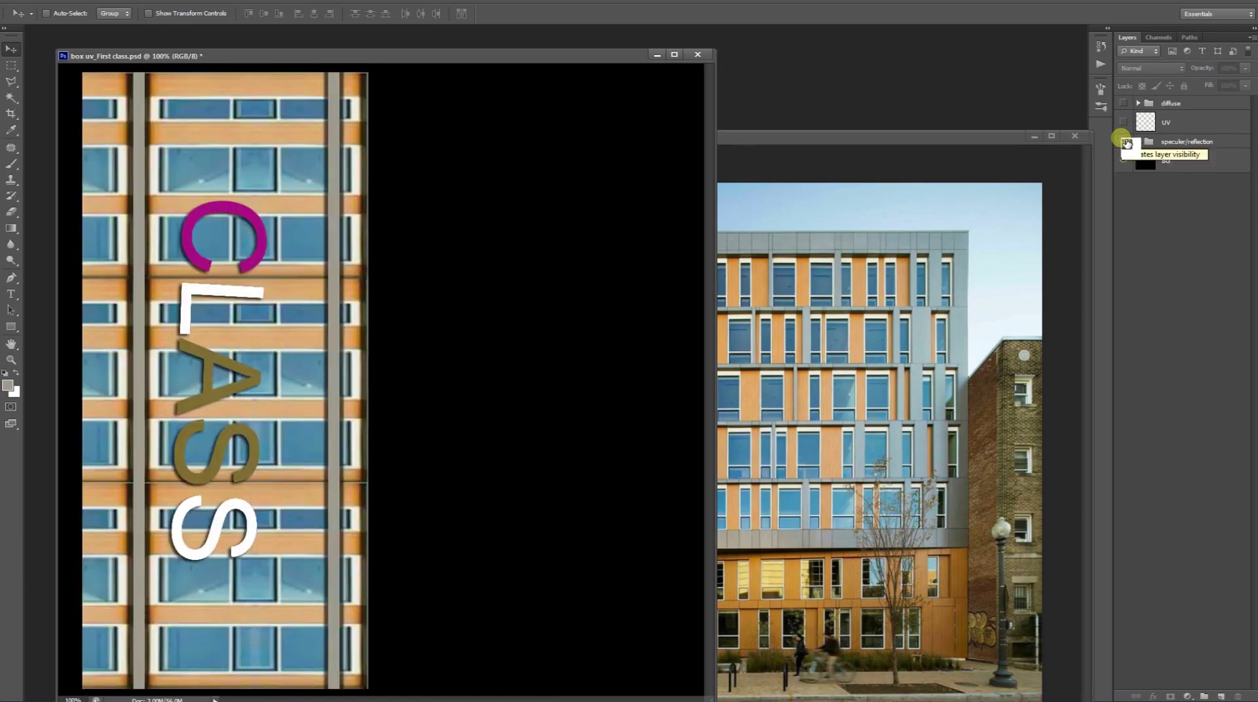
click(1189, 139)
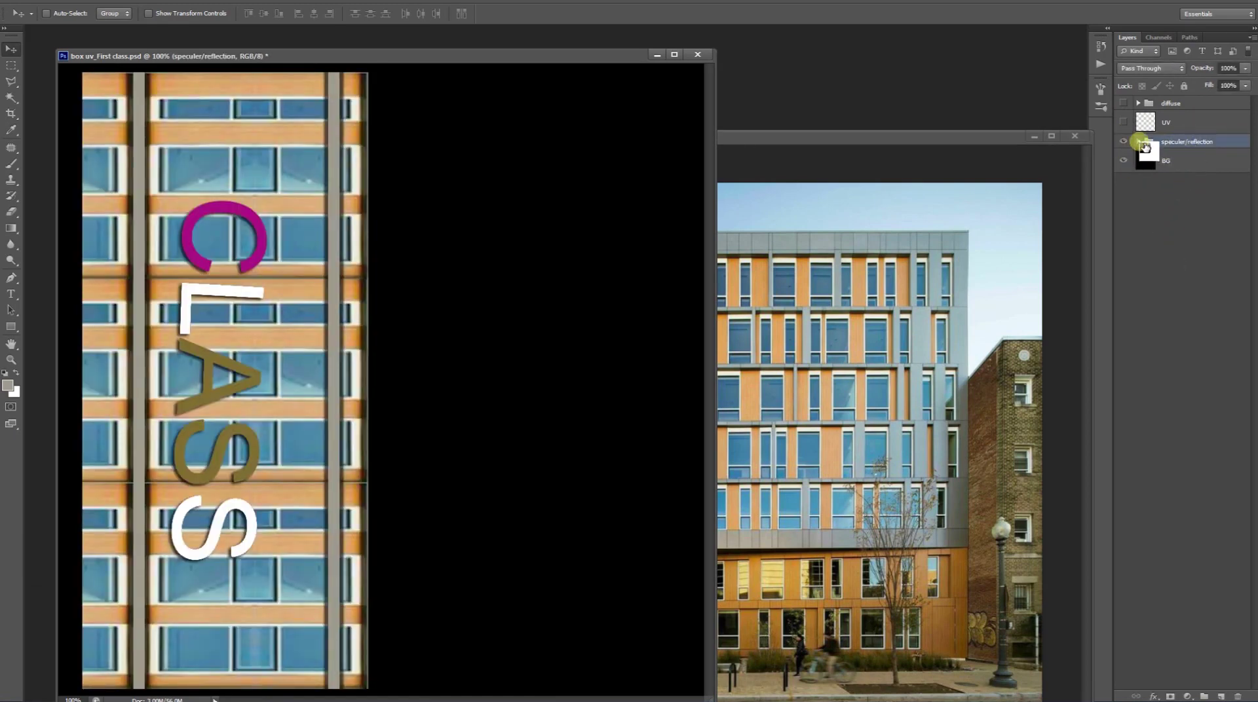
click(1139, 142)
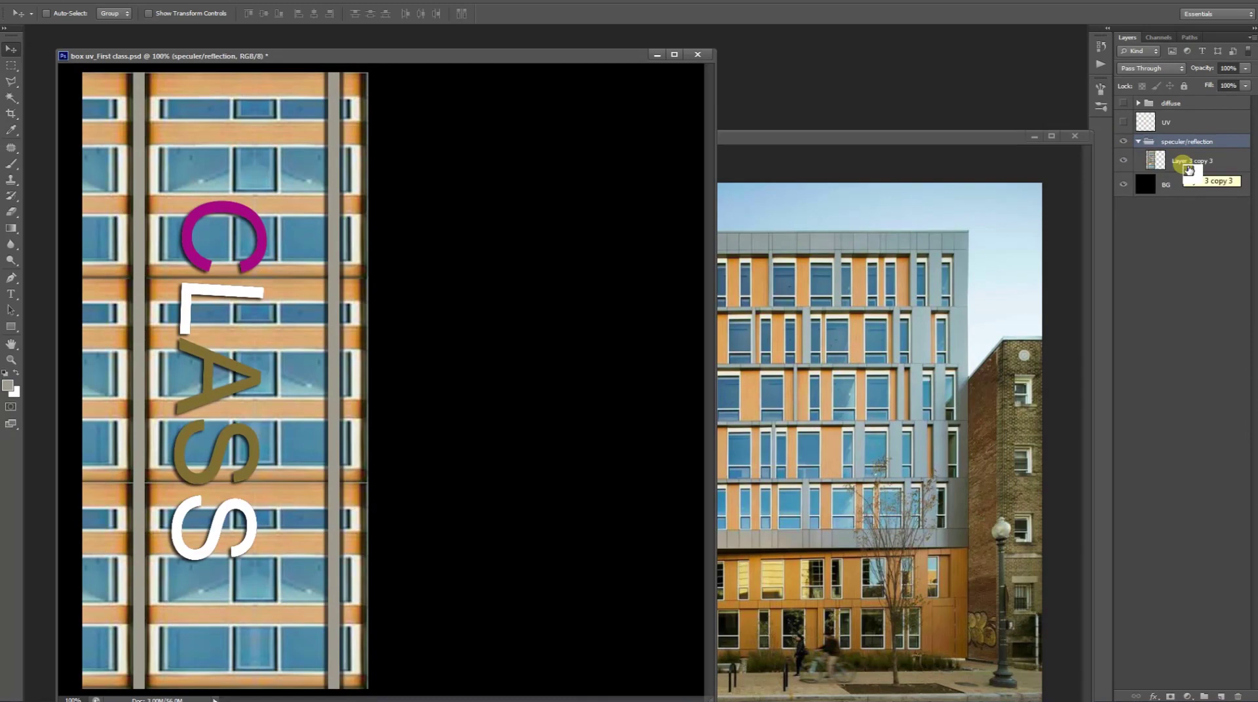
drag(1188, 171, 1129, 197)
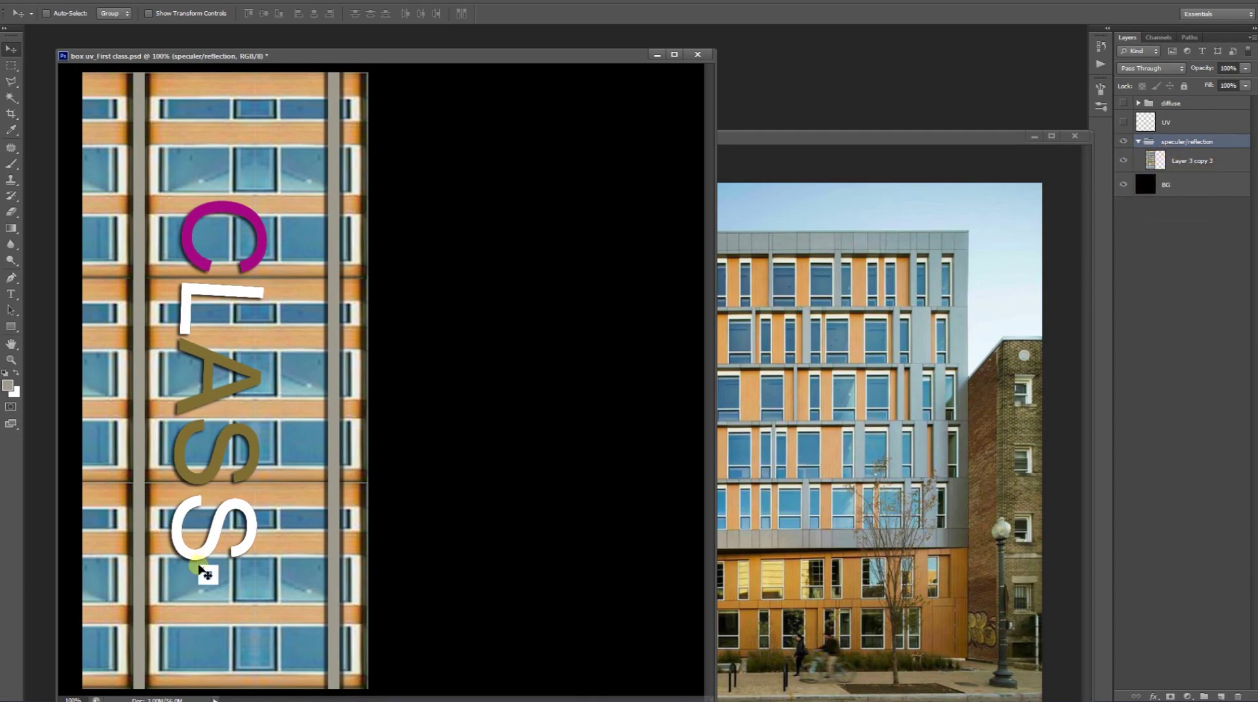
drag(1206, 160, 1189, 200)
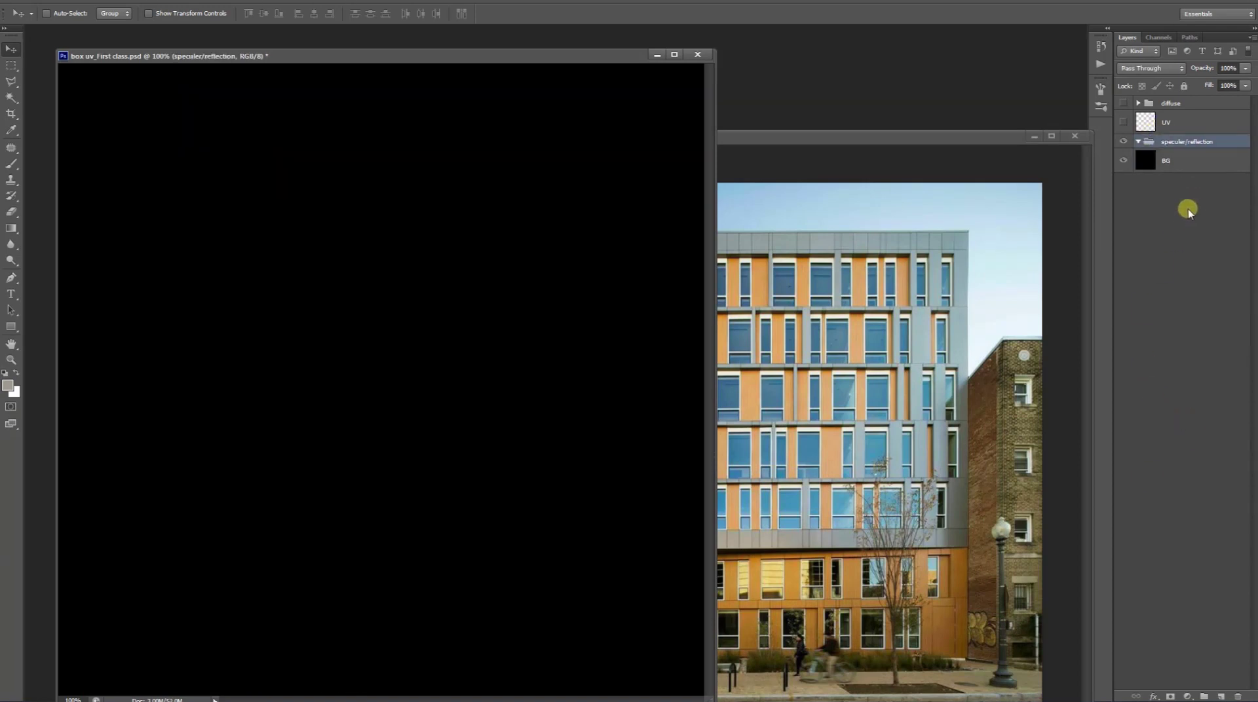
click(1138, 103)
Step: Duplicate the diffuse layers, Layer 3 copy to Layer 2, into the speculer/reflection group
click(1196, 124)
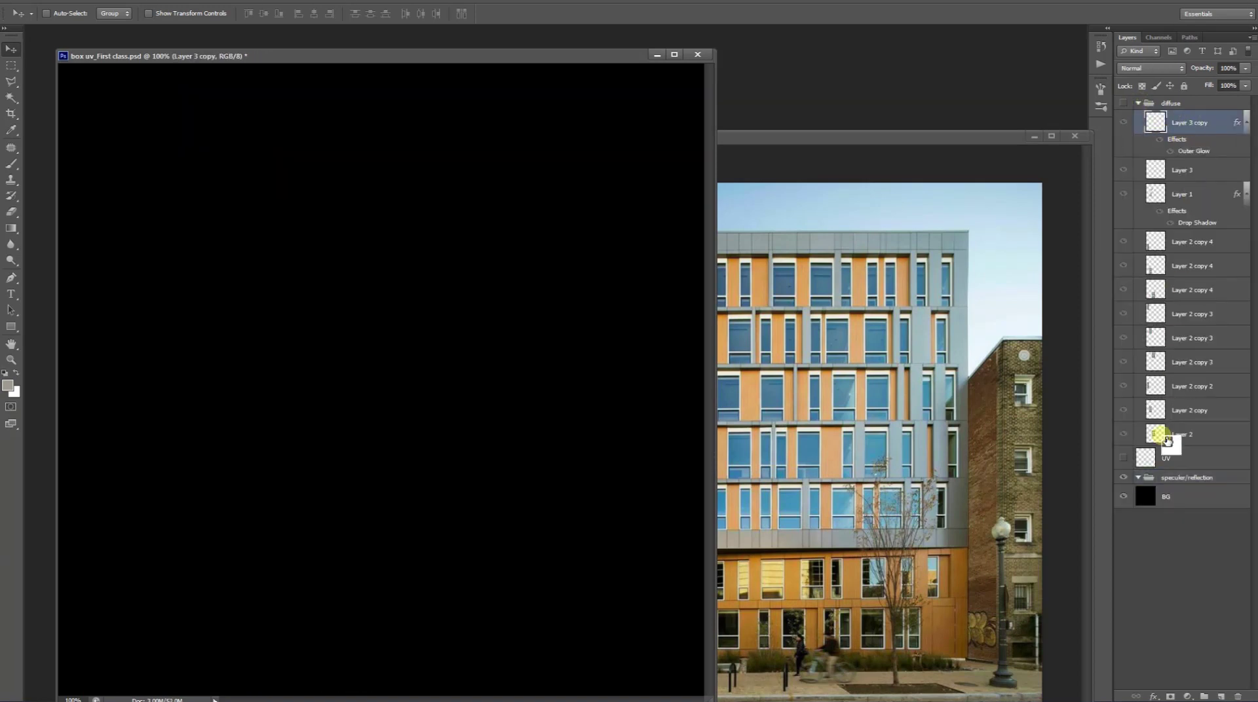
shift+click(1192, 431)
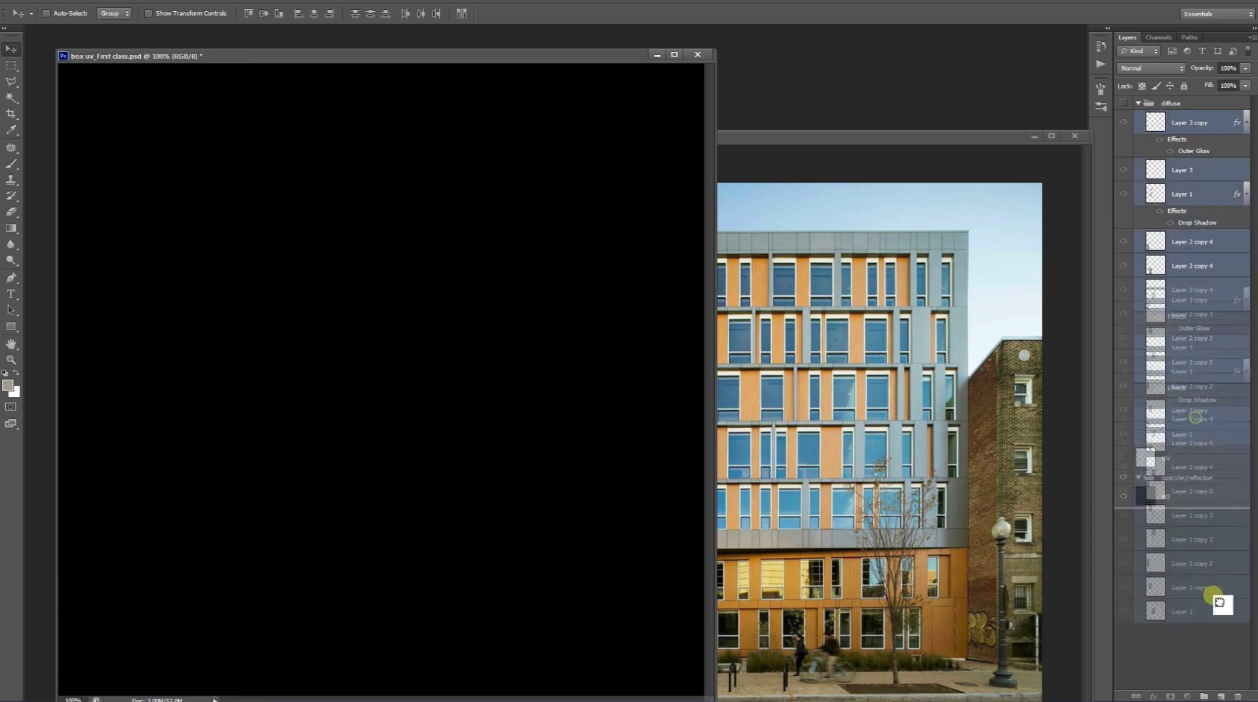
drag(1192, 426, 1223, 695)
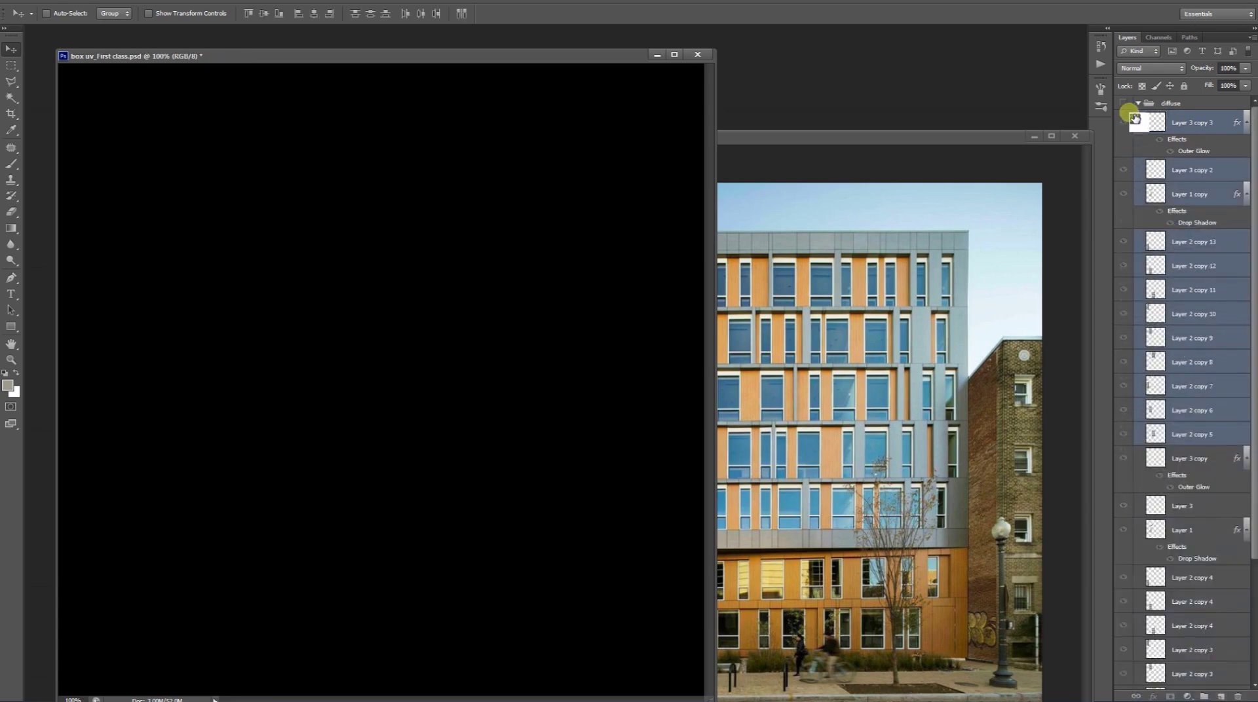
drag(1156, 534, 1140, 698)
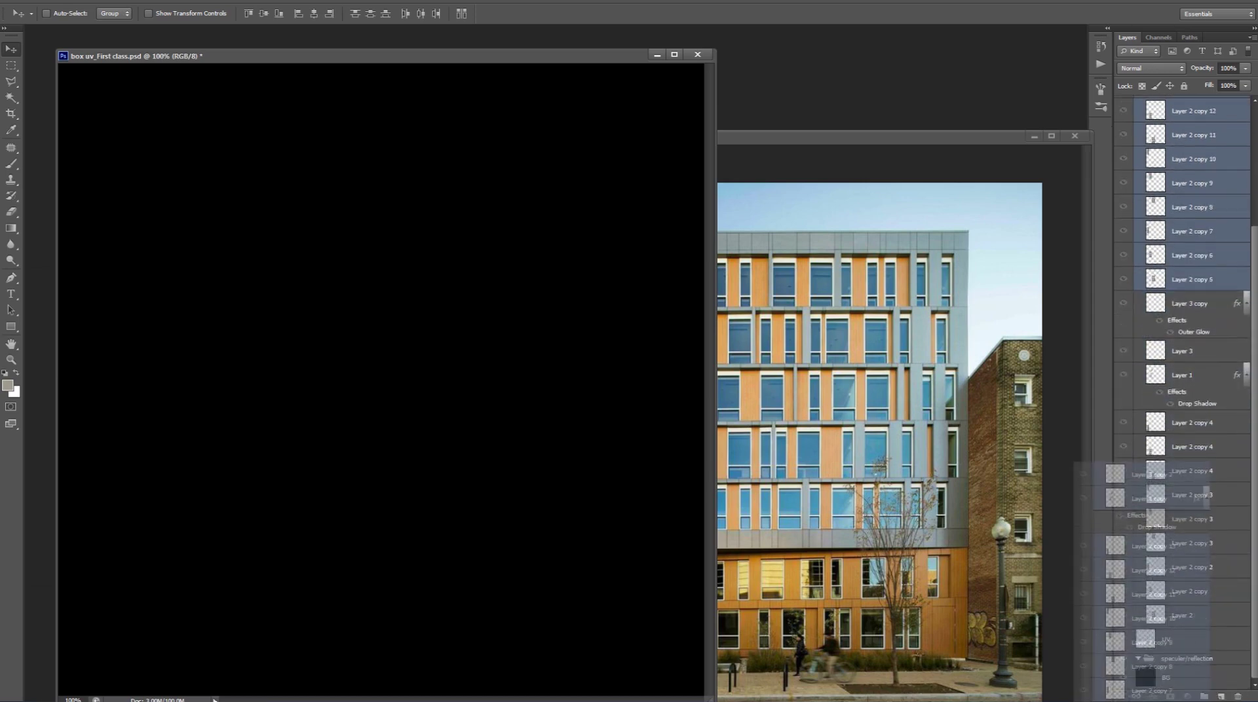
drag(1140, 698, 1194, 674)
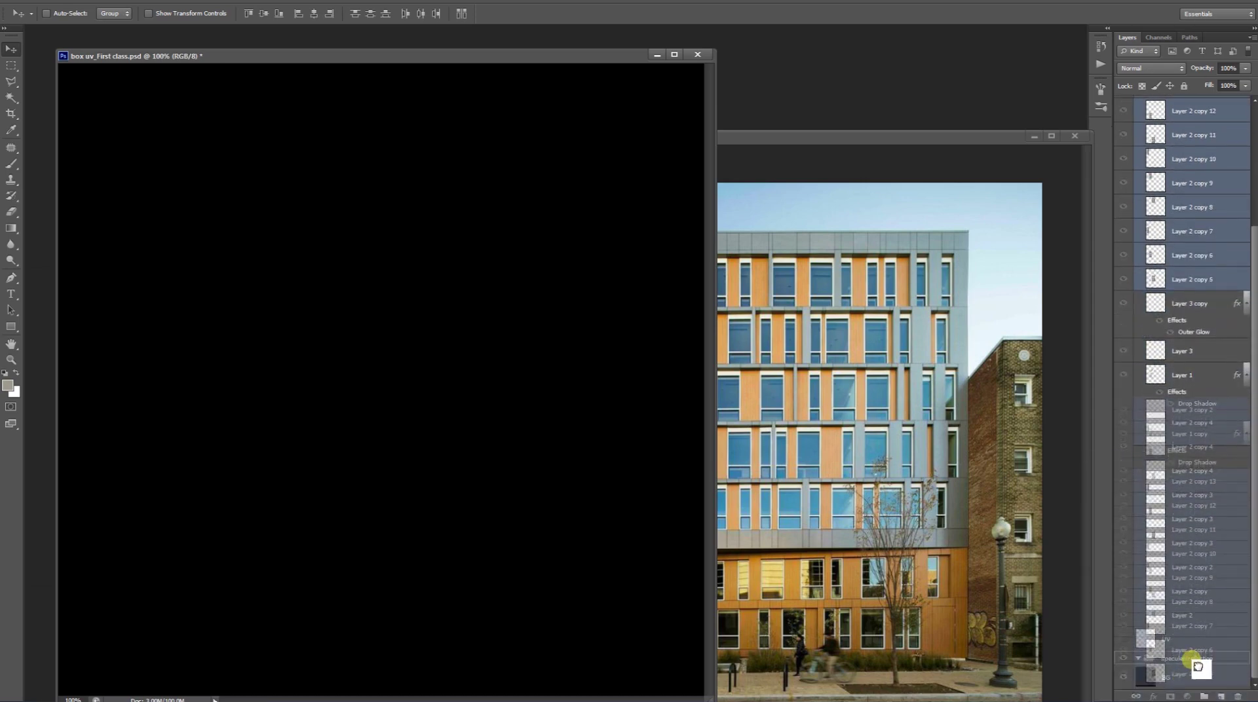
drag(1198, 669, 1195, 666)
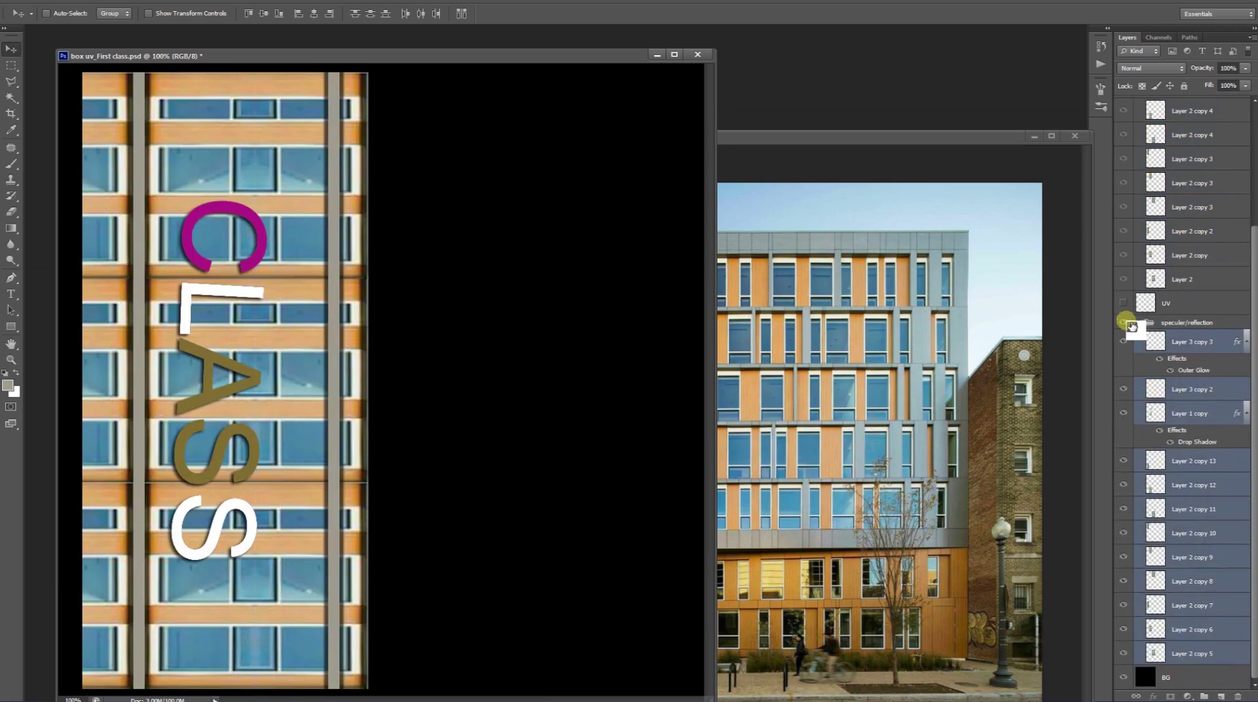
Step: Collapse both groups, compare speculer/reflection visibility, and expand speculer/reflection
click(1138, 322)
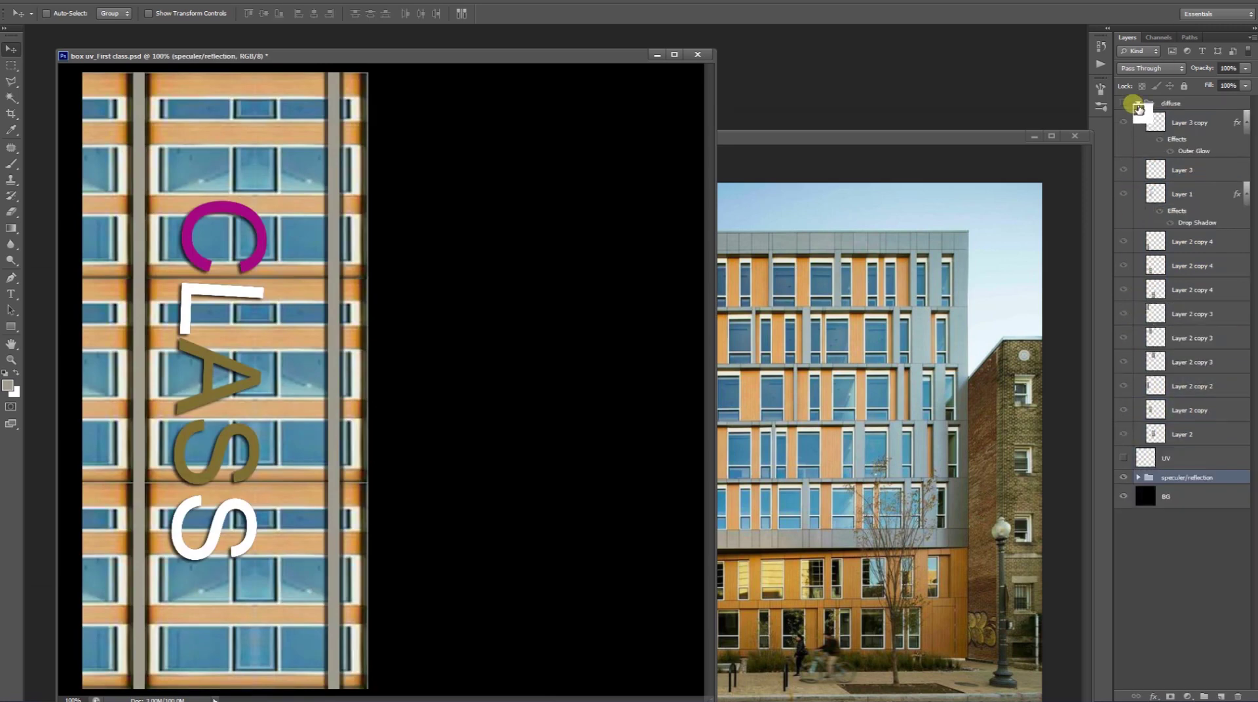
click(1138, 103)
click(1166, 324)
click(1123, 141)
click(1123, 140)
click(1139, 141)
drag(1178, 185, 256, 268)
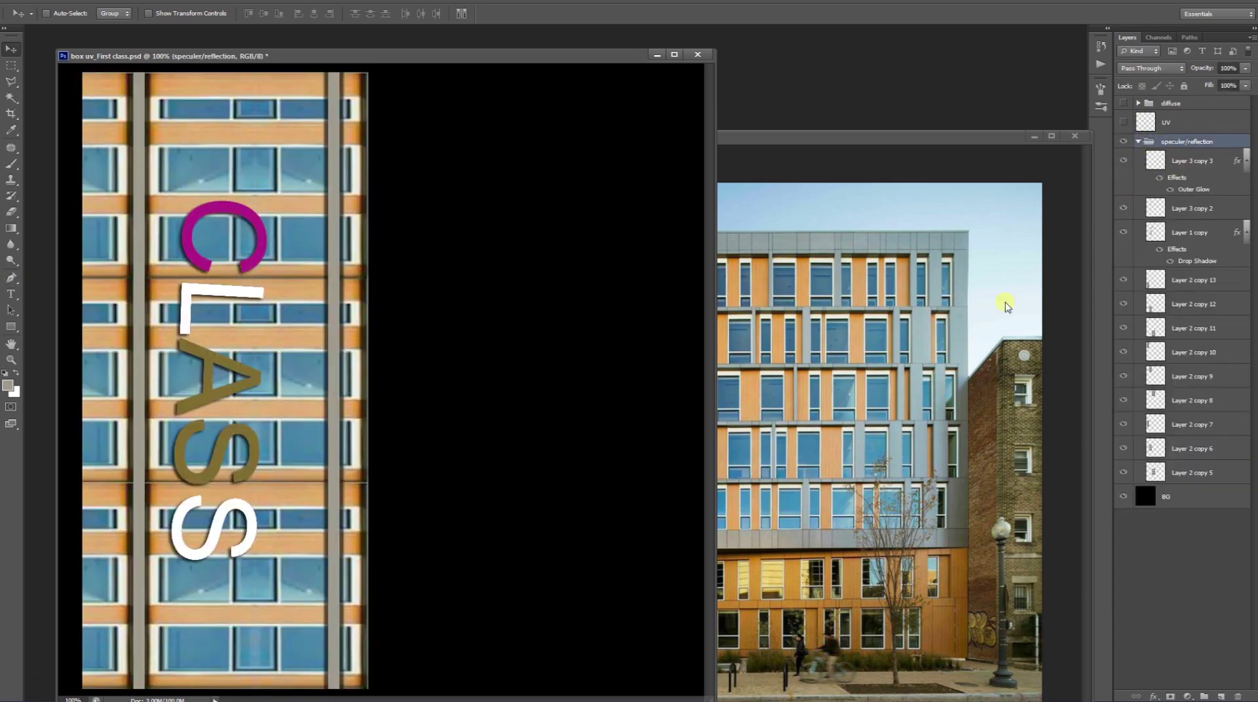
Step: Hide the CLASS lettering layer, Layer 1 copy
right_click(249, 270)
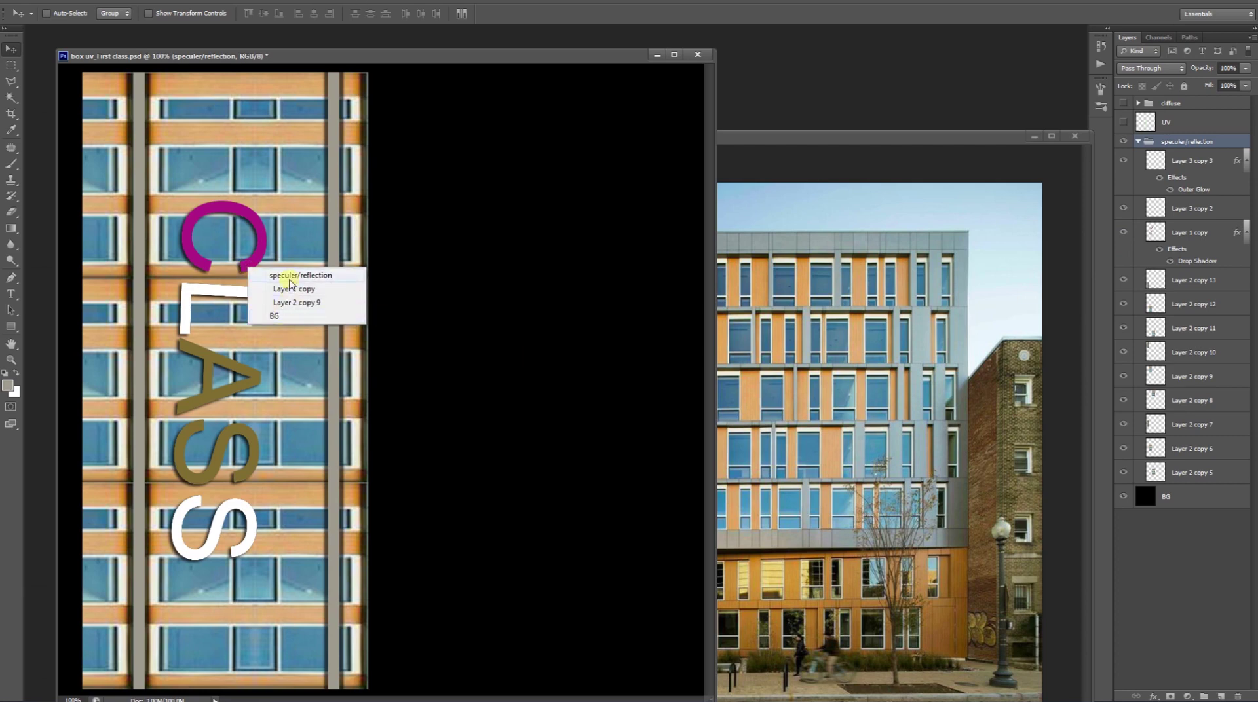
click(291, 289)
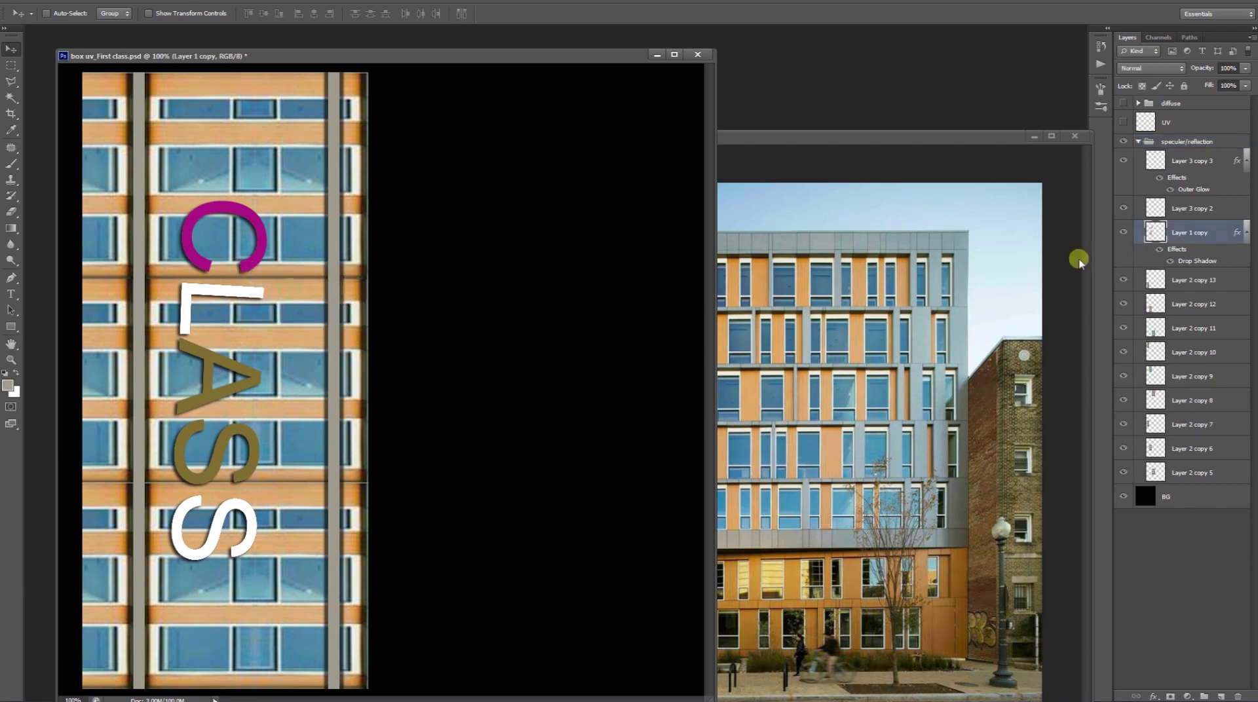
click(1123, 232)
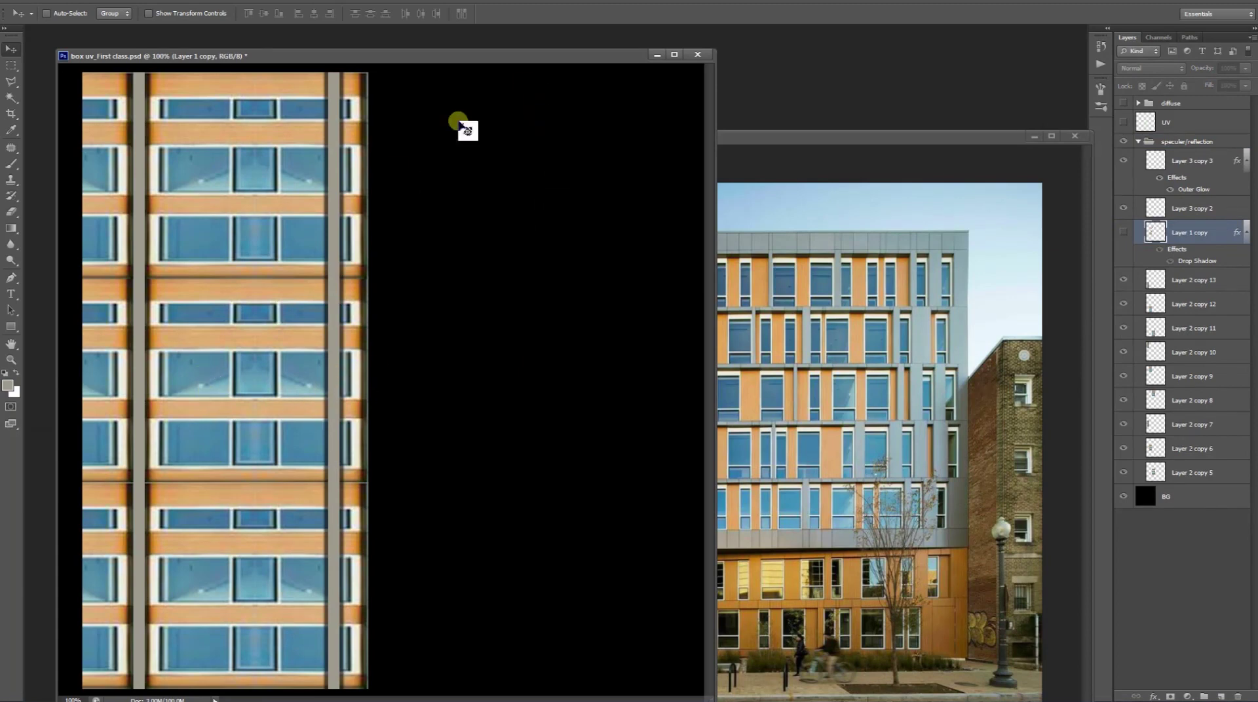
click(1193, 581)
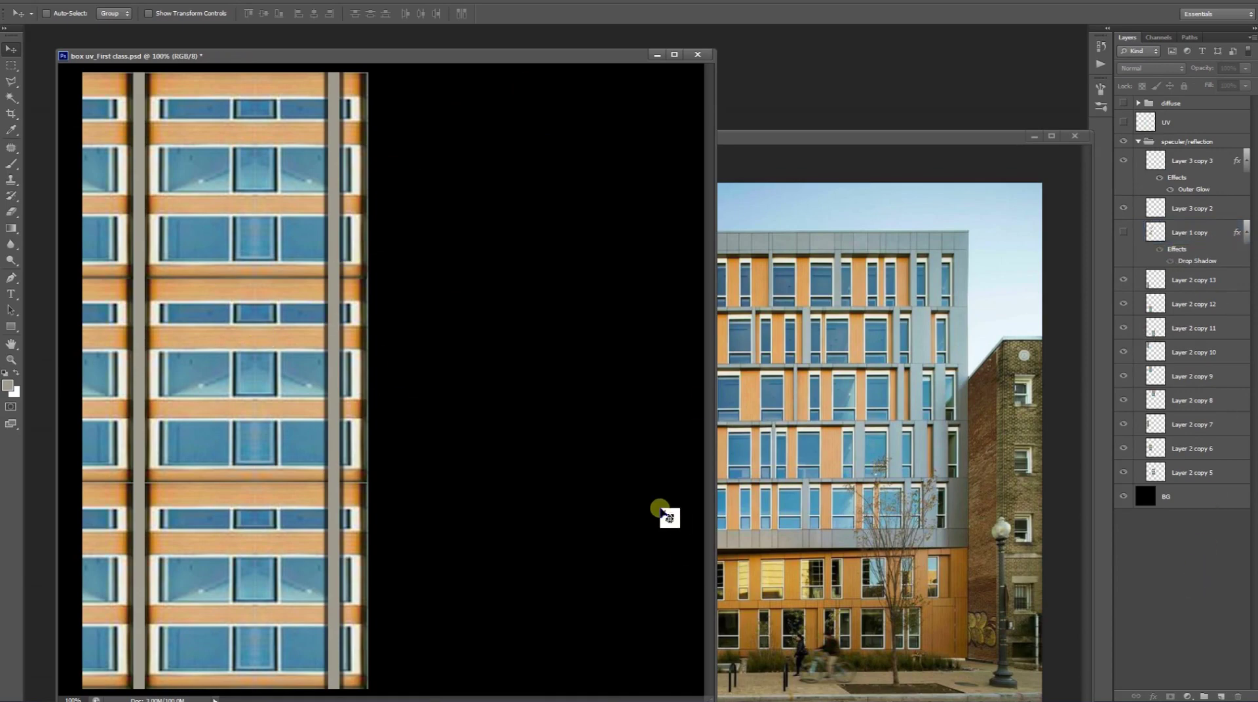
Step: Zoom to 300% and Magic Wand a window pane's glass on Layer 2 copy 6
drag(345, 57, 431, 51)
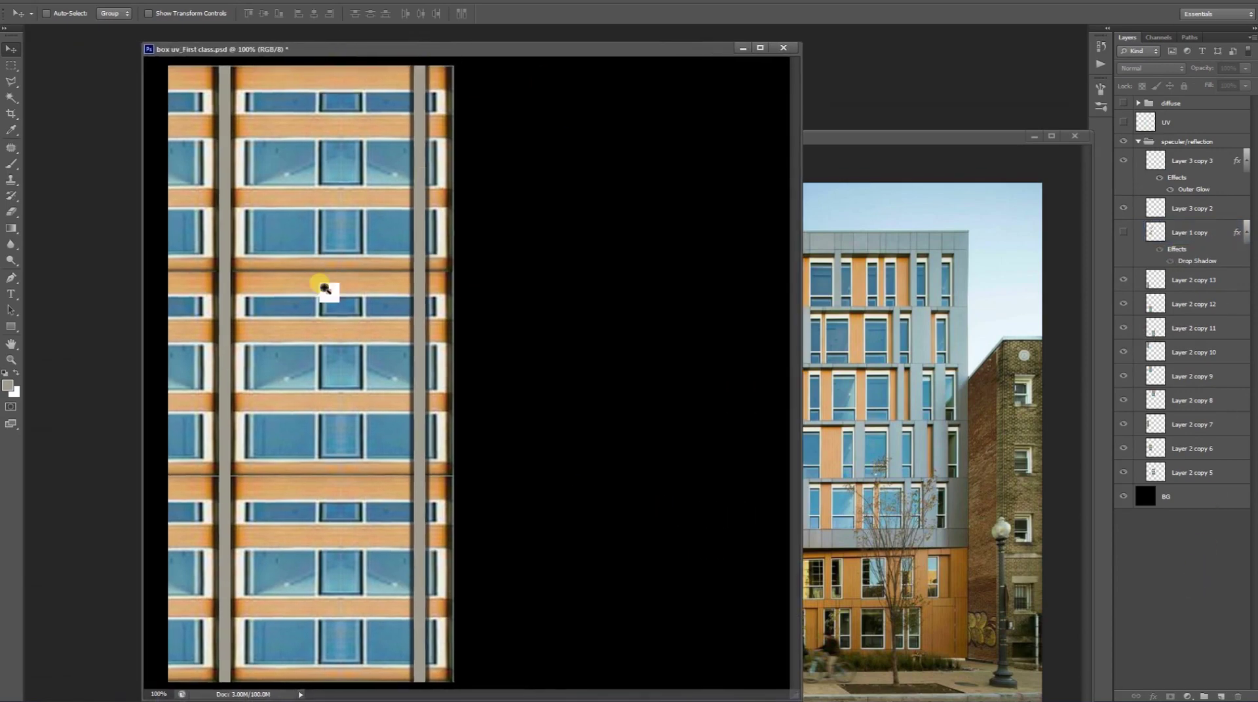
alt+scroll(329, 365, up, 1)
alt+scroll(340, 430, up, 1)
drag(340, 430, 492, 346)
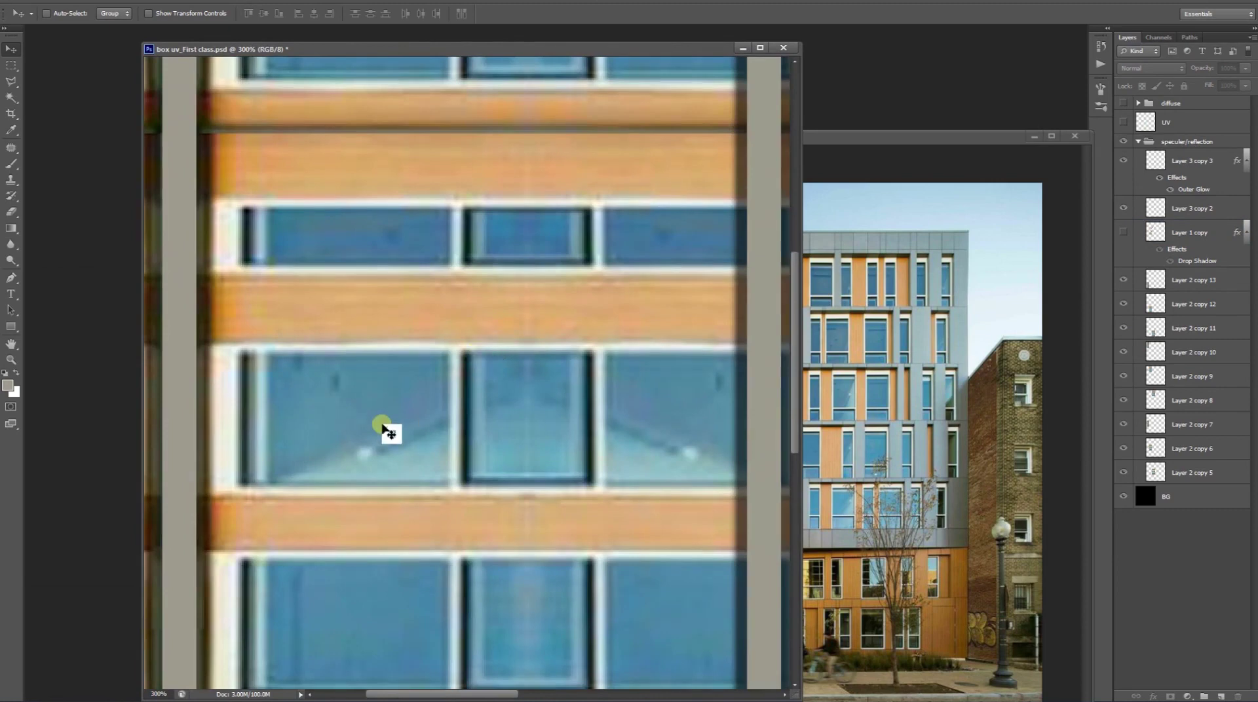
ctrl+click(394, 436)
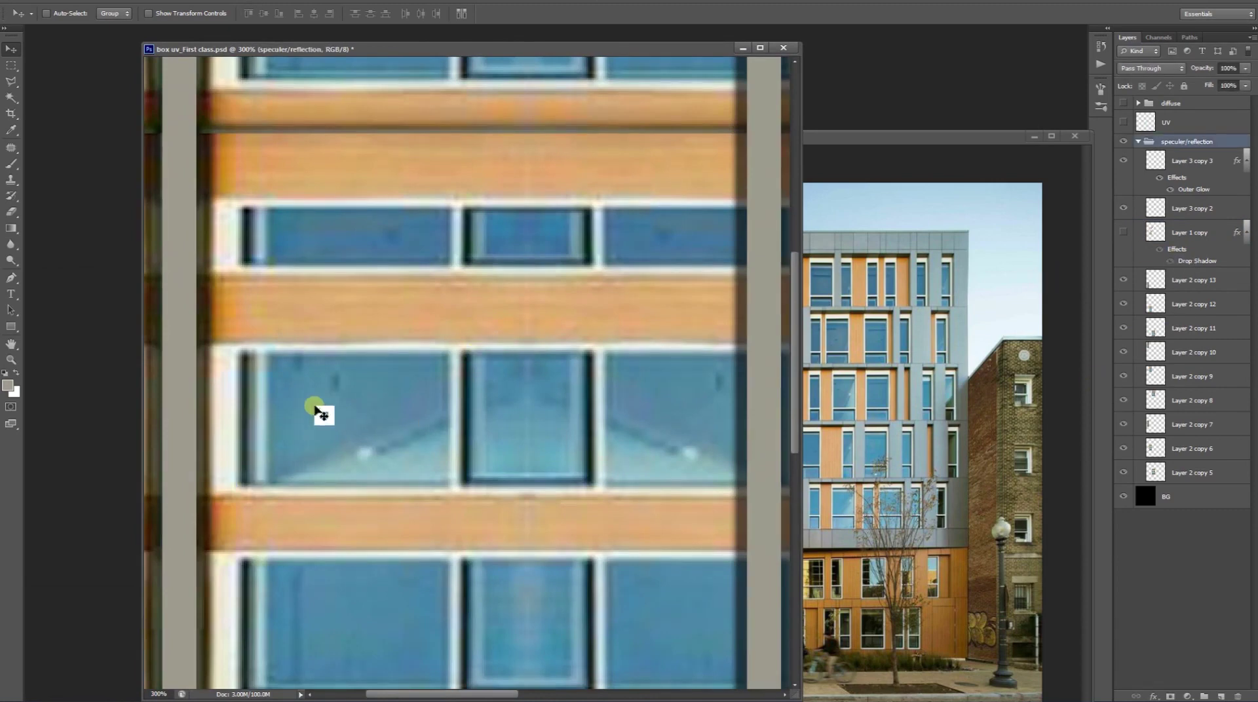
right_click(315, 409)
click(370, 431)
key(w)
click(354, 450)
shift+click(511, 426)
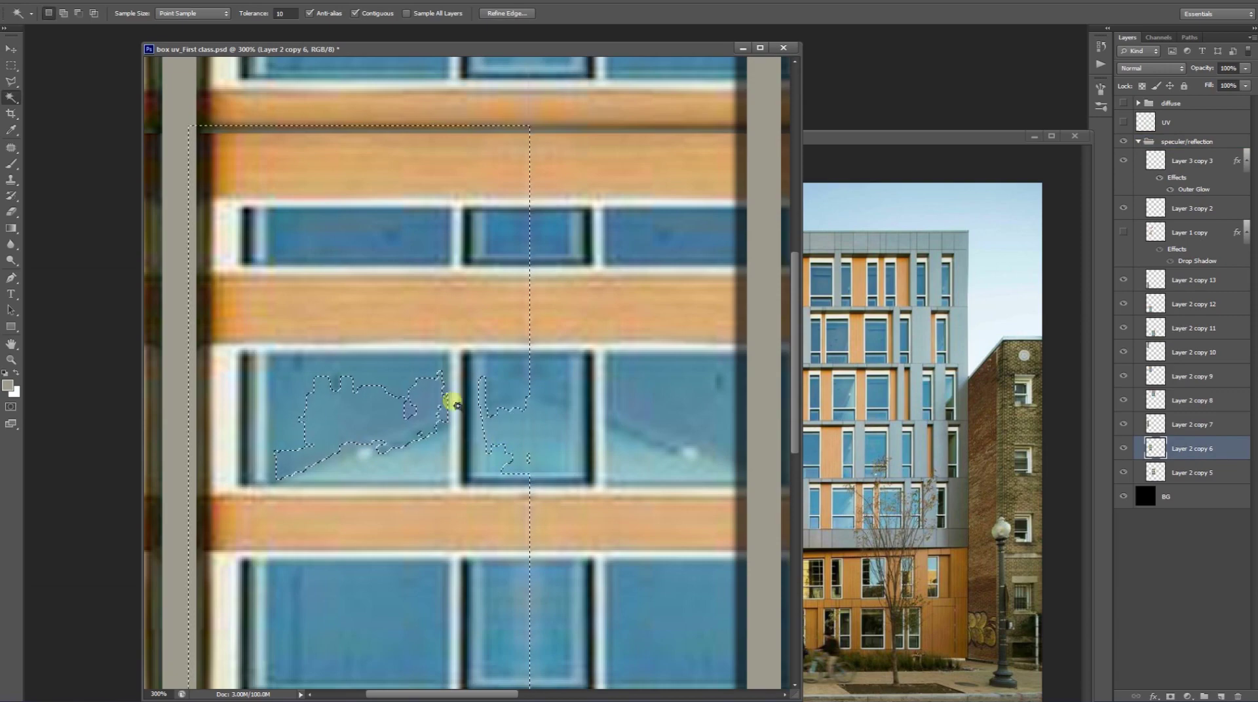
Step: Marquee-select the right, middle and left panes of one facade window row, then start a new layer
key(ctrl+d)
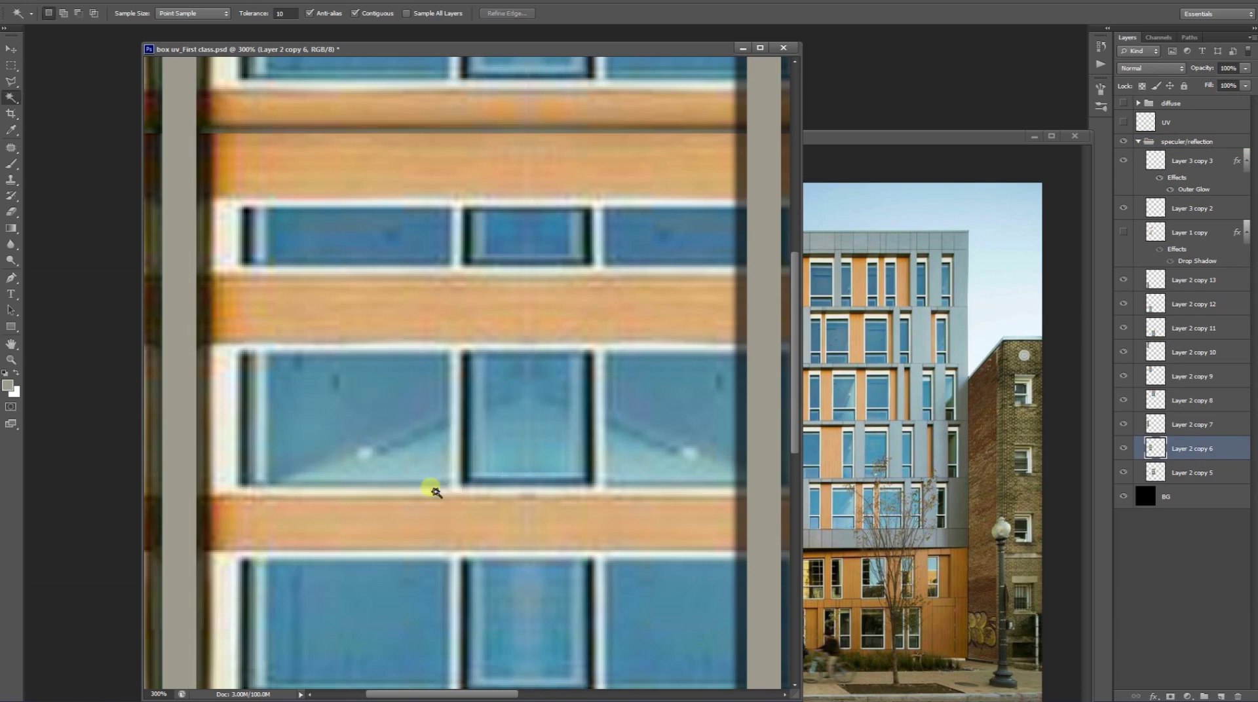
key(m)
key(ctrl+1)
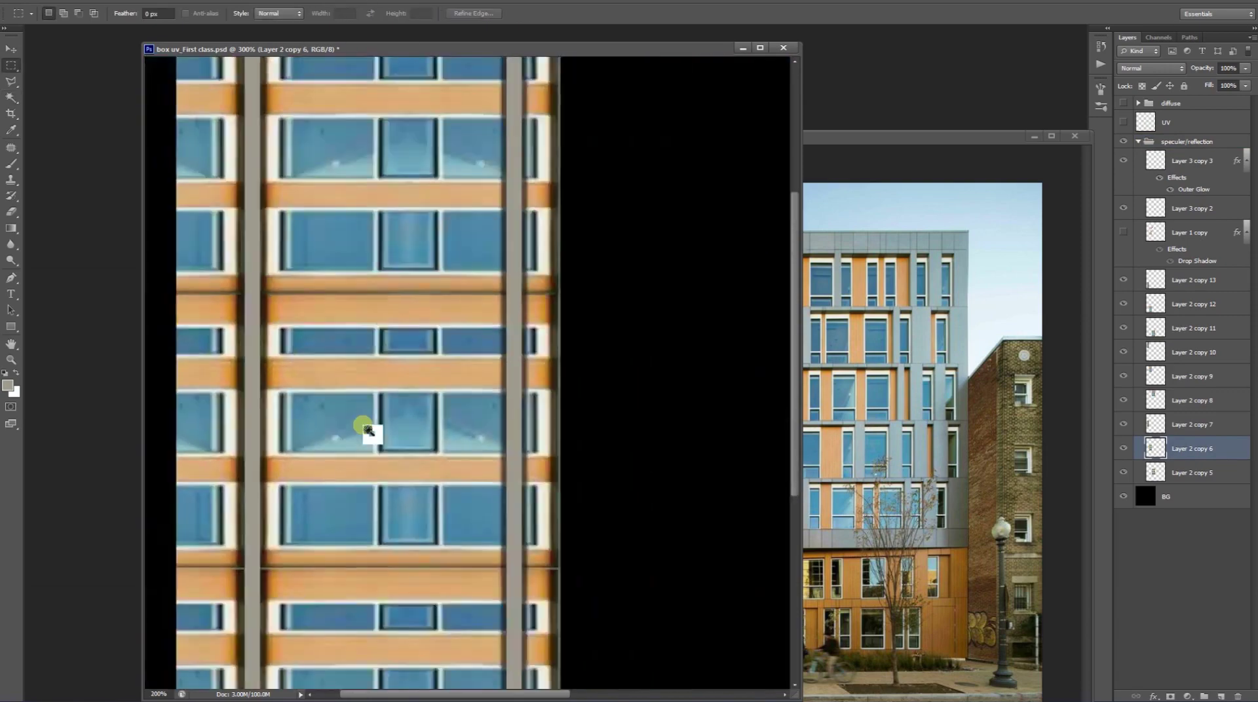
ctrl+drag(301, 453, 555, 388)
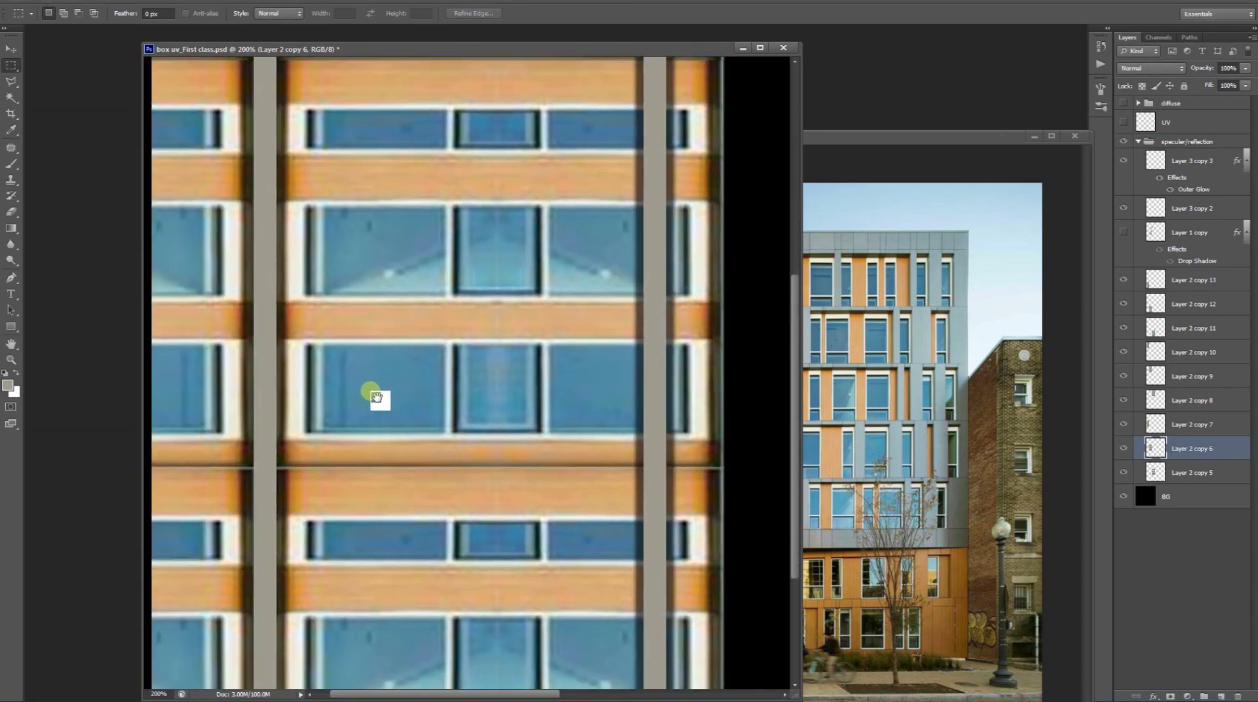
drag(552, 343, 648, 435)
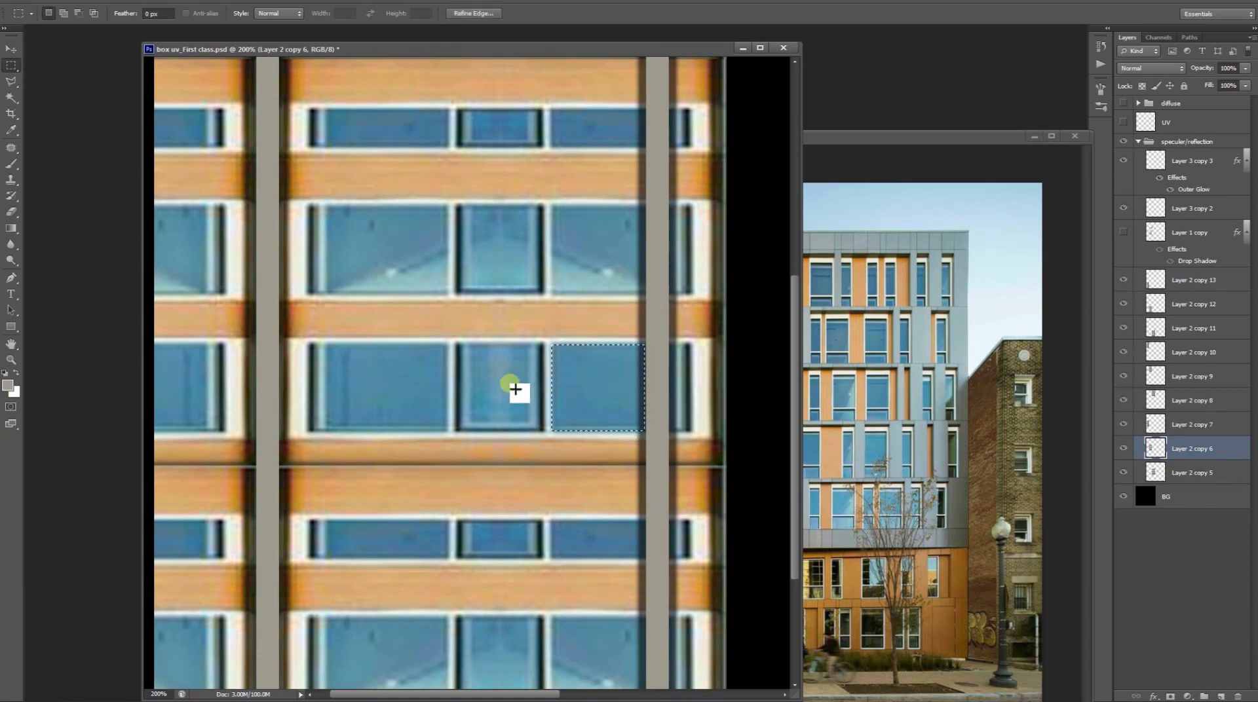
shift+drag(459, 344, 536, 425)
shift+drag(316, 346, 447, 433)
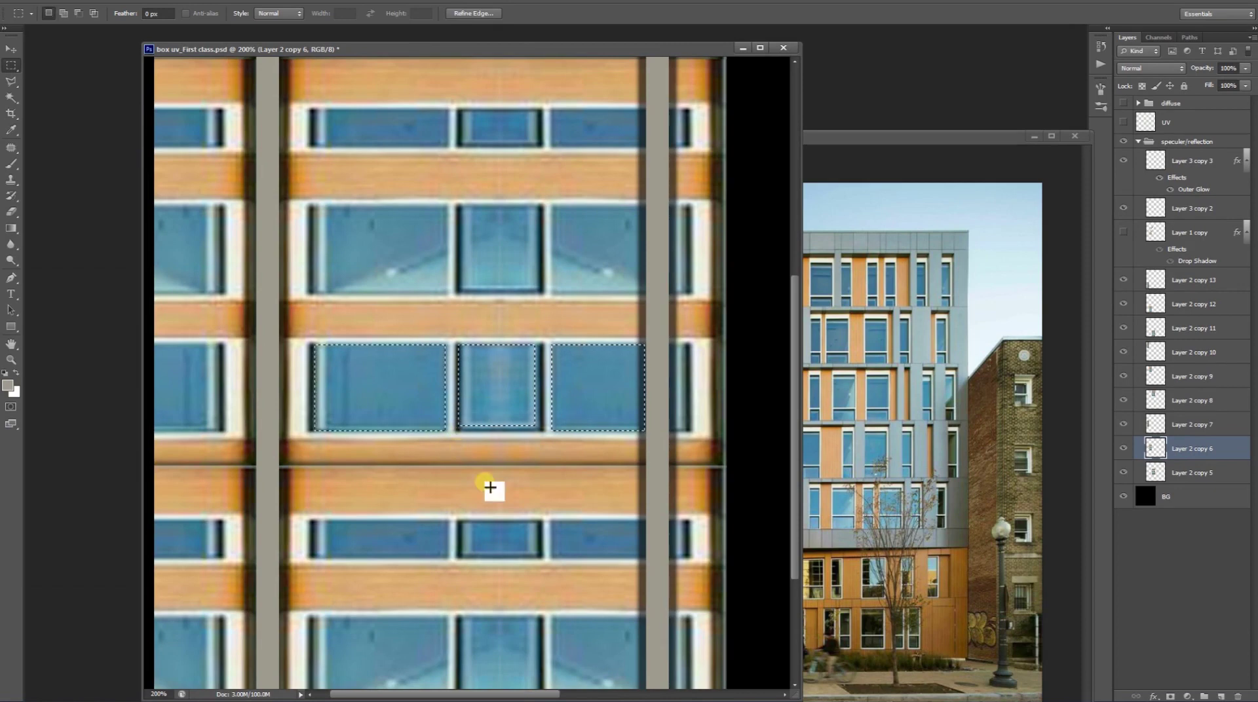
key(ctrl+minus)
key(ctrl+shift+n)
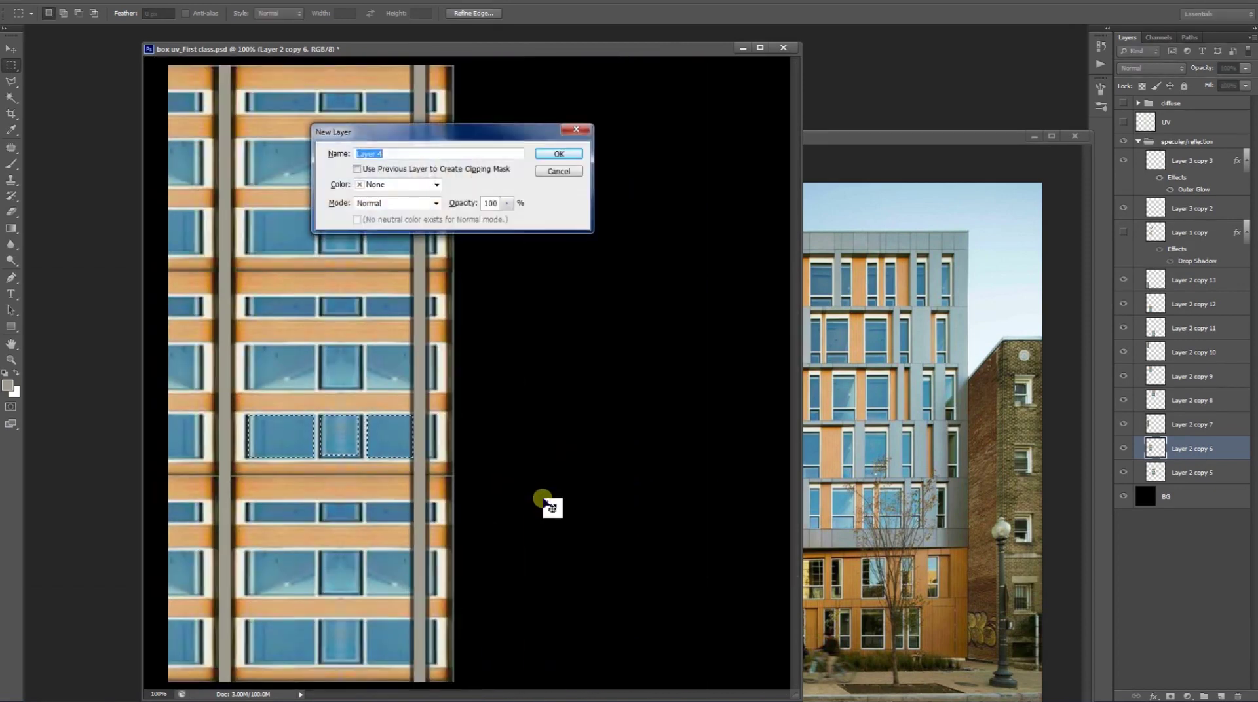
Step: Fill new Layer 4 with a feathered double white glow and move it to the group's top
key(Return)
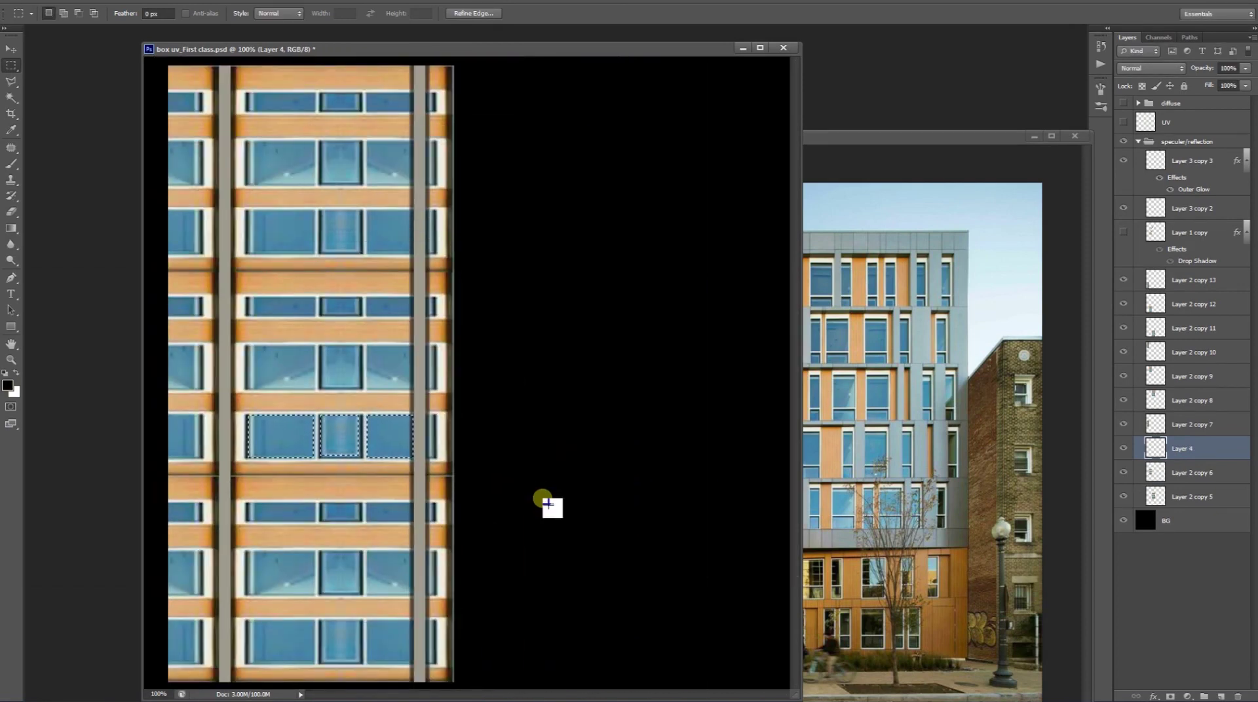
key(ctrl+d)
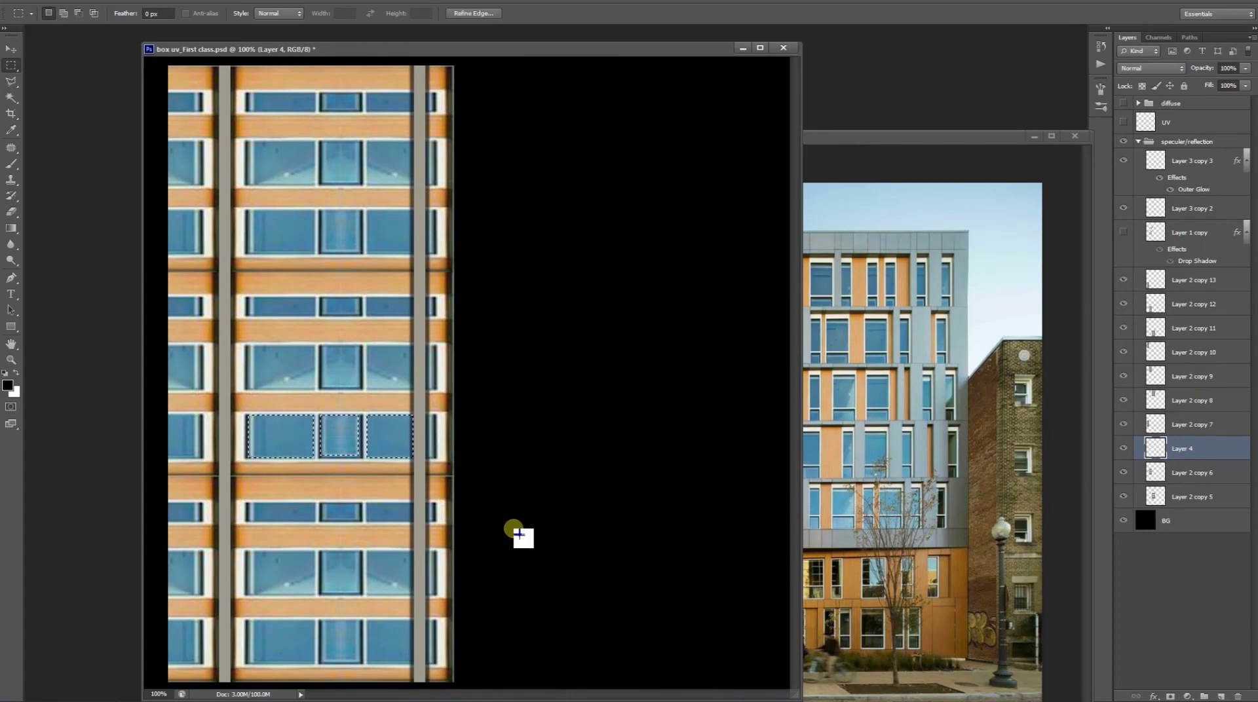
key(shift+F6)
text(15)
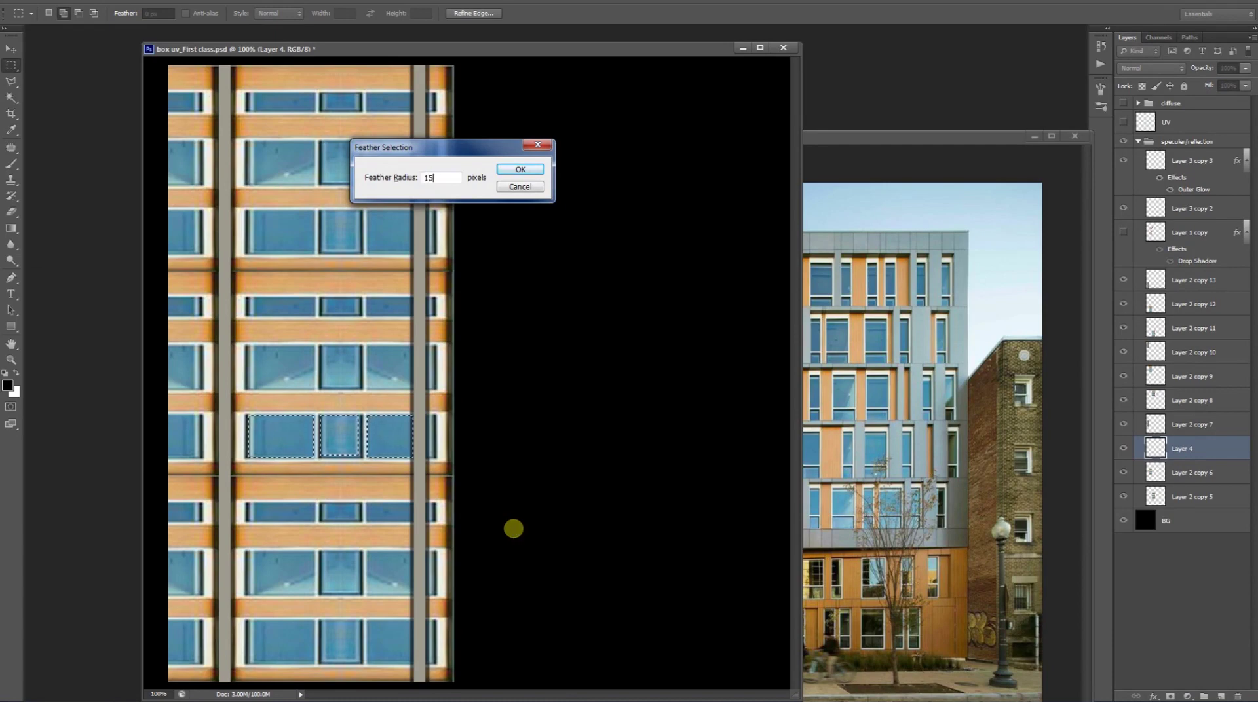
key(Return)
key(ctrl+BackSpace)
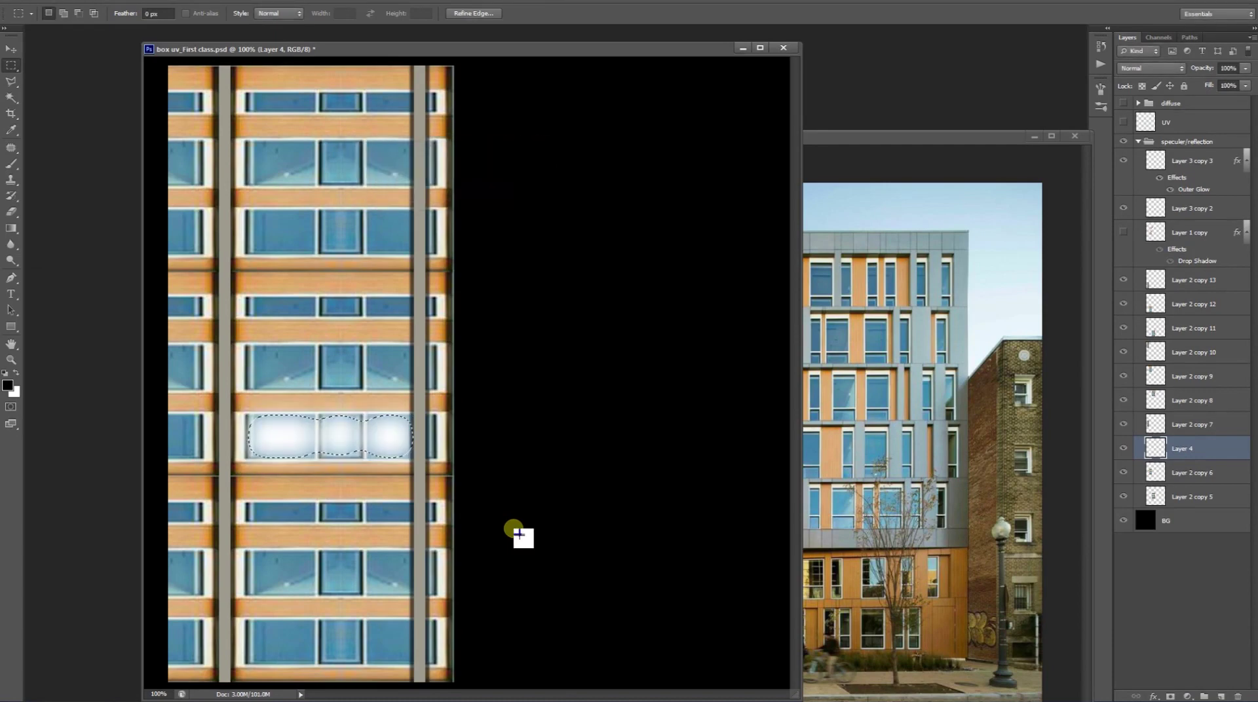
key(ctrl+BackSpace)
key(ctrl+BackSpace)
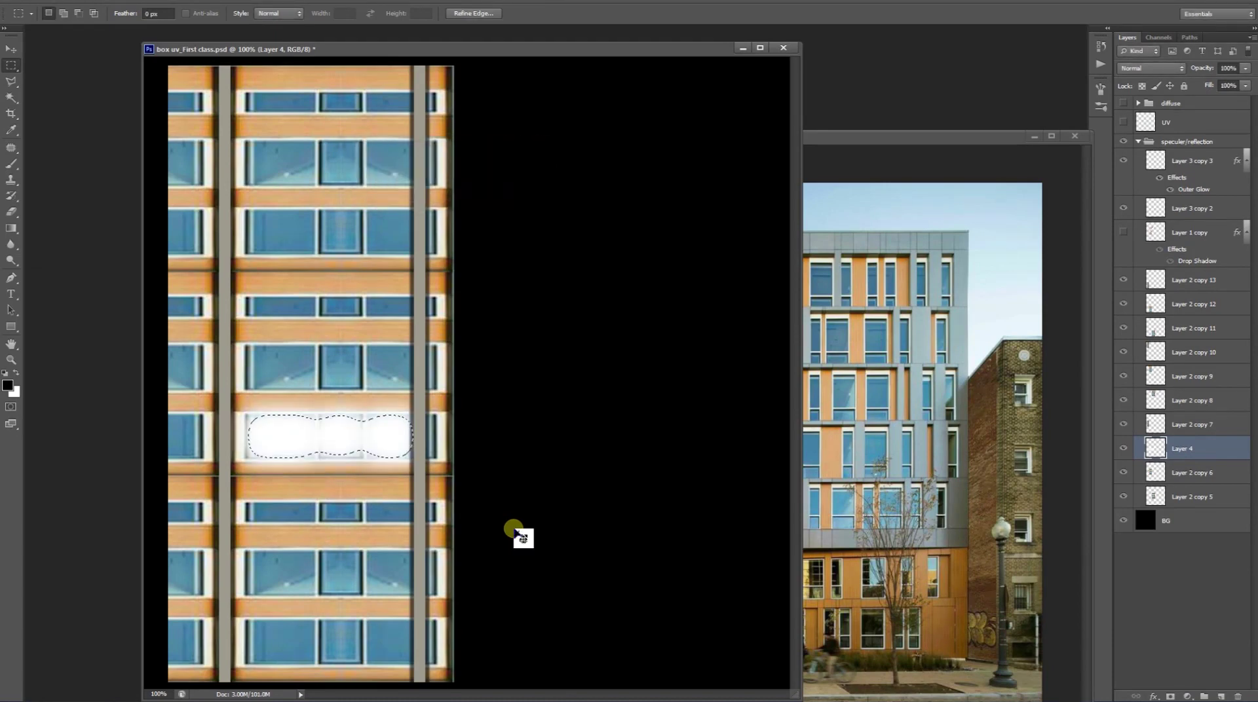
key(ctrl+d)
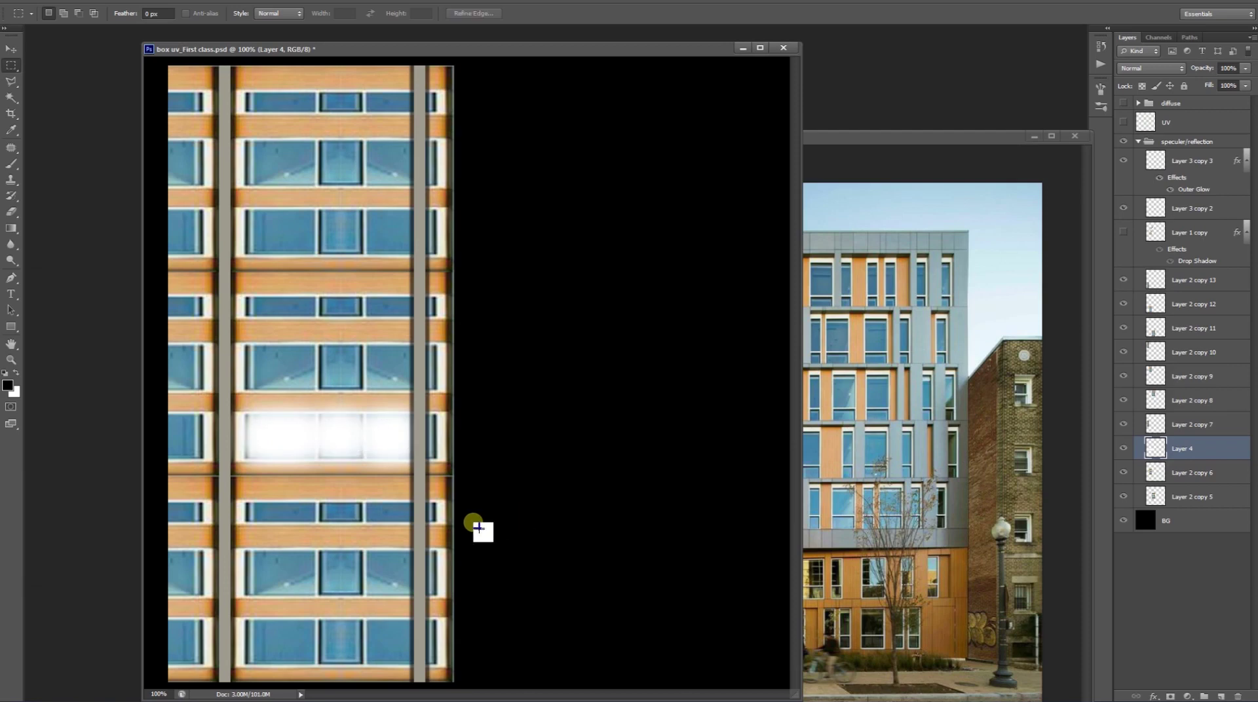
key(v)
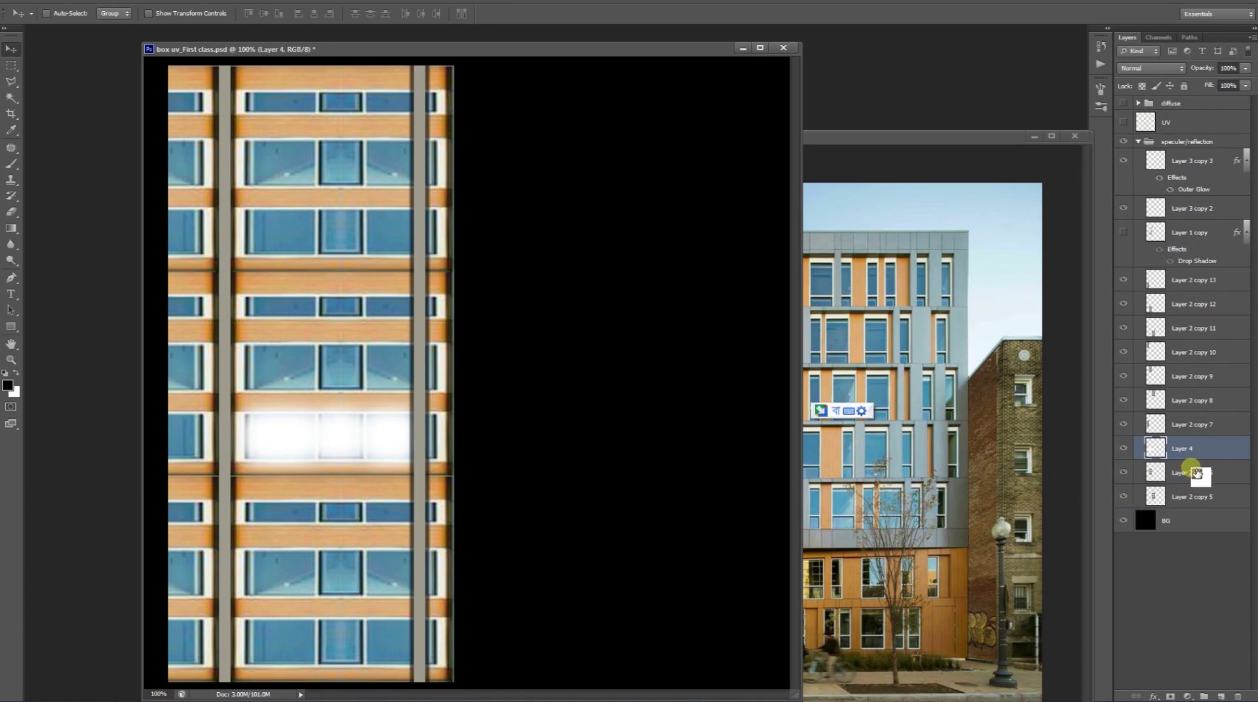
drag(1216, 449, 1218, 157)
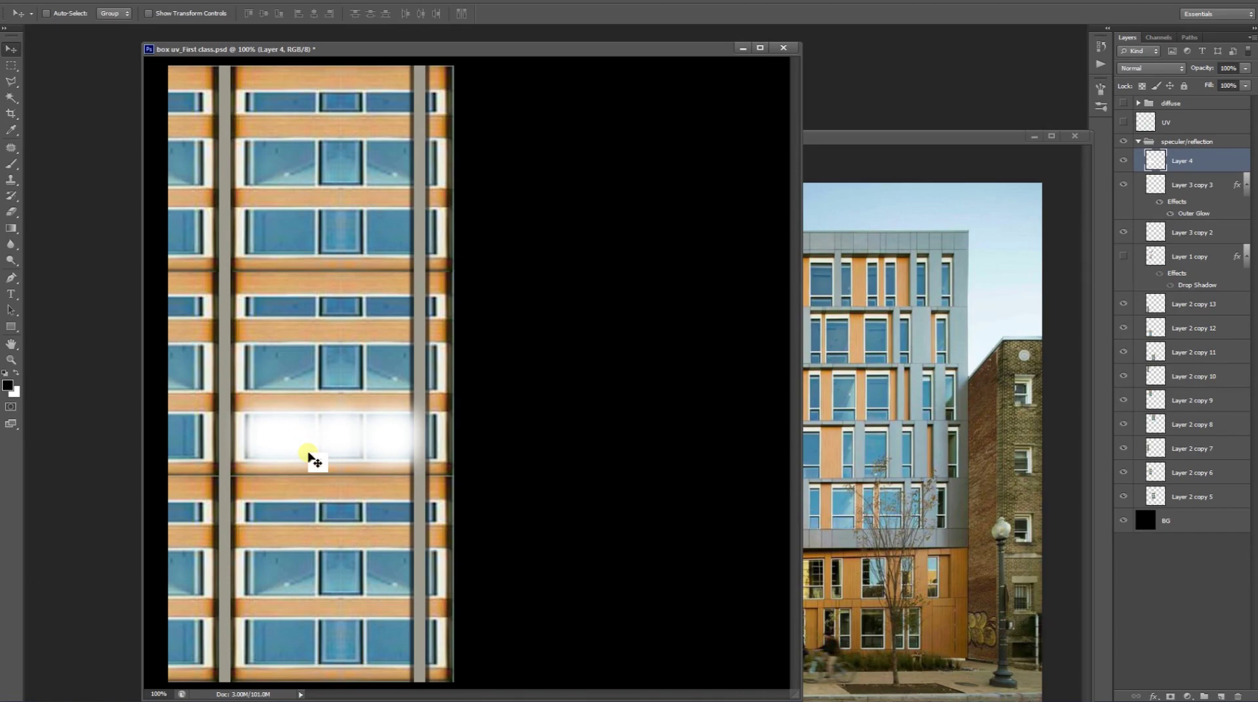
Step: Try plain and feathered black fills on an upper-row window selection, then undo them
key(m)
drag(288, 229, 371, 281)
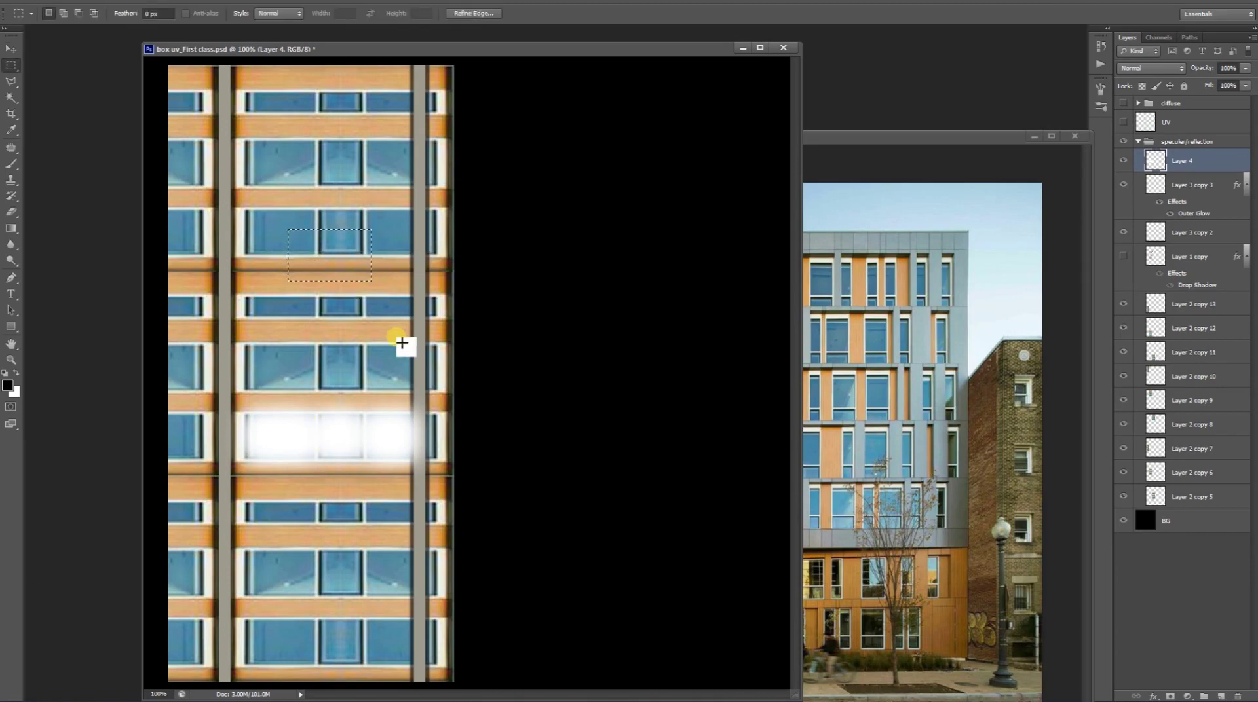
key(alt+BackSpace)
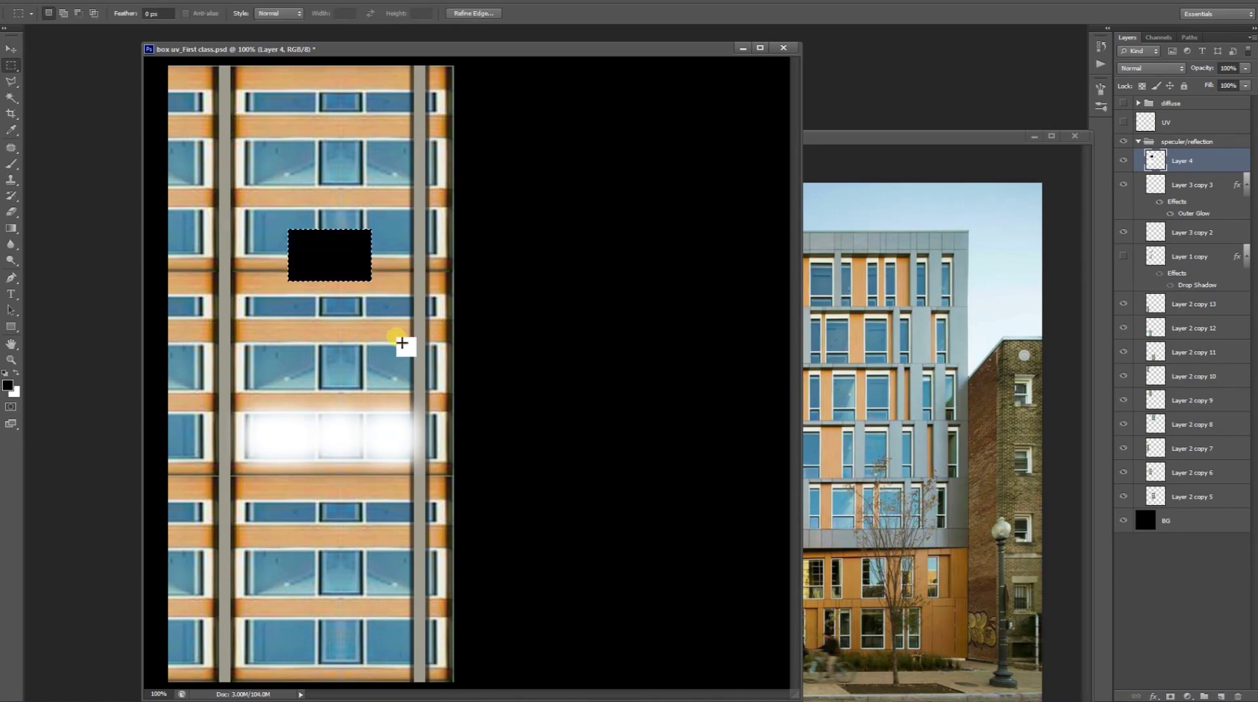
key(ctrl+z)
key(shift+F6)
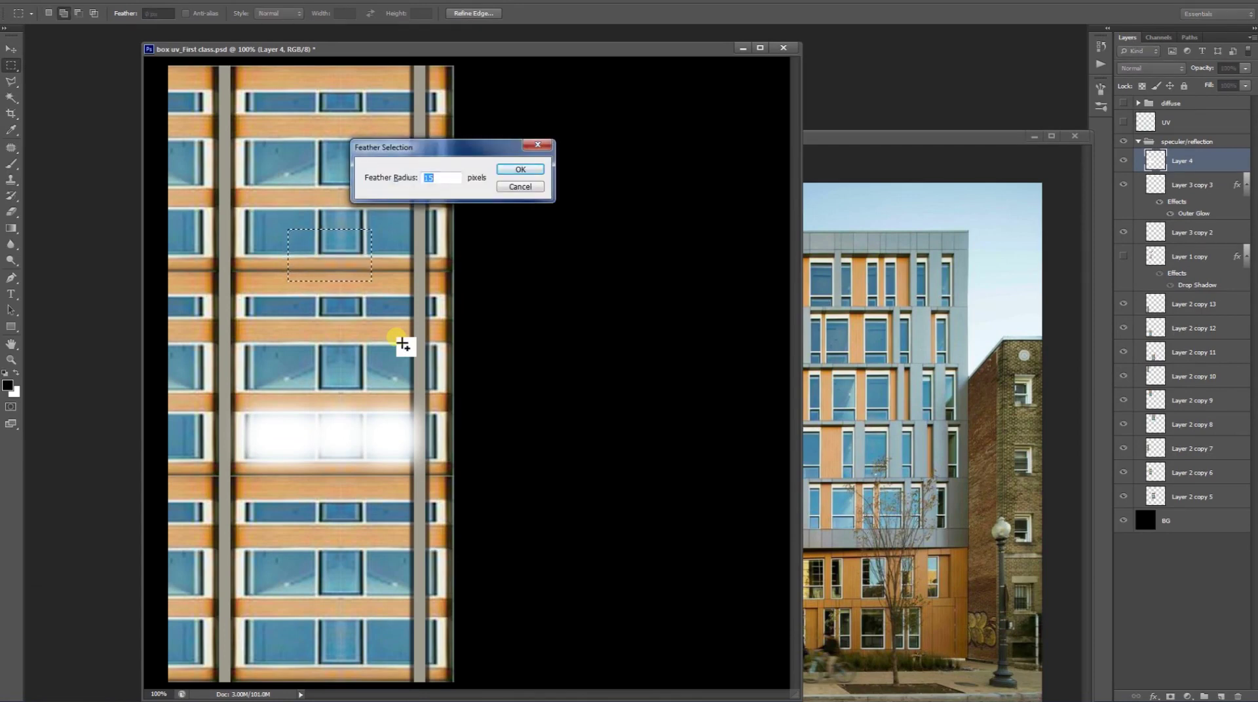
key(Return)
key(alt+BackSpace)
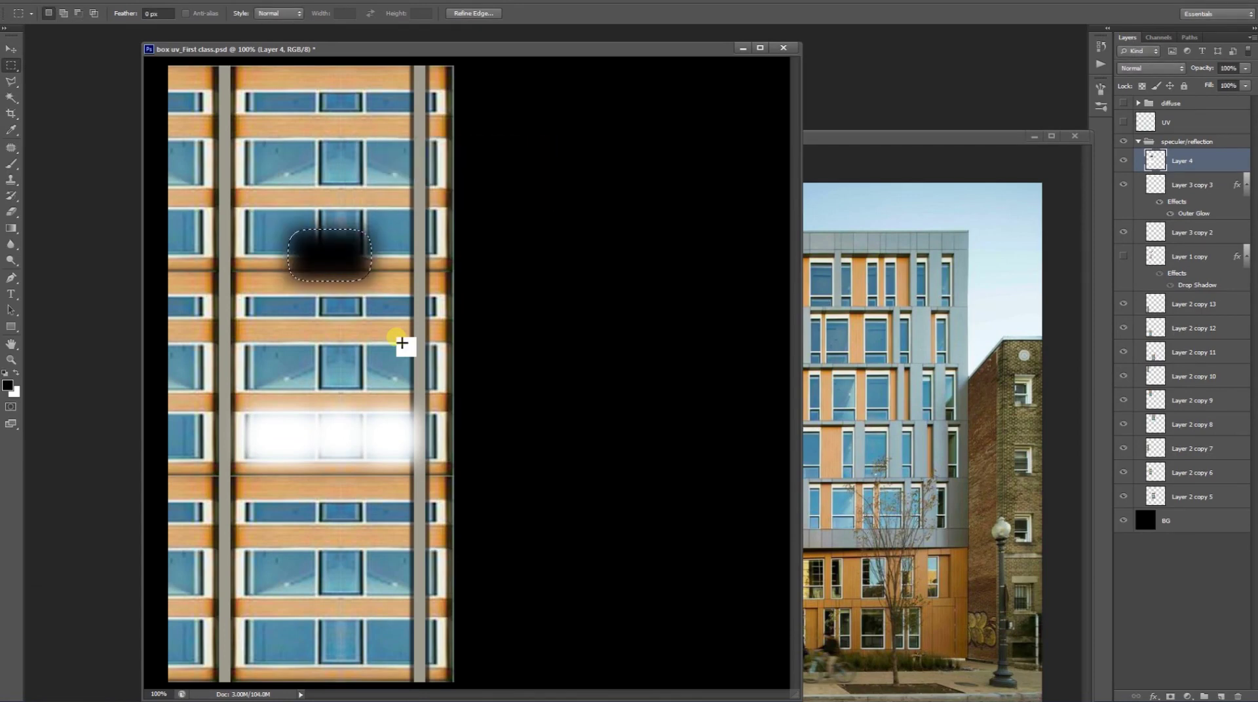
key(ctrl+z)
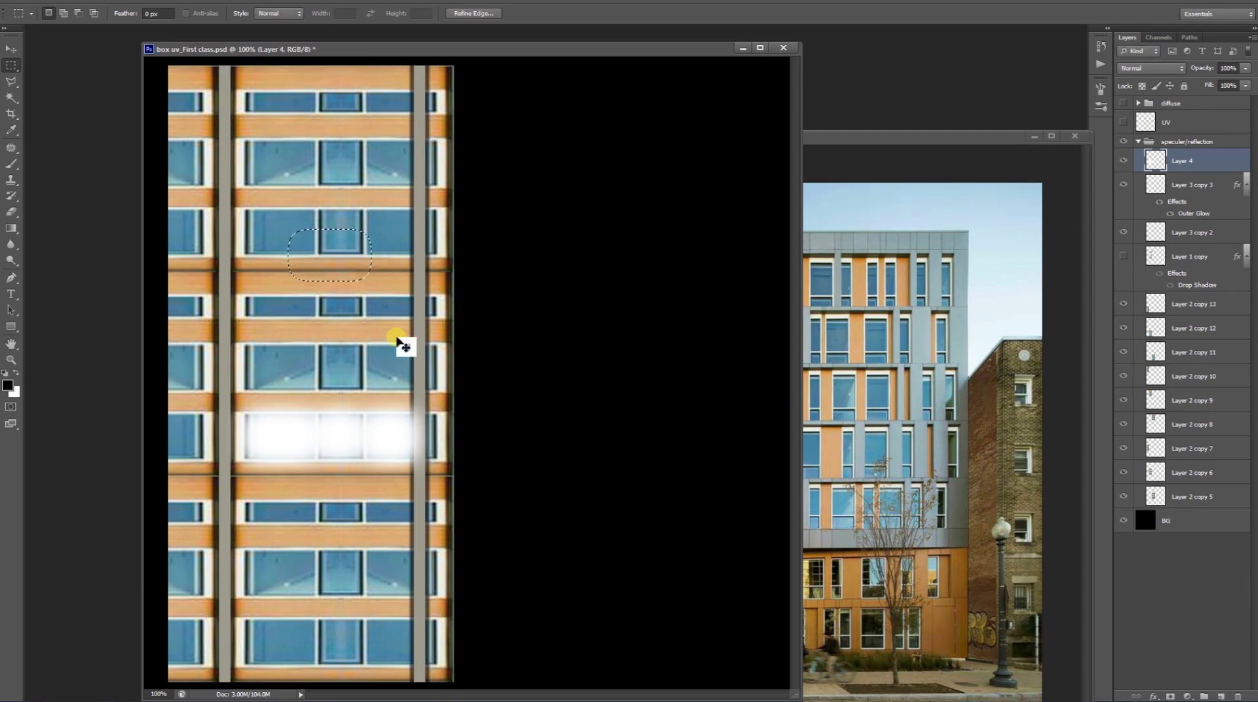
key(ctrl+alt+z)
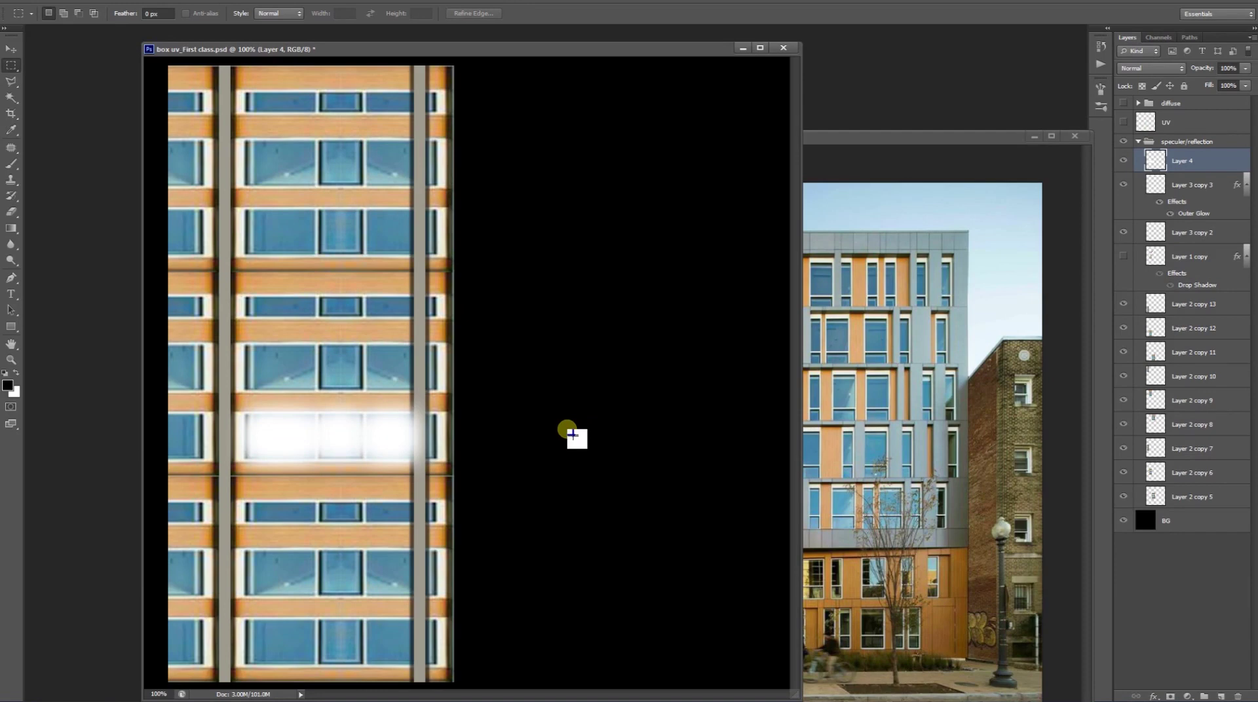
Step: Copy the glow onto the window row above and squash a duplicate to about half height
key(v)
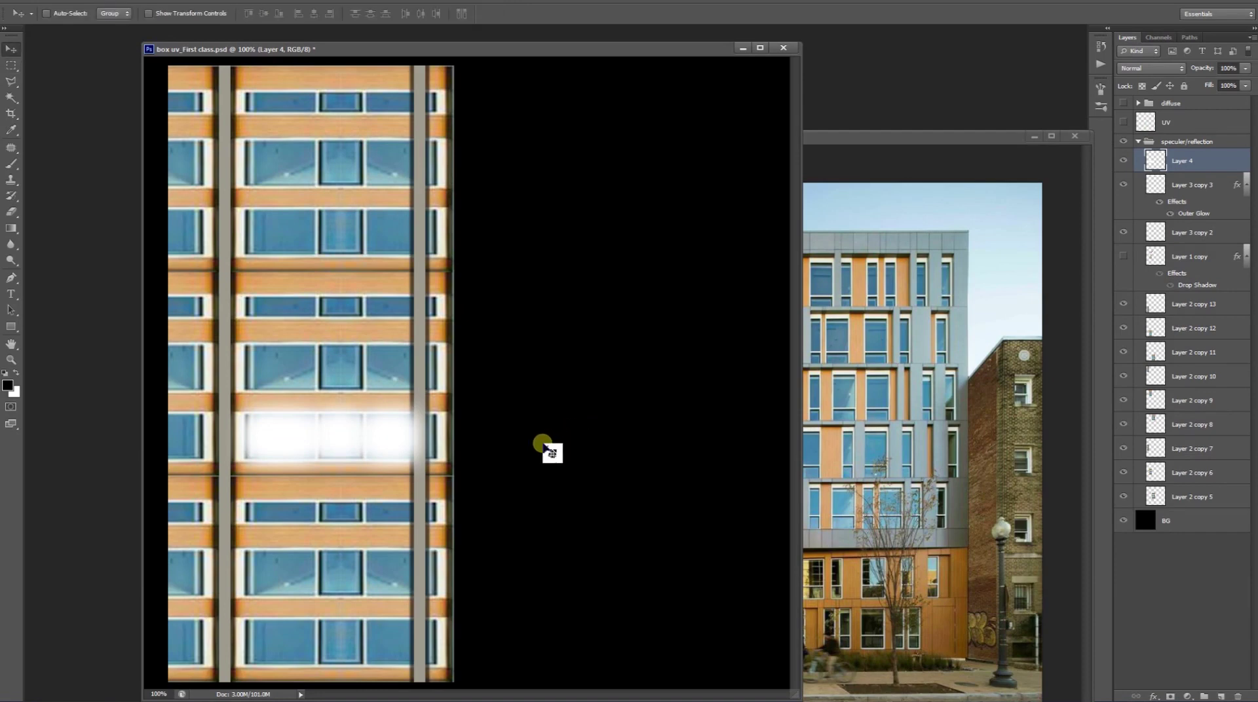
alt+drag(308, 446, 343, 126)
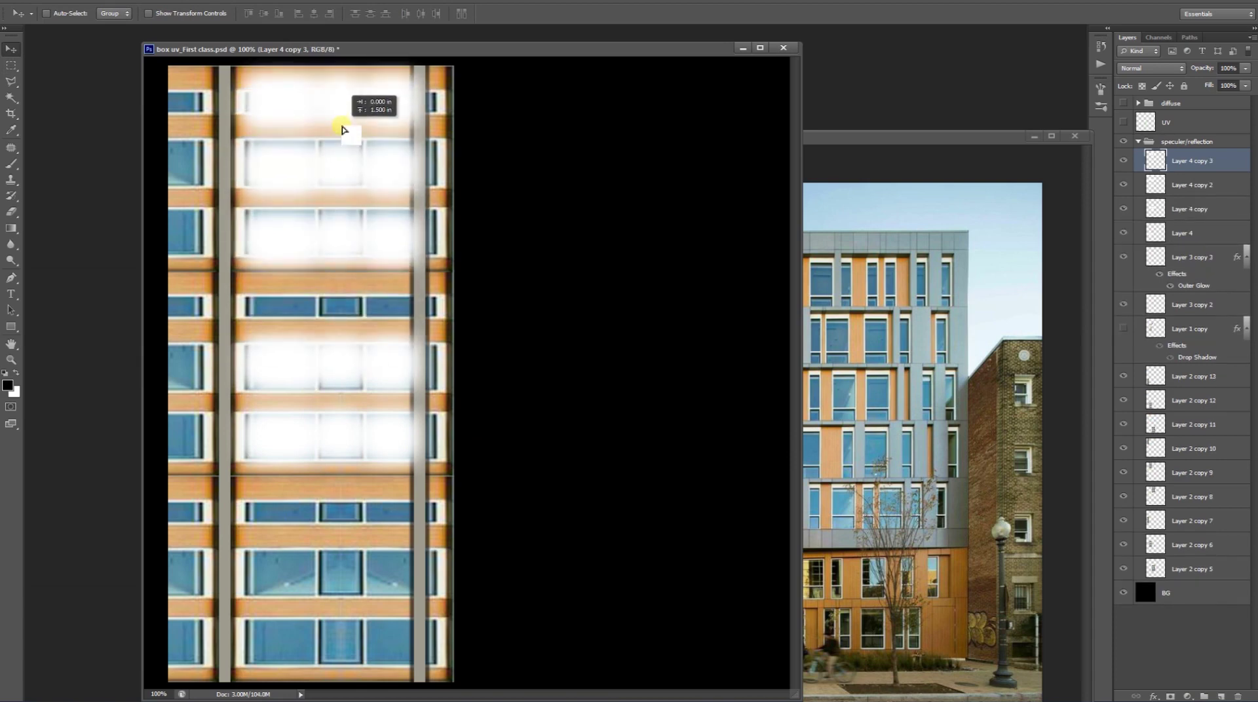
key(ctrl+j)
key(ctrl+t)
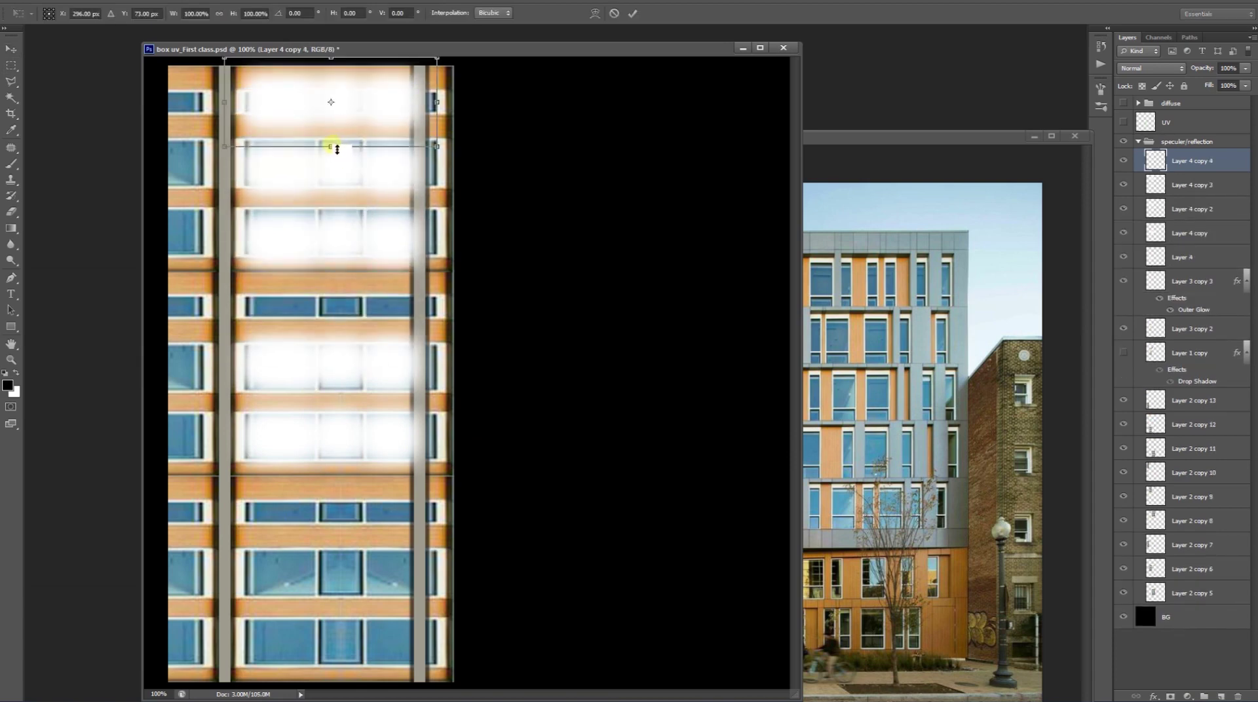
alt+drag(336, 148, 337, 129)
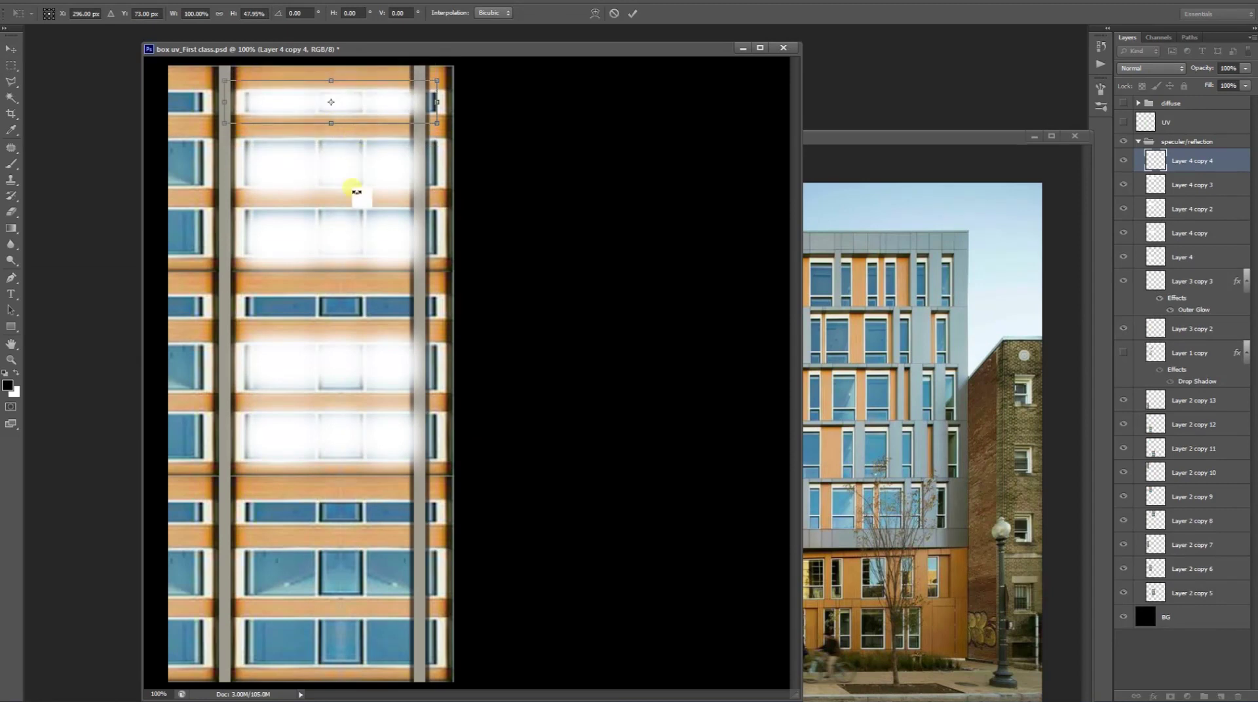
key(Return)
Step: Copy the glow down onto the lower window rows and reorder the glow layers in the stack
mouse_move(349, 156)
alt+mouse_down()
mouse_move(359, 326)
mouse_move(348, 534)
alt+mouse_up()
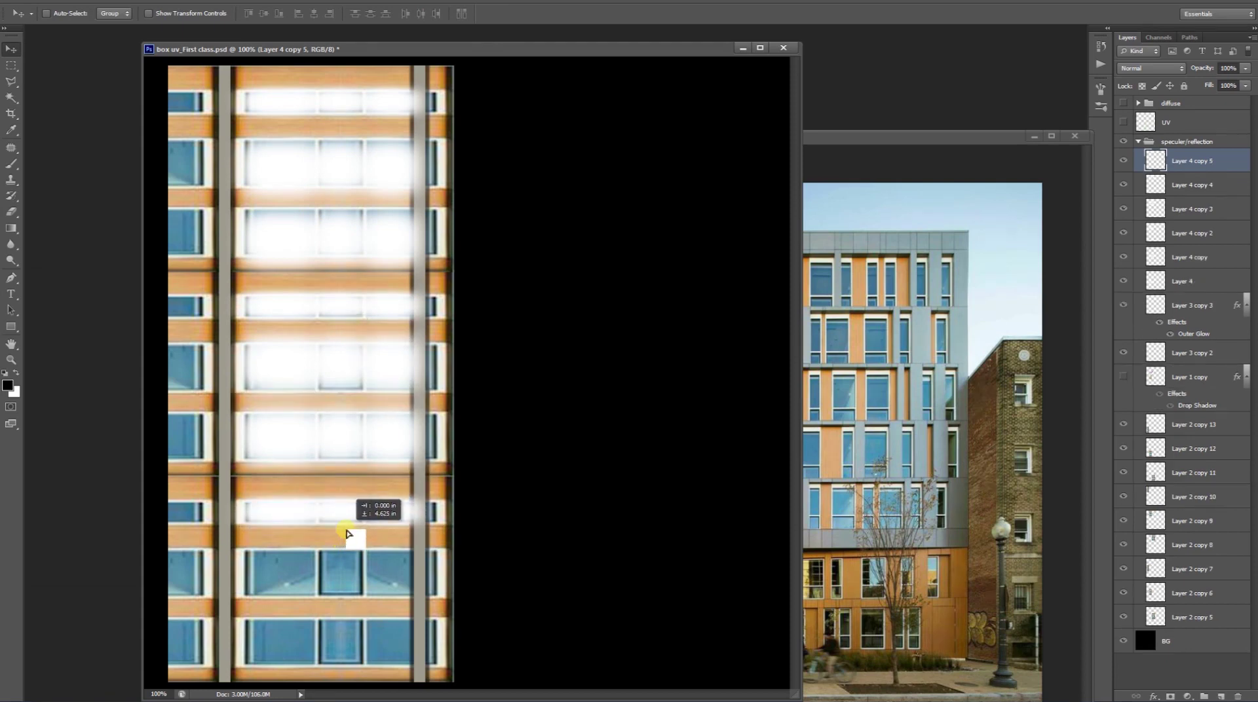
ctrl+click(371, 444)
drag(331, 438, 326, 570)
key(ctrl+z)
right_click(370, 446)
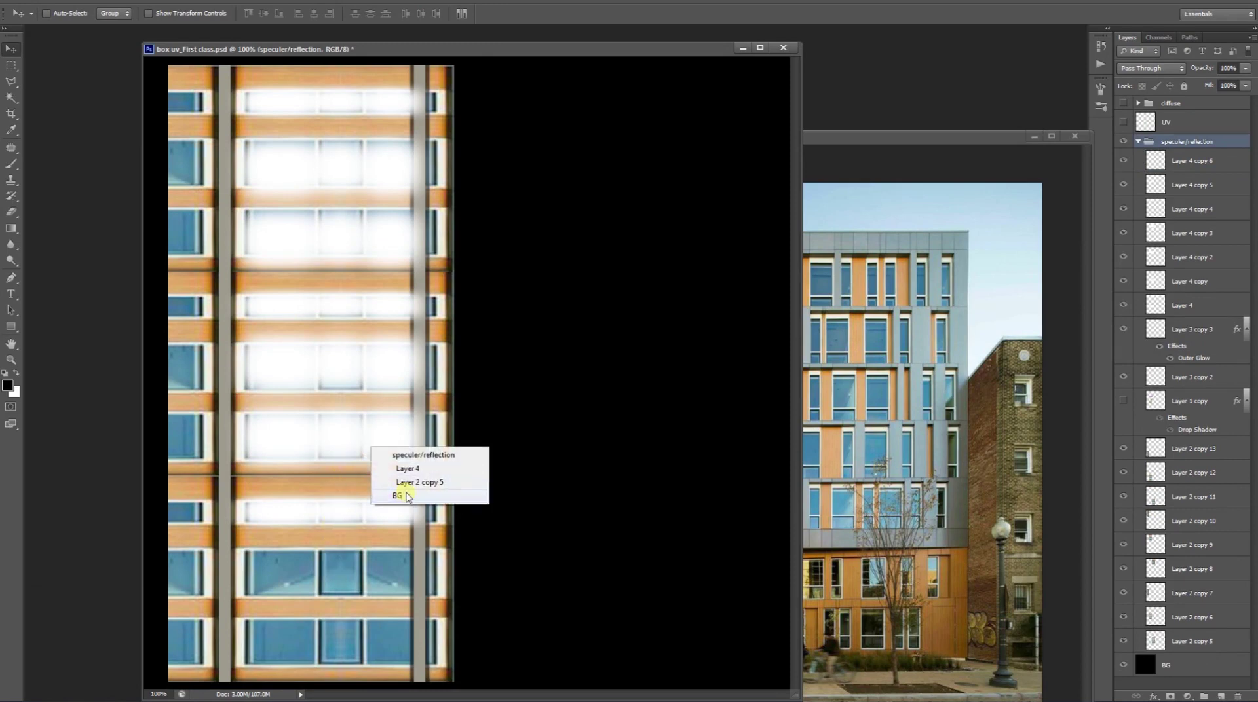
click(408, 469)
alt+drag(378, 458, 357, 645)
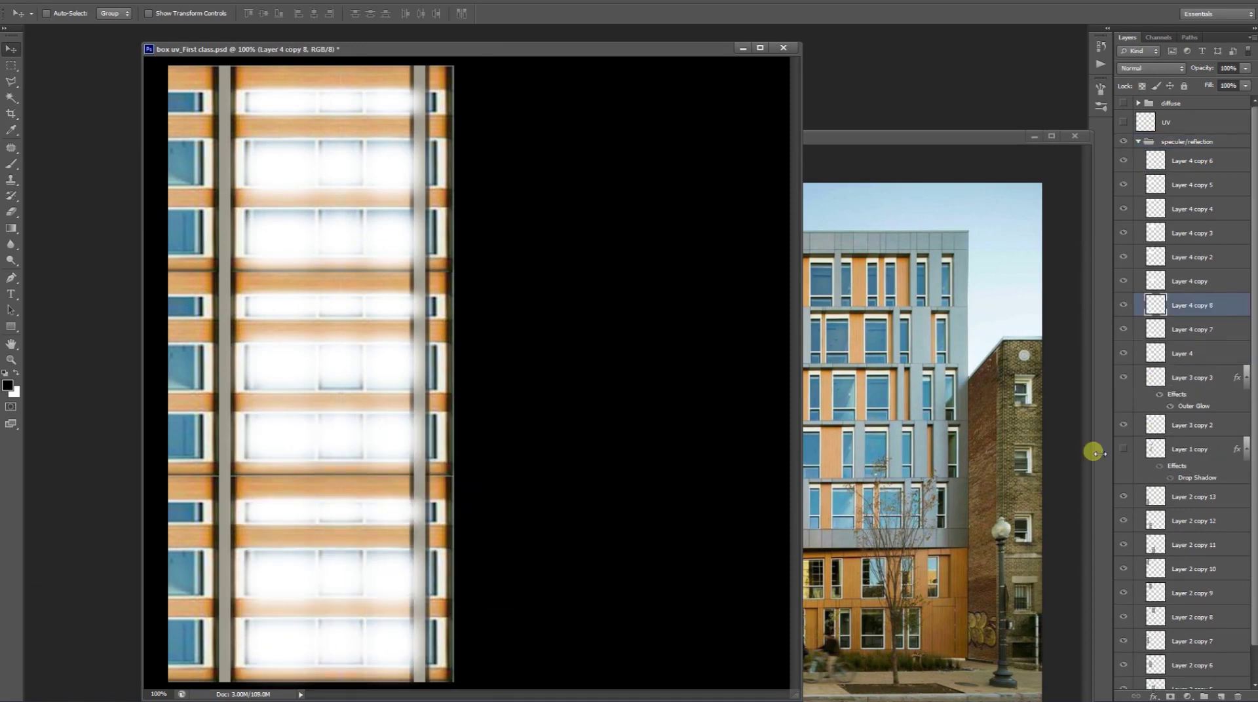
drag(1142, 391, 1128, 316)
mouse_move(1206, 207)
mouse_down()
mouse_move(1207, 146)
mouse_move(1220, 169)
mouse_move(1197, 379)
mouse_move(1127, 387)
mouse_up()
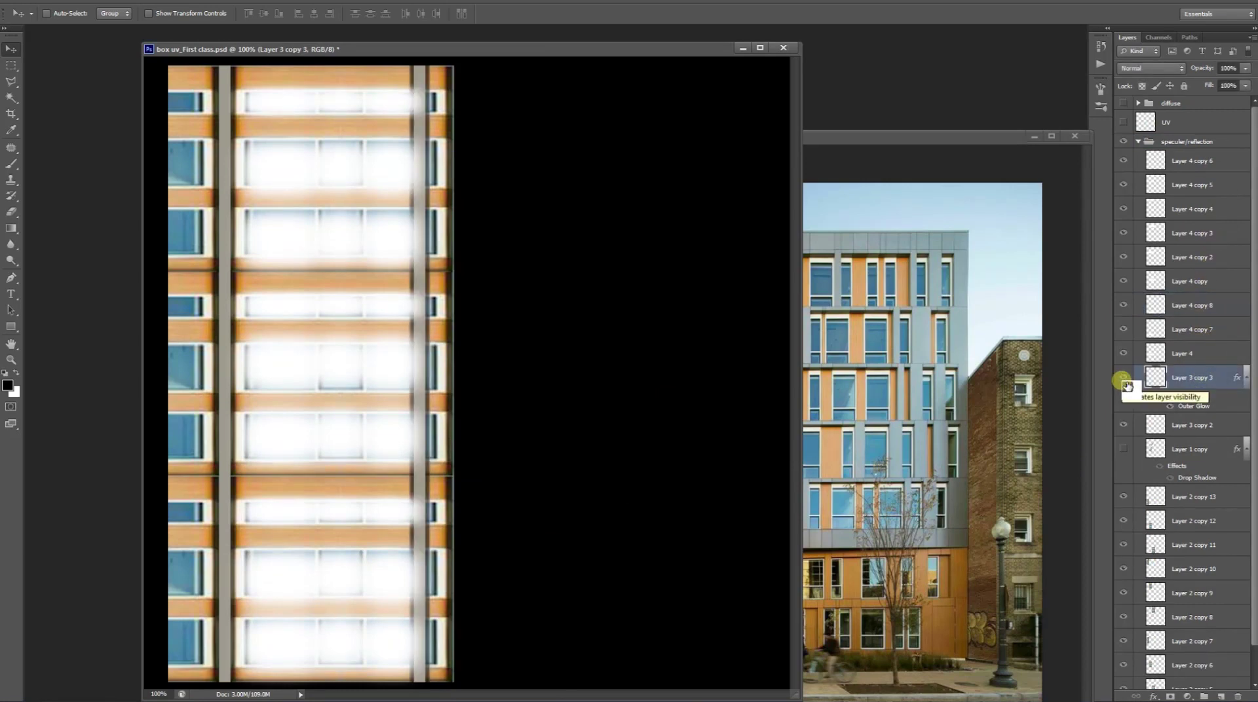
Step: Hide Layer 3 copy 3, Layer 3 copy 2 and Layer 2 copy 13 through copy 5
click(1125, 379)
click(1124, 427)
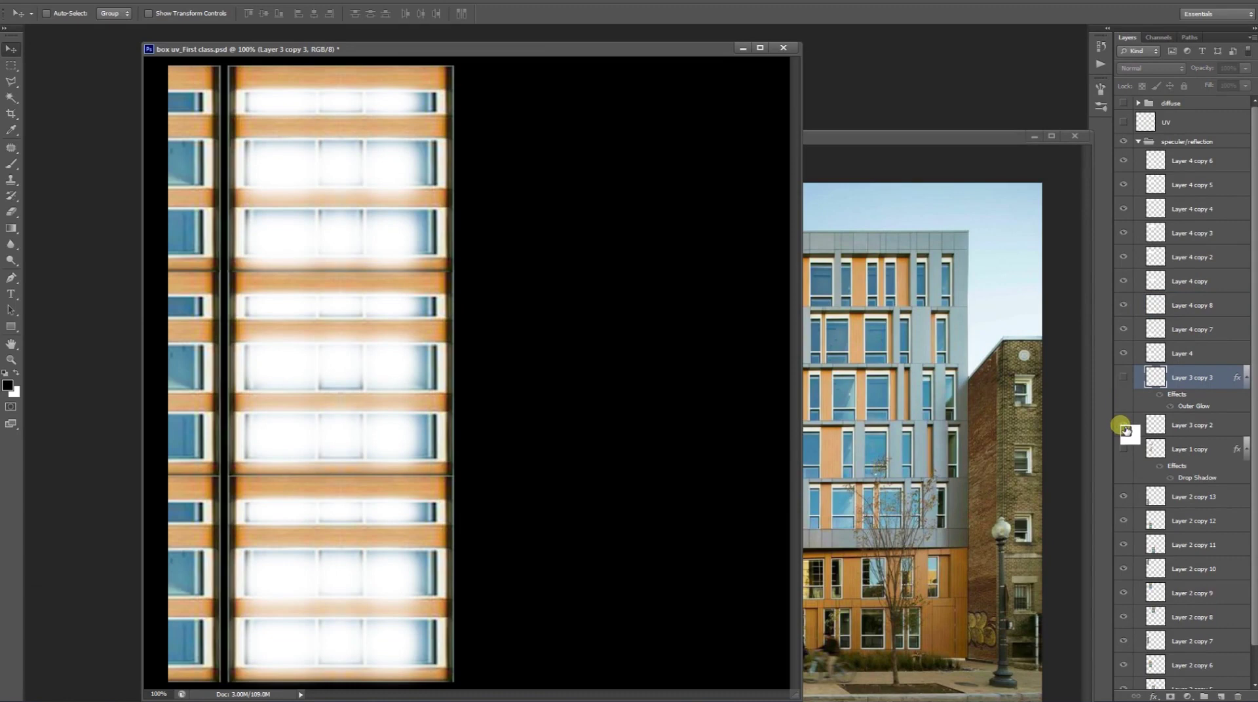
click(1125, 427)
click(1124, 426)
scroll(1123, 531, down, 1)
mouse_move(1124, 461)
mouse_down()
mouse_move(1128, 658)
mouse_move(1106, 662)
mouse_up()
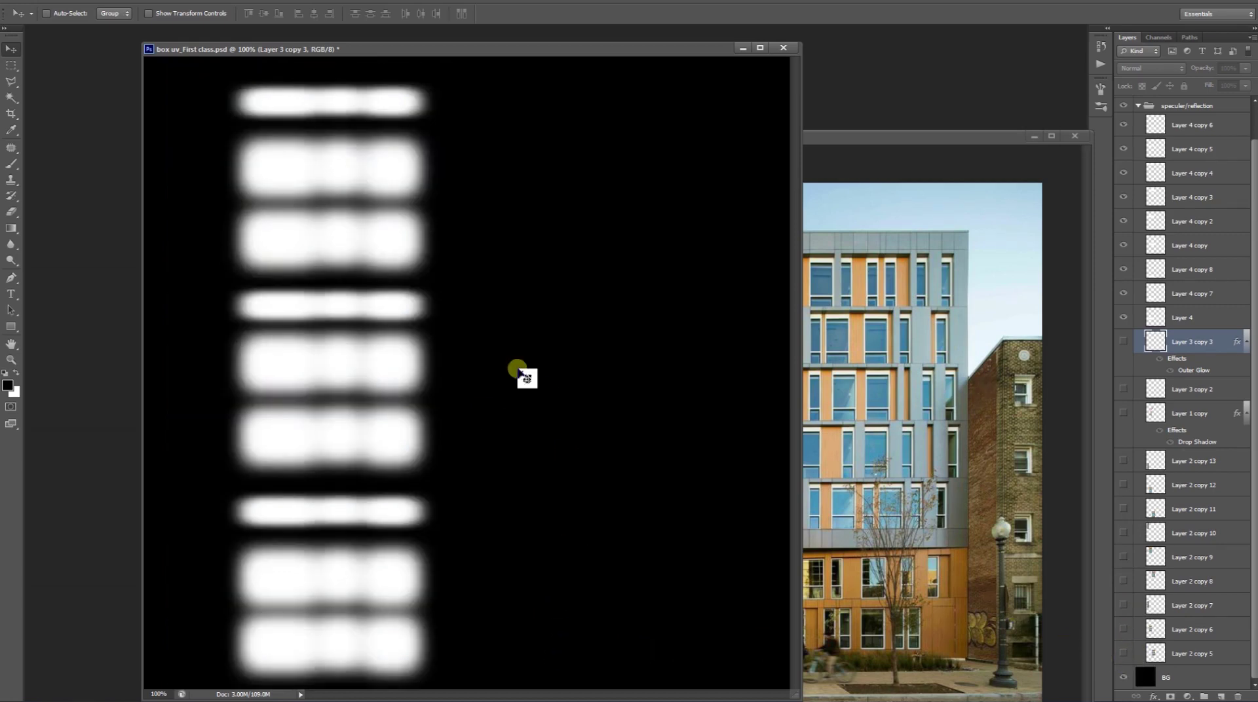
Step: Save the image as the JPEG 'box uv_First class_Reflection'
key(ctrl+shift+s)
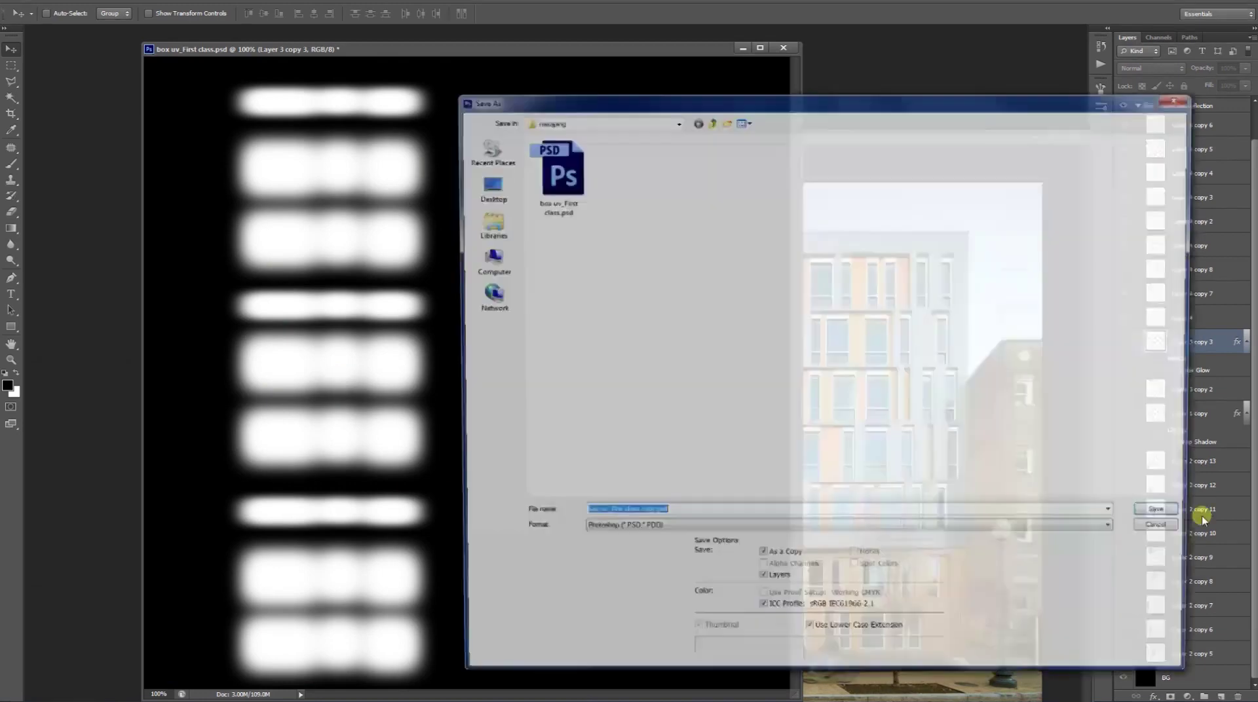
click(641, 538)
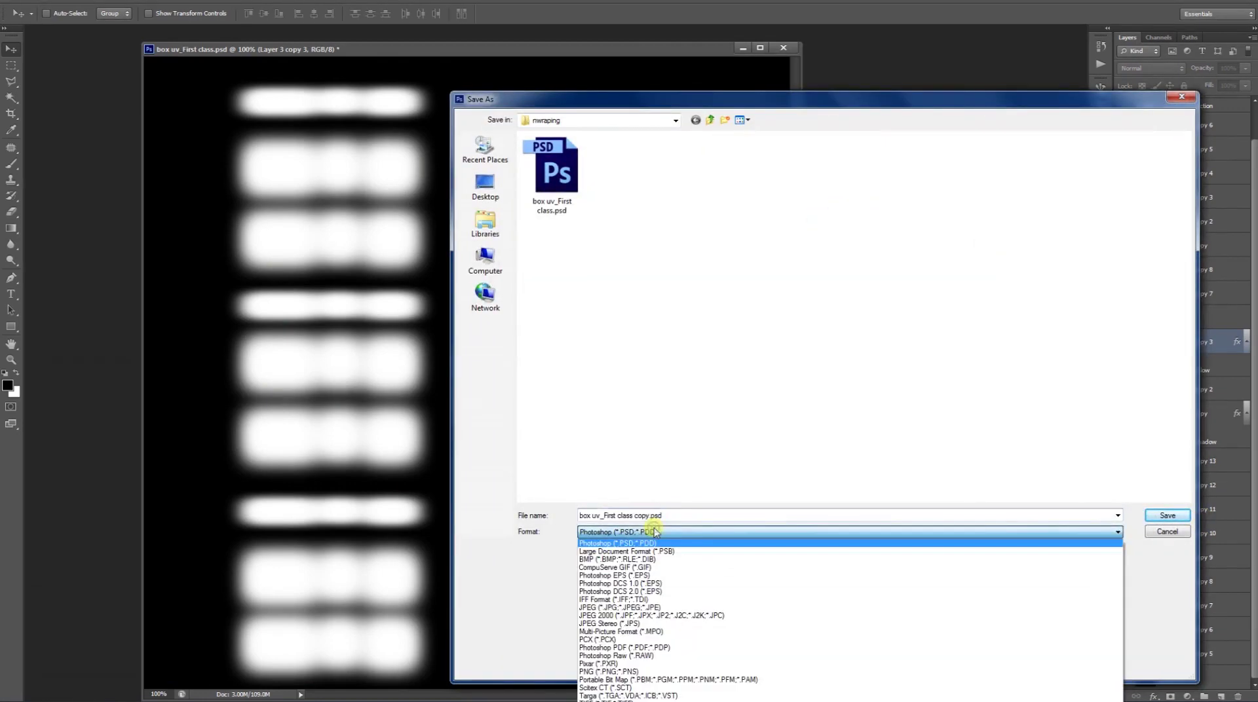
click(646, 606)
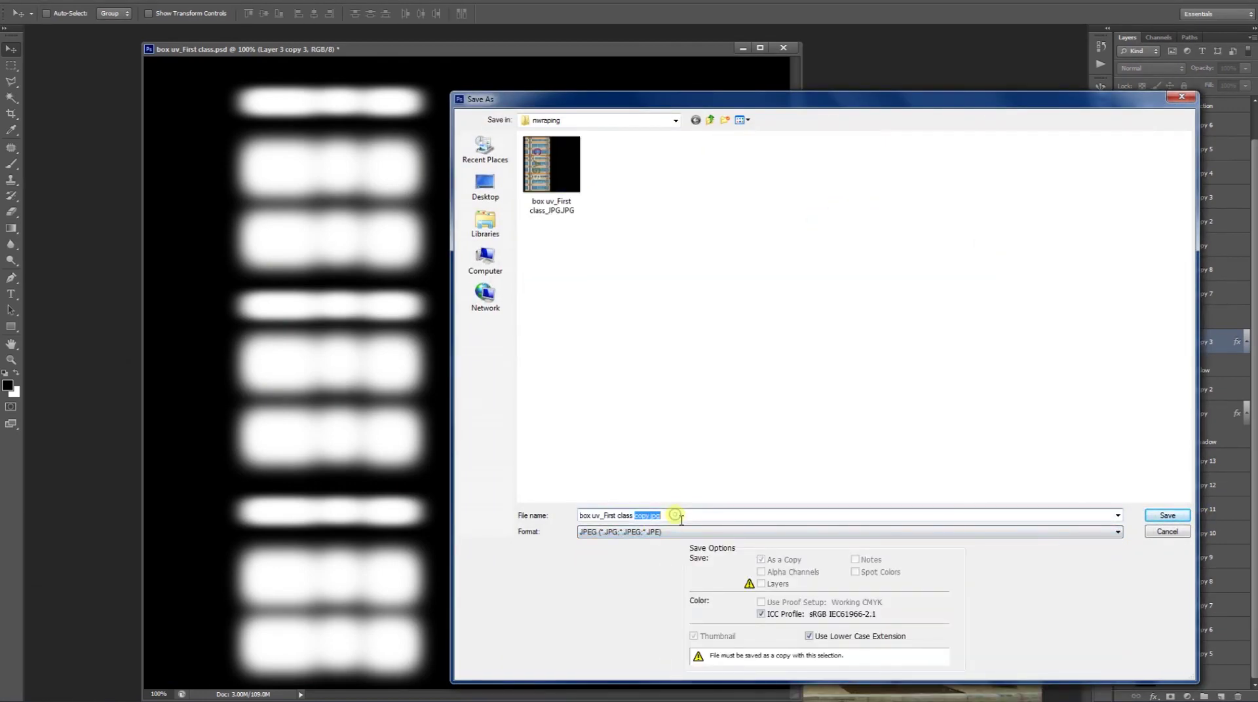
key(BackSpace)
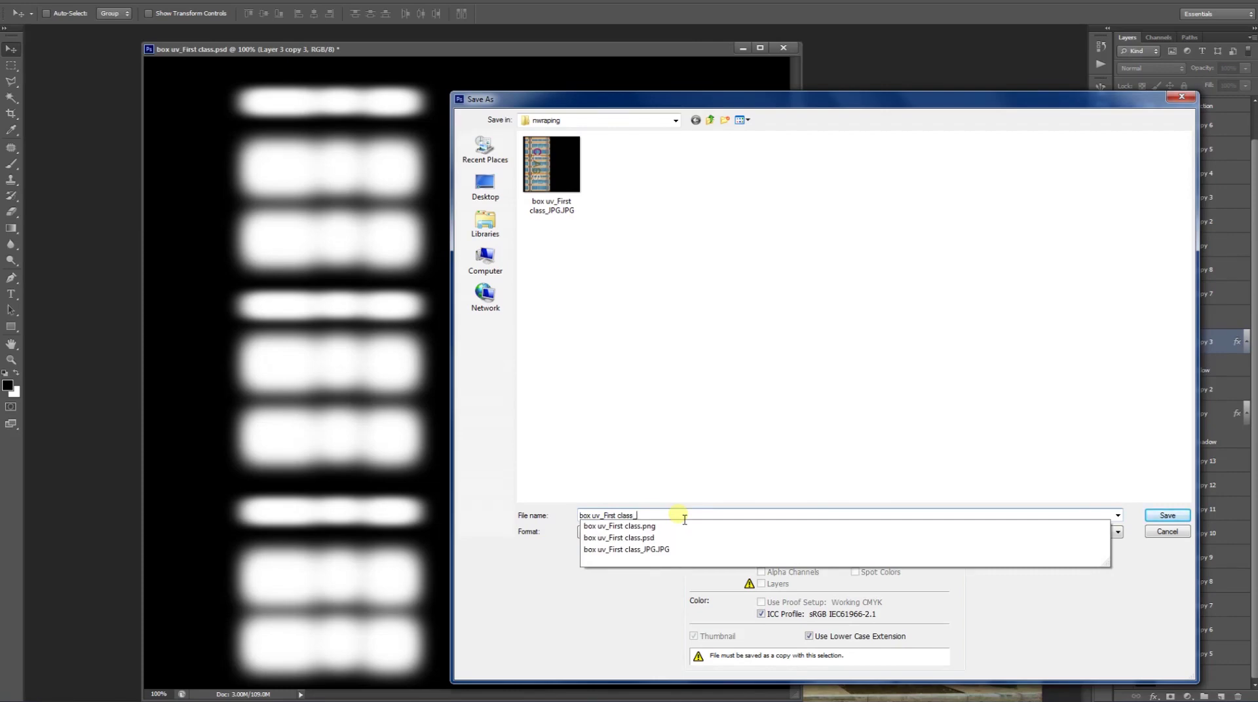
text(_Reflection)
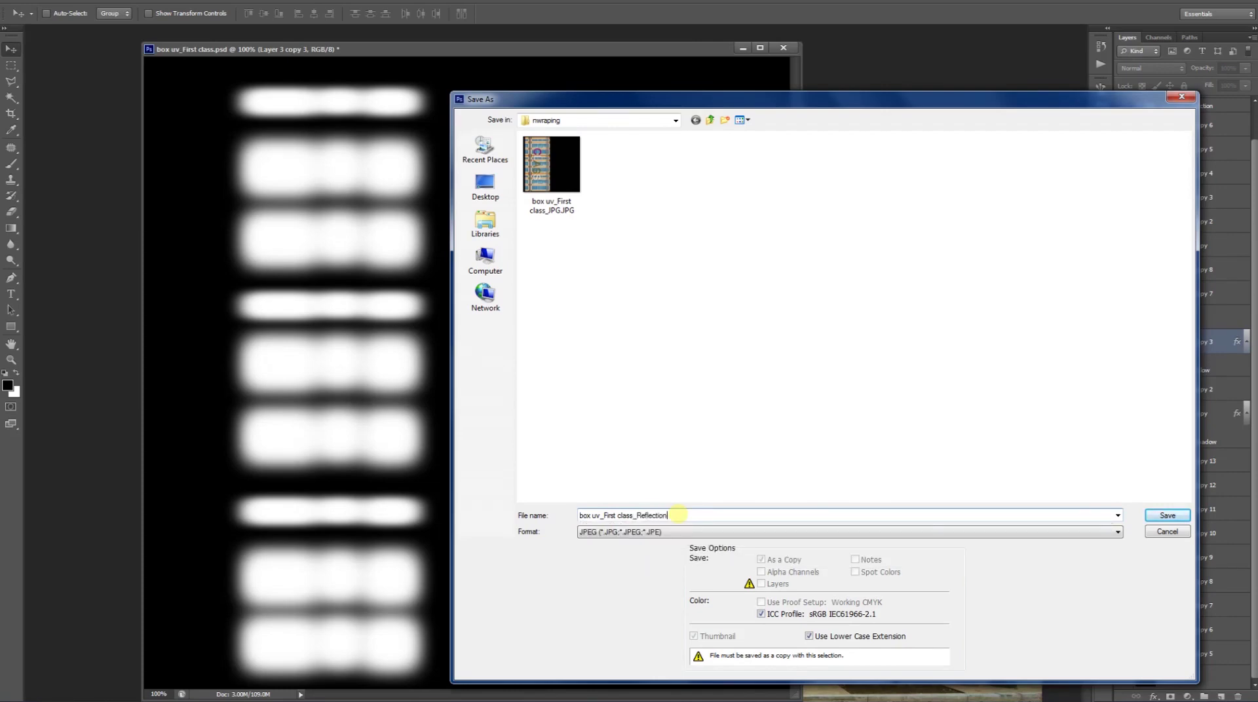
key(Return)
key(Return)
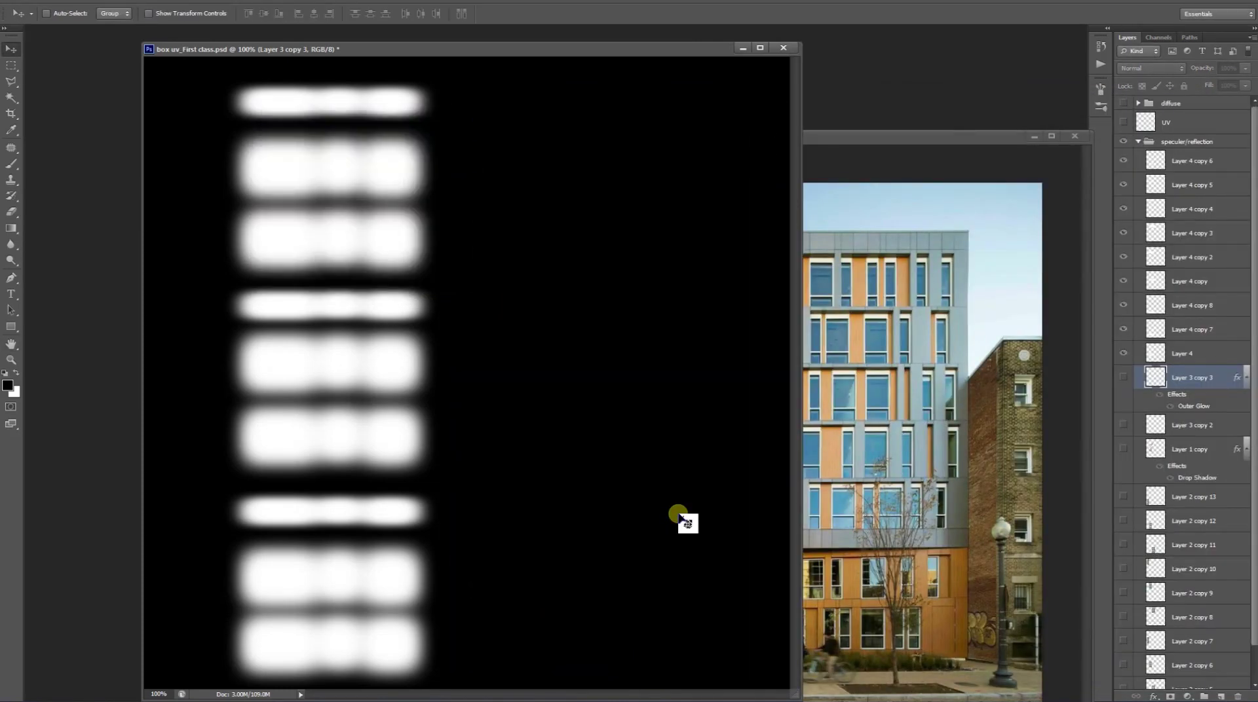
Step: Hide the speculer/reflection group, show the diffuse facade group, and return to 3ds Max
click(1138, 141)
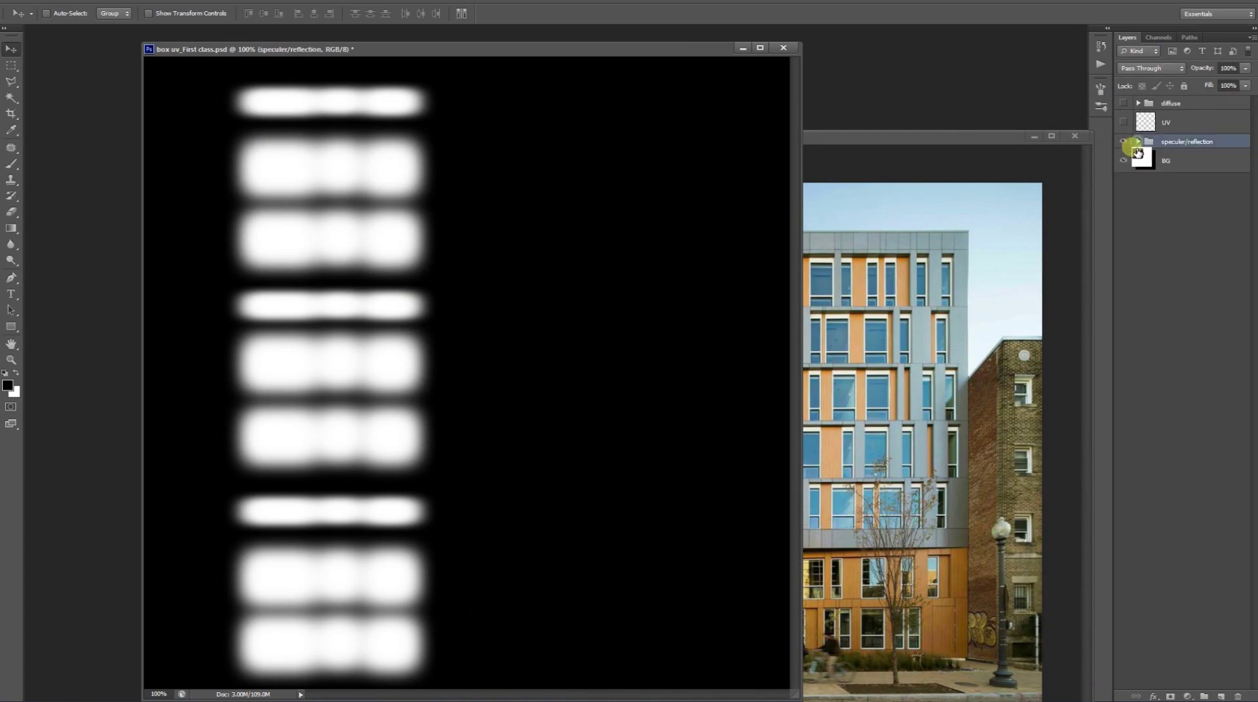
click(1124, 142)
click(1123, 103)
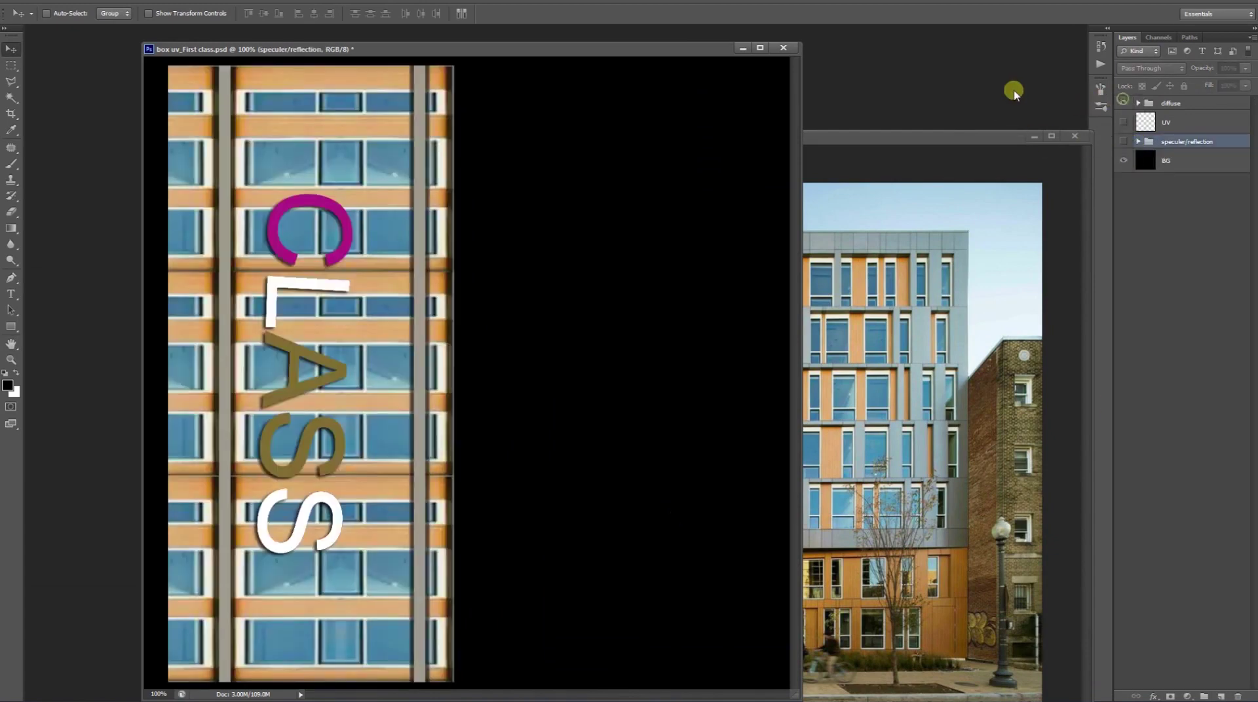
mouse_move(39, 694)
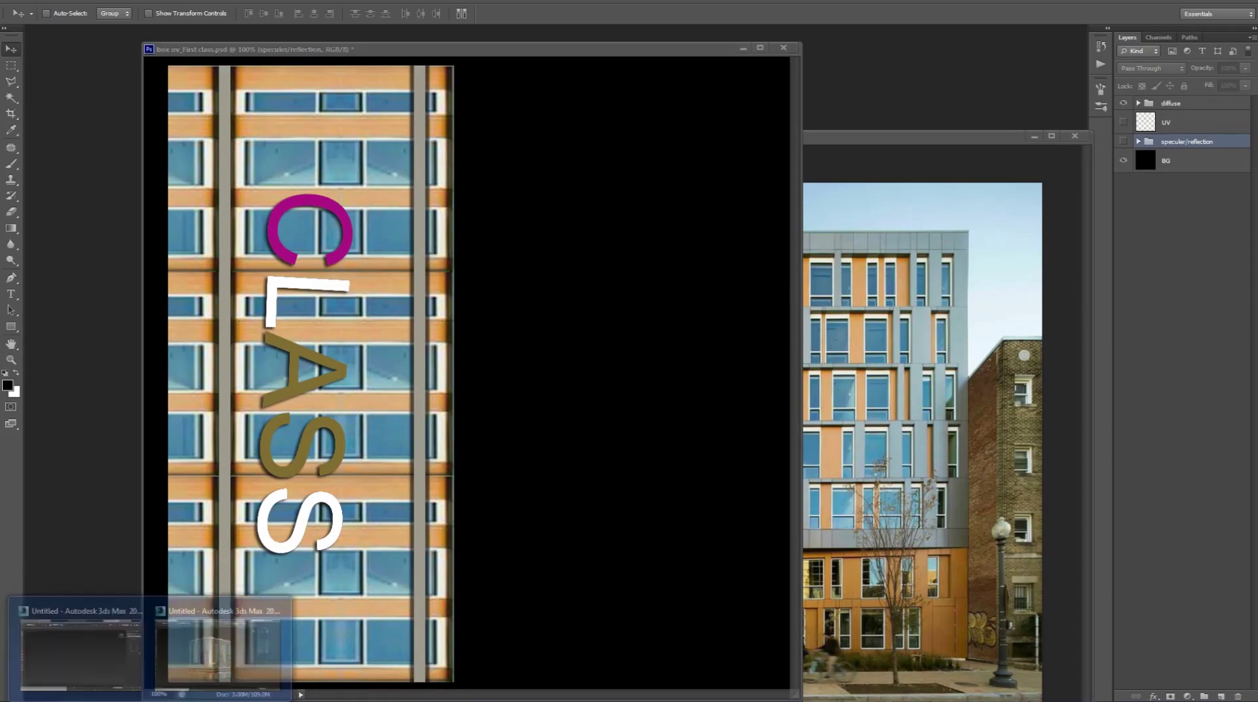
click(184, 657)
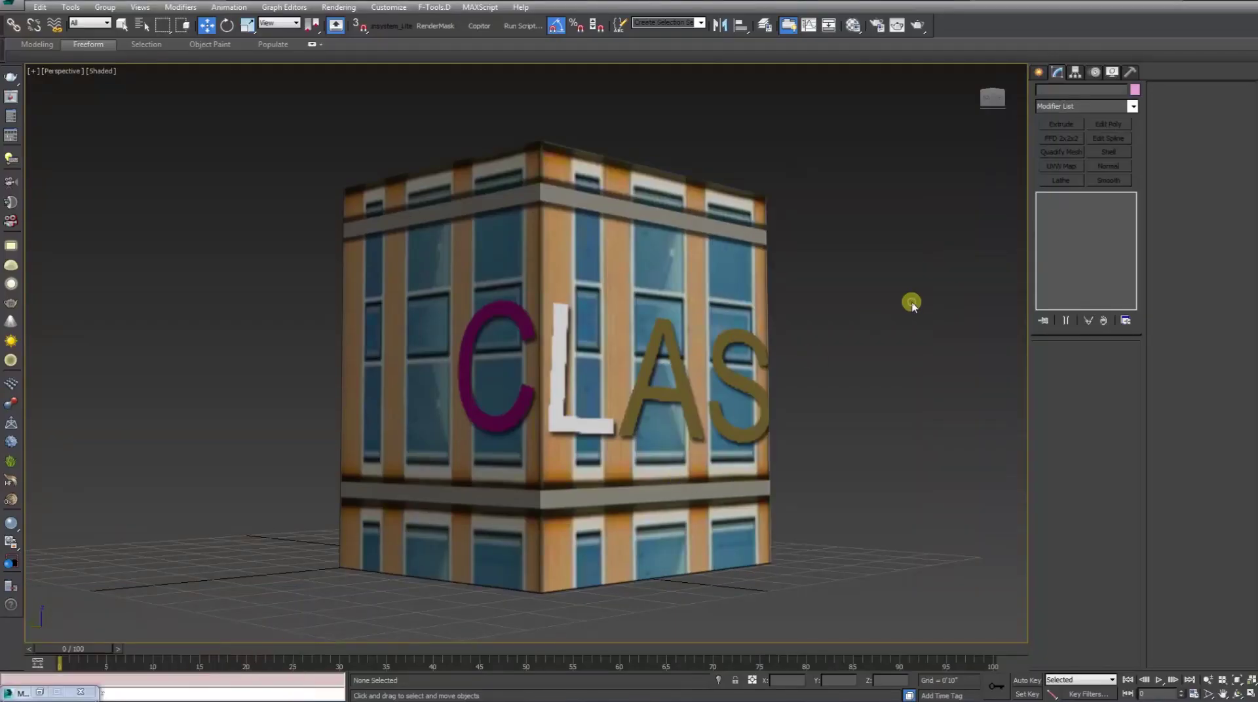
Step: Open the Material Editor on the box's parent material, browsing map and material choices without changes
key(m)
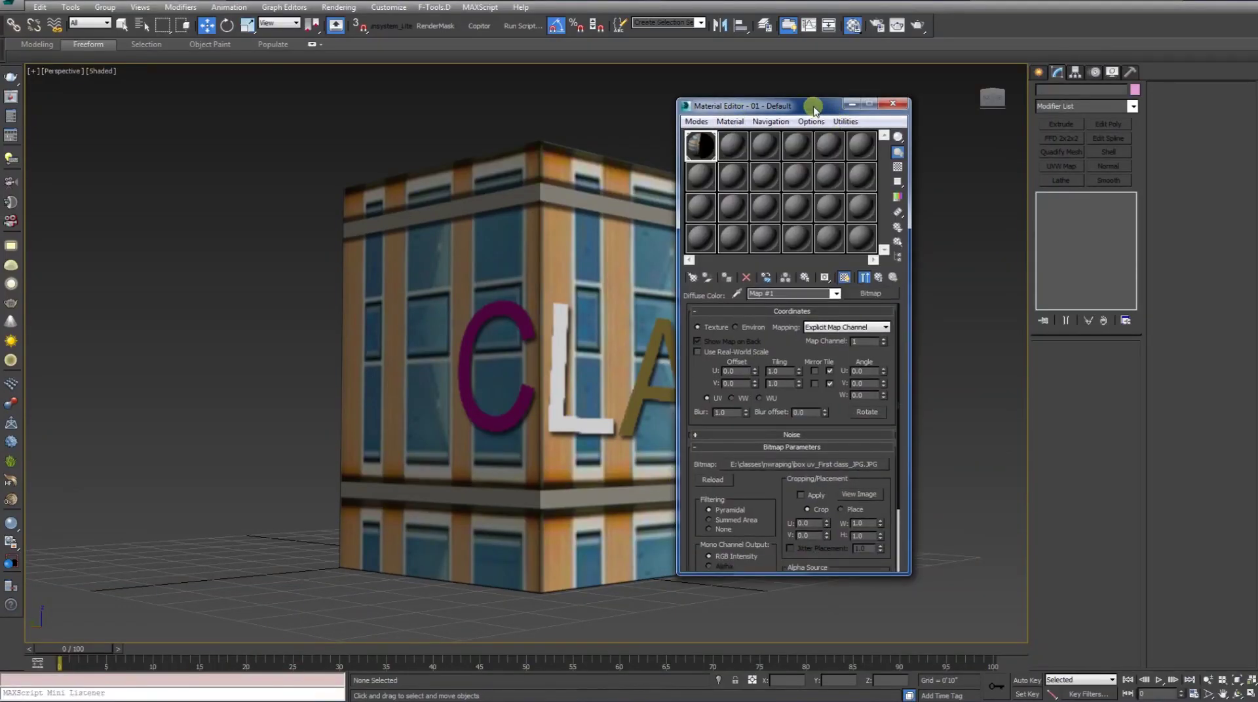
drag(816, 122, 881, 95)
click(945, 268)
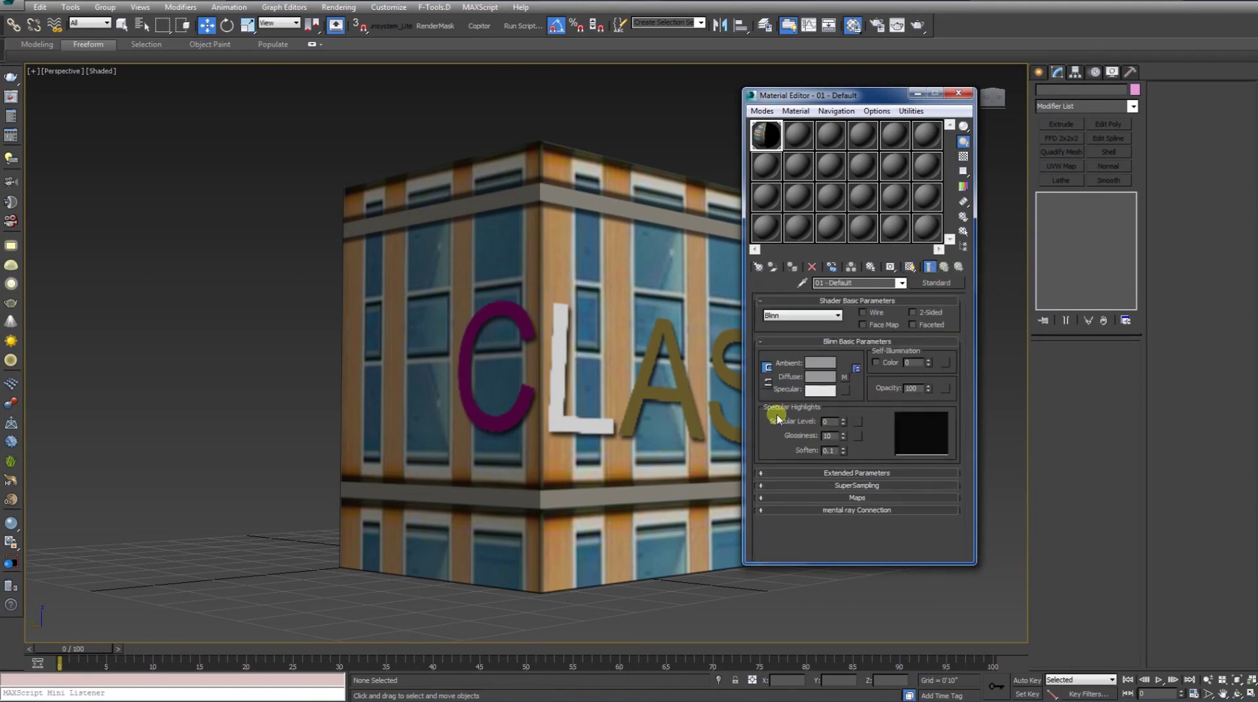
click(852, 436)
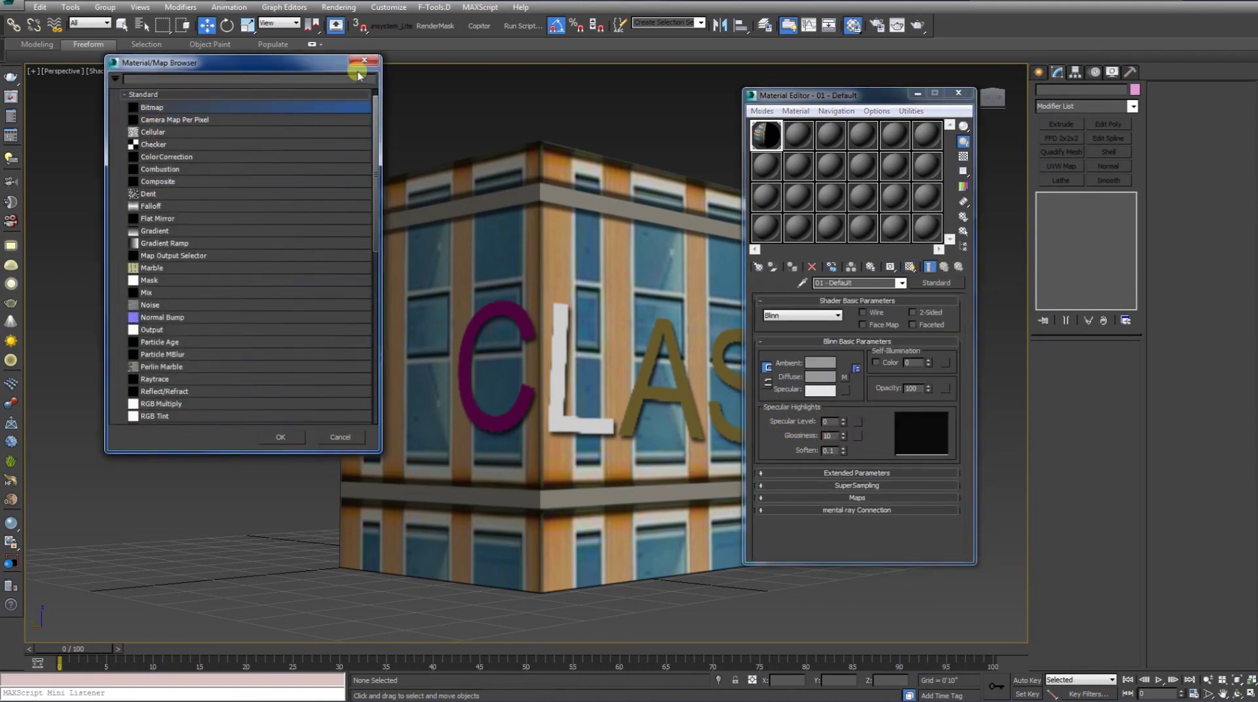
click(365, 61)
click(928, 282)
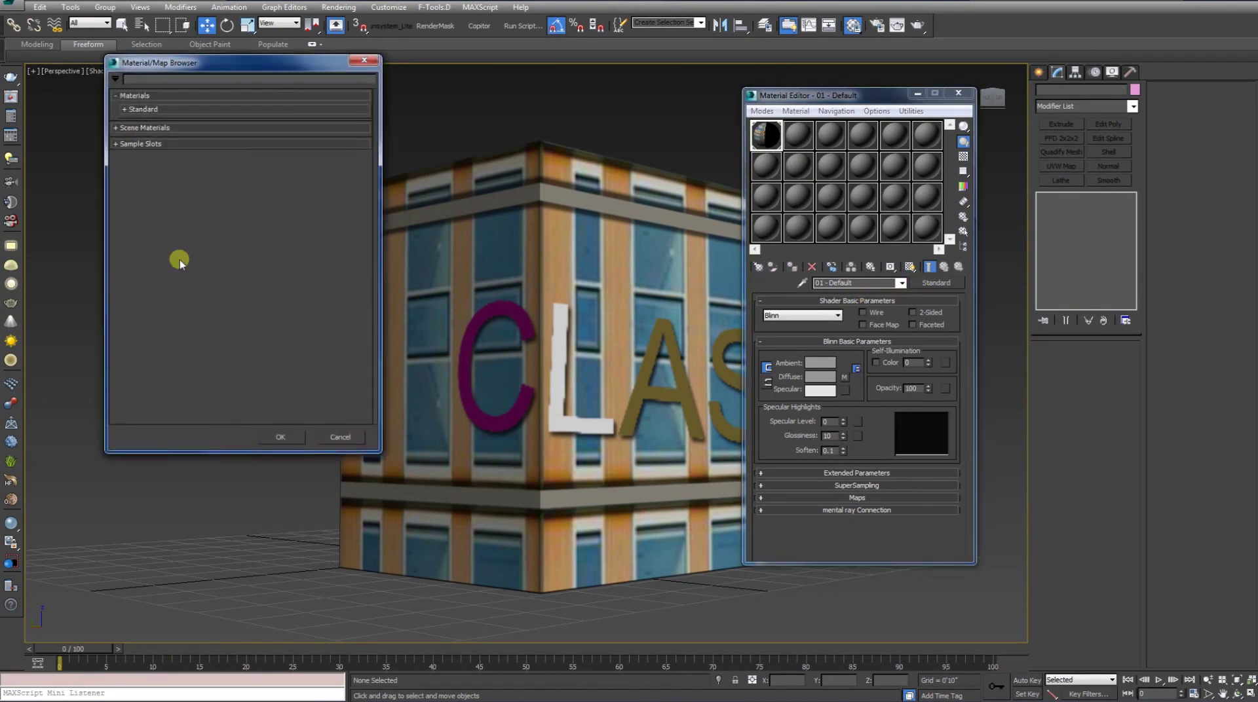
click(377, 61)
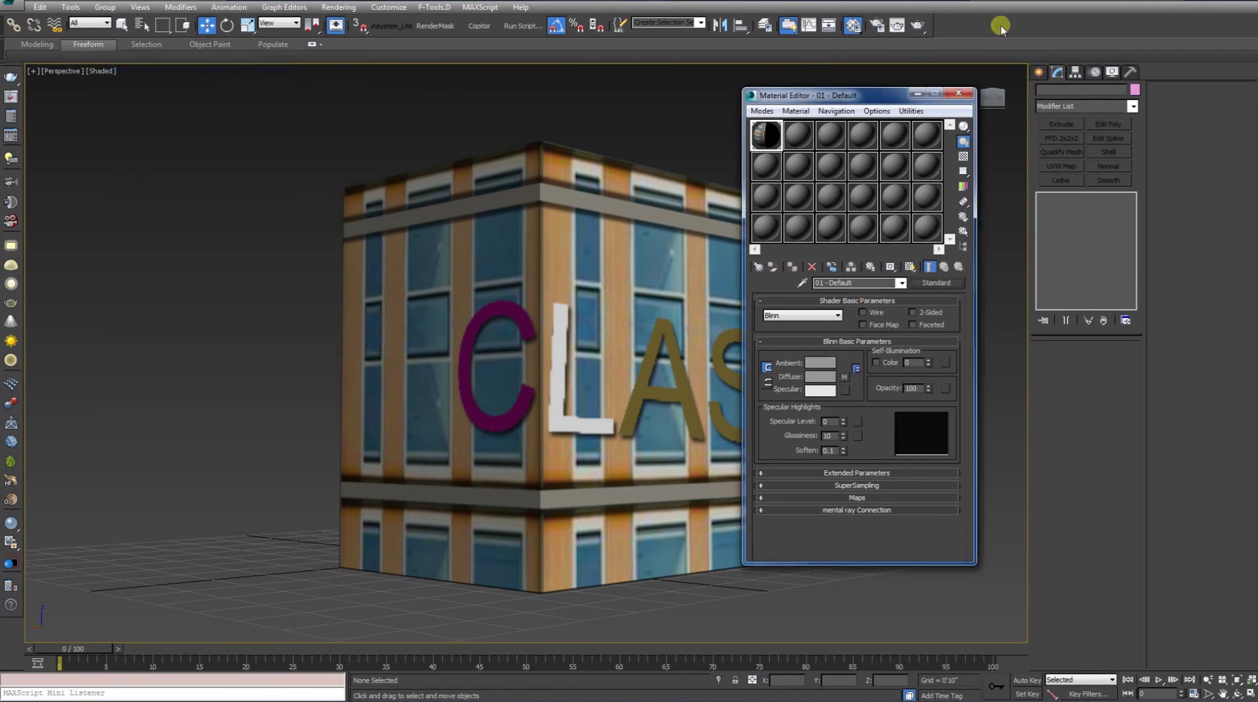
Step: Assign V-Ray as the production renderer in Render Setup
click(877, 25)
right_click(550, 398)
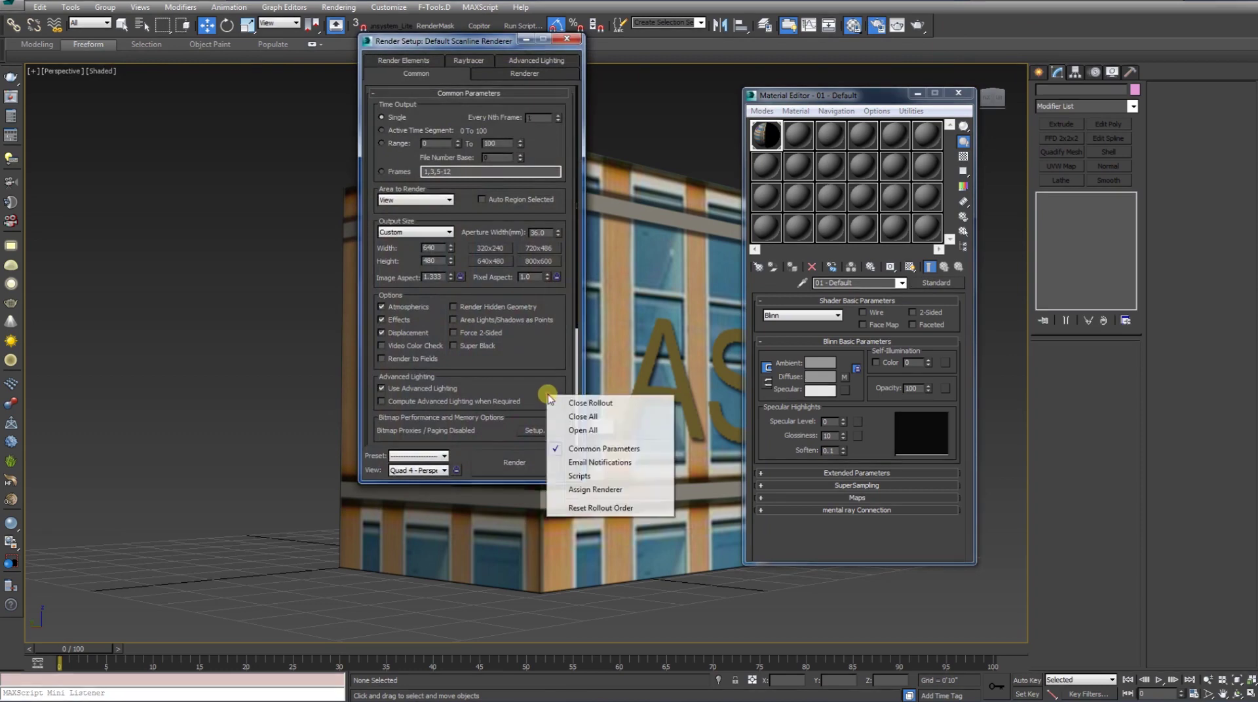
click(591, 491)
click(540, 382)
click(436, 207)
double_click(435, 207)
click(567, 38)
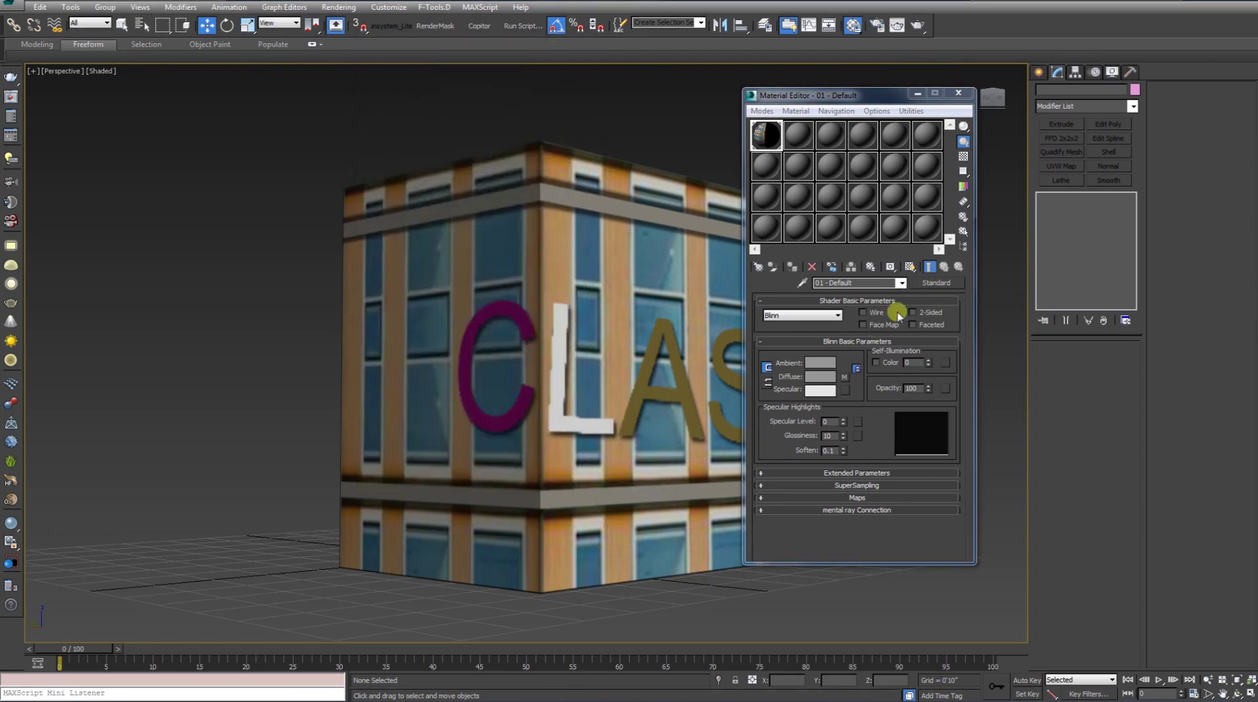
Step: Clear the facade texture from the box material's Diffuse slot
right_click(852, 375)
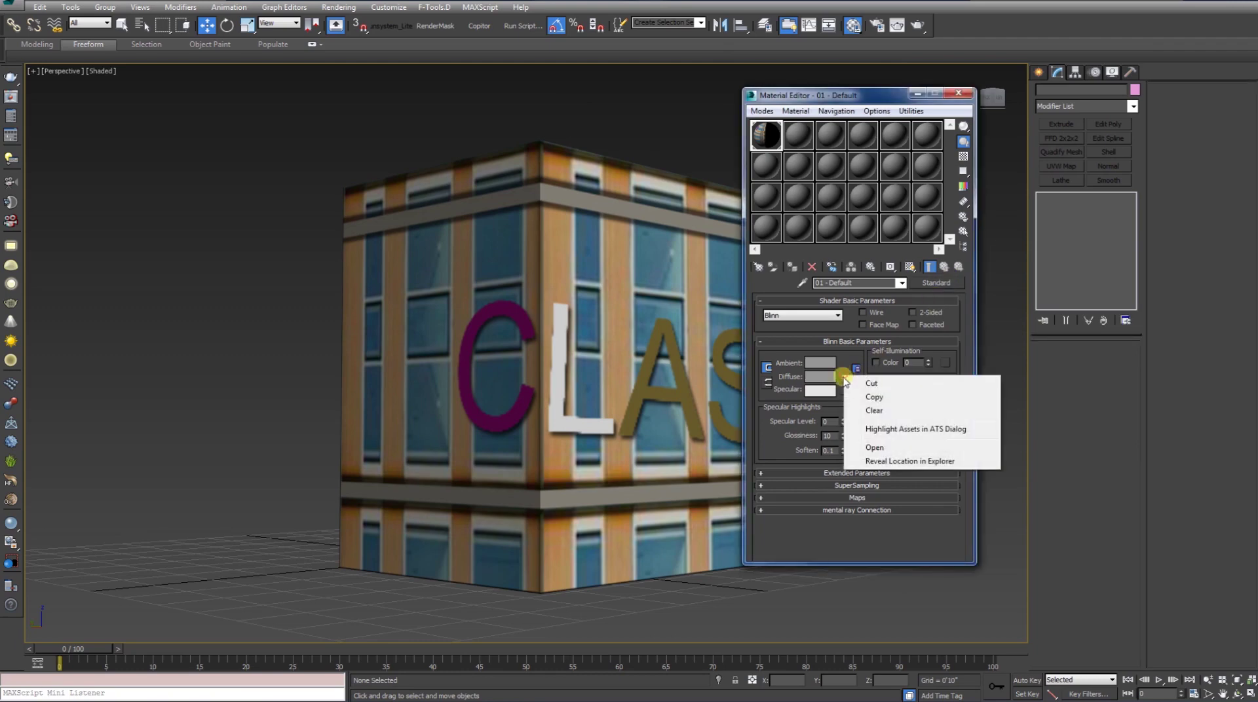
click(884, 373)
click(936, 282)
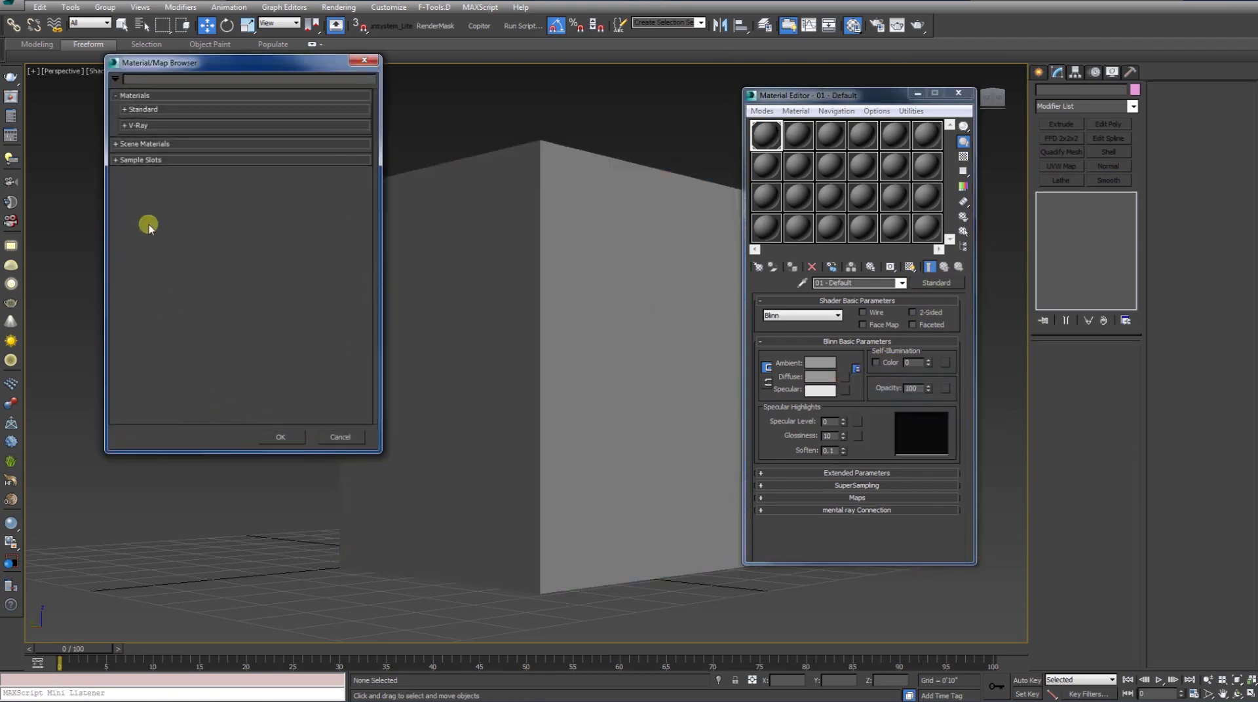
Step: Convert the box material to a VRayMtl and put the facade texture back on Diffuse
click(140, 127)
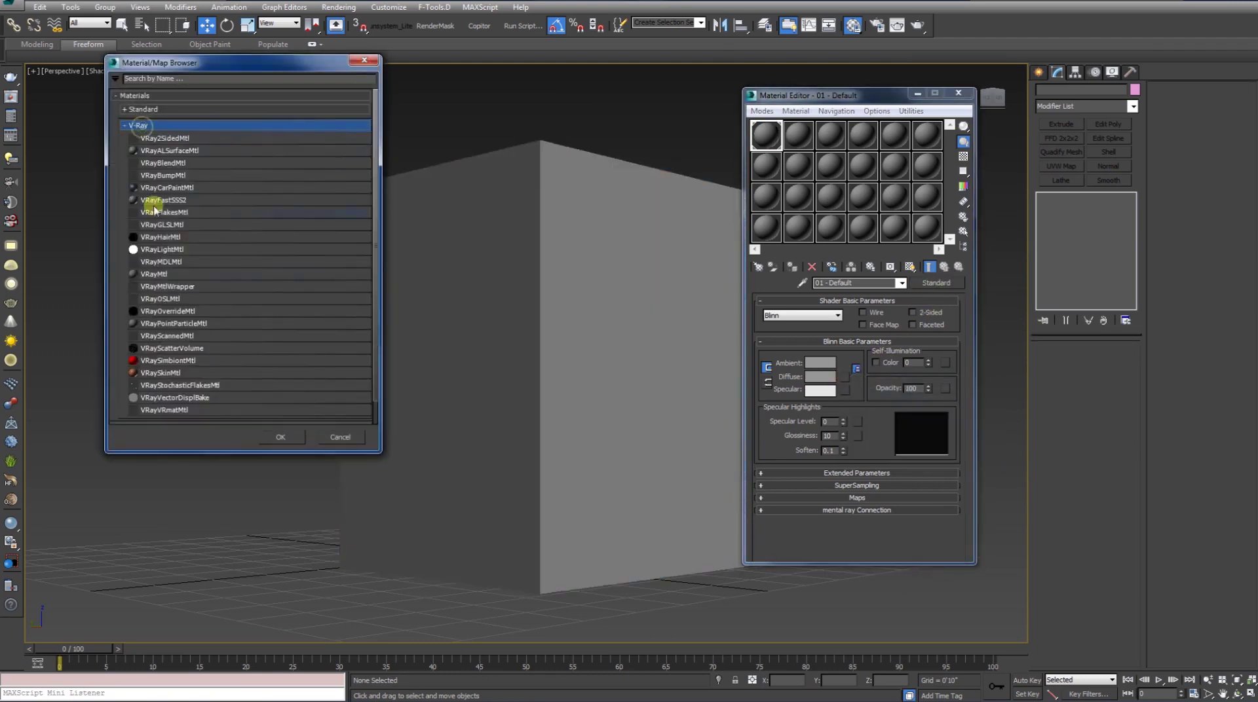
double_click(157, 274)
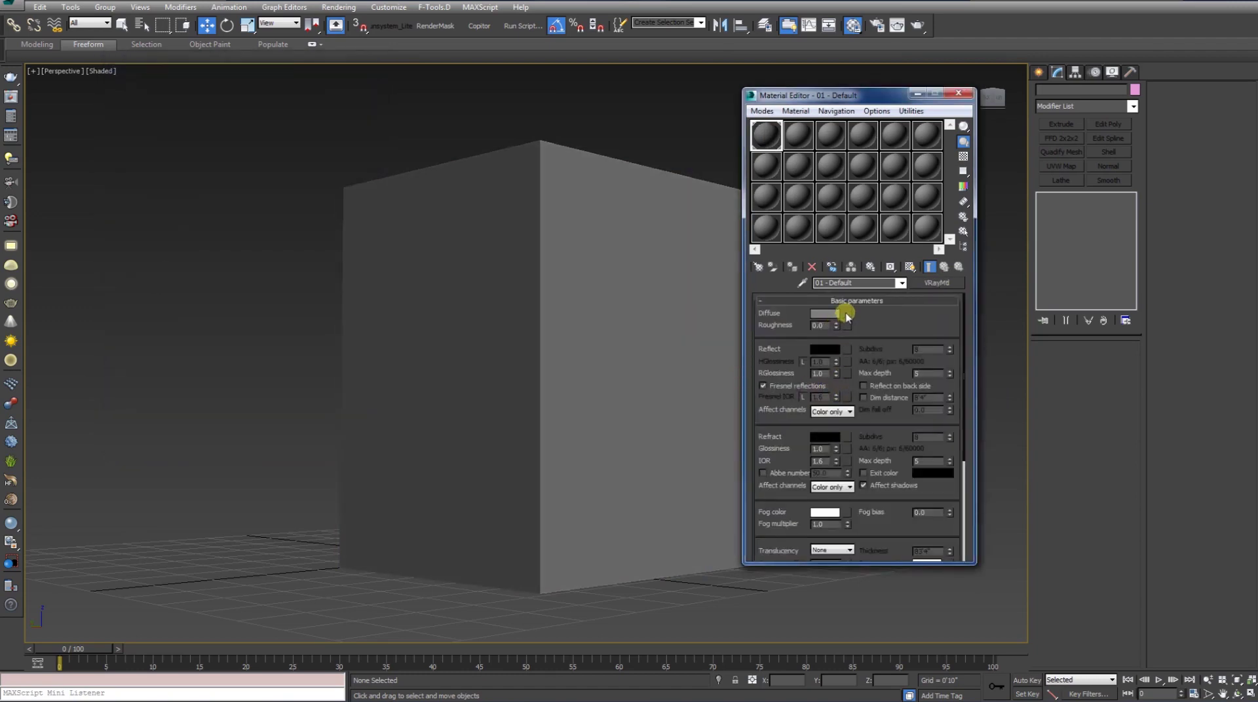
right_click(846, 316)
click(852, 330)
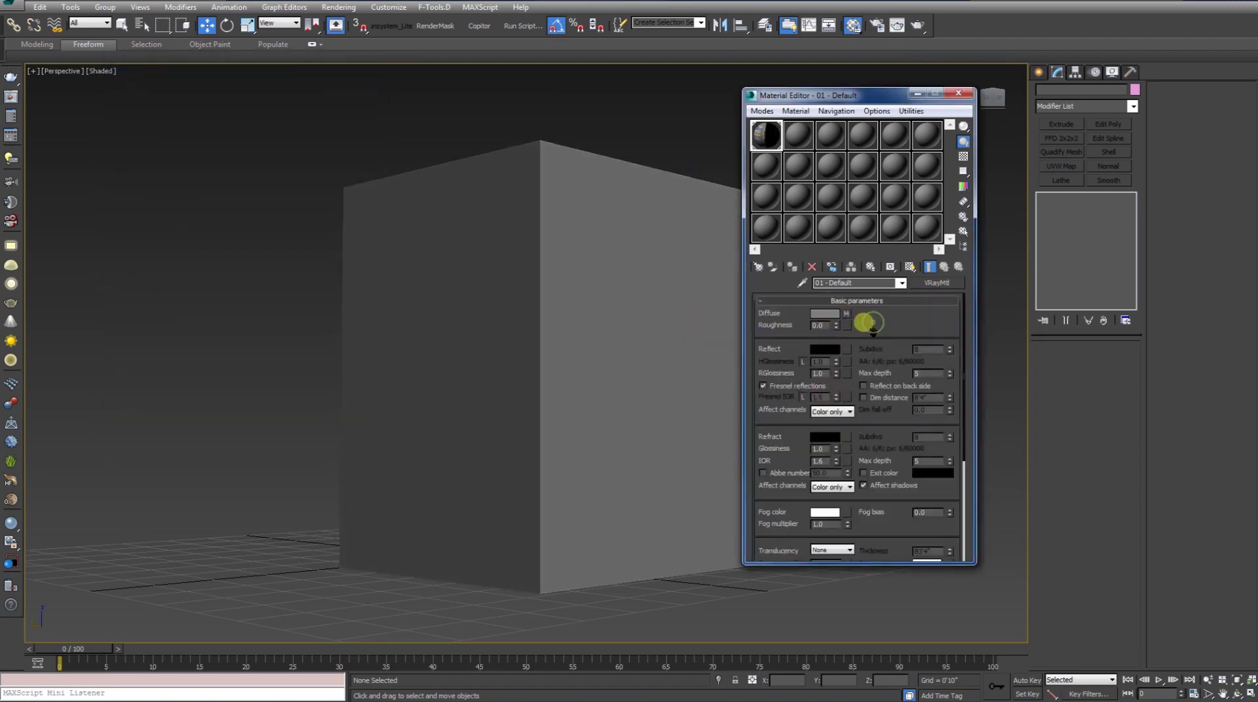
Step: Load box uv_First class_Reflection.jpg as the reflect map and show it in the viewport
click(845, 349)
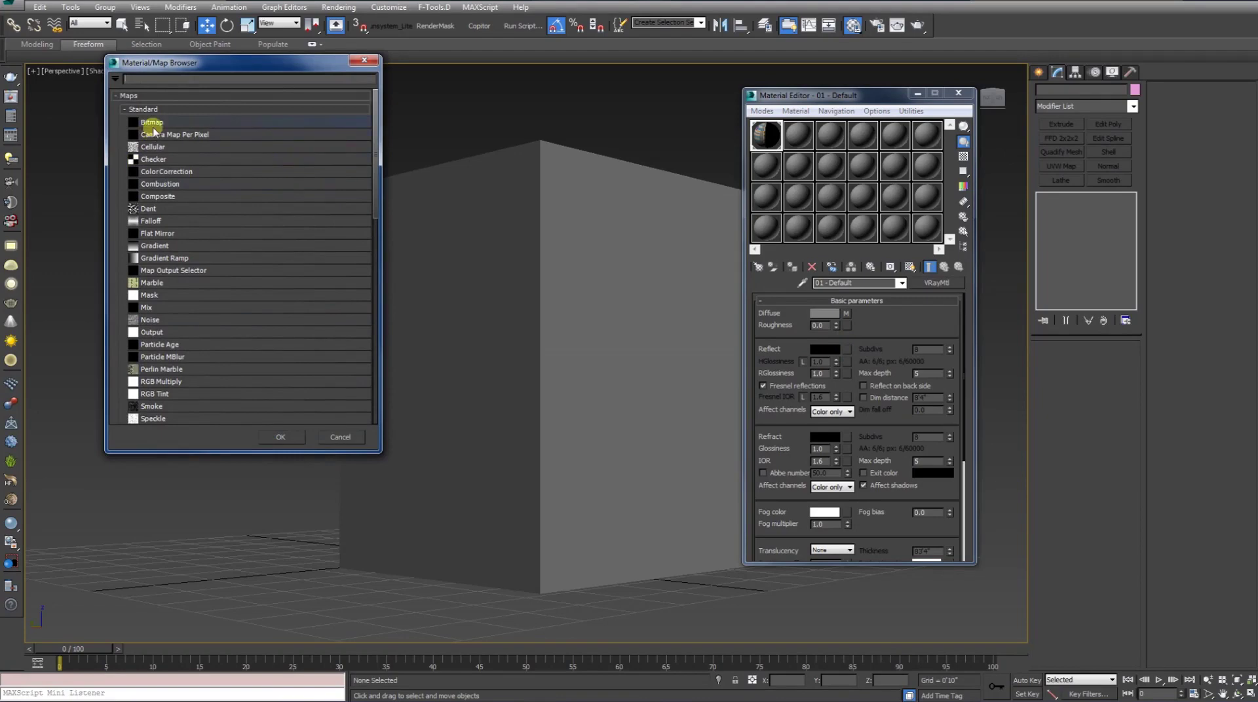
double_click(153, 129)
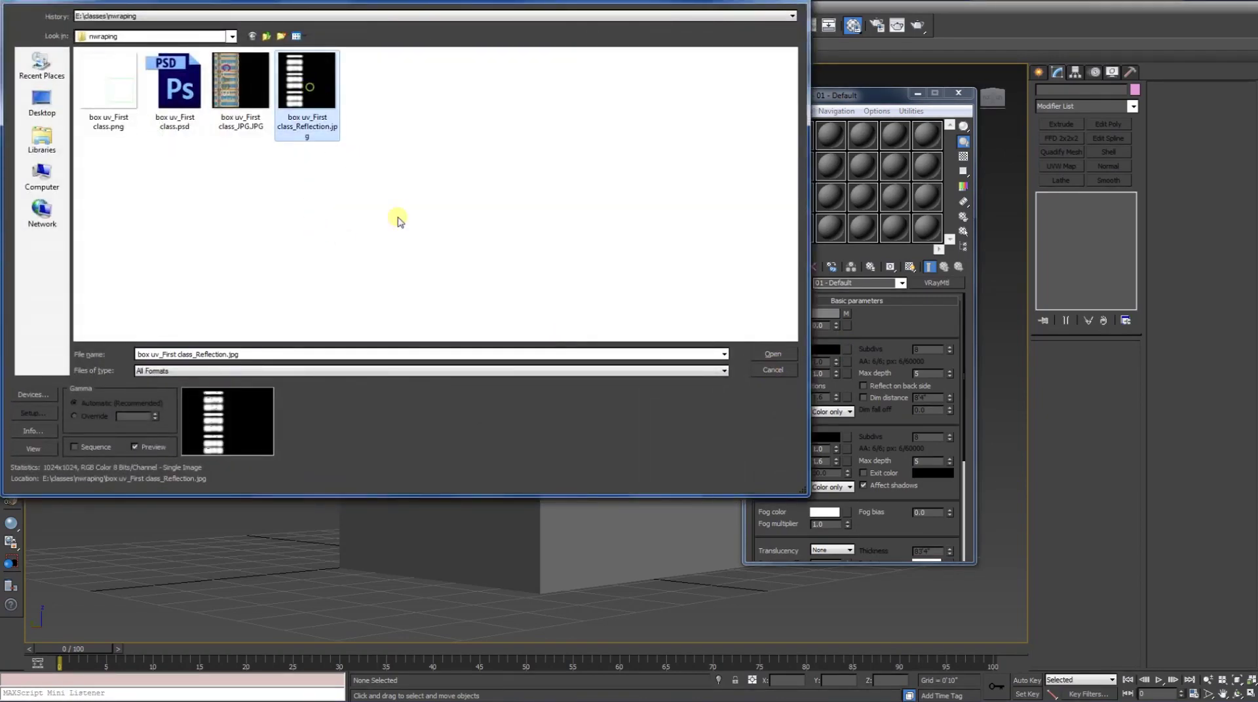
click(771, 357)
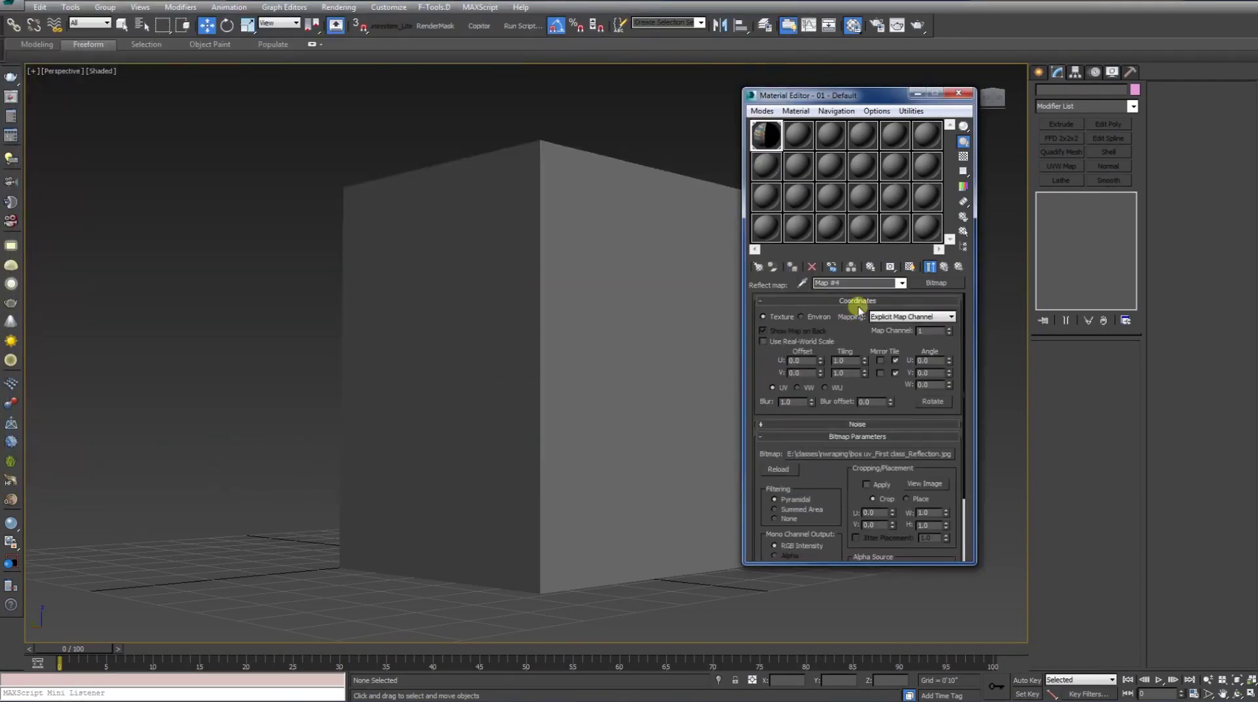
click(910, 267)
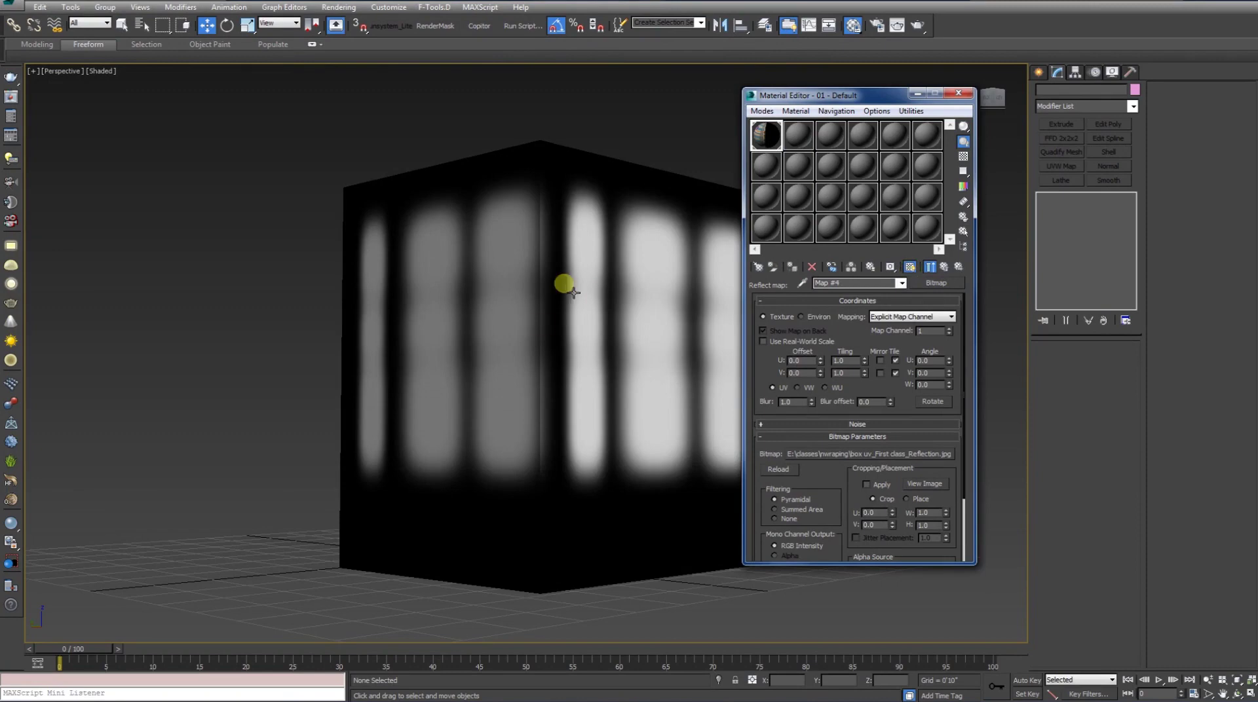
click(944, 267)
Step: Show the CLASS facade diffuse texture in the viewport and start a test render
click(842, 315)
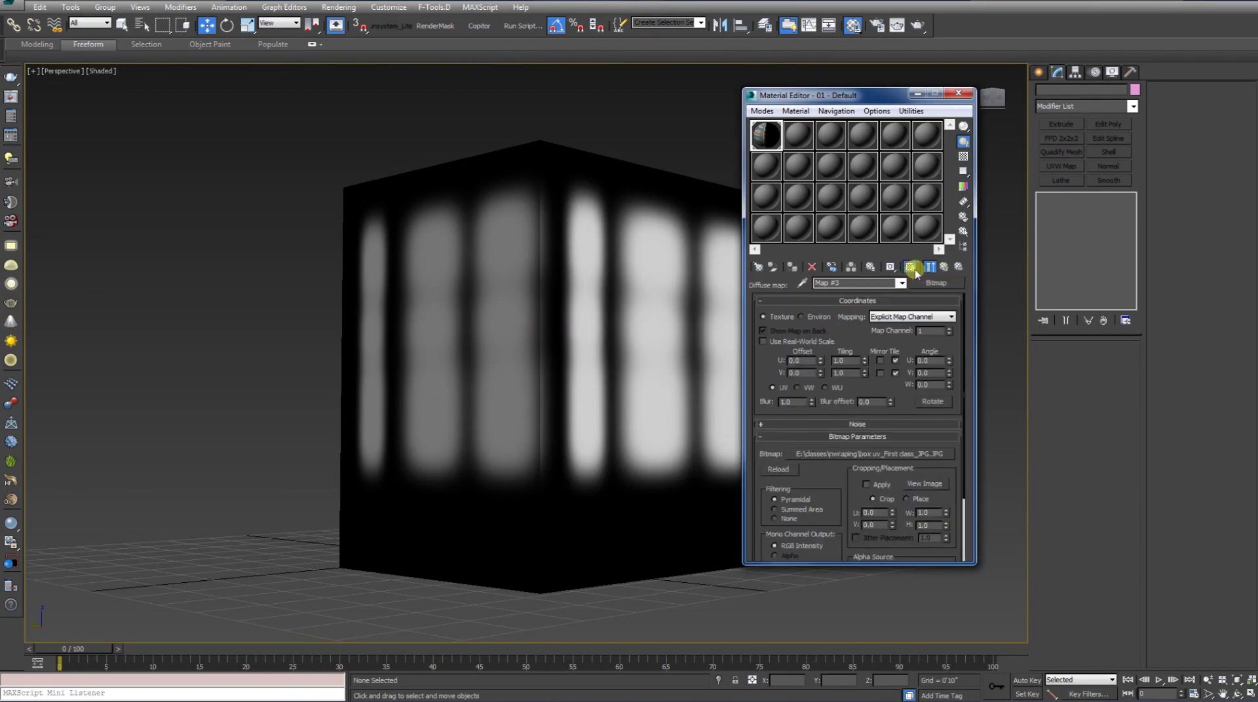
click(910, 267)
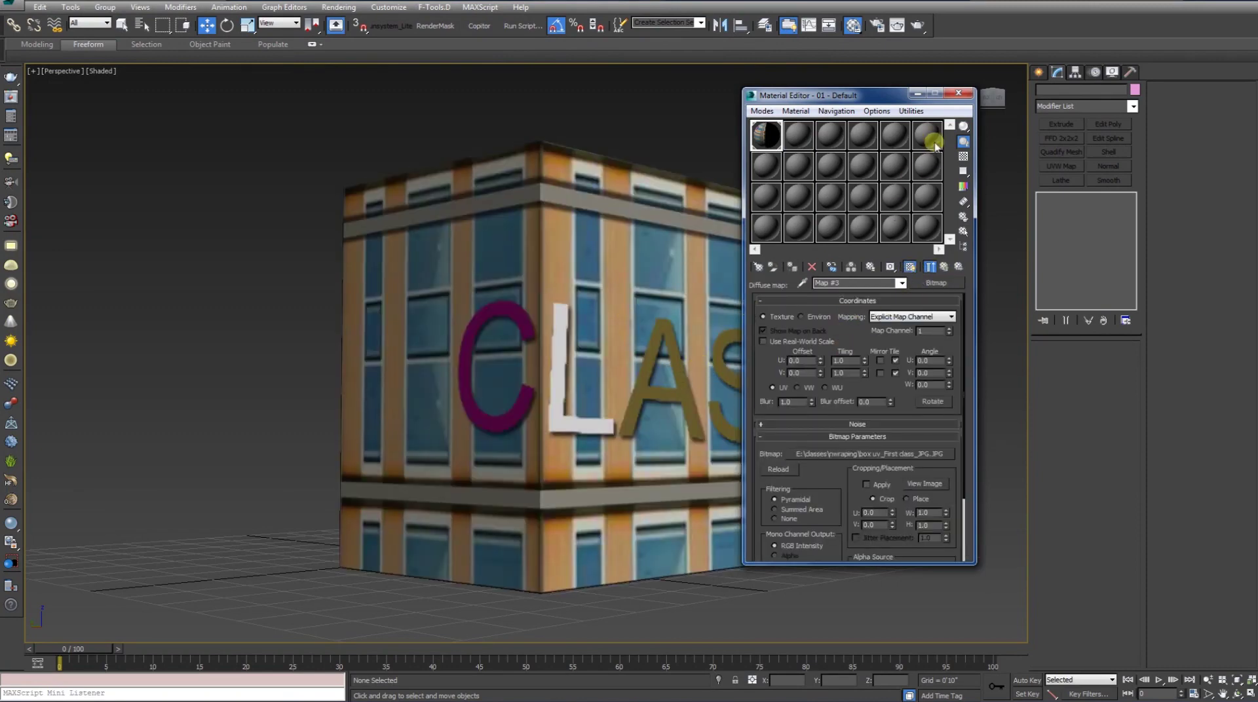
click(958, 97)
key(shift+q)
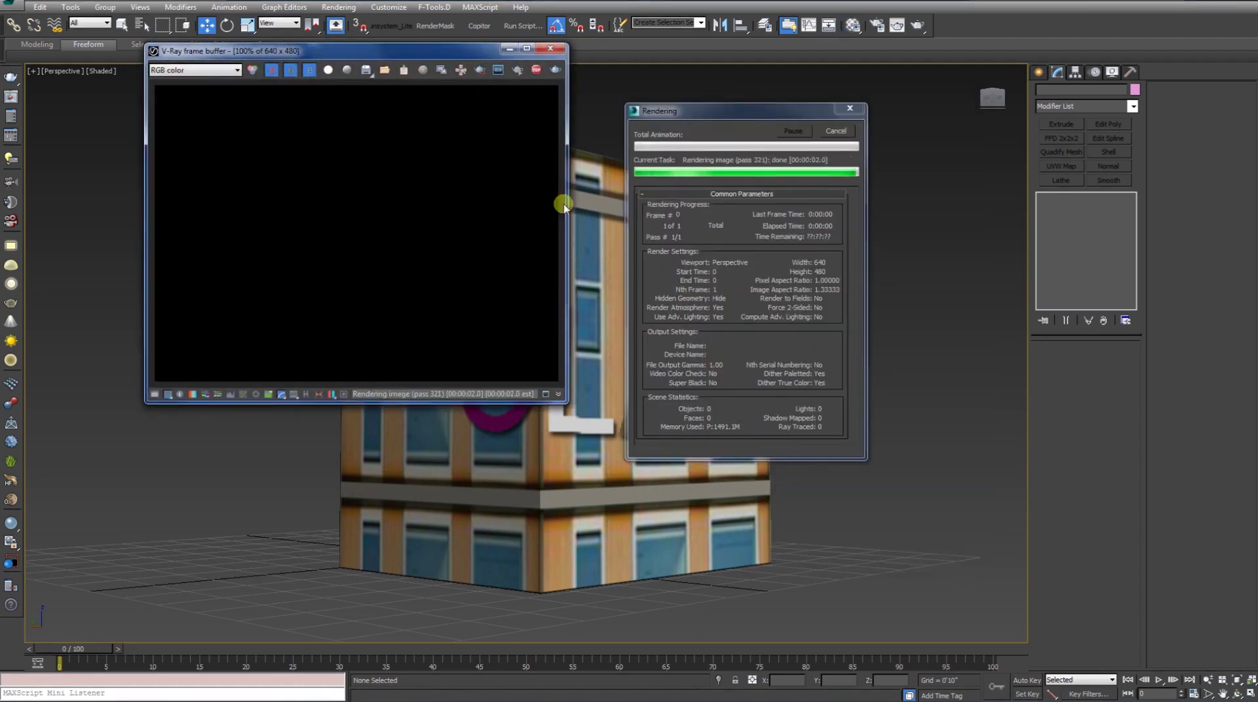
Step: Close the rendered frame and switch Render Setup's V-Ray tab rollouts to Expert mode
click(550, 48)
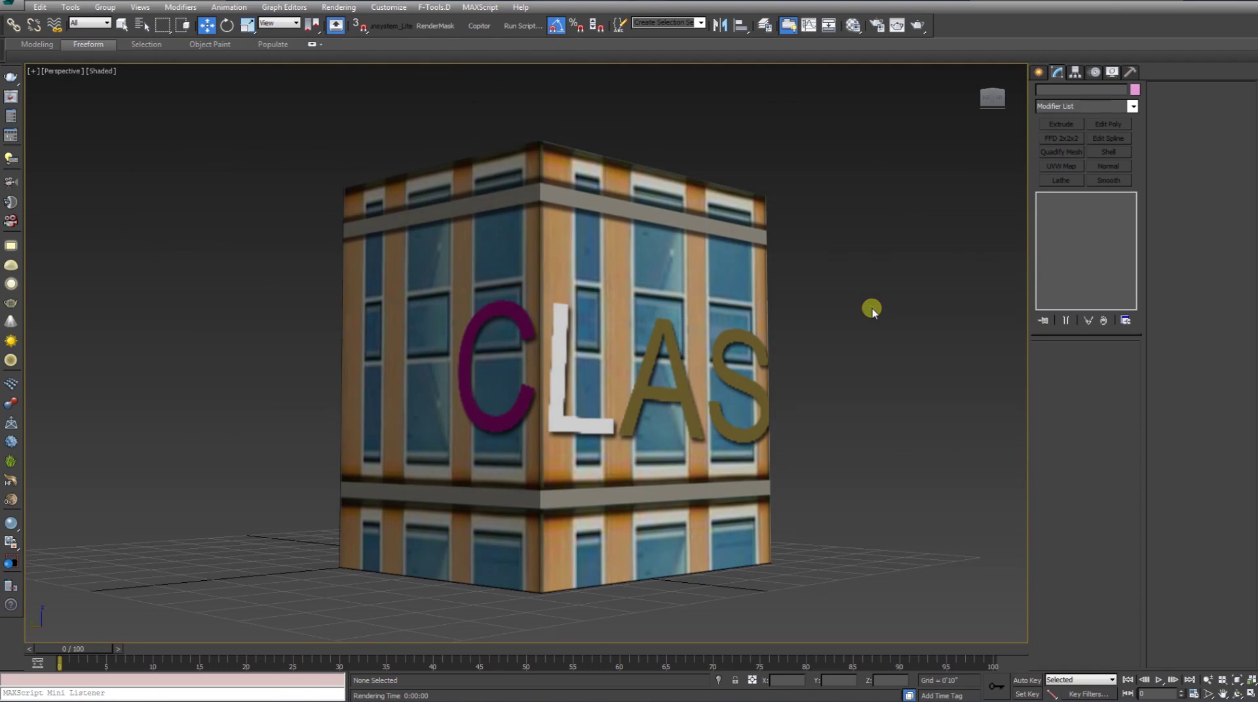
key(F10)
click(420, 60)
drag(421, 40, 862, 123)
click(980, 227)
click(982, 255)
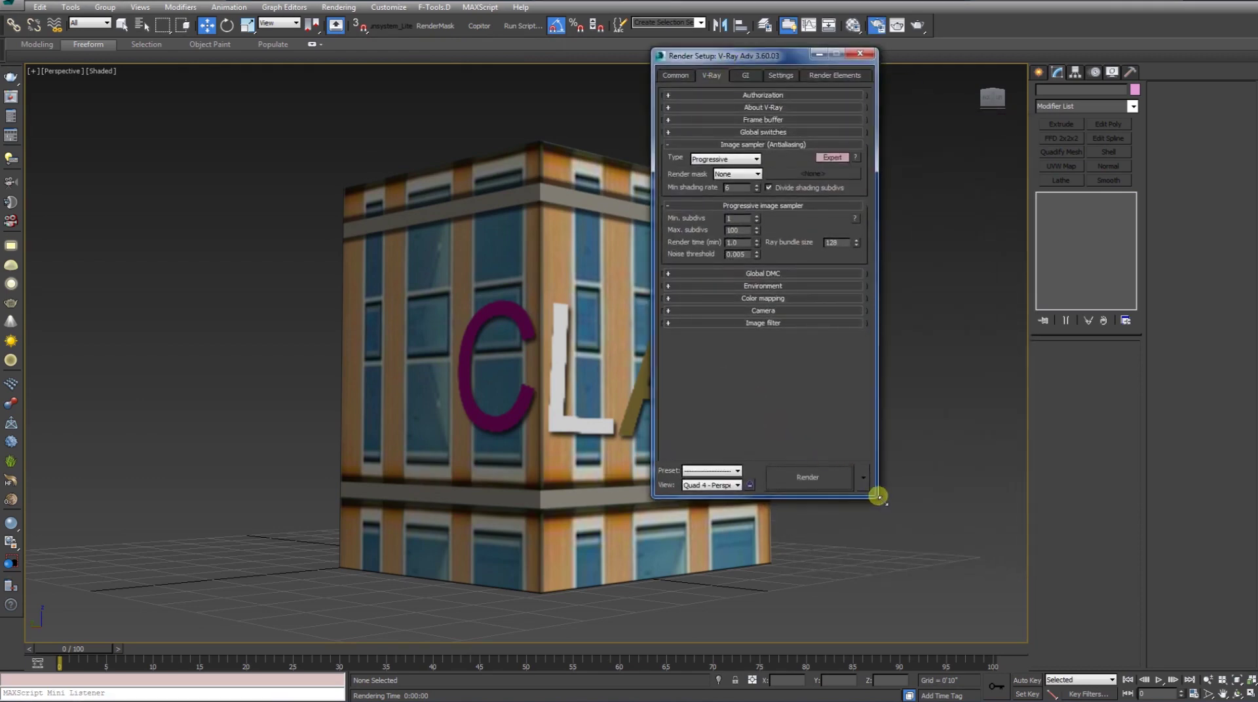
Step: Turn on the GI environment and set its colour to white
drag(879, 497, 911, 641)
click(762, 286)
click(672, 298)
click(699, 311)
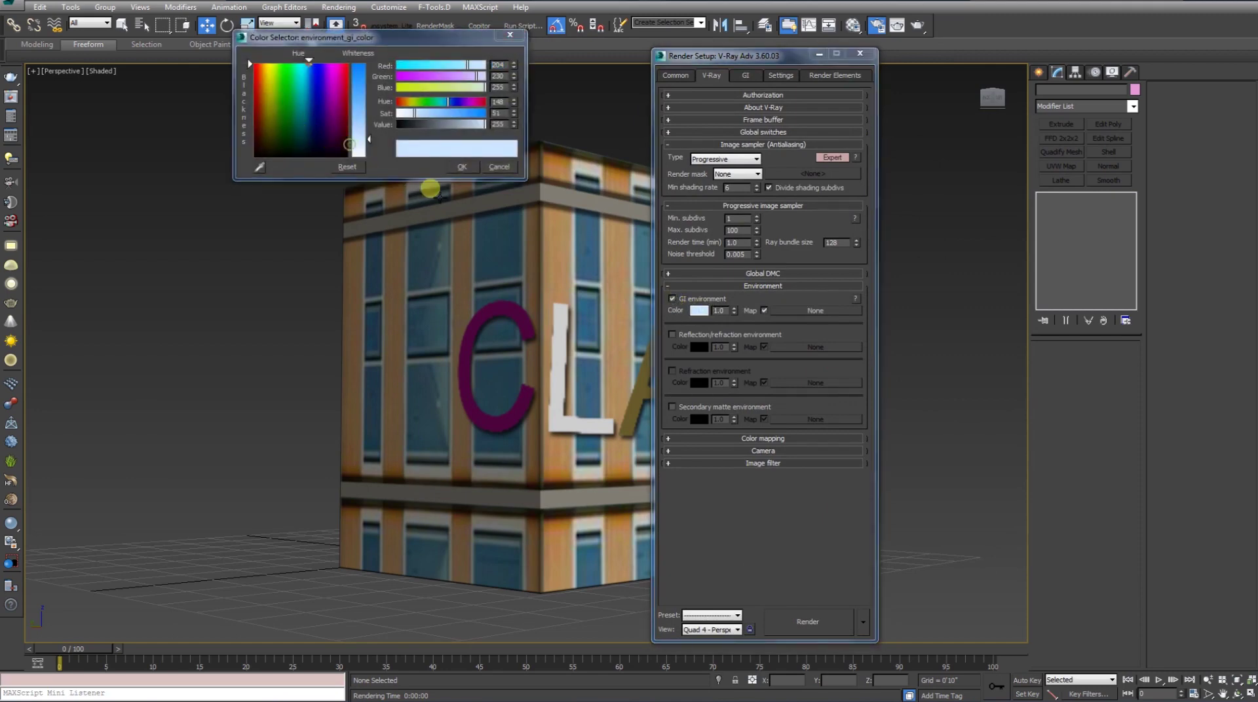
drag(369, 139, 369, 157)
click(462, 167)
Step: Set the primary GI engine to Irradiance map at the Very low preset, adjust light cache, and render
click(744, 76)
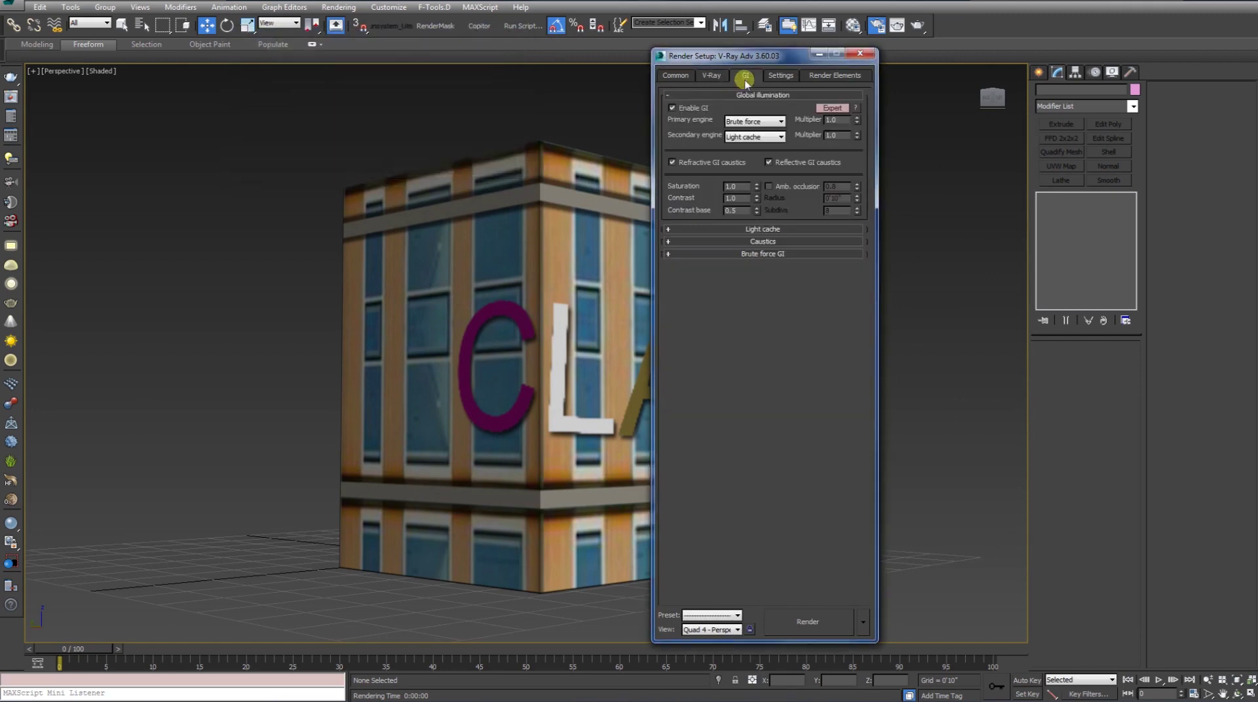
click(755, 121)
click(754, 131)
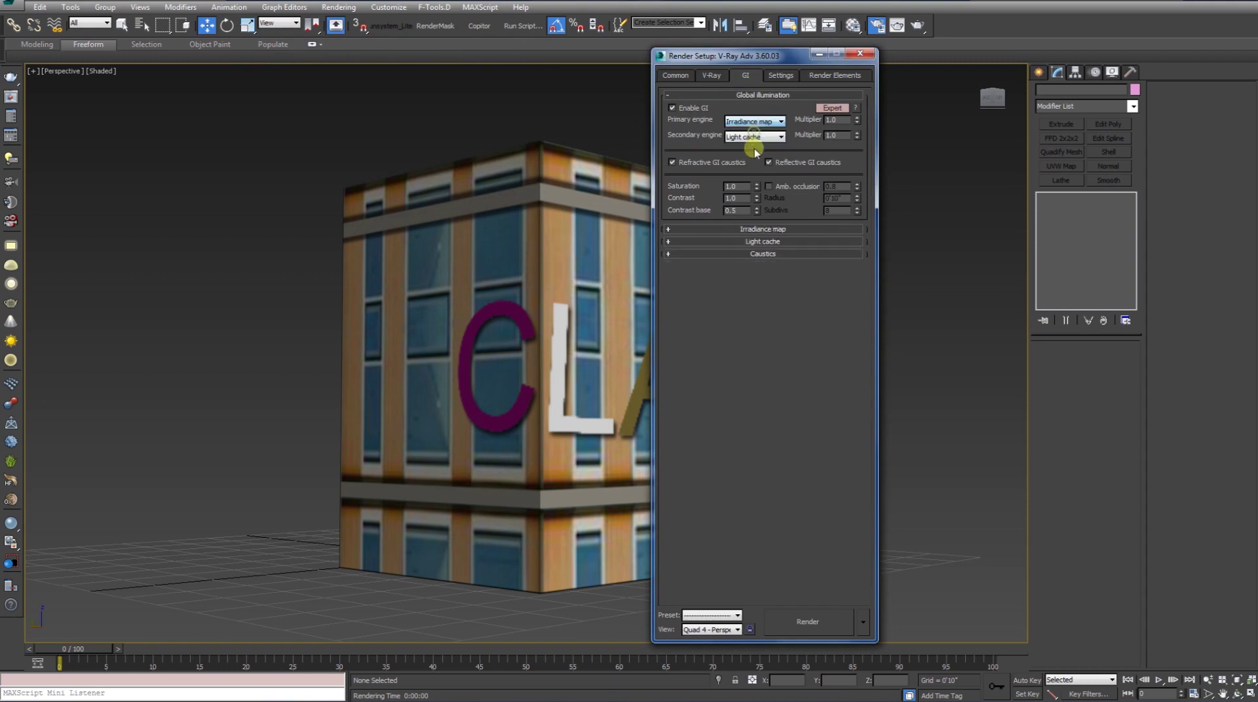
click(758, 229)
click(753, 244)
click(746, 271)
click(759, 243)
click(738, 262)
click(745, 555)
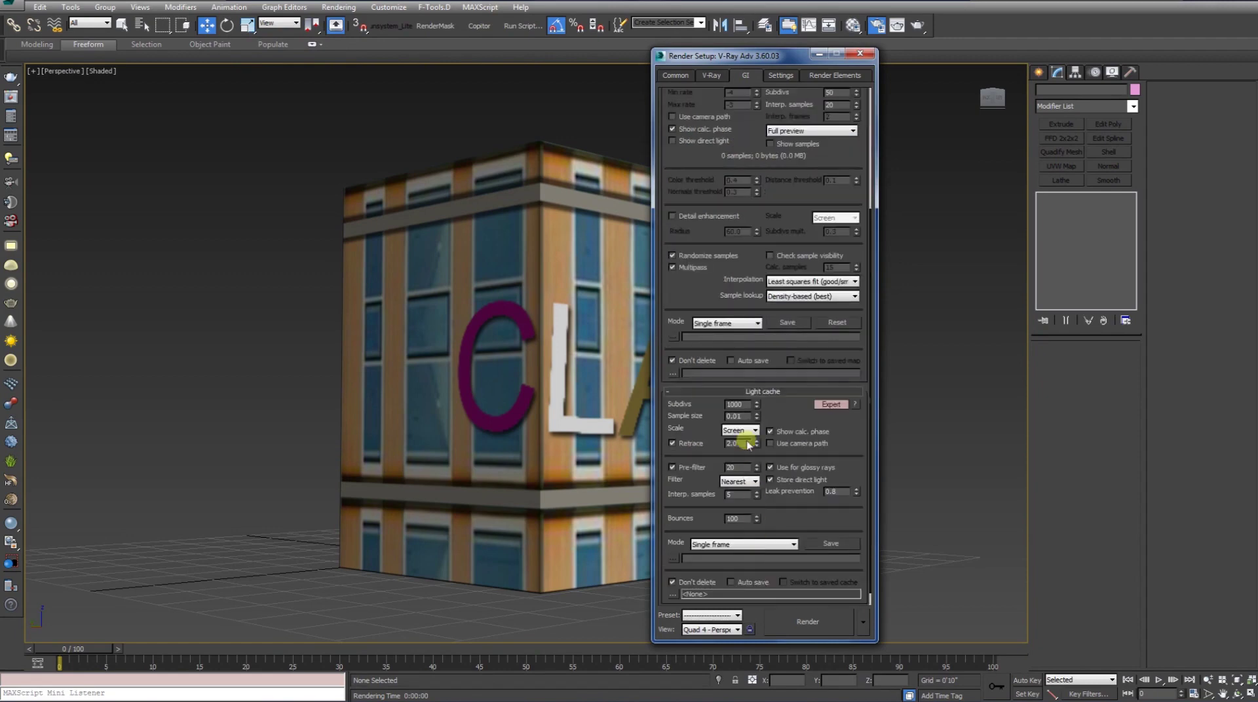
double_click(737, 404)
text(120)
click(783, 623)
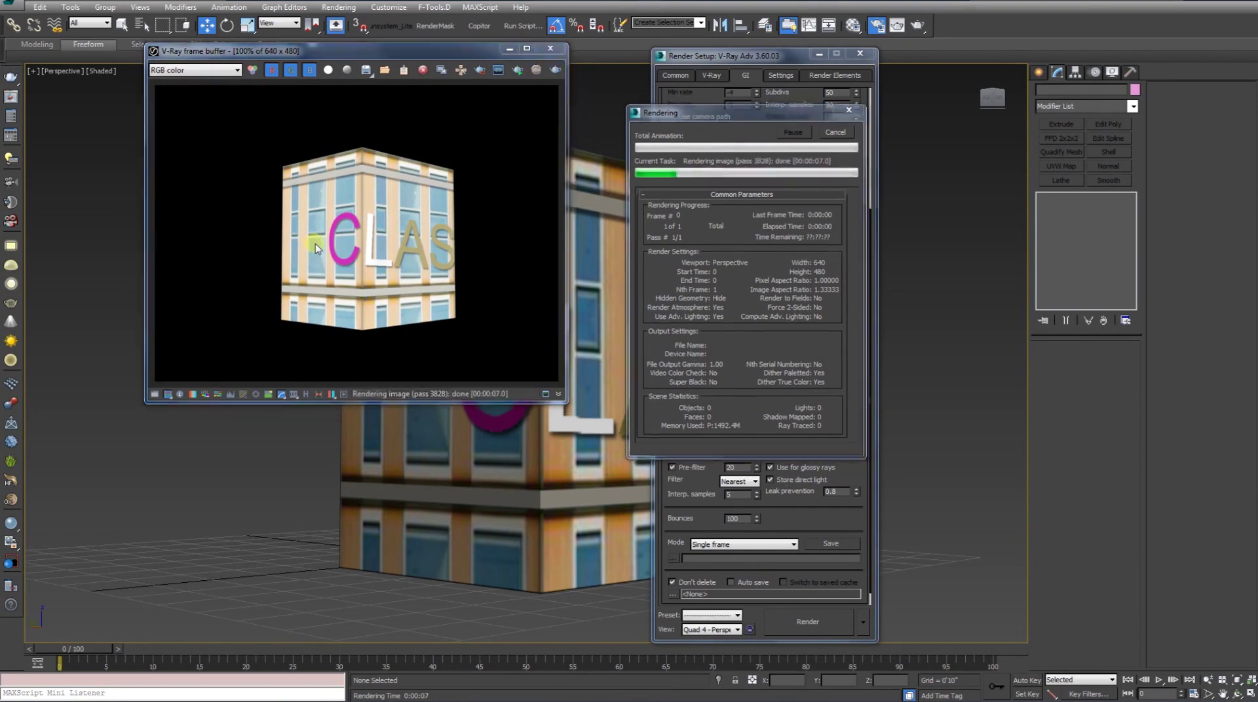
Step: Set V-Ray's image sampler type to Bucket, close Render Setup, and reopen the Material Editor
click(710, 76)
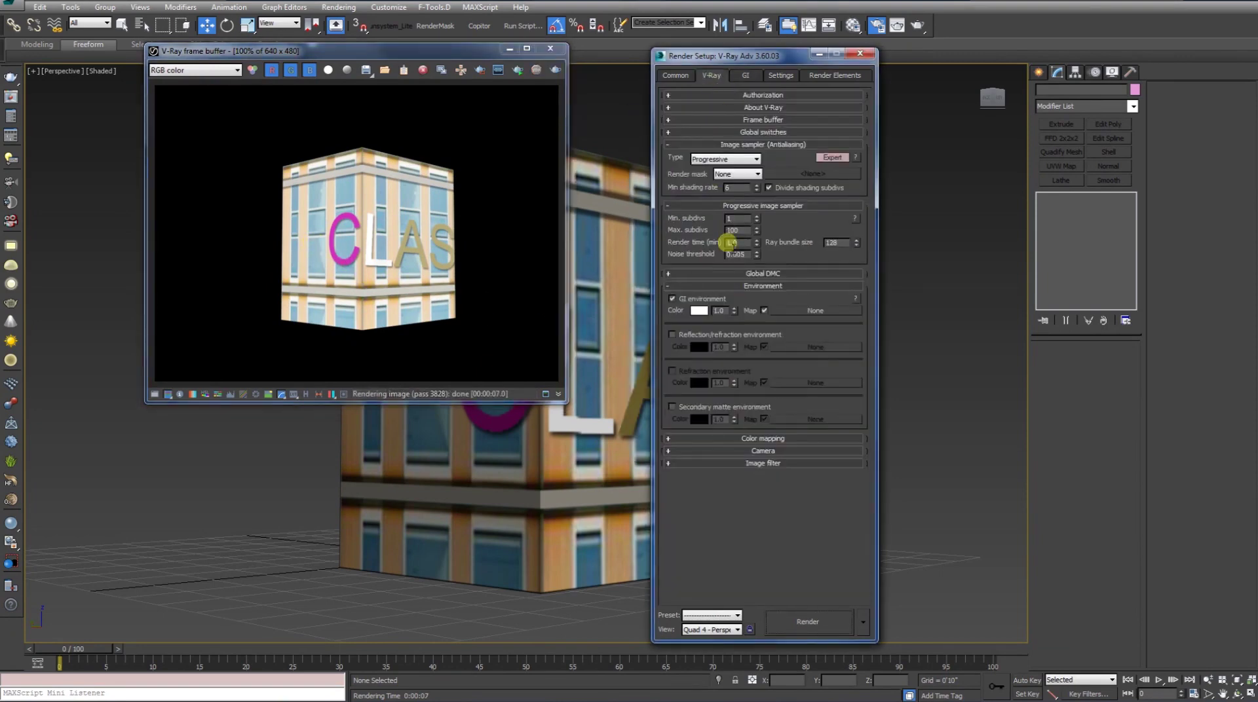
click(738, 159)
click(711, 168)
drag(726, 57, 739, 54)
click(702, 74)
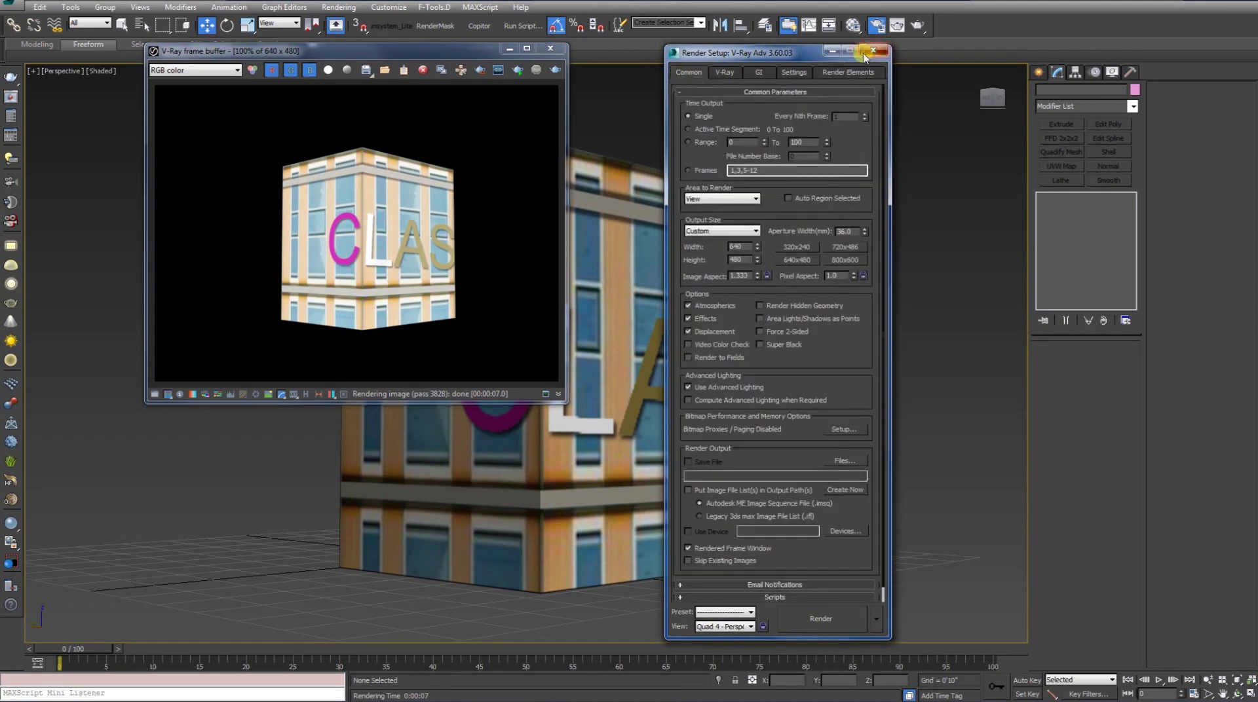
click(874, 50)
click(852, 25)
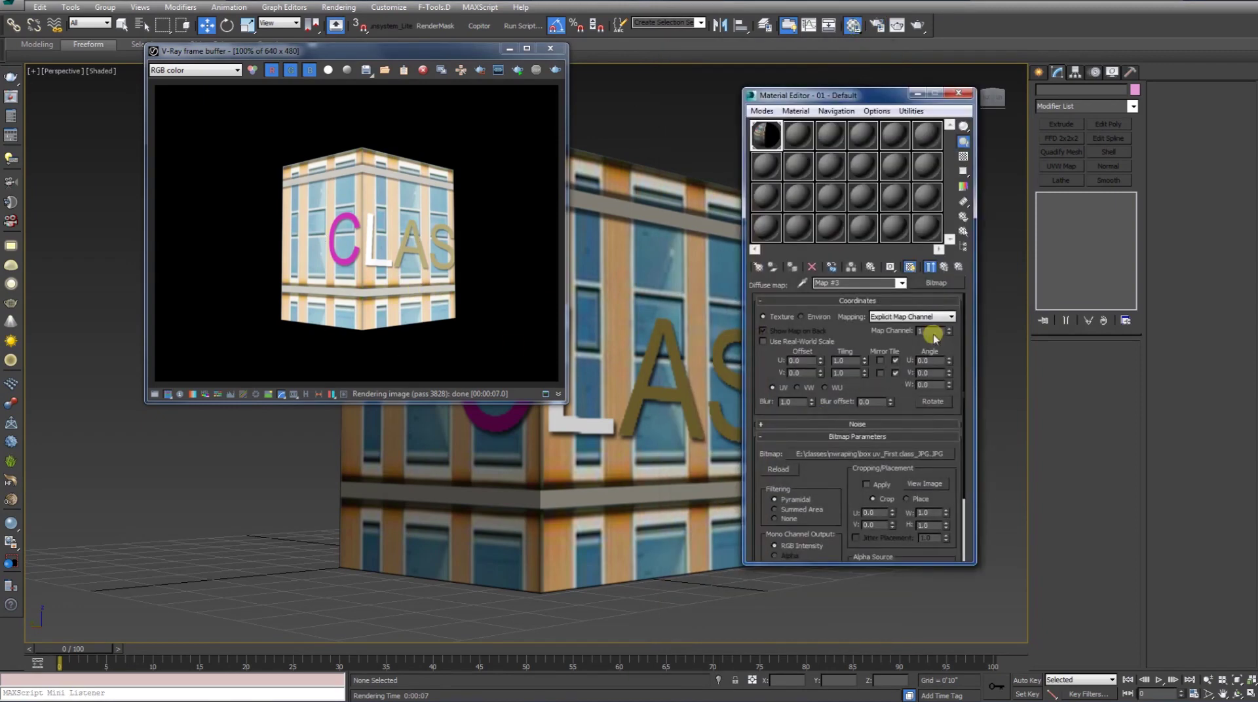
Step: Show the VRayMtl's Maps rollout with its diffuse and reflect images, then re-render
click(943, 266)
right_click(865, 362)
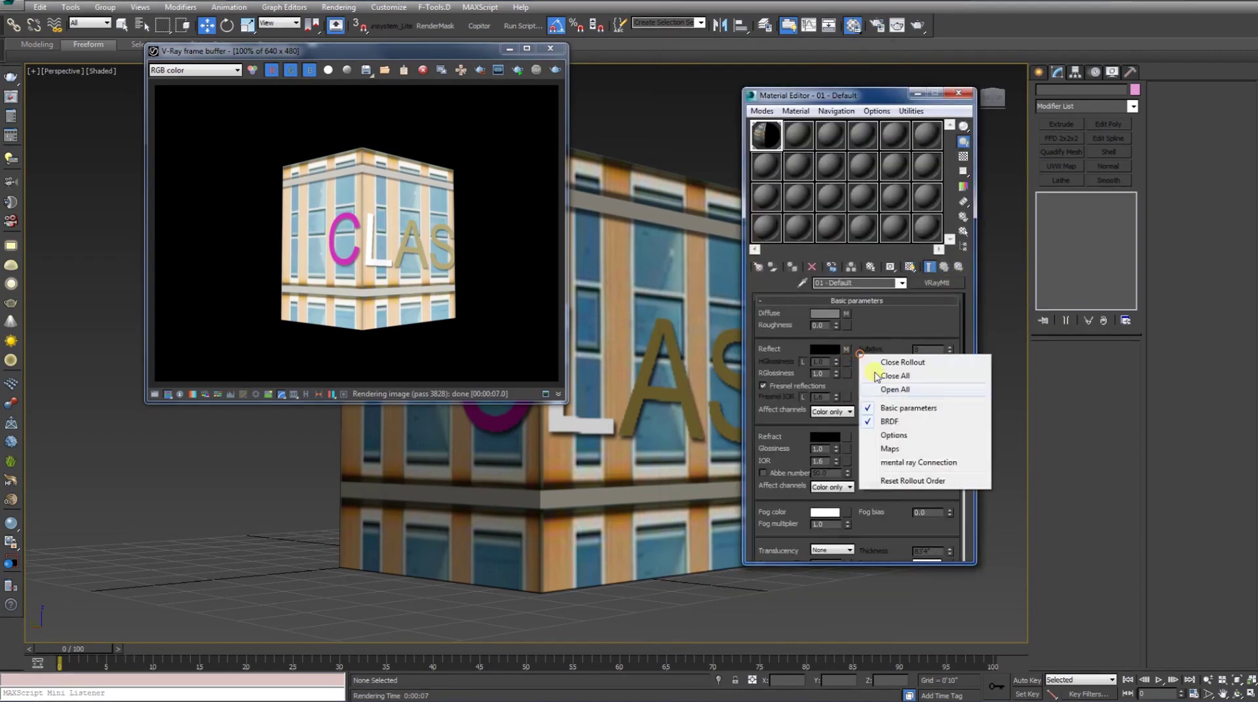
click(893, 447)
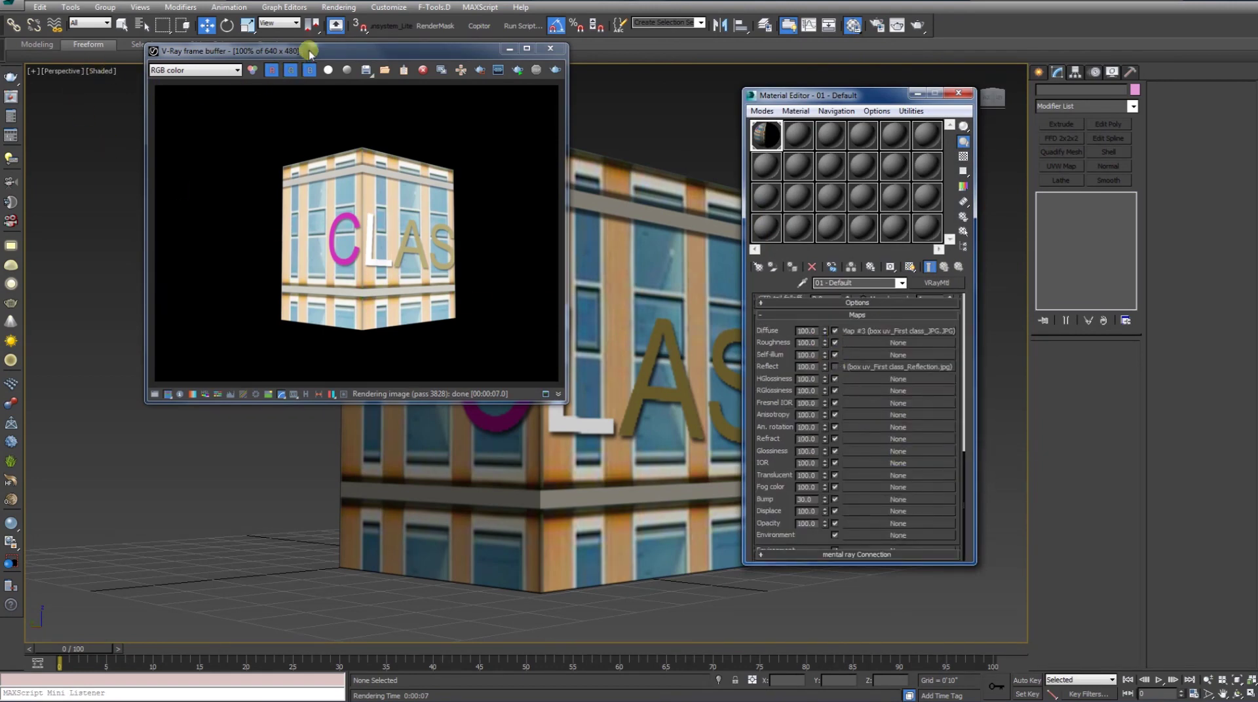
drag(310, 51, 281, 78)
click(528, 96)
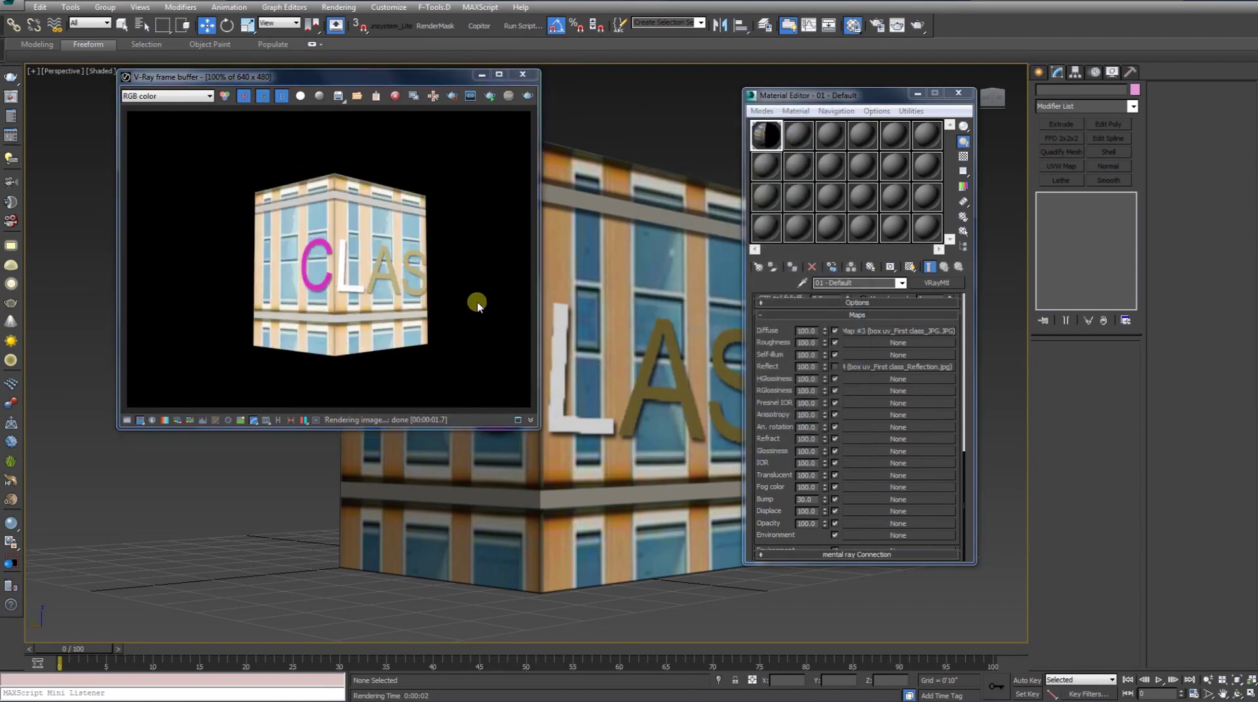
Step: Disable V-Ray's built-in frame buffer and render the box again
click(879, 29)
click(718, 81)
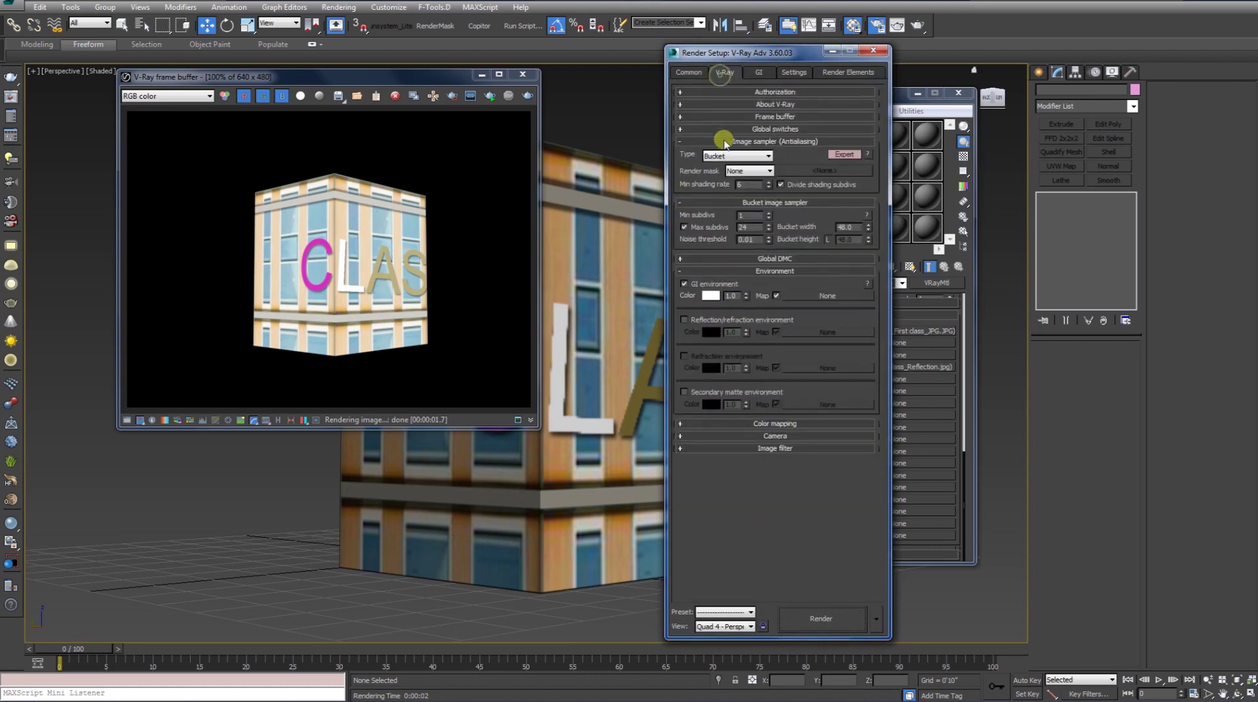
click(776, 118)
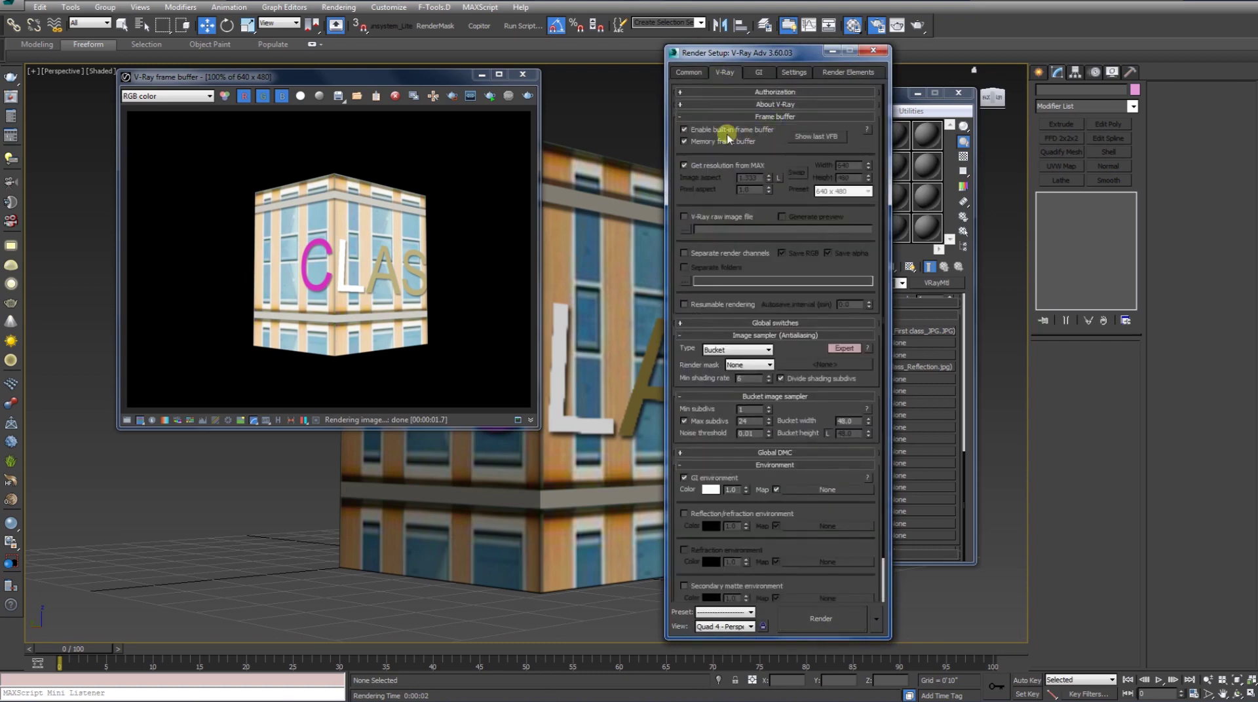
click(775, 117)
click(820, 619)
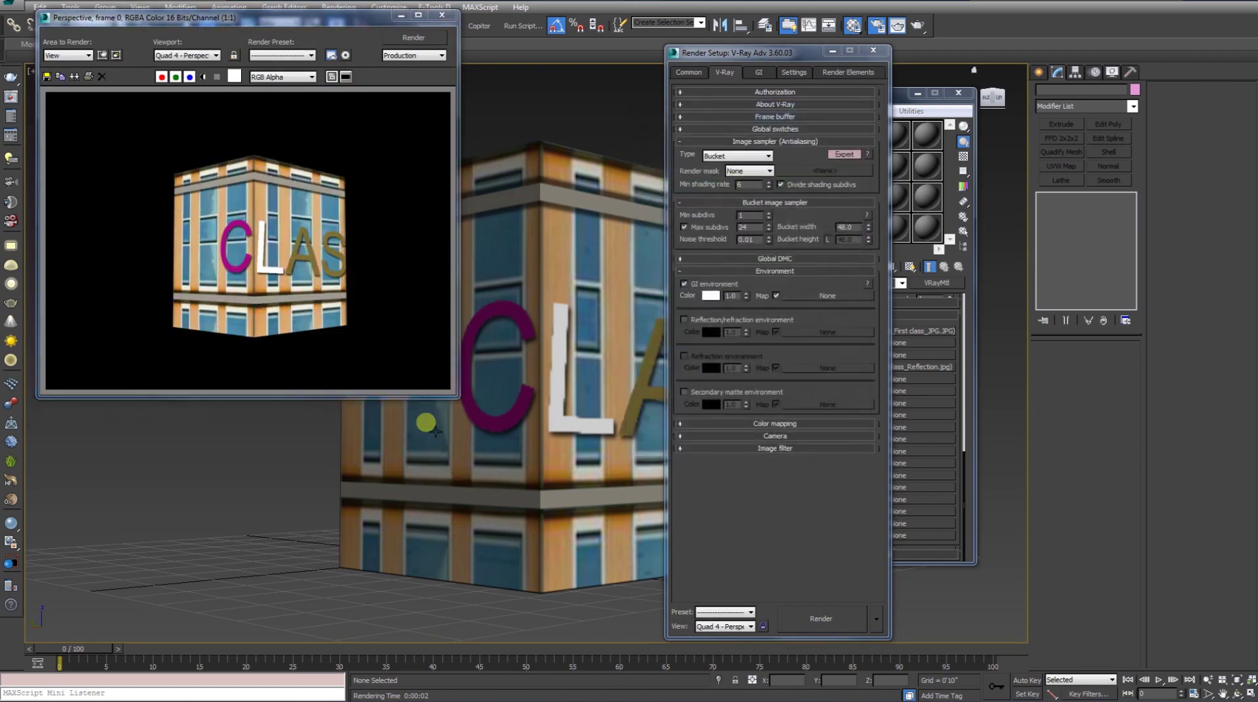
Step: Clone the rendered frame for comparison and arrange the frame and Material Editor windows
drag(460, 397, 595, 651)
scroll(367, 433, up, 1)
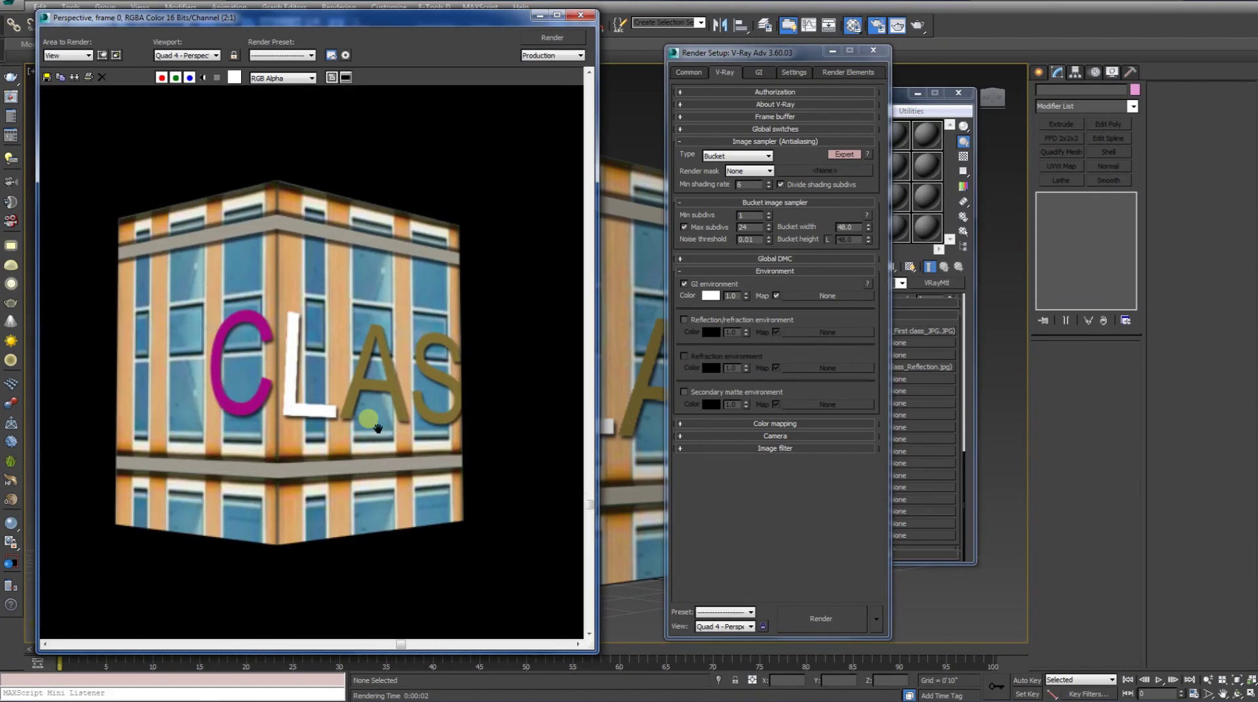
click(873, 52)
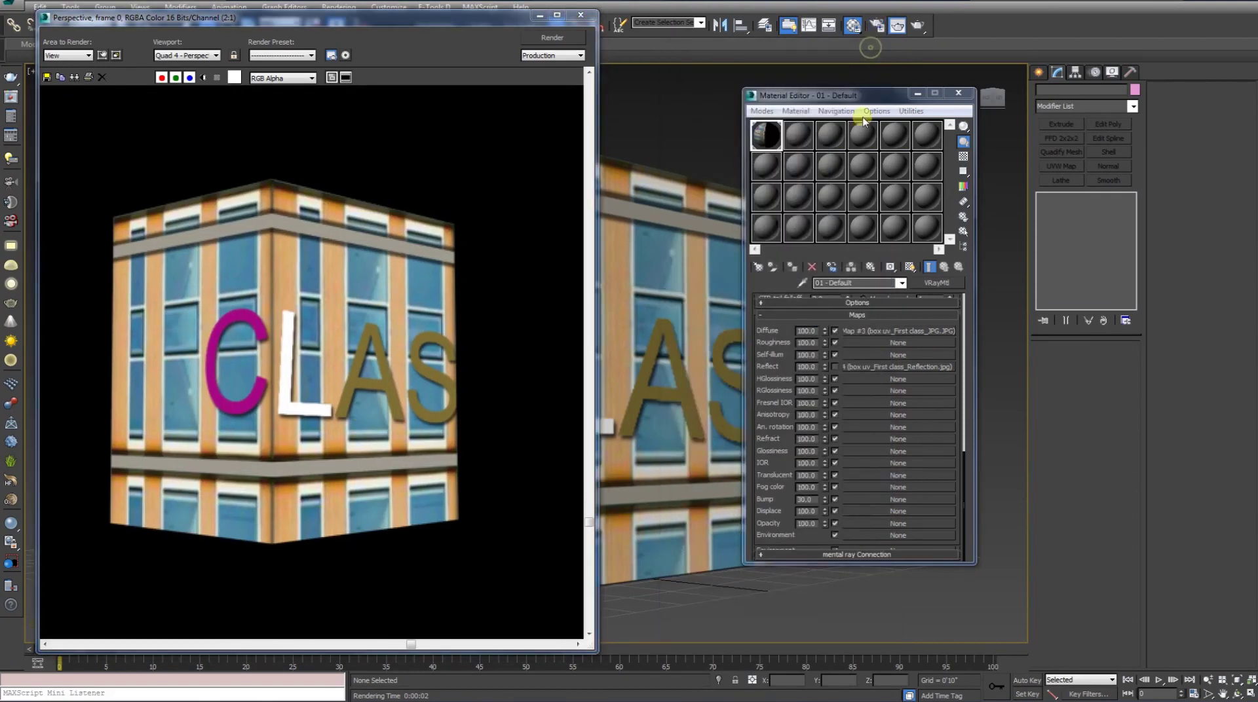
drag(863, 96, 953, 104)
click(61, 78)
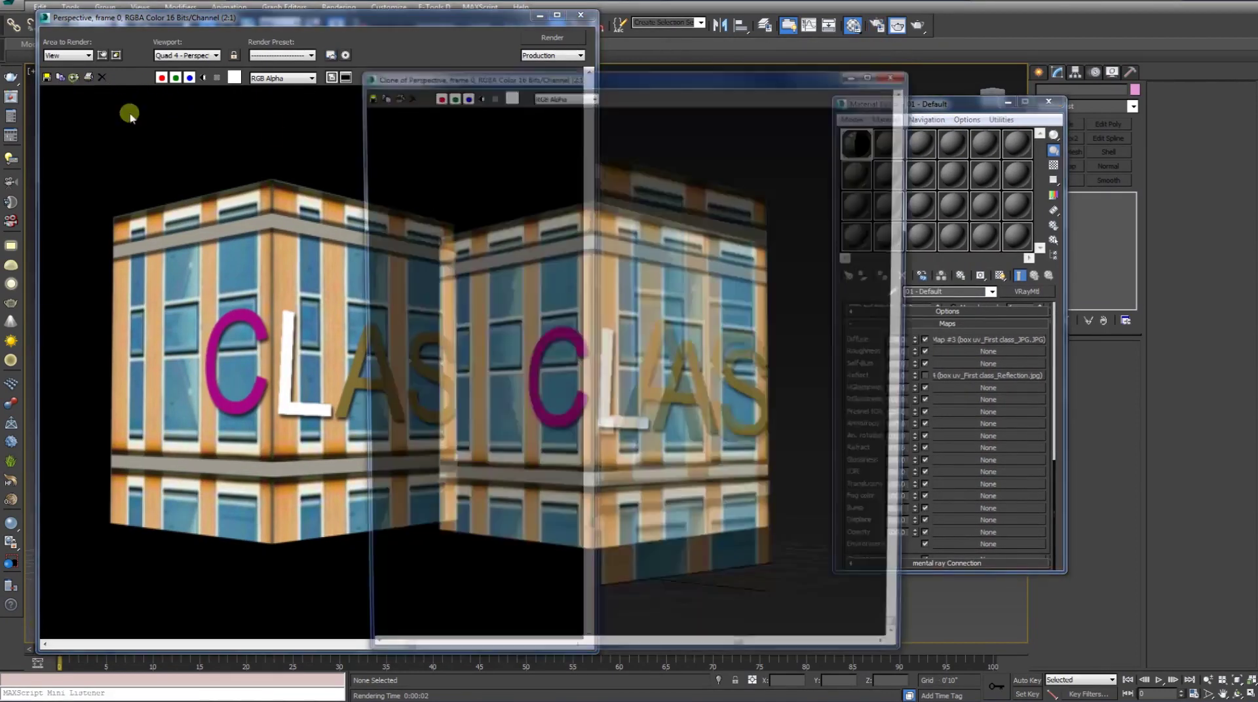
drag(581, 74, 610, 361)
drag(885, 103, 792, 69)
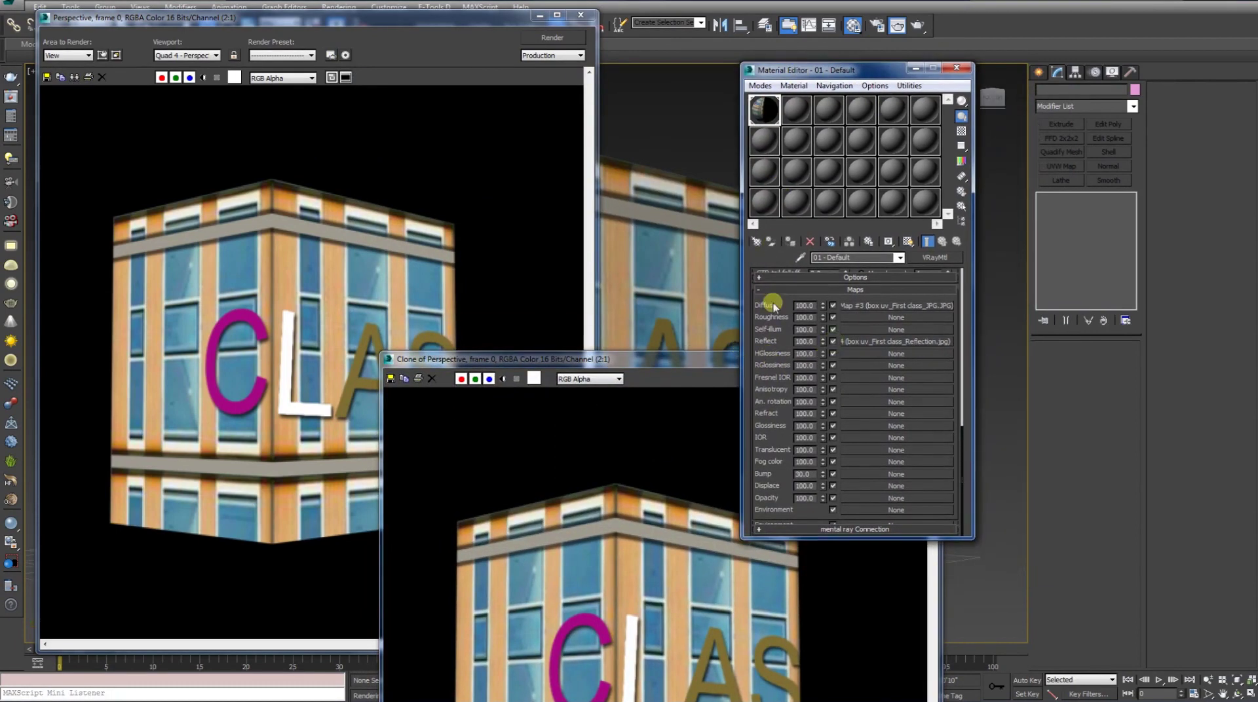
Step: Open an enlarged material sample preview and toggle the reflect map off and back on
double_click(762, 116)
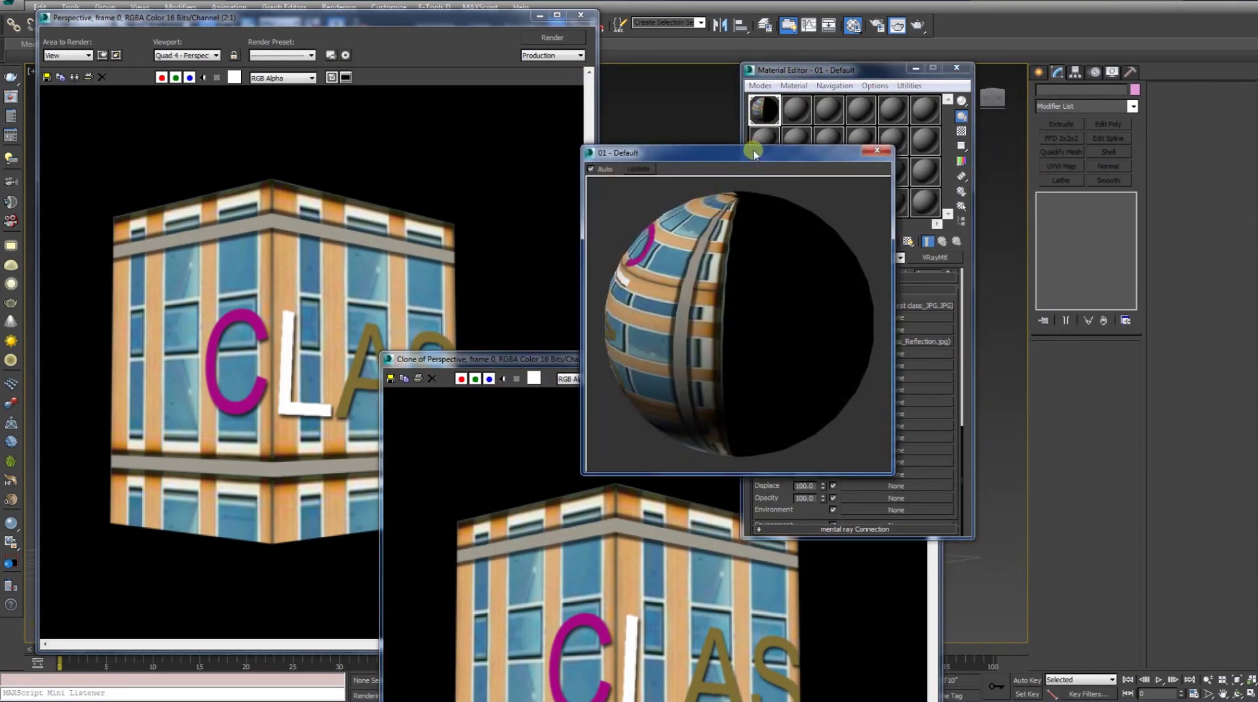
drag(753, 151, 573, 129)
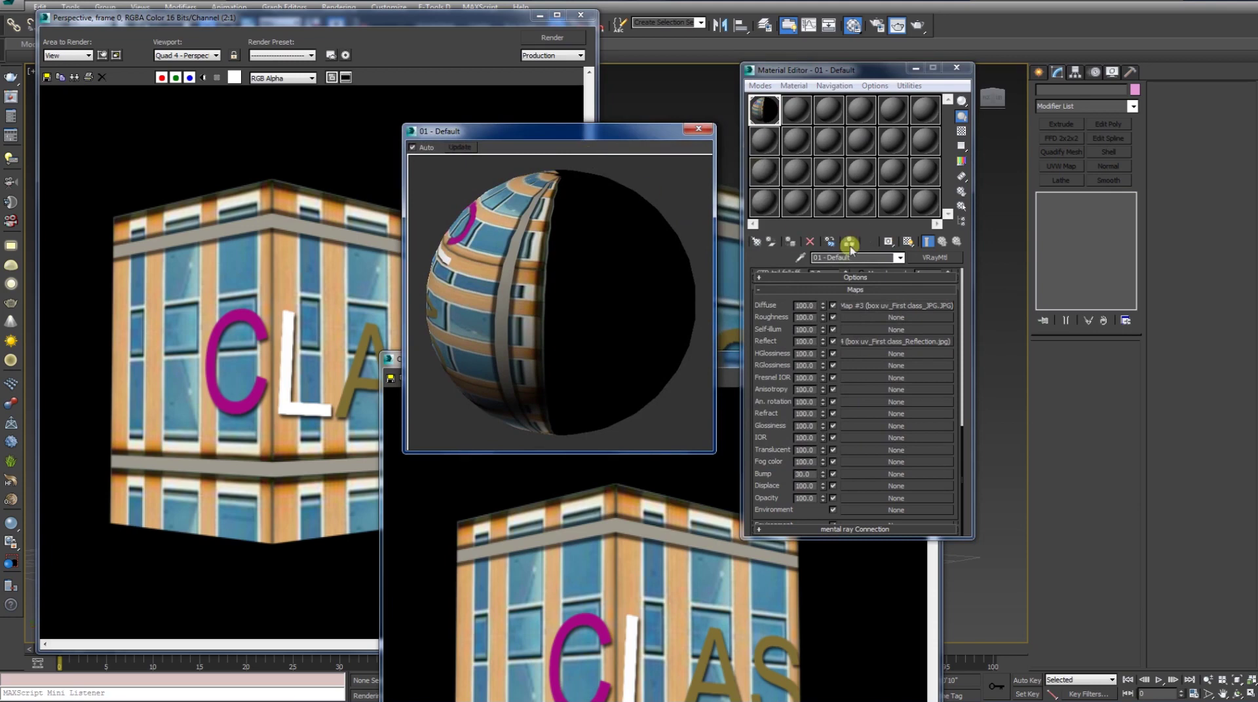
click(833, 342)
click(833, 342)
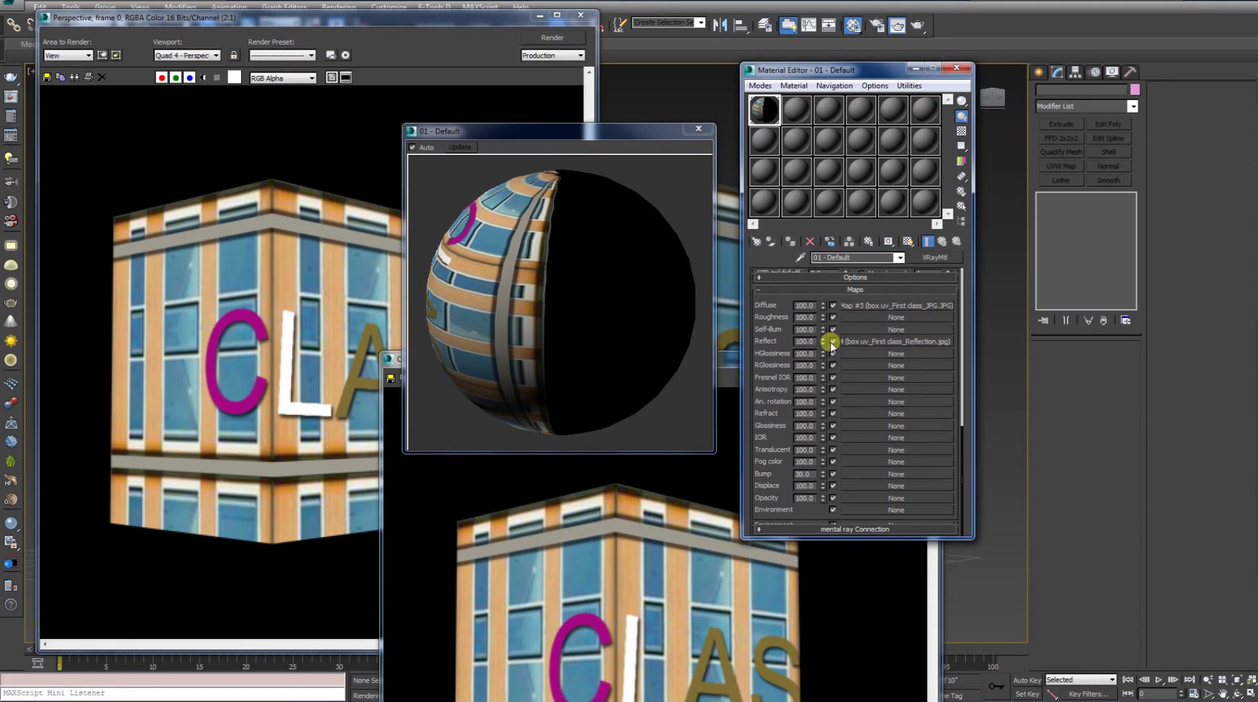
Step: Re-render the perspective view, then close the cloned frame, preview and frame windows
click(328, 151)
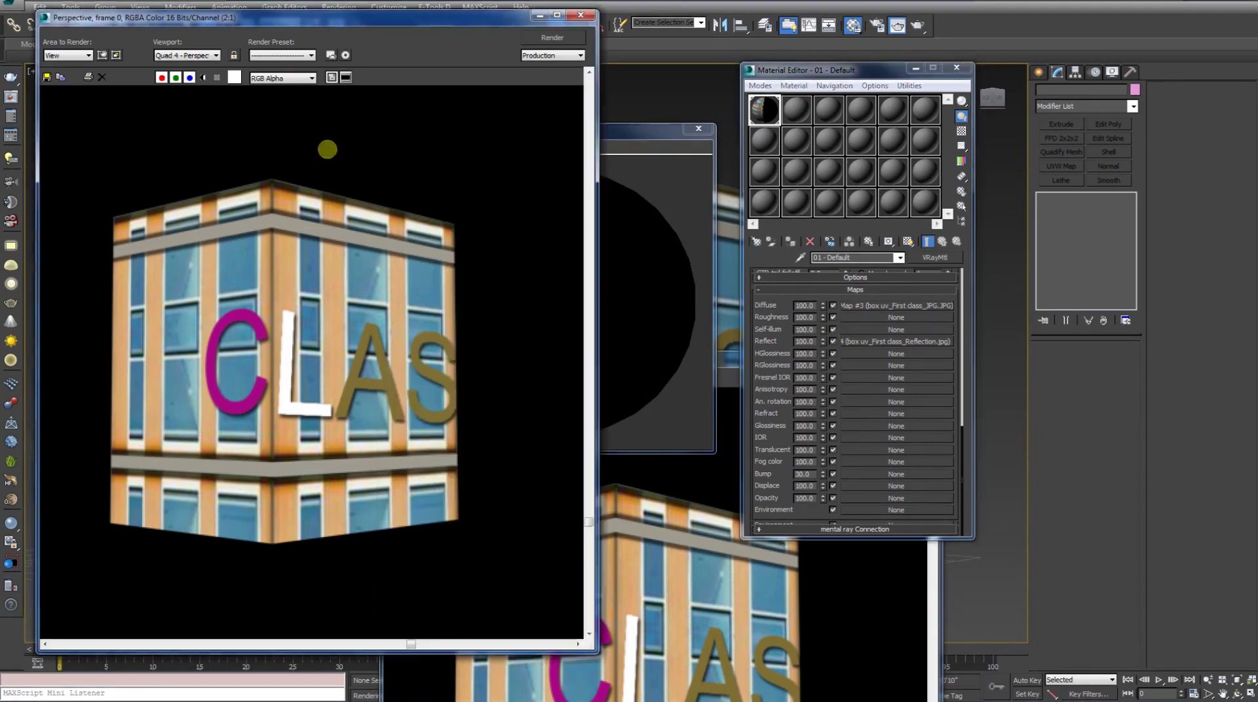
click(544, 40)
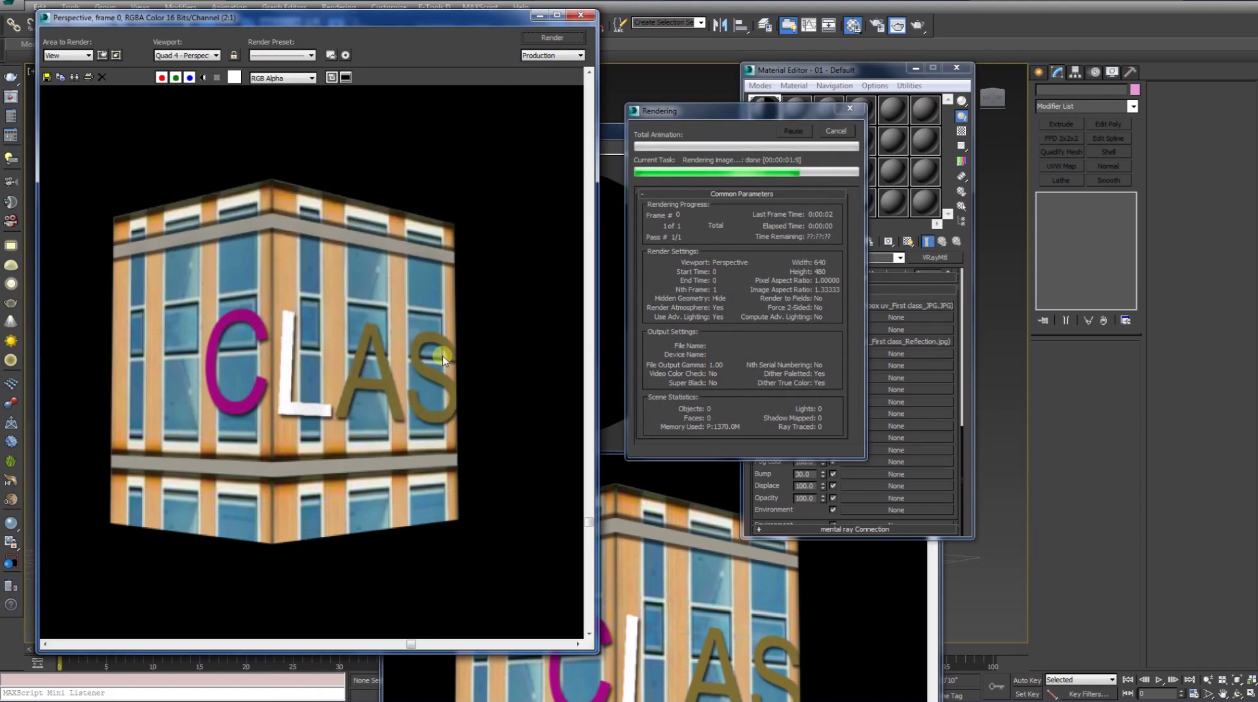
click(650, 651)
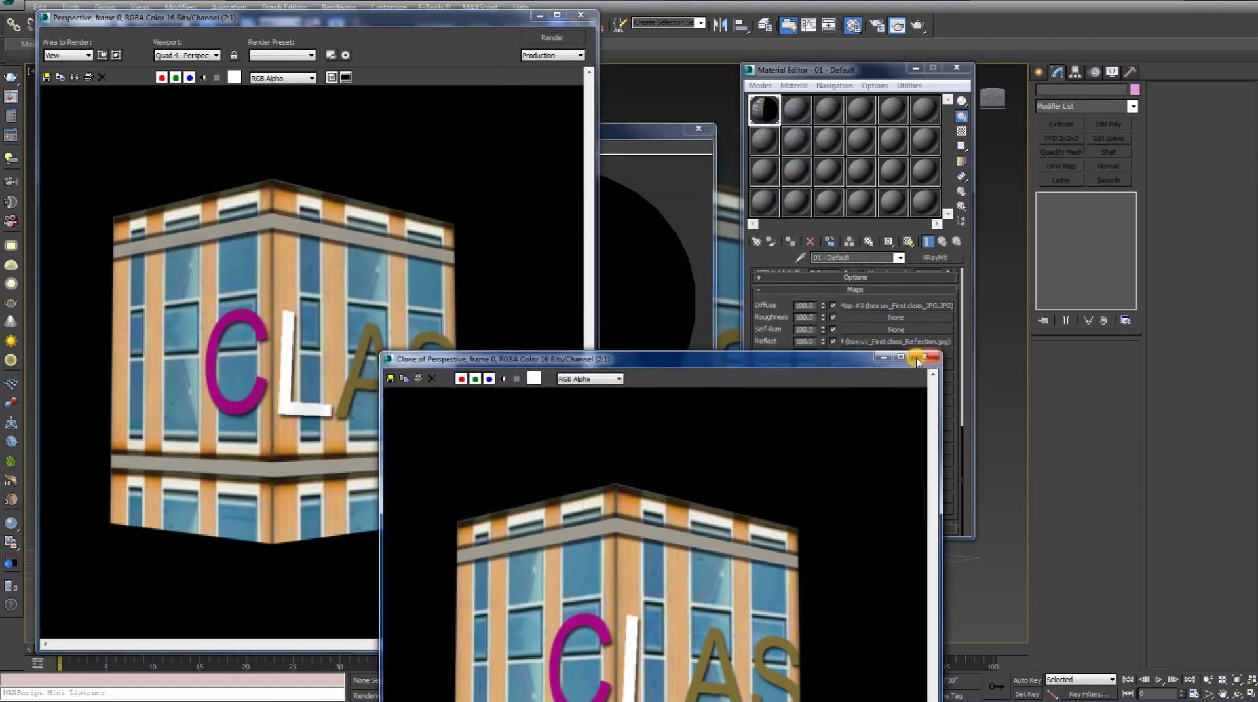
click(924, 356)
click(699, 129)
click(700, 128)
click(580, 15)
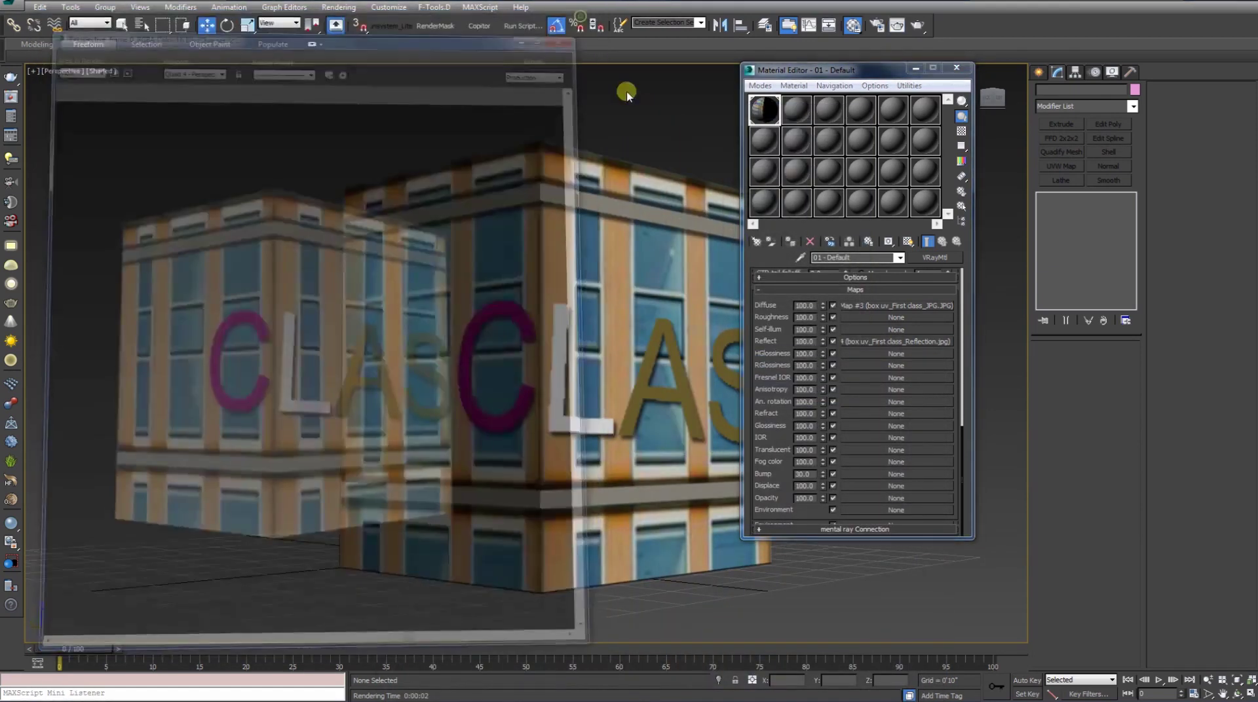
Step: Set the Environment background colour to purple and render the CLASS box against it
key(8)
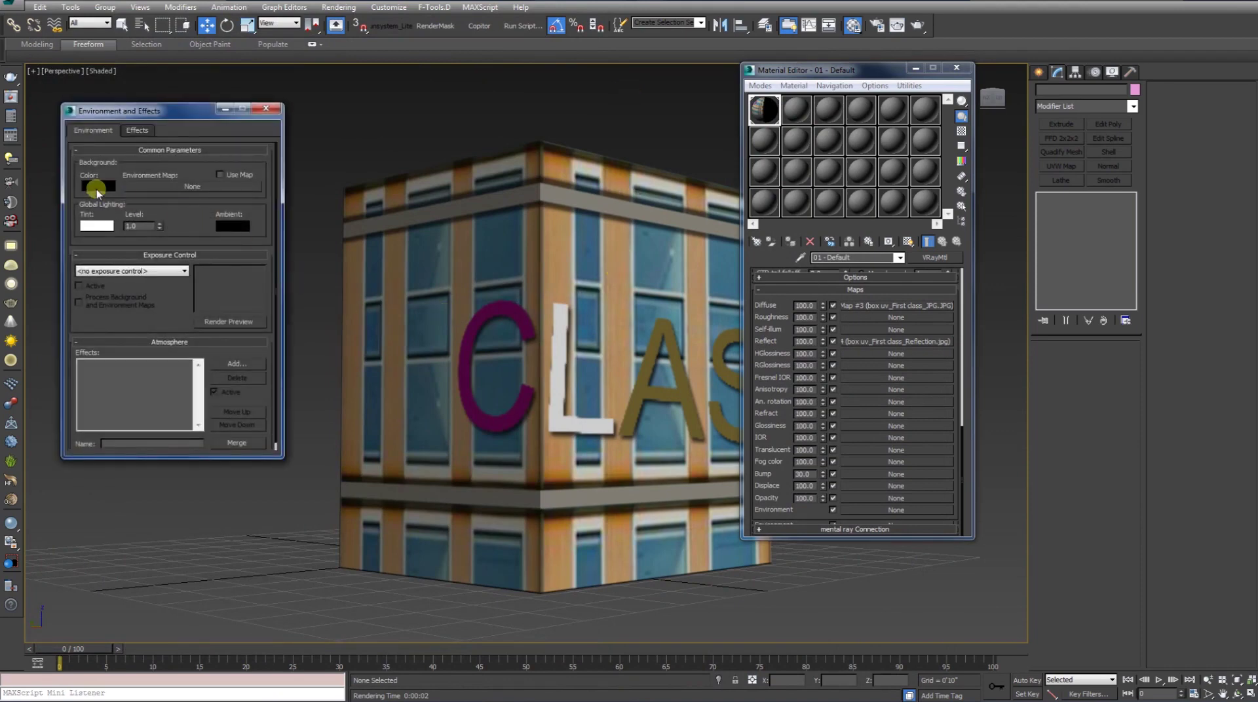
click(97, 188)
drag(312, 123, 330, 111)
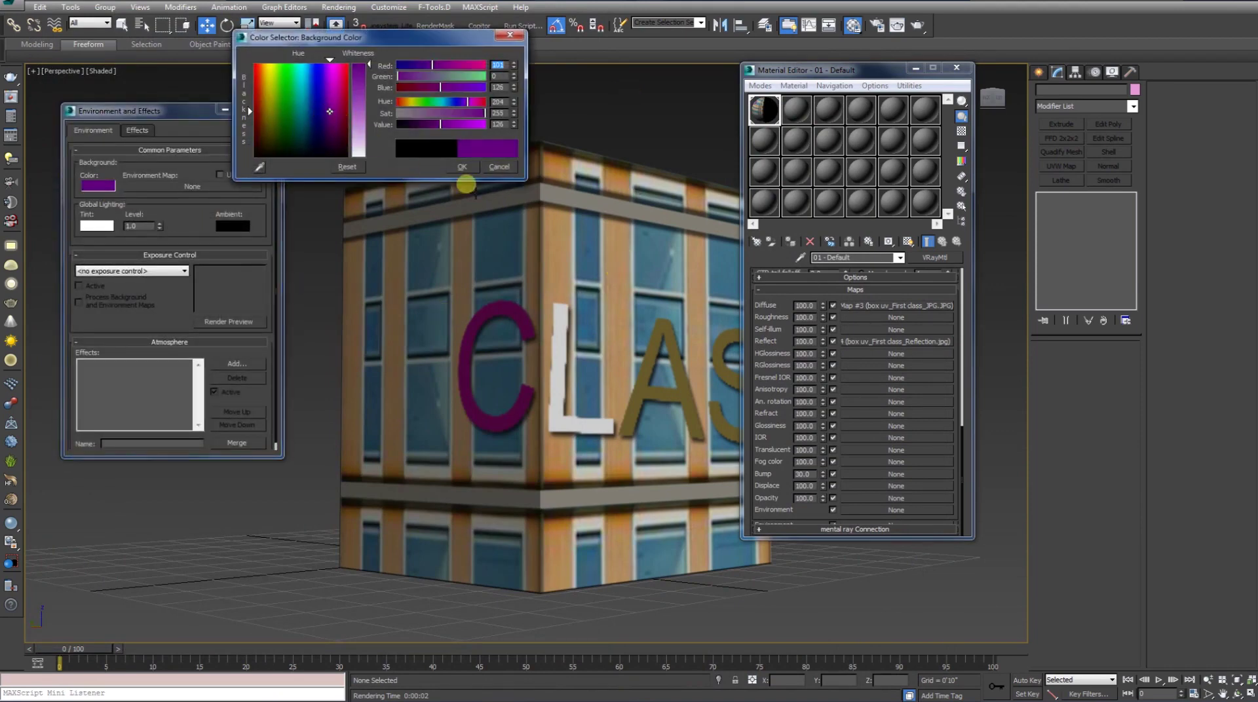
click(463, 166)
click(275, 111)
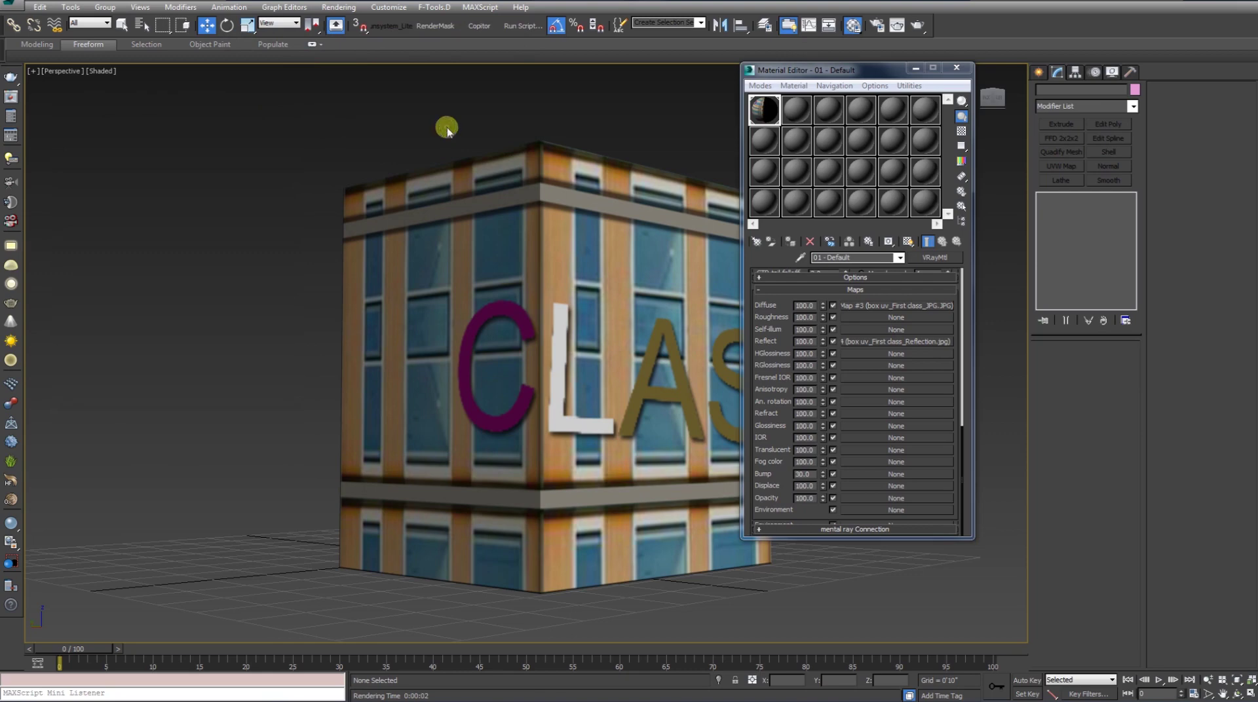
key(shift+q)
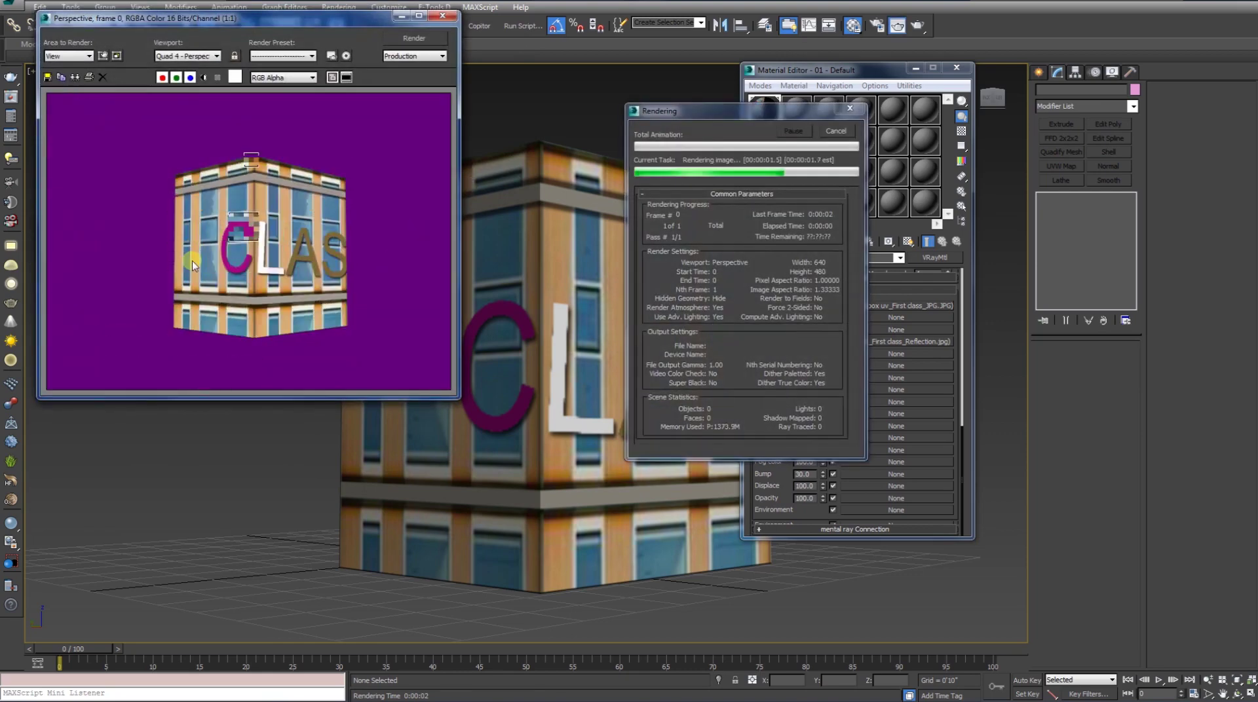
scroll(302, 262, up, 2)
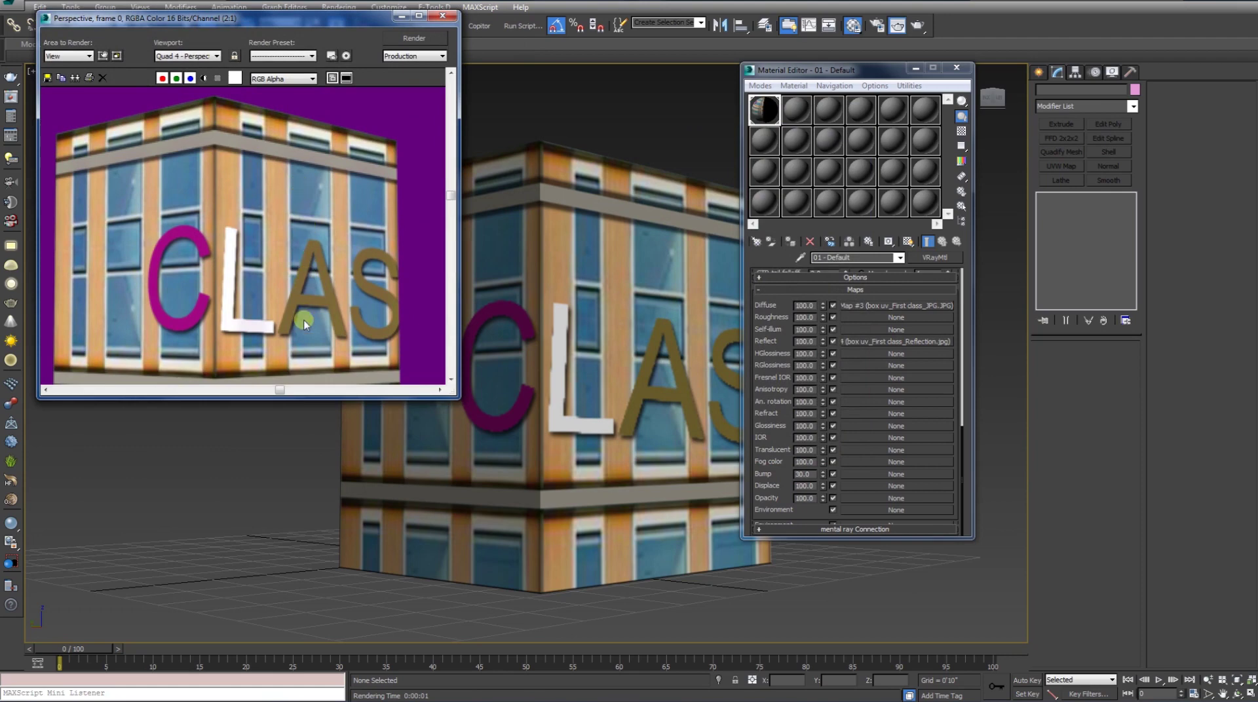
Step: Turn off Fresnel reflections on the box's VRayMtl and re-render to compare
middle_drag(303, 323, 340, 266)
scroll(764, 344, up, 5)
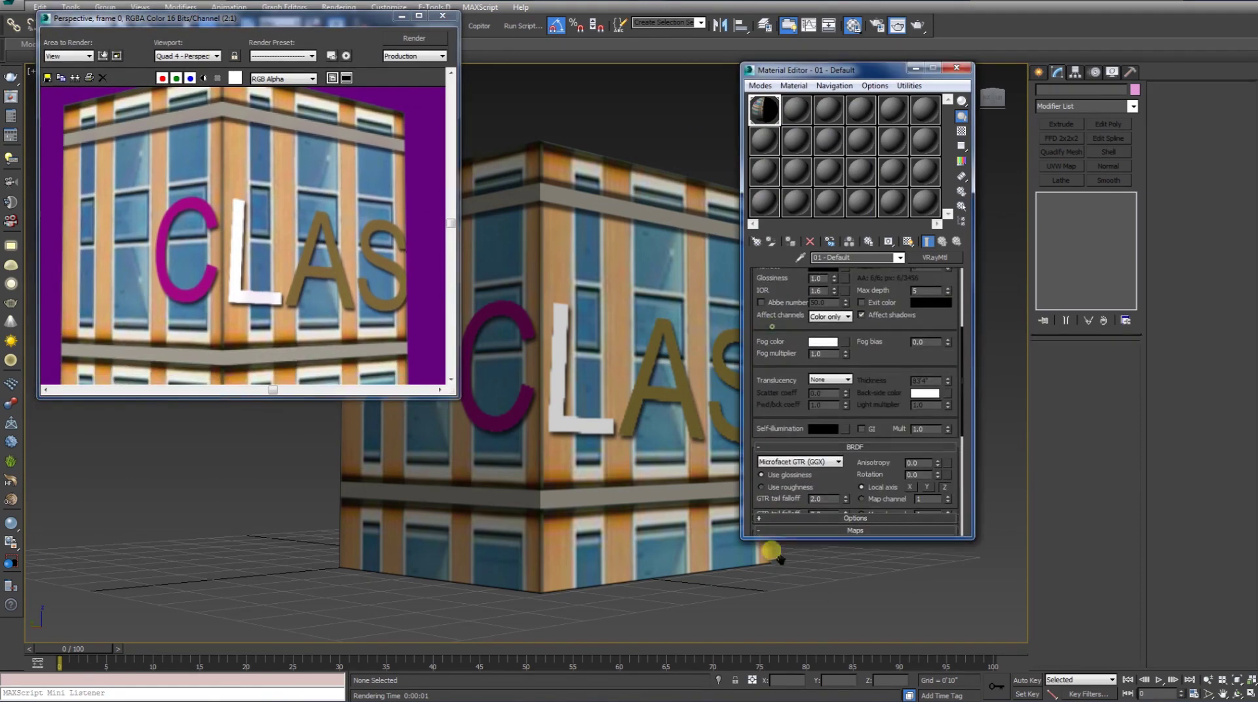
drag(783, 300, 759, 553)
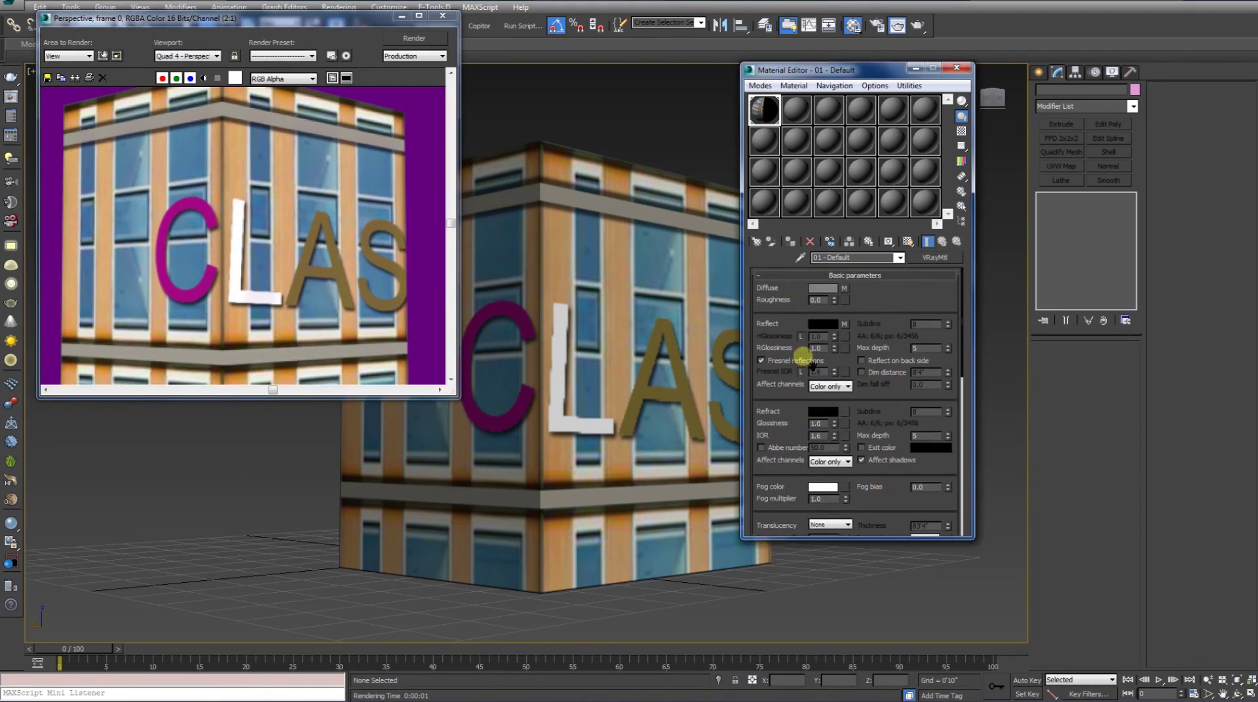
click(761, 360)
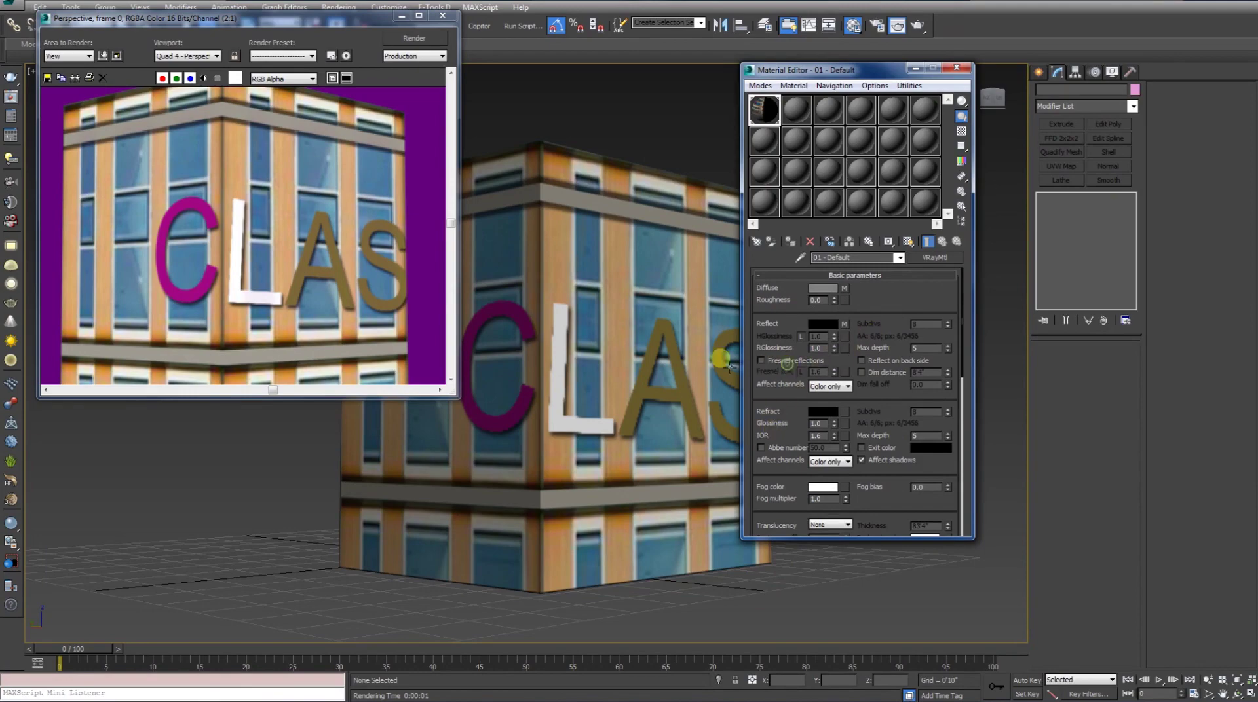
click(422, 43)
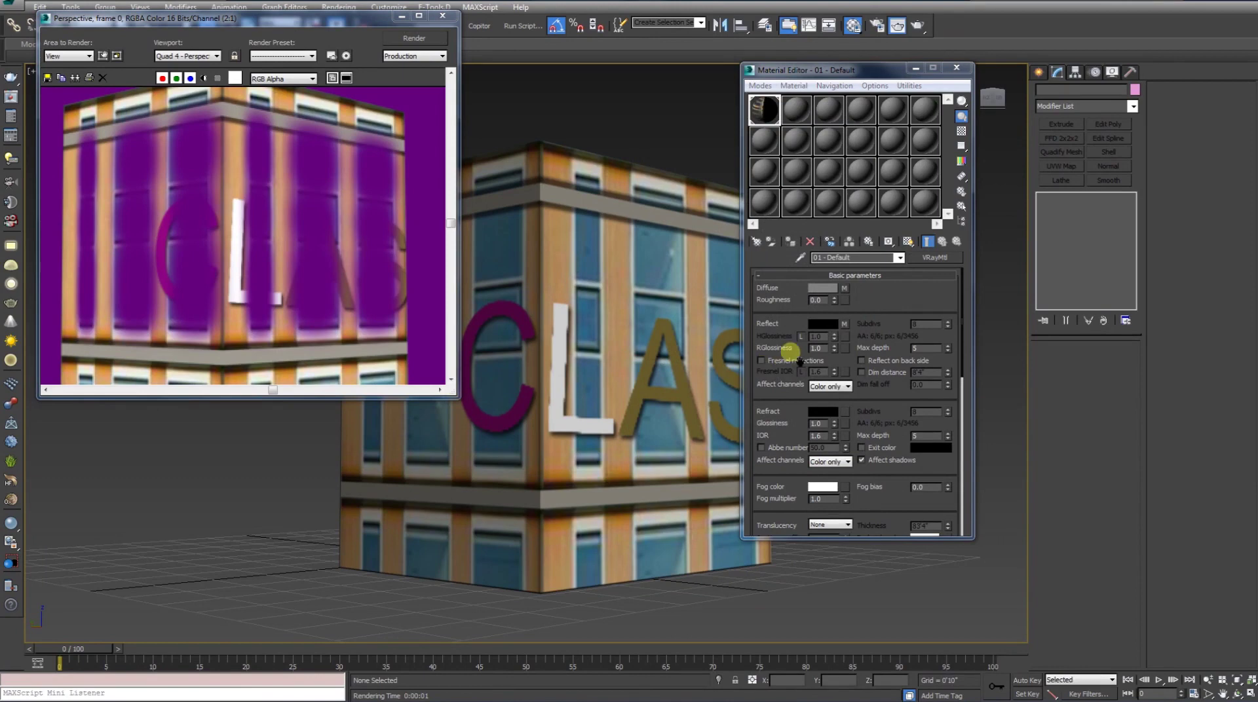
right_click(769, 444)
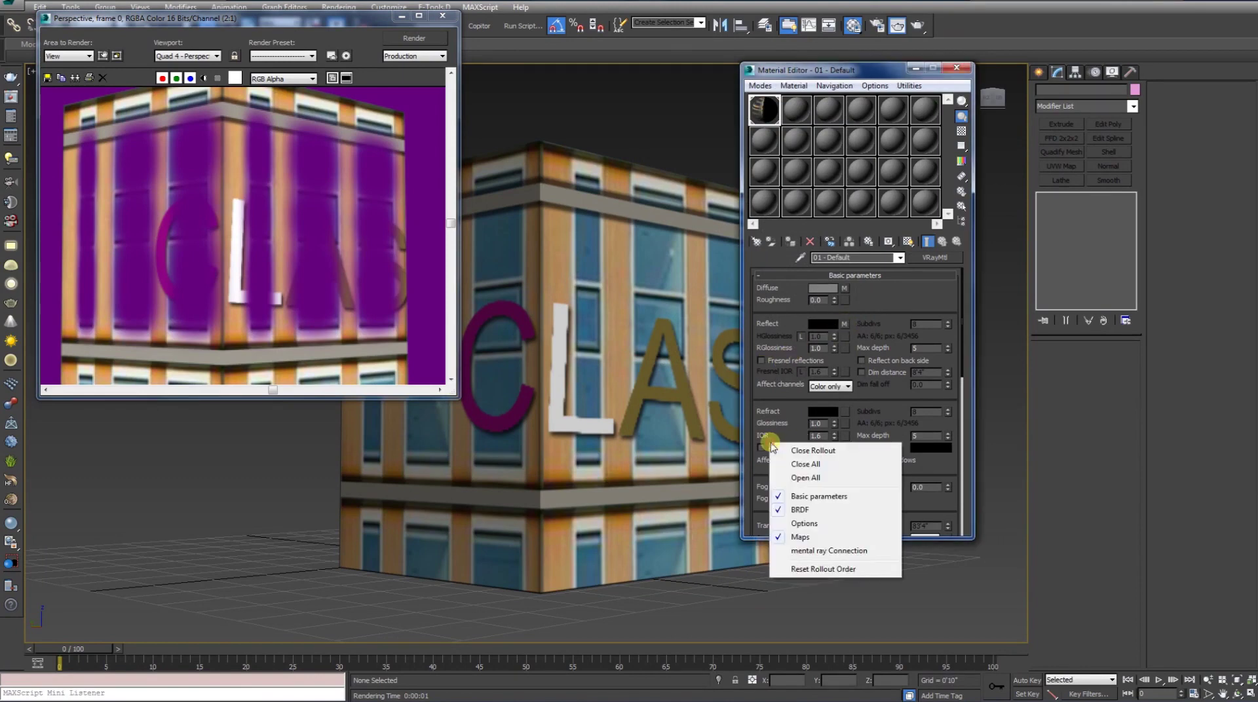
click(803, 537)
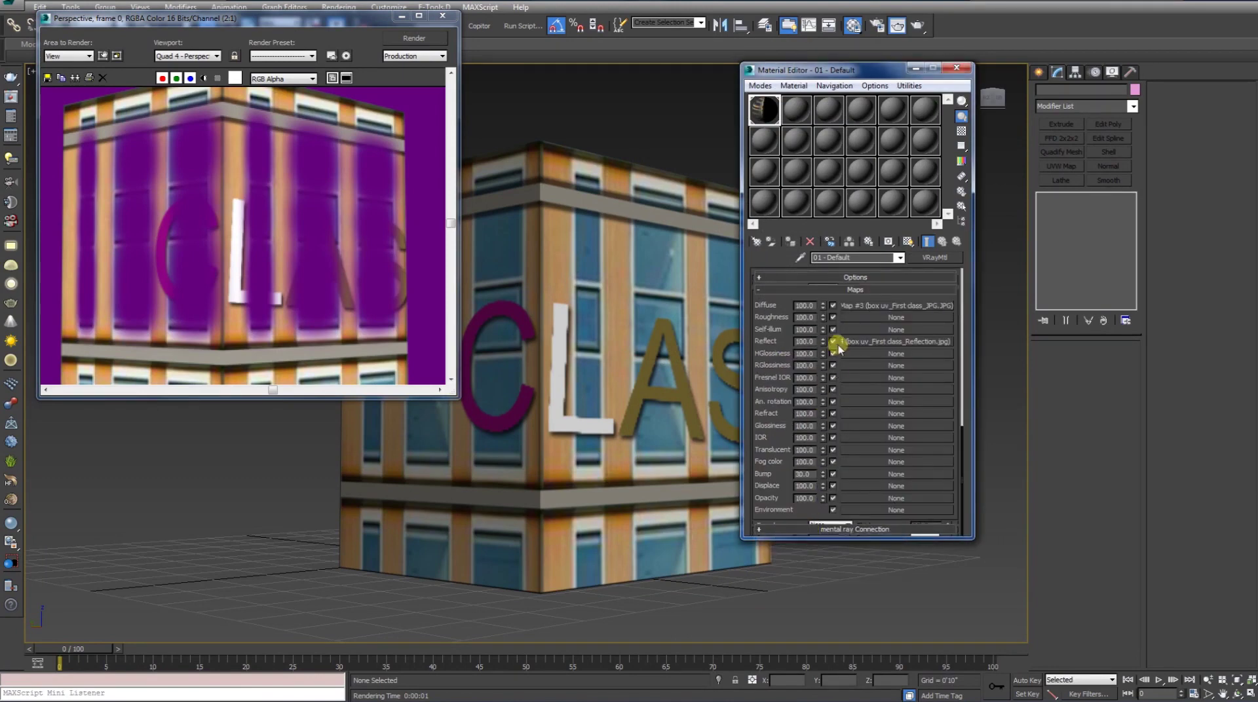
click(414, 38)
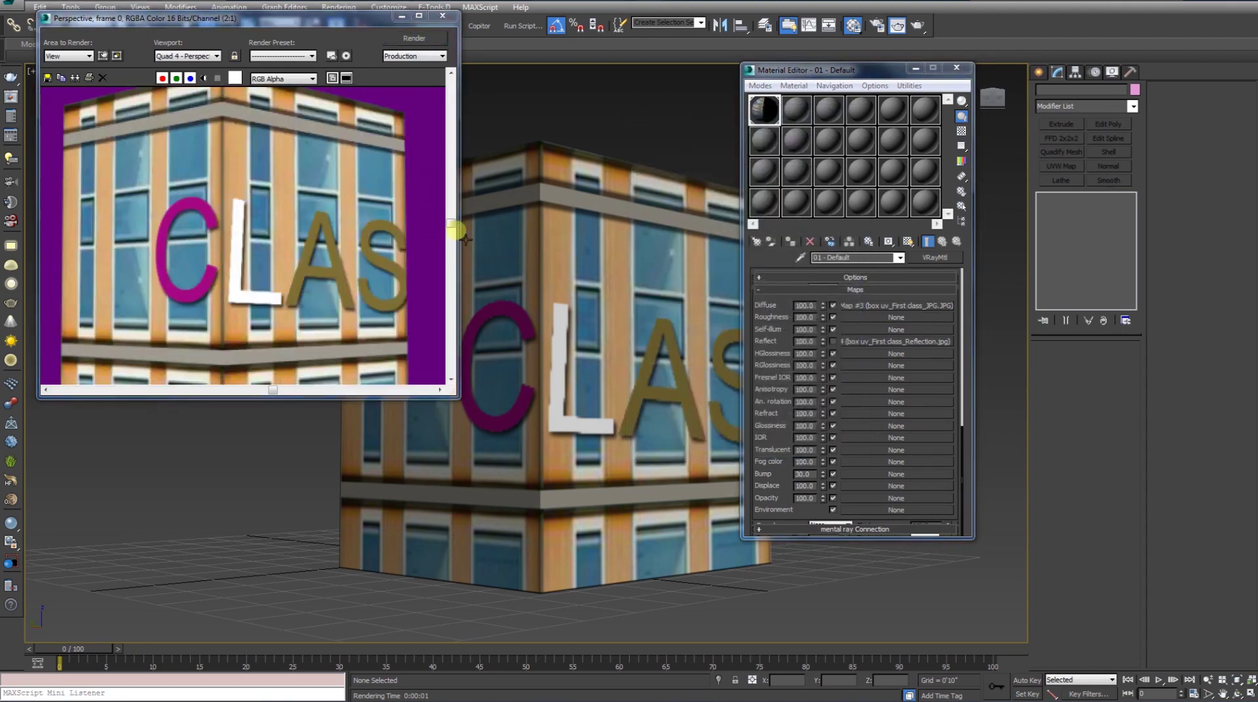
Step: Lighten the Environment background colour from purple to a pale pink
key(8)
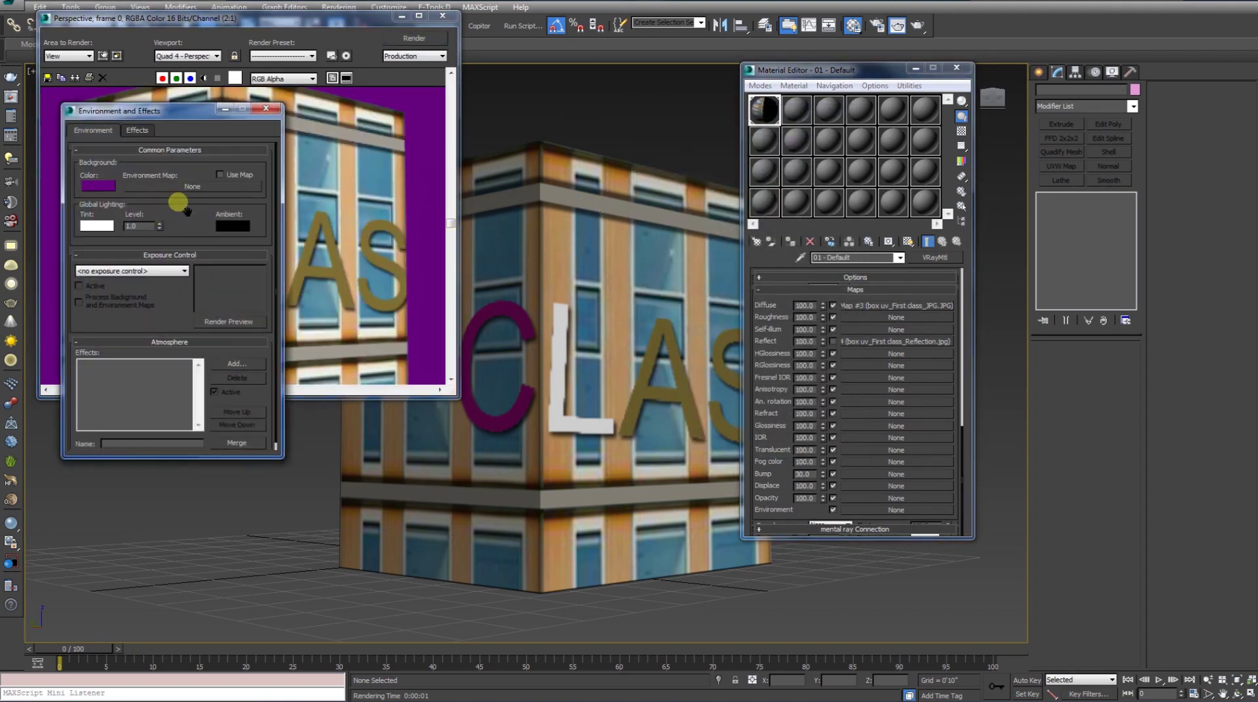
click(110, 189)
drag(360, 79, 359, 141)
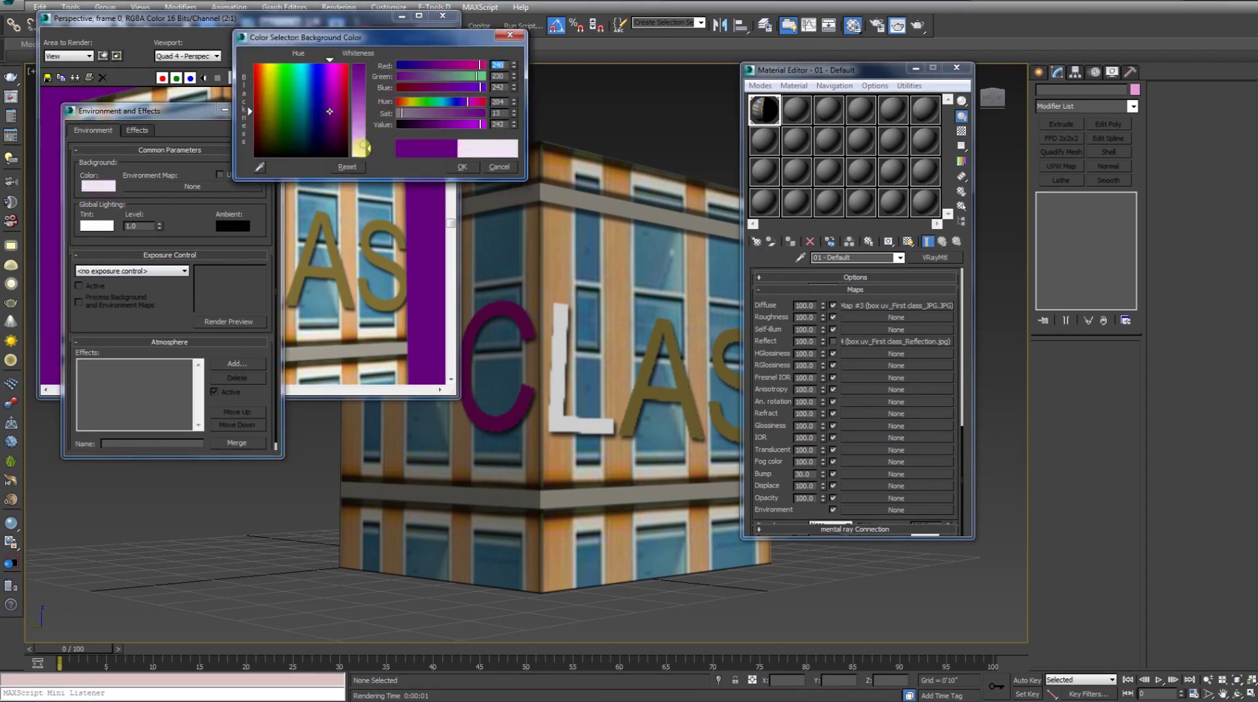
click(462, 167)
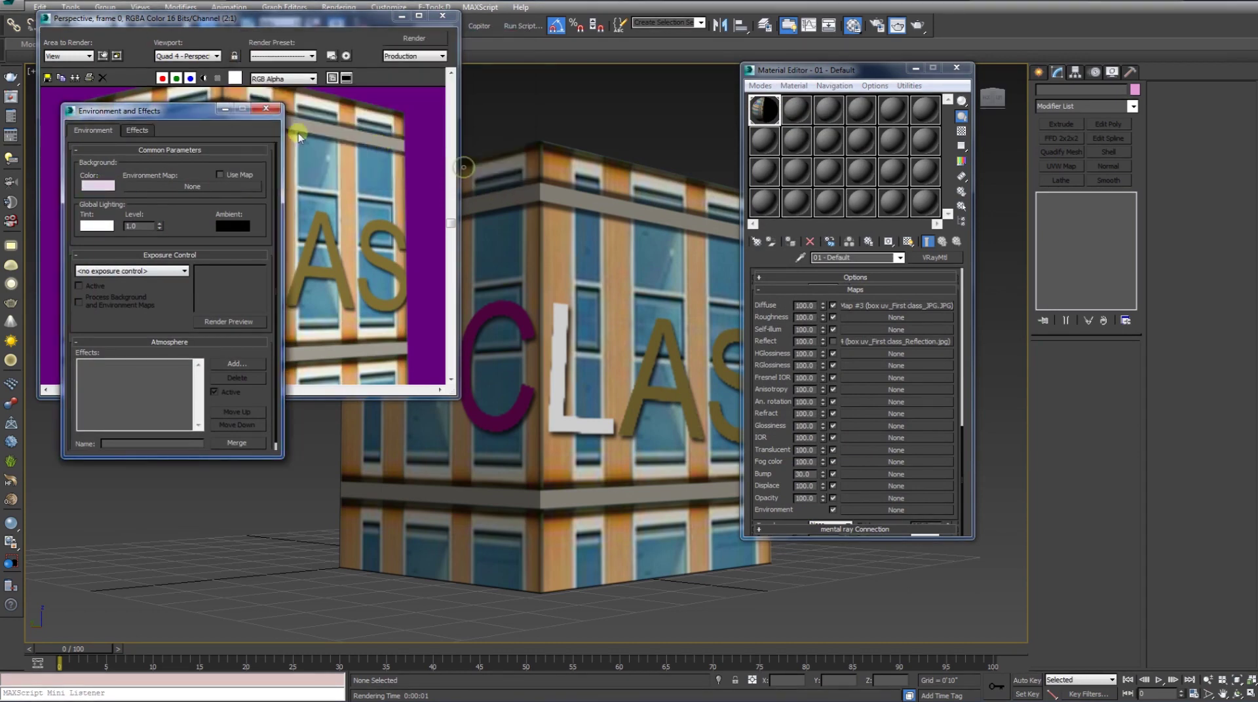
click(274, 111)
scroll(311, 297, down, 1)
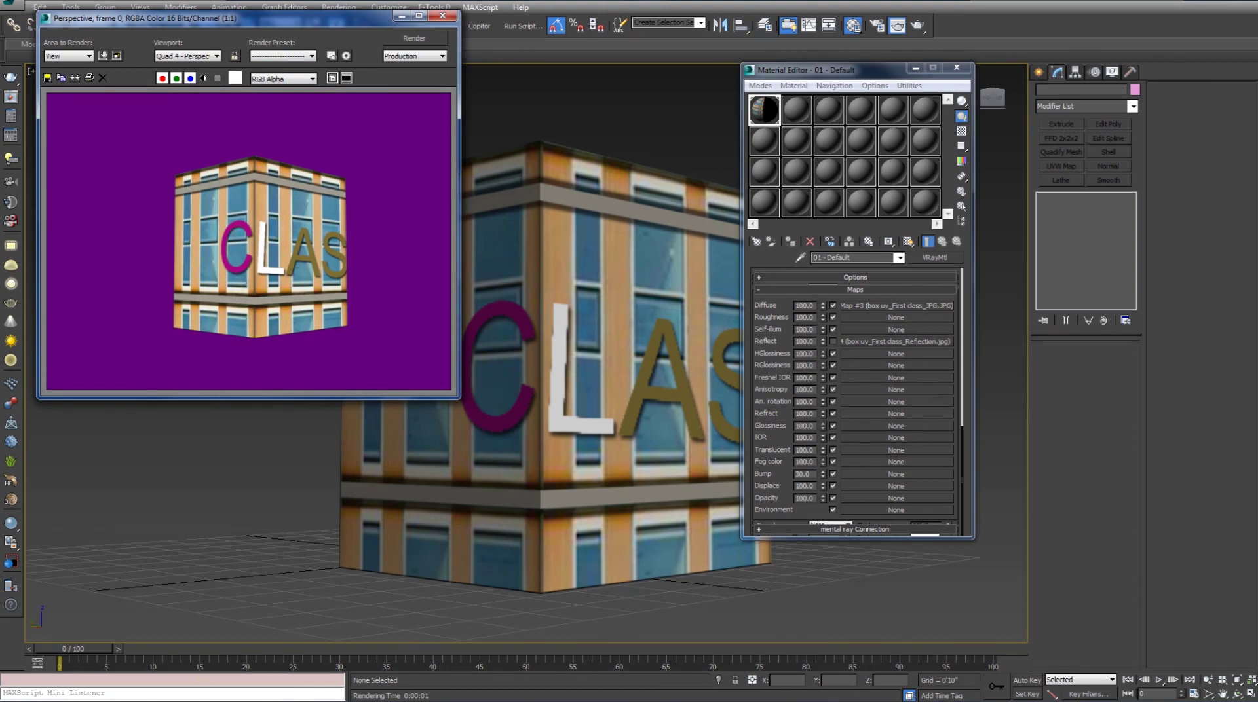
Step: Show the speculer/reflection group and move Layer 1 copy to its top
click(365, 667)
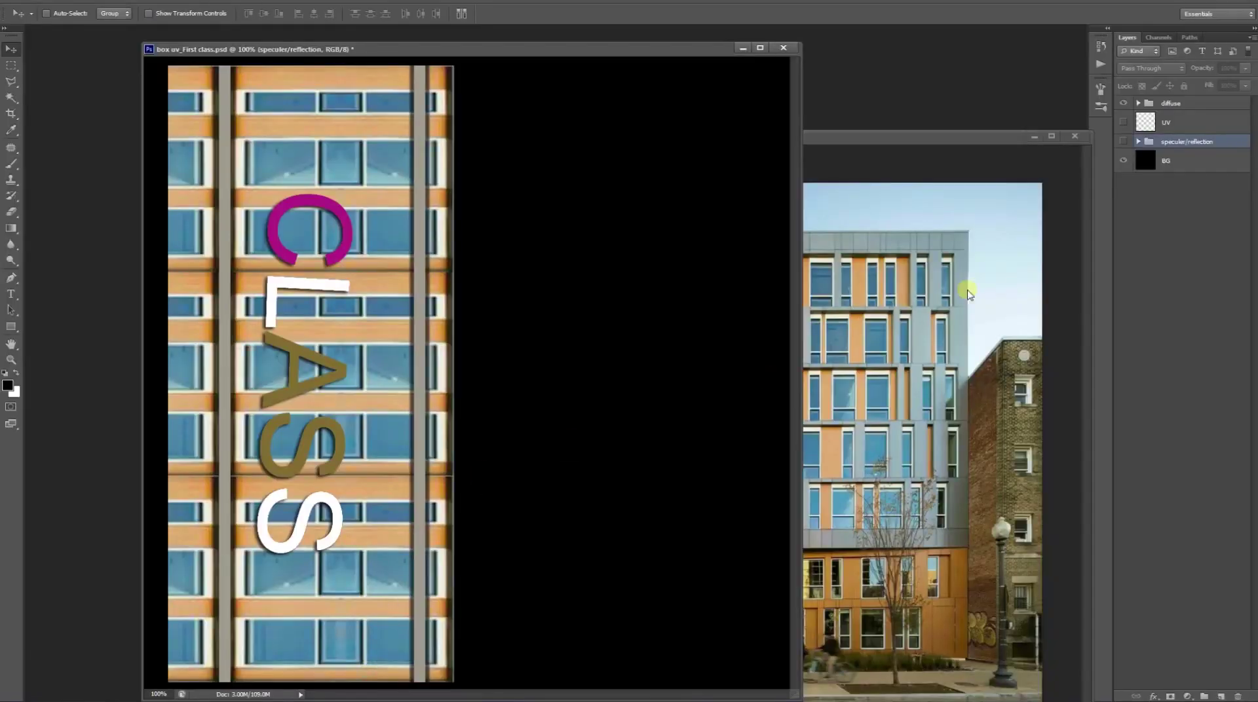
drag(1127, 157, 1142, 144)
click(1139, 141)
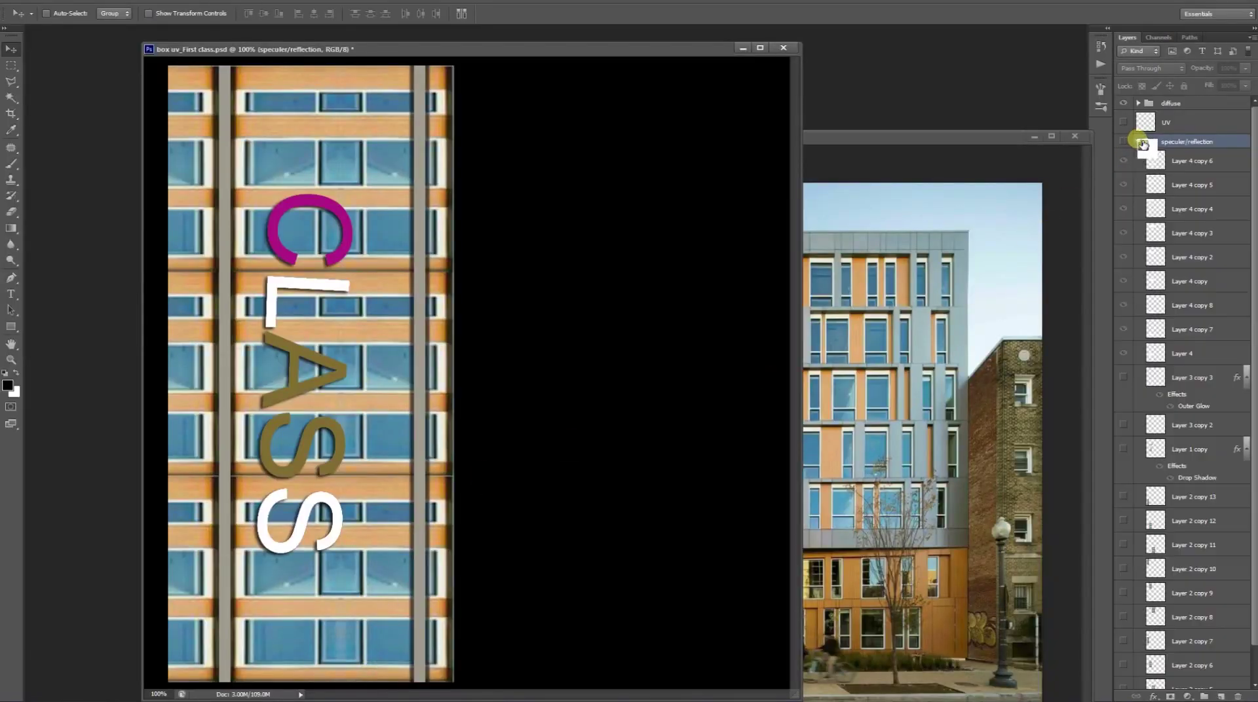
mouse_move(1134, 139)
mouse_down()
mouse_move(1137, 109)
mouse_move(1127, 379)
mouse_up()
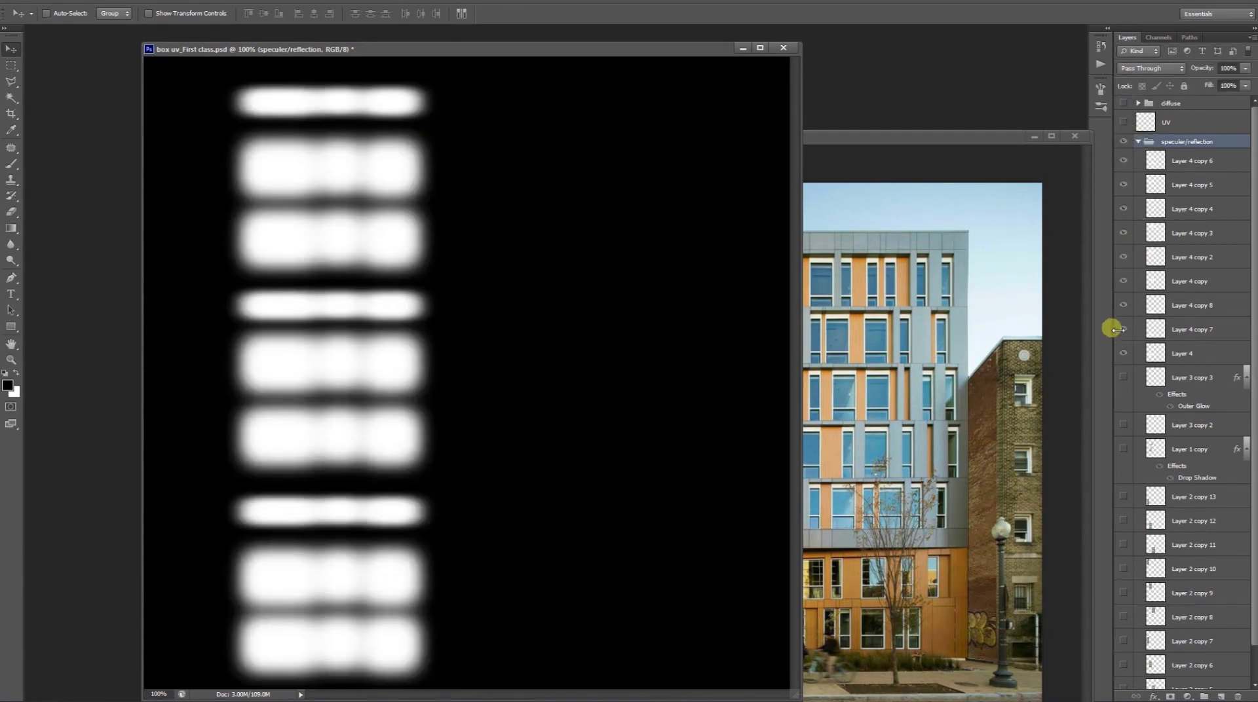
drag(1127, 384, 1128, 457)
click(1201, 453)
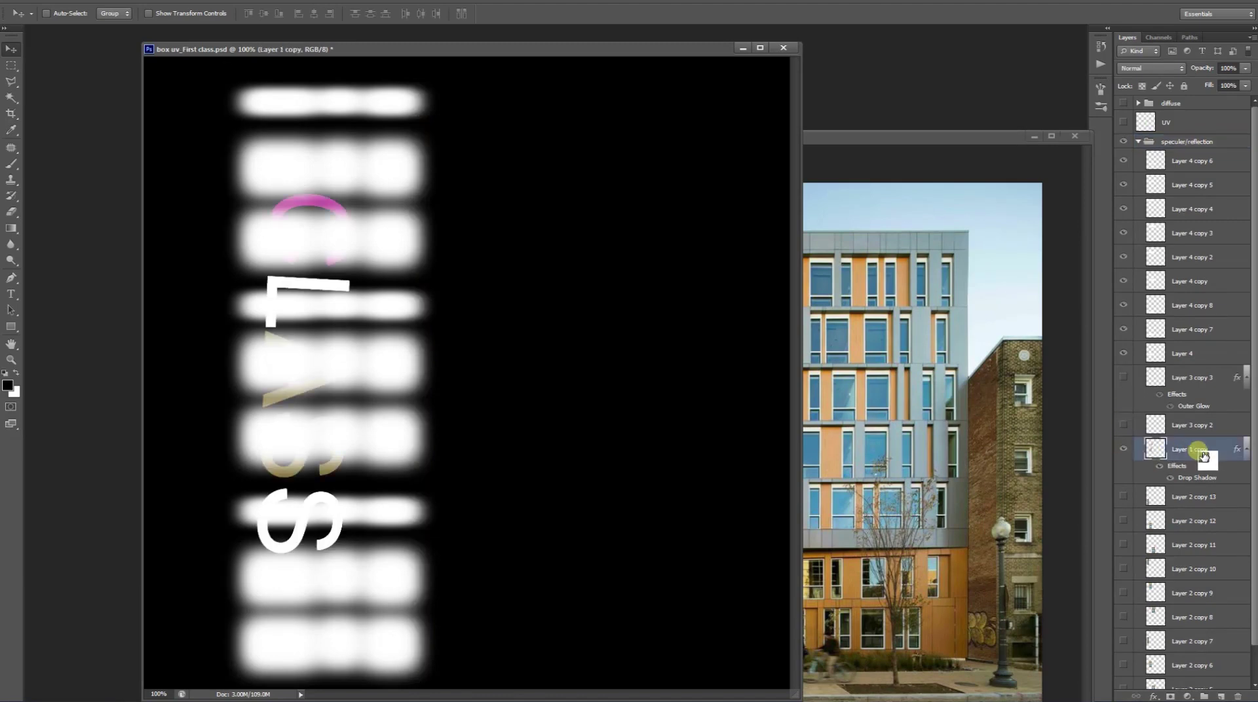
drag(1198, 453, 1206, 160)
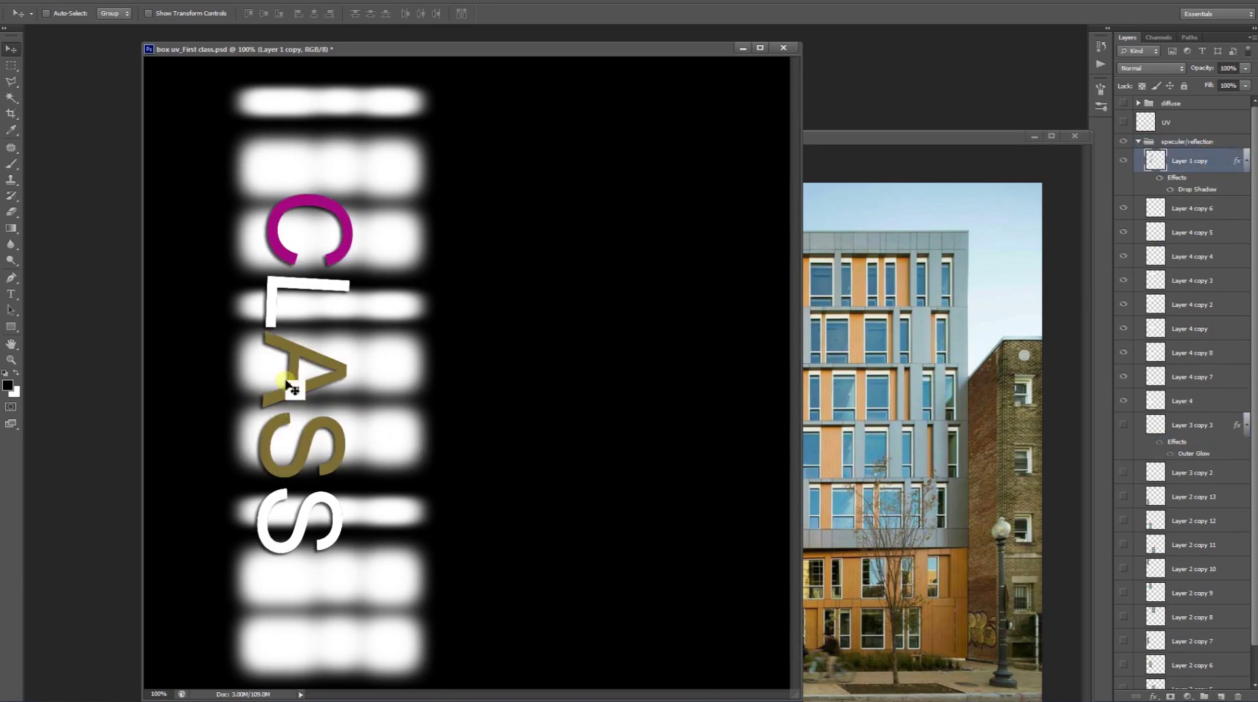
Step: Select the CLASS letter outline, fill it with black, and deselect
ctrl+click(1153, 163)
ctrl+click(1157, 161)
key(alt+BackSpace)
key(ctrl+d)
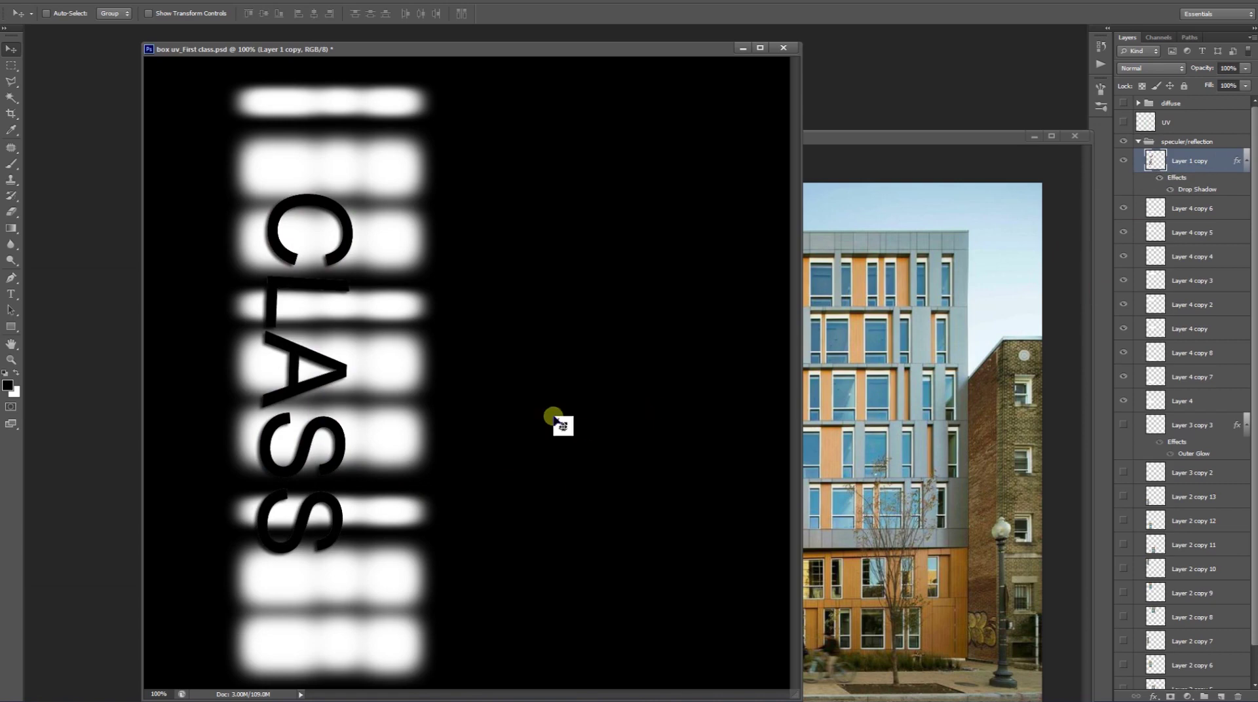
Step: Save the texture as JPEG, replacing box uv_First class_Reflection.jpg
key(ctrl+shift+s)
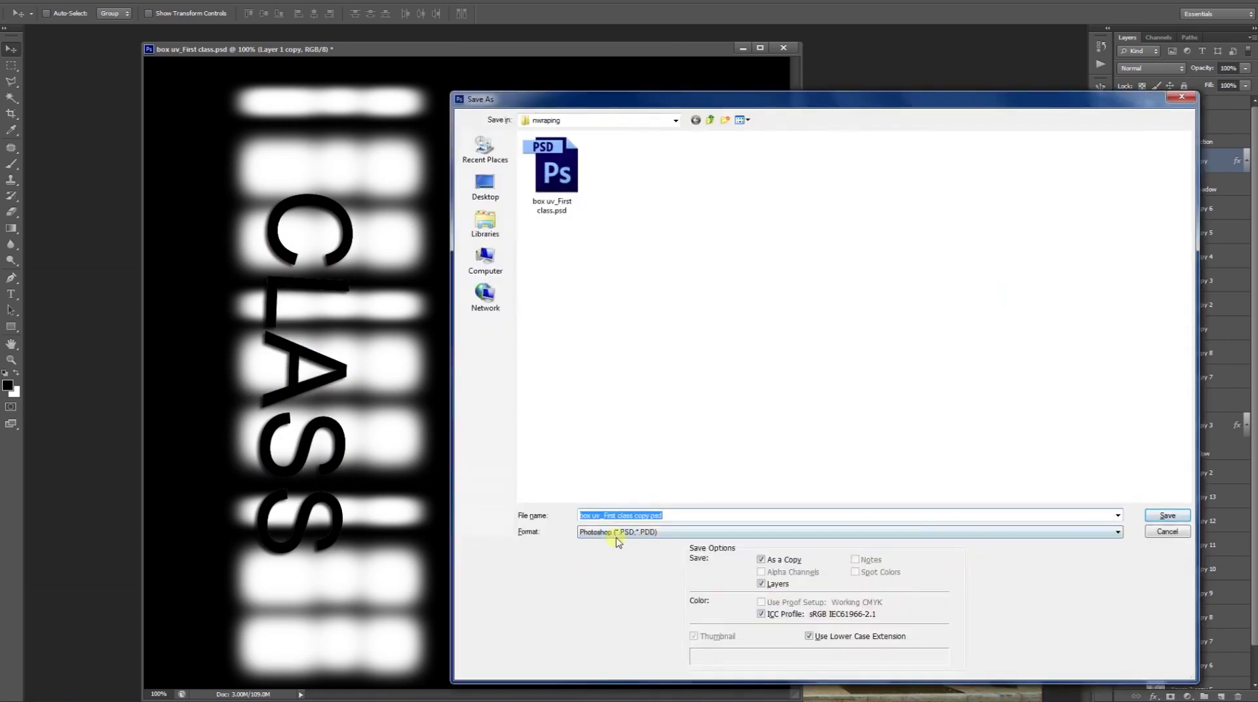
click(616, 533)
click(622, 607)
click(618, 174)
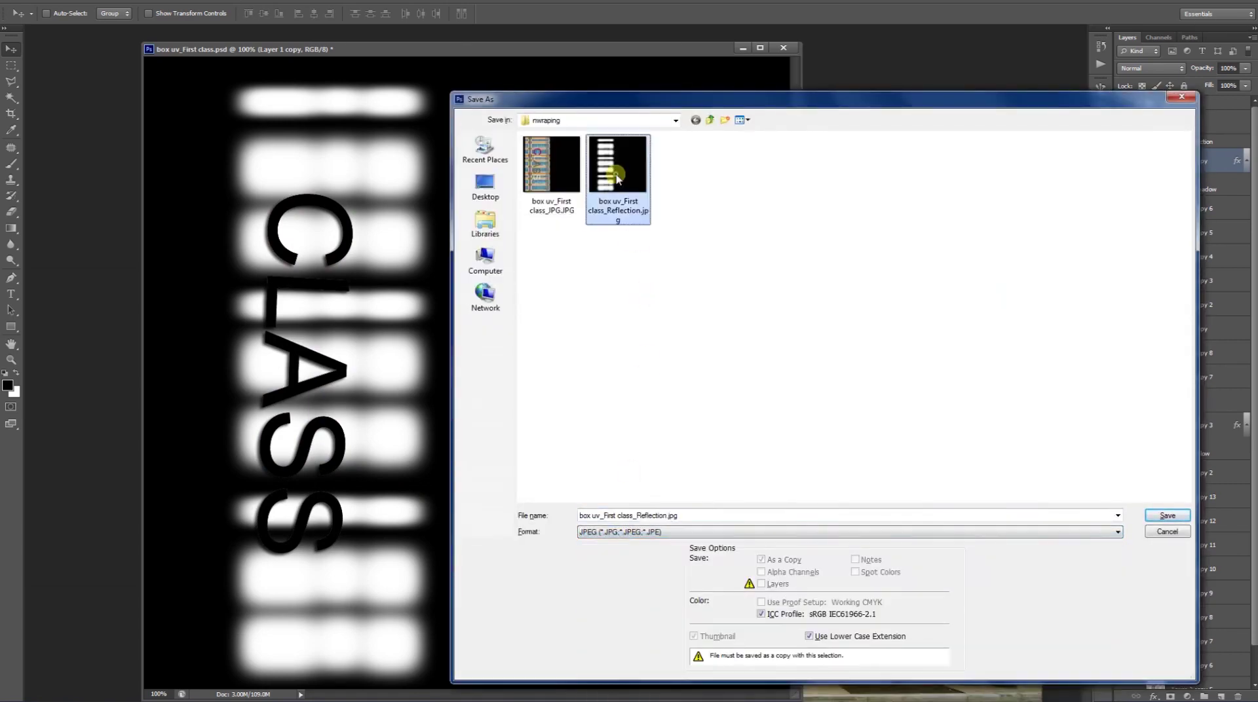
double_click(617, 178)
click(594, 255)
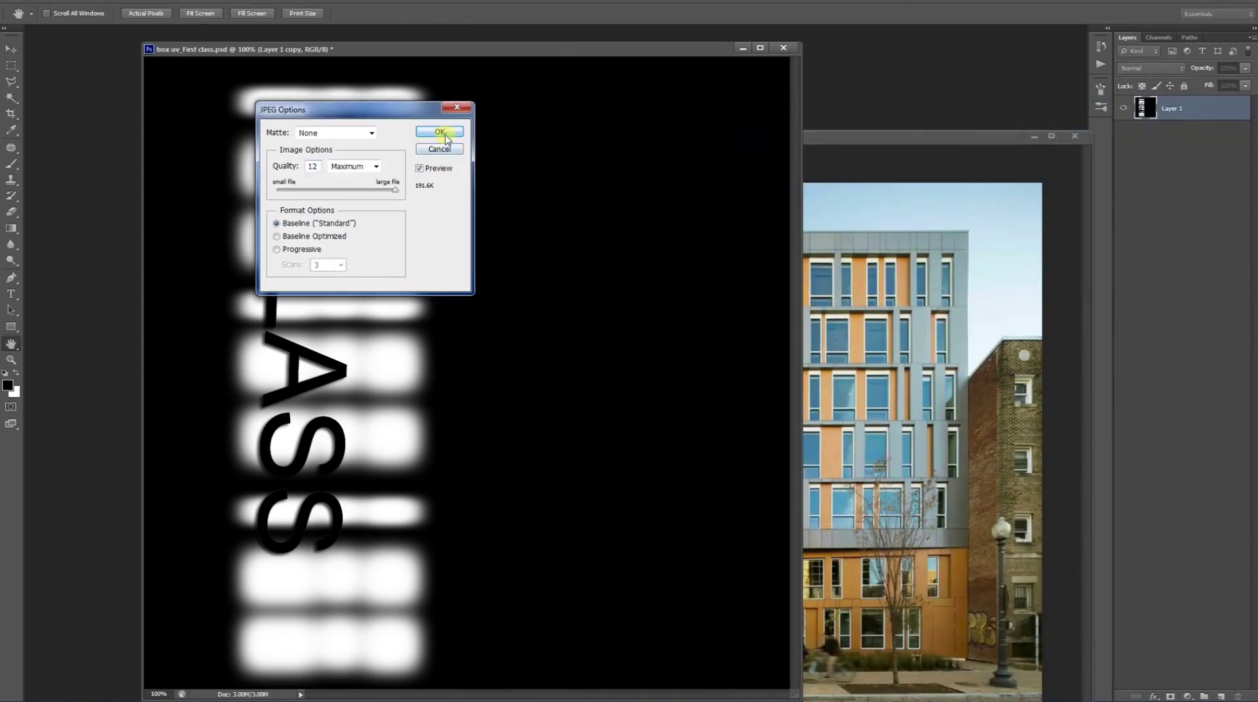
click(440, 133)
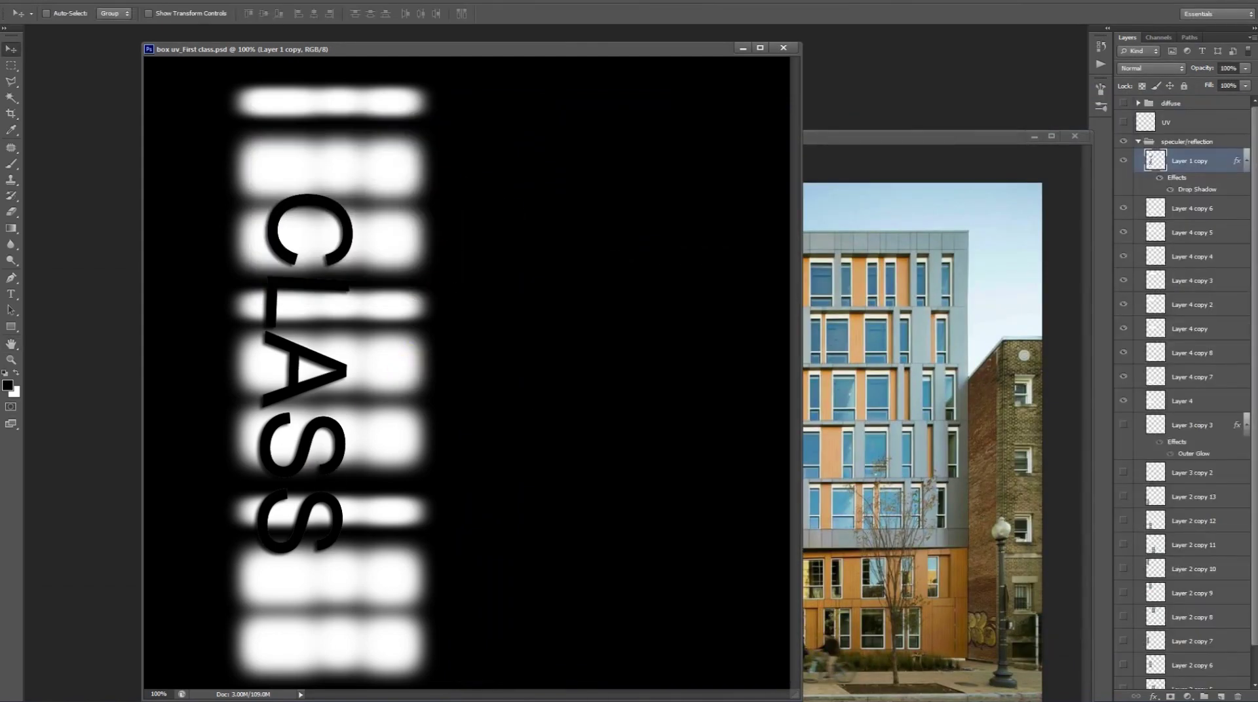
click(192, 635)
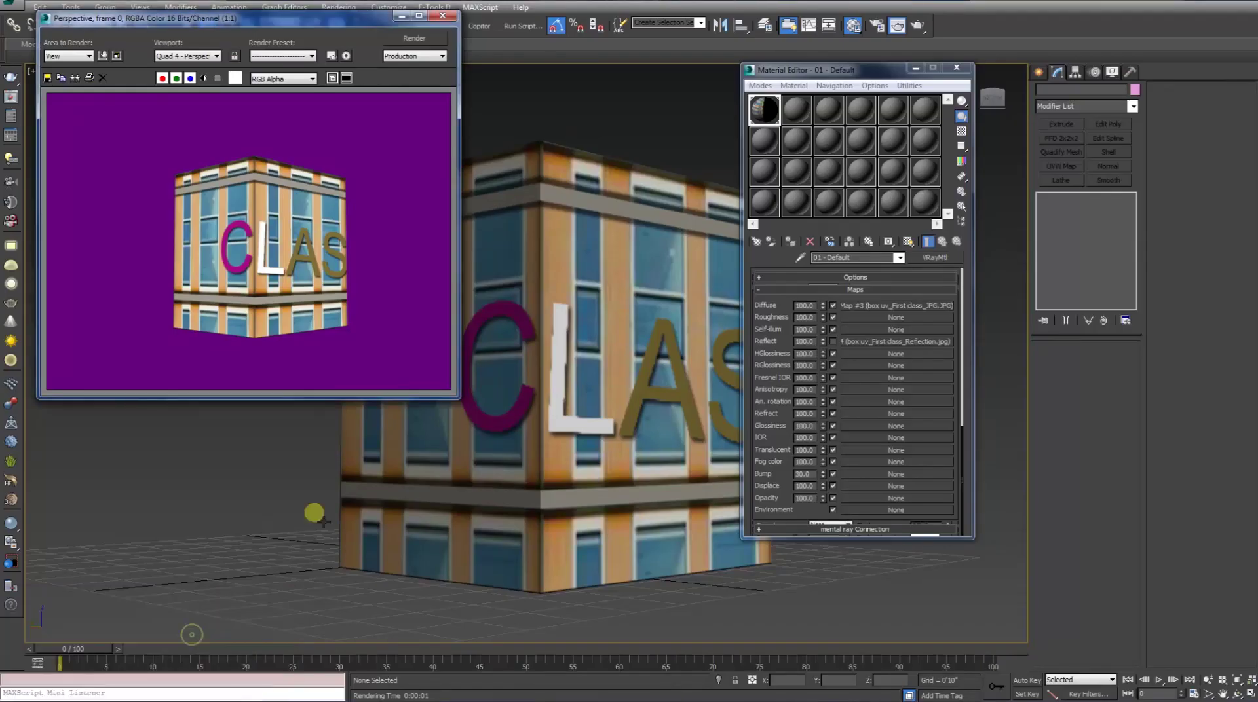
Step: Change the Environment background colour to a light pink
click(601, 104)
key(8)
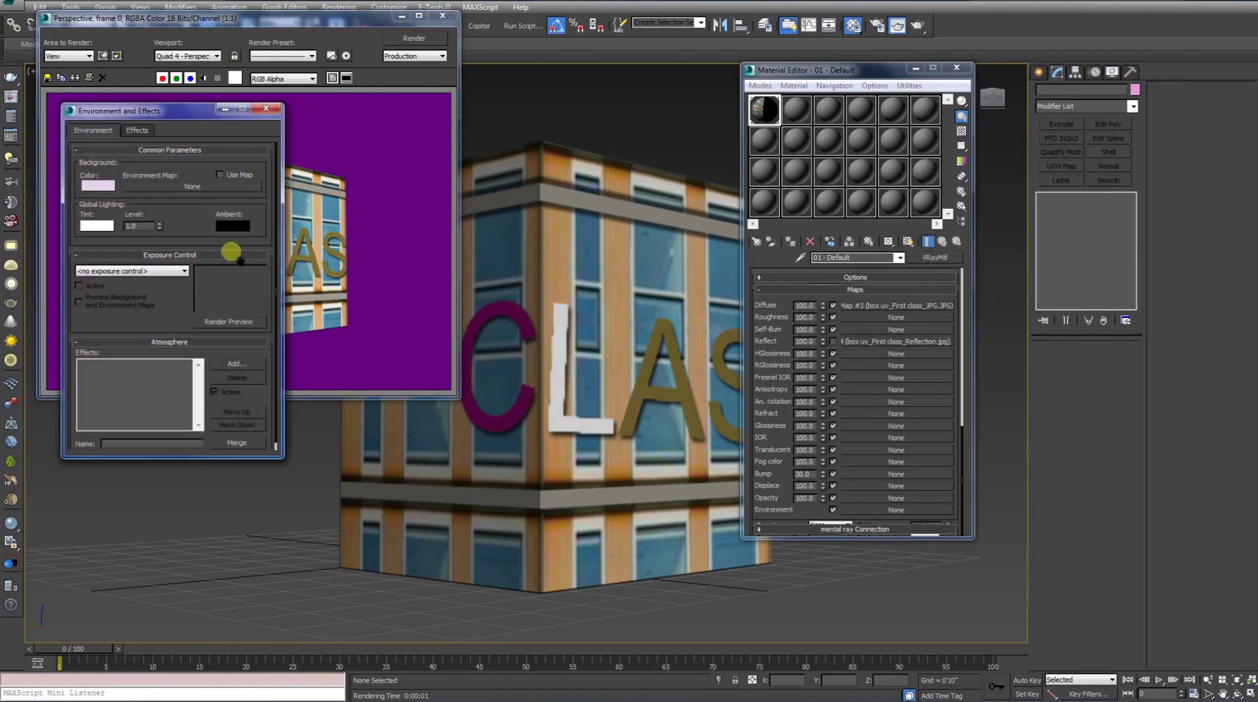
drag(152, 123, 703, 226)
click(621, 279)
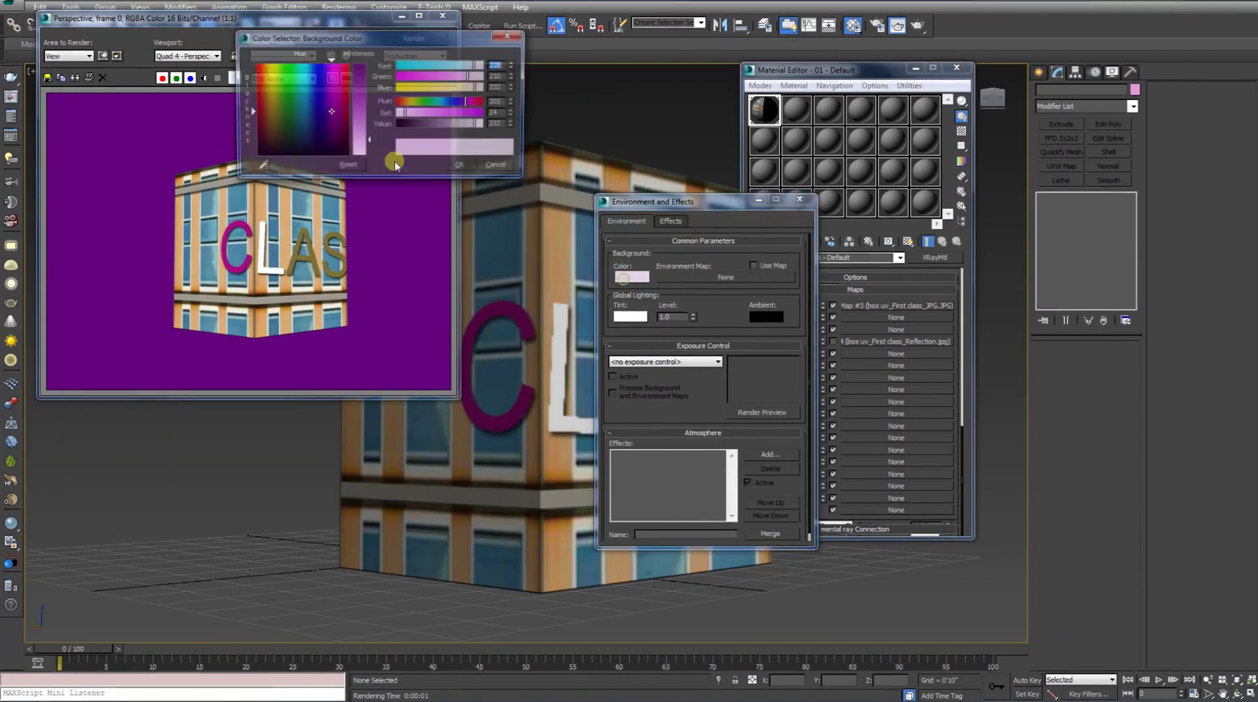
drag(354, 139, 372, 127)
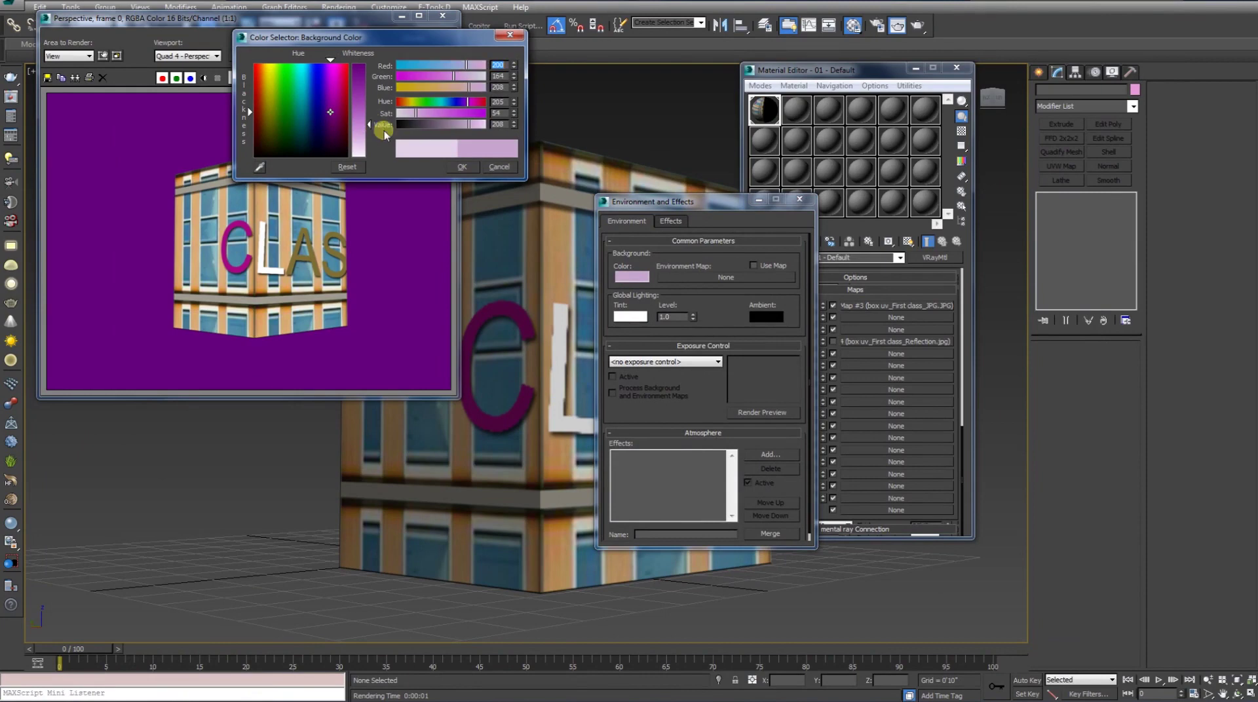
click(462, 166)
click(799, 198)
Step: Re-render twice with the reflection map toggled, check the alpha channel, then close the frame window
click(833, 342)
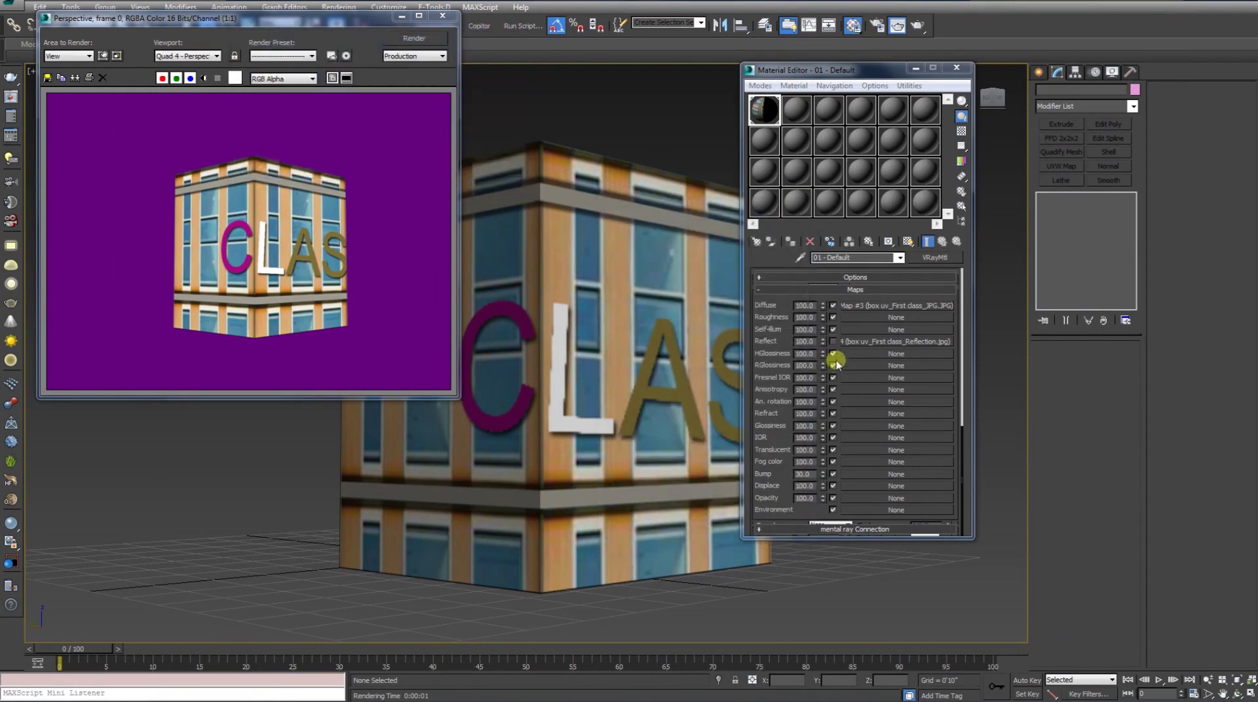
click(426, 141)
click(426, 40)
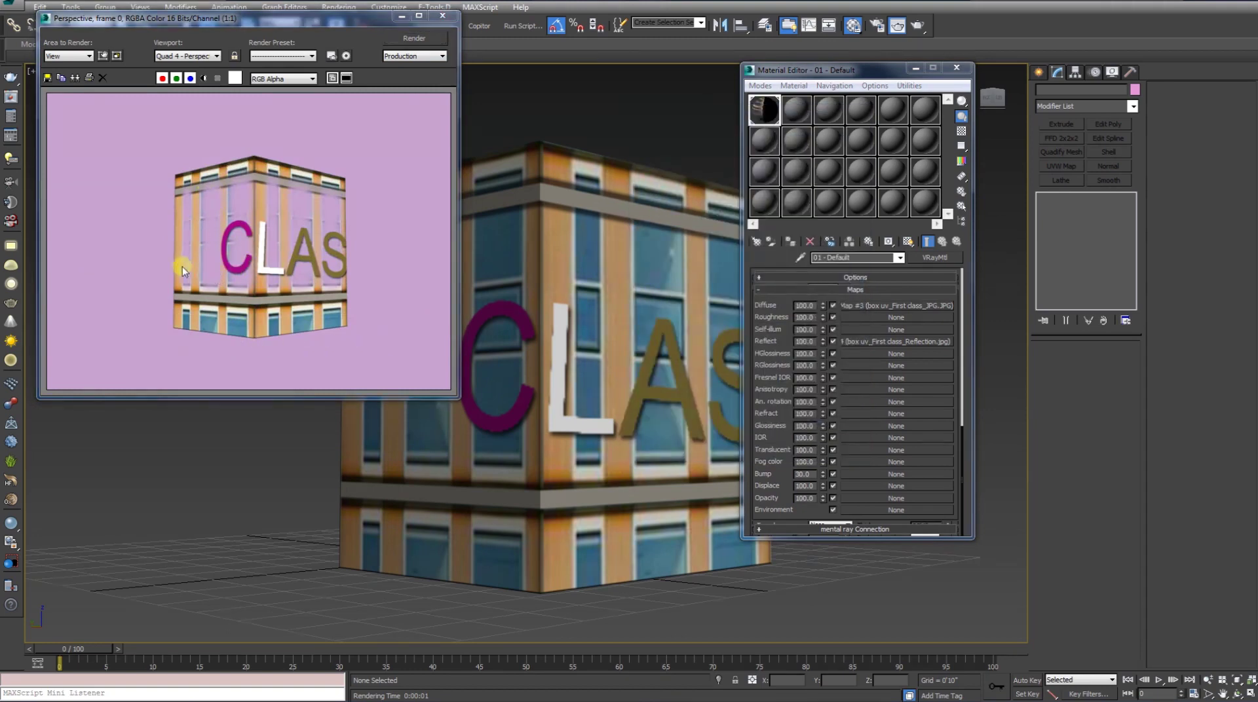
click(205, 78)
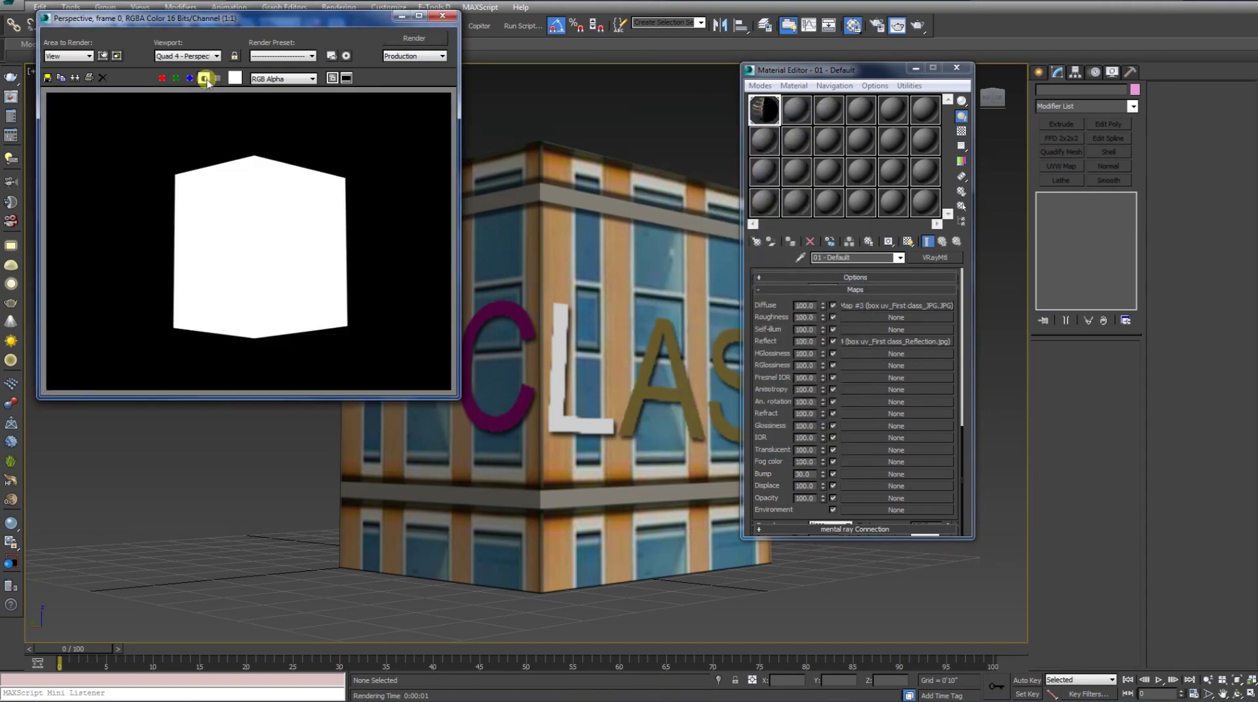
click(204, 78)
click(832, 341)
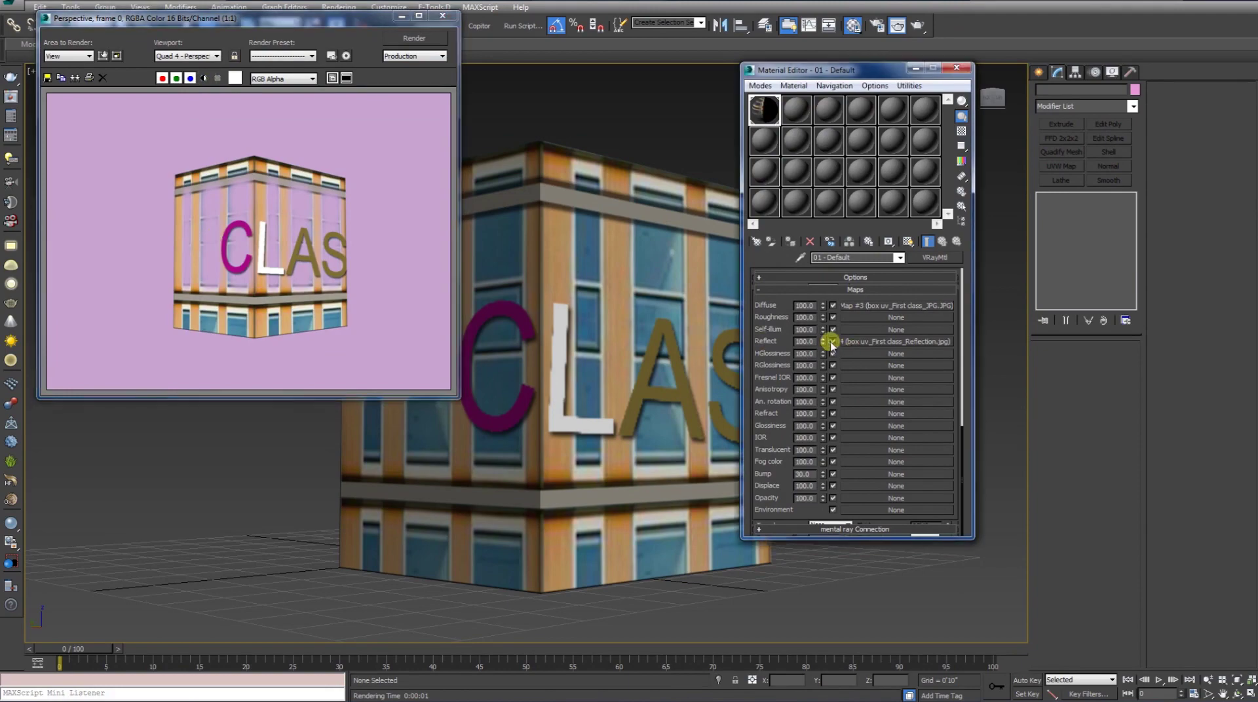
click(414, 42)
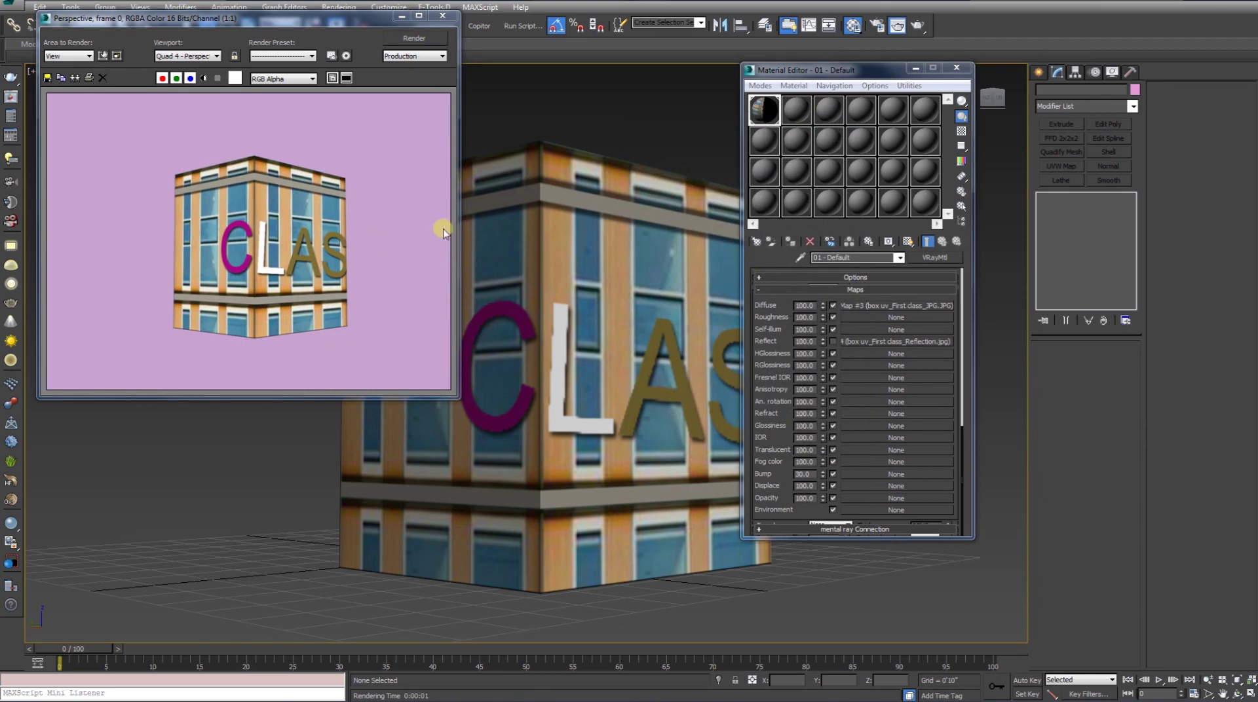
click(441, 20)
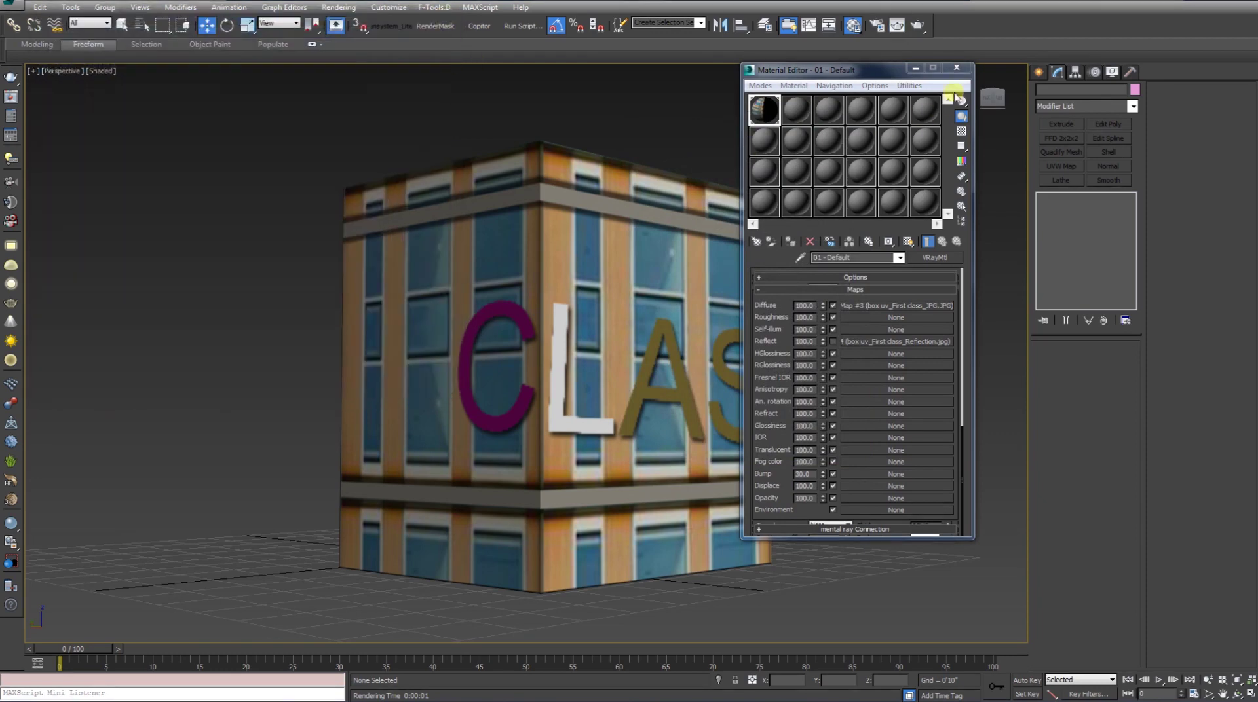
Step: Close the Material Editor and save the scene as 'First day' in classes (E:) > classes > nwraping
click(957, 67)
mouse_move(895, 374)
alt+middle_down()
mouse_move(709, 441)
mouse_move(736, 390)
mouse_move(840, 352)
mouse_move(823, 365)
mouse_move(836, 342)
alt+middle_up()
key(w)
key(ctrl+s)
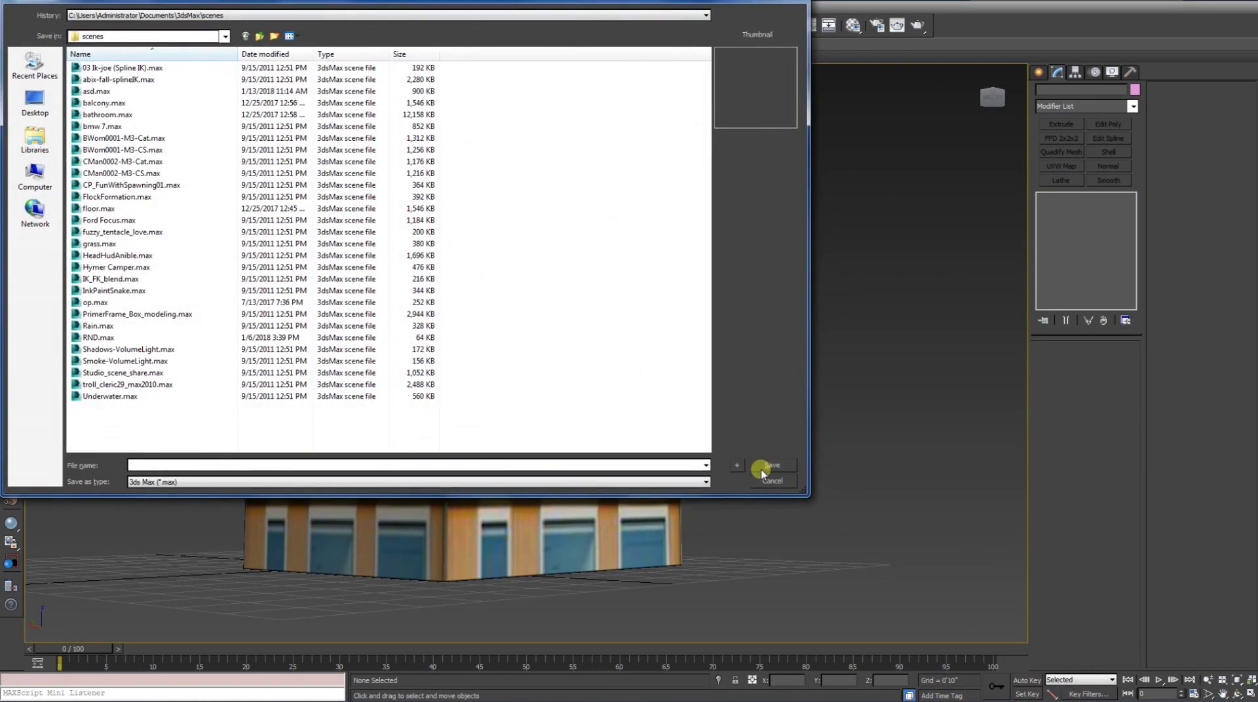
click(36, 177)
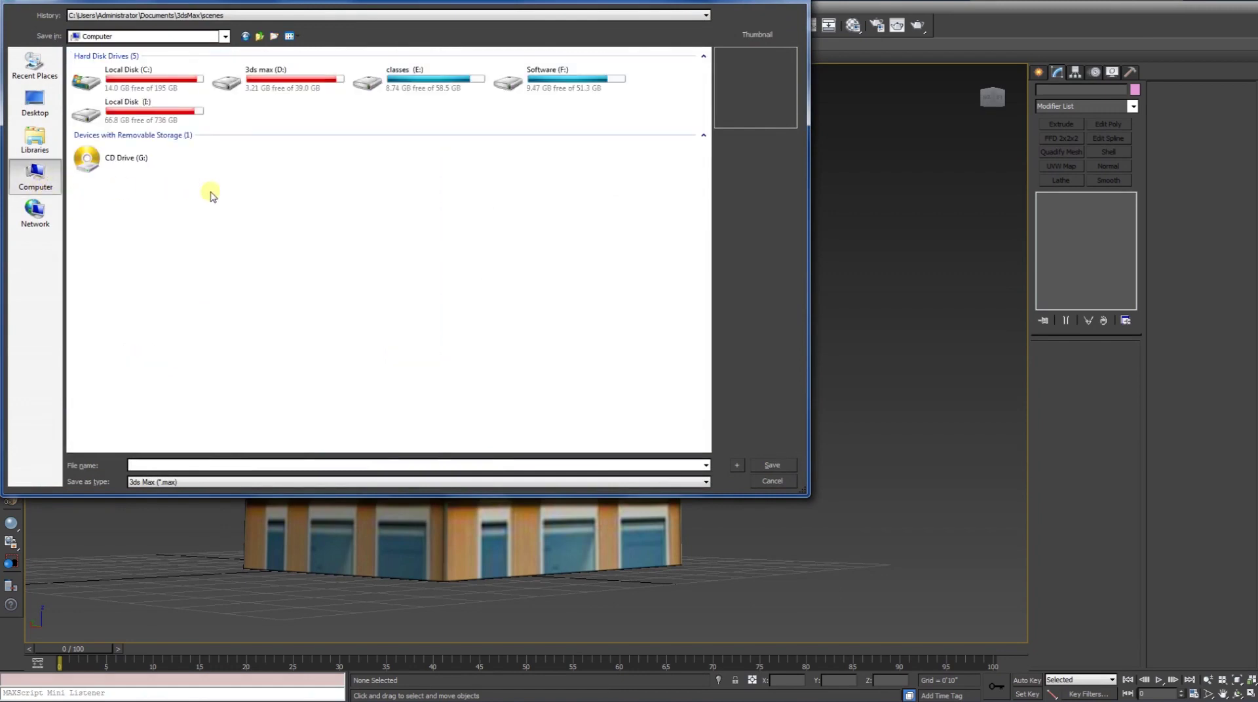
double_click(451, 81)
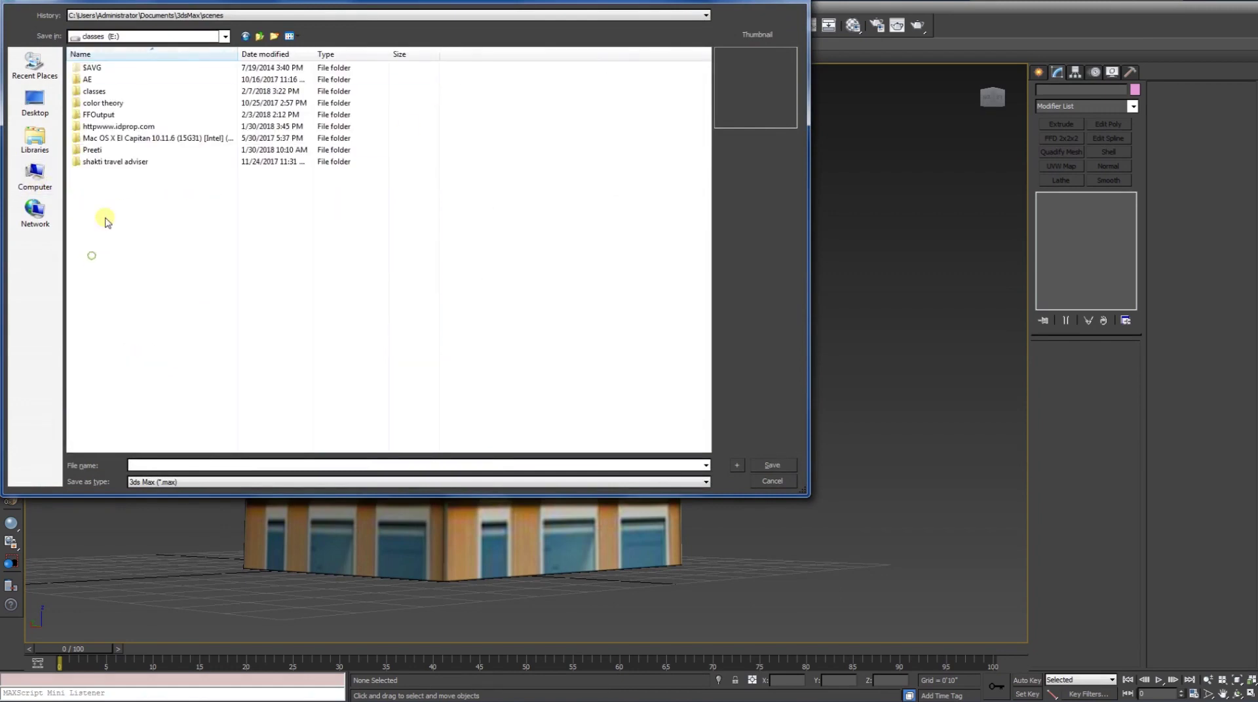
double_click(98, 91)
double_click(234, 105)
text(First cla)
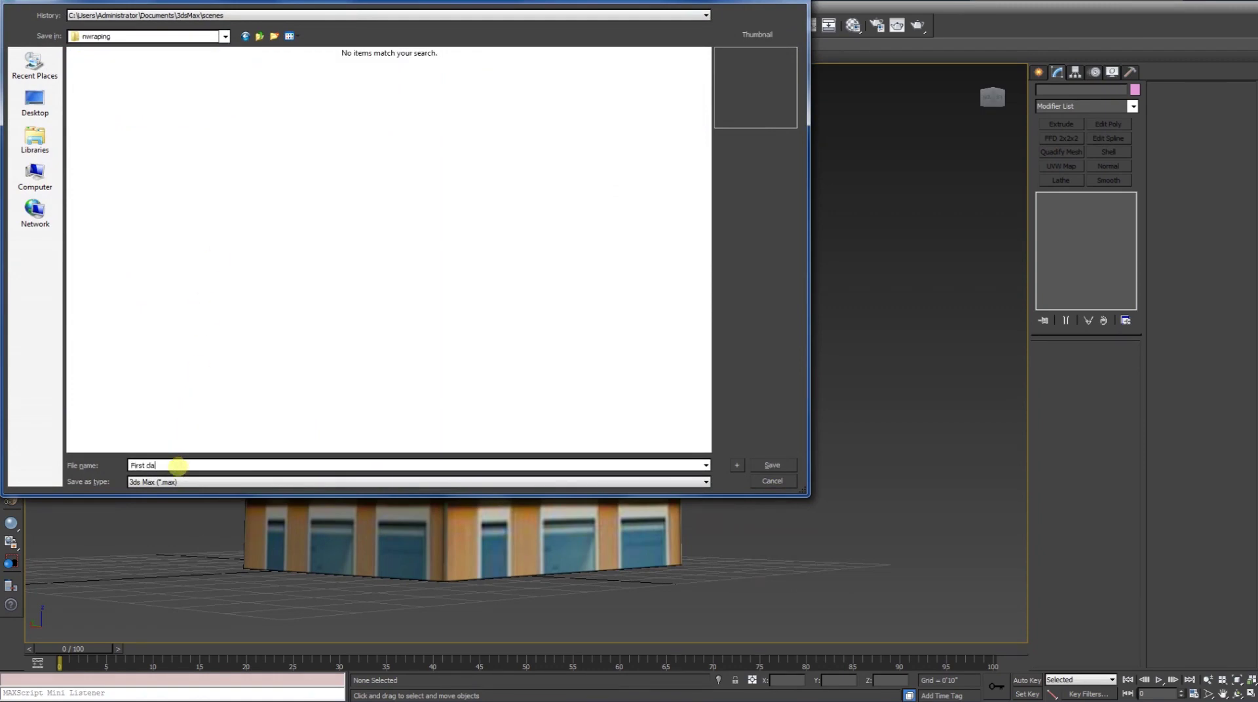
text(y)
key(Return)
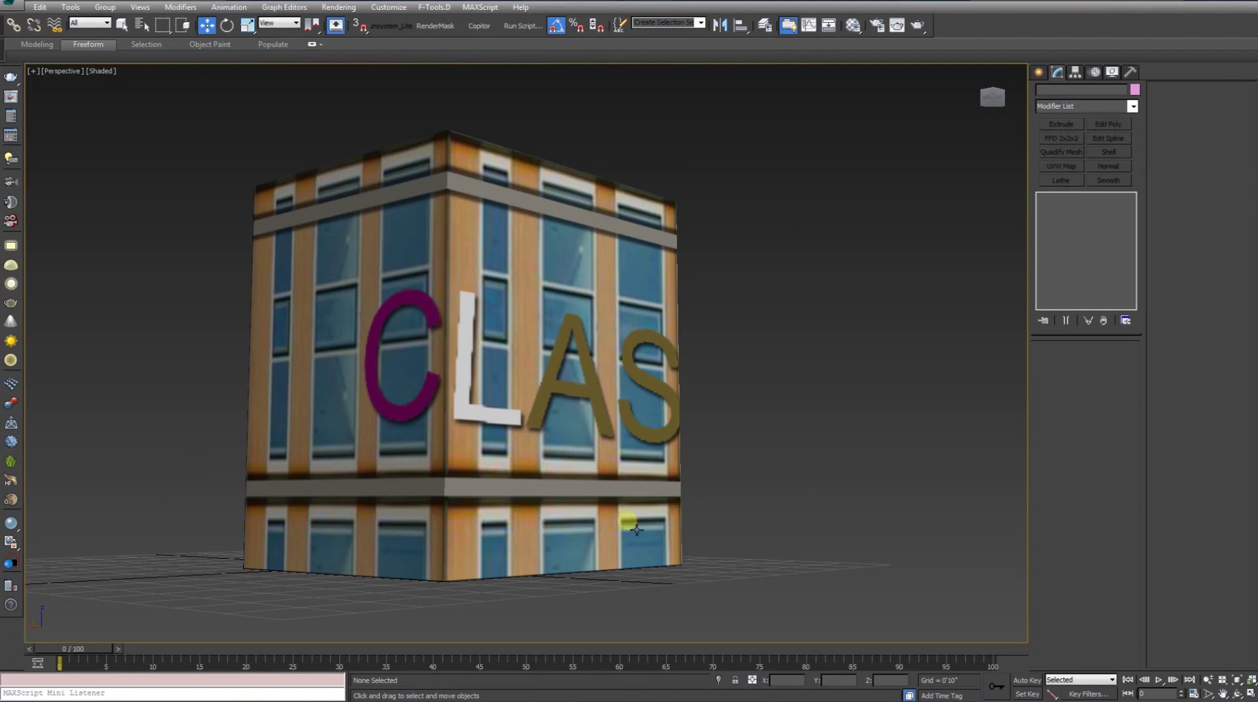
Step: Orbit the view to inspect the box's sides
alt+middle_drag(635, 529, 752, 451)
mouse_move(820, 420)
alt+middle_down()
mouse_move(645, 434)
mouse_move(827, 427)
alt+middle_up()
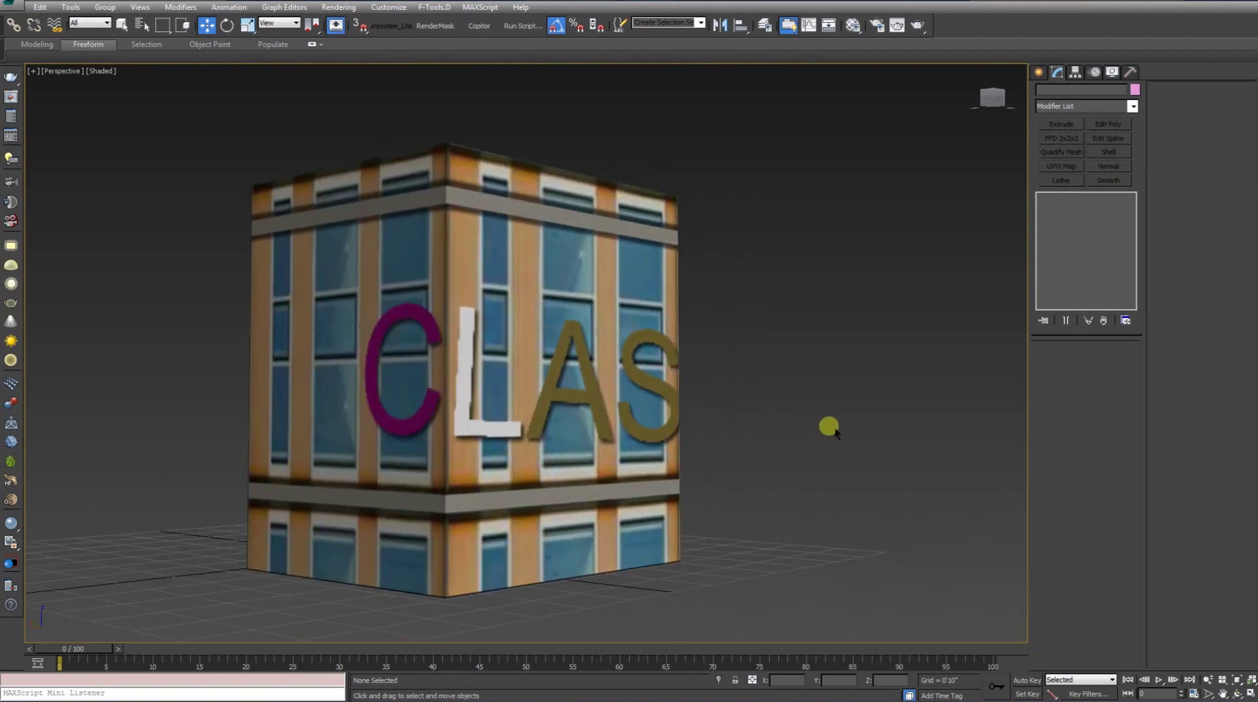
alt+middle_drag(811, 439, 810, 433)
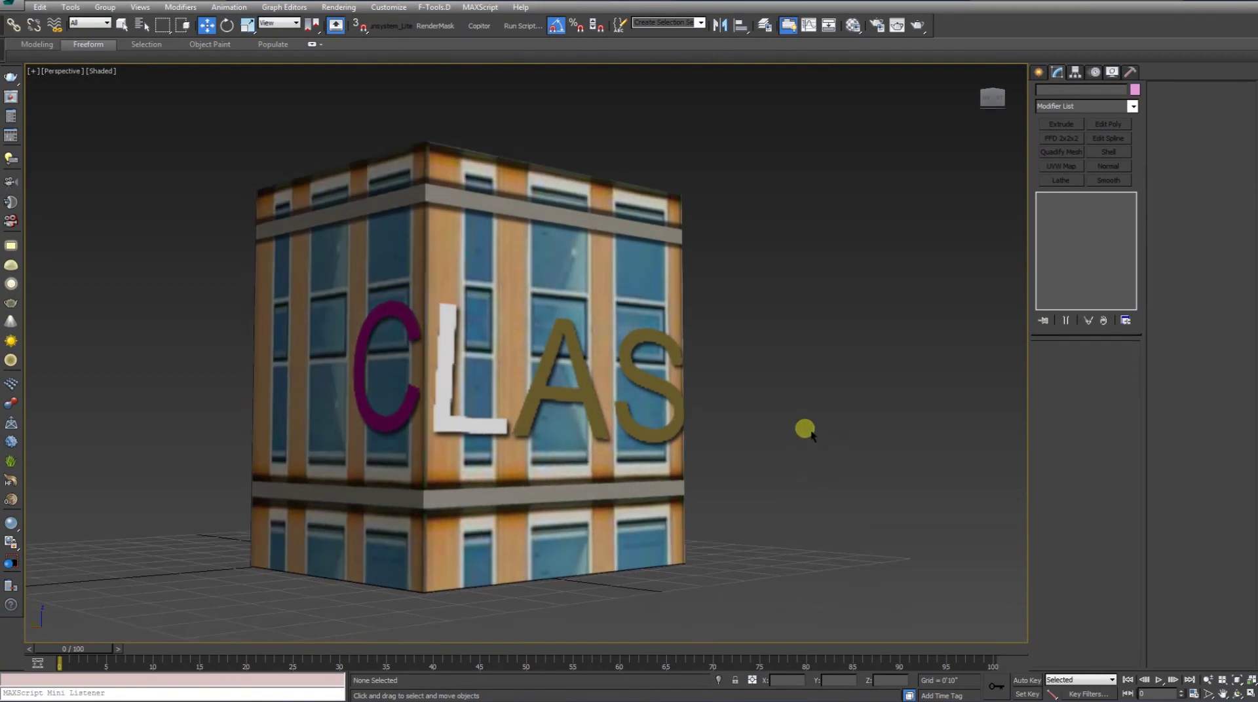
Step: Select the box, apply an Unwrap UVW modifier and open its UV editor
key(ctrl+a)
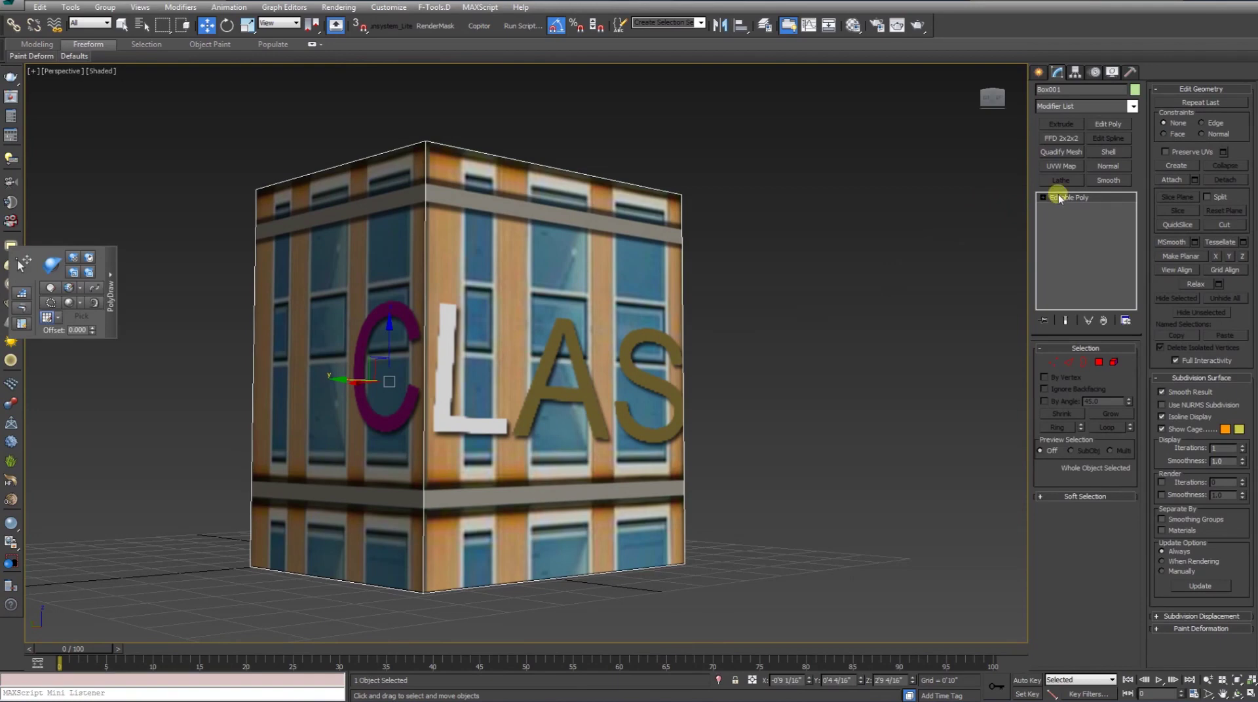
click(1079, 107)
scroll(1078, 105, down, 10)
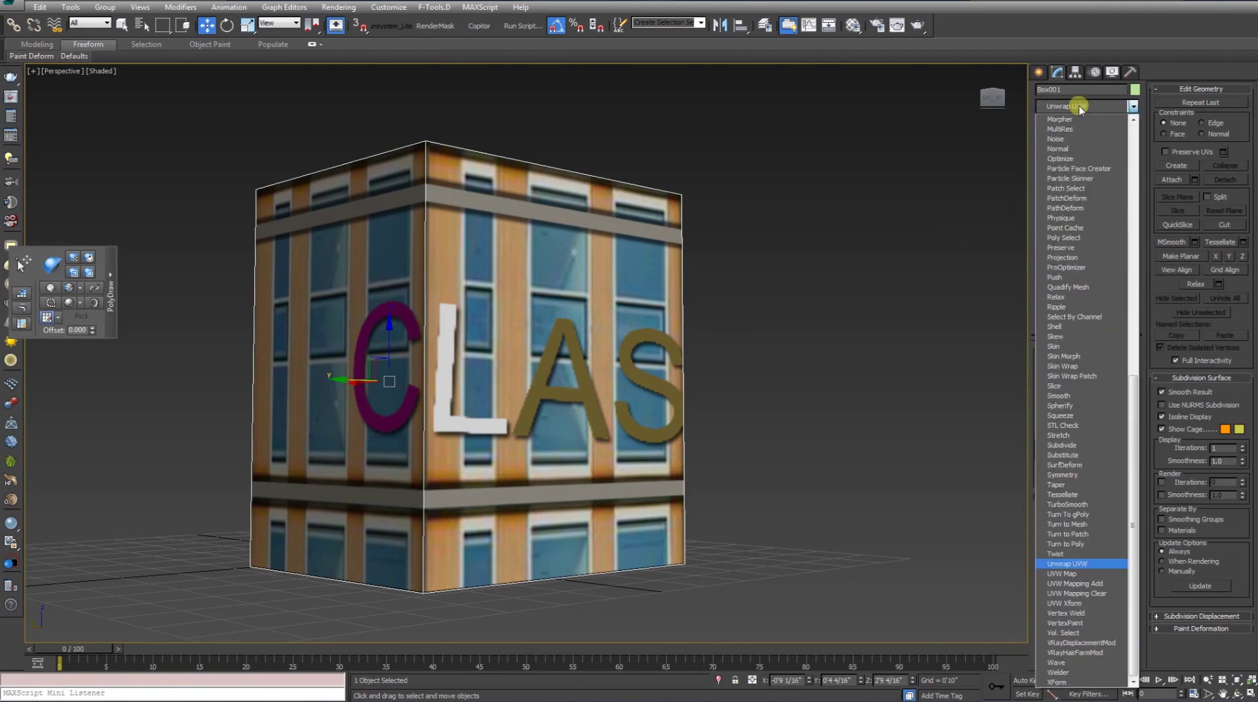
click(1085, 562)
click(1087, 533)
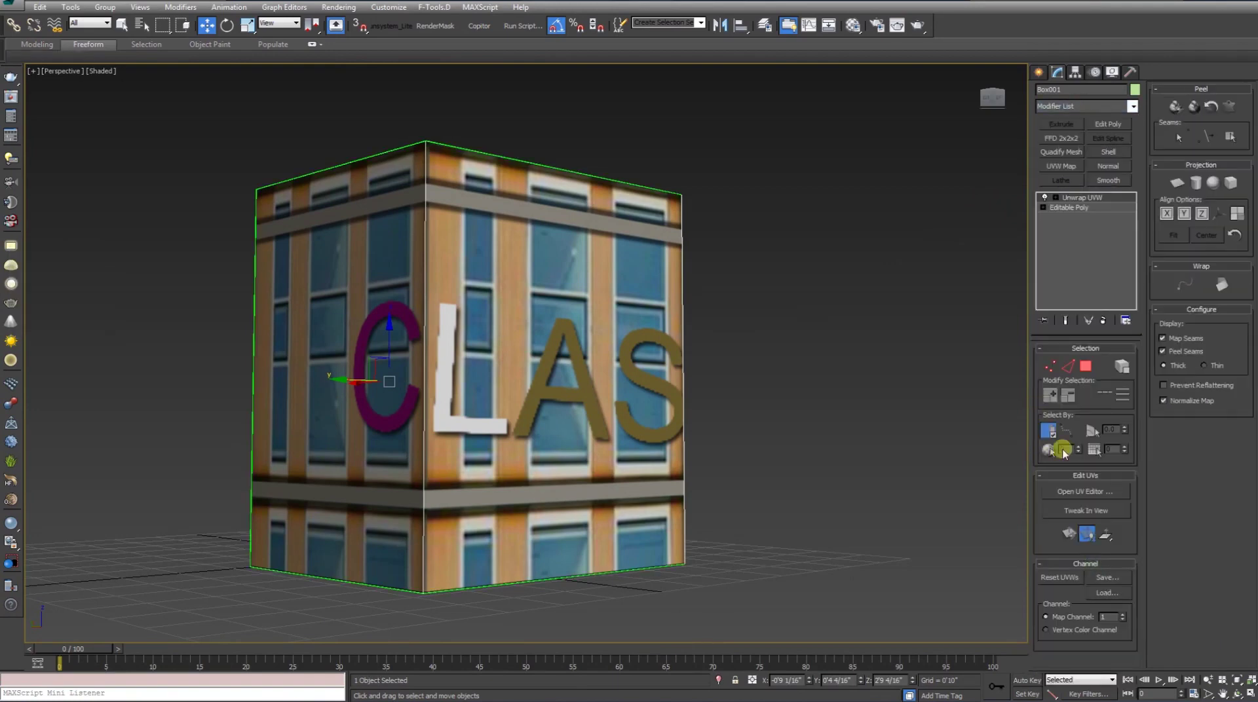
click(1085, 491)
scroll(787, 370, down, 3)
Step: Inspect the UV layout while orbiting the cube, then deselect and close the UV editor
alt+middle_drag(788, 374, 696, 360)
click(169, 50)
drag(169, 50, 244, 89)
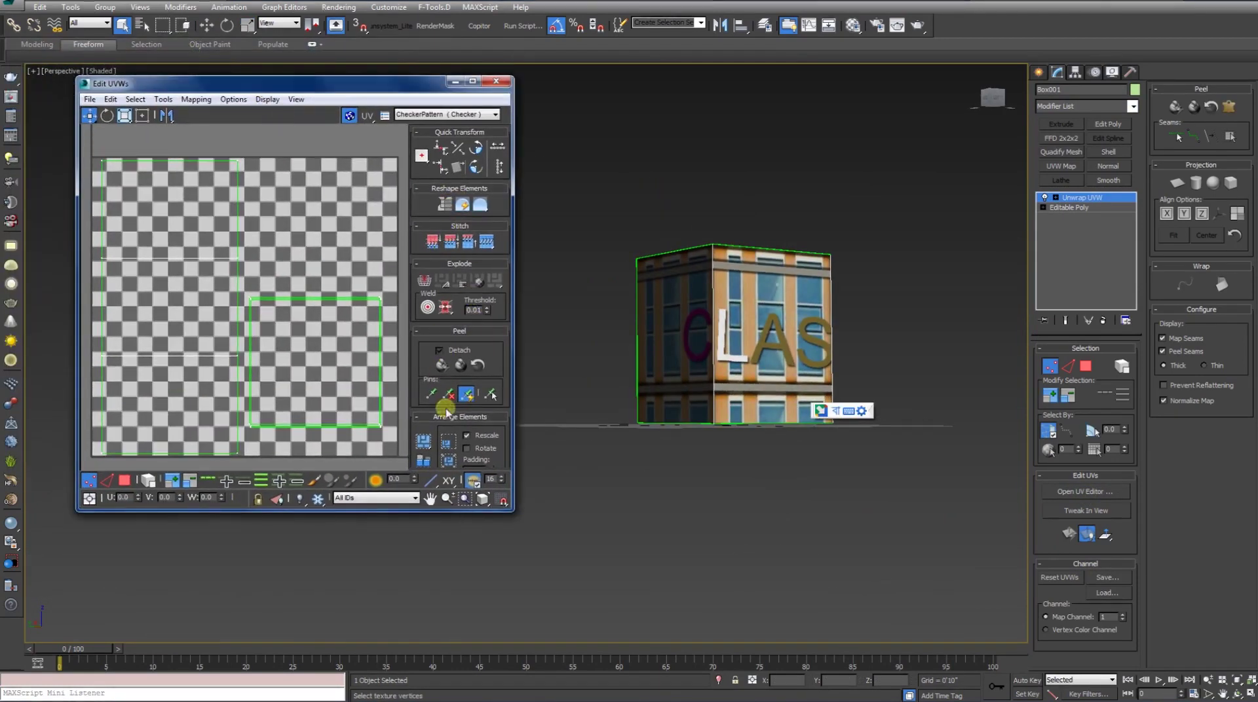
scroll(274, 337, down, 1)
scroll(310, 389, down, 1)
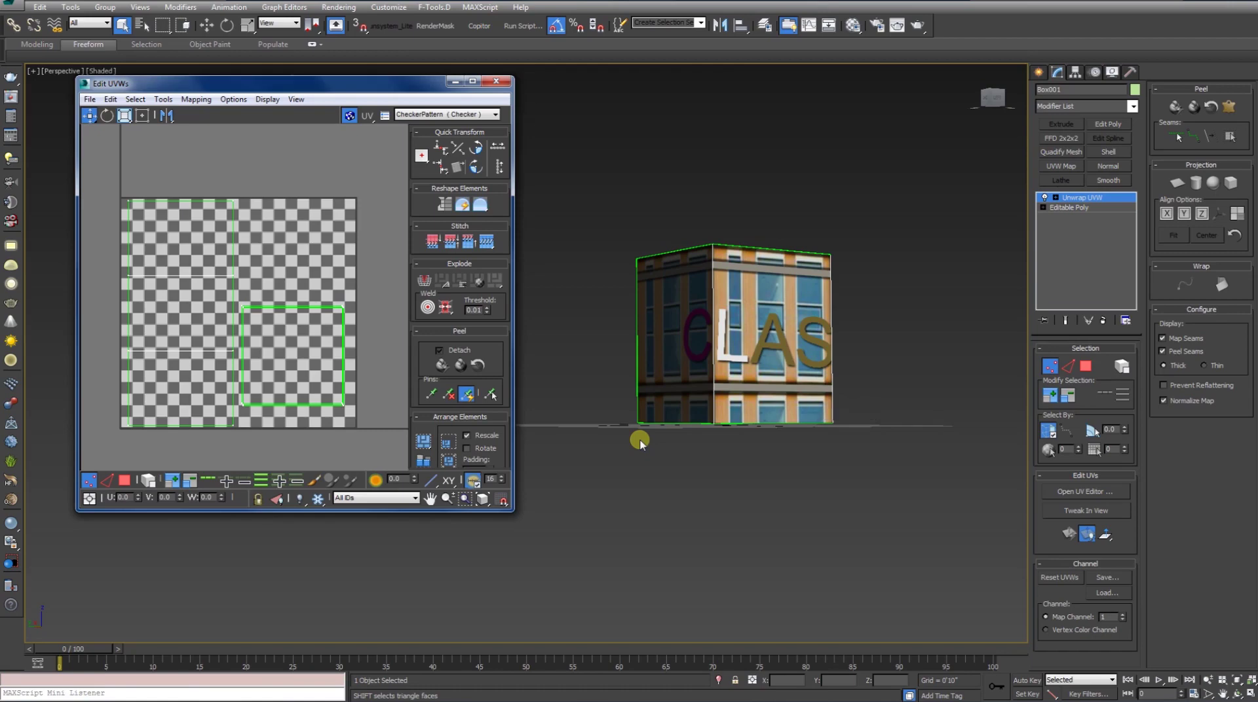
mouse_move(872, 360)
alt+middle_down()
mouse_move(756, 350)
mouse_move(795, 373)
mouse_move(854, 351)
mouse_move(891, 364)
alt+middle_up()
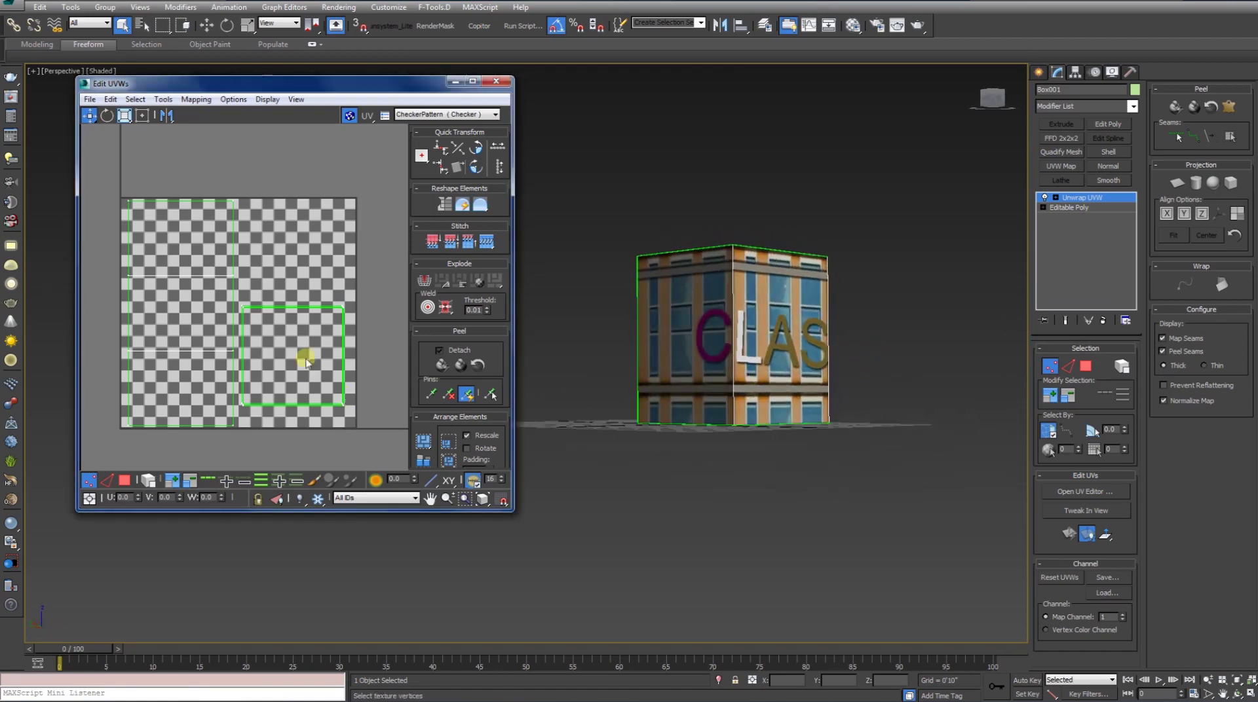
mouse_move(990, 498)
alt+middle_down()
mouse_move(898, 430)
mouse_move(911, 431)
alt+middle_up()
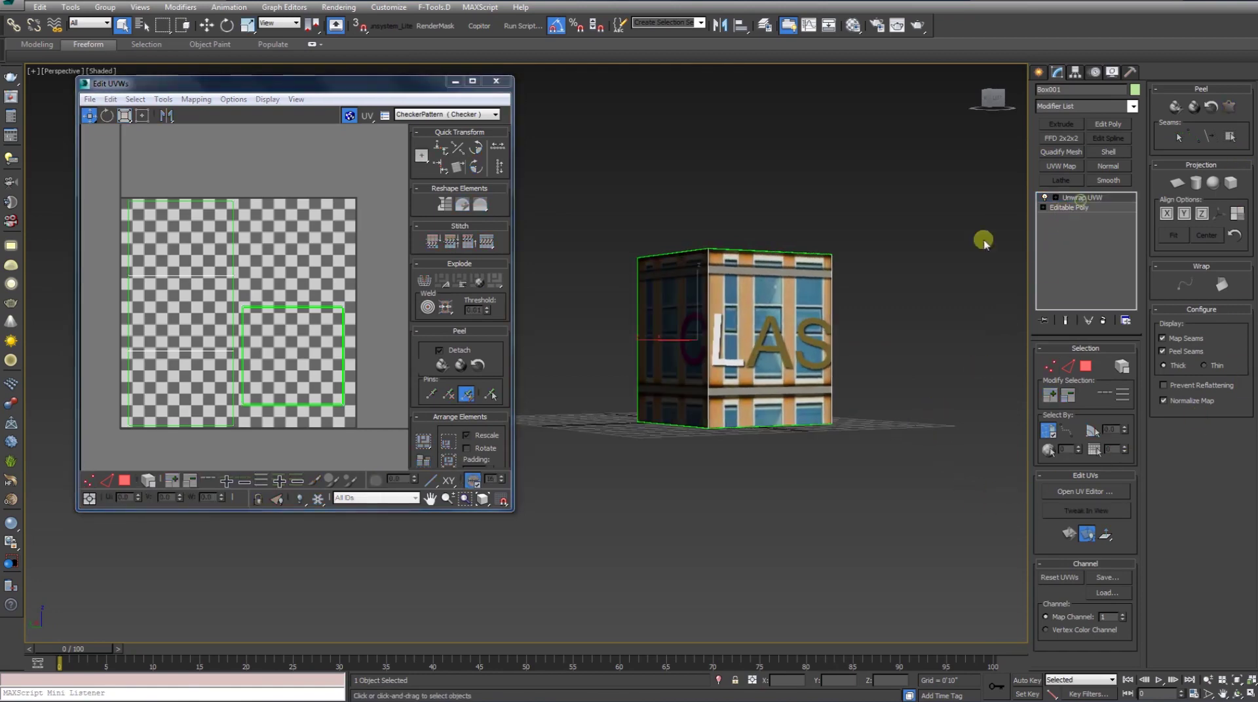
click(863, 264)
alt+middle_drag(862, 264, 927, 323)
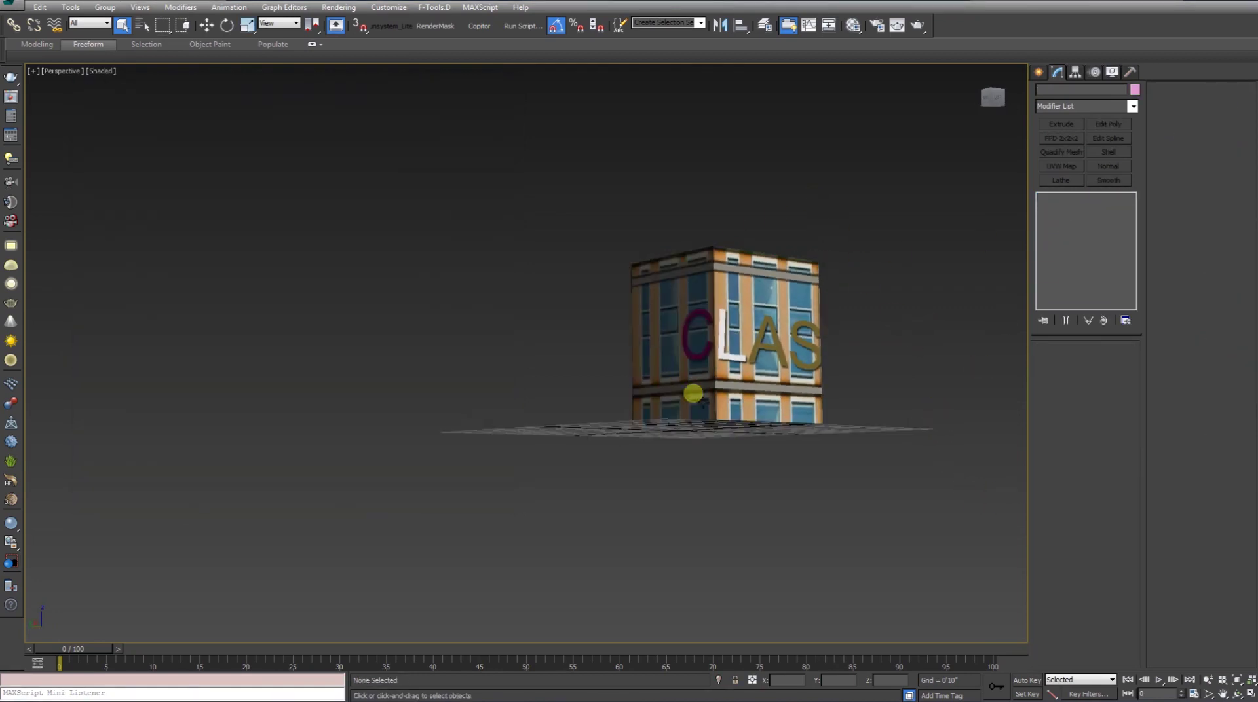